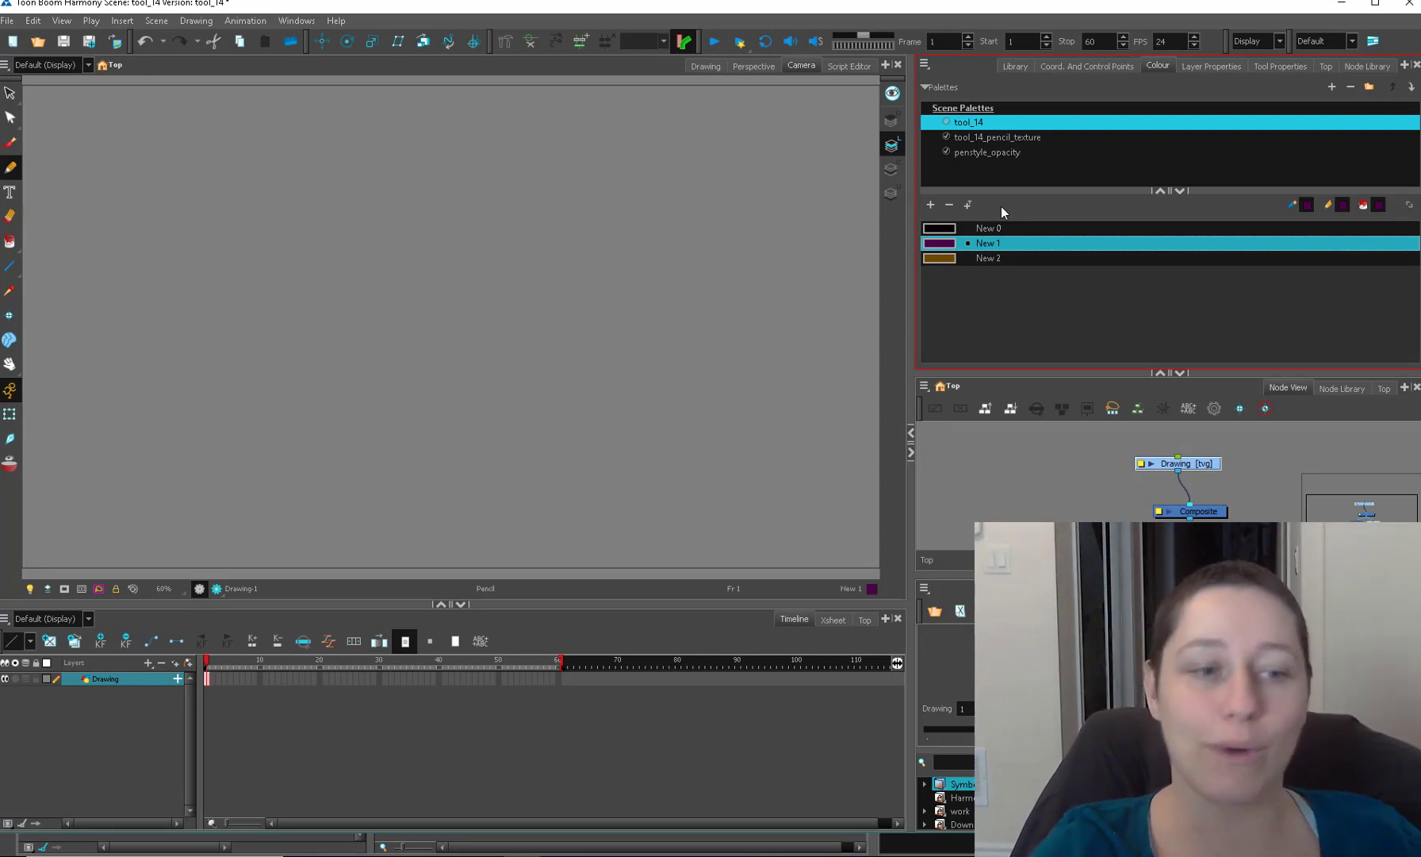
Paint one curved Brush stroke in the New 1 colour diagonally across the drawing and select its artwork.
click(9, 143)
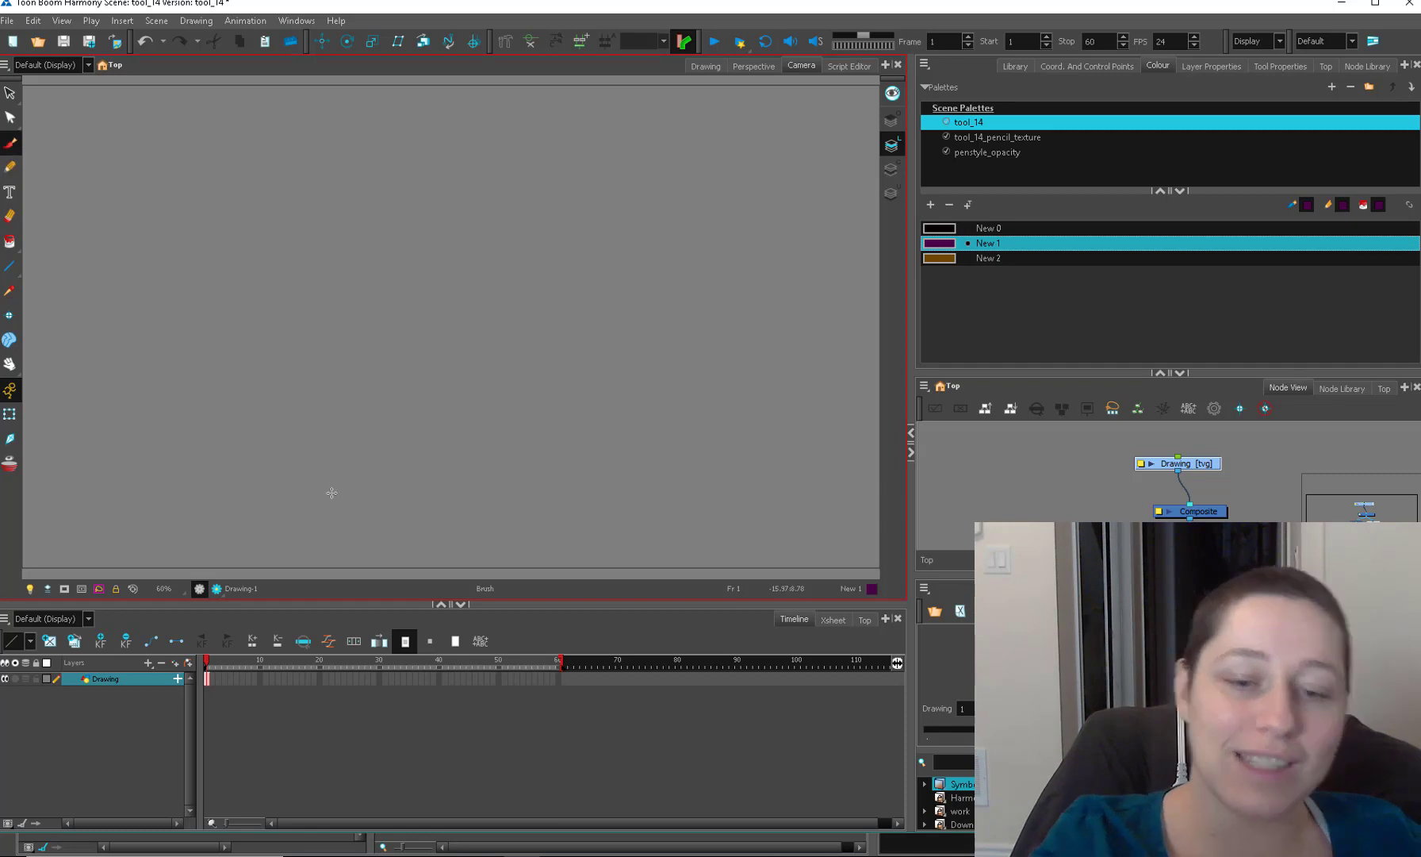
mouse_move(333, 494)
mouse_down()
mouse_move(630, 184)
mouse_move(528, 268)
mouse_move(618, 219)
mouse_move(630, 184)
mouse_up()
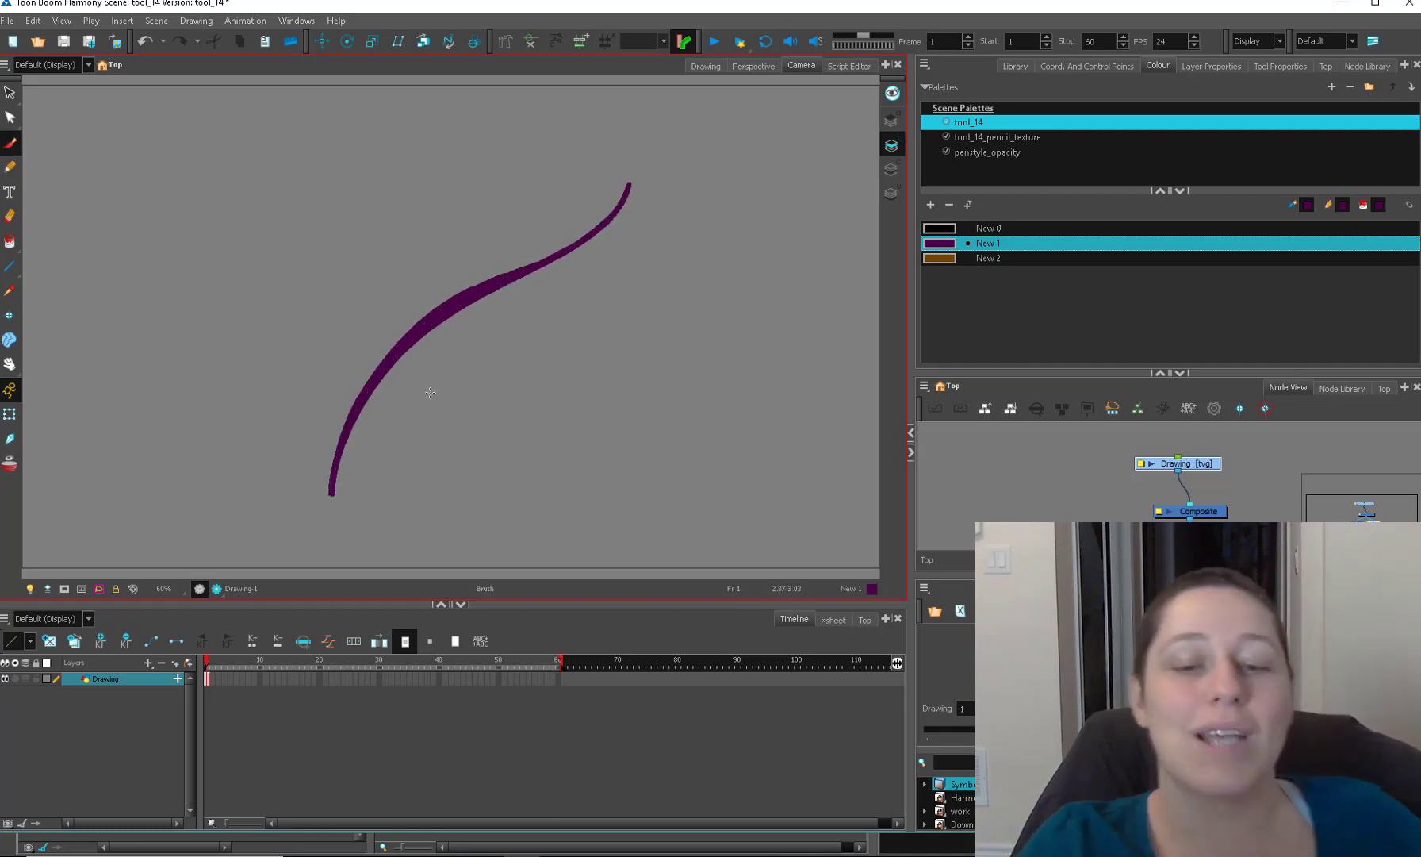
key(alt+s)
key(ctrl+a)
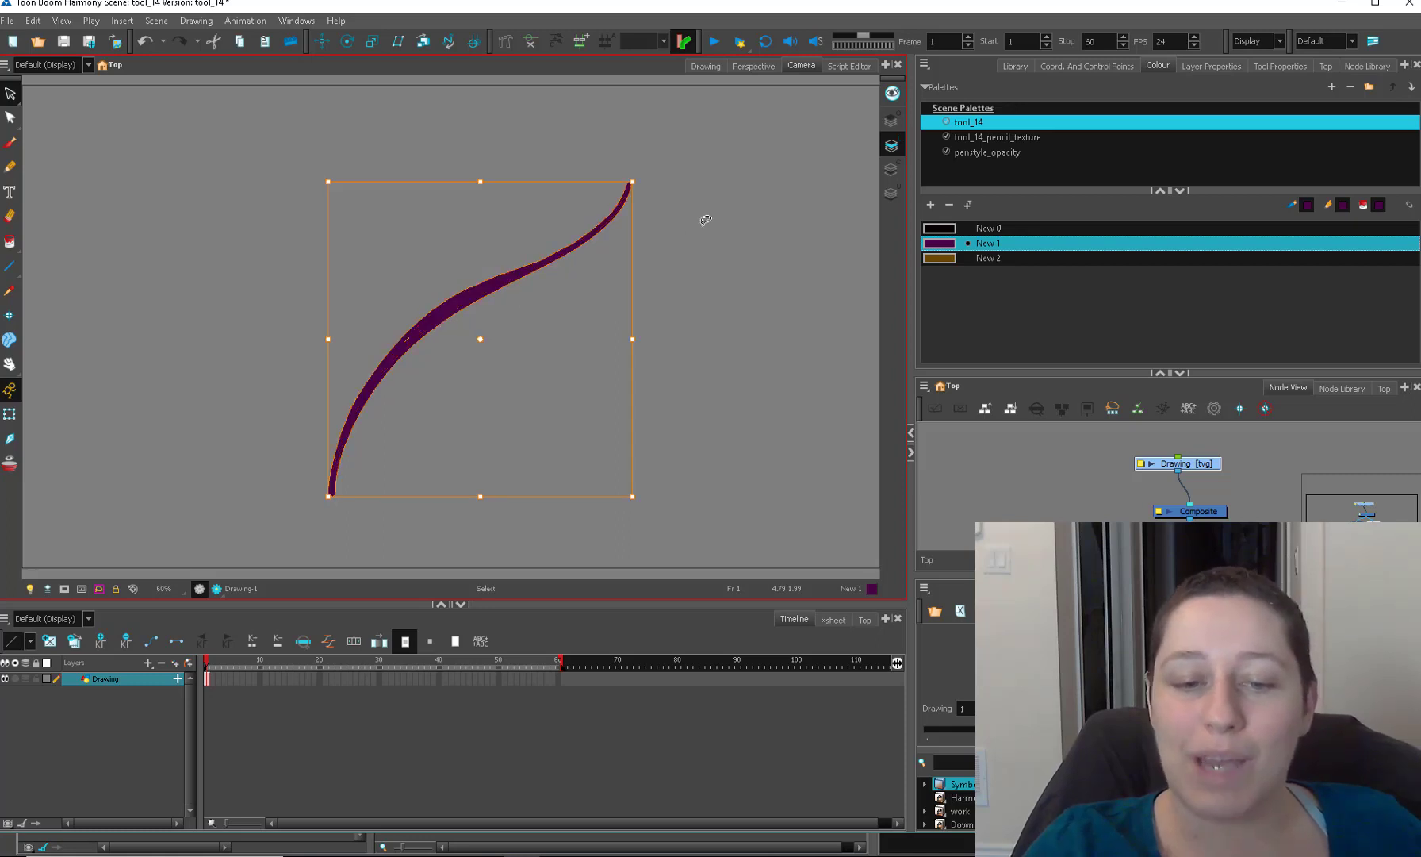
Add overlapping Brush strokes along the purple curve and several short loose marks around it.
key(alt+b)
mouse_move(351, 410)
mouse_down()
mouse_move(449, 302)
mouse_move(539, 259)
mouse_move(449, 292)
mouse_move(443, 268)
mouse_move(374, 313)
mouse_up()
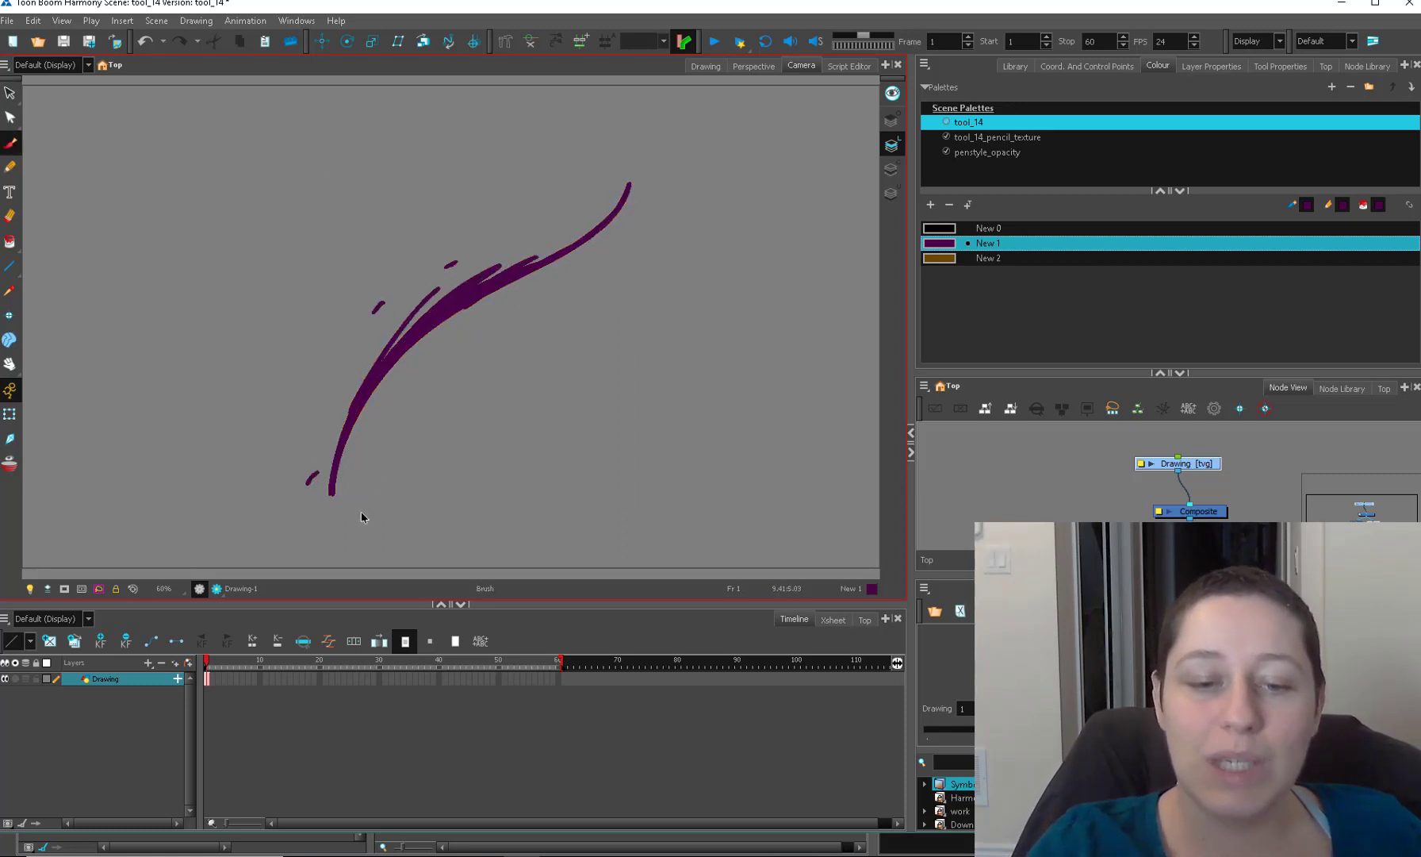
click(405, 443)
drag(425, 386, 451, 345)
drag(537, 284, 567, 266)
Delete the loose marks around the brush curve by inverting the selection, and remove the remaining curve.
key(alt+s)
click(444, 309)
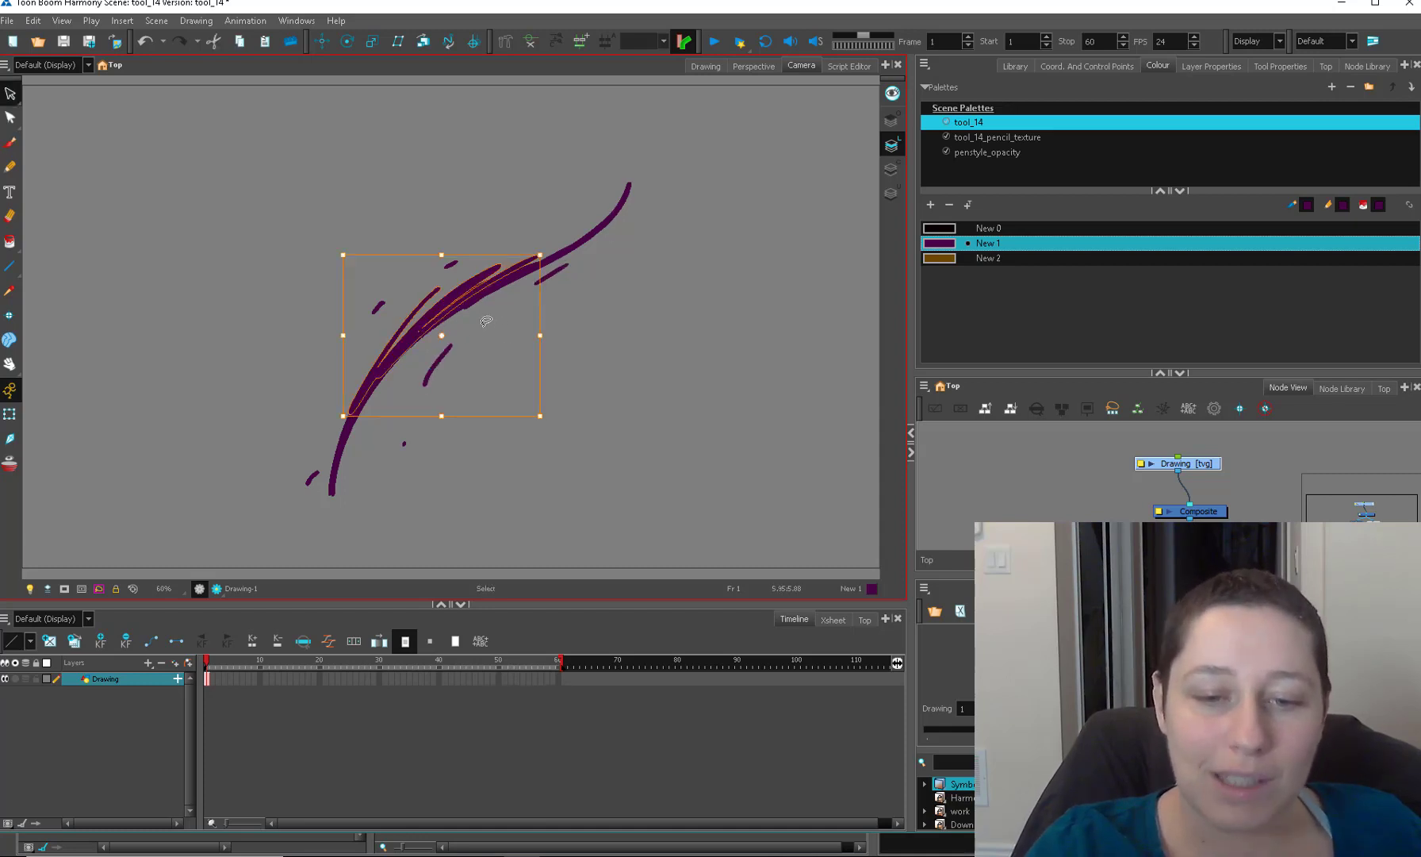
key(ctrl+a)
click(455, 296)
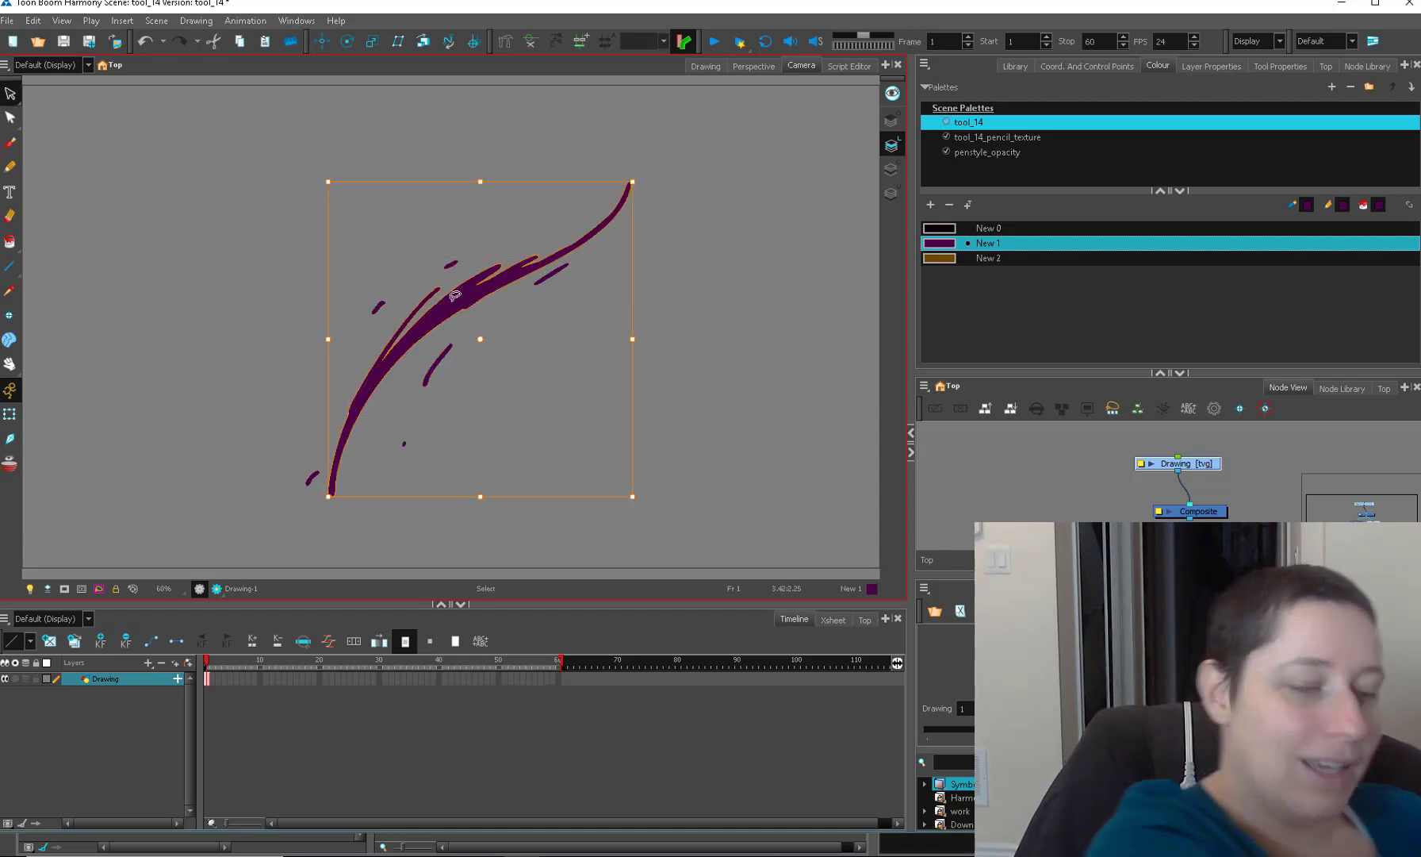
key(ctrl+shift+i)
key(Delete)
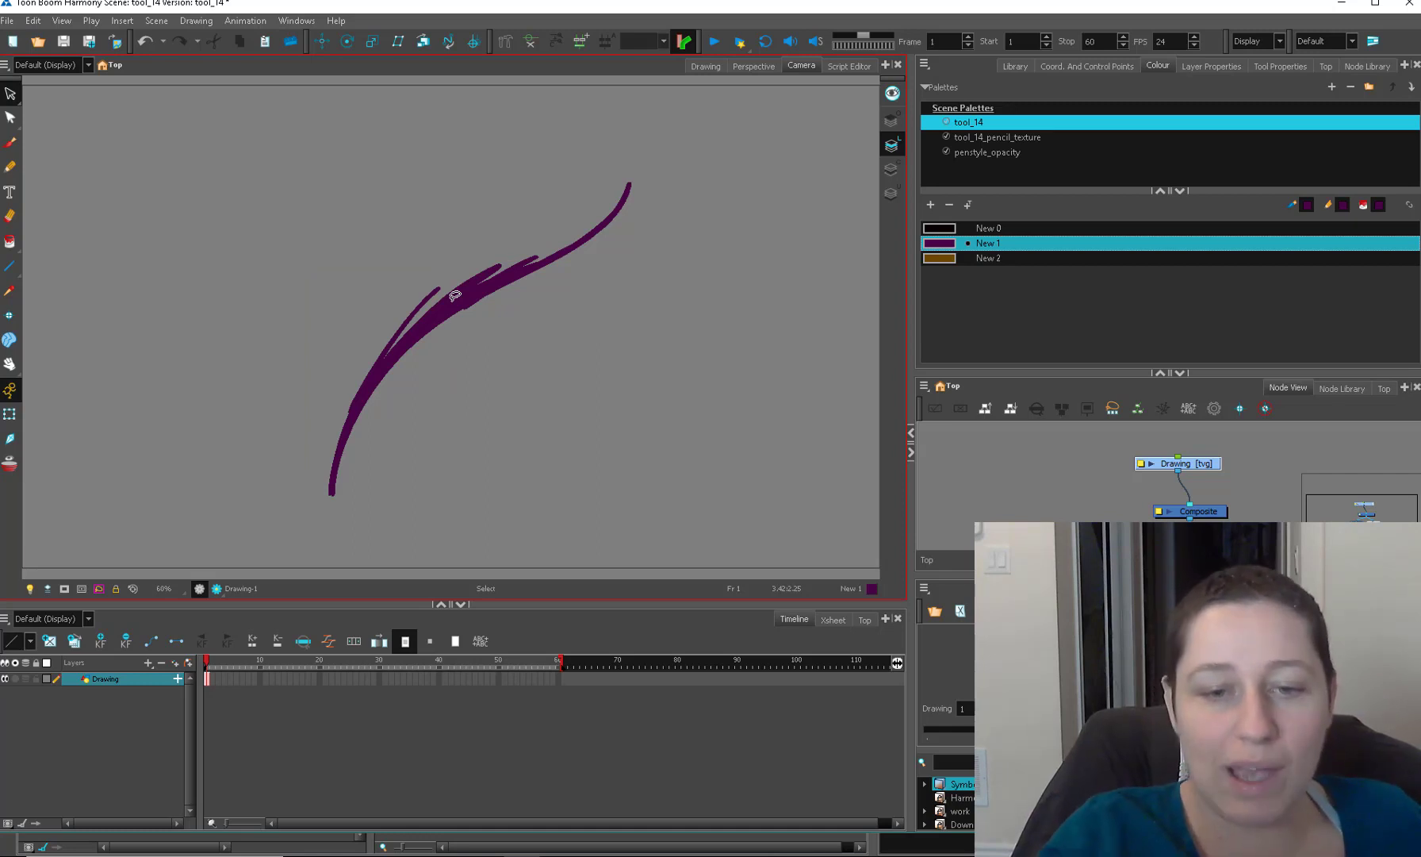
click(455, 296)
key(Delete)
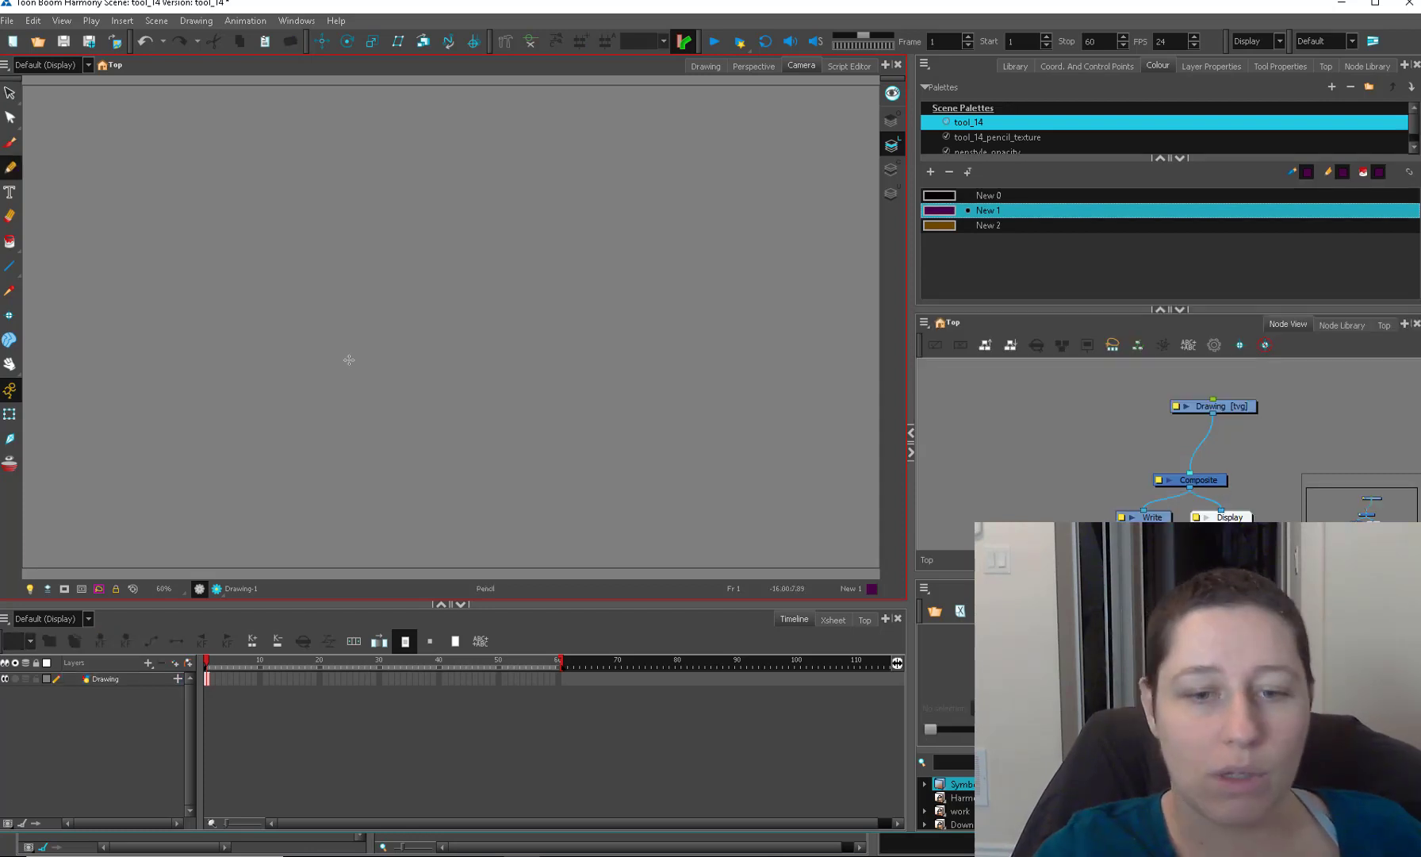
Draw a curved purple Pencil line and reshape its middle with the Contour Editor by moving a point and pulling the line.
mouse_move(331, 407)
mouse_down()
mouse_move(541, 254)
mouse_move(673, 212)
mouse_up()
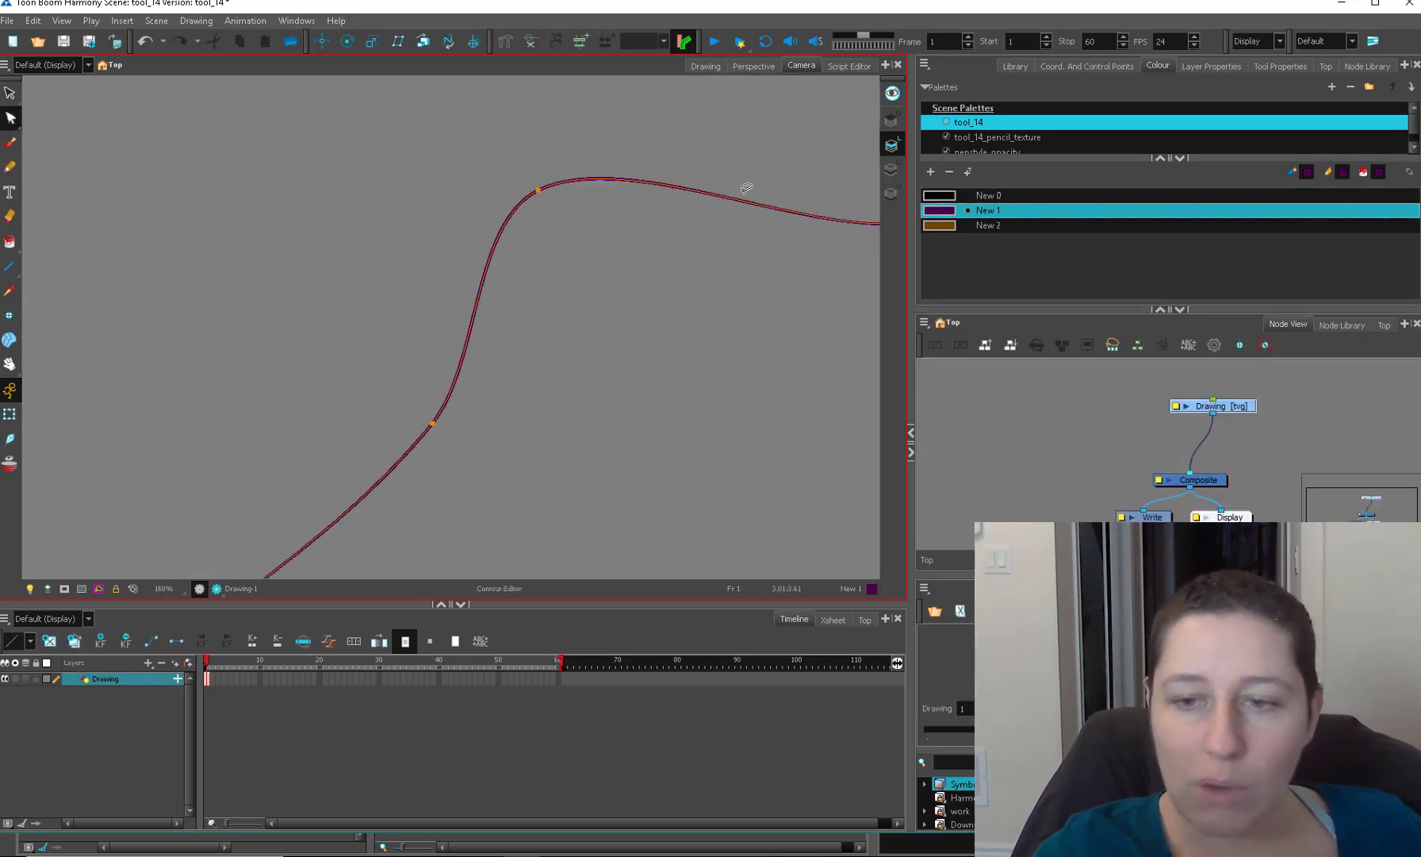
scroll(635, 215, up, 4)
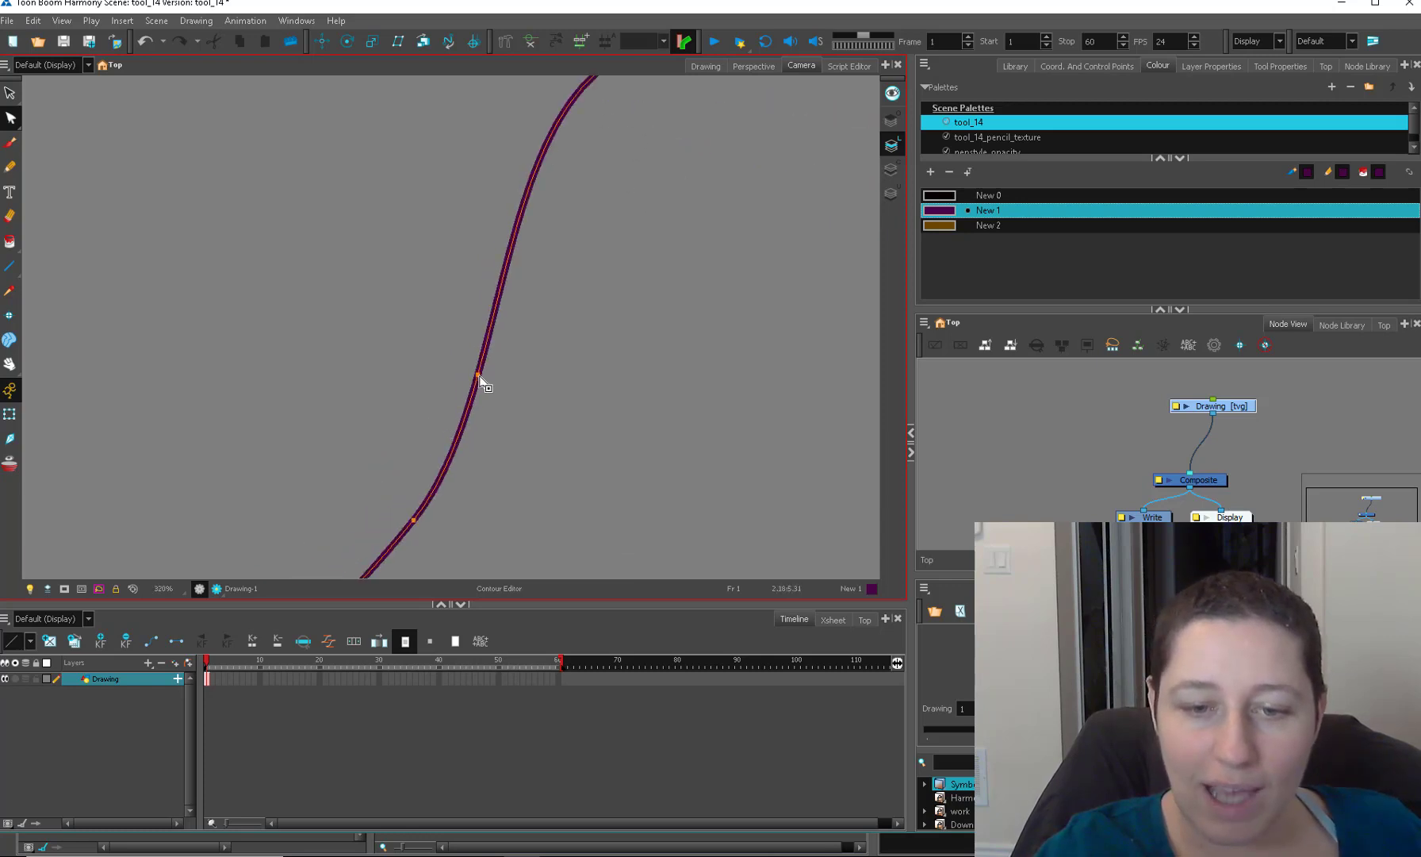
drag(482, 381, 667, 403)
scroll(666, 403, down, 2)
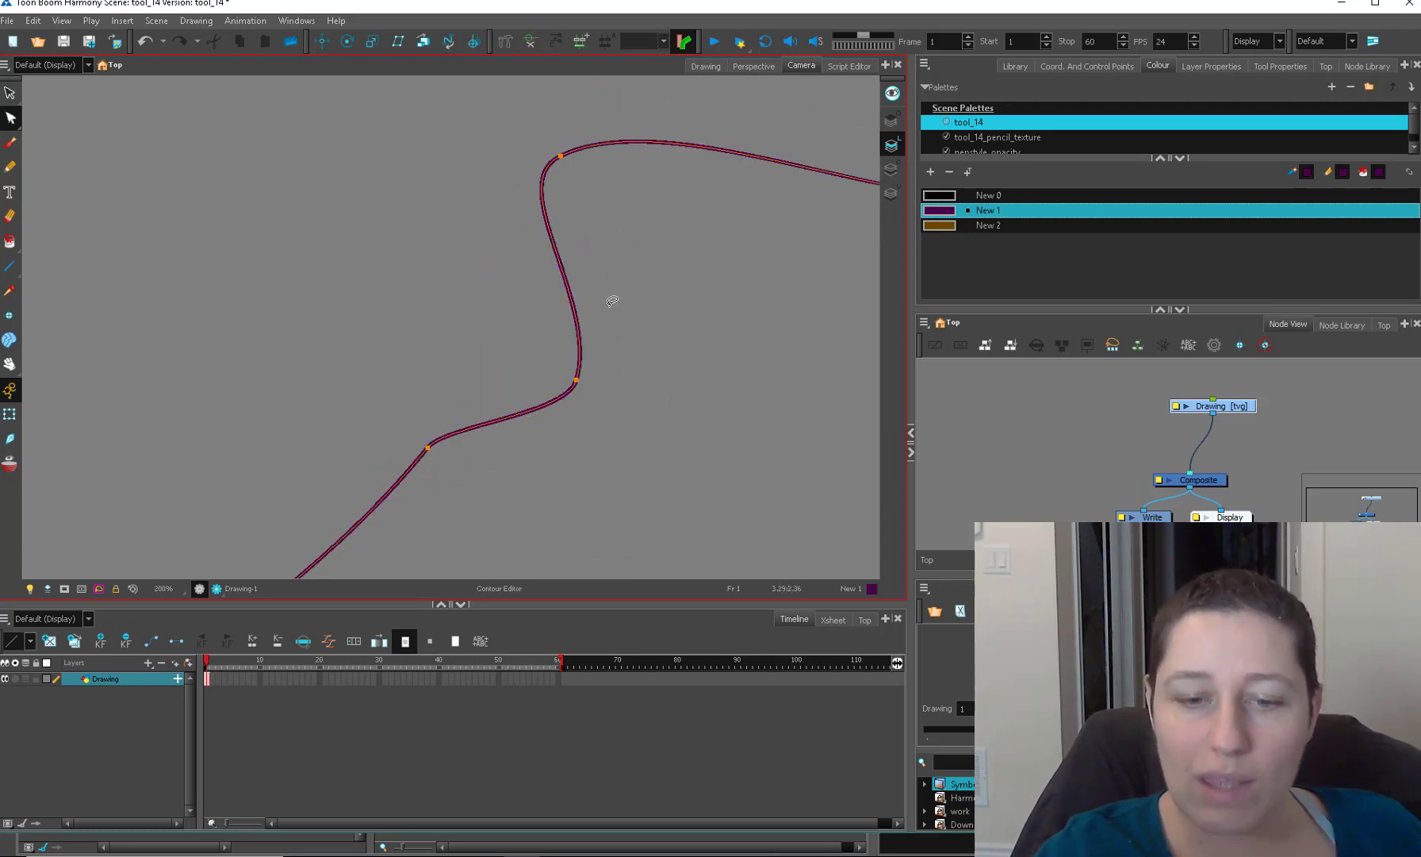
drag(457, 432, 475, 490)
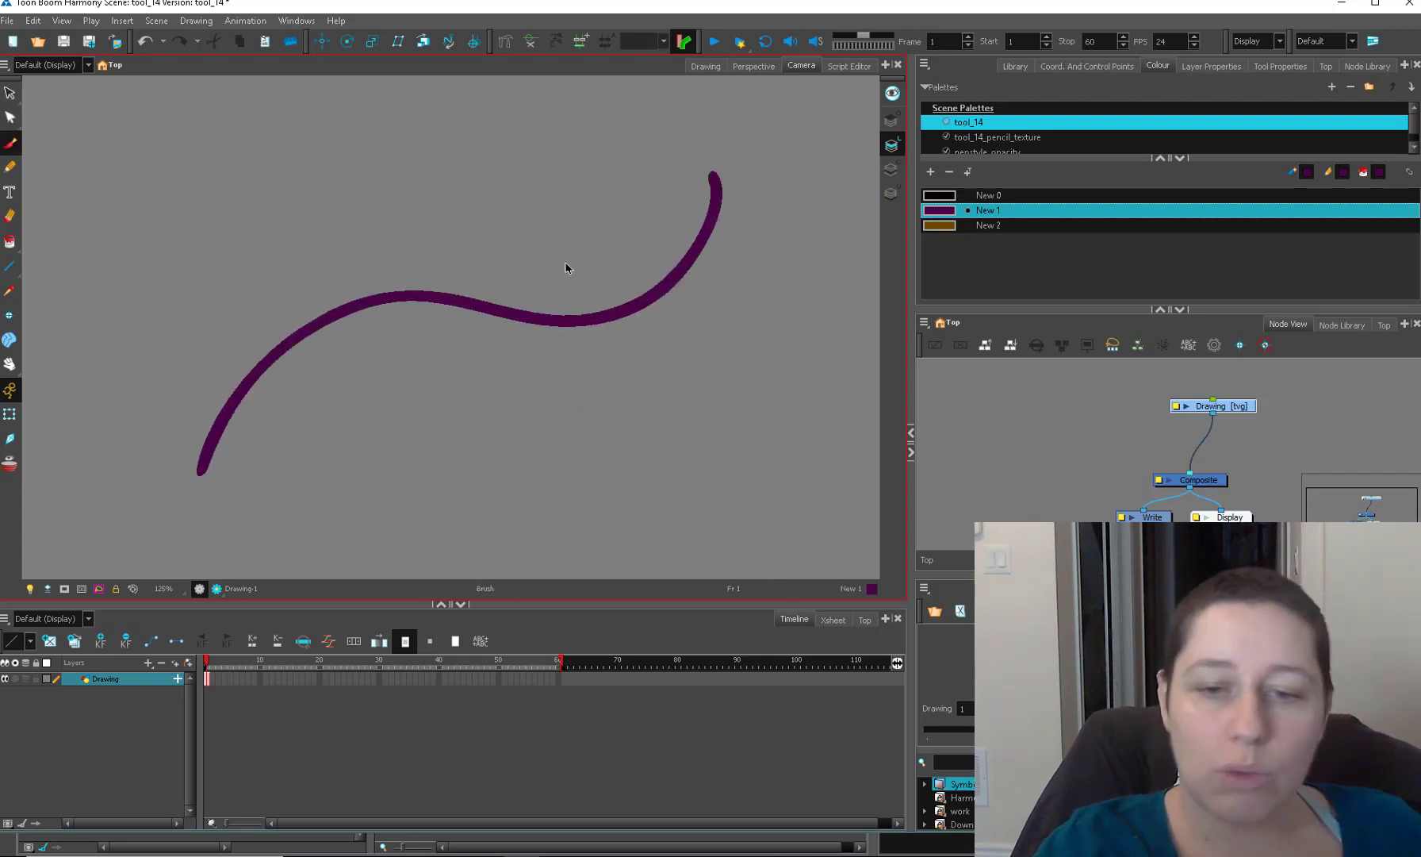
Reshape the upper end of the purple brush stroke with the Contour Editor by pulling its edge points outward.
key(alt+q)
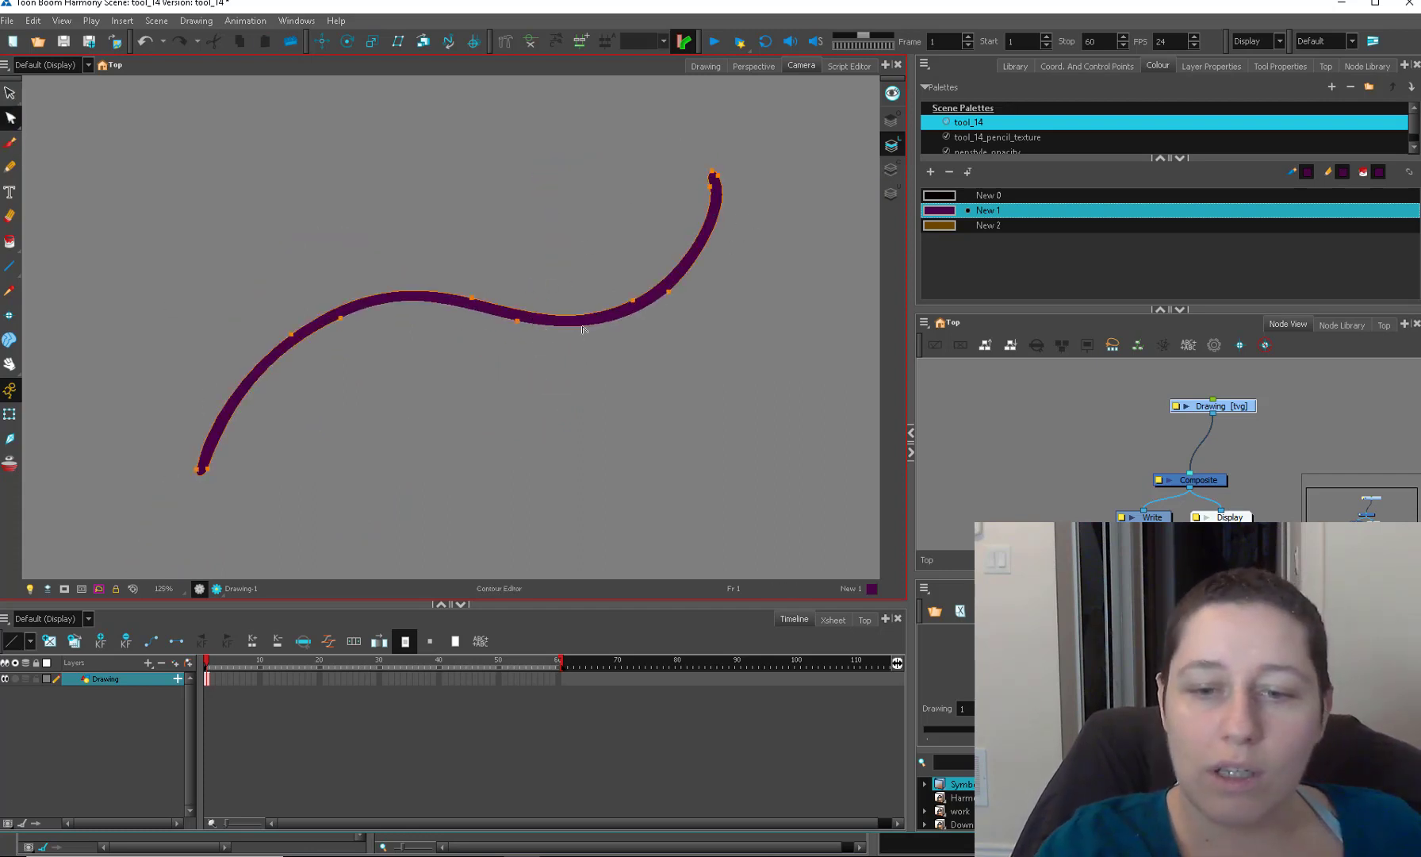
mouse_move(634, 301)
mouse_down()
mouse_move(627, 268)
mouse_move(762, 293)
mouse_up()
mouse_move(736, 191)
mouse_down()
mouse_move(761, 140)
mouse_move(704, 114)
mouse_up()
drag(723, 165, 784, 171)
click(802, 176)
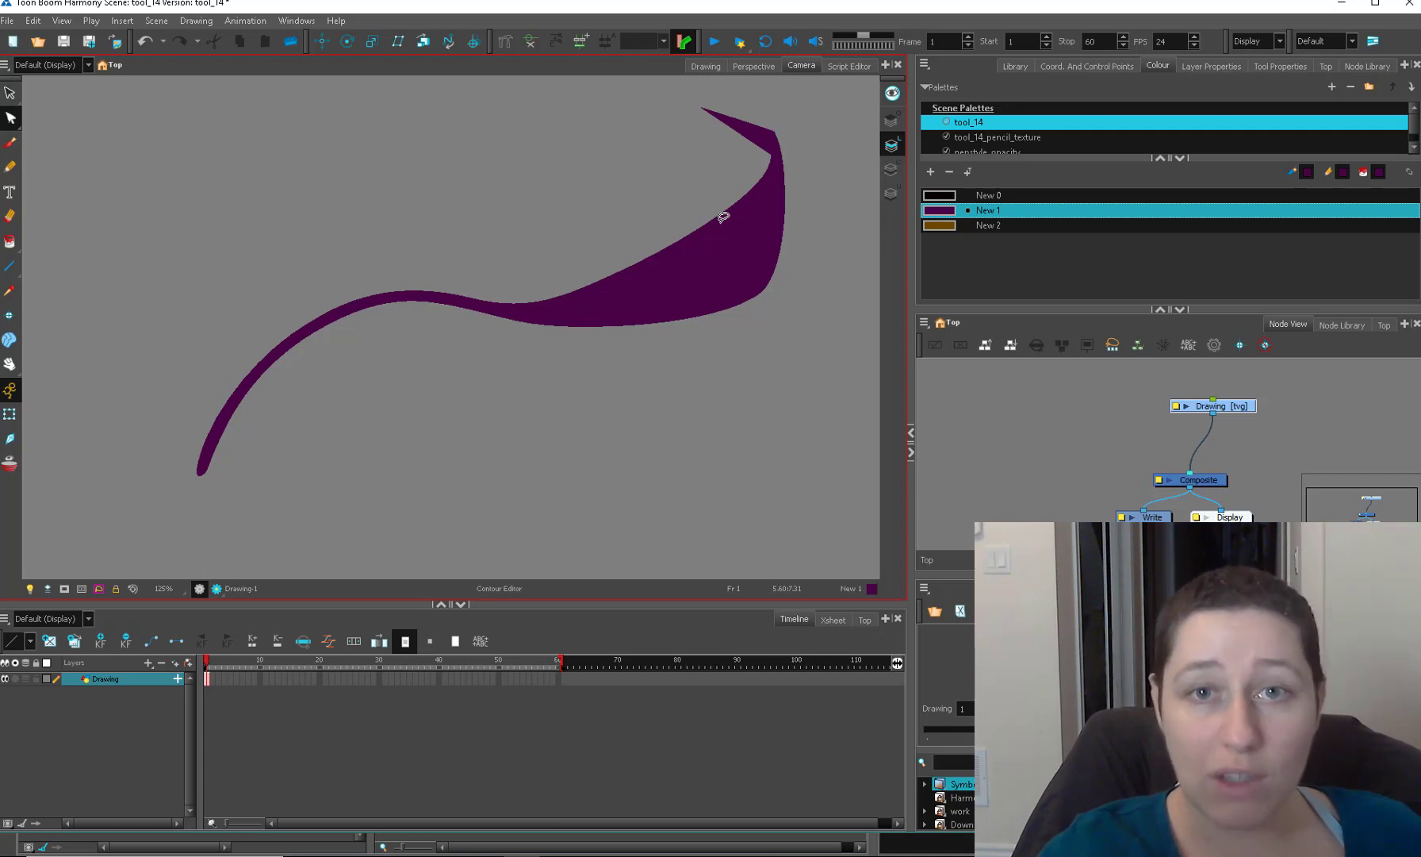
Delete the reshaped brush stroke from the drawing.
key(alt+b)
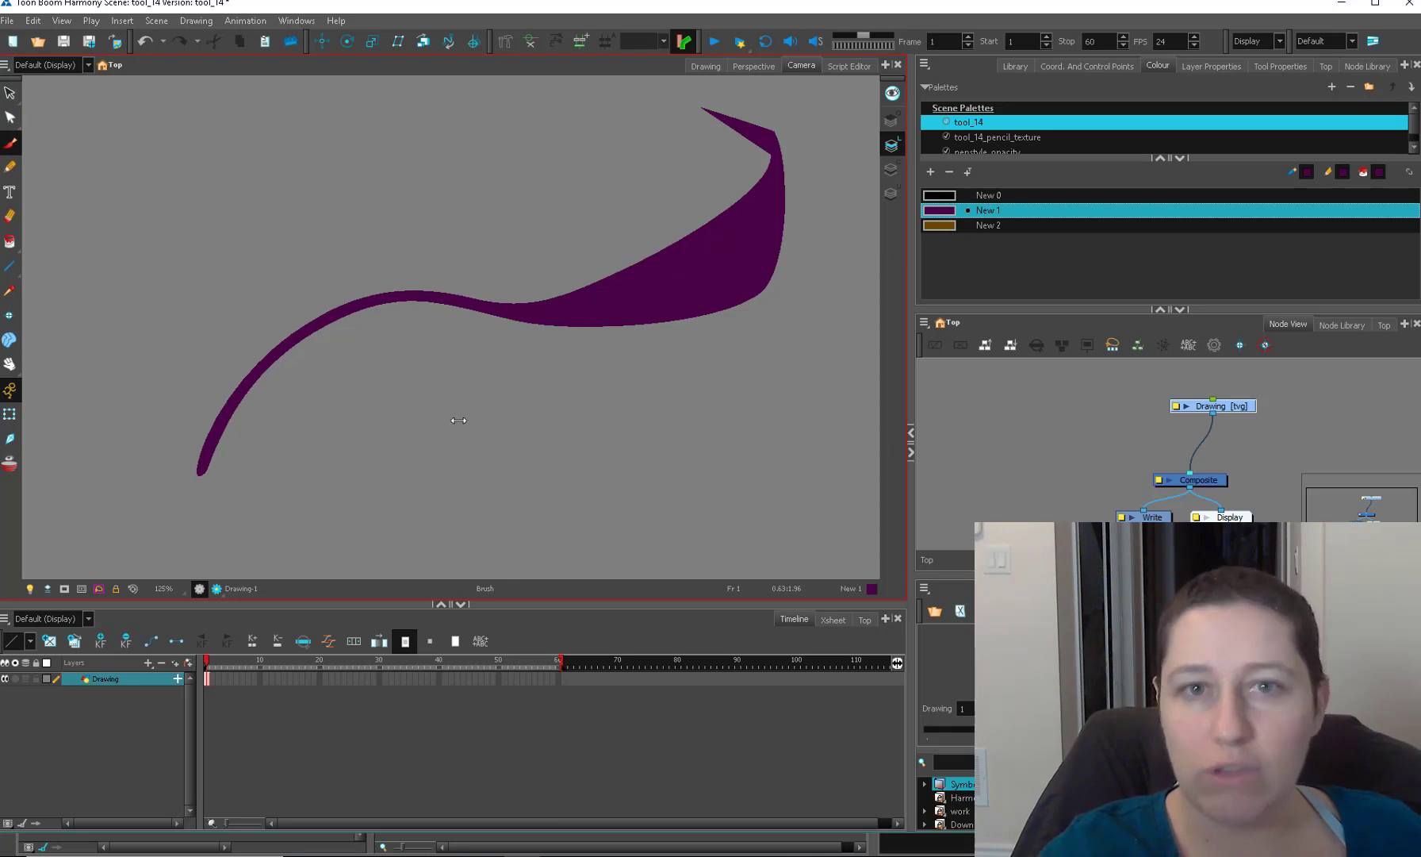
key(ctrl+a)
key(Delete)
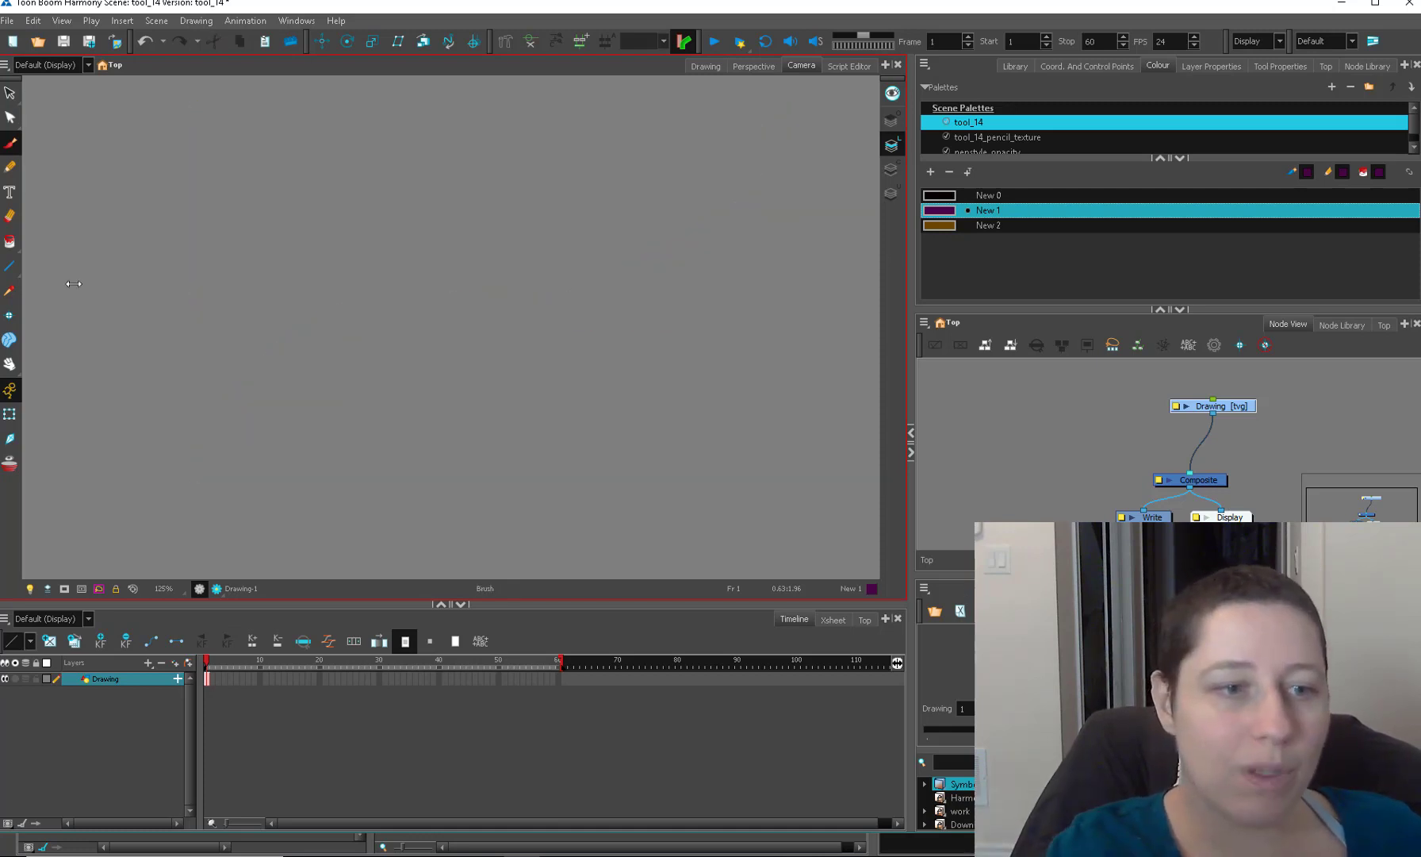
Draw a long curved purple Pencil line and pull its middle and upper bend downward with the Contour Editor.
mouse_move(230, 514)
mouse_down()
mouse_move(443, 354)
mouse_move(780, 236)
mouse_move(777, 188)
mouse_up()
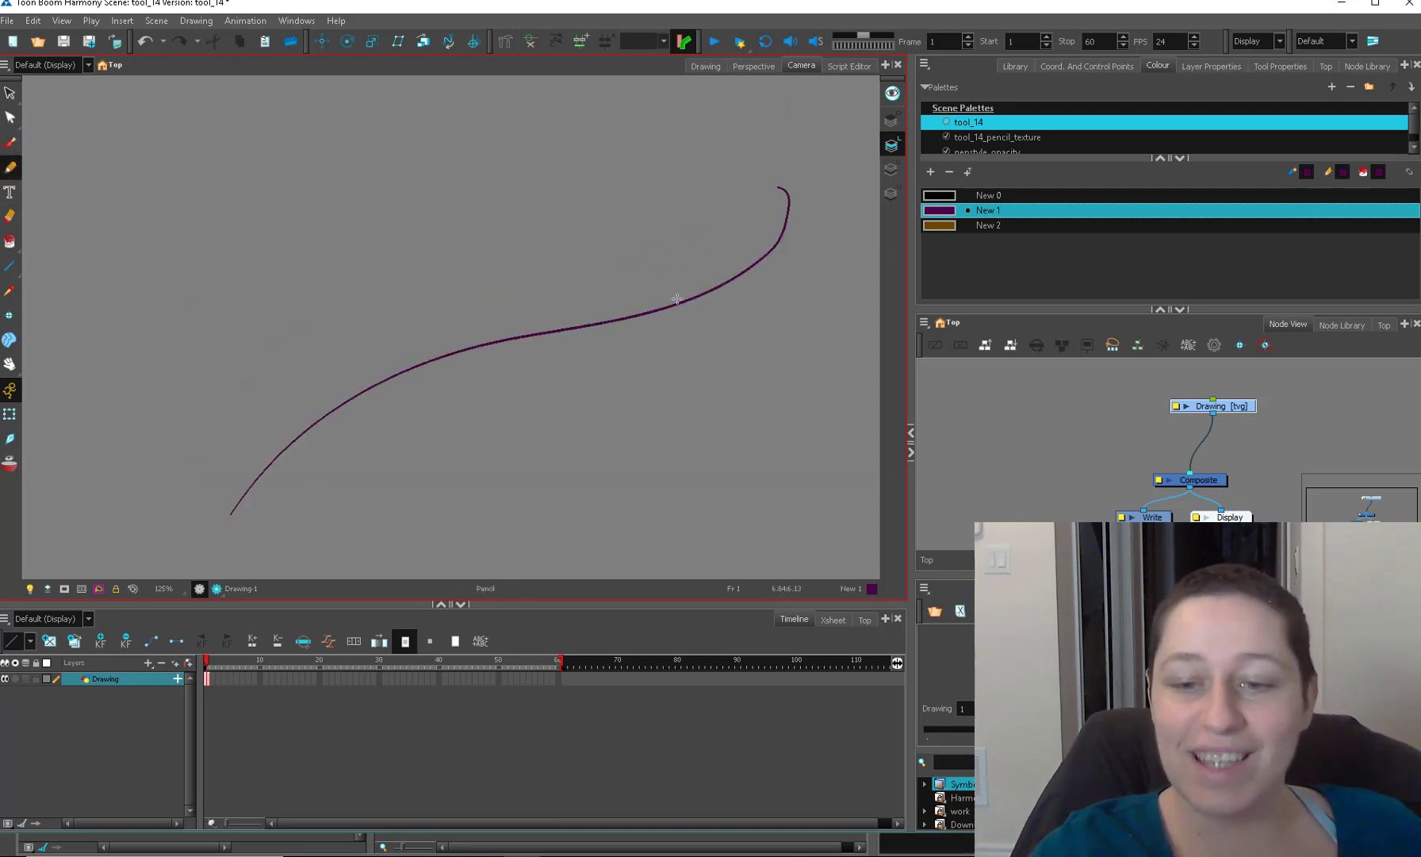
key(alt+q)
click(530, 334)
mouse_move(517, 337)
mouse_down()
mouse_move(540, 277)
mouse_move(542, 441)
mouse_up()
drag(760, 262, 761, 321)
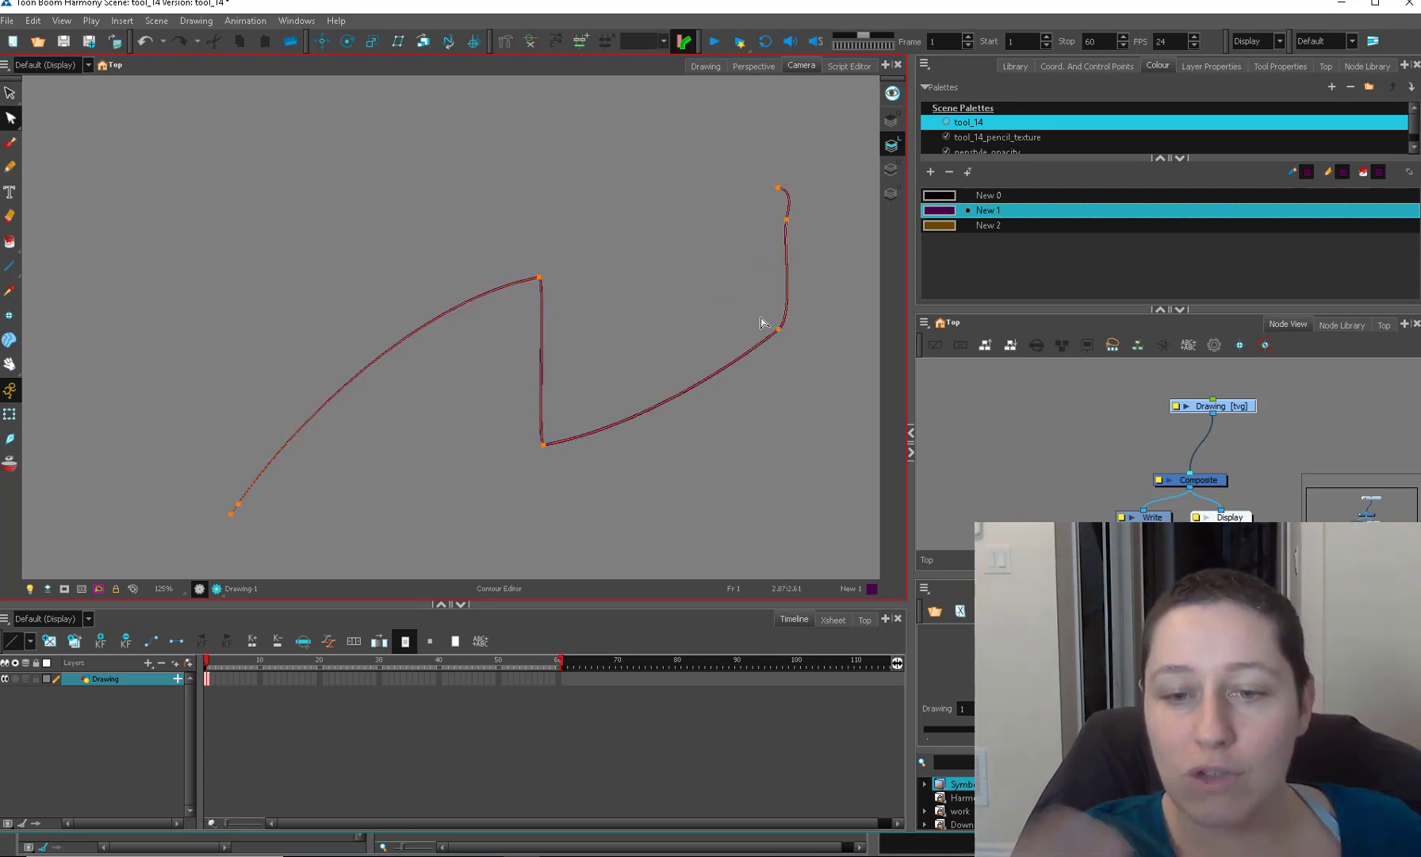
Delete the reshaped pencil line from the drawing.
key(alt+s)
key(Delete)
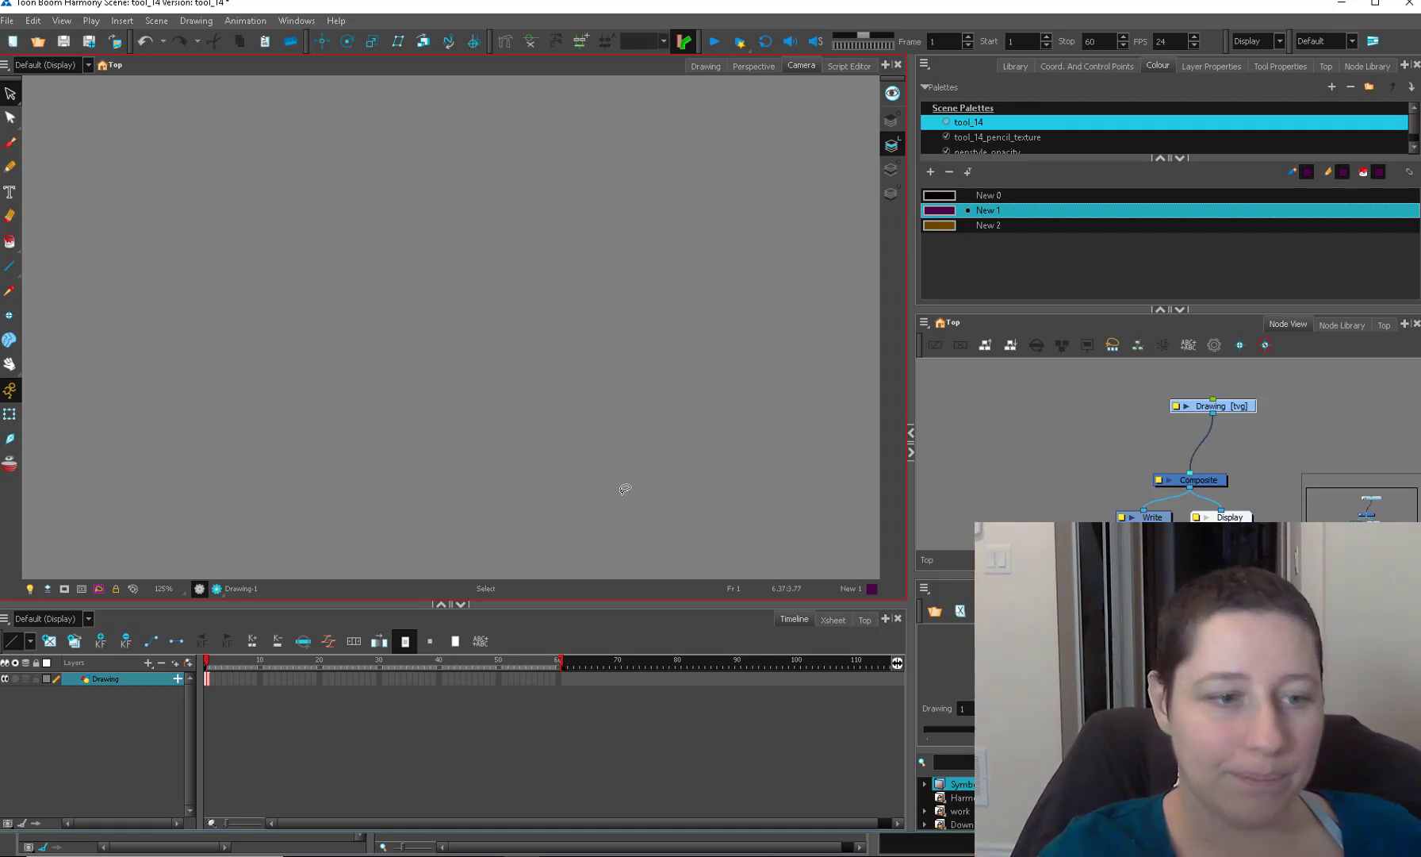
Connect the asdf and asdf_1 drawing nodes to the Composite, and make asdf the active drawing with the New 1 colour.
click(962, 714)
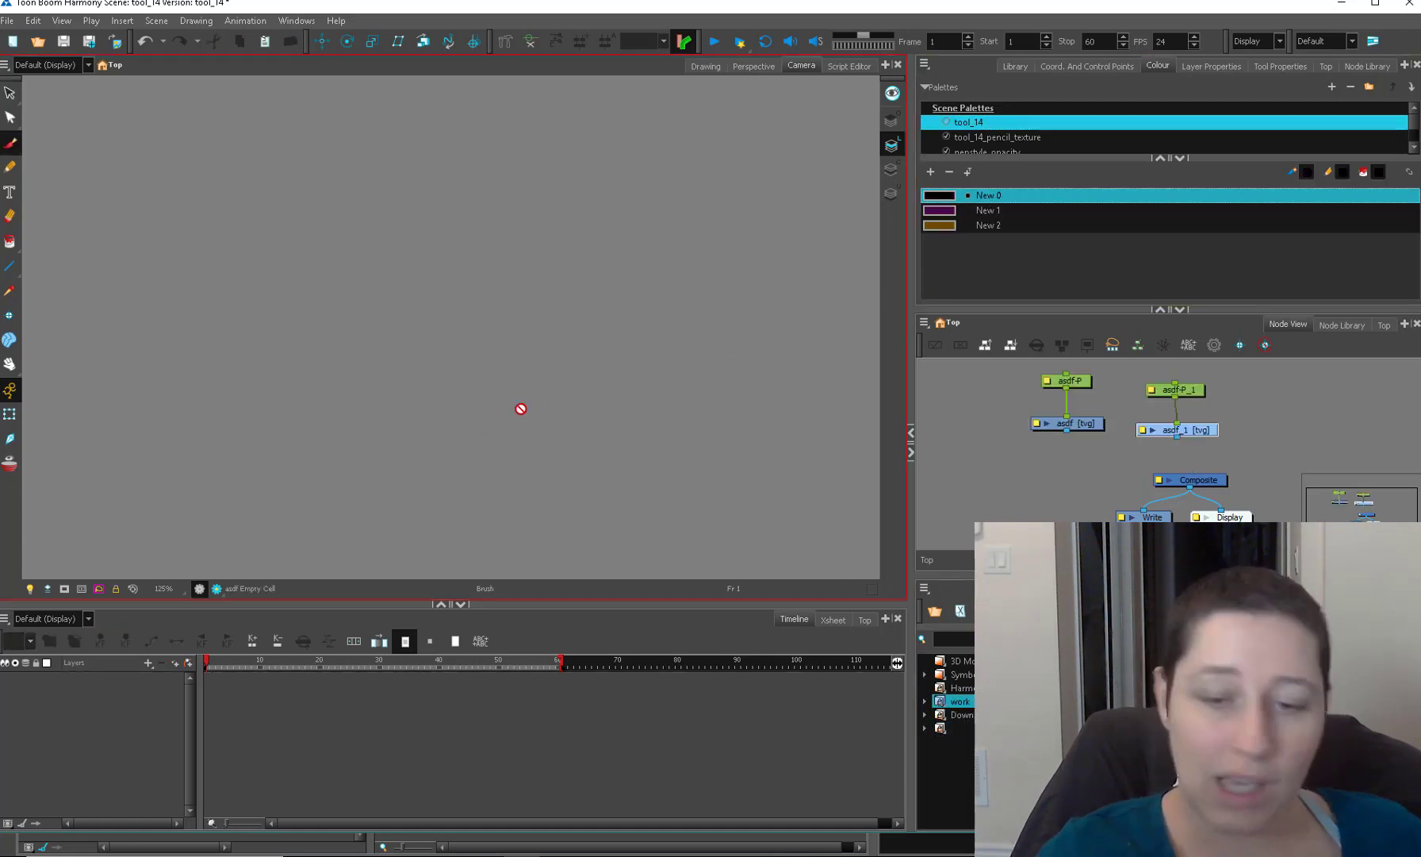
click(1001, 210)
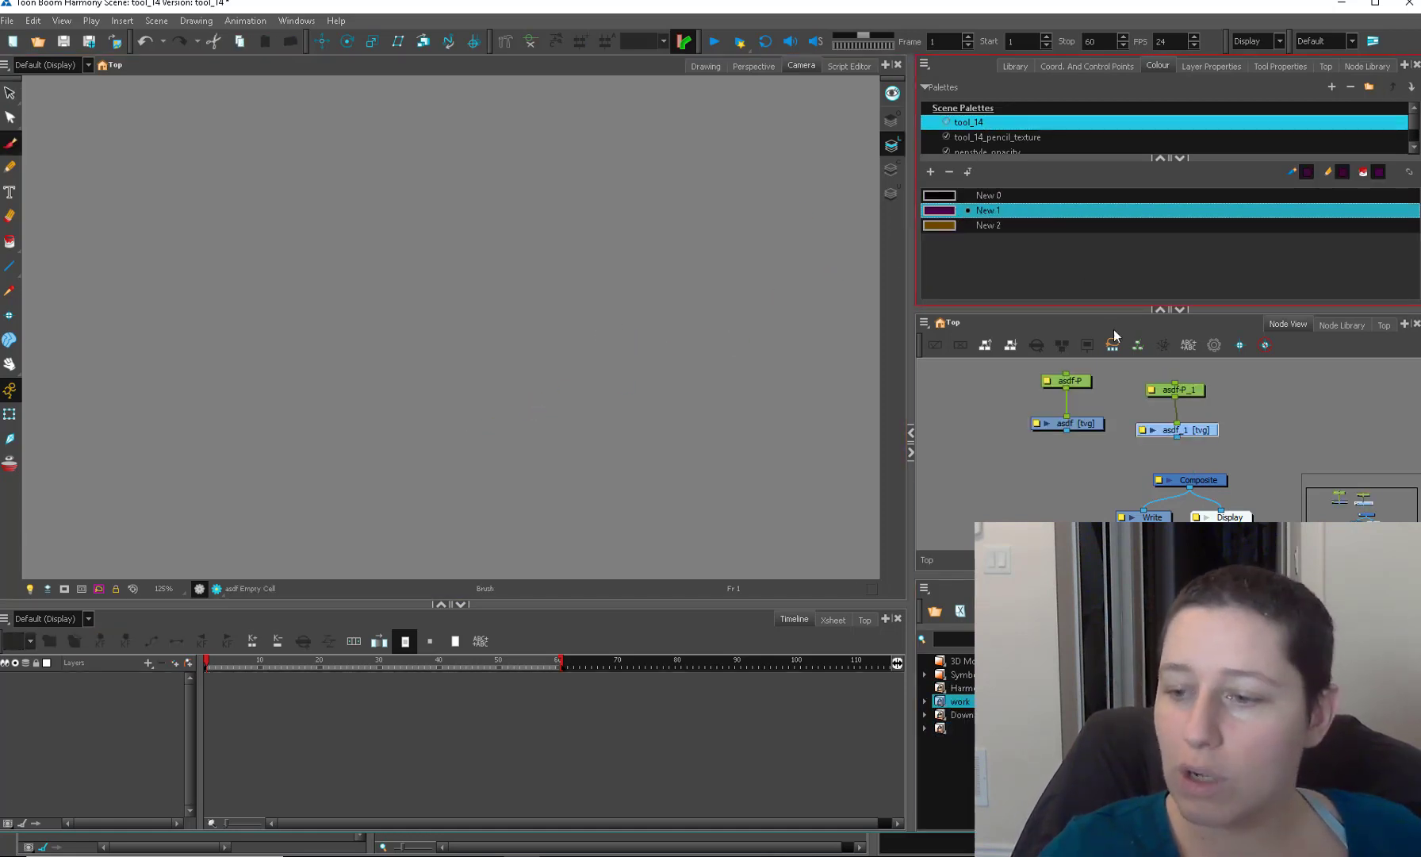
drag(1067, 430, 1202, 475)
click(1067, 423)
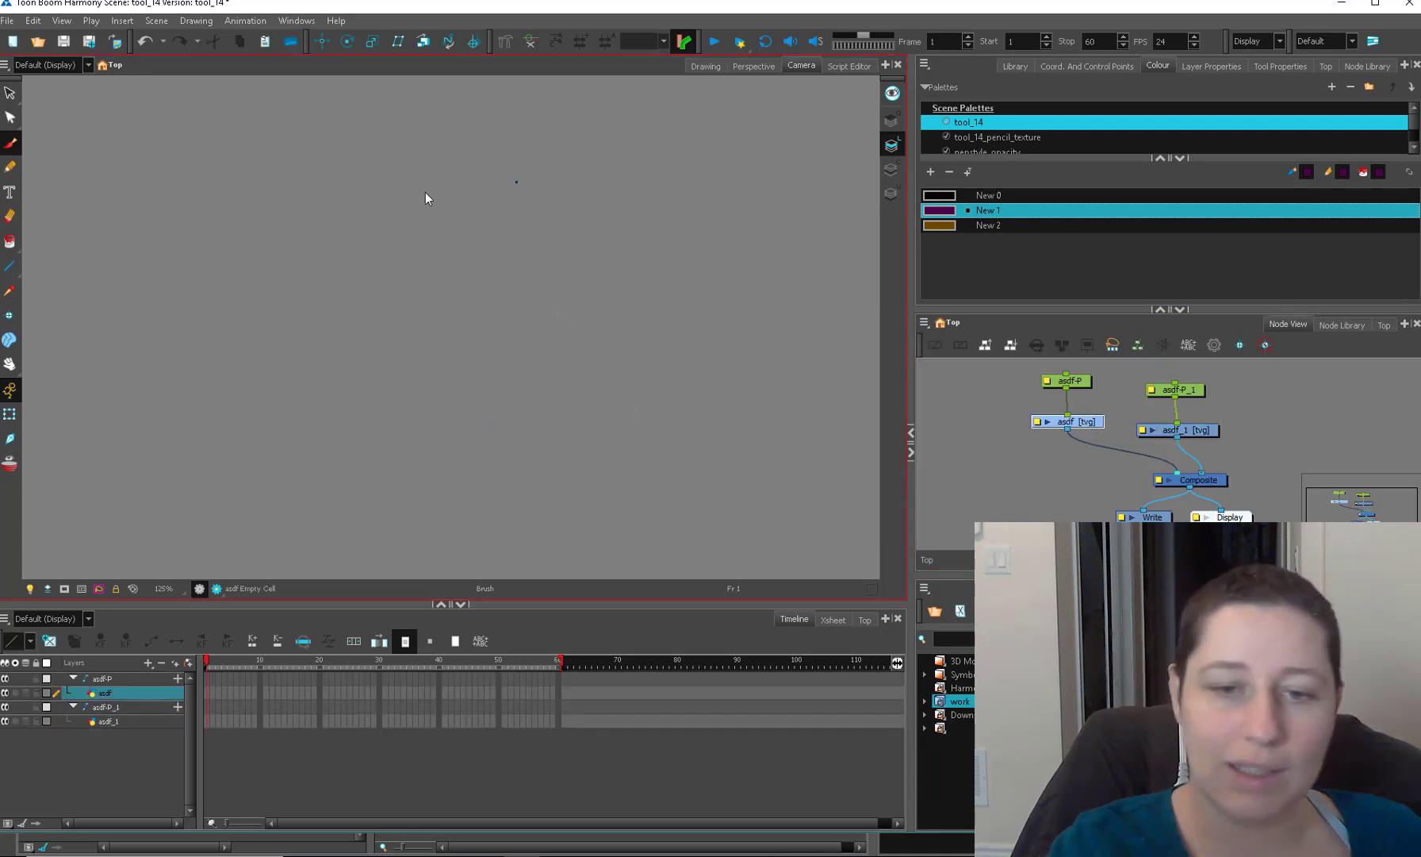
Paint a large closed purple oval outline on the asdf drawing and fill its inside with the New 2 colour.
mouse_move(516, 182)
mouse_down()
mouse_move(617, 288)
mouse_move(514, 184)
mouse_up()
click(988, 225)
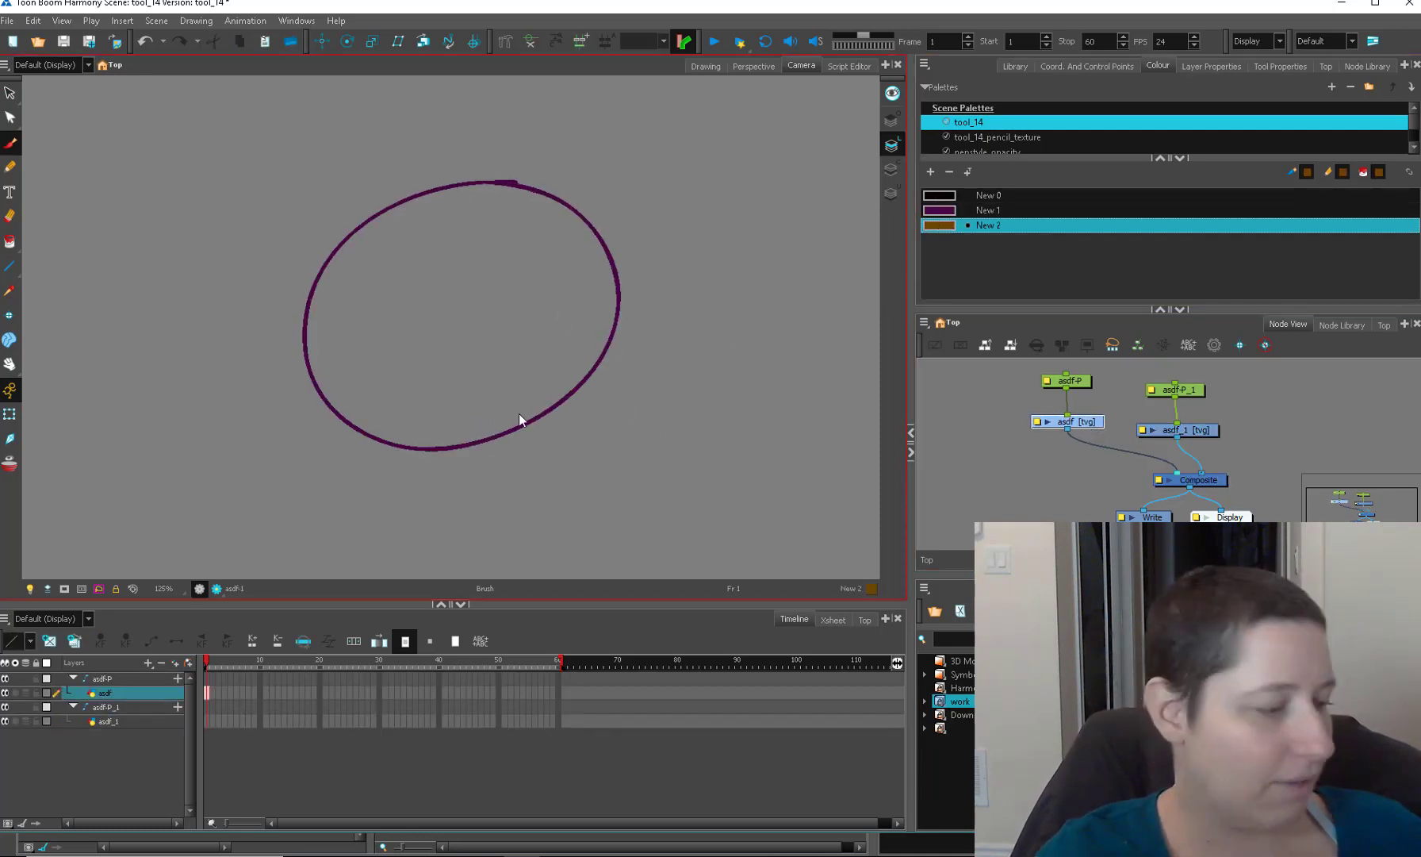
click(473, 349)
Move the oval's brown fill from the Line Art layer to the Colour Art layer.
key(alt+s)
click(552, 324)
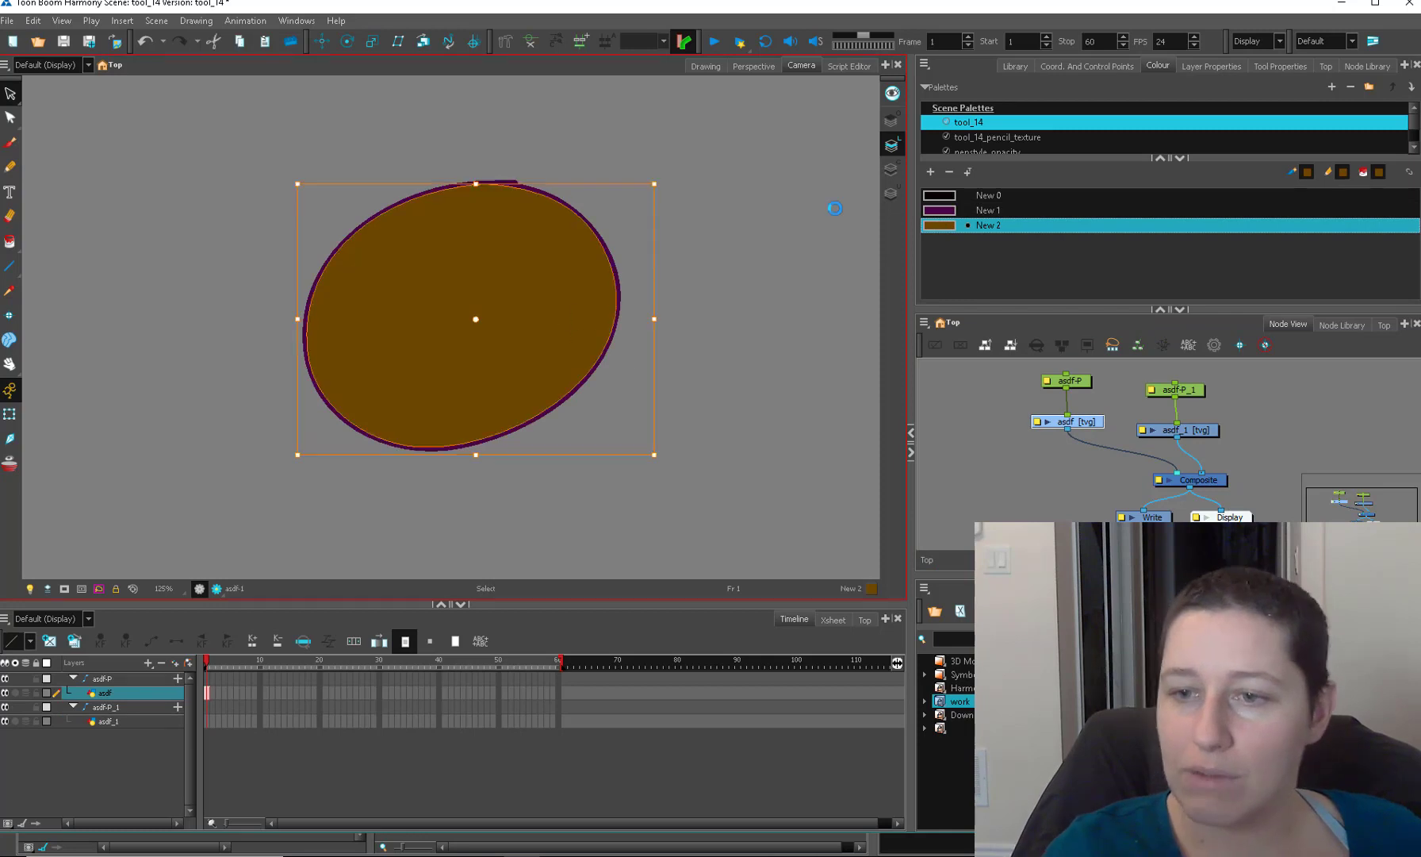
key(ctrl+x)
click(892, 169)
key(ctrl+v)
Paint a large solid circle in the New 0 black on the asdf_1 drawing, overlapping one side of the oval.
click(1180, 430)
key(alt+b)
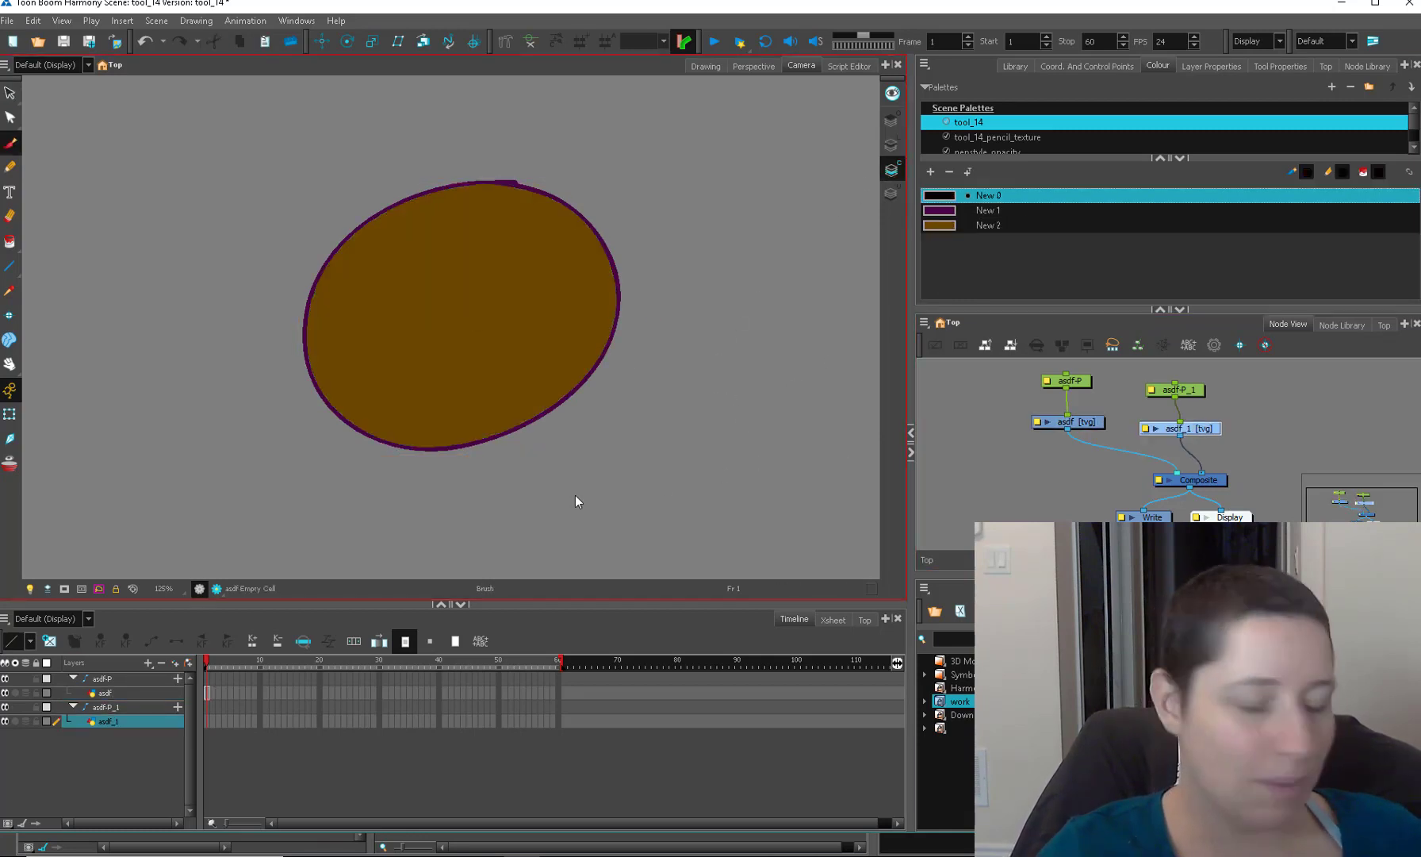
mouse_move(593, 284)
mouse_down()
mouse_move(621, 311)
mouse_move(590, 345)
mouse_move(587, 291)
mouse_move(570, 320)
mouse_up()
key(ctrl+z)
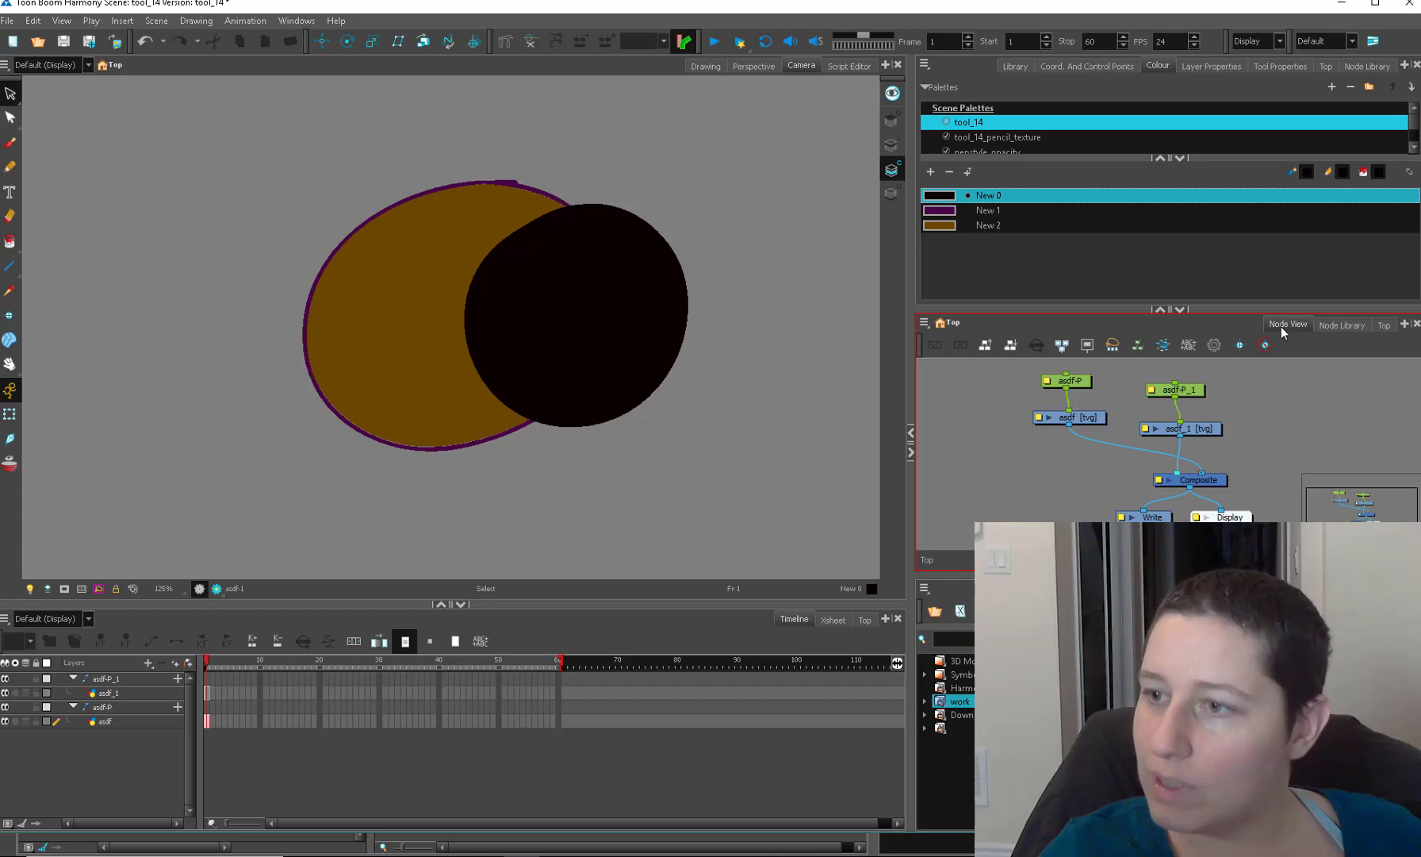
Insert a Cutter from the favourite nodes between asdf_1 and the Composite, with asdf's colour art as the matte.
click(1361, 68)
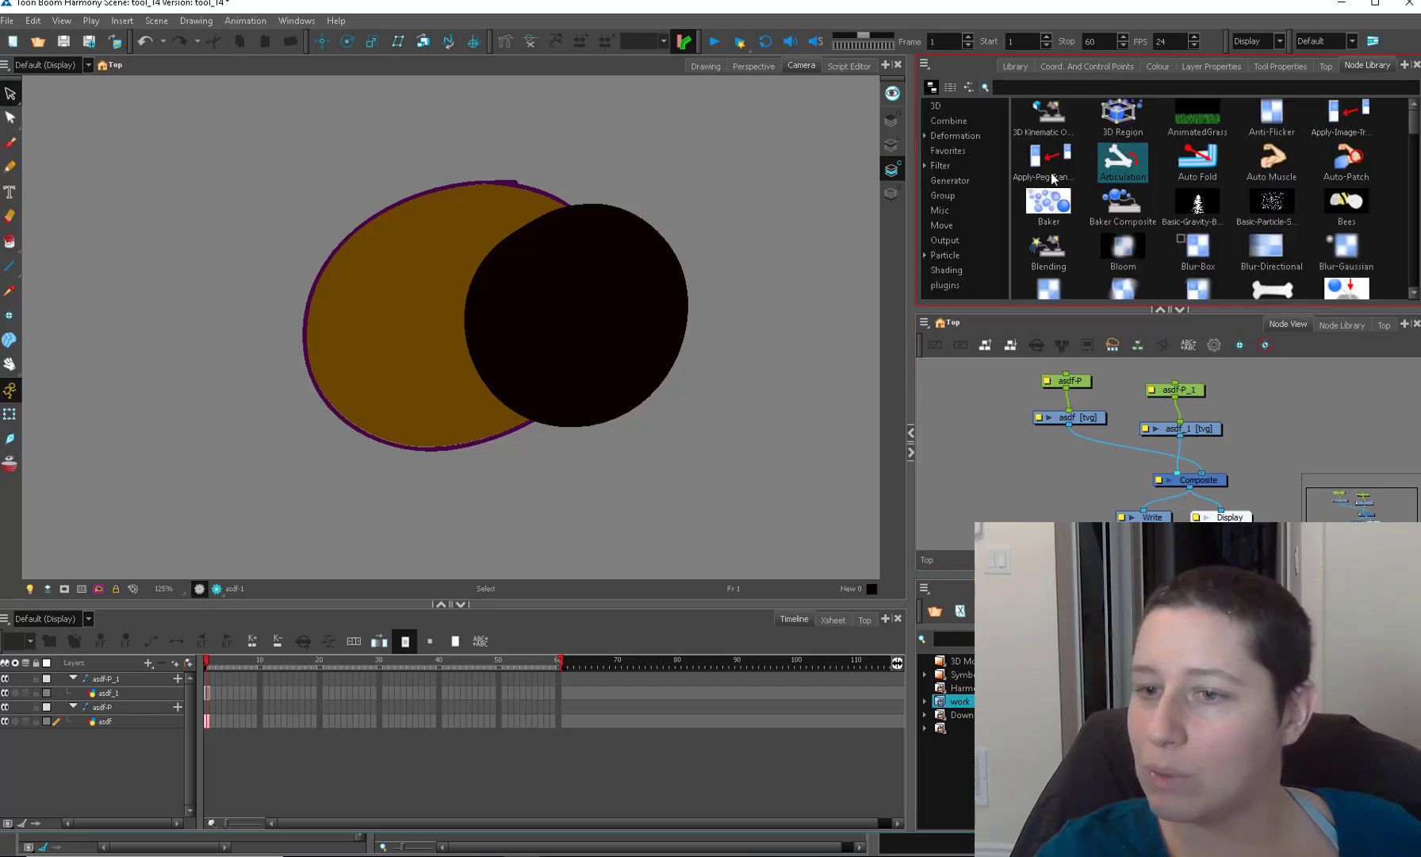
click(965, 150)
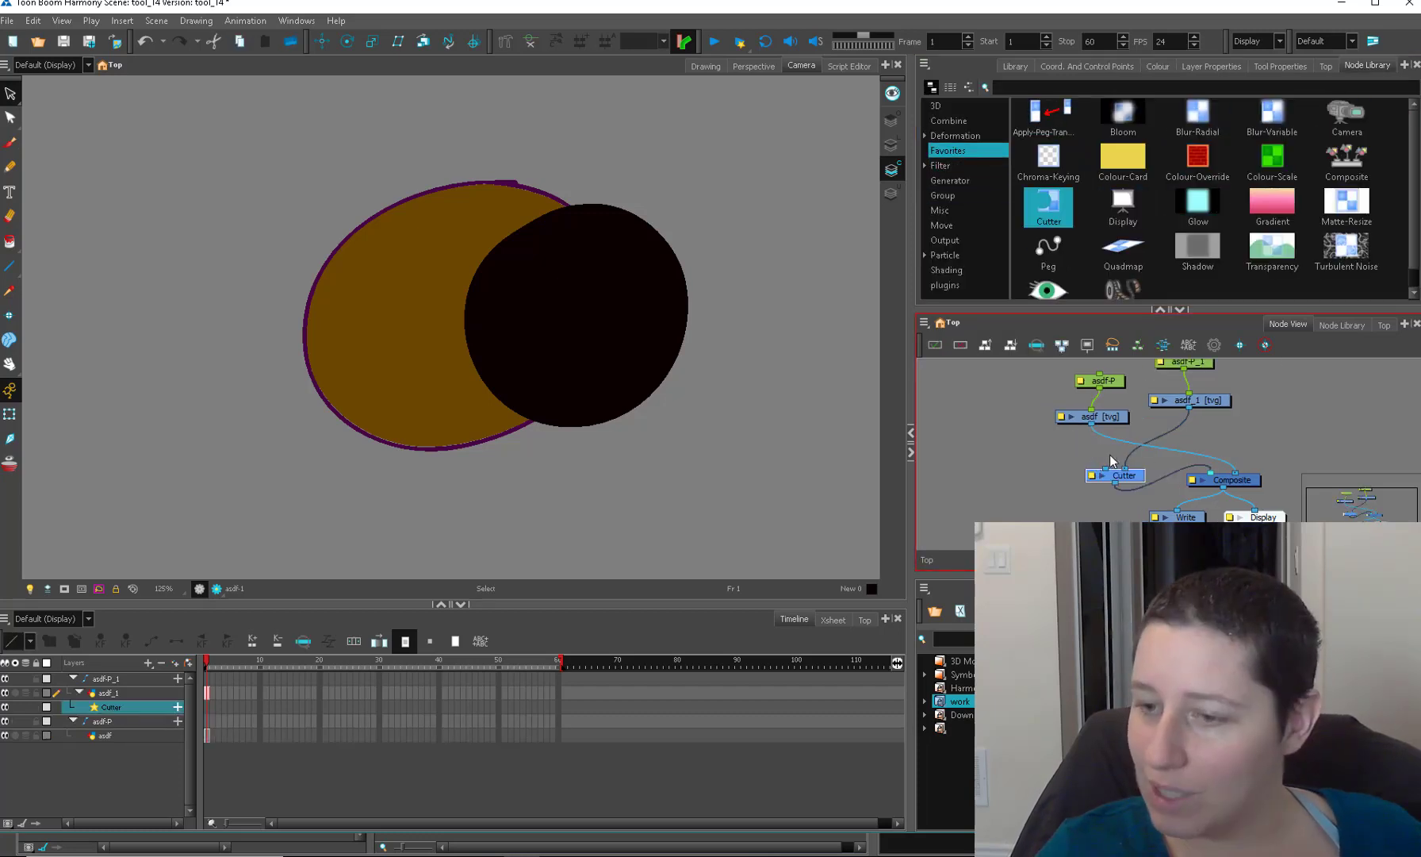
drag(1092, 425, 1106, 468)
double_click(1100, 481)
click(724, 460)
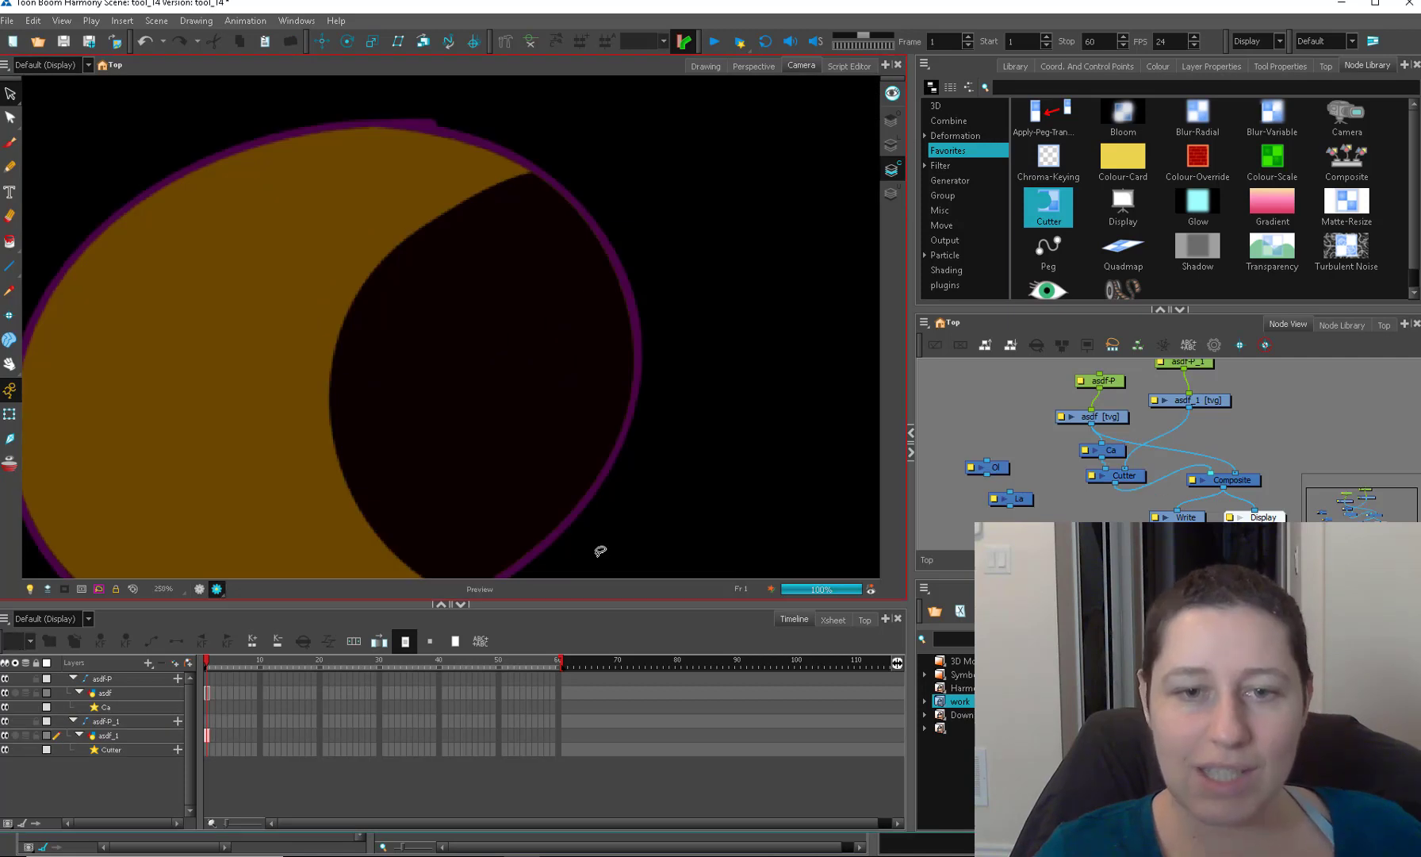
Examine the cut edge of the black circle along the purple outline up close, comparing the OpenGL and Render views.
key(1)
key(1)
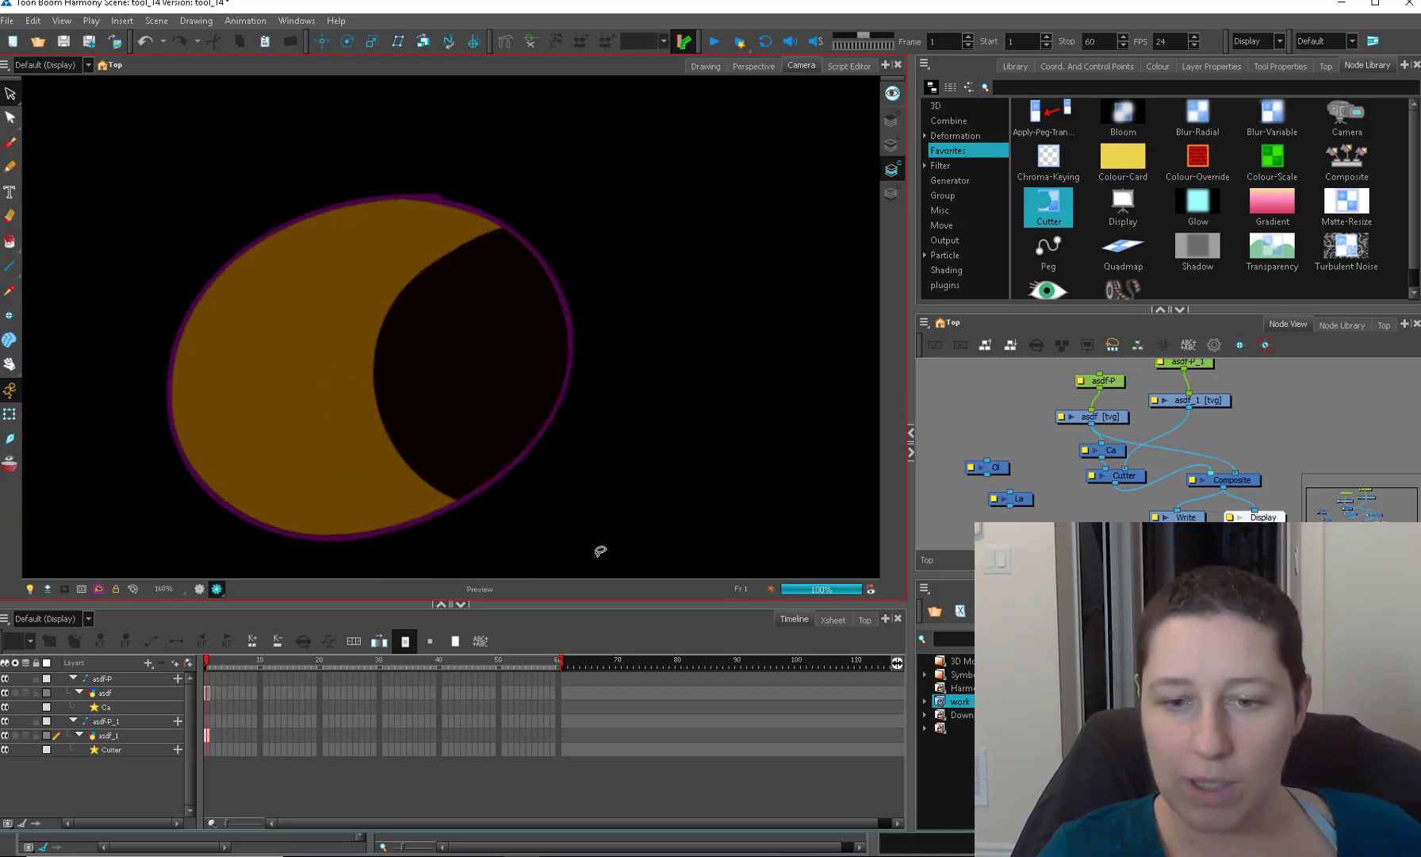
scroll(601, 551, up, 10)
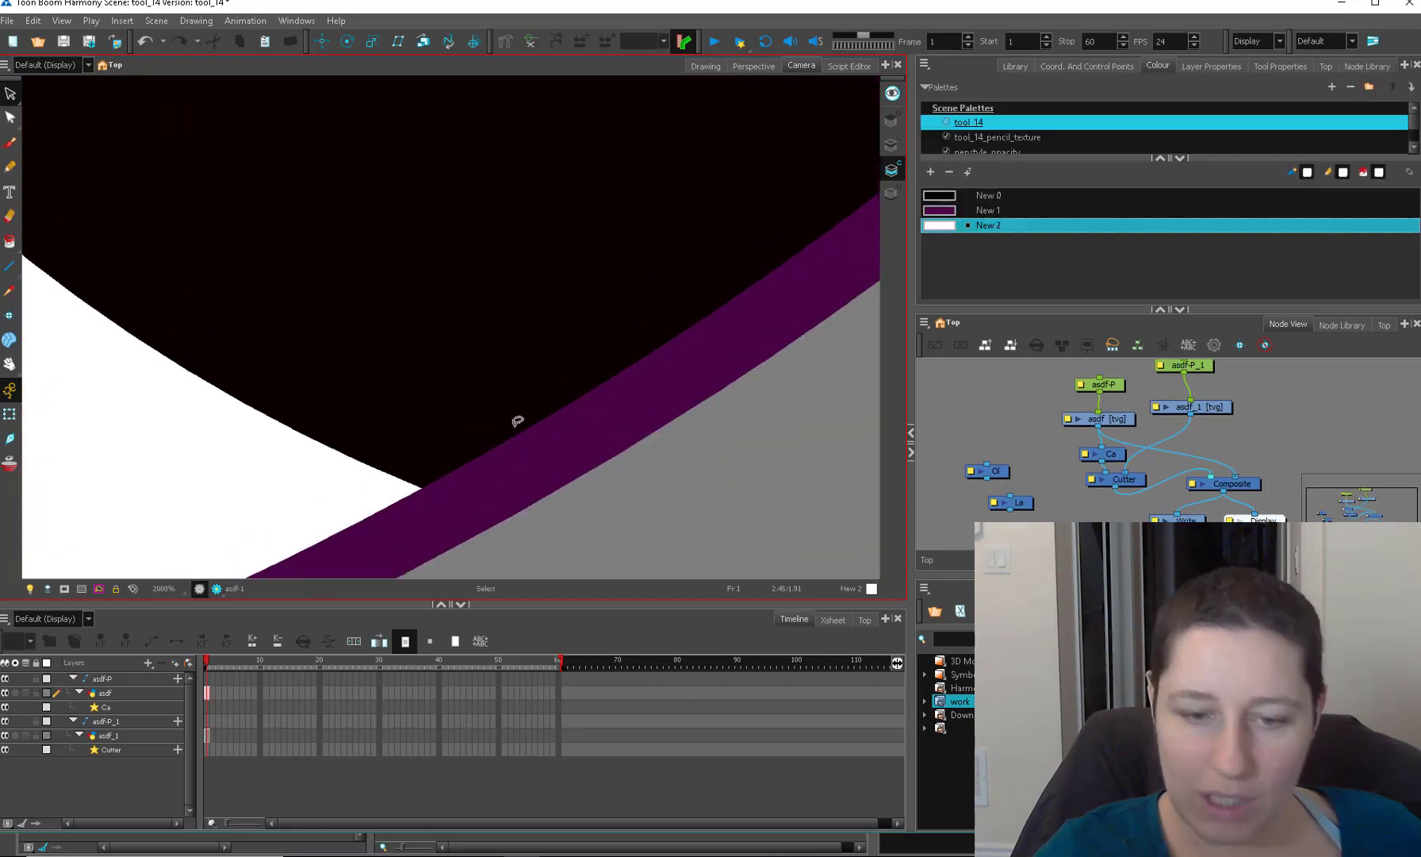
key(2)
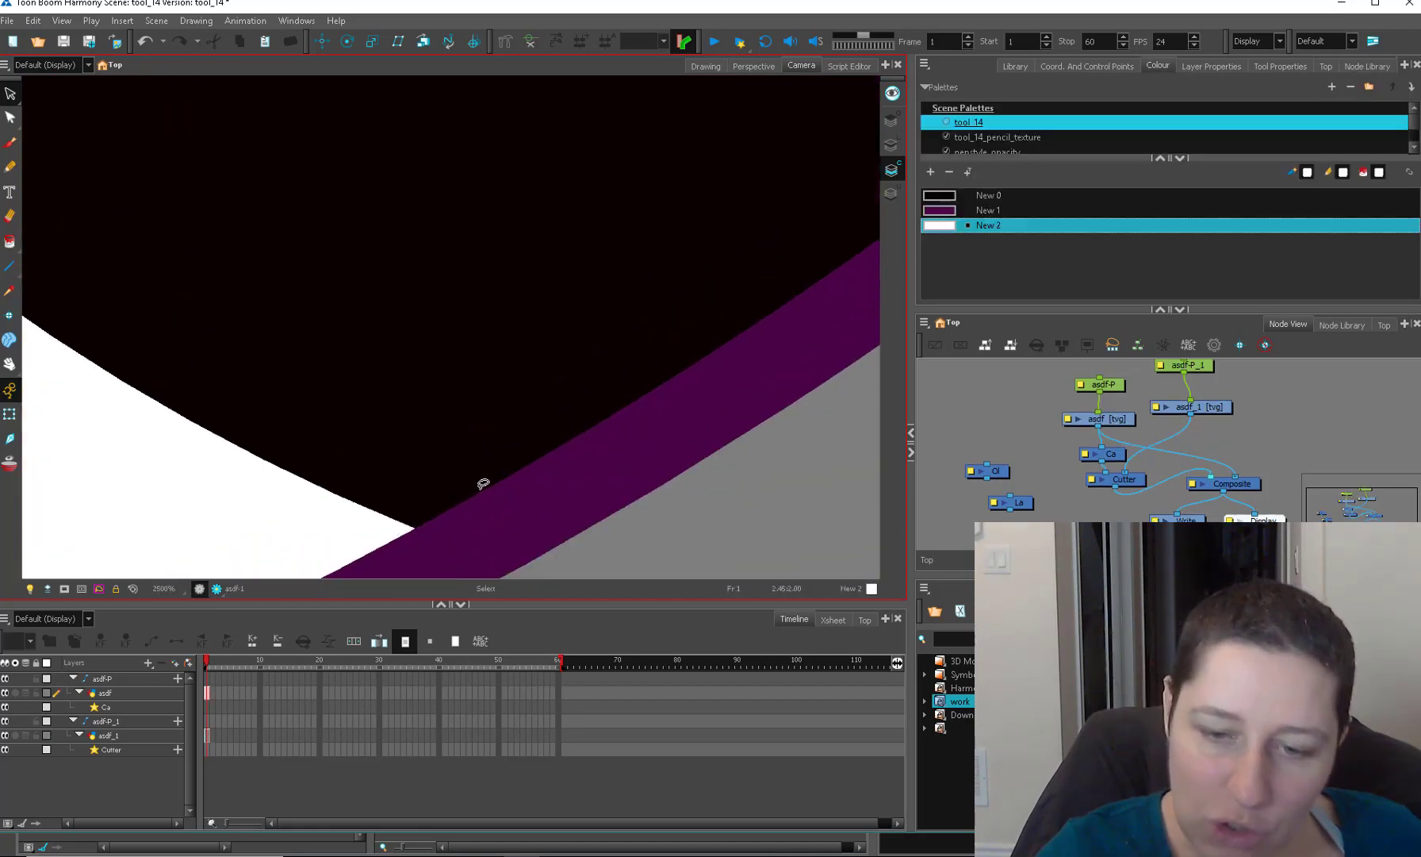
click(217, 587)
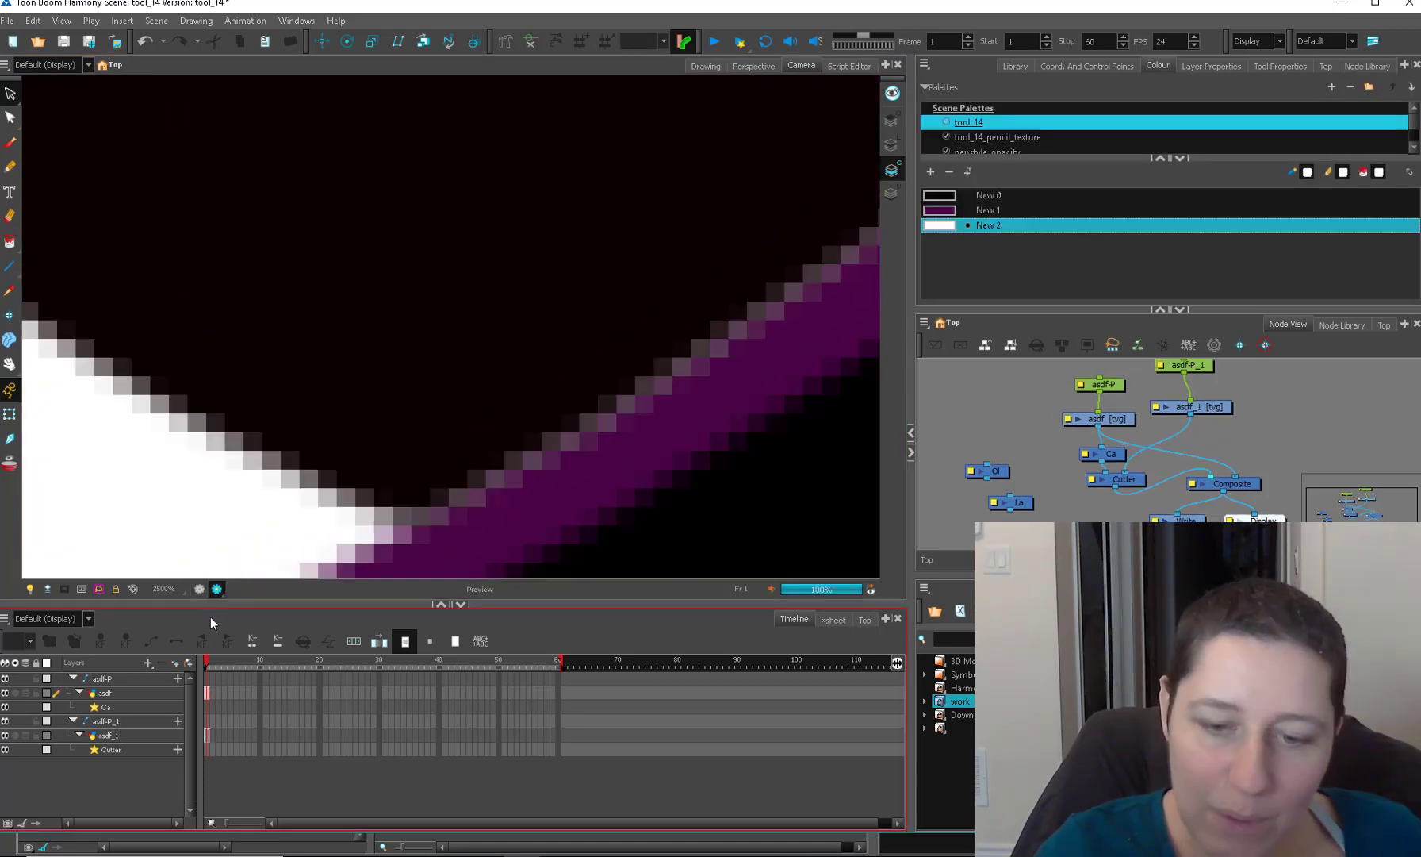
scroll(720, 382, down, 2)
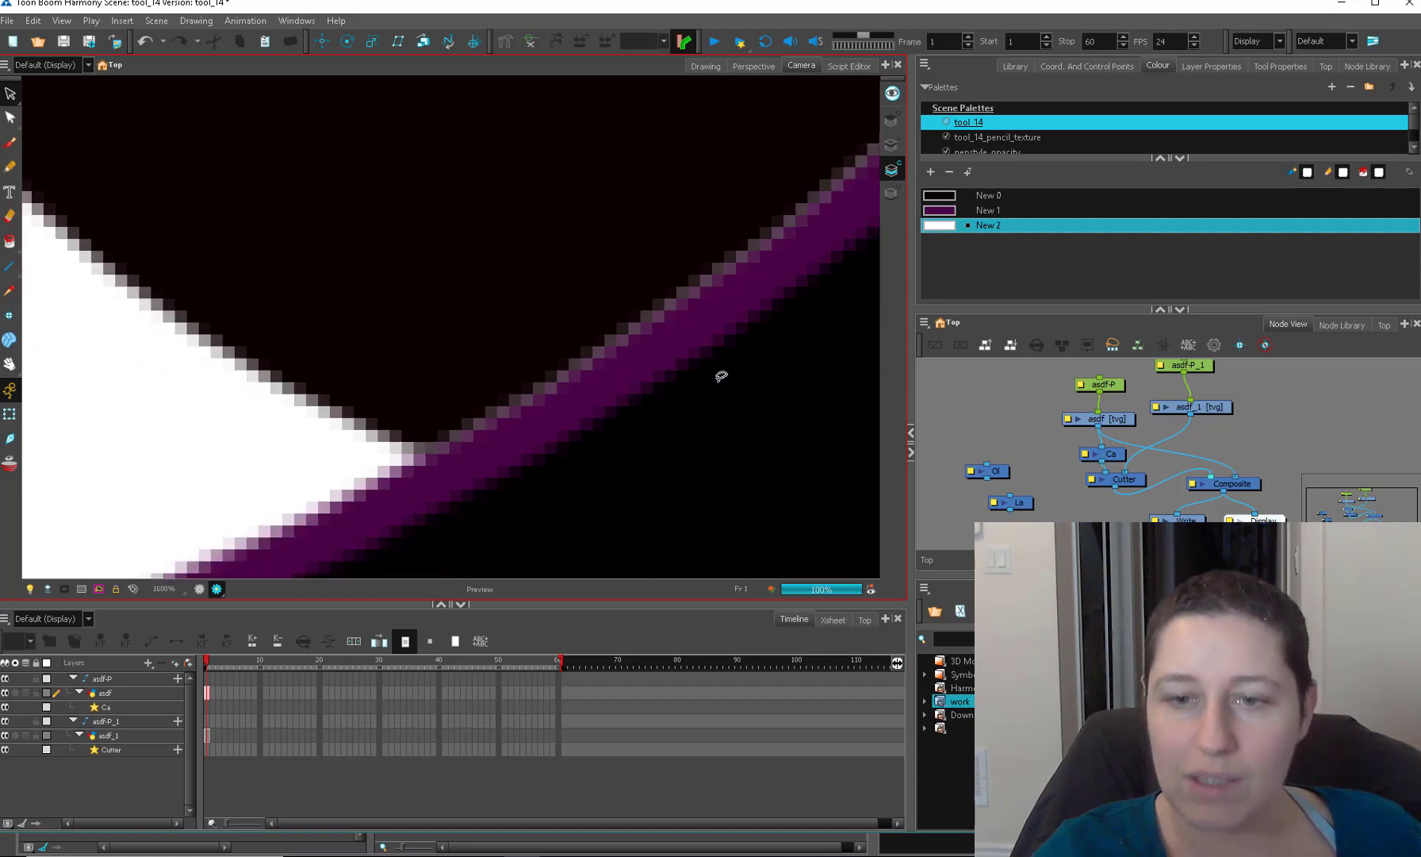
scroll(714, 372, down, 7)
scroll(682, 389, up, 2)
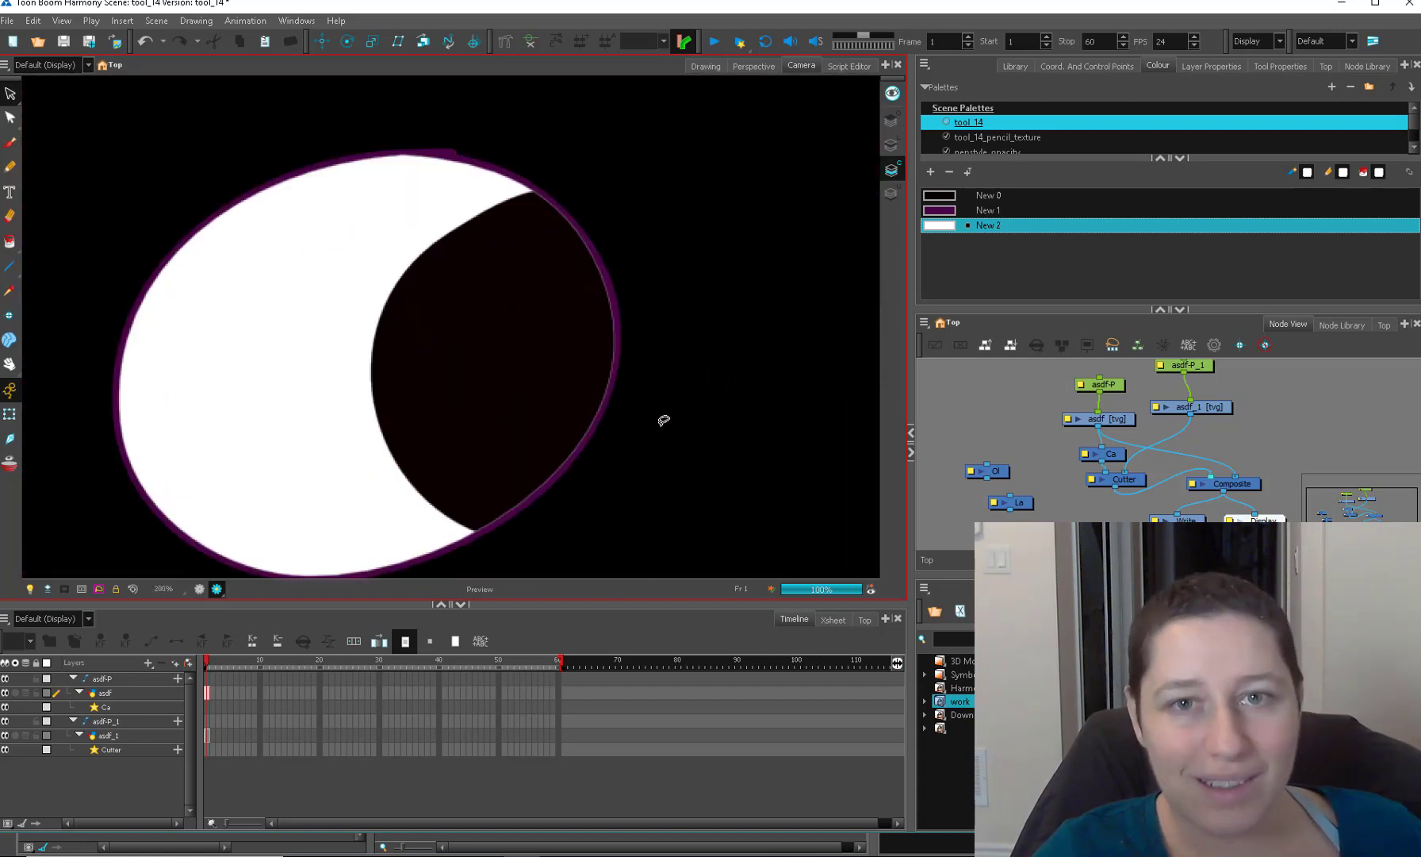
Convert the oval's purple outline on the asdf drawing from brush strokes to pencil lines.
click(610, 413)
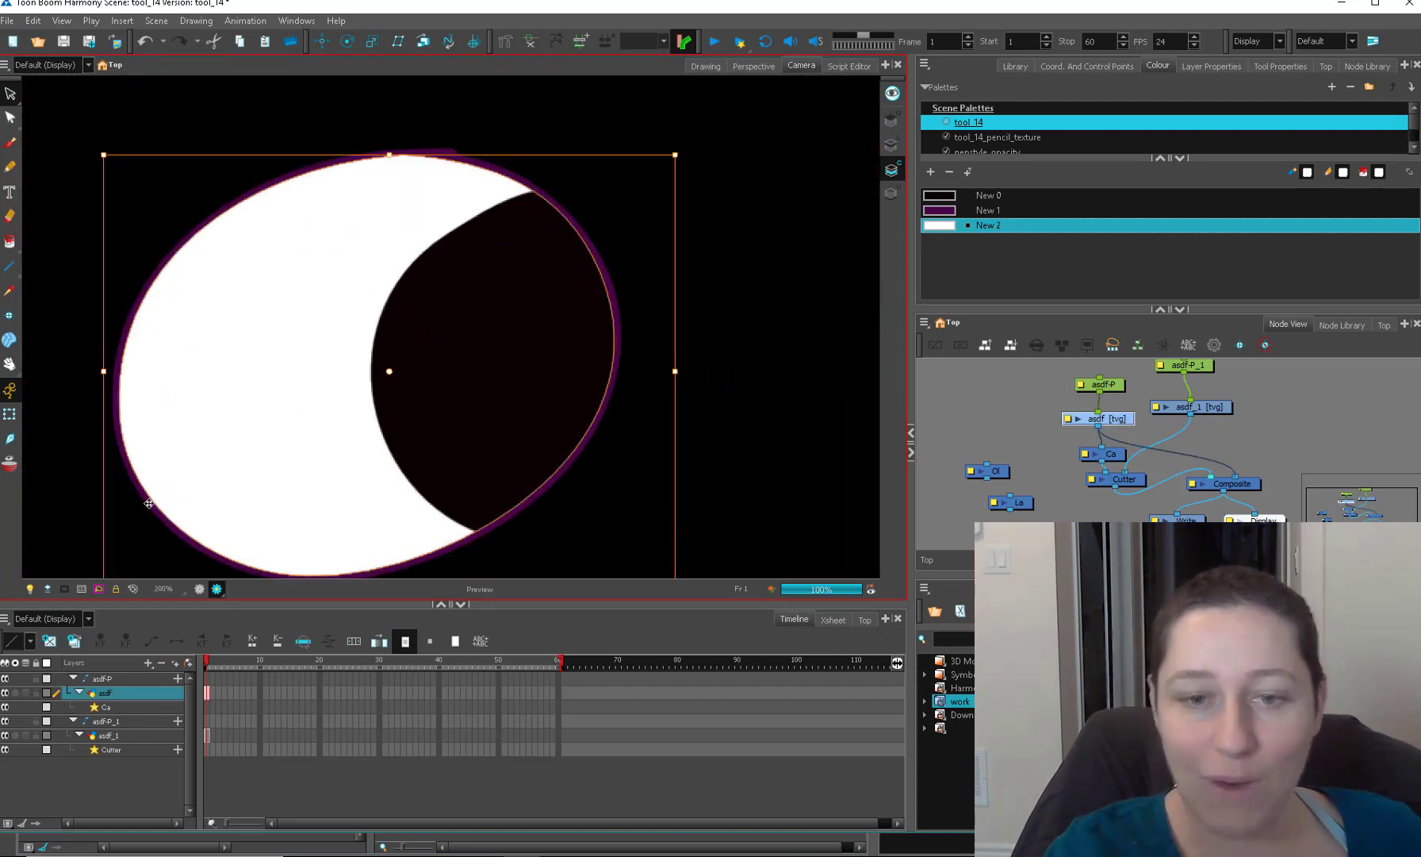
right_click(637, 317)
mouse_move(744, 673)
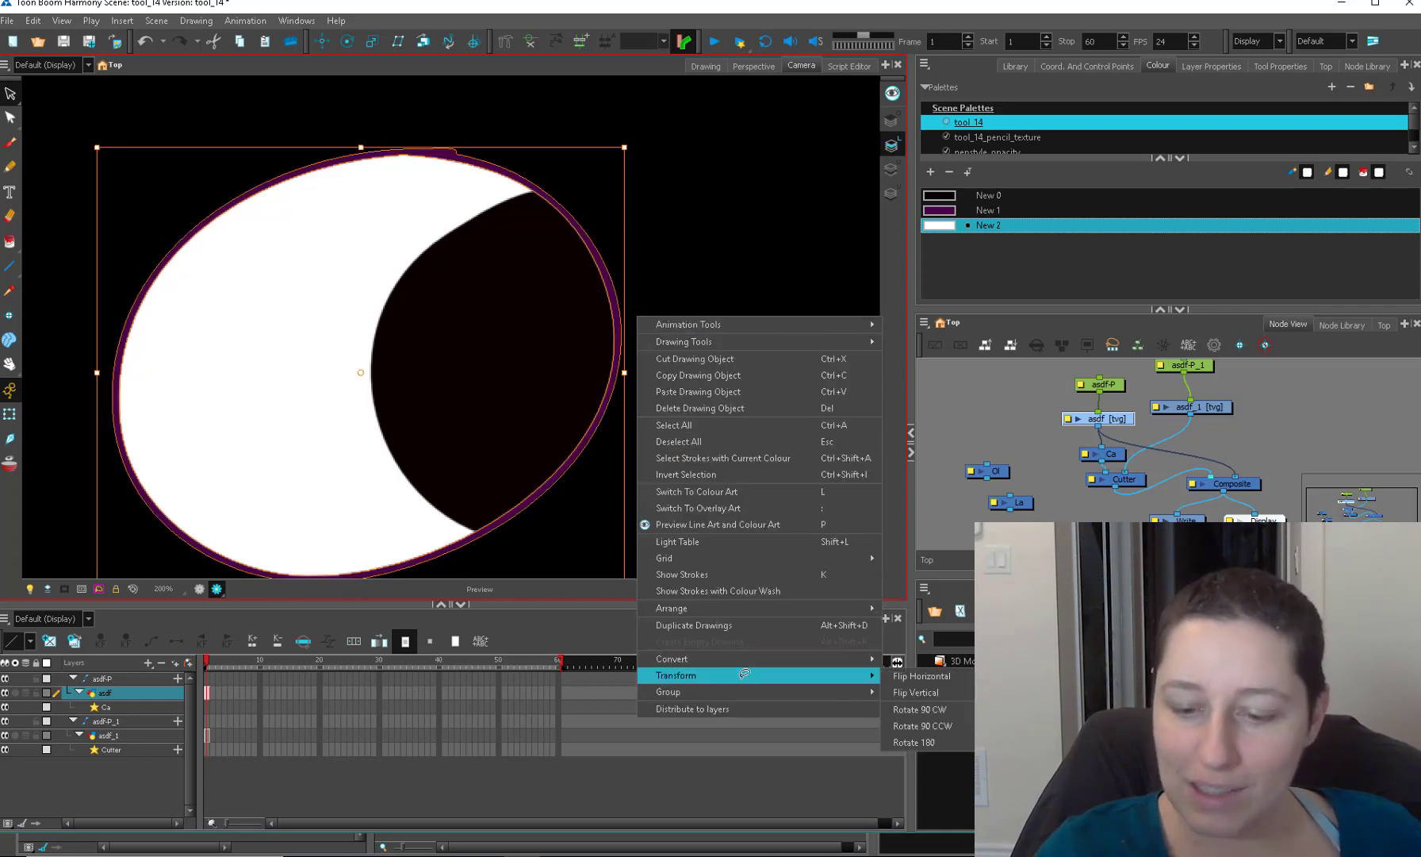
mouse_move(801, 658)
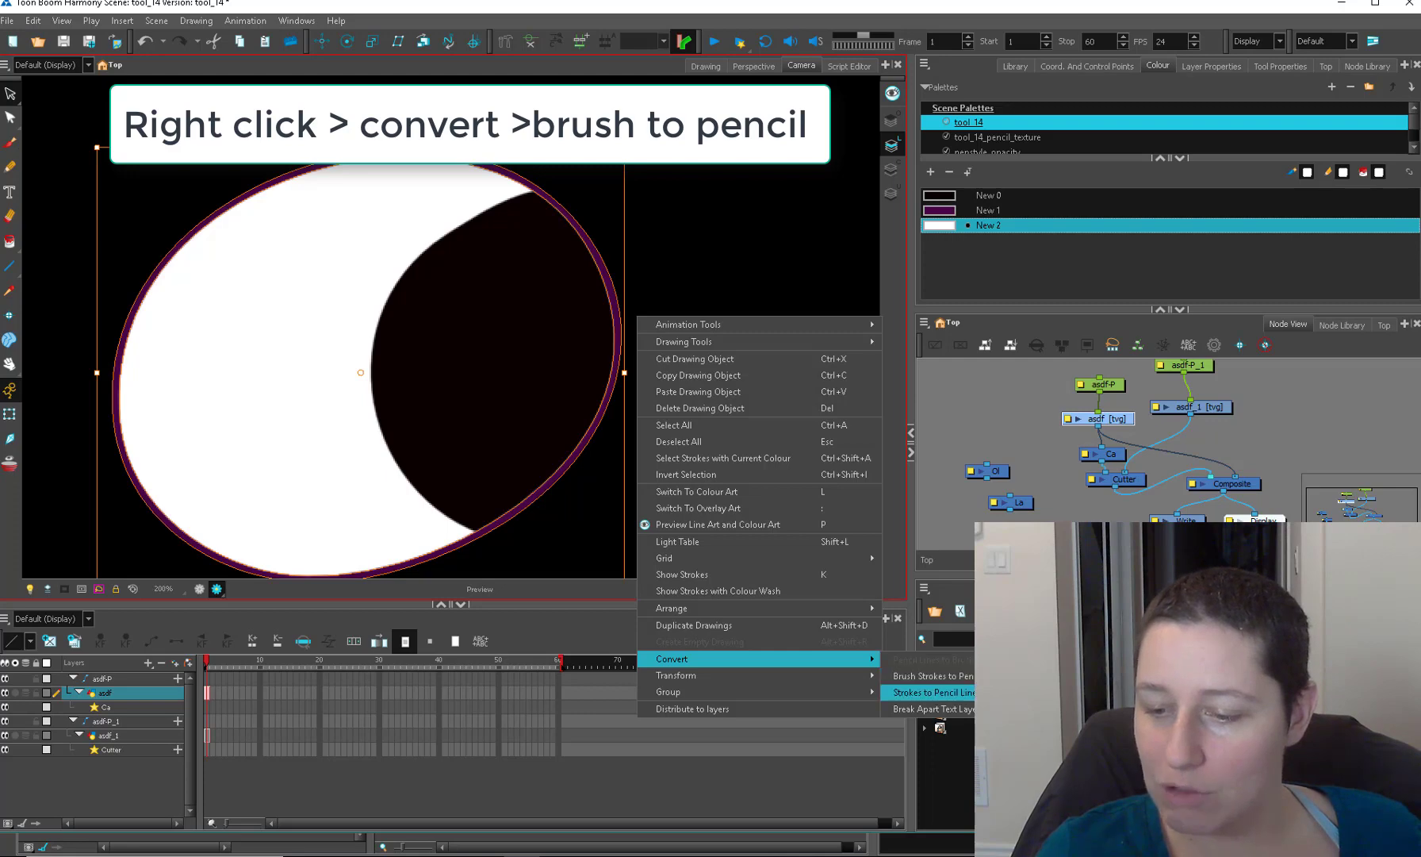
click(932, 675)
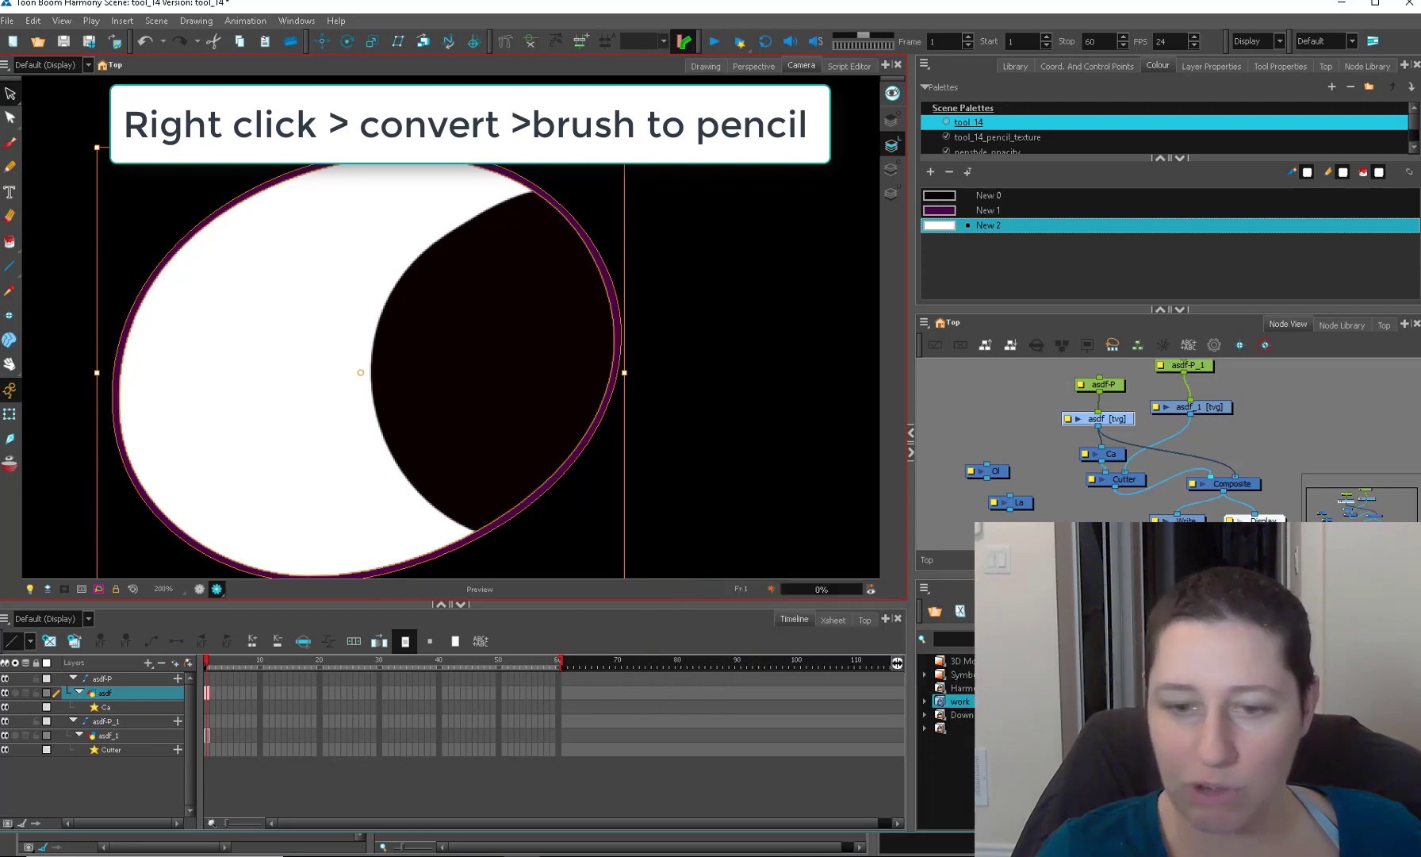
click(814, 481)
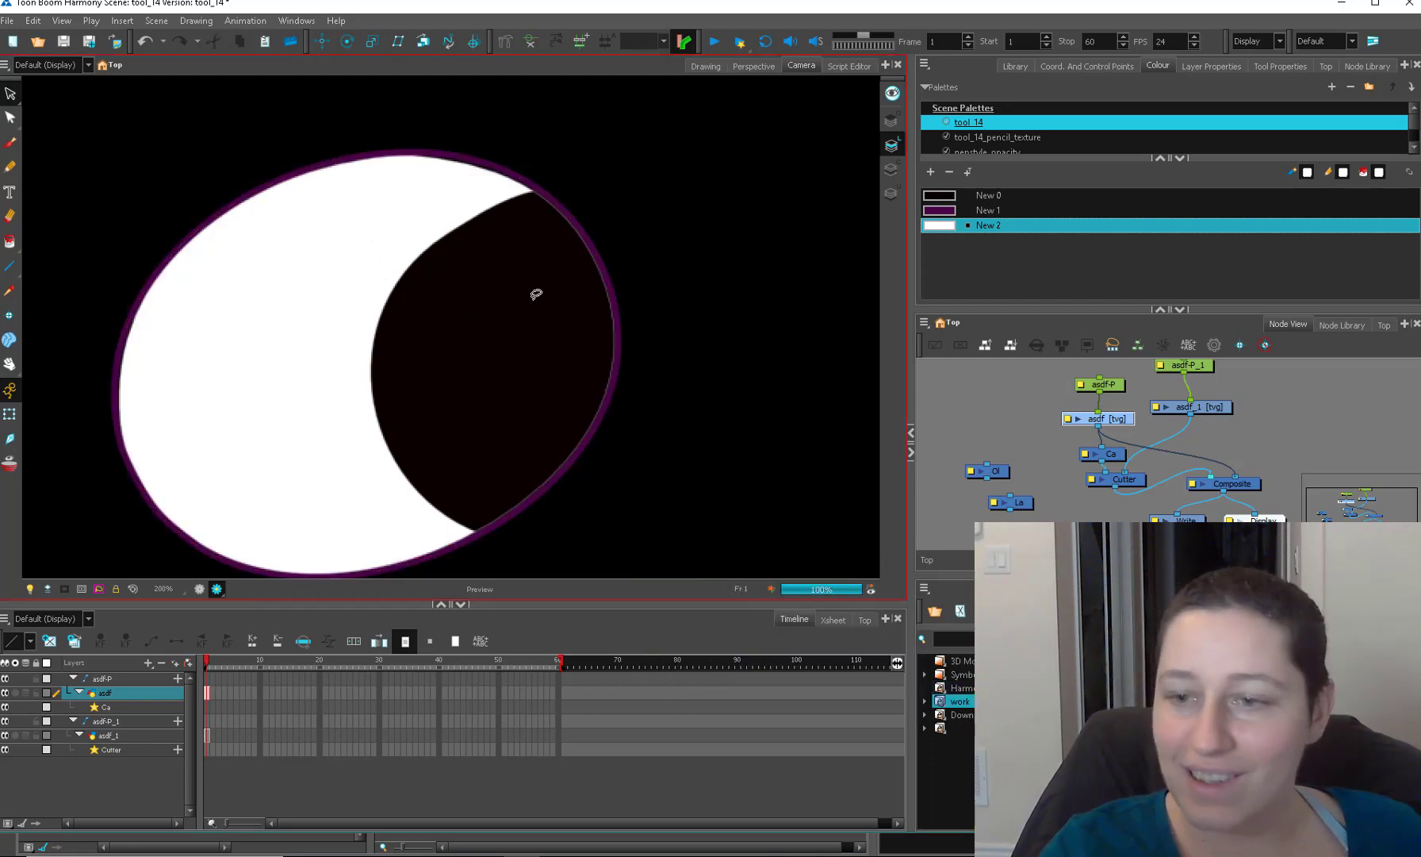
Try deleting the selected artwork on the asdf drawing and undo each deletion.
click(536, 295)
key(Delete)
key(ctrl+z)
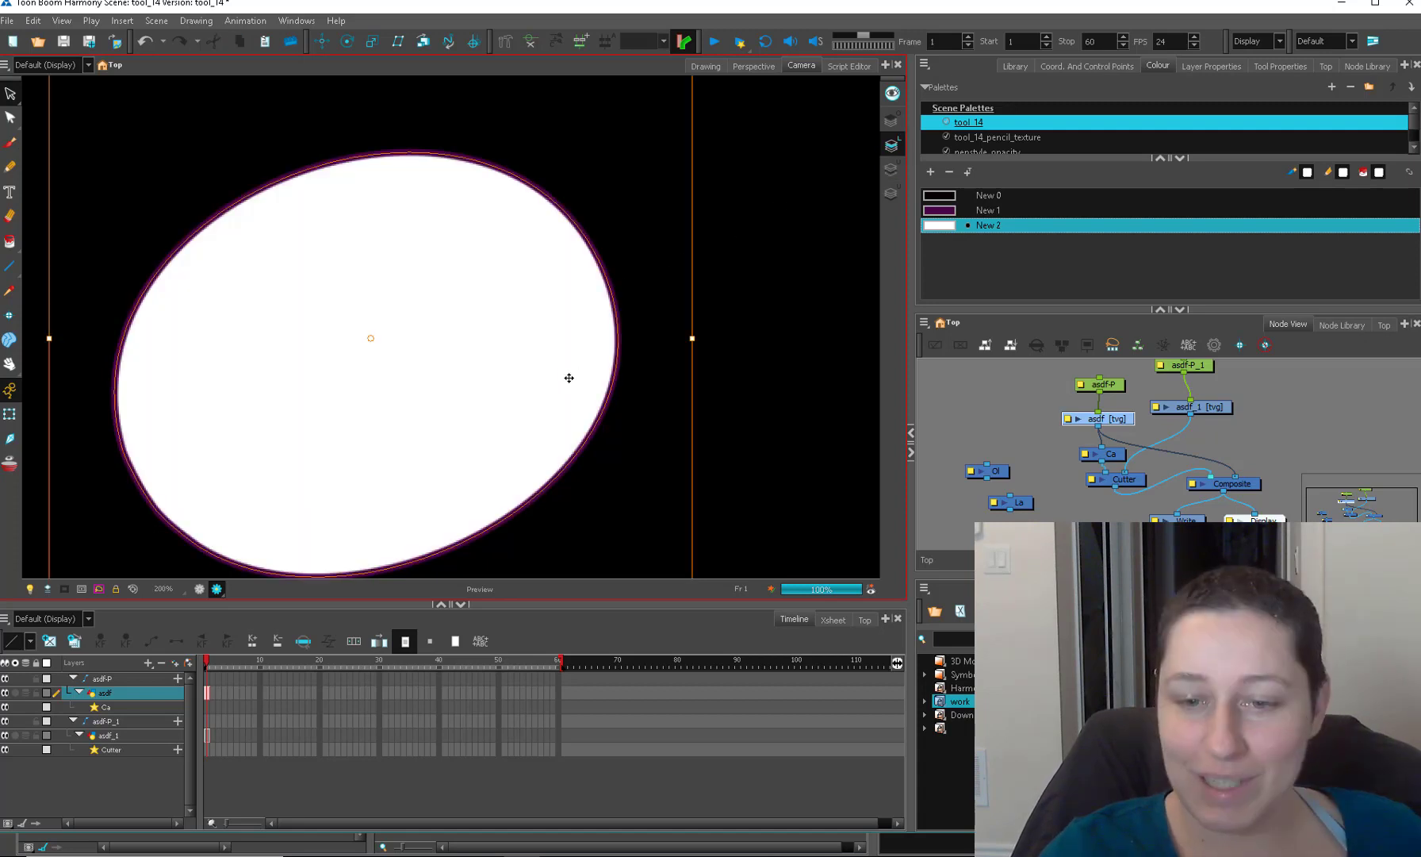
key(Delete)
key(ctrl+z)
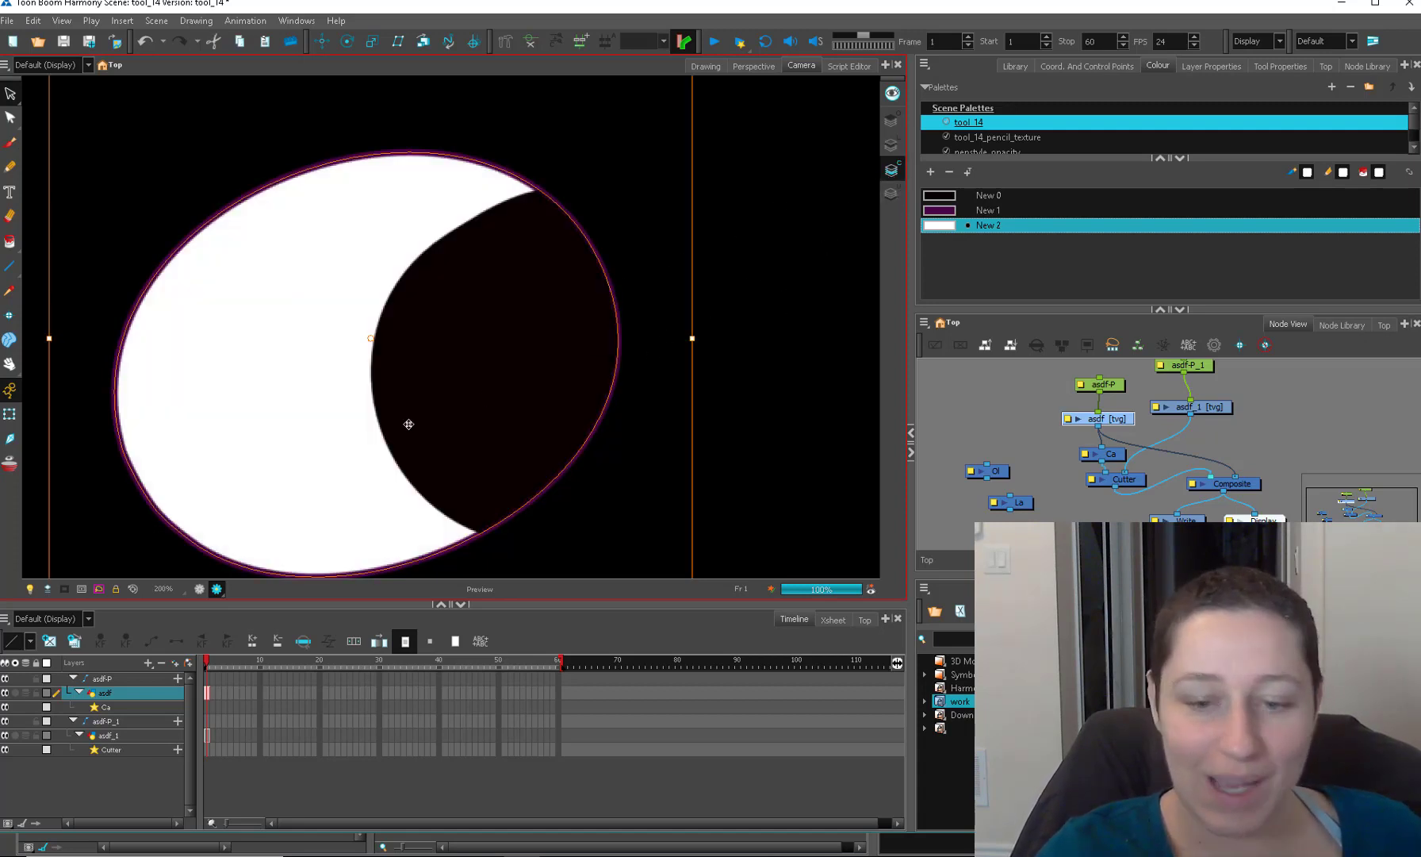
Examine up close where the black circle's cut edge meets the purple pencil outline in Render view.
click(10, 415)
click(635, 541)
drag(633, 544, 643, 394)
key(2)
key(2)
key(2)
key(2)
drag(676, 494, 611, 409)
key(2)
key(2)
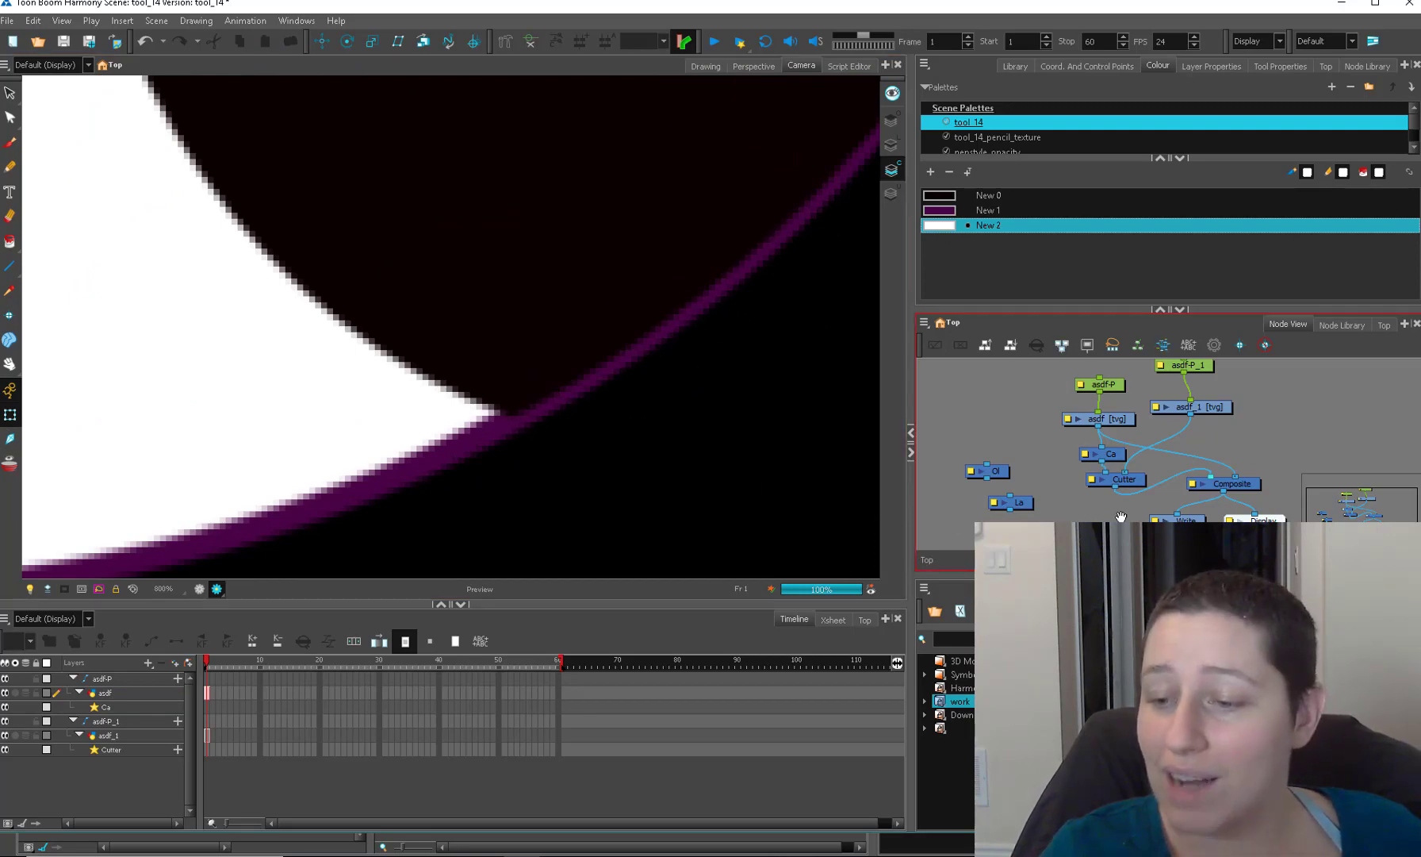
Connect the La node between asdf and the Composite, and return the camera to the OpenGL view.
drag(1107, 433, 1109, 493)
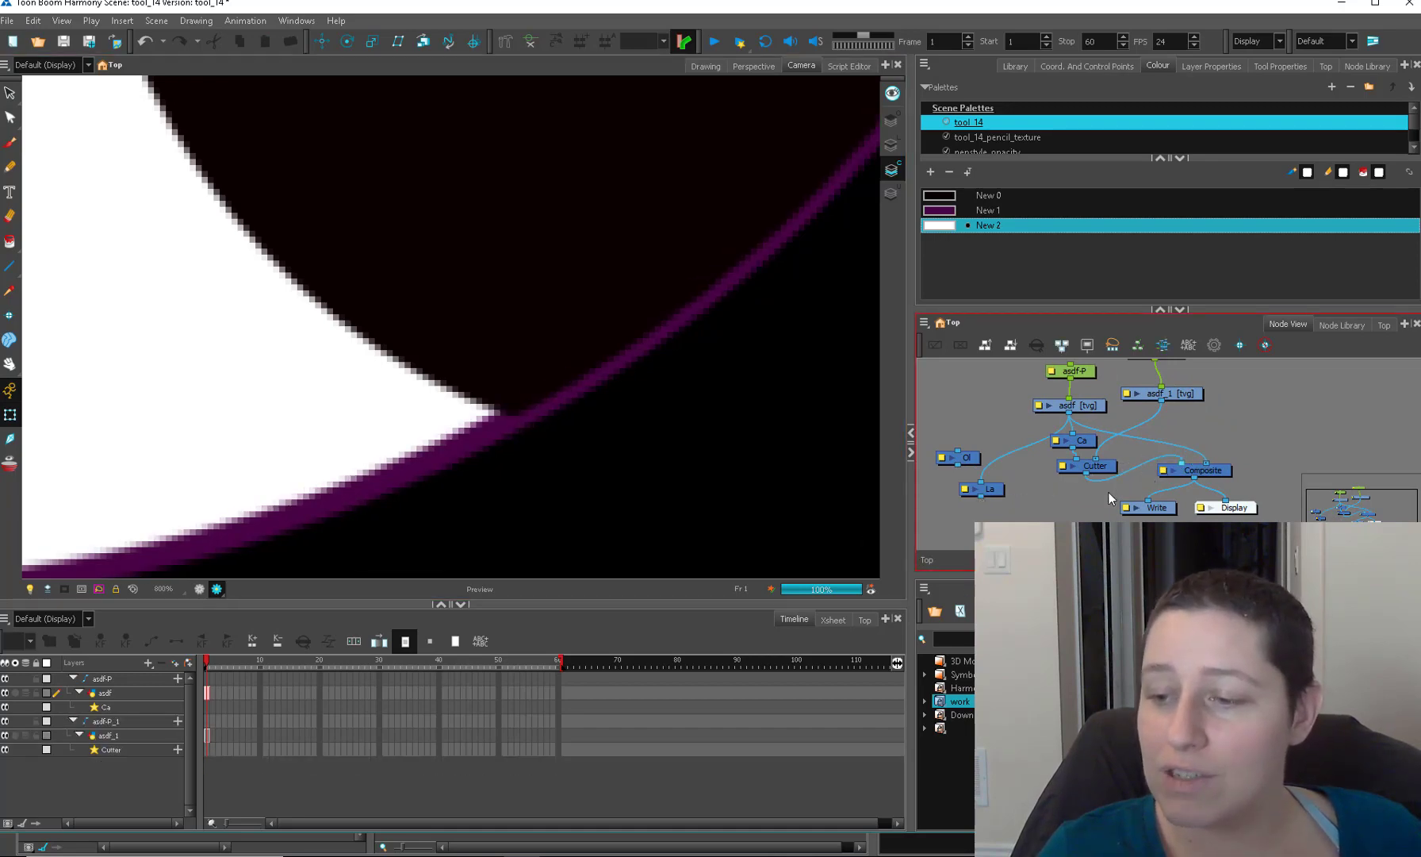
key(ctrl+z)
scroll(1054, 504, down, 1)
scroll(585, 445, down, 10)
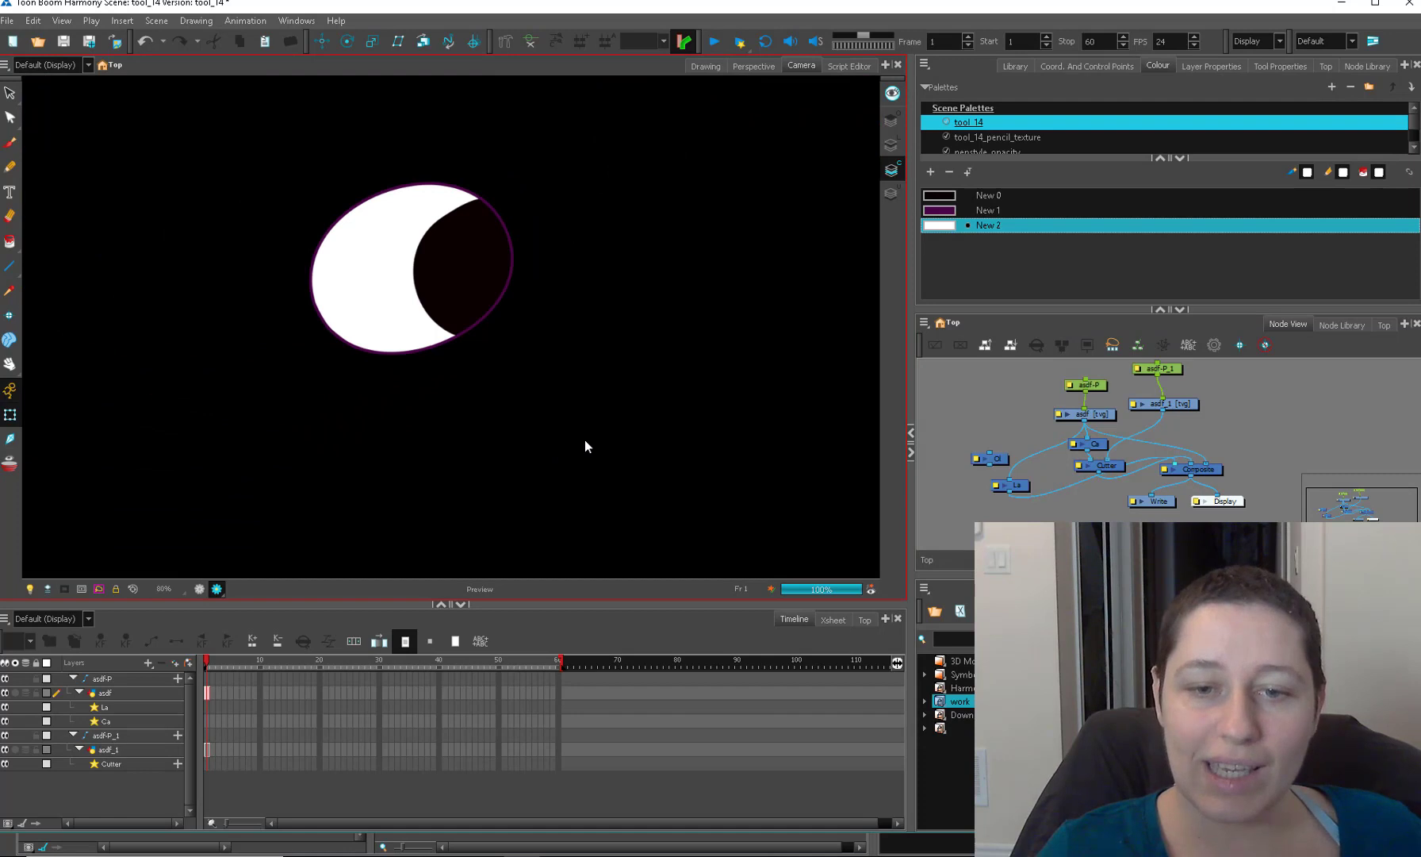
click(199, 588)
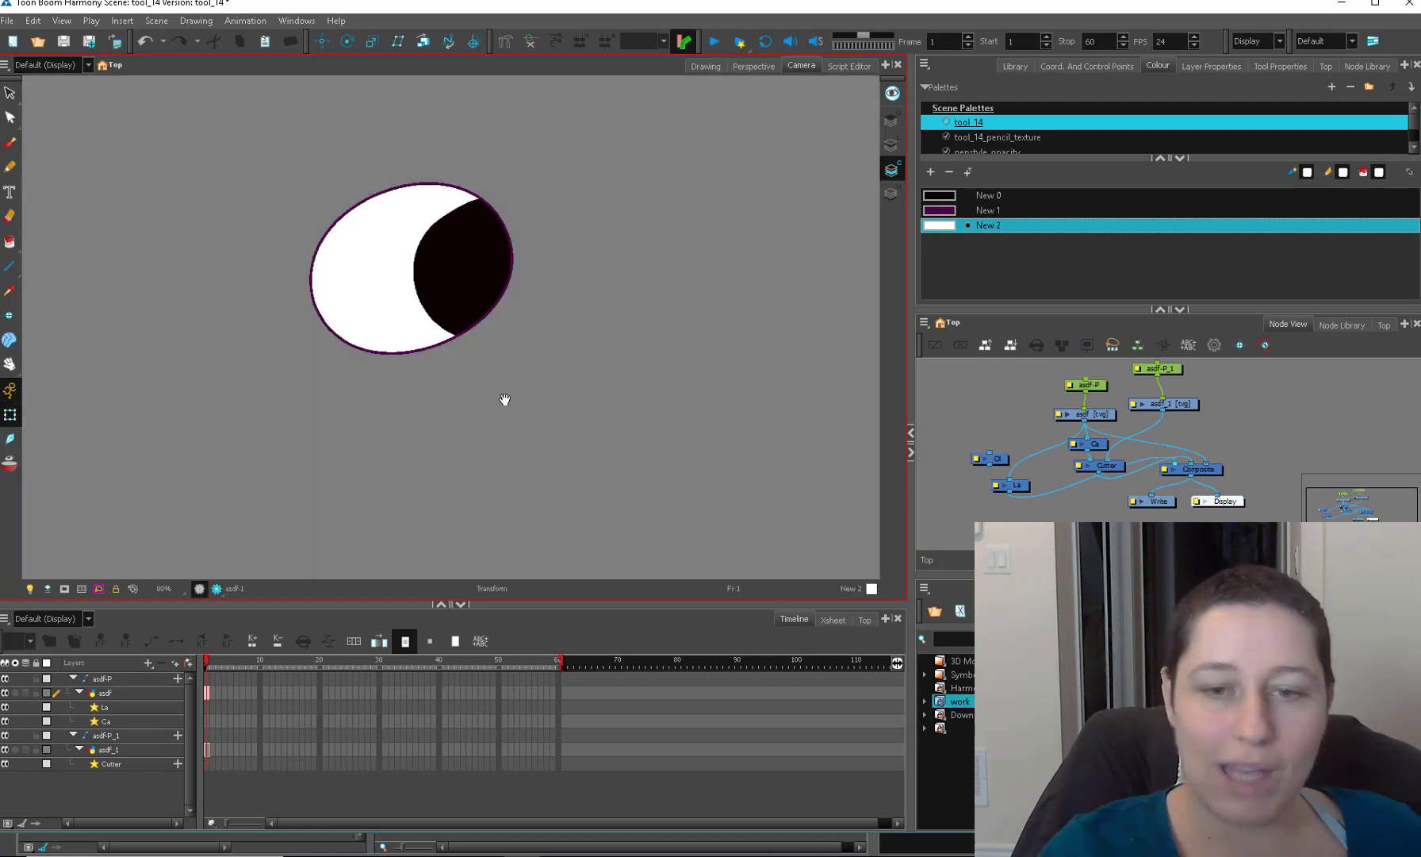
drag(504, 399, 514, 515)
scroll(581, 520, up, 2)
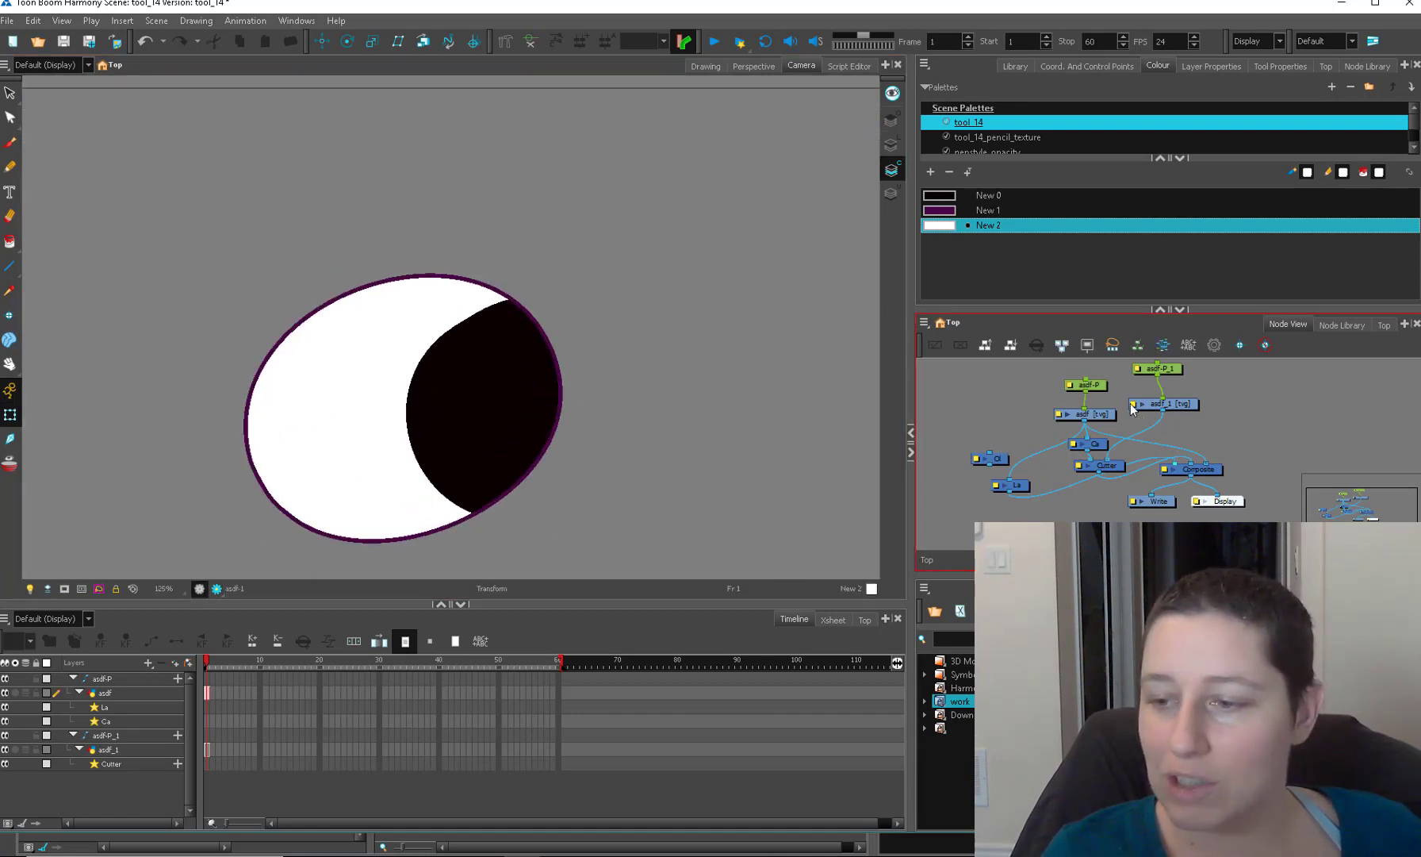
Delete the asdf drawing with its peg, art and Cutter nodes, and clear the black circle from asdf_1.
drag(1016, 490, 984, 506)
key(Delete)
click(1179, 407)
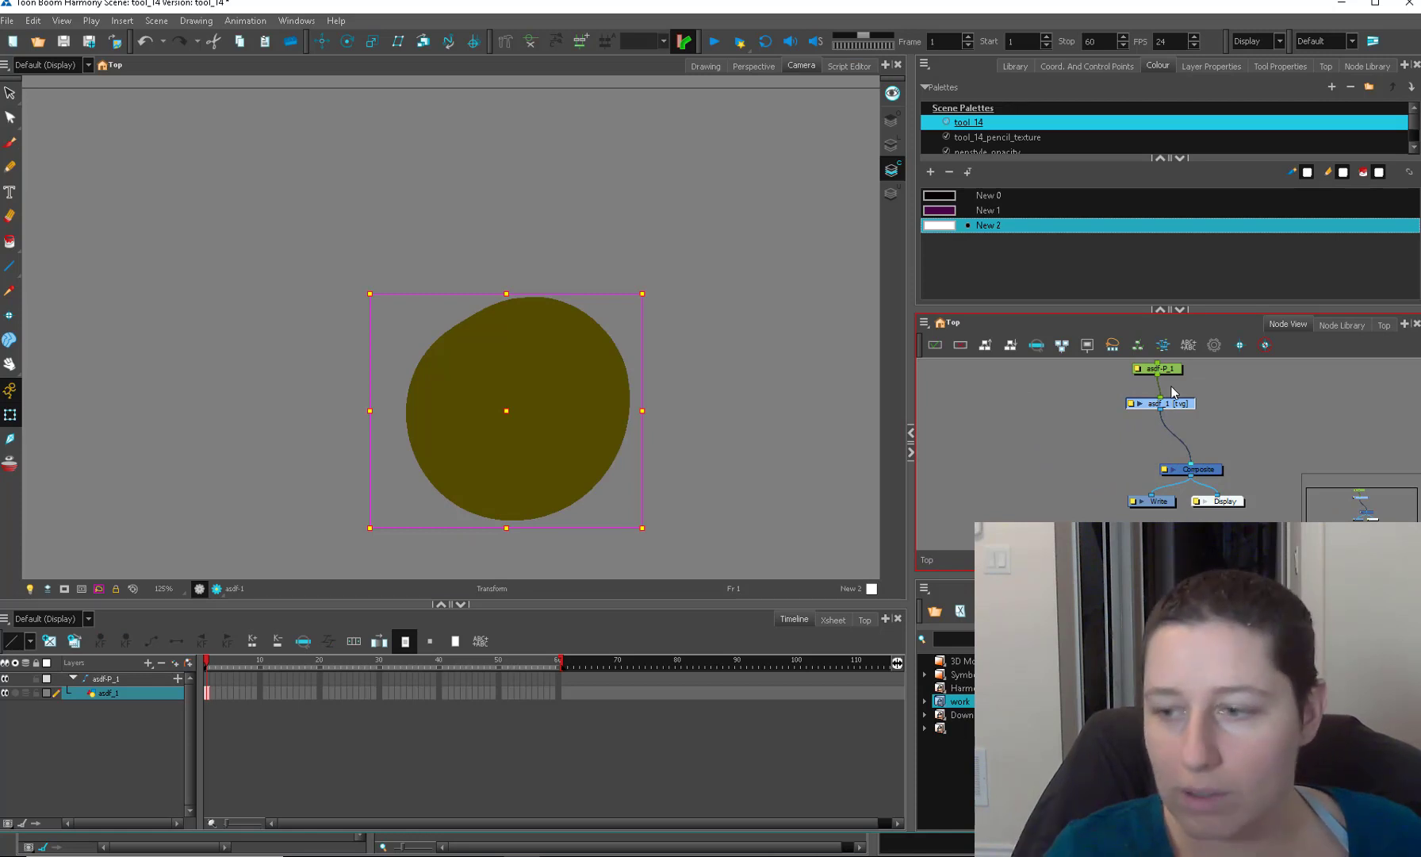
key(Delete)
click(867, 359)
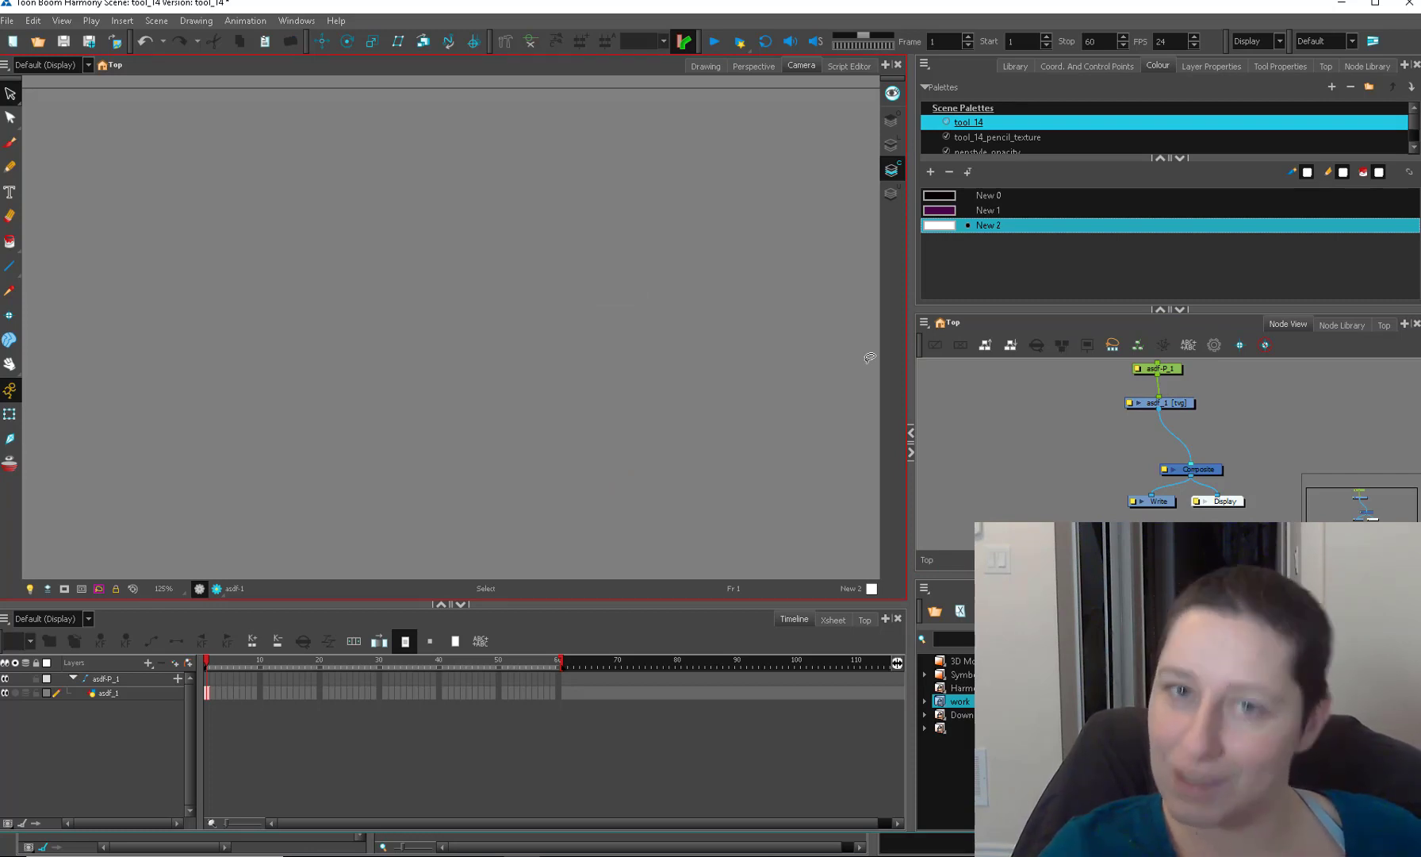
Move the asdf_1 drawing and its peg closer to the Composite, and rename them ruff_1 and ruff-P_1.
click(1053, 444)
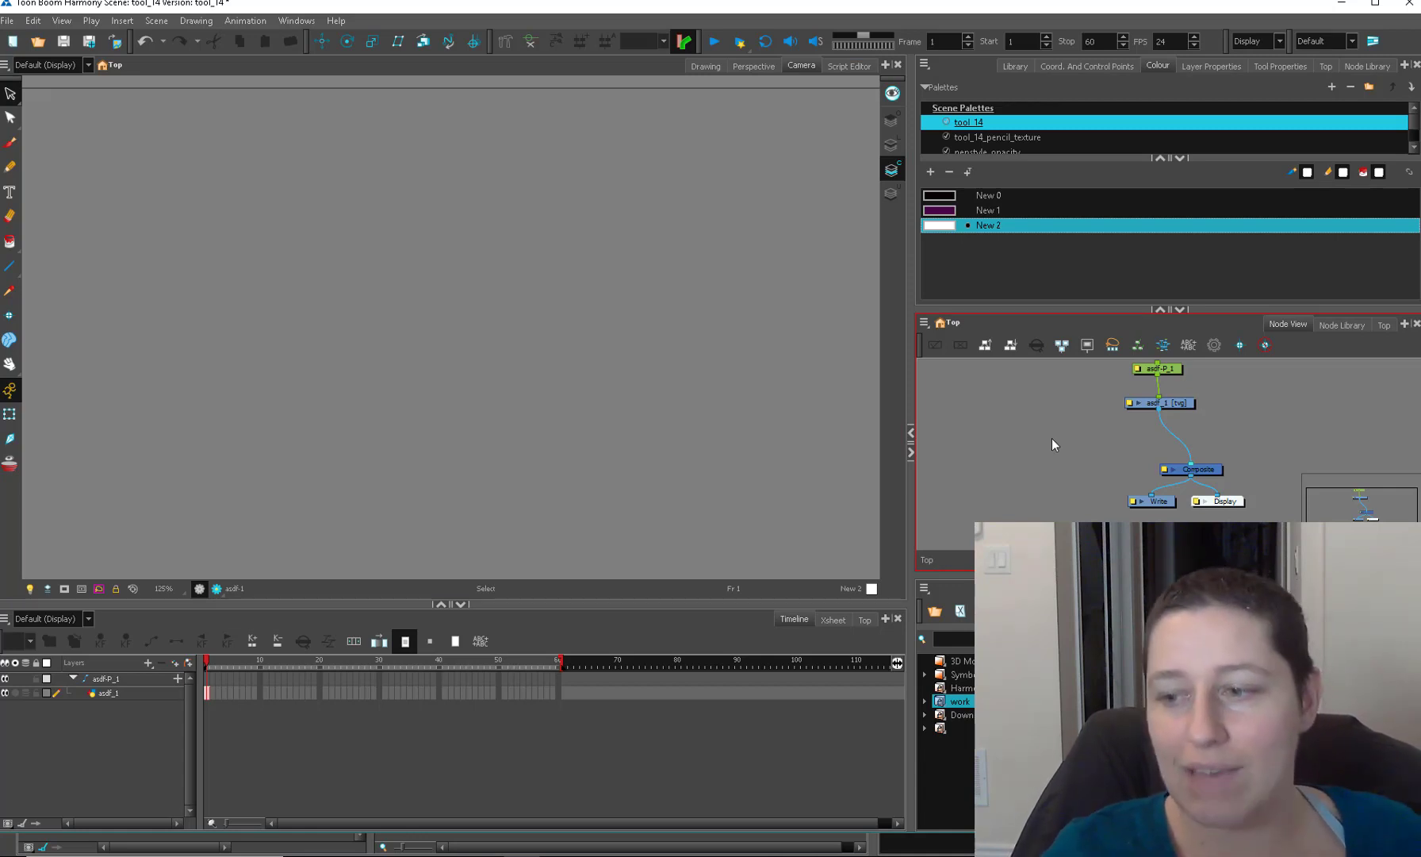
click(1166, 403)
drag(1171, 410, 1190, 441)
click(878, 459)
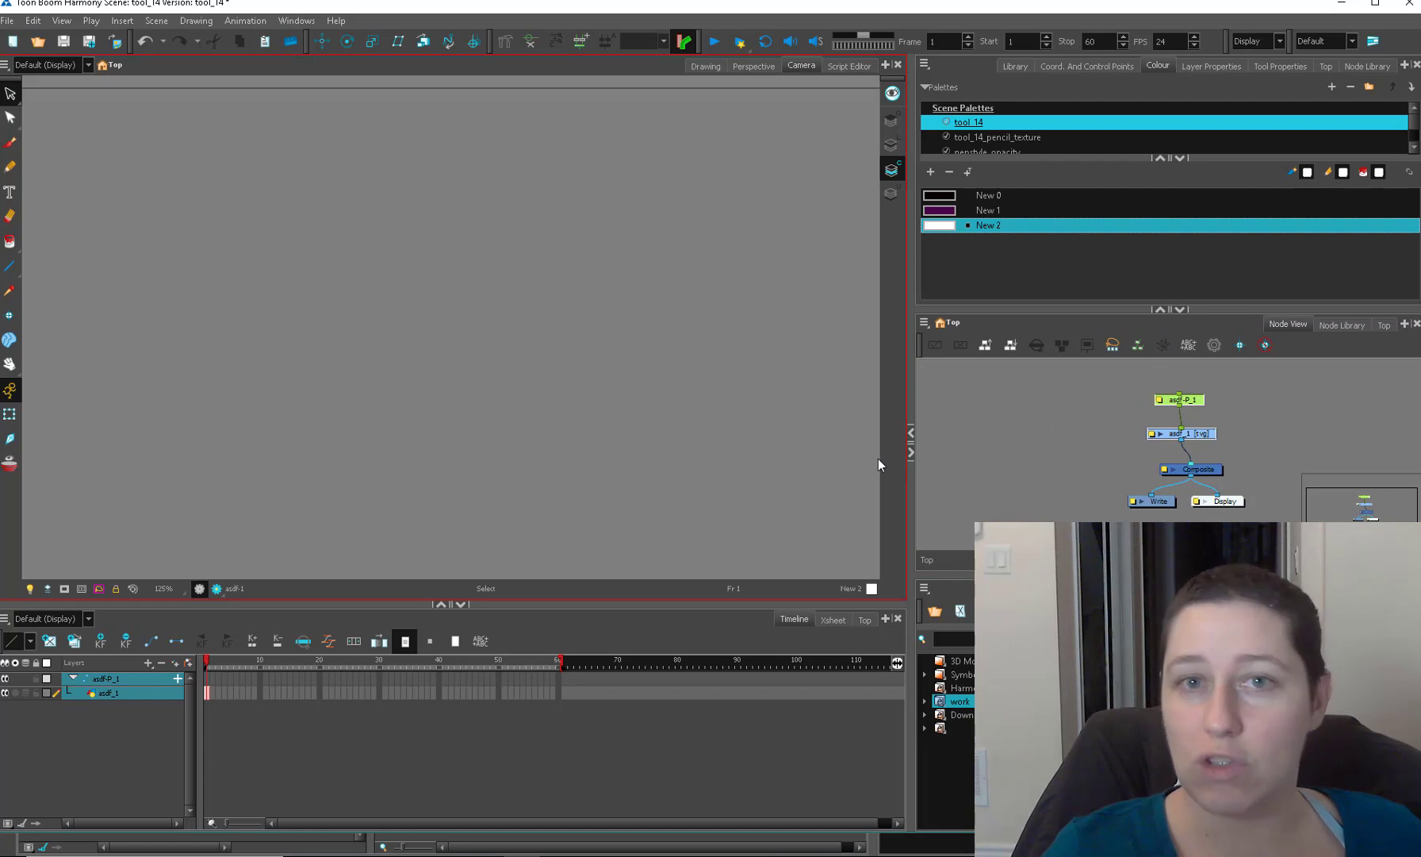
drag(1209, 437, 1212, 432)
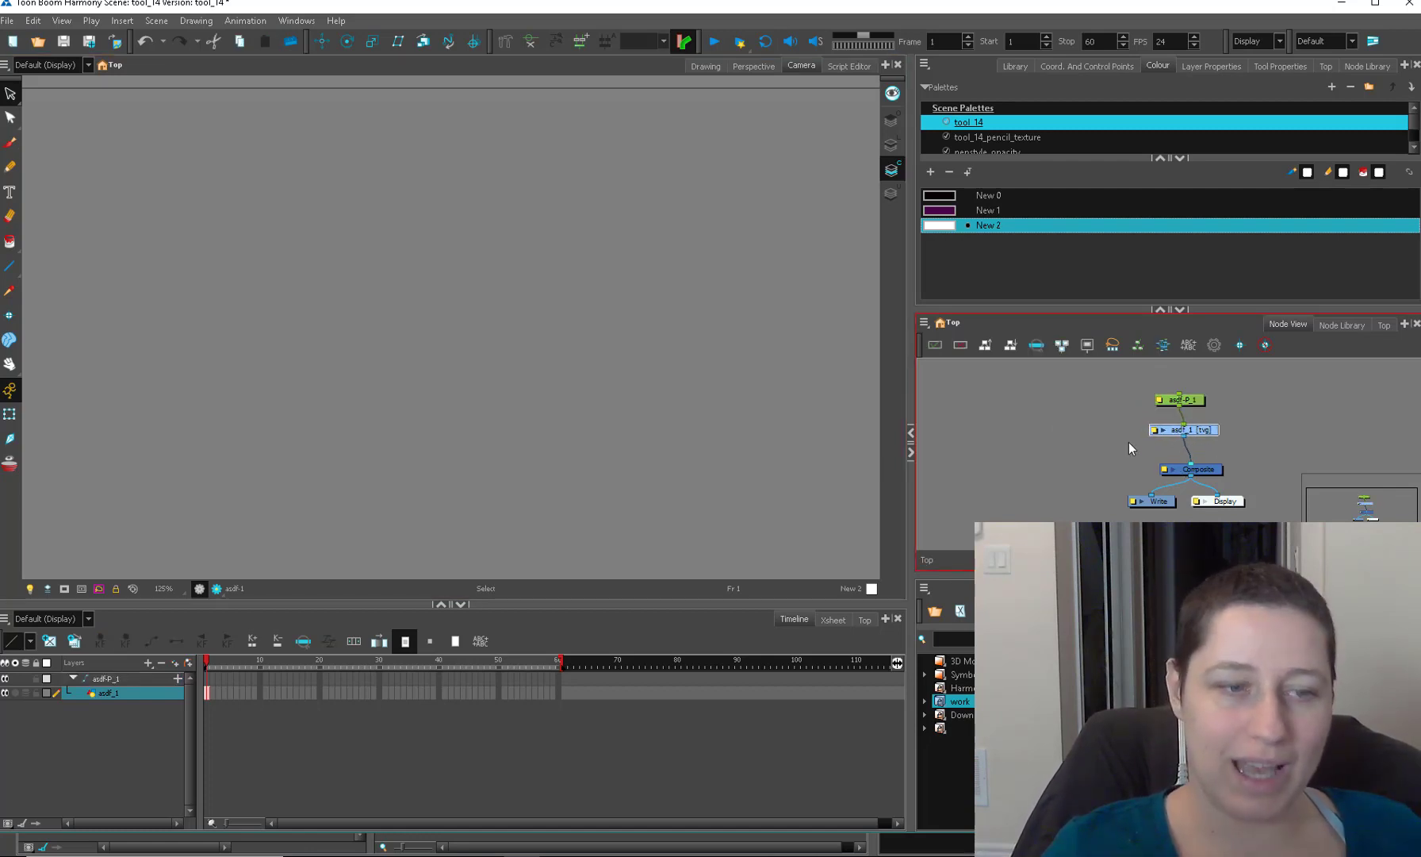
drag(1200, 434, 1136, 382)
drag(1234, 441, 1135, 382)
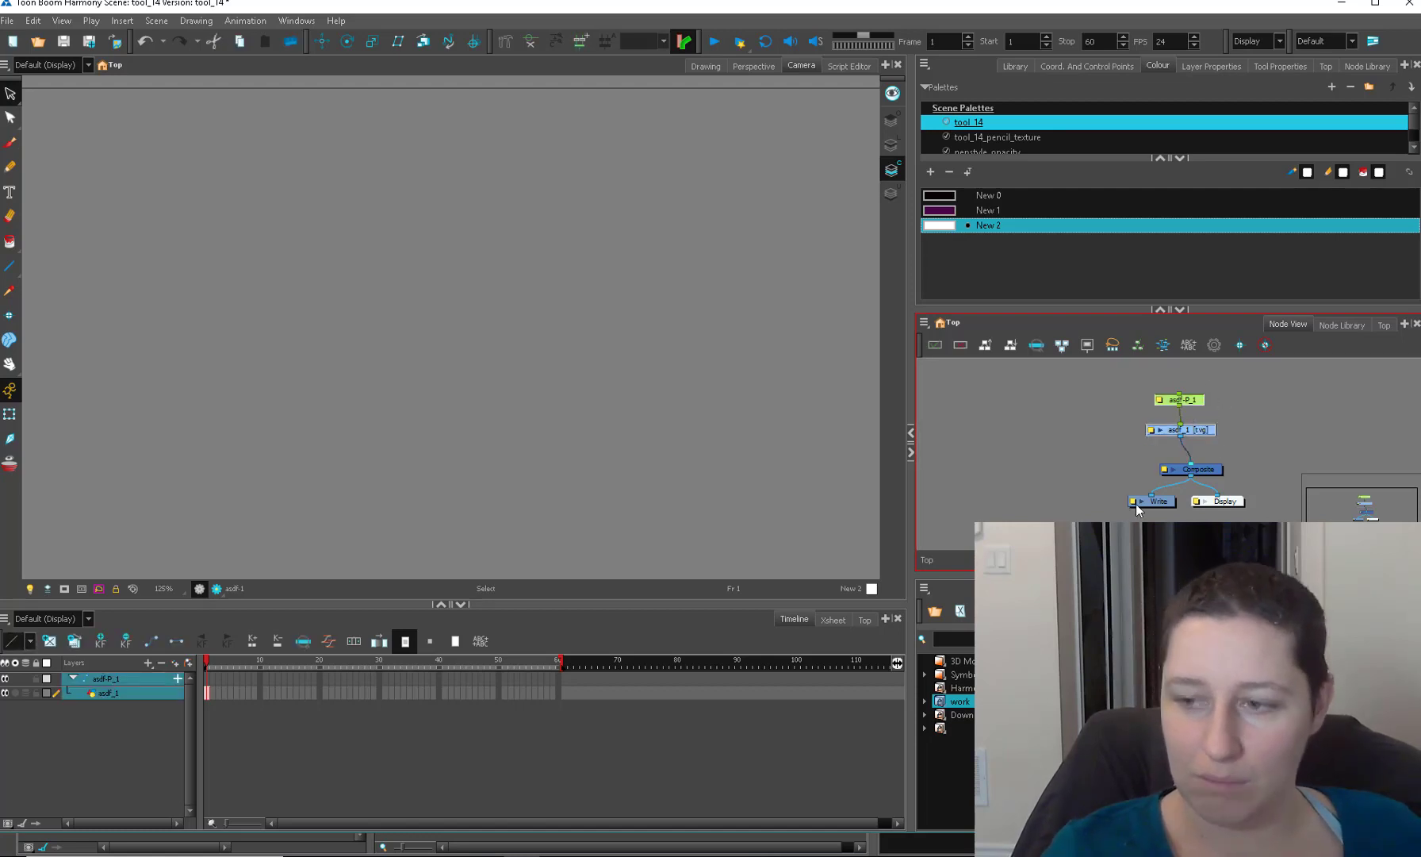
click(1215, 346)
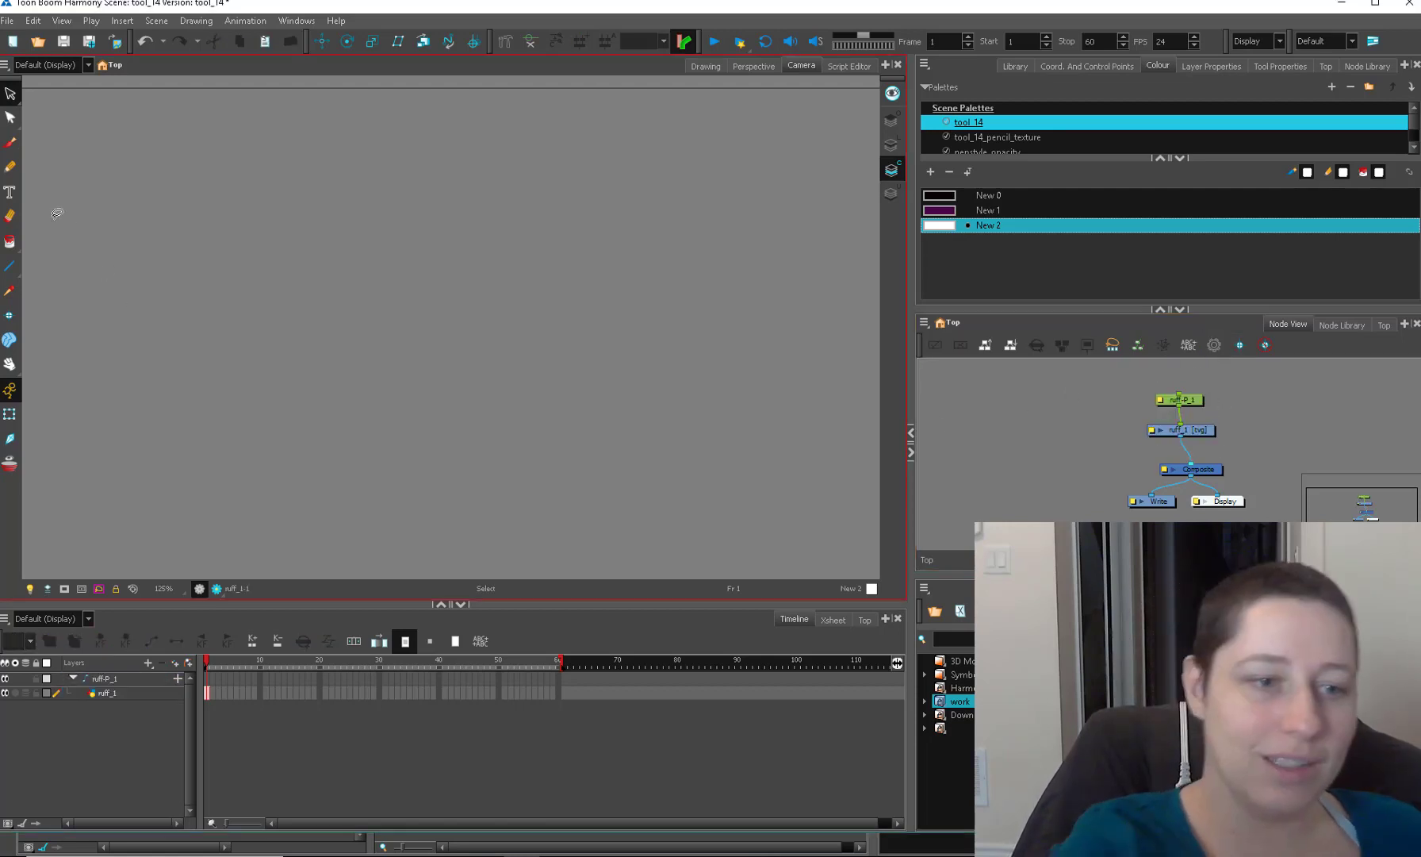
Activate the Pencil tool on the ruff_1 drawing and show its tool properties.
click(10, 168)
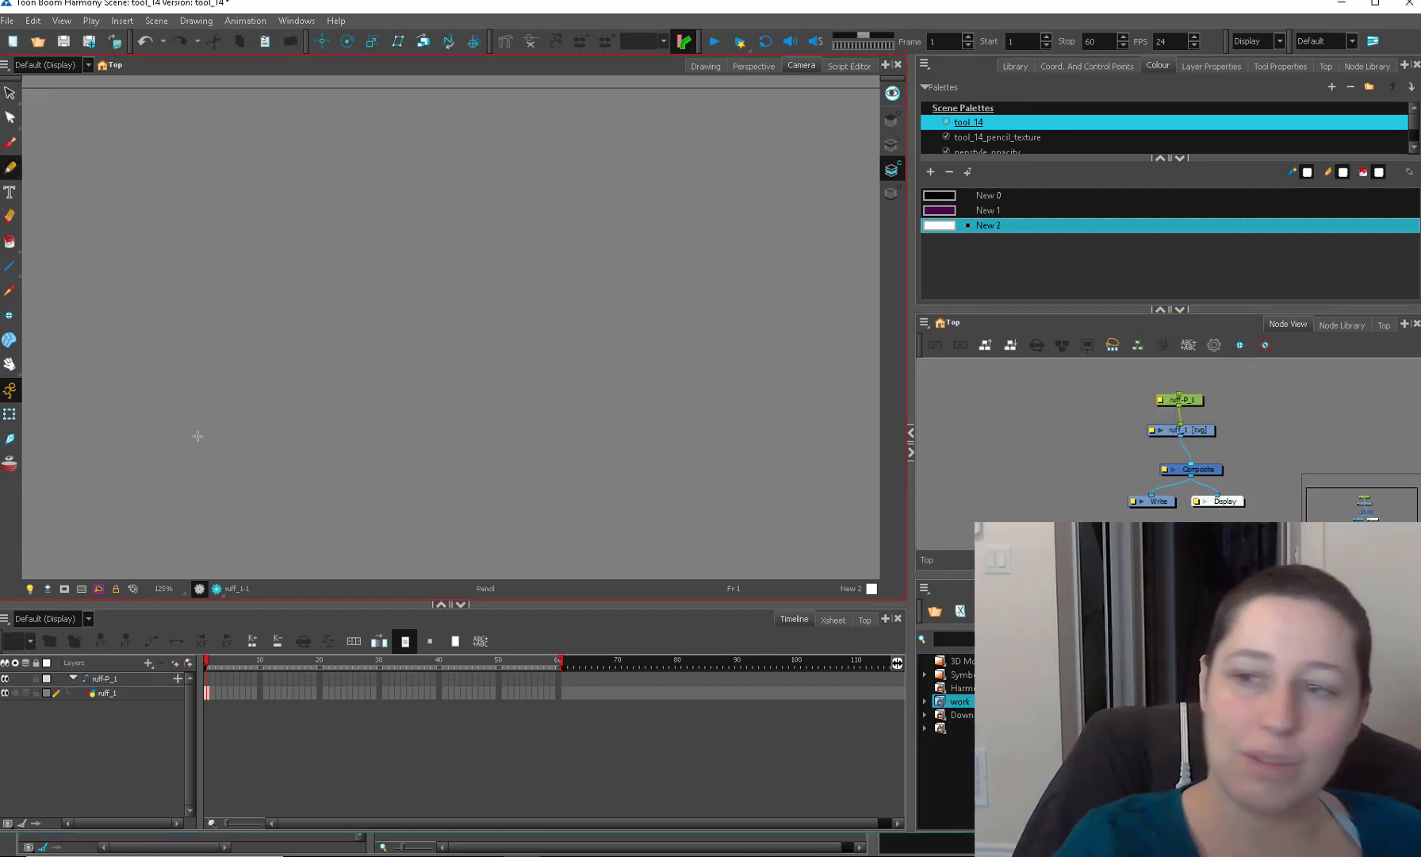
click(1225, 123)
click(1281, 67)
drag(1210, 430, 1212, 438)
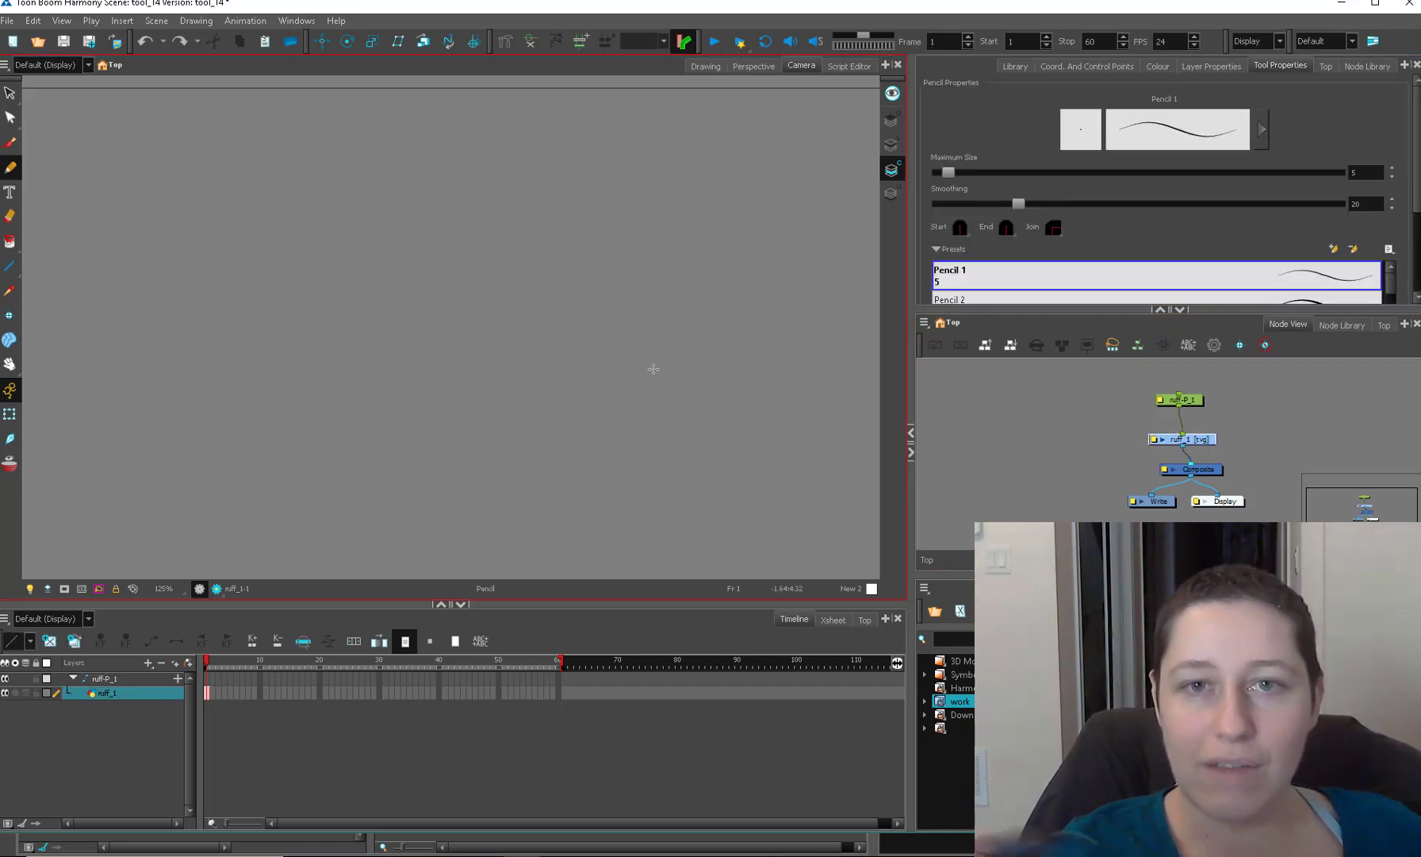
Try one white pencil stroke and undo it, and enlarge the area showing the pencil properties.
drag(498, 361, 742, 268)
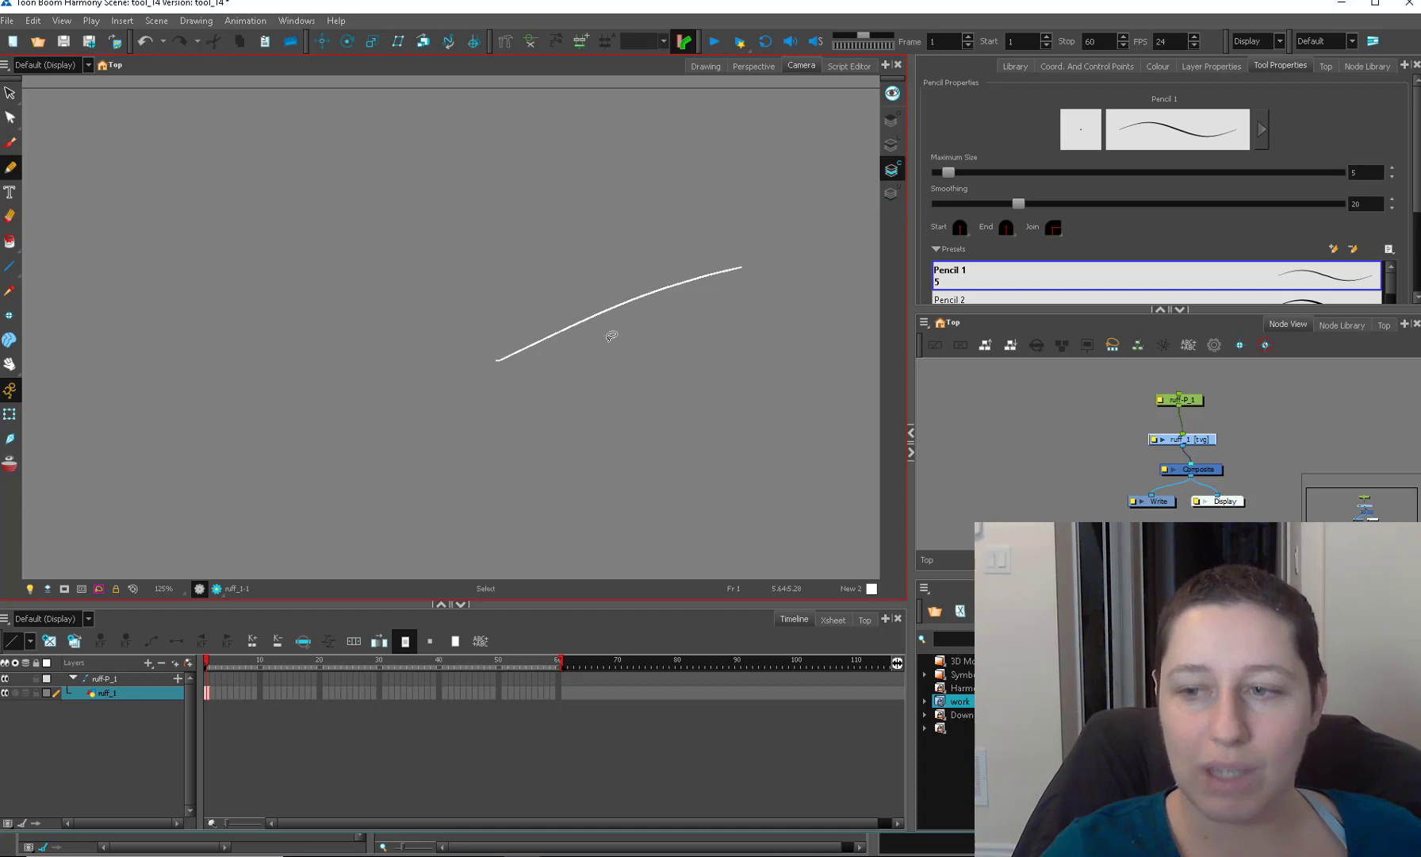
key(ctrl+z)
mouse_move(1417, 181)
mouse_down()
mouse_move(1418, 204)
mouse_move(1420, 151)
mouse_up()
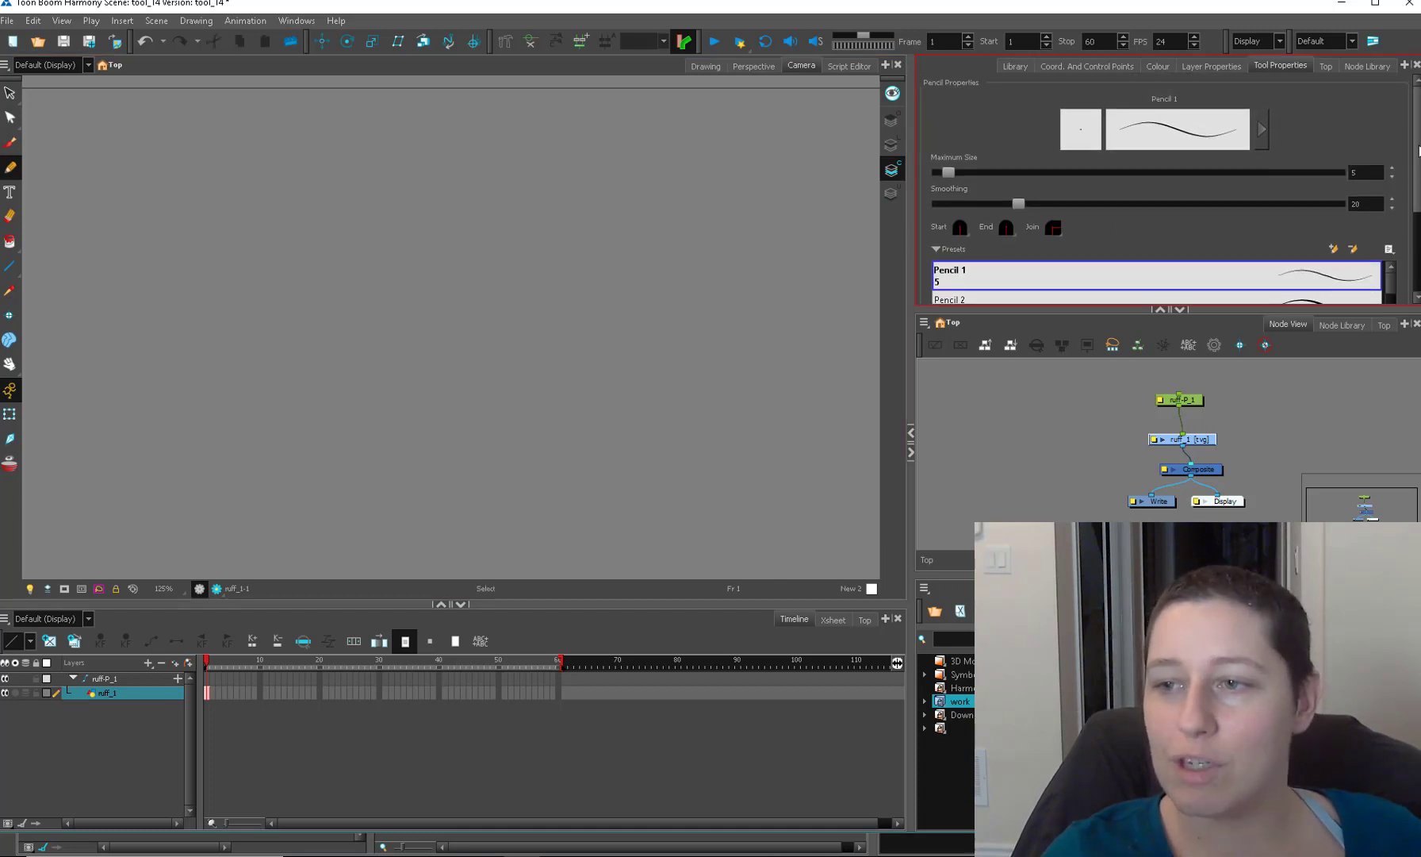
drag(1120, 309, 1105, 376)
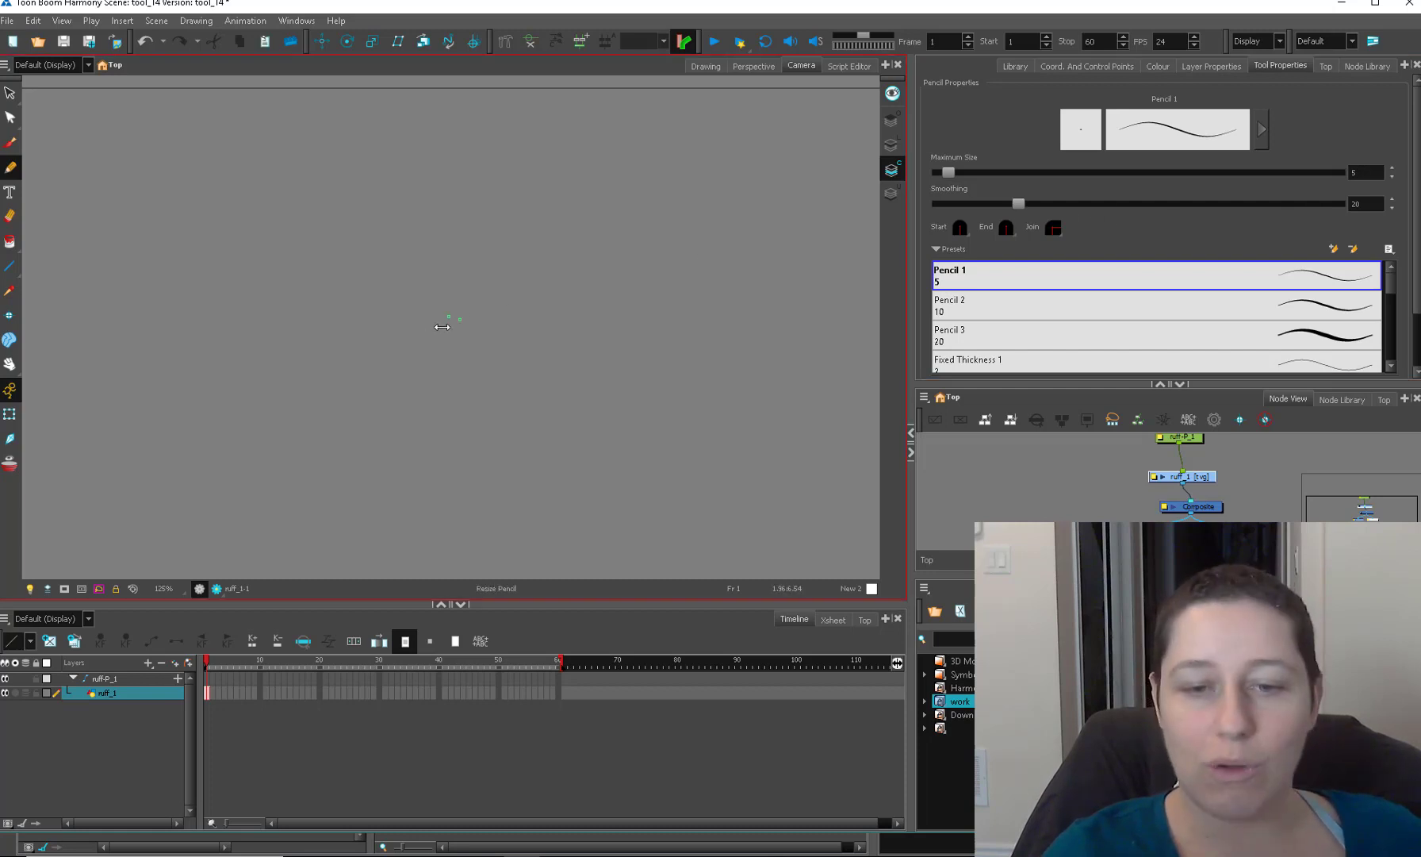
Try several long pencil strokes with maximum sizes such as 57.7 and 10.4, and clear them all from ruff_1.
mouse_move(442, 327)
mouse_down()
mouse_move(641, 263)
mouse_move(448, 318)
mouse_up()
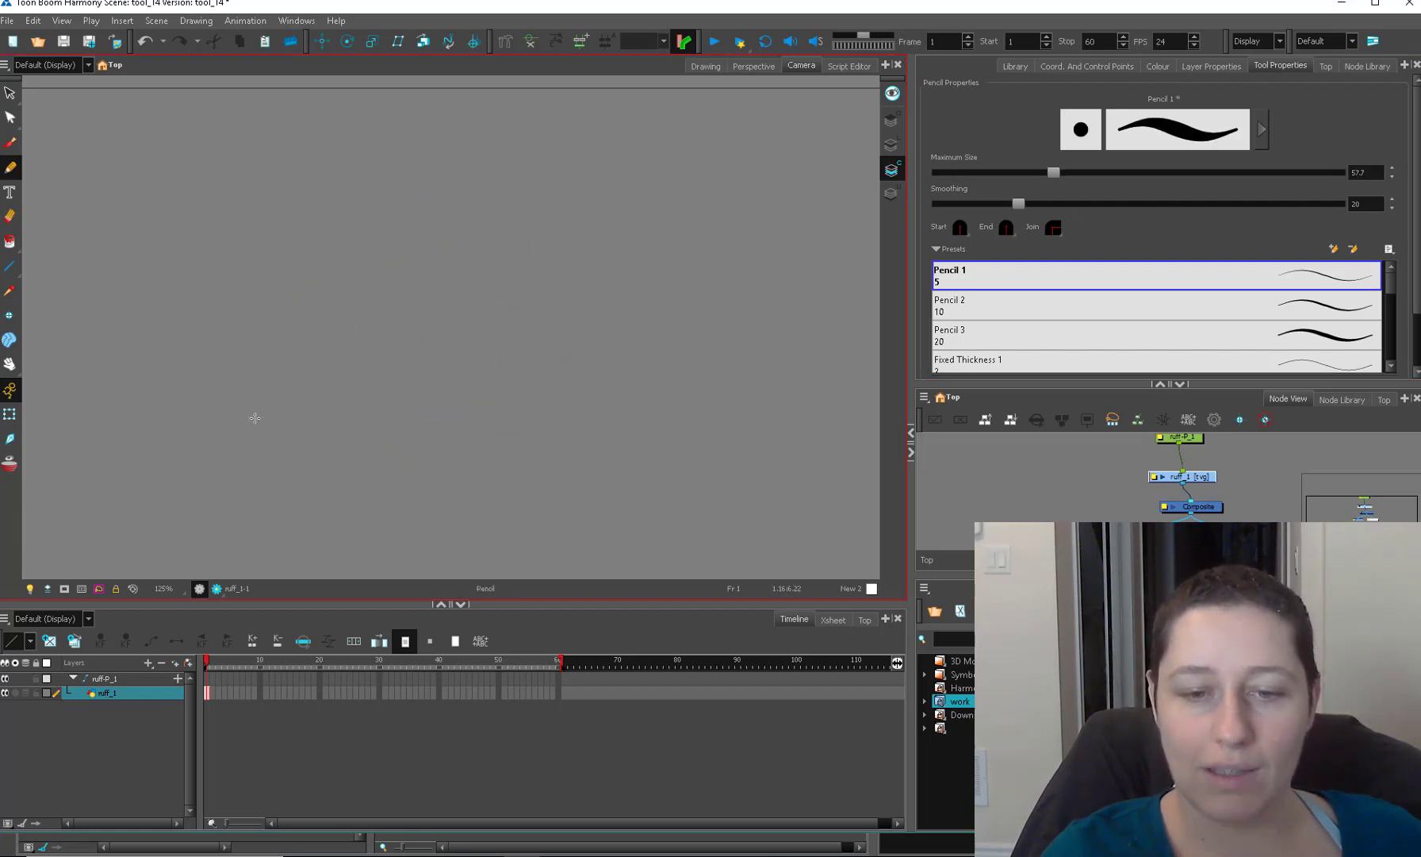
mouse_move(222, 407)
mouse_down()
mouse_move(305, 319)
mouse_move(804, 160)
mouse_up()
drag(650, 273, 444, 349)
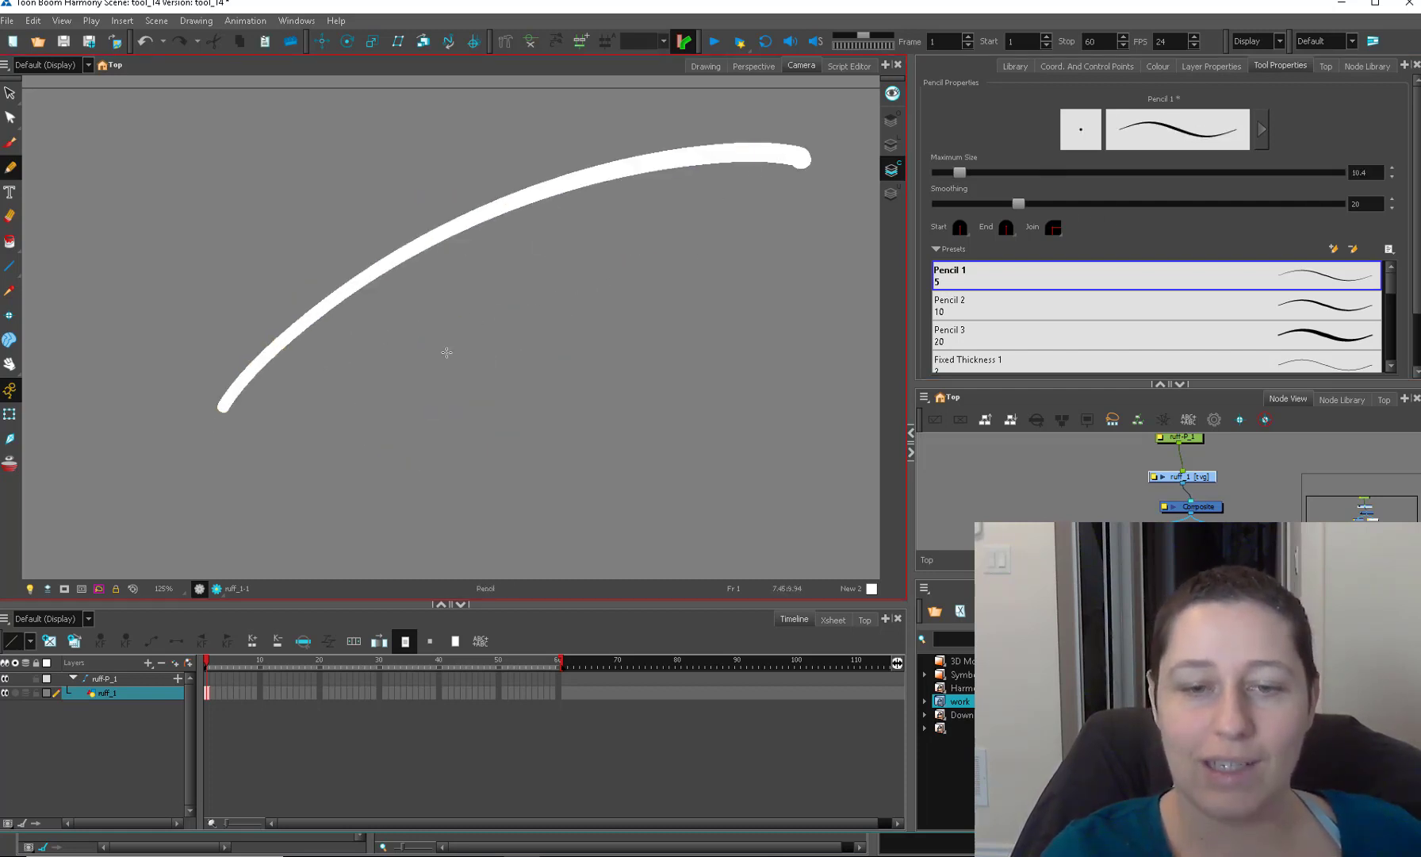
drag(248, 468, 858, 204)
drag(619, 365, 785, 321)
drag(330, 530, 873, 319)
key(alt+s)
key(ctrl+a)
key(Delete)
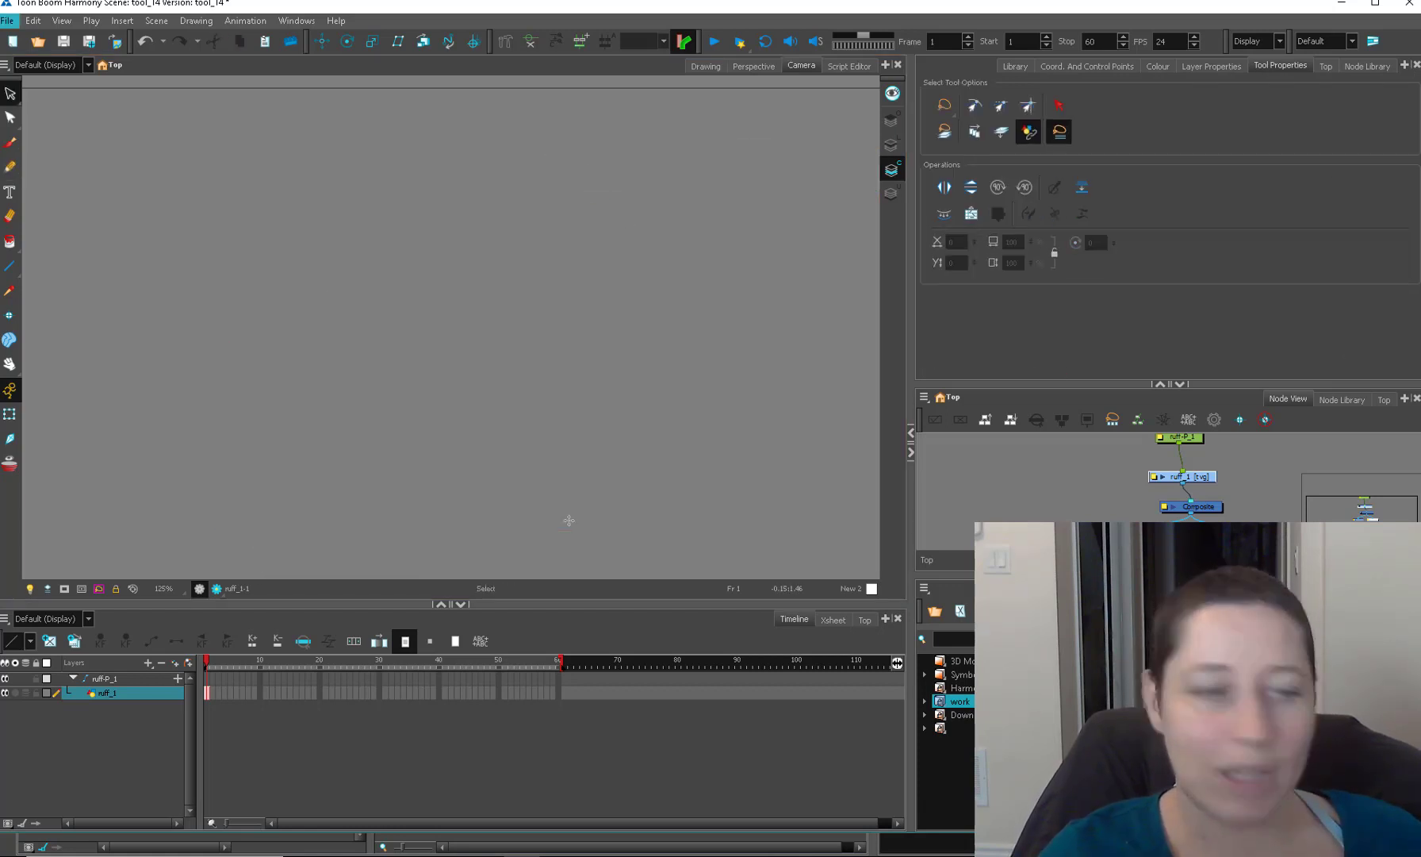
mouse_move(495, 349)
mouse_down()
mouse_move(571, 308)
mouse_move(466, 339)
mouse_move(444, 330)
mouse_move(533, 275)
mouse_move(543, 330)
mouse_move(455, 286)
mouse_up()
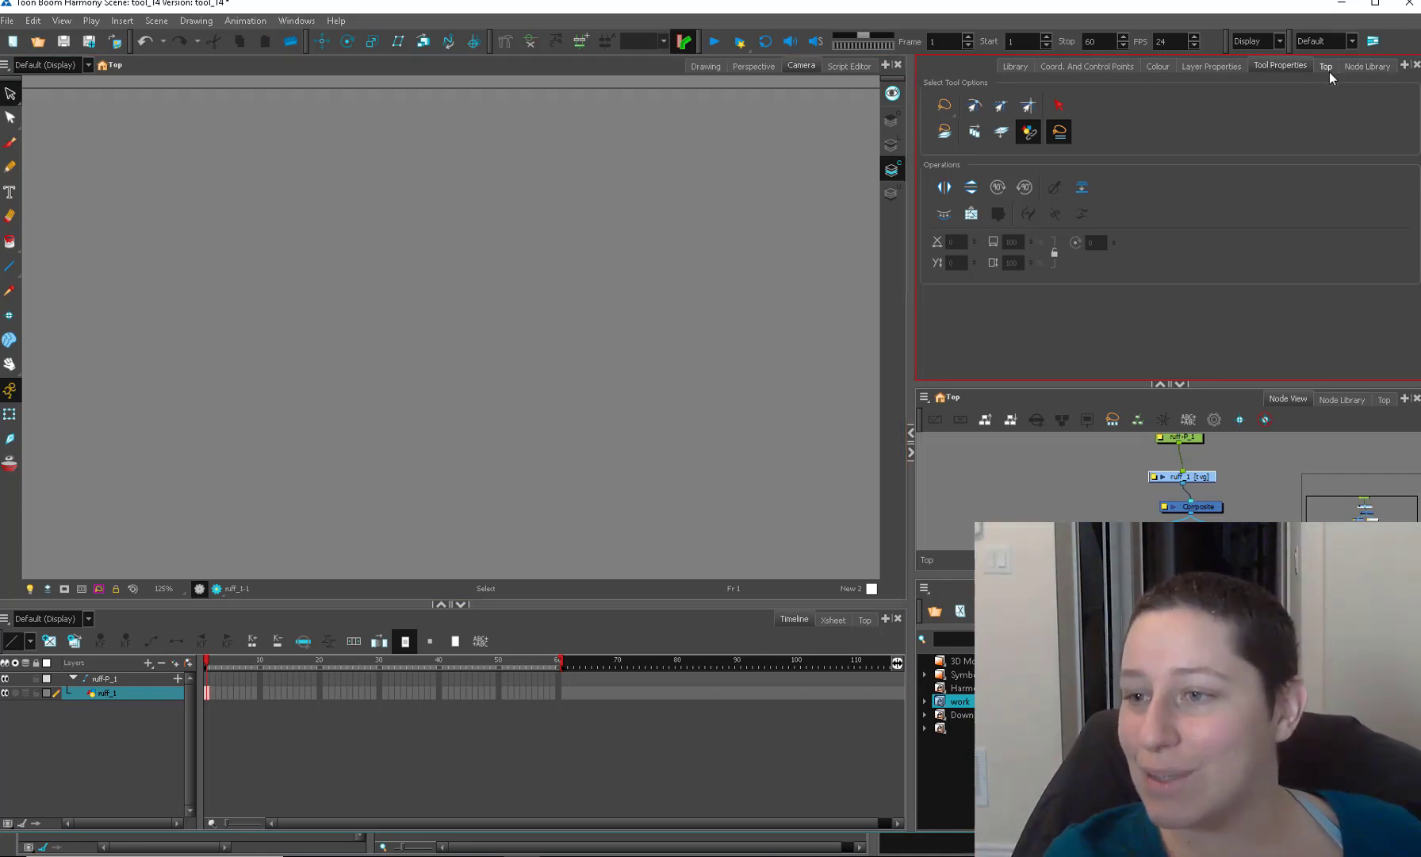
Assign Alt+Shift+B as the Pencil Tool's shortcut in the Preferences, replacing the conflicting Toggle Backlight assignment.
click(33, 21)
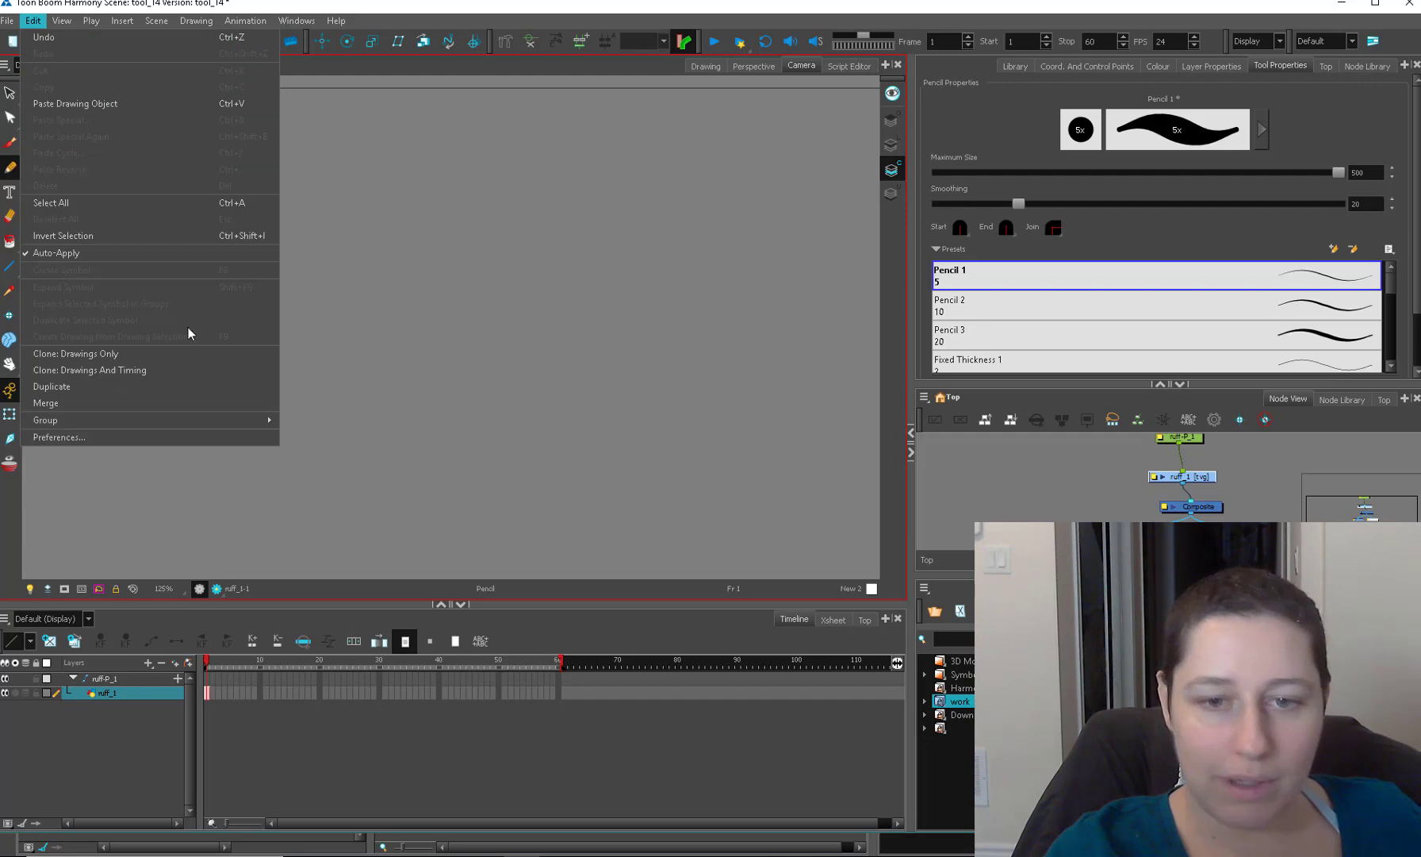
click(137, 438)
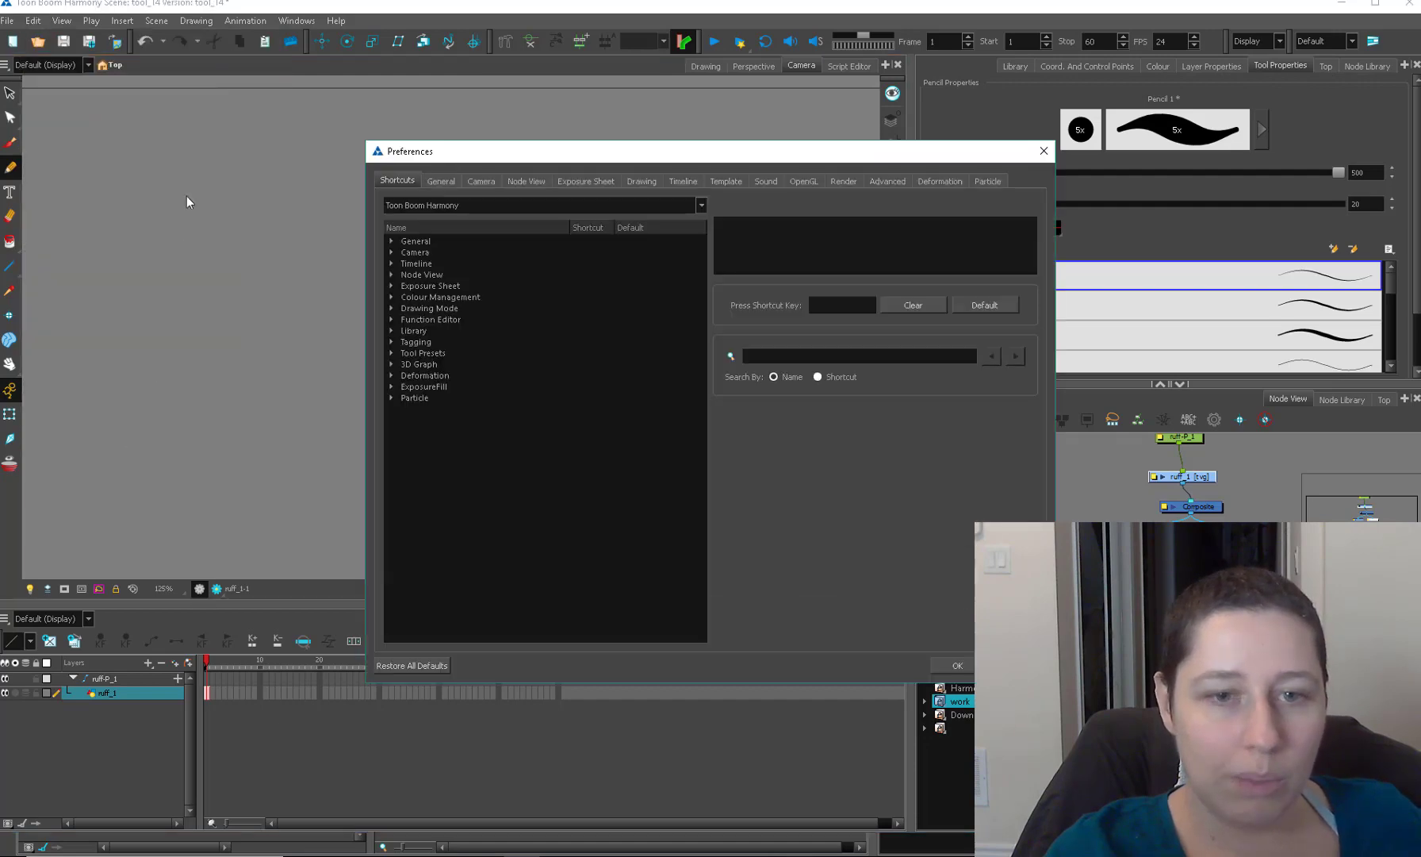
click(391, 308)
scroll(402, 338, down, 2)
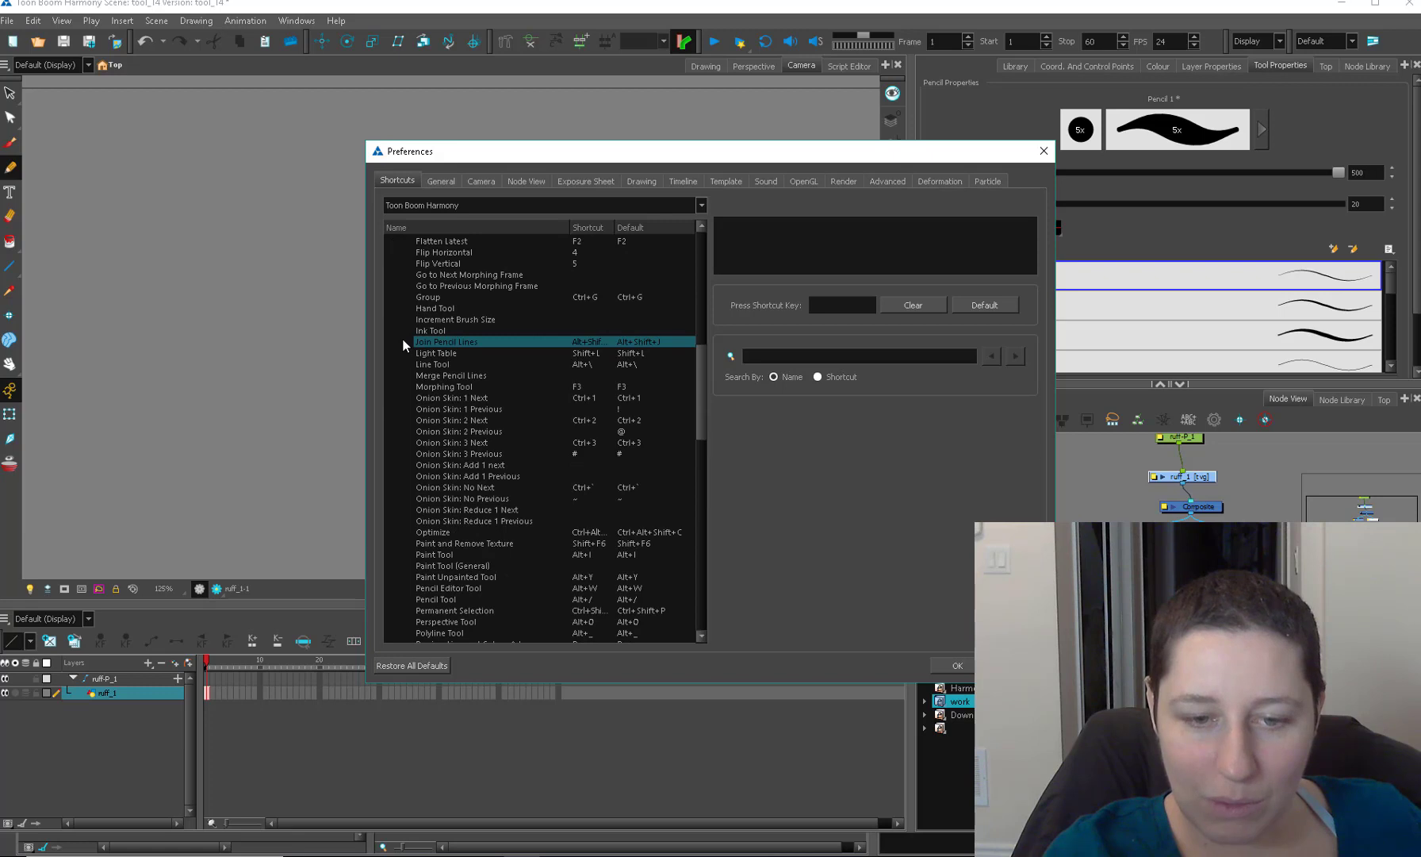
scroll(402, 338, down, 3)
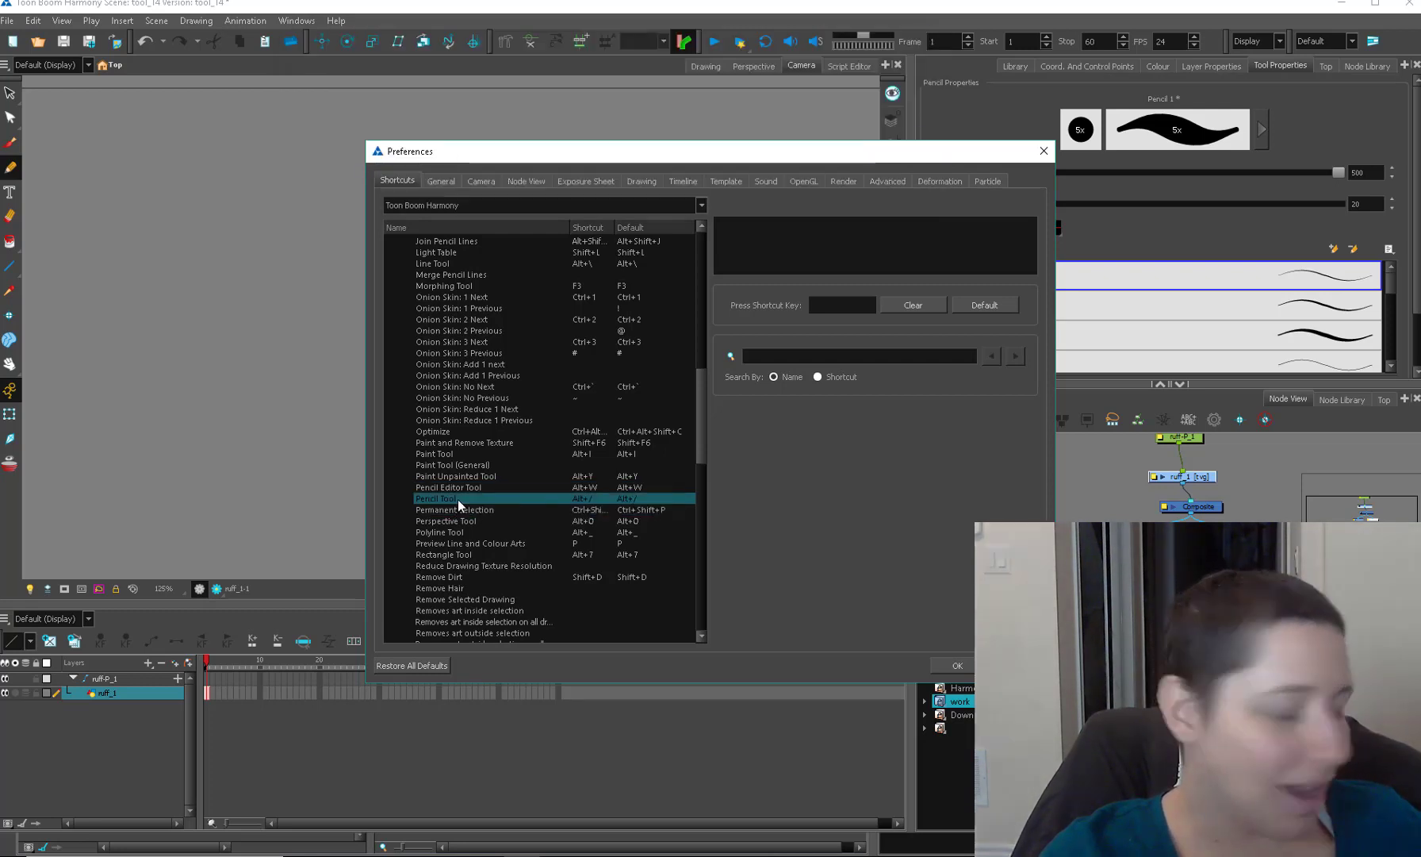
click(457, 499)
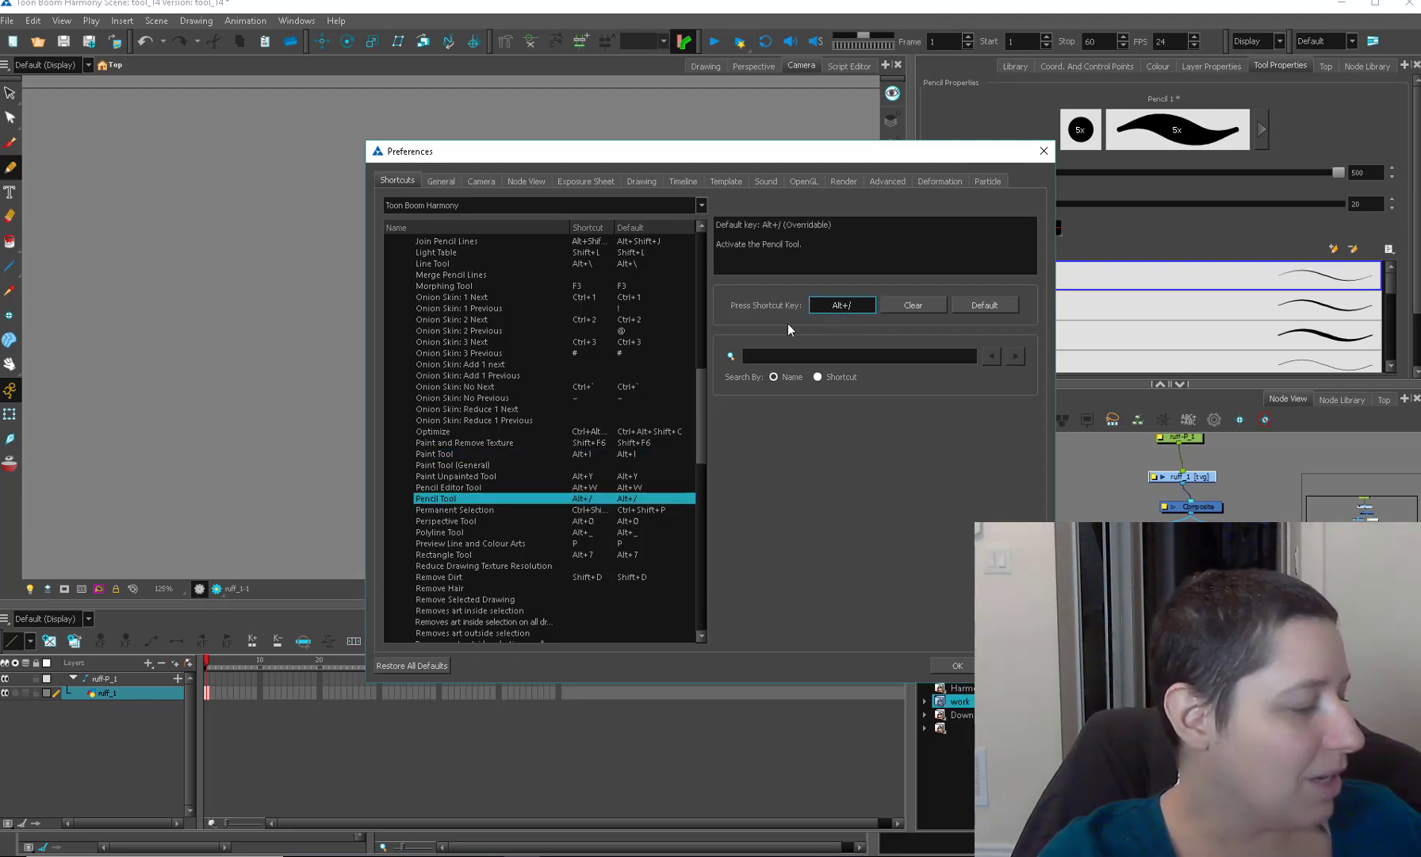
key(alt+shift+b)
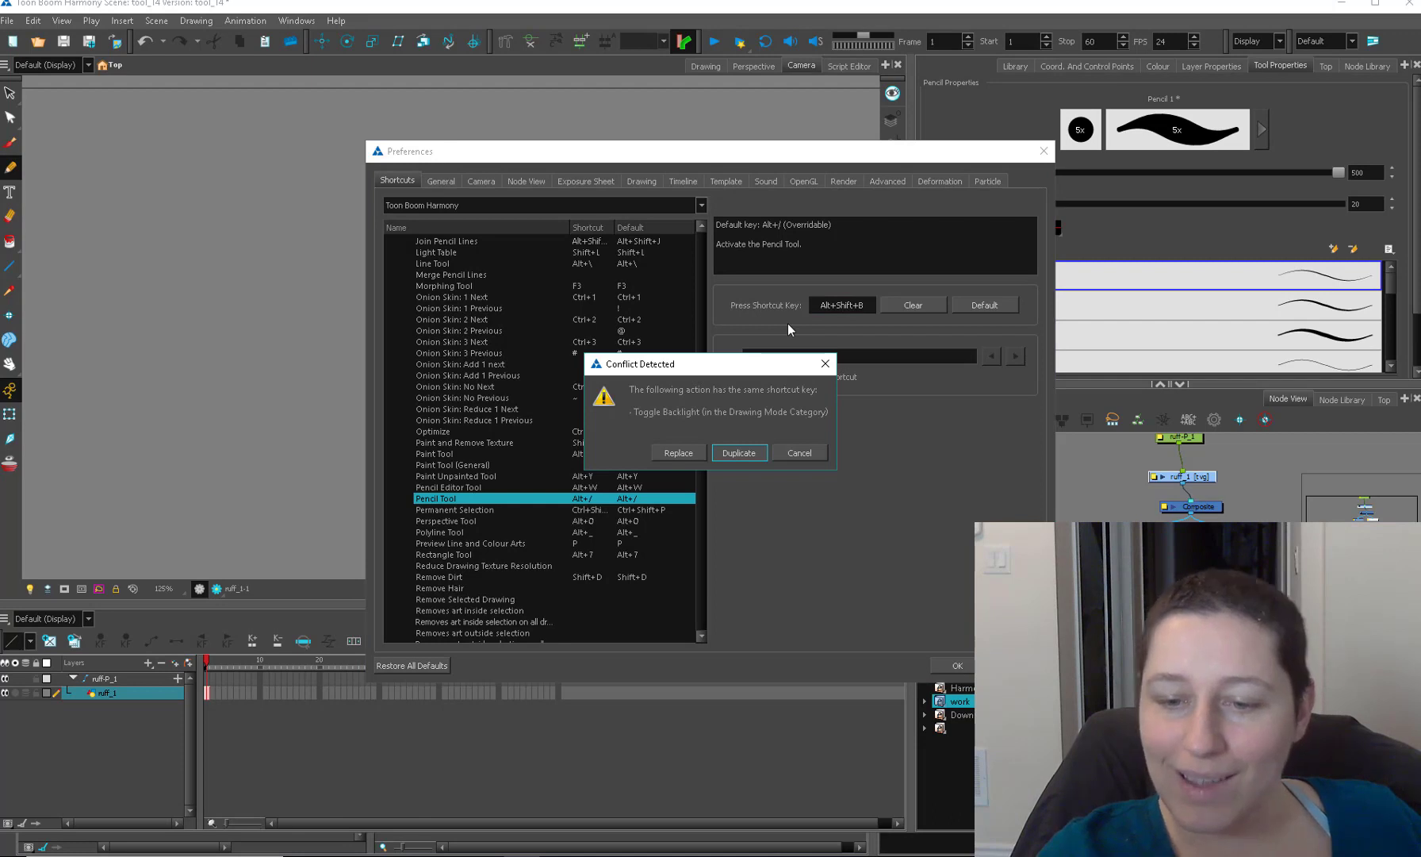
click(679, 452)
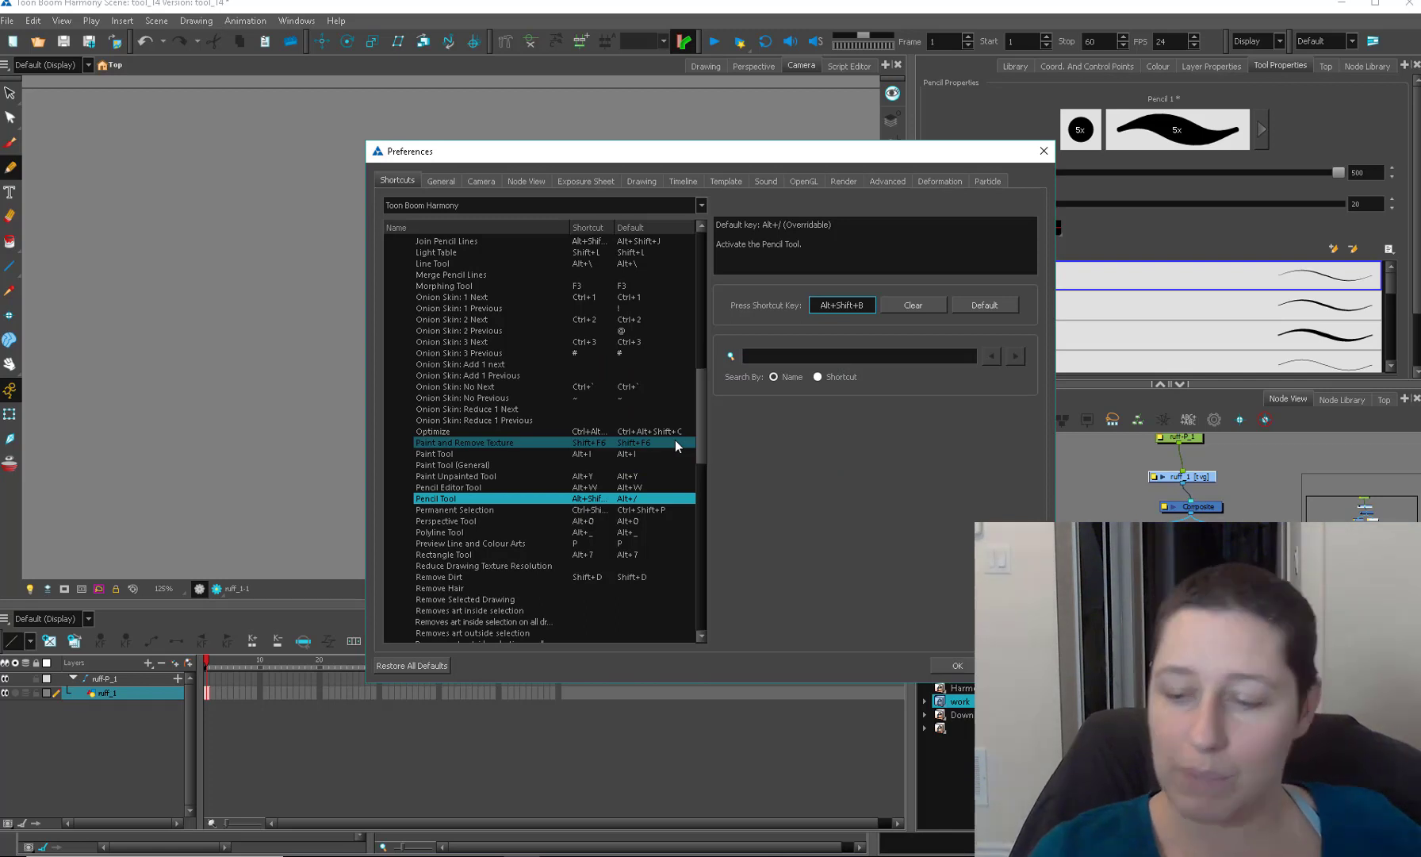
Confirm the shortcut preferences and draw a long arched pencil stroke at maximum size 36.1 on ruff_1.
click(957, 665)
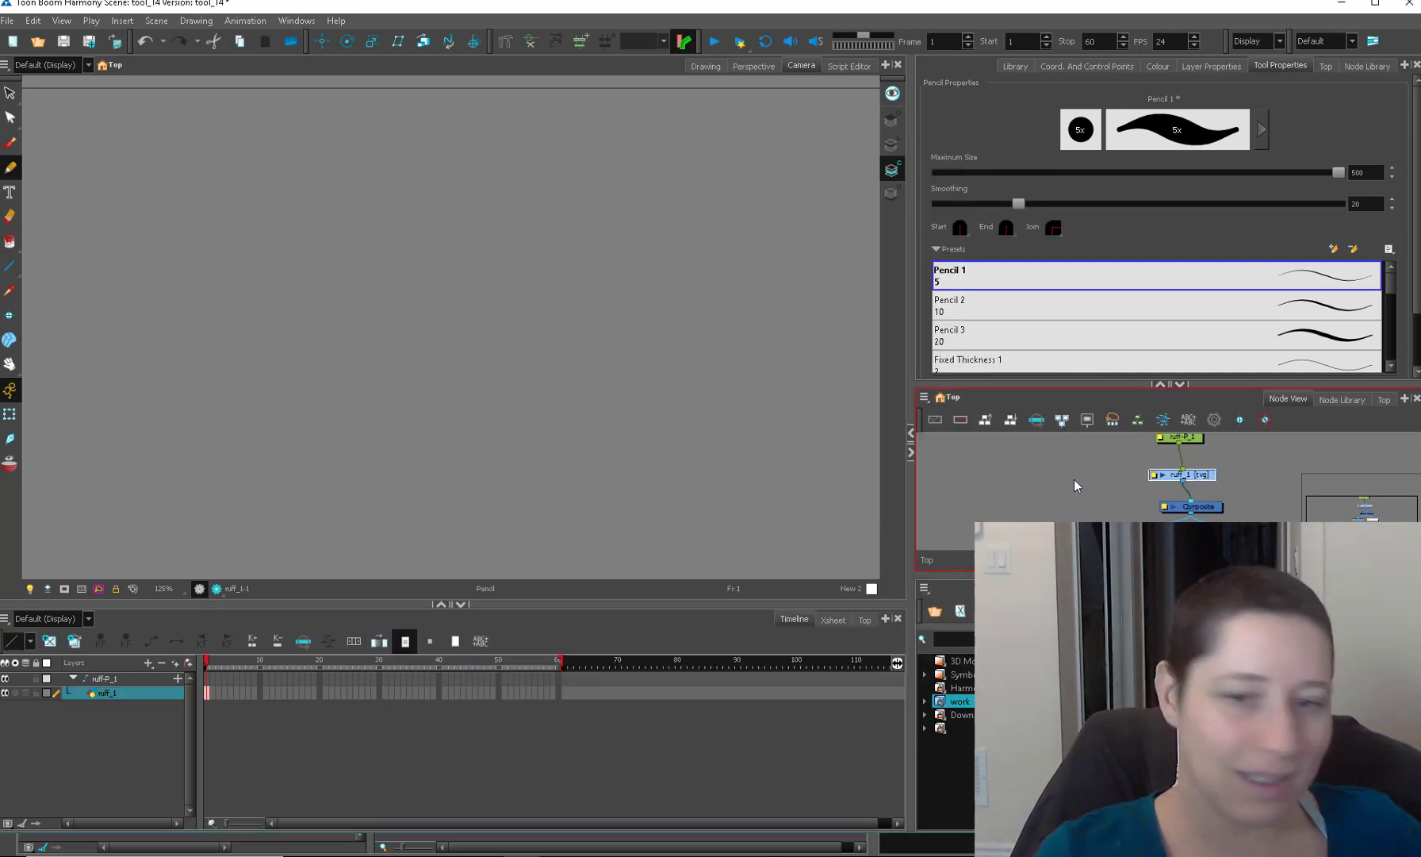
drag(238, 349, 369, 209)
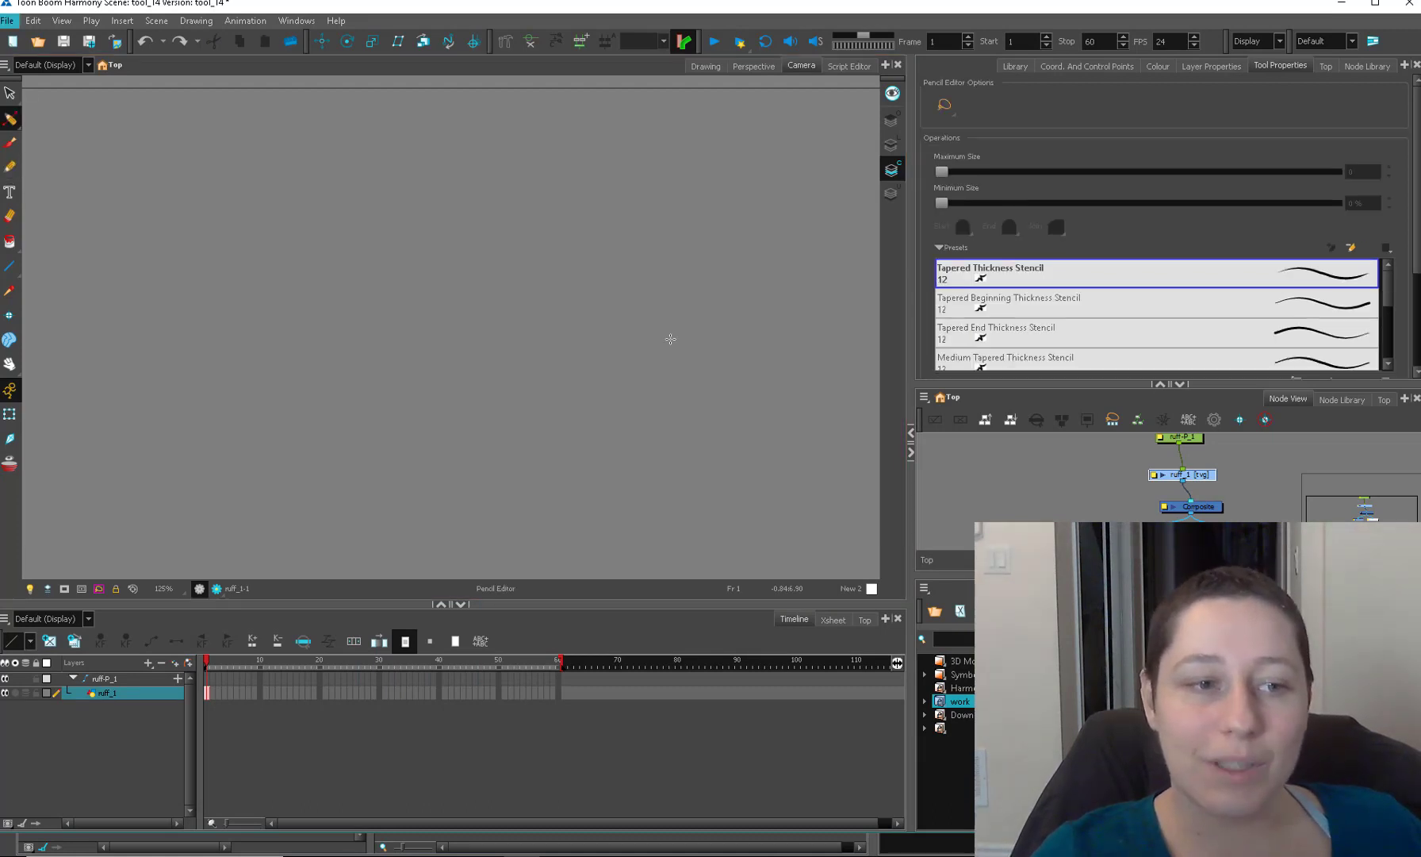
drag(10, 119, 71, 131)
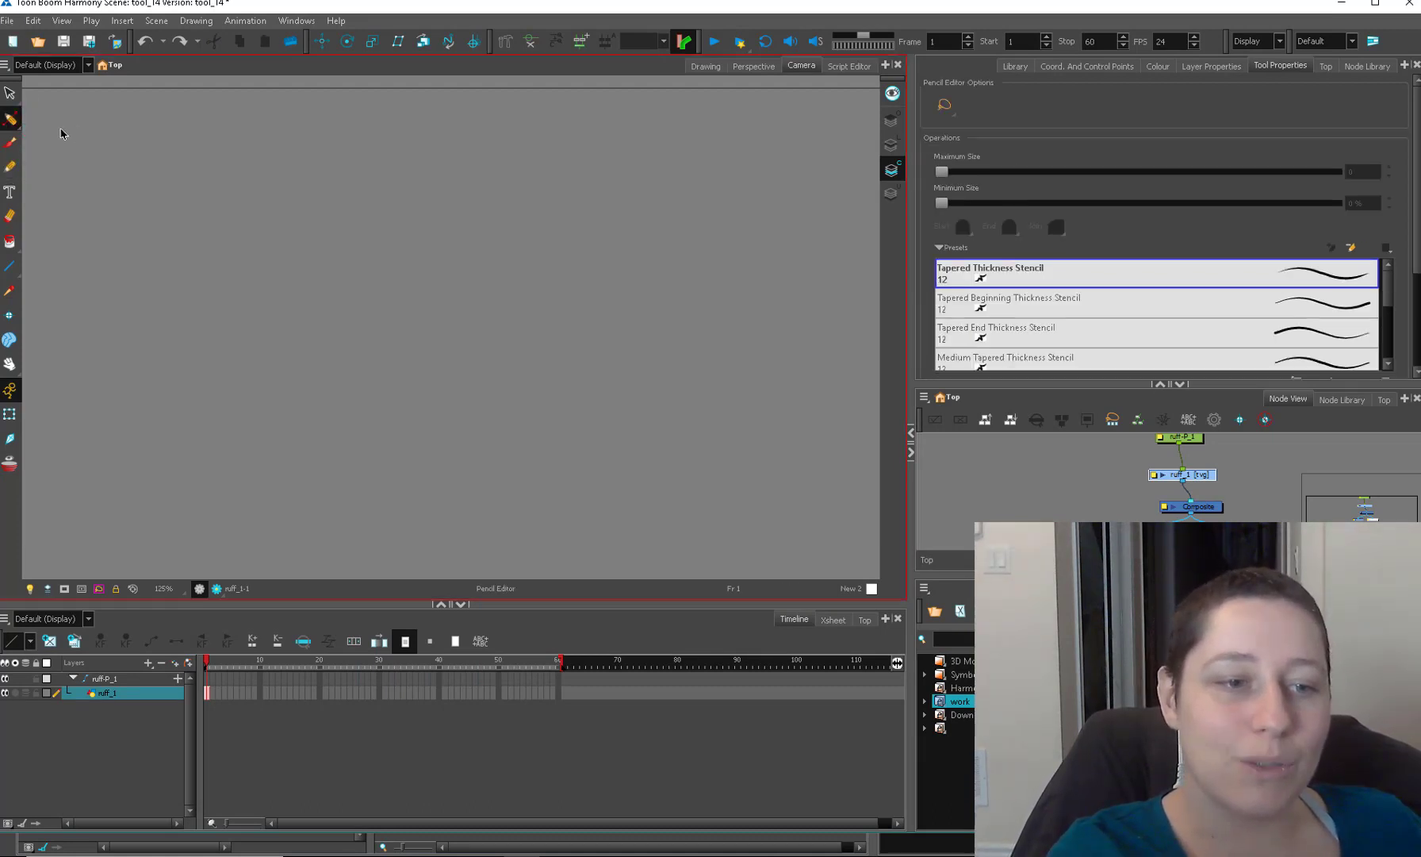
key(alt+slash)
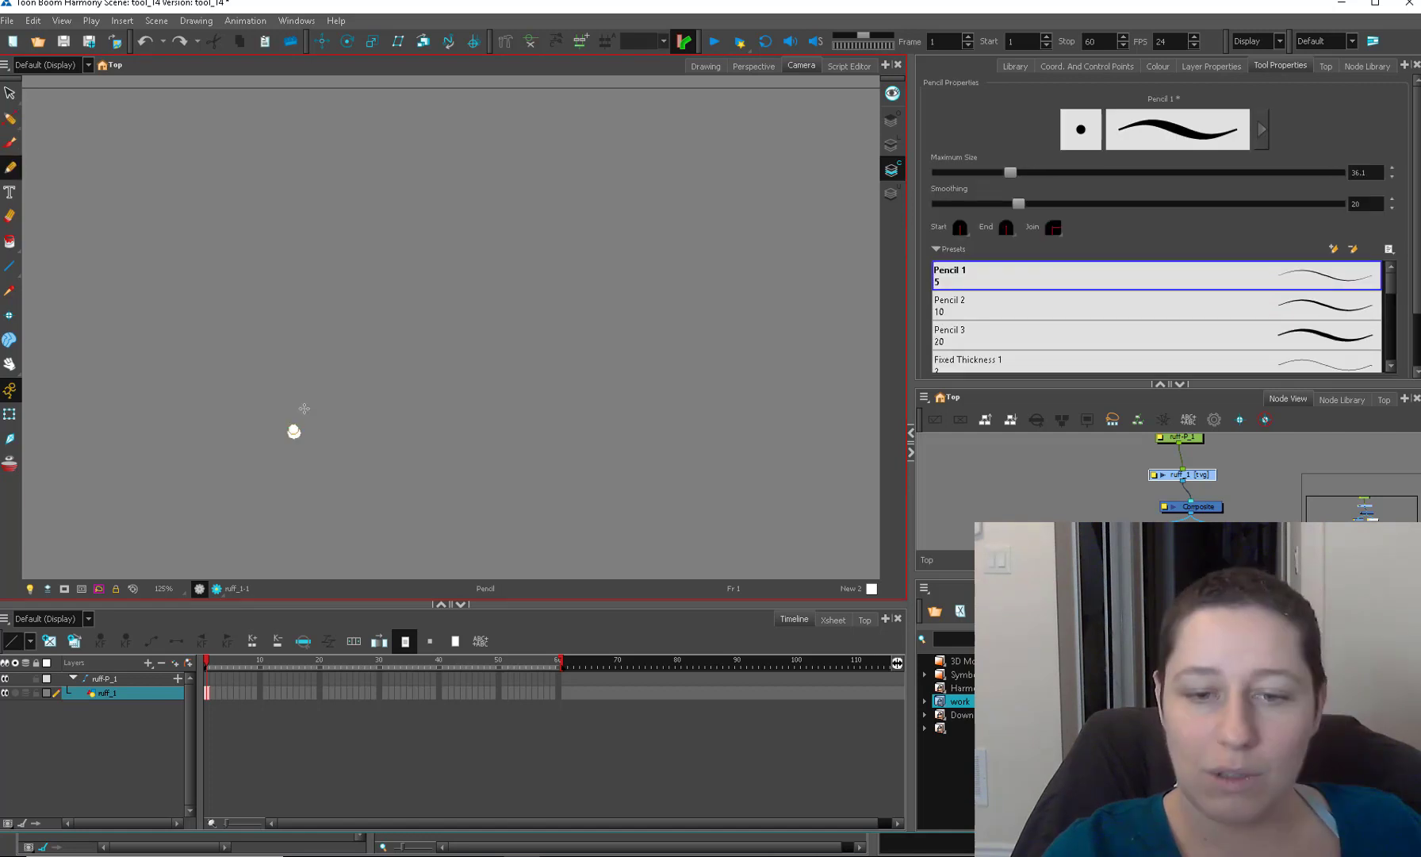
mouse_move(294, 432)
mouse_down()
mouse_move(668, 212)
mouse_move(752, 215)
mouse_up()
Use the Pencil Editor to pull the contour points at the arched stroke's upper end outward above and below.
key(alt+q)
mouse_move(684, 164)
mouse_down()
mouse_move(628, 262)
mouse_move(822, 179)
mouse_up()
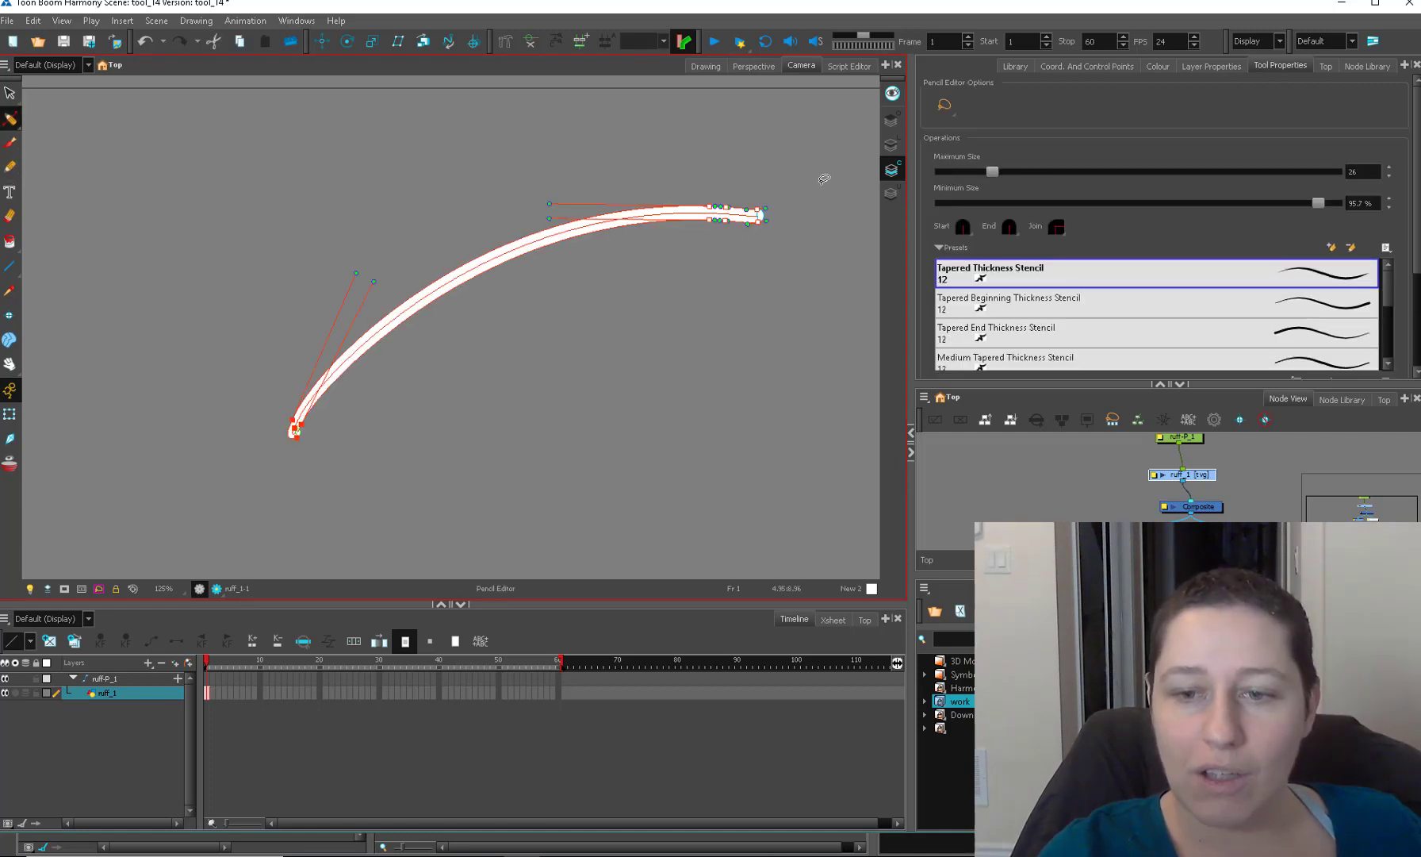
click(16, 128)
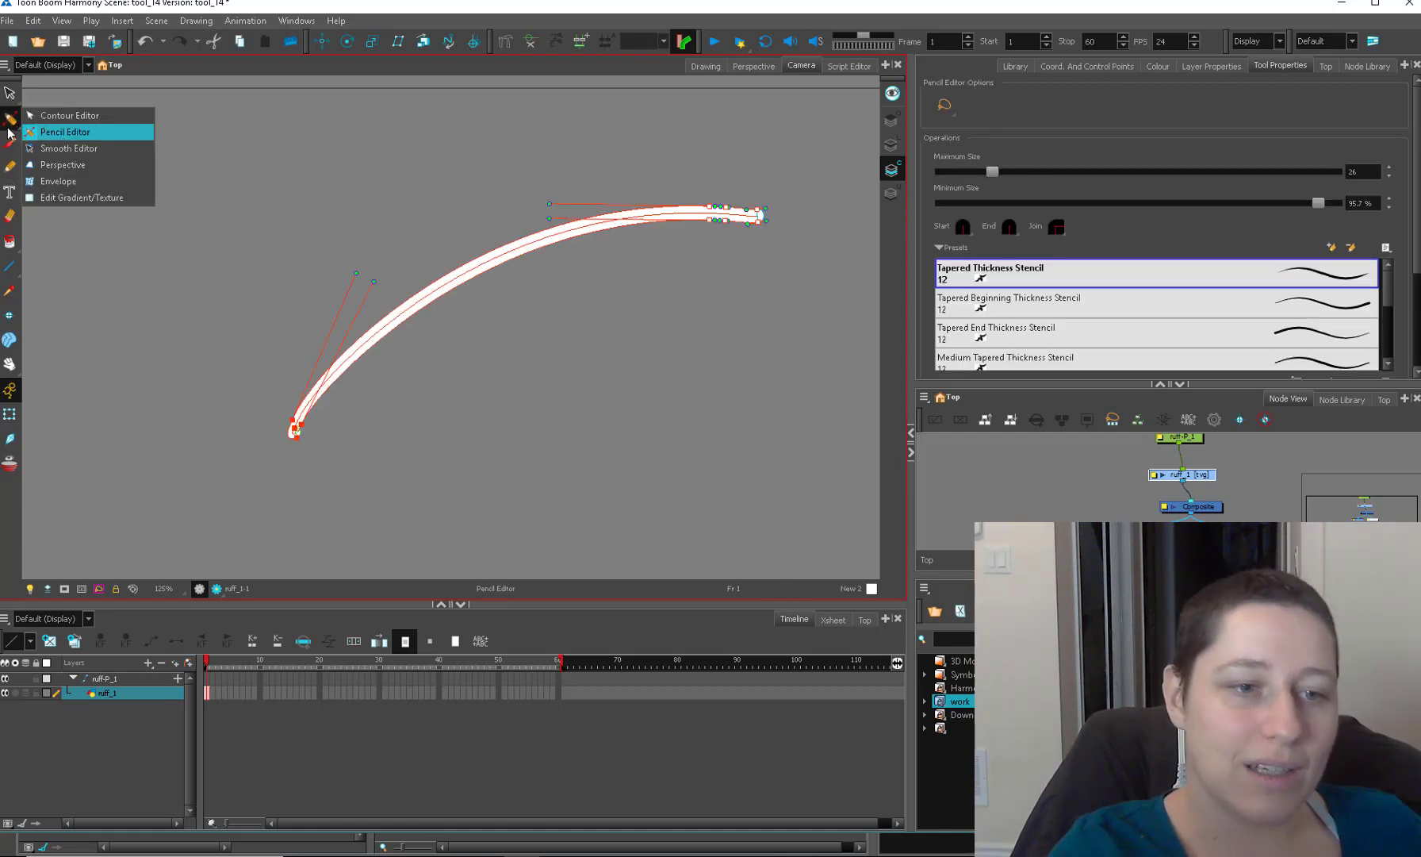
click(8, 130)
mouse_move(721, 207)
mouse_down()
mouse_move(730, 143)
mouse_move(752, 142)
mouse_up()
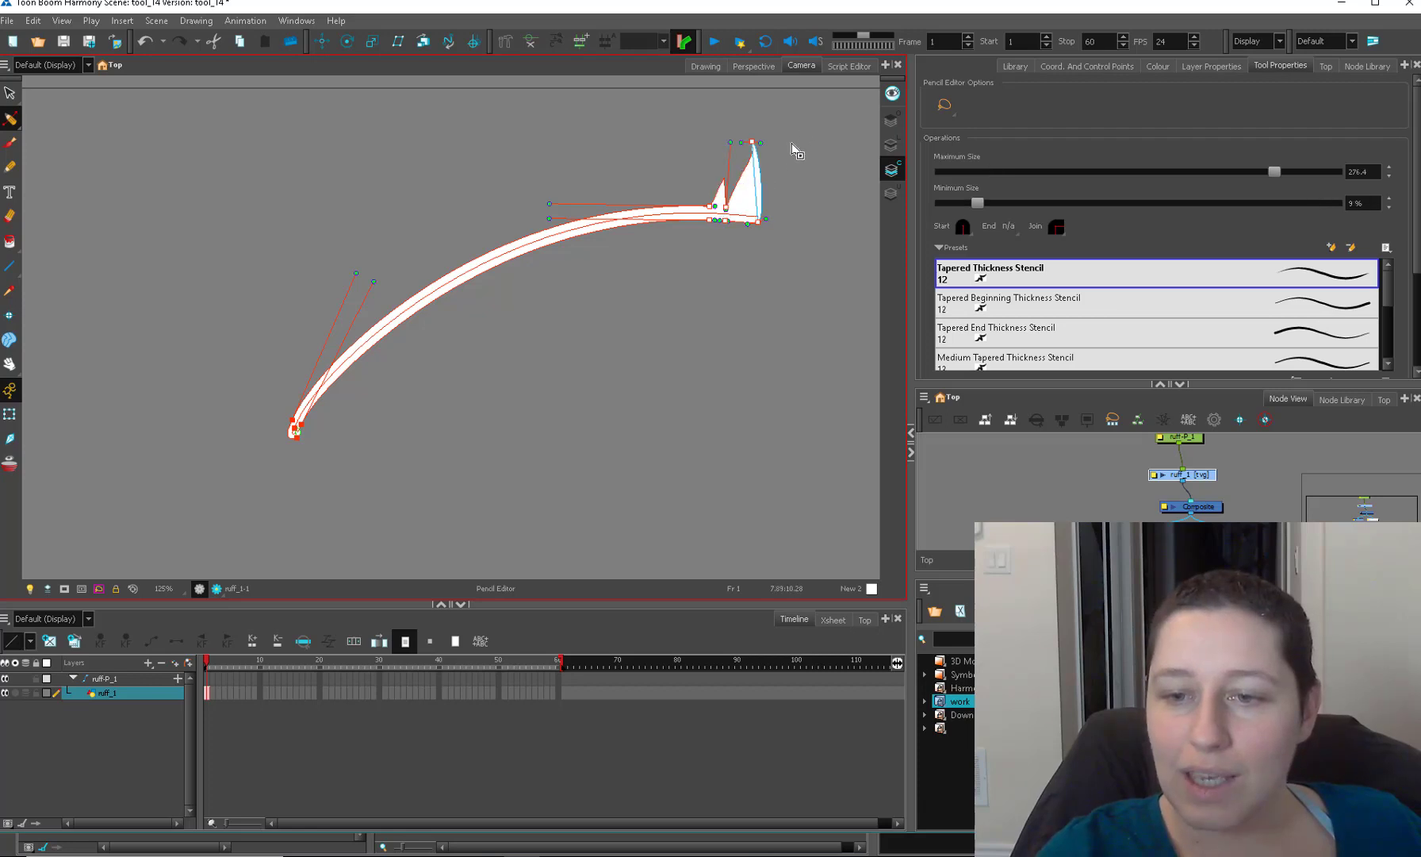
drag(758, 222, 759, 281)
drag(710, 219, 717, 343)
click(750, 382)
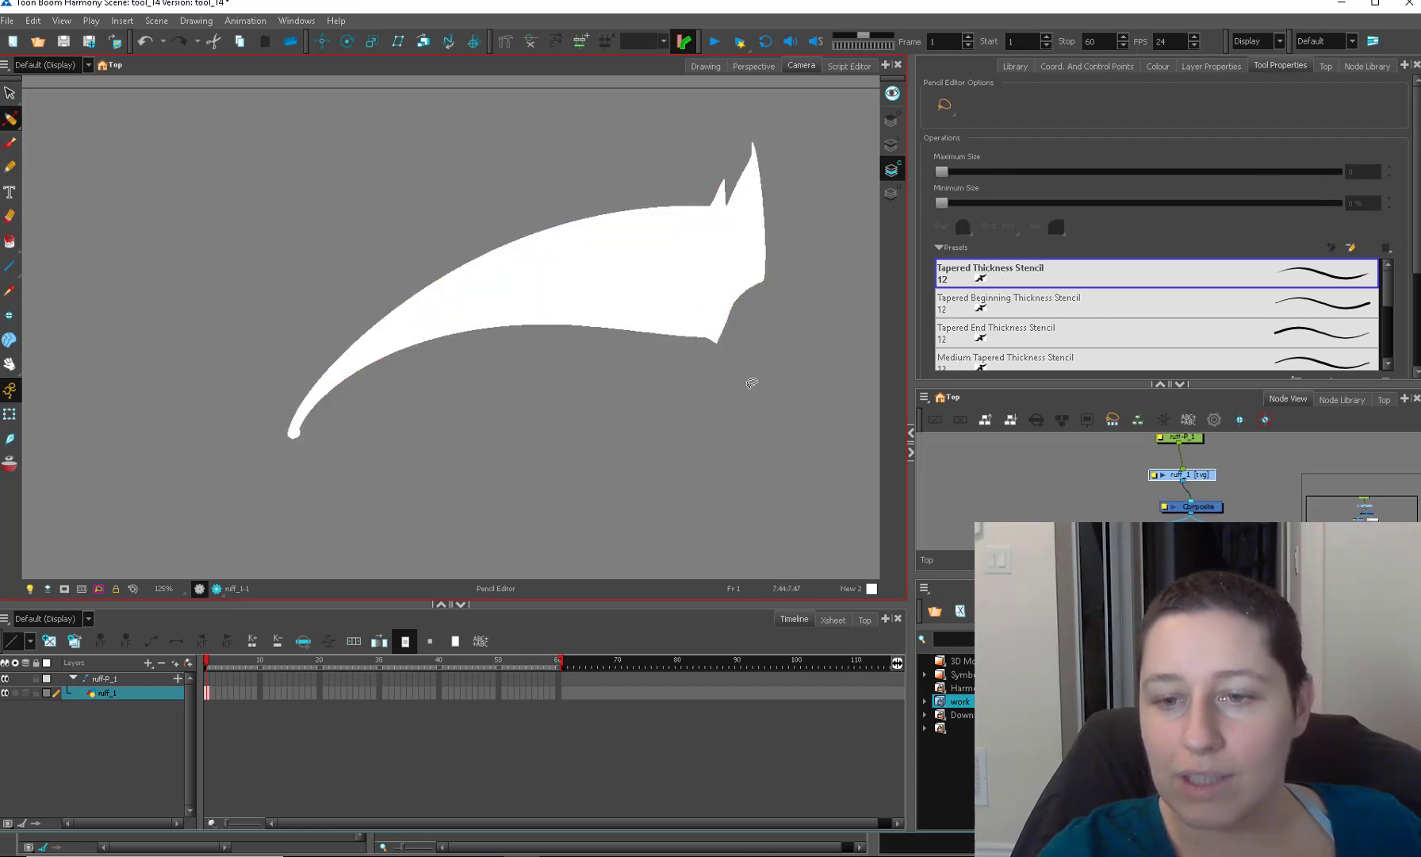
Add contour points along the arched stroke and pull its middle and lower sections into a distorted shape.
click(519, 252)
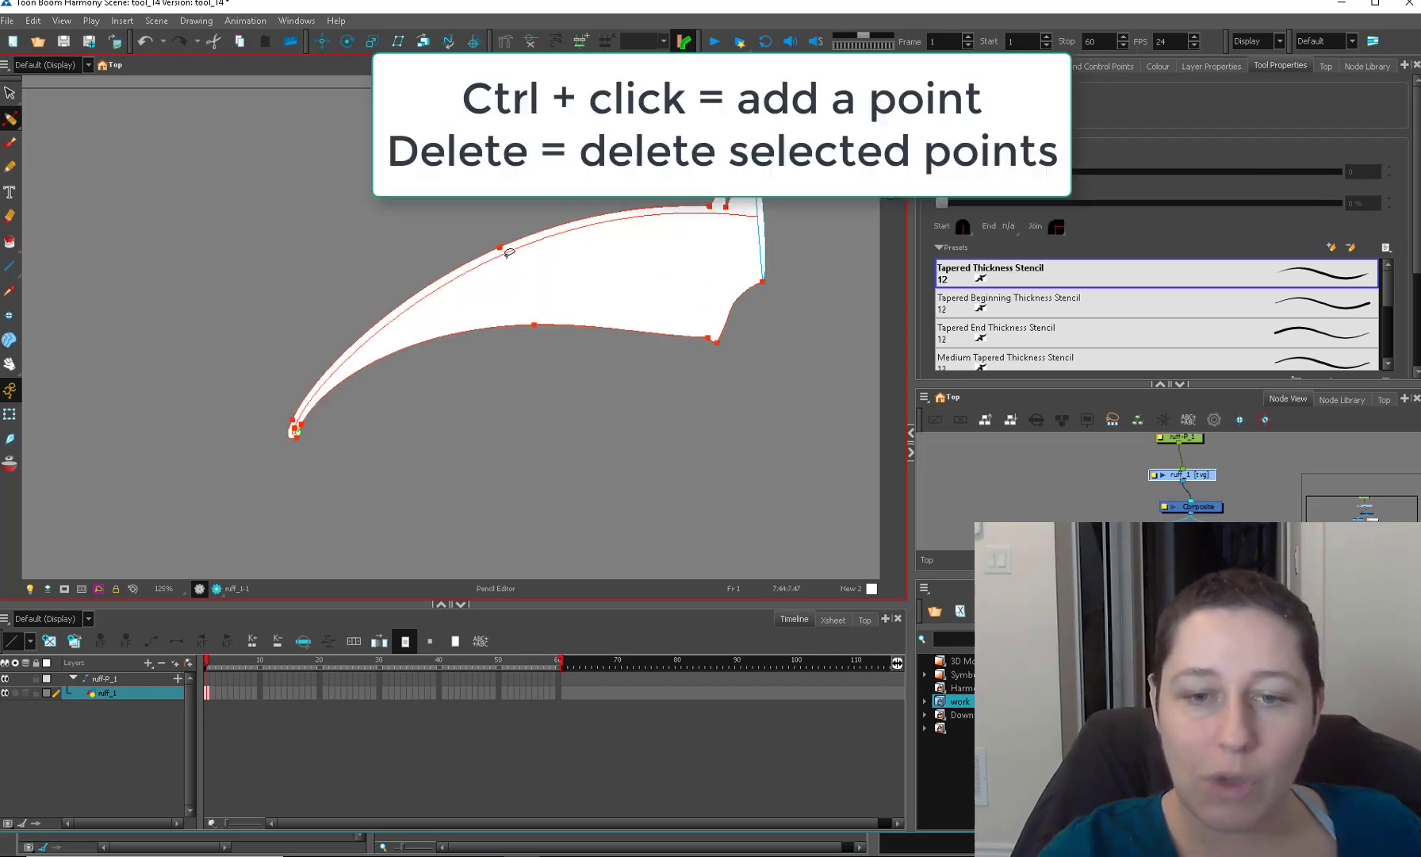
drag(393, 311, 331, 231)
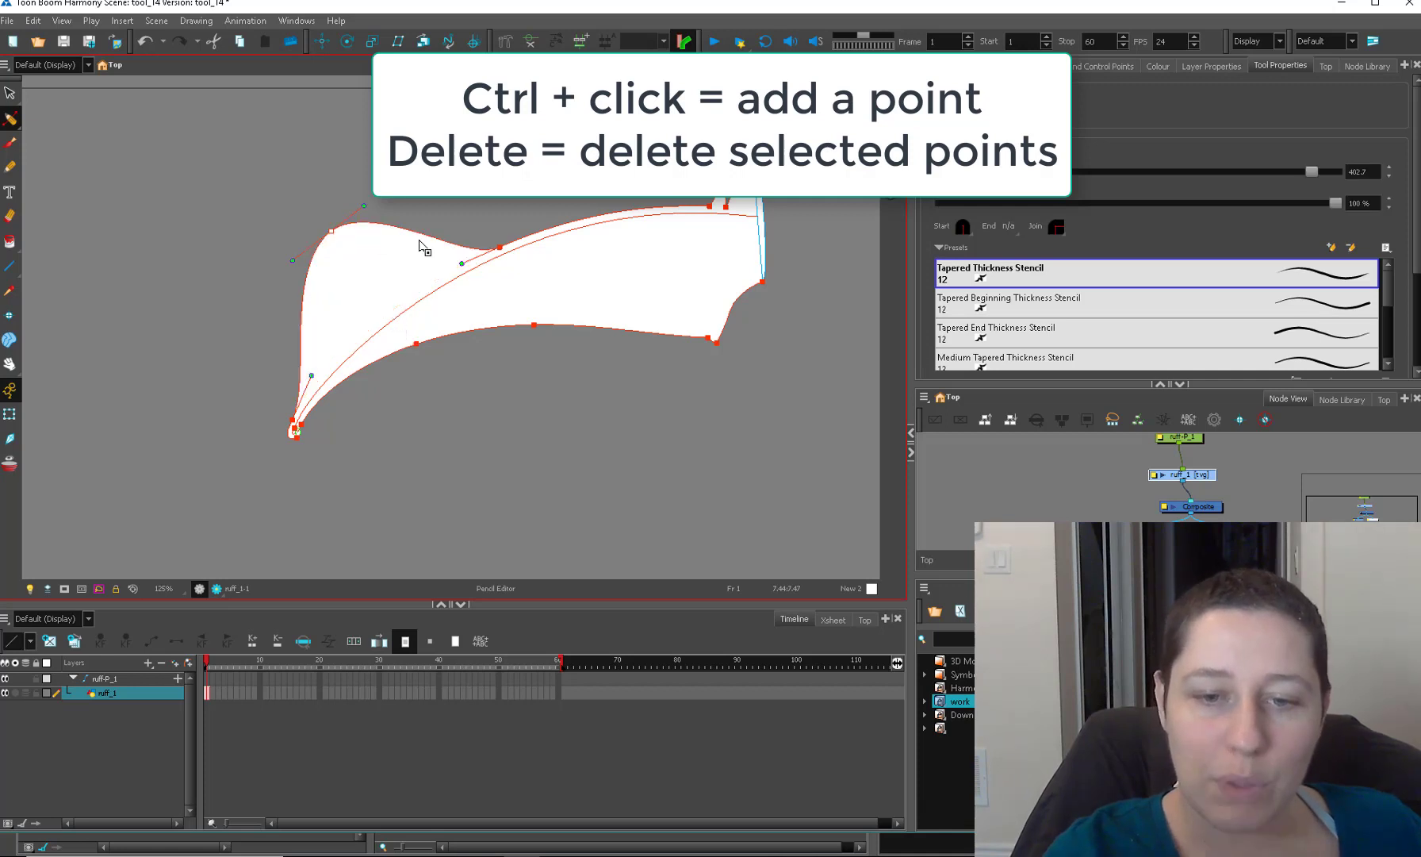
drag(500, 247, 493, 176)
drag(534, 324, 503, 253)
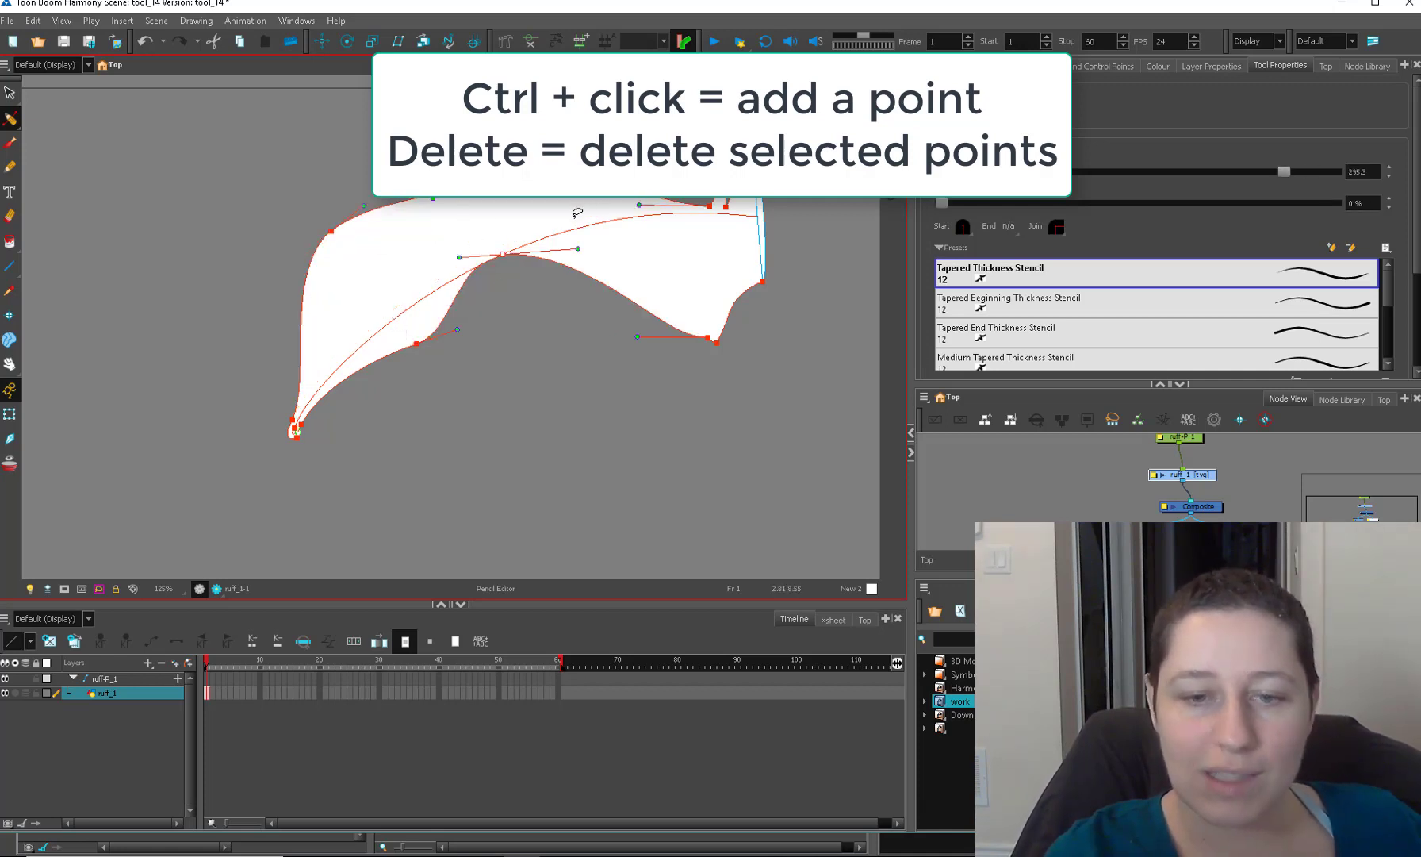
Delete the distorted contour points and add new ones at the arched stroke's middle and lower section.
key(Delete)
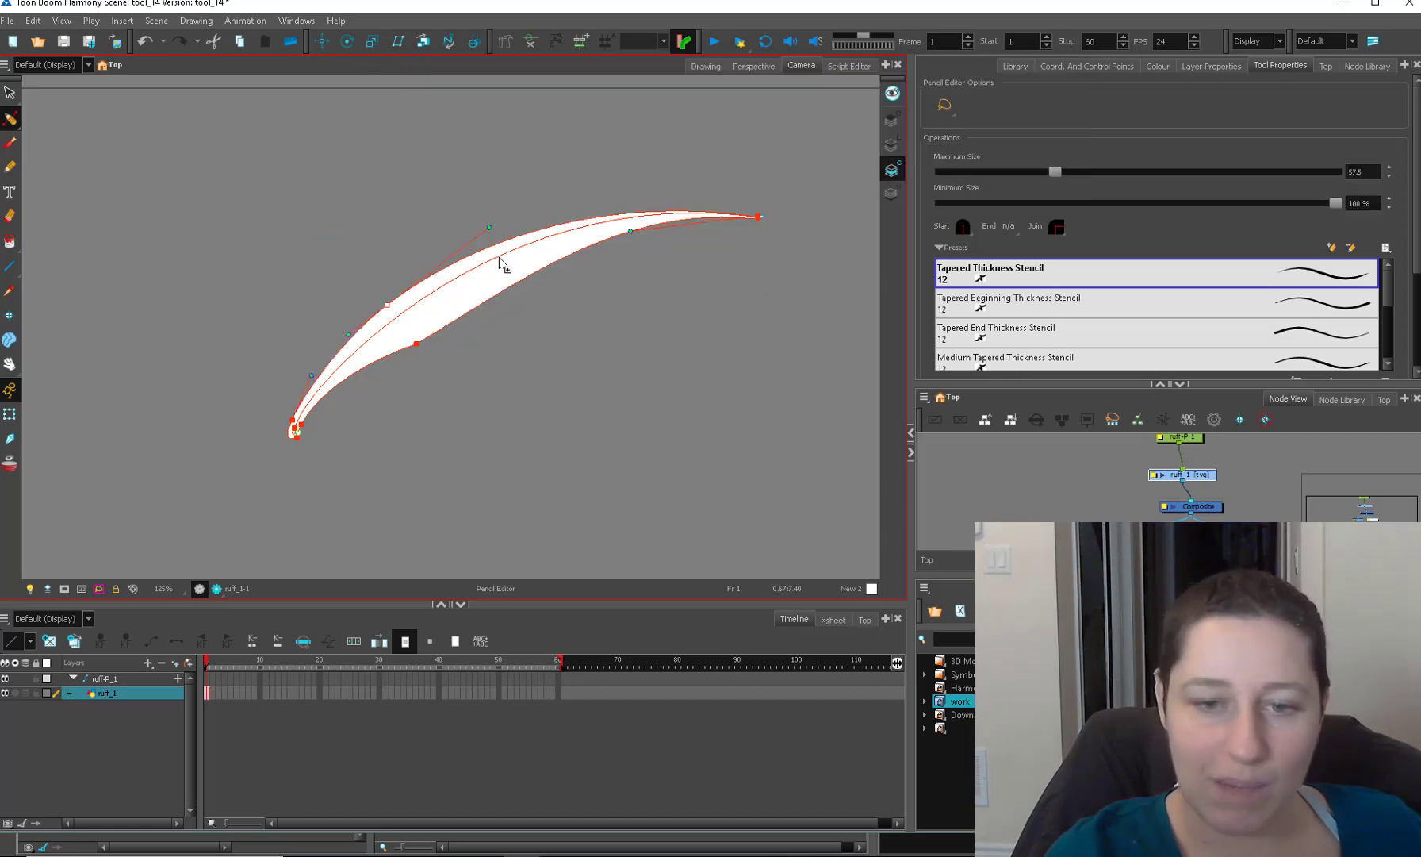
ctrl+click(500, 258)
ctrl+click(362, 346)
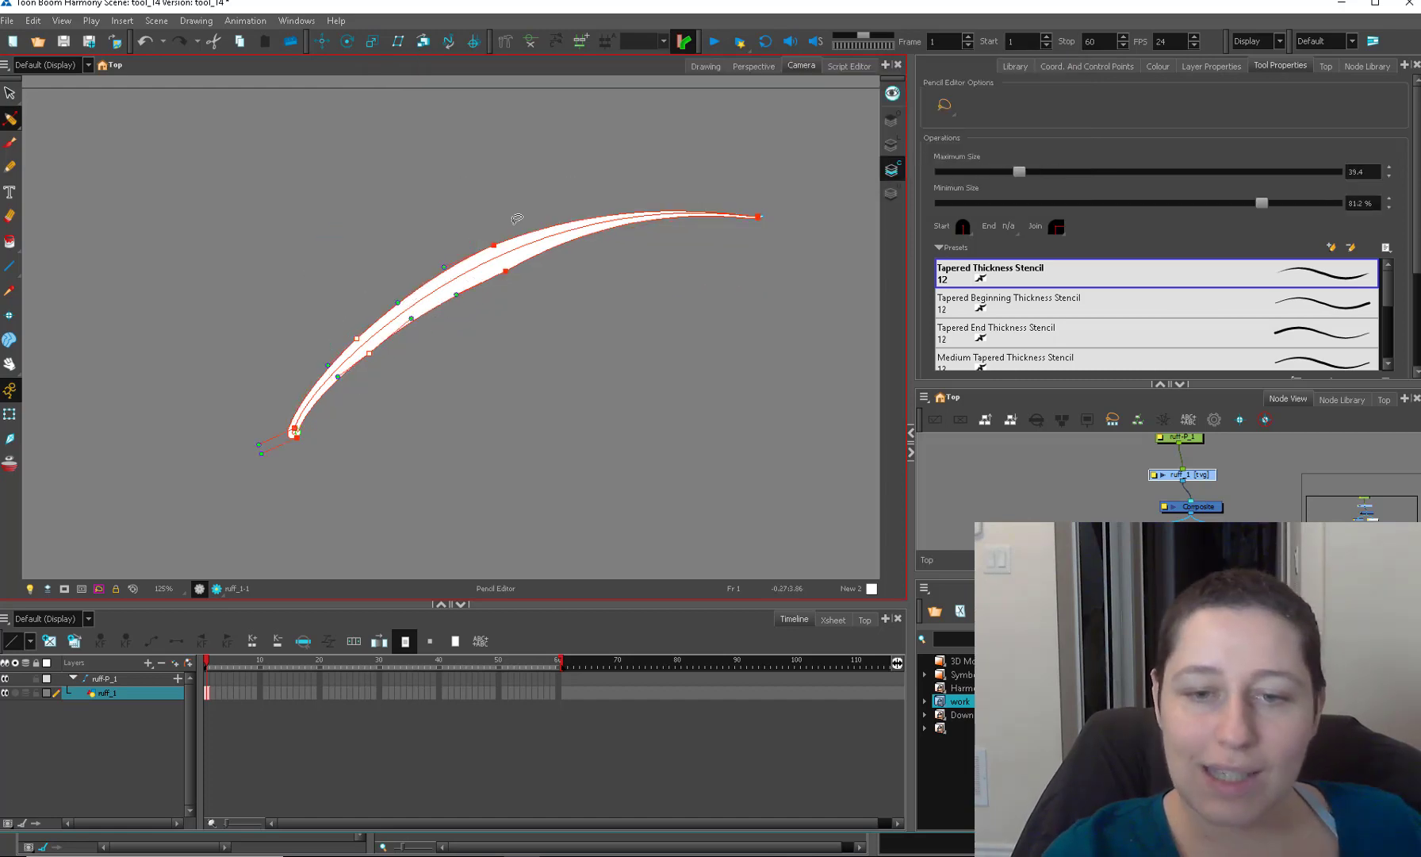
Select all points of the arched stroke and set its maximum size to 52 and minimum size to 54.2%.
mouse_move(533, 201)
mouse_down()
mouse_move(343, 308)
mouse_move(615, 352)
mouse_move(359, 254)
mouse_move(321, 310)
mouse_up()
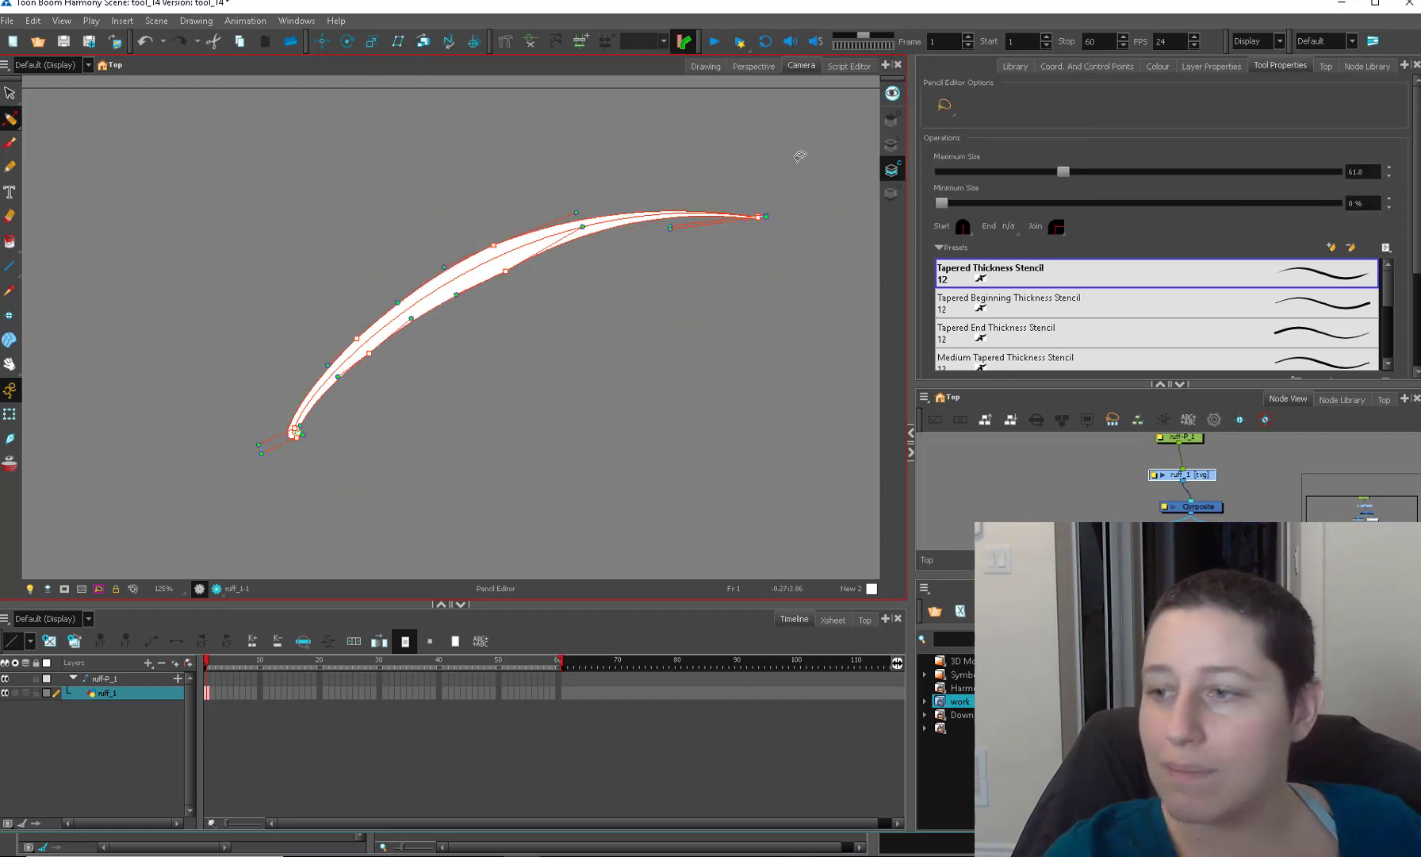
mouse_move(1063, 172)
mouse_down()
mouse_move(991, 183)
mouse_move(1189, 170)
mouse_move(989, 189)
mouse_move(1272, 211)
mouse_move(941, 203)
mouse_move(1155, 203)
mouse_up()
mouse_move(1020, 169)
mouse_down()
mouse_move(982, 176)
mouse_move(1046, 171)
mouse_up()
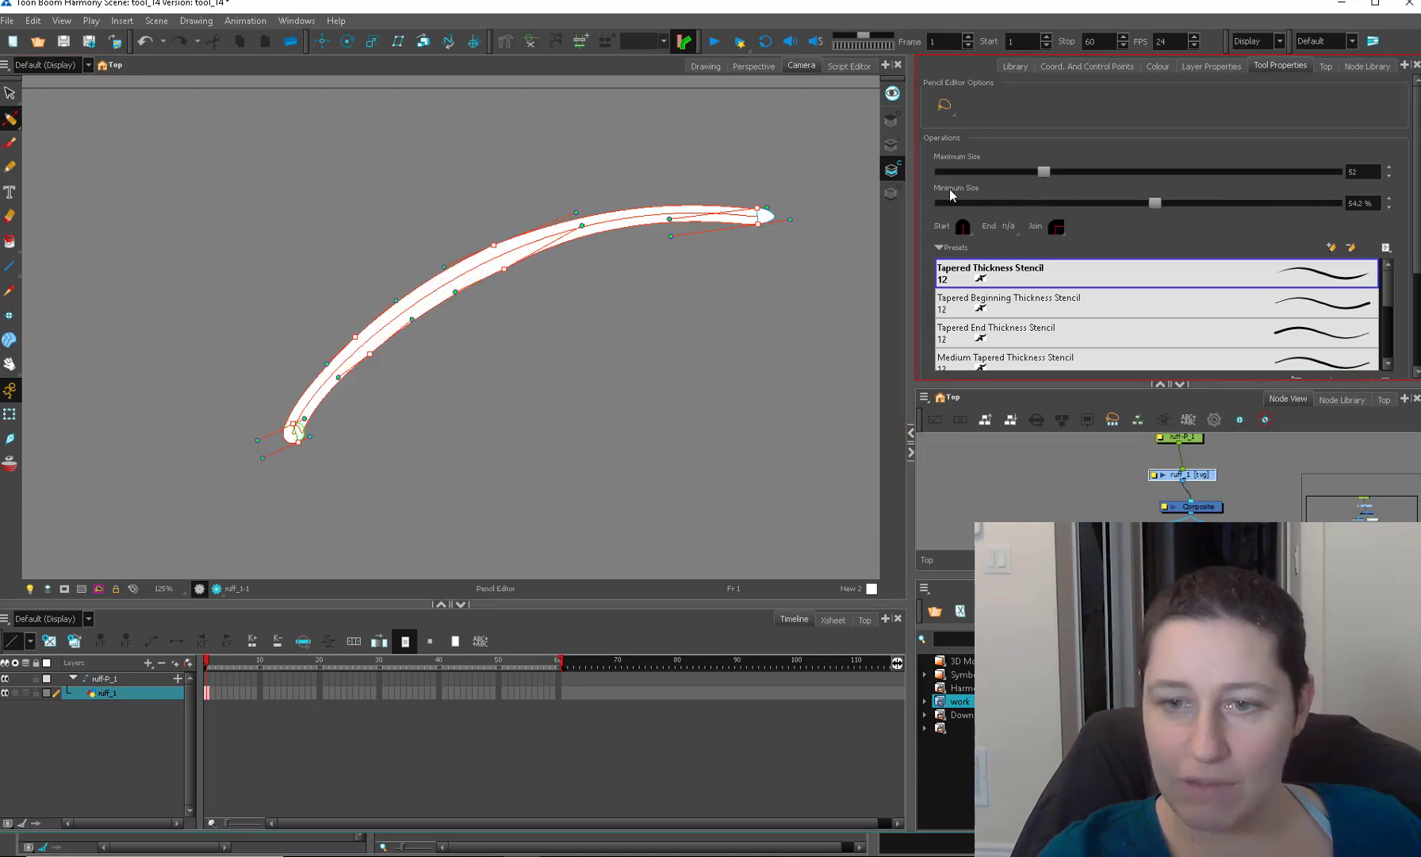
Draw two horizontal straight lines end to end with a small gap, using the Line tool at size 36.1.
drag(218, 319, 859, 320)
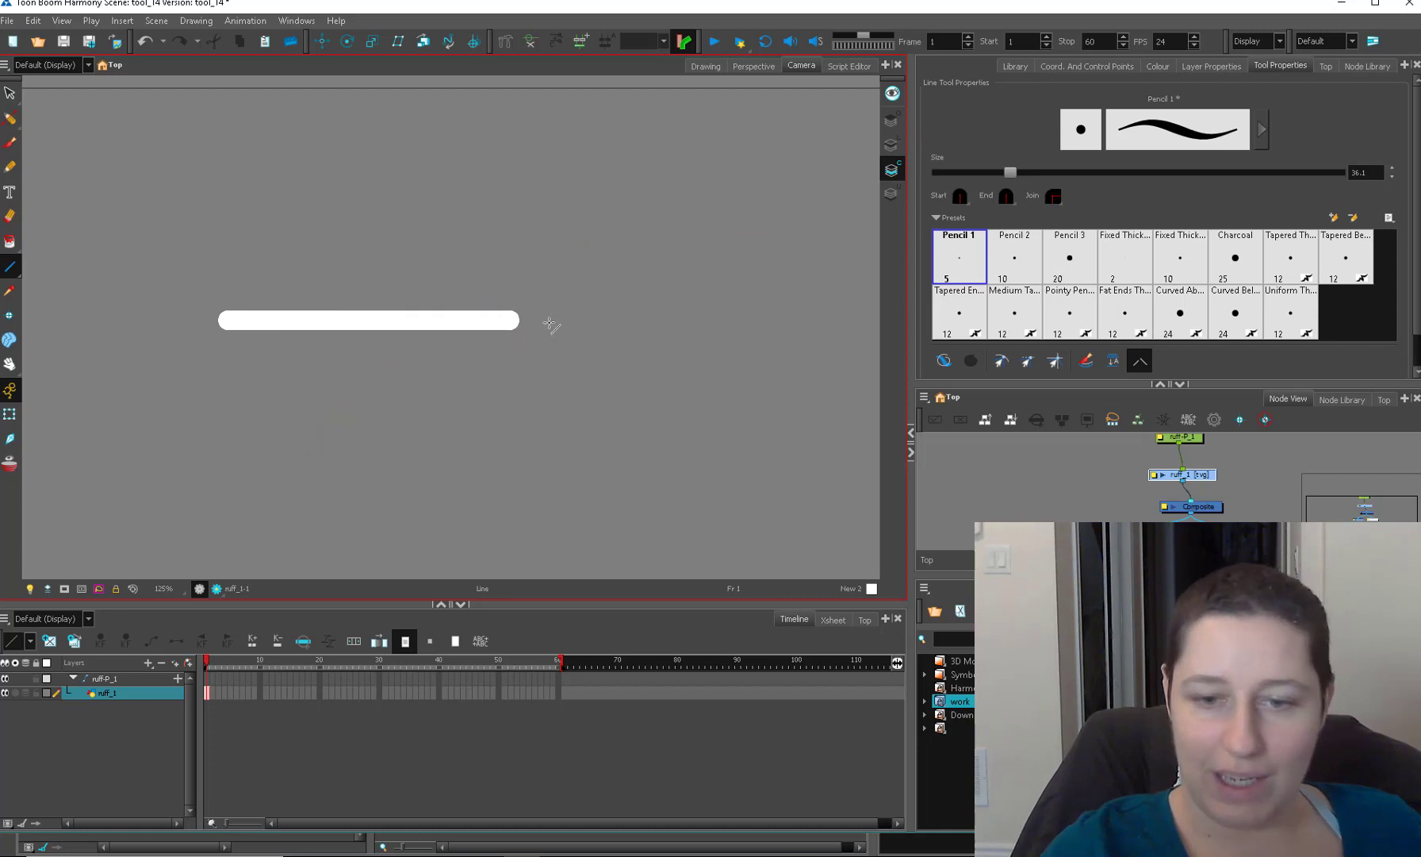
drag(777, 343, 718, 387)
key(2)
key(2)
Widen the right-hand line's end at the gap with the Pencil Editor so it tapers along the line.
key(alt+q)
click(480, 389)
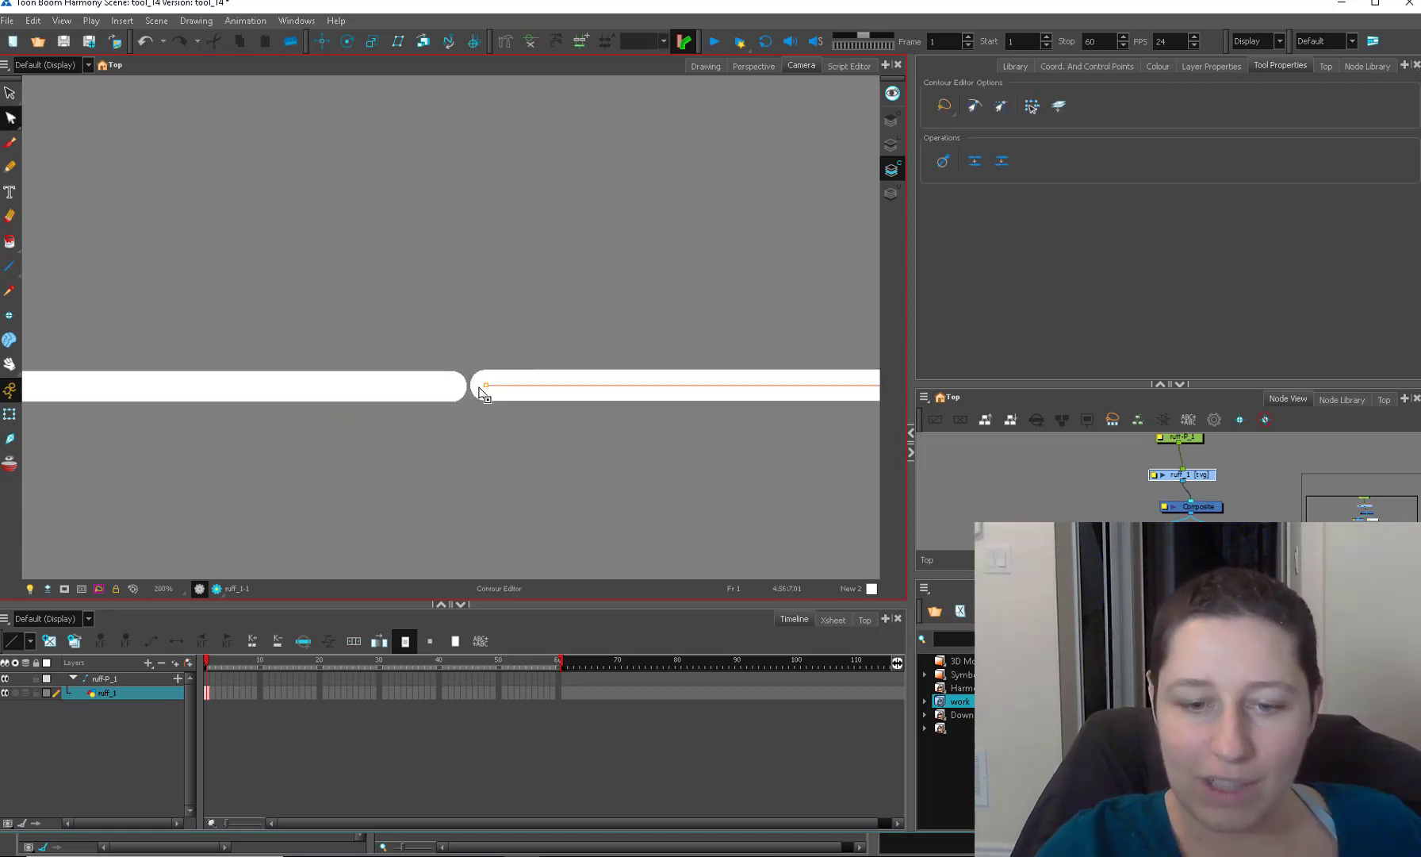
key(shift+F11)
mouse_move(485, 356)
mouse_down()
mouse_move(513, 373)
mouse_move(501, 359)
mouse_up()
drag(486, 371, 492, 355)
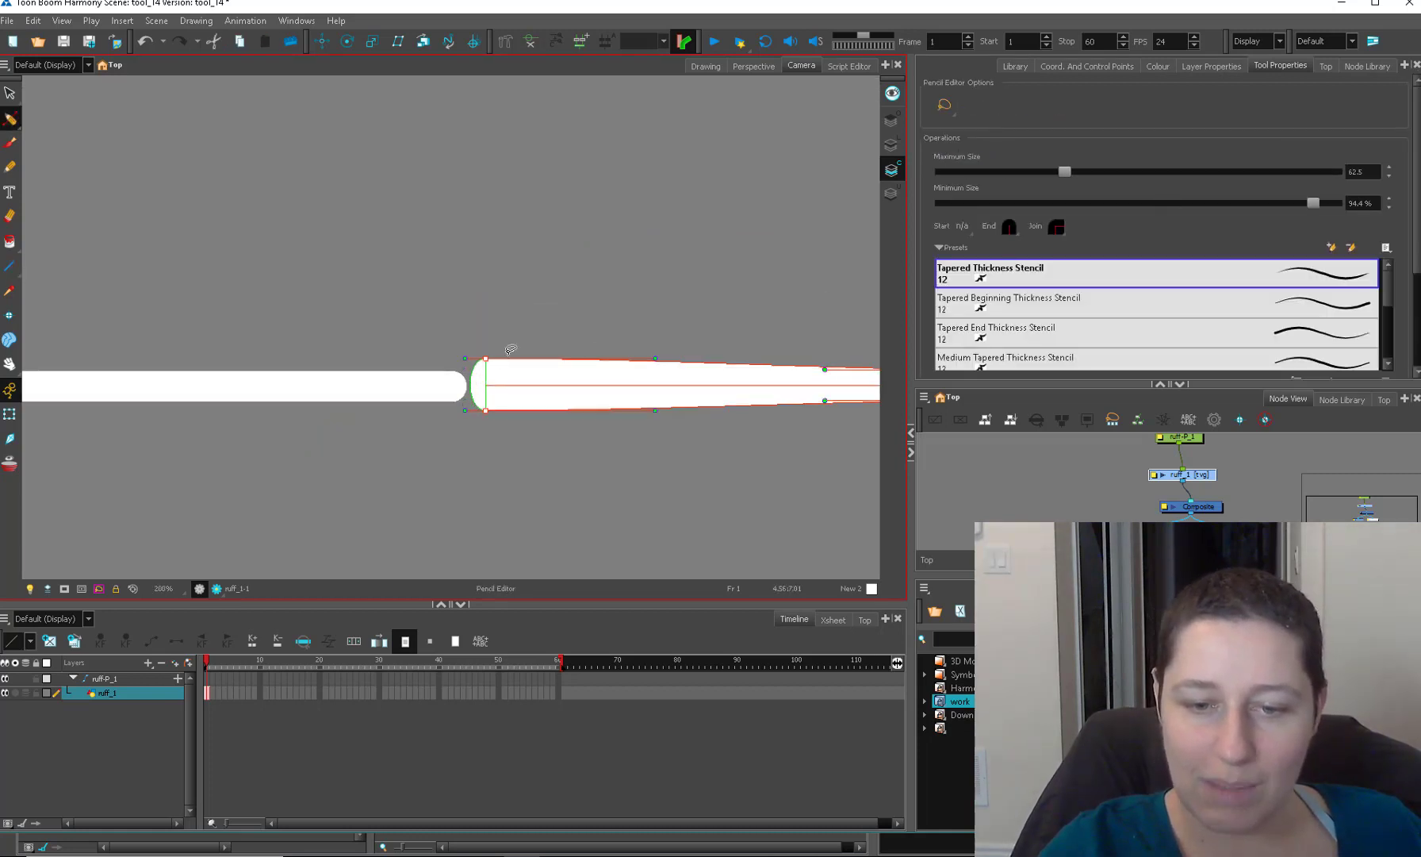
Enable Snap to Contour for the Contour Editor and snap the right-hand line's central end point onto the left-hand line's end.
key(alt+q)
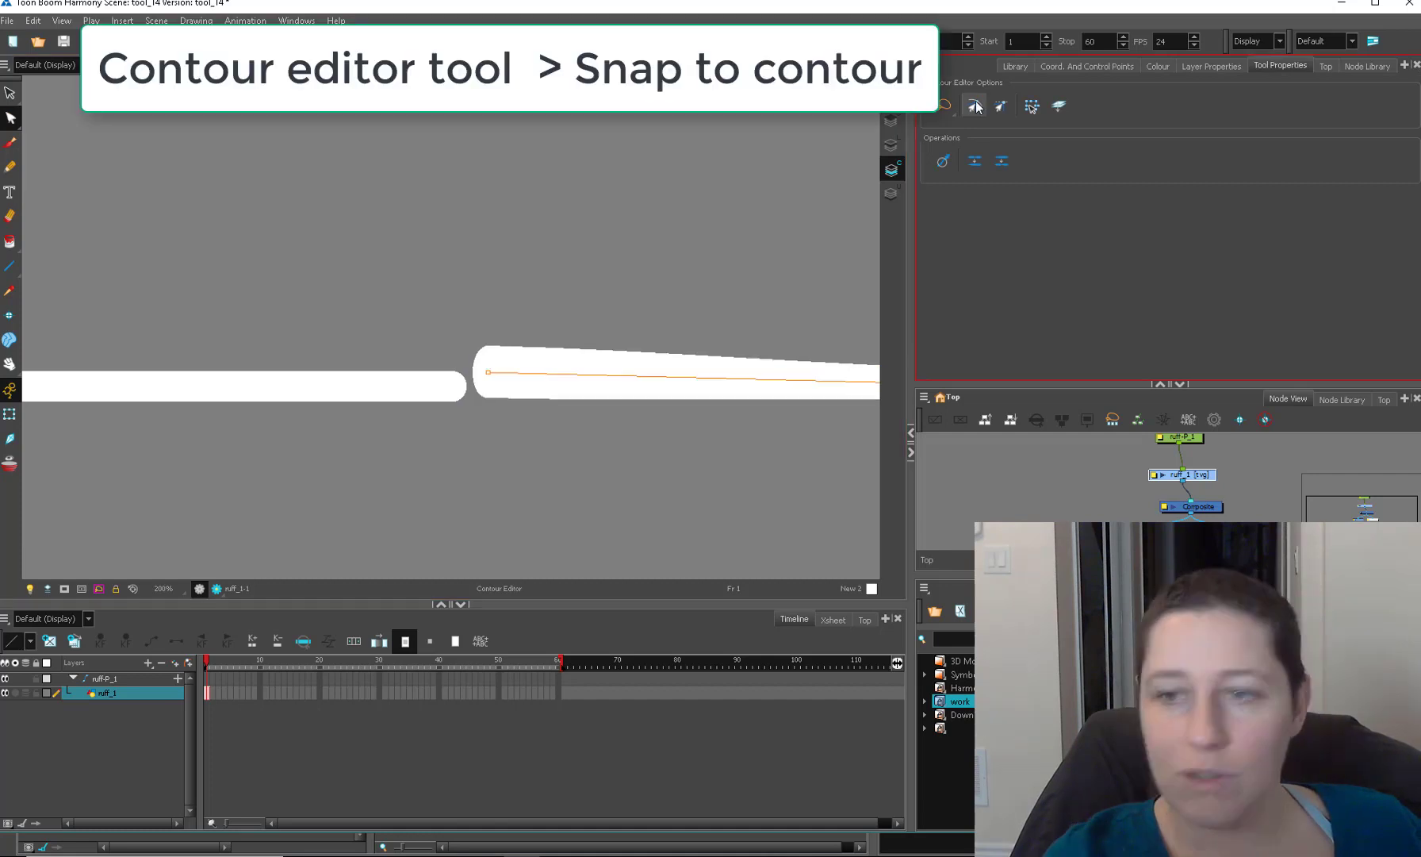
click(974, 108)
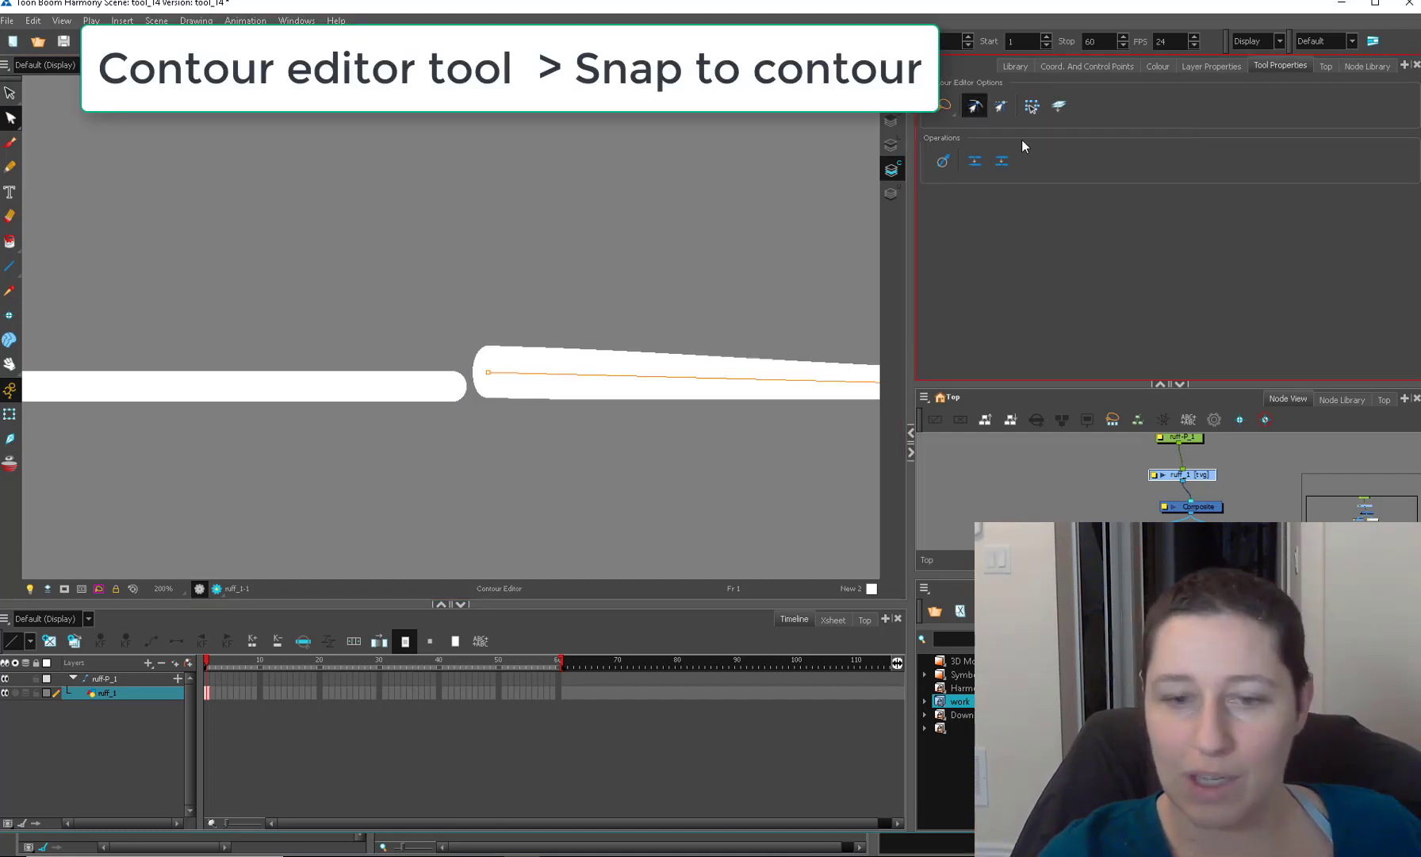
mouse_move(491, 377)
mouse_down()
mouse_move(326, 400)
mouse_move(463, 388)
mouse_up()
key(alt+shift+q)
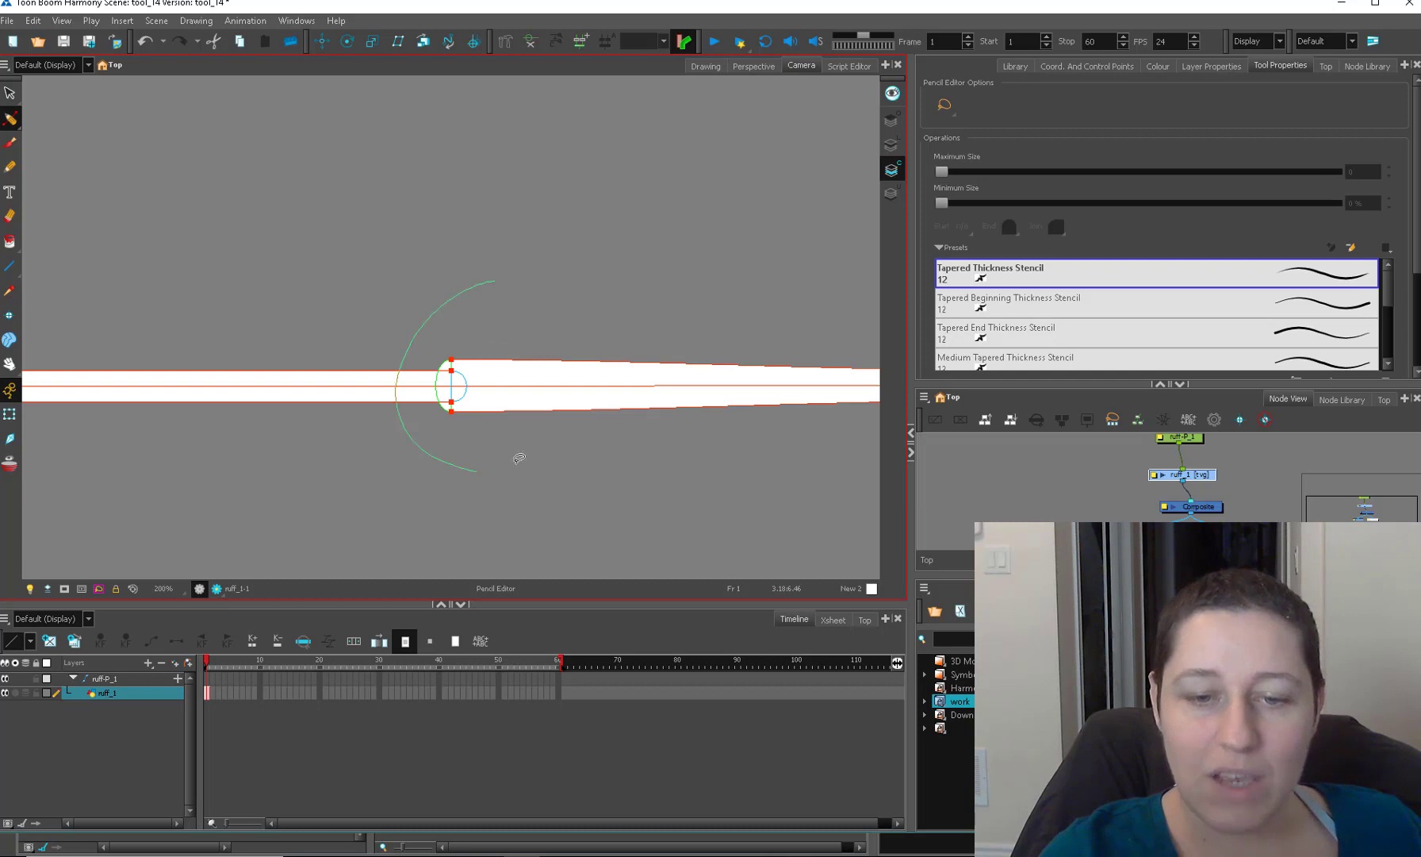
click(527, 295)
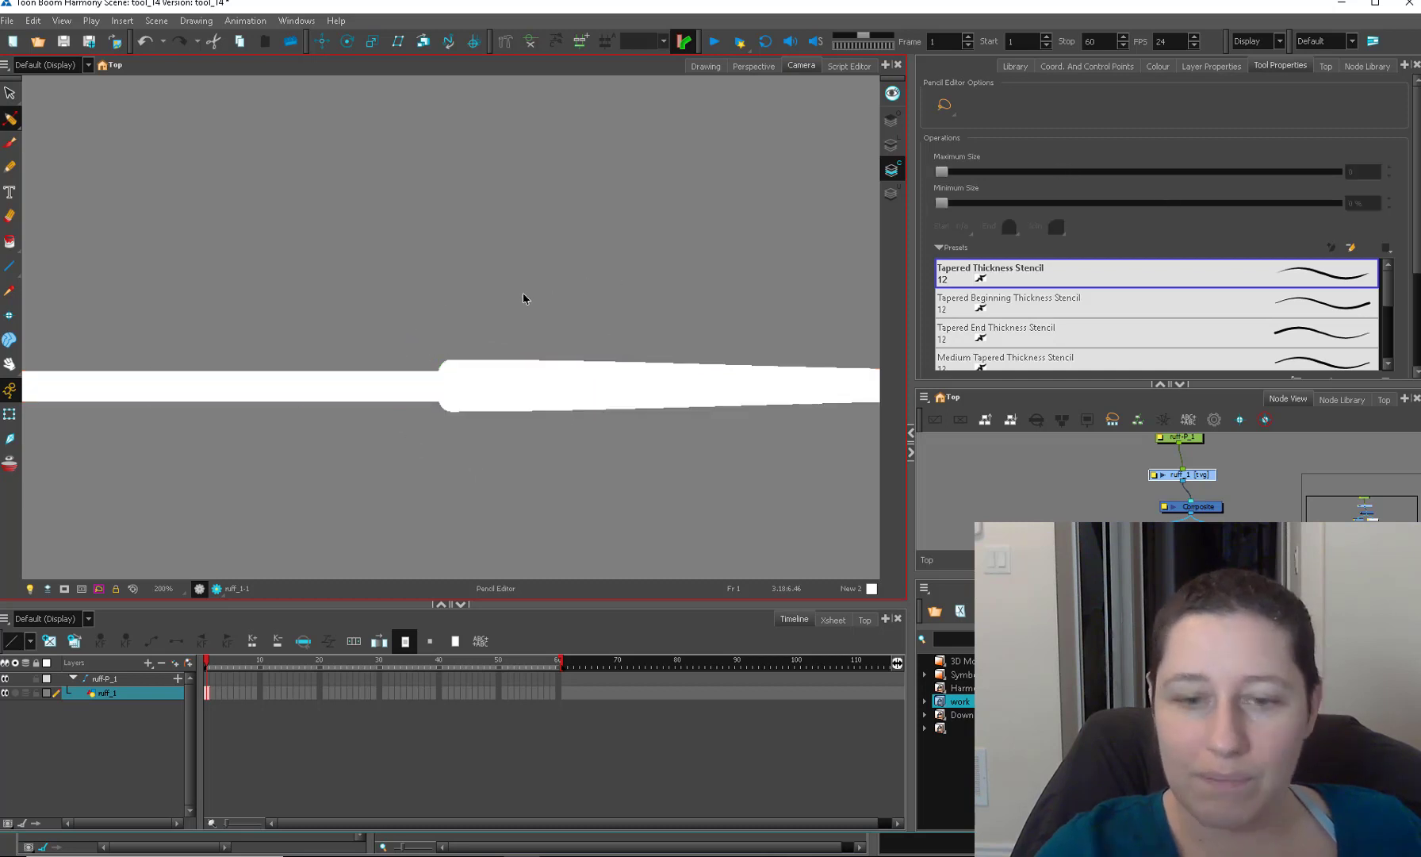
Select both lines' end points at the join and set maximum size to 36.1 and minimum size to 100%.
click(468, 403)
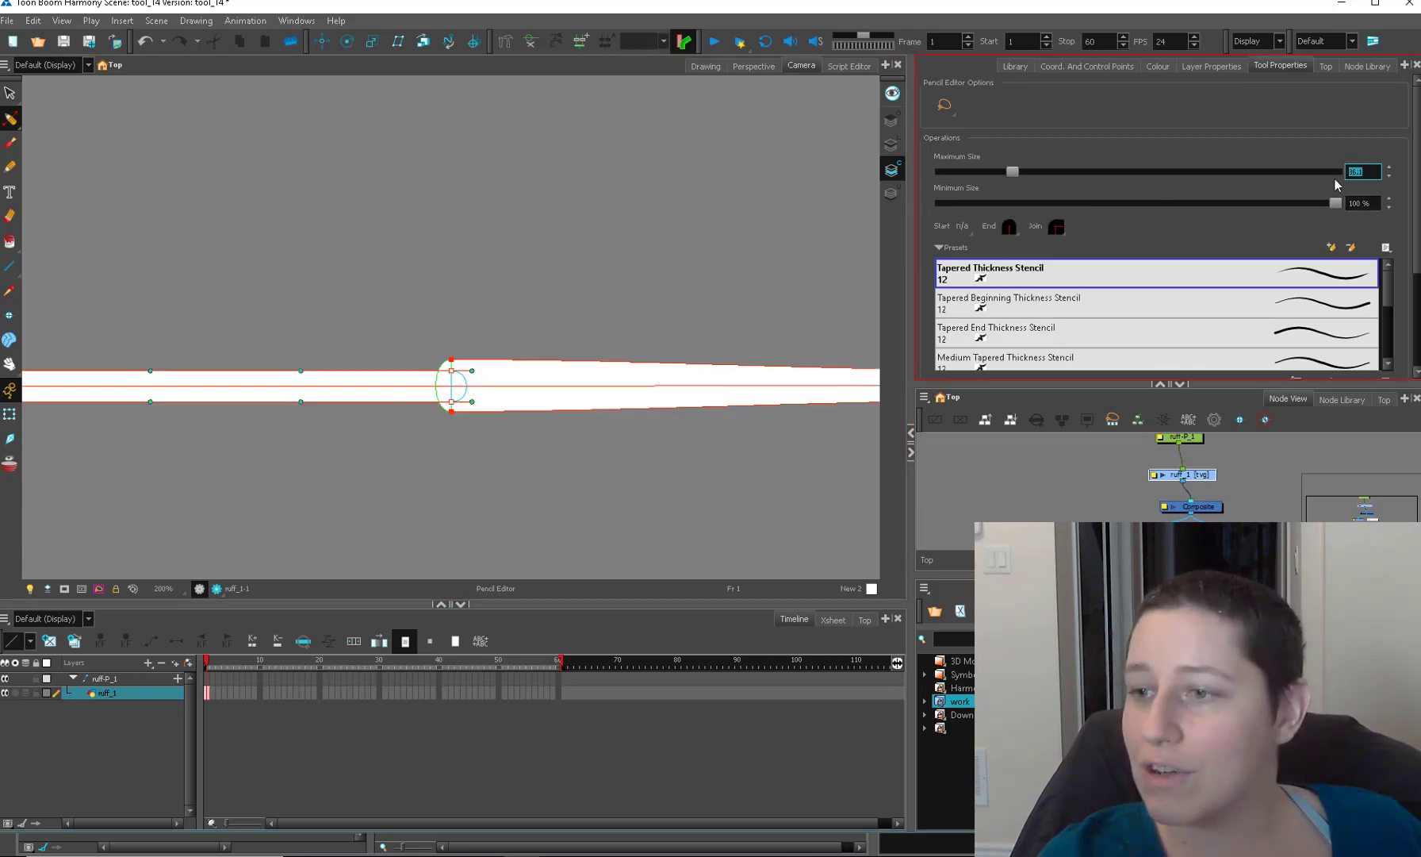
mouse_move(574, 279)
mouse_down()
mouse_move(418, 362)
mouse_move(625, 288)
mouse_up()
double_click(1379, 176)
text(36.1)
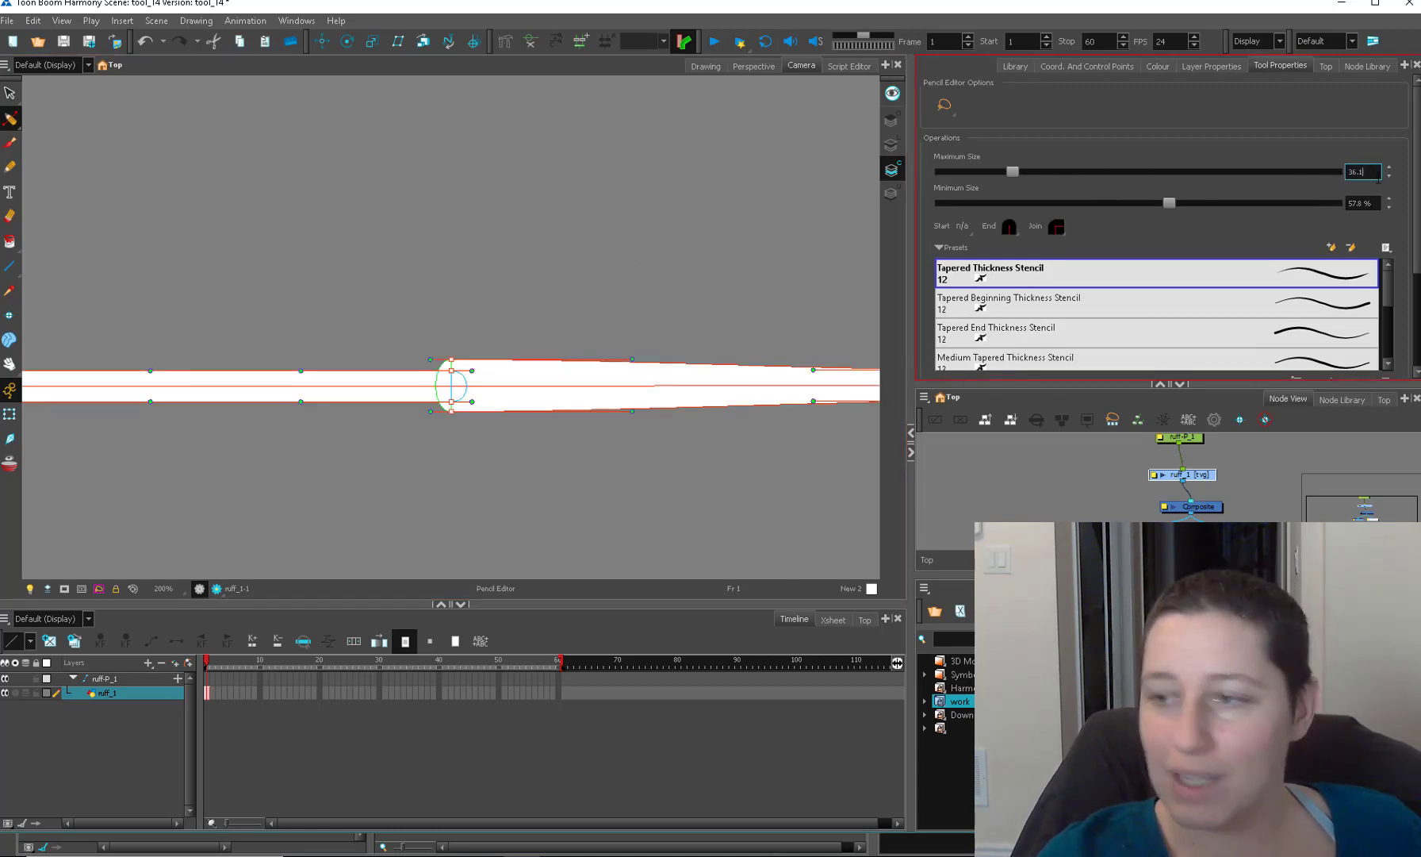
key(Return)
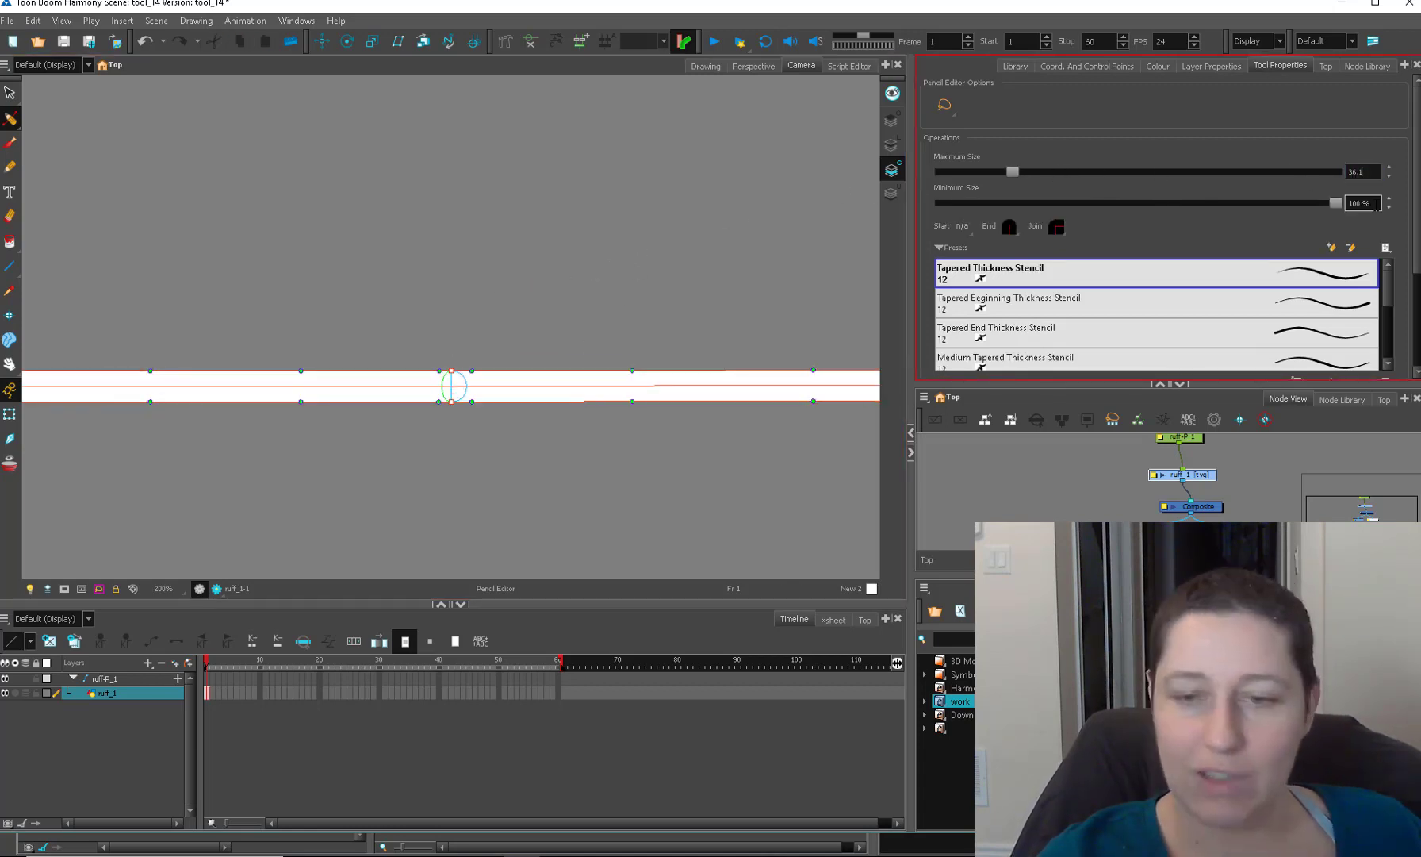
click(571, 327)
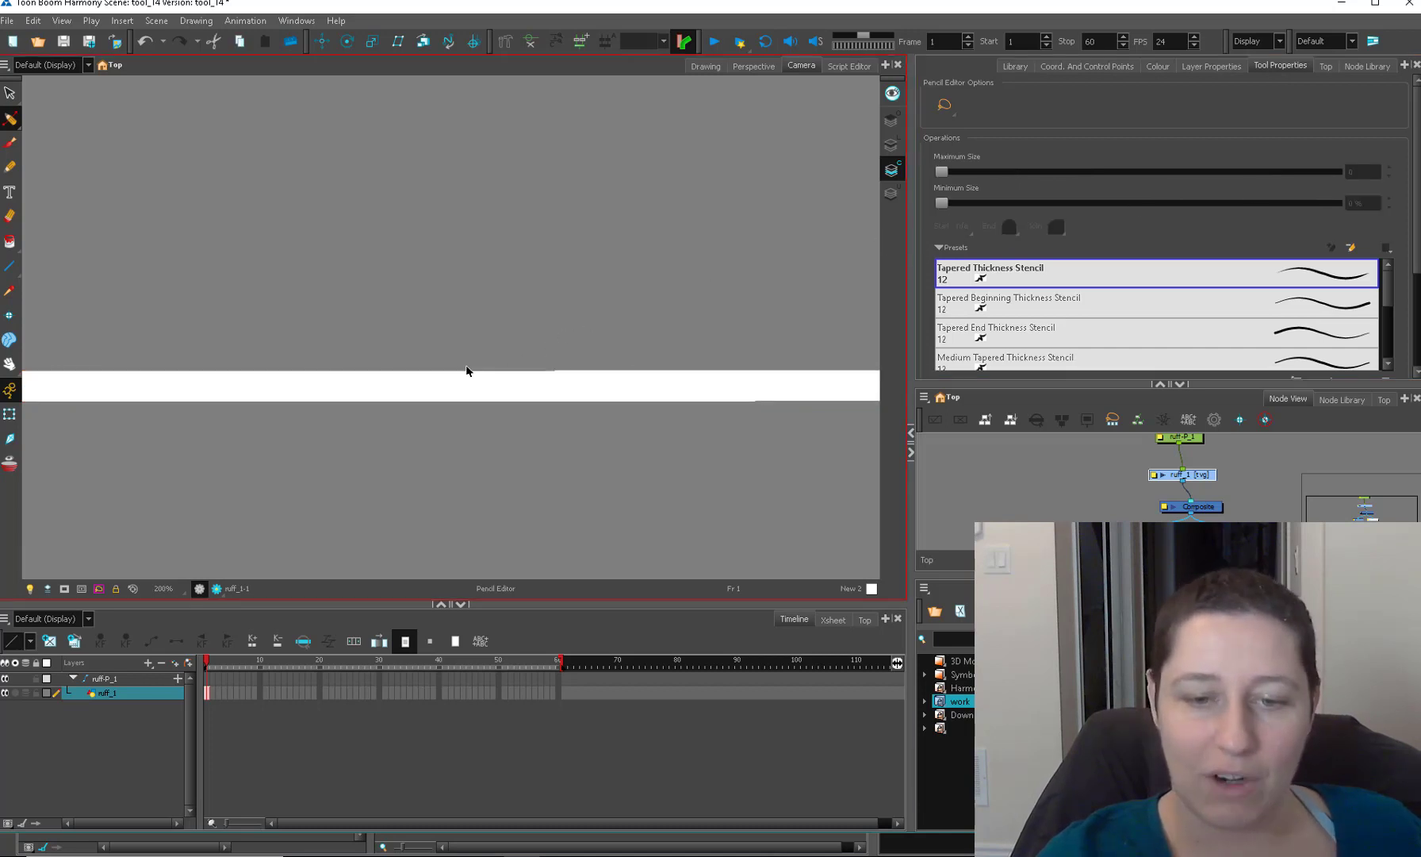
Try nudging the right-hand line's upper contour point at the join, and undo the adjustment.
key(2)
key(2)
drag(471, 354, 609, 344)
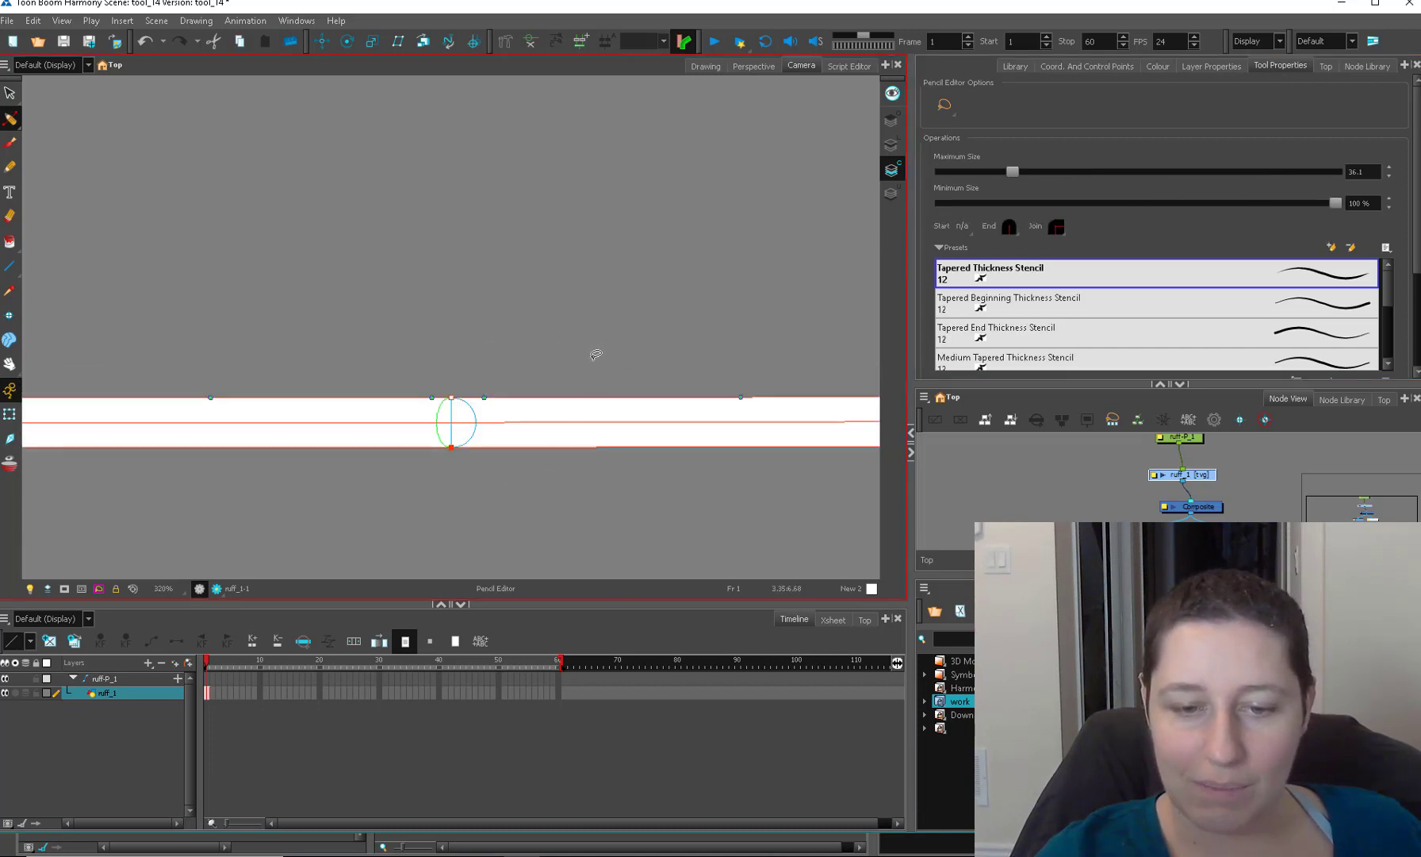
key(2)
key(2)
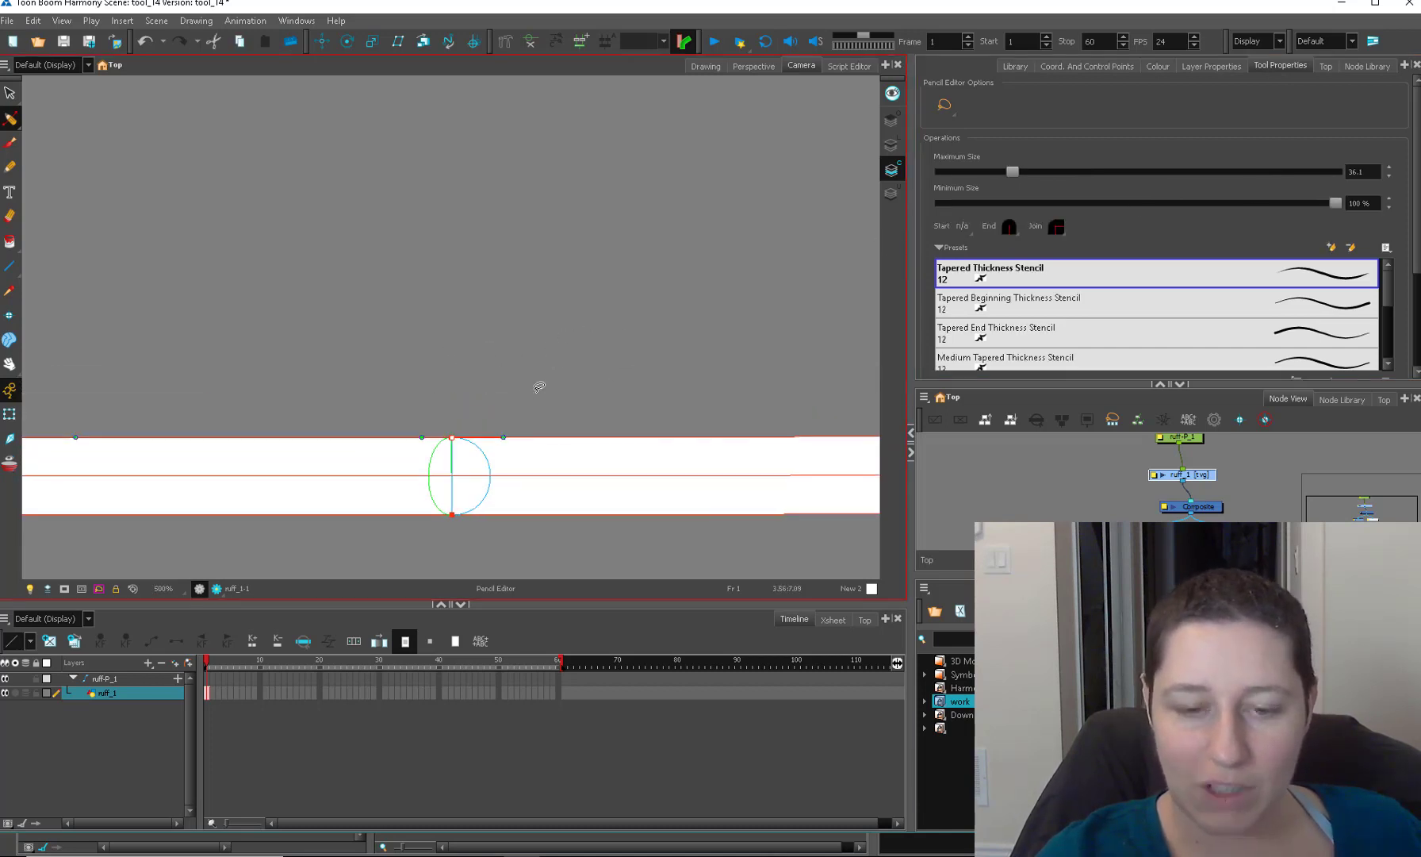
click(488, 407)
drag(452, 438, 456, 406)
key(ctrl+z)
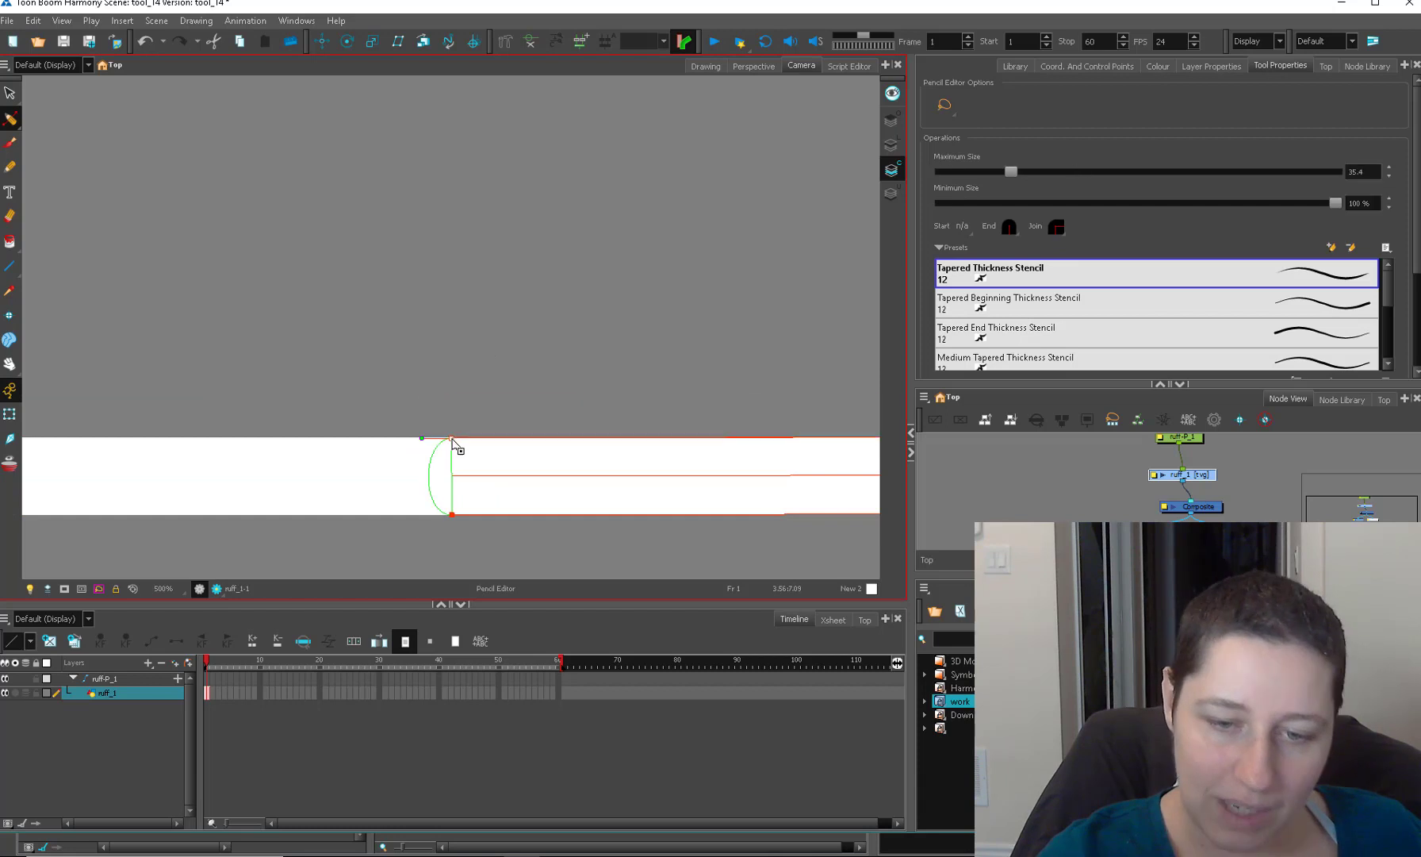
click(495, 403)
key(1)
key(1)
key(1)
key(1)
key(1)
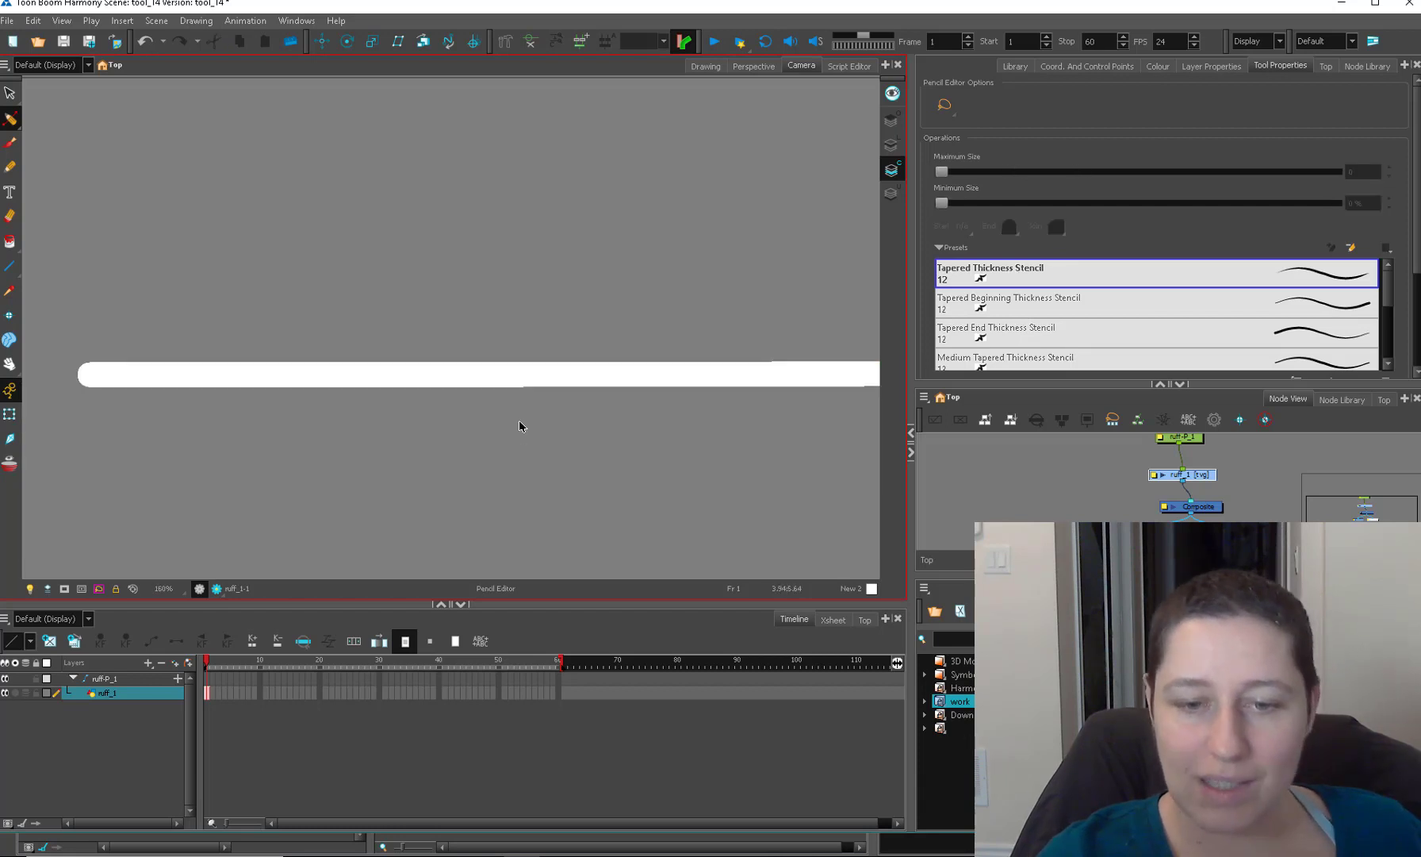
Try moving the joined pencil lines with the Select tool, and undo the move.
click(1305, 165)
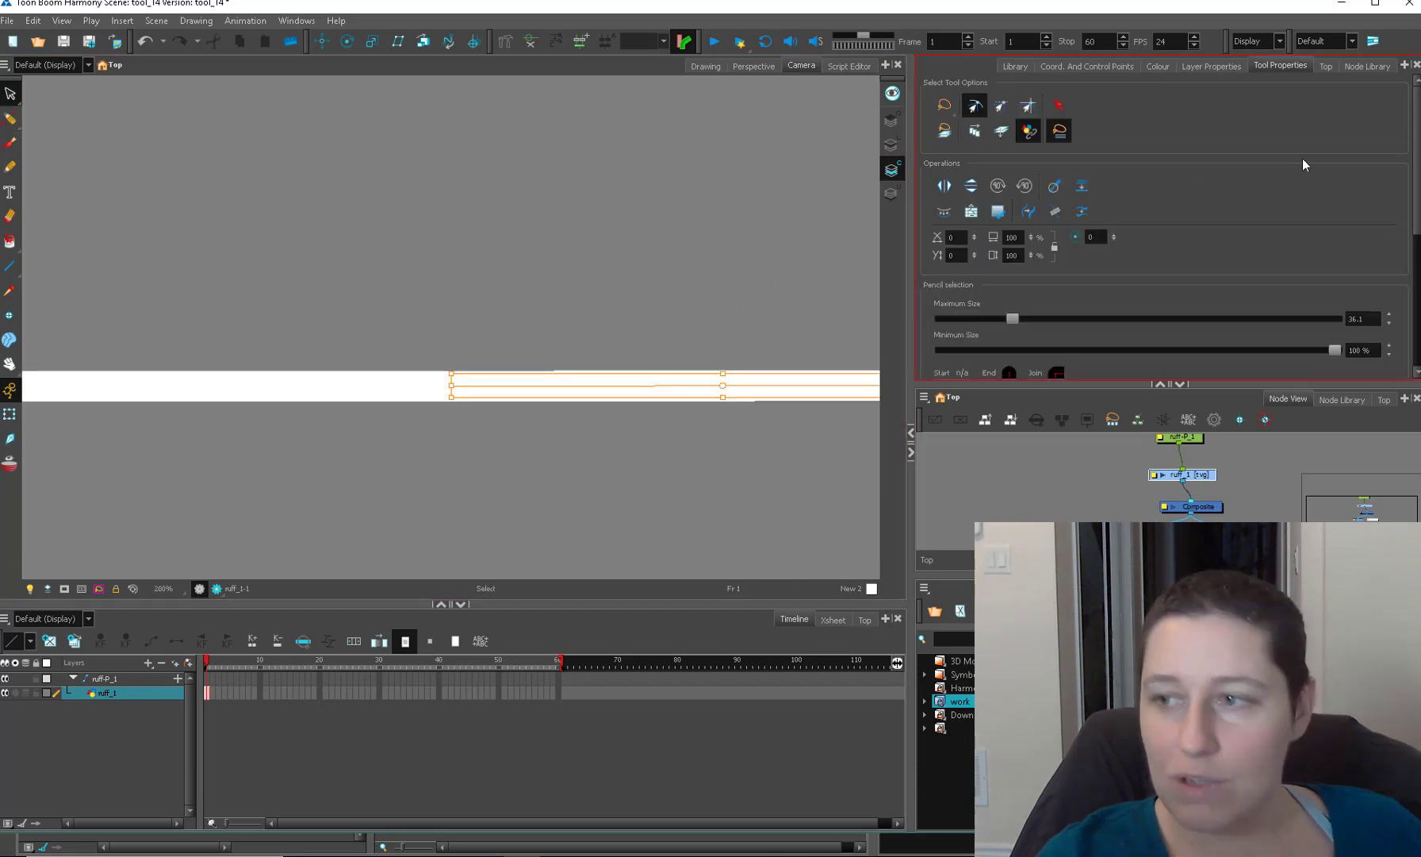
click(603, 383)
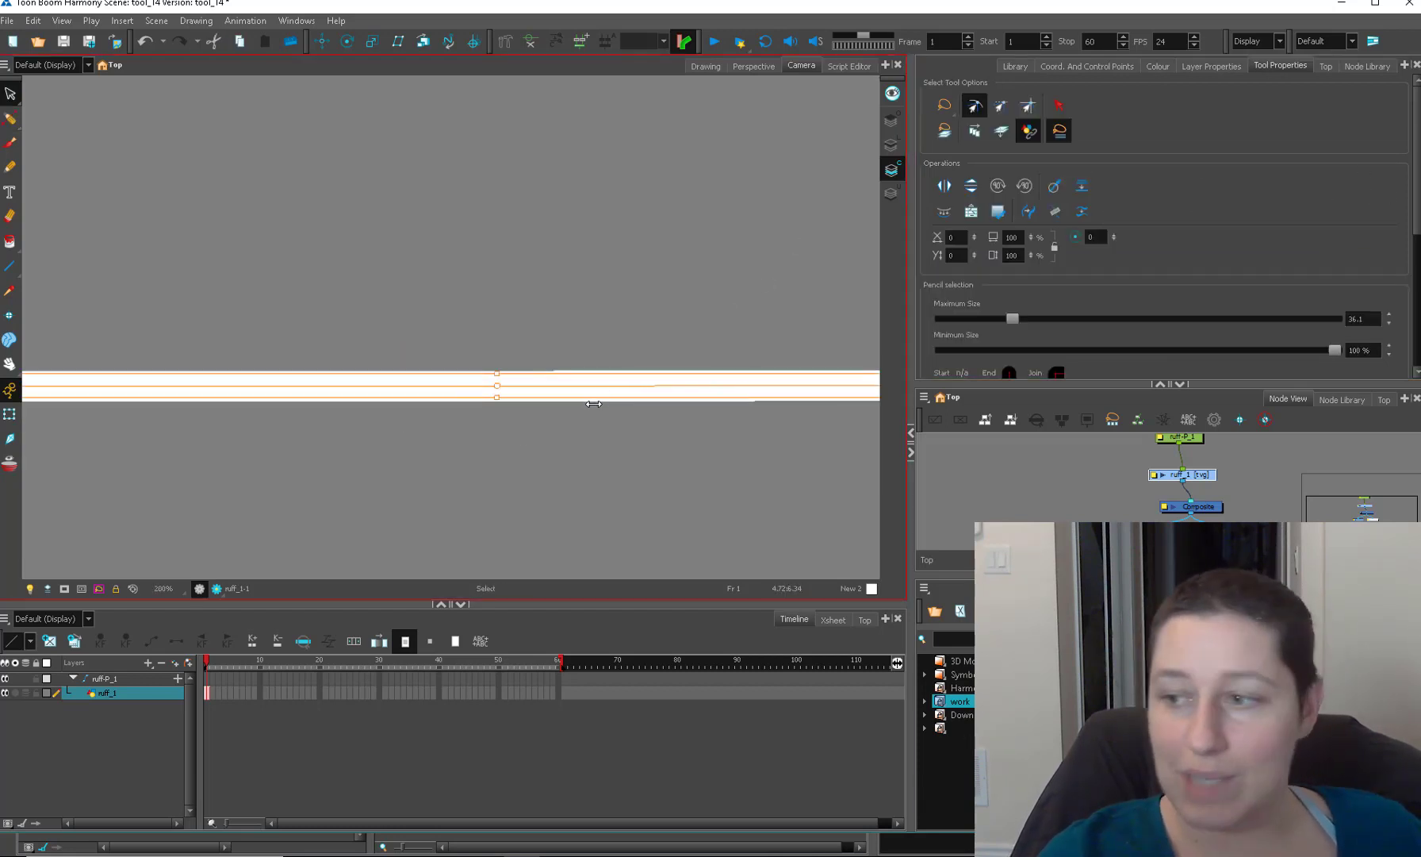
drag(622, 382, 753, 294)
key(ctrl+z)
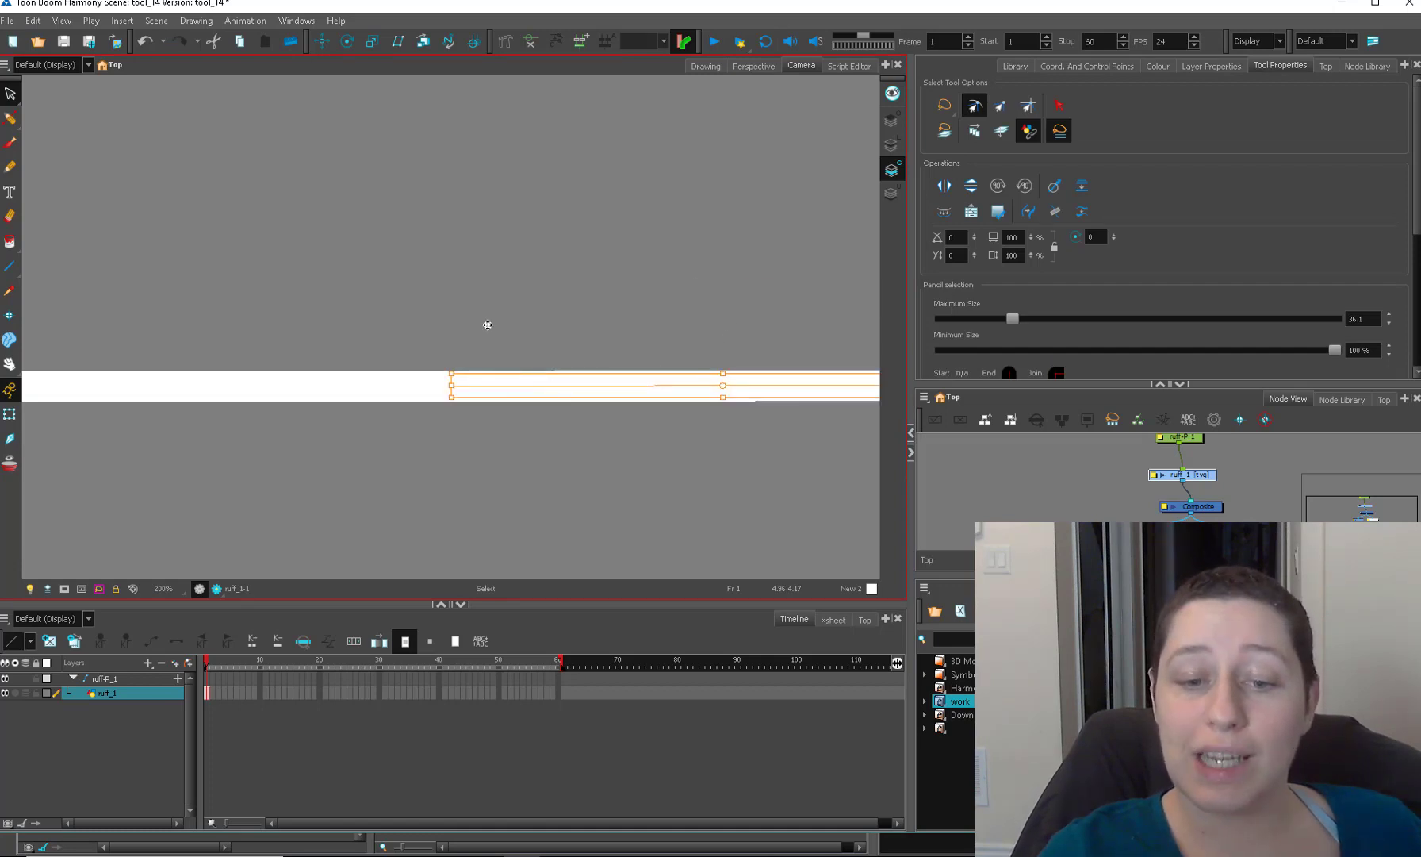
Select both pencil lines and merge them into a single drawing object with Merge Pencil Lines.
key(ctrl+z)
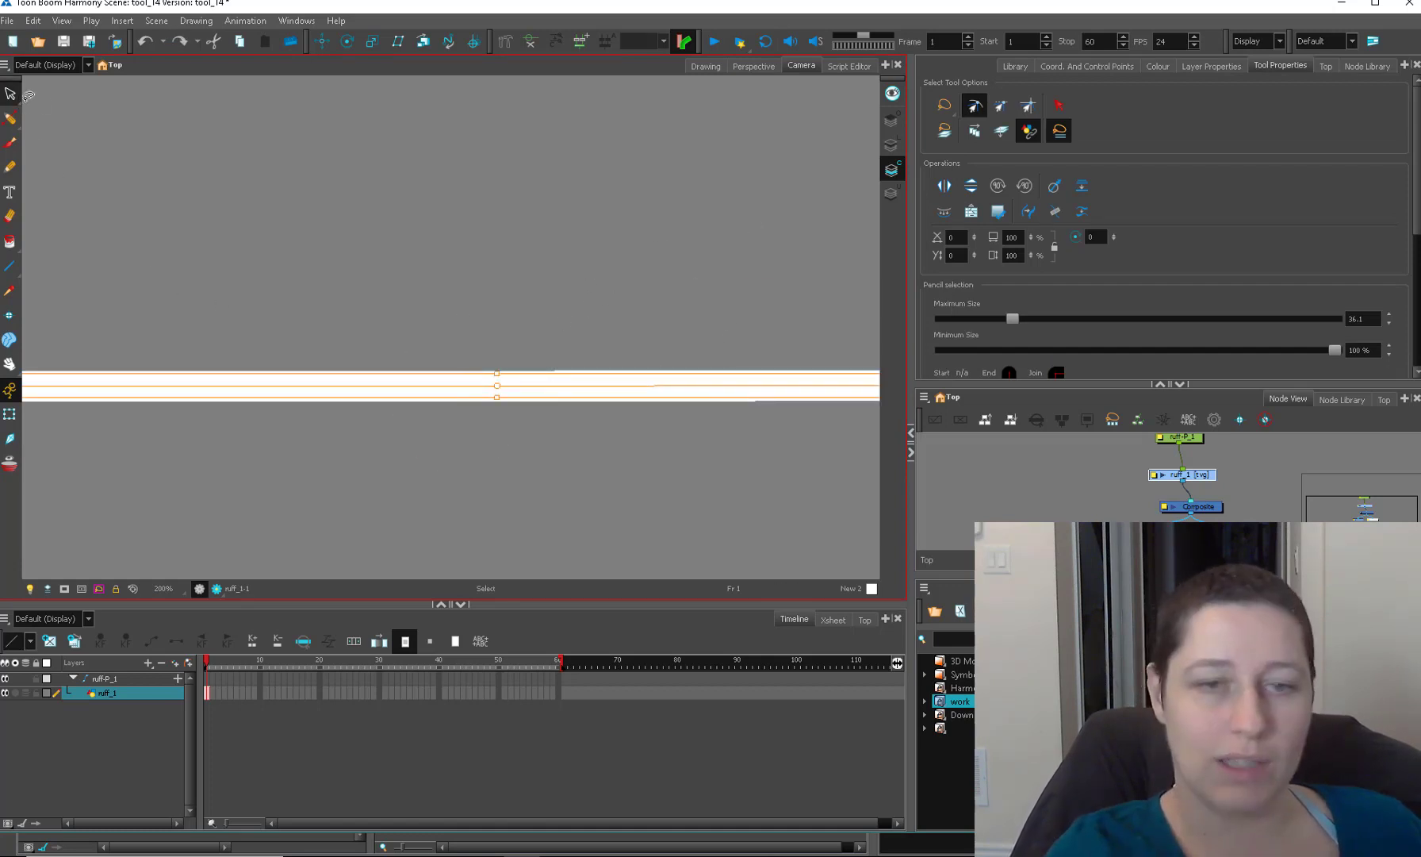
click(1051, 213)
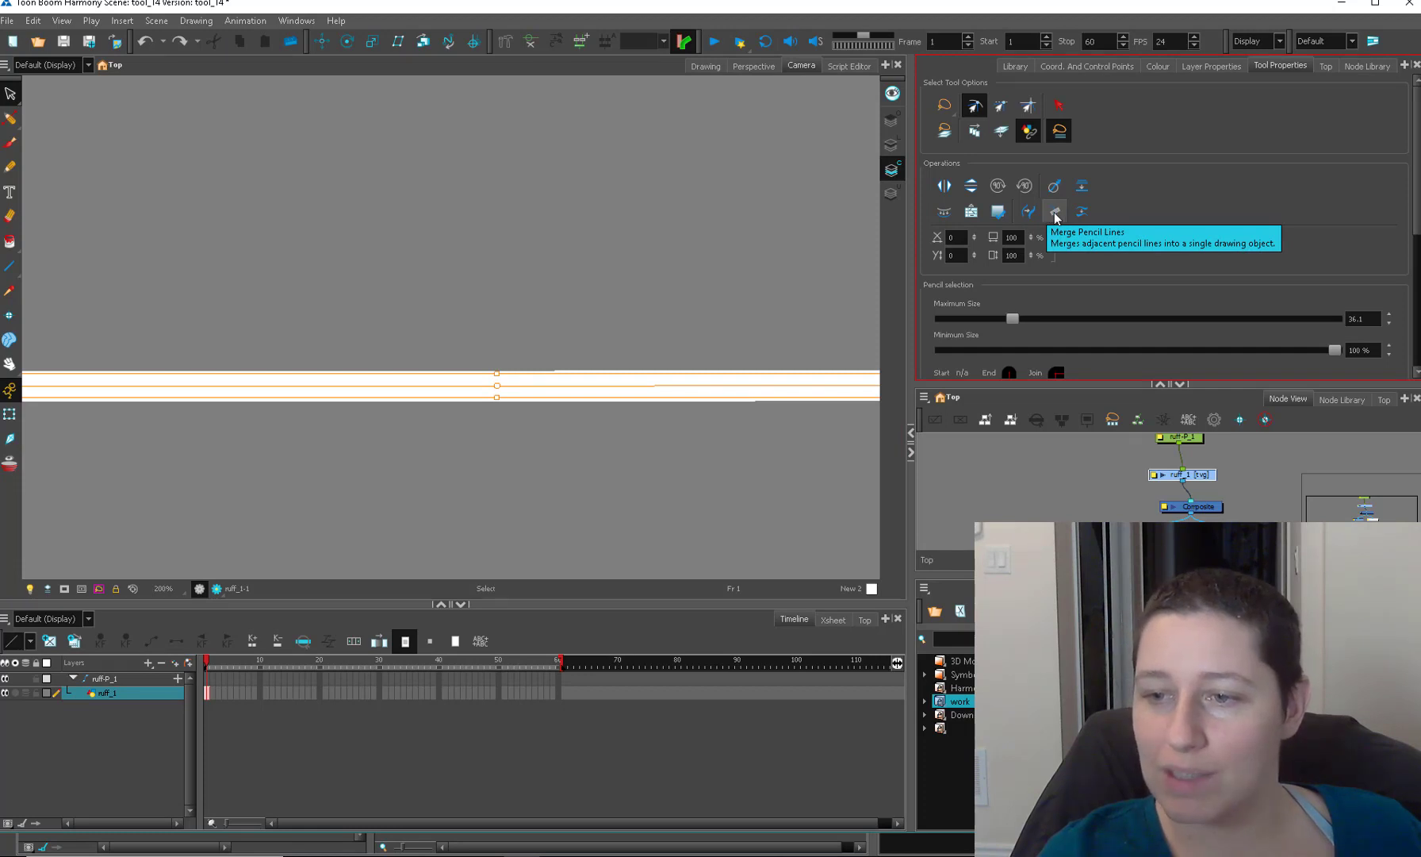
Merge the selected pencil lines, try moving the merged line upward, and undo the changes.
click(1055, 213)
drag(596, 392, 645, 217)
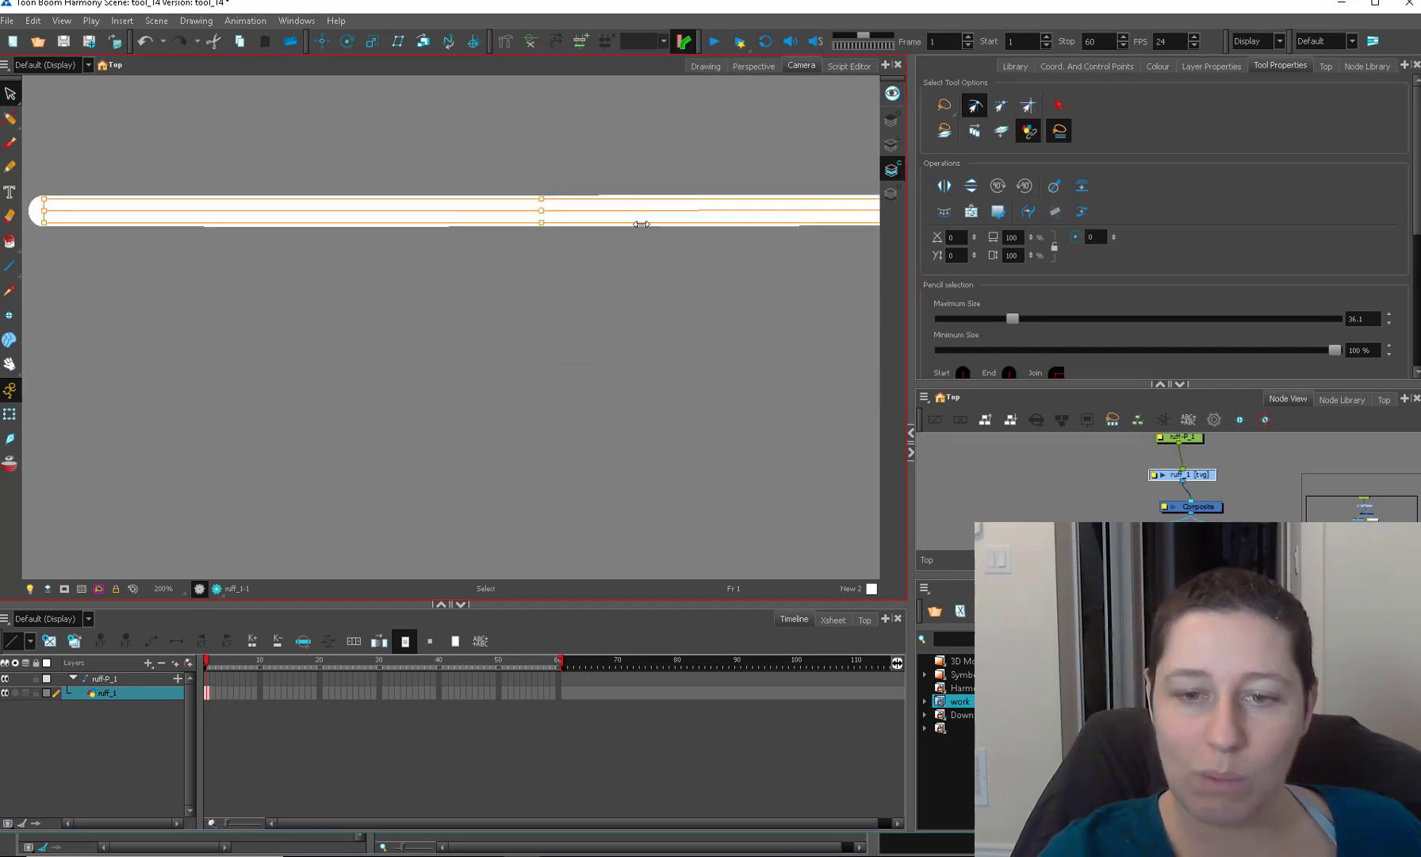
key(ctrl+z)
key(ctrl+z)
click(772, 382)
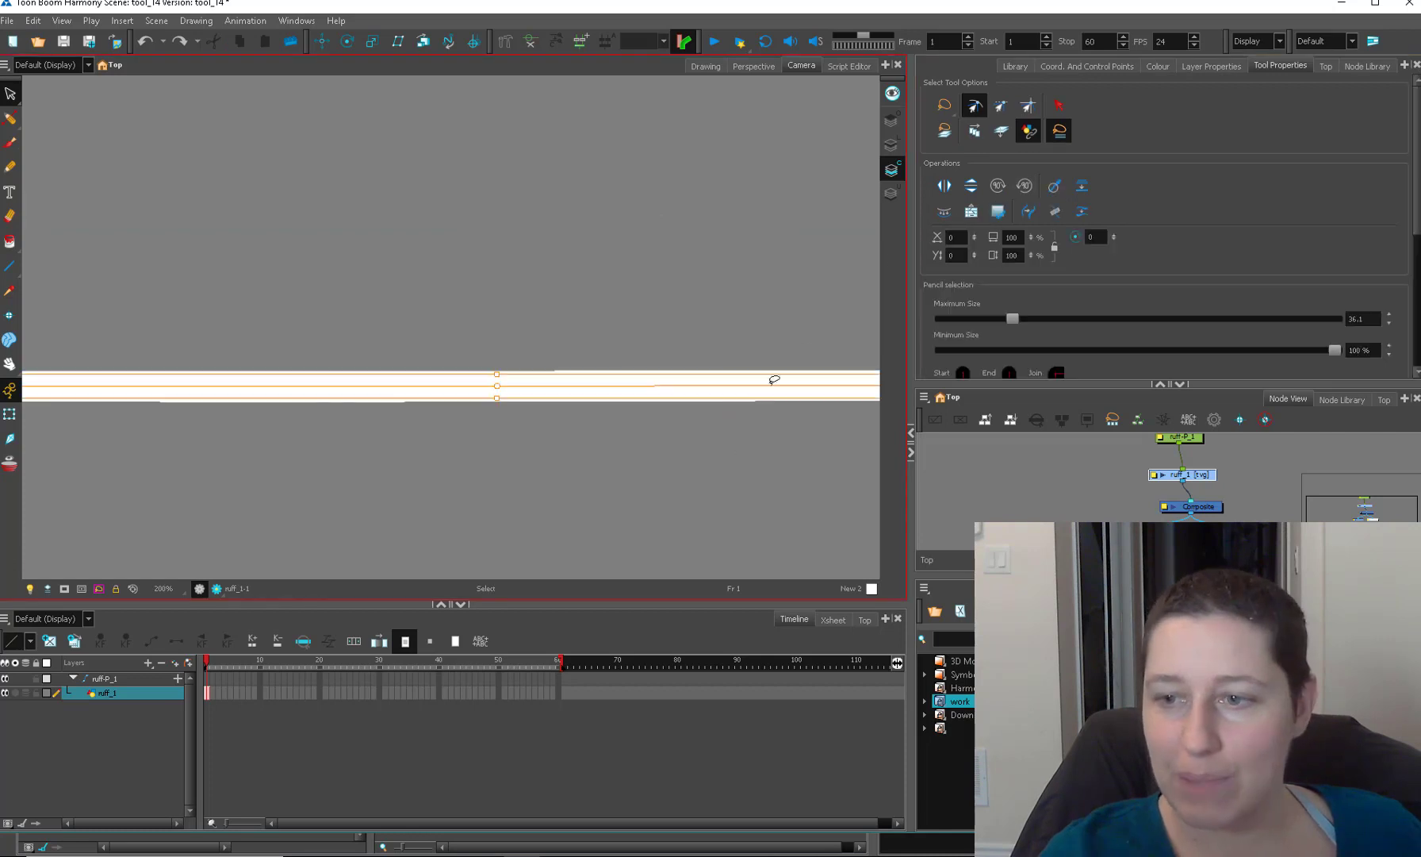
Activate the Pencil tool and set its maximum size to 31.9 and minimum size to 0%.
key(alt+slash)
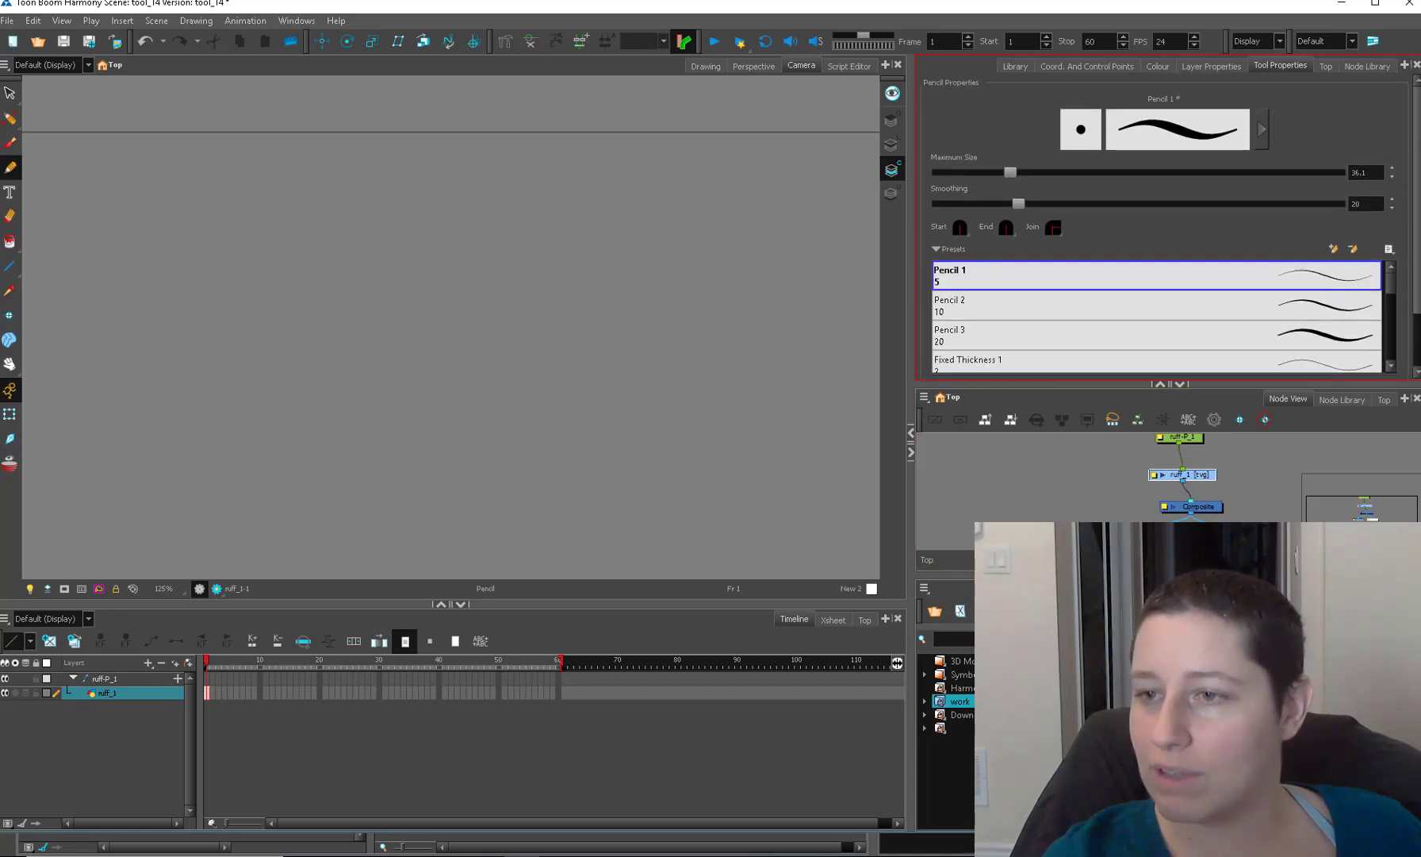
mouse_move(1010, 172)
mouse_down()
mouse_move(977, 173)
mouse_move(1022, 173)
mouse_move(971, 173)
mouse_move(1230, 169)
mouse_move(991, 173)
mouse_up()
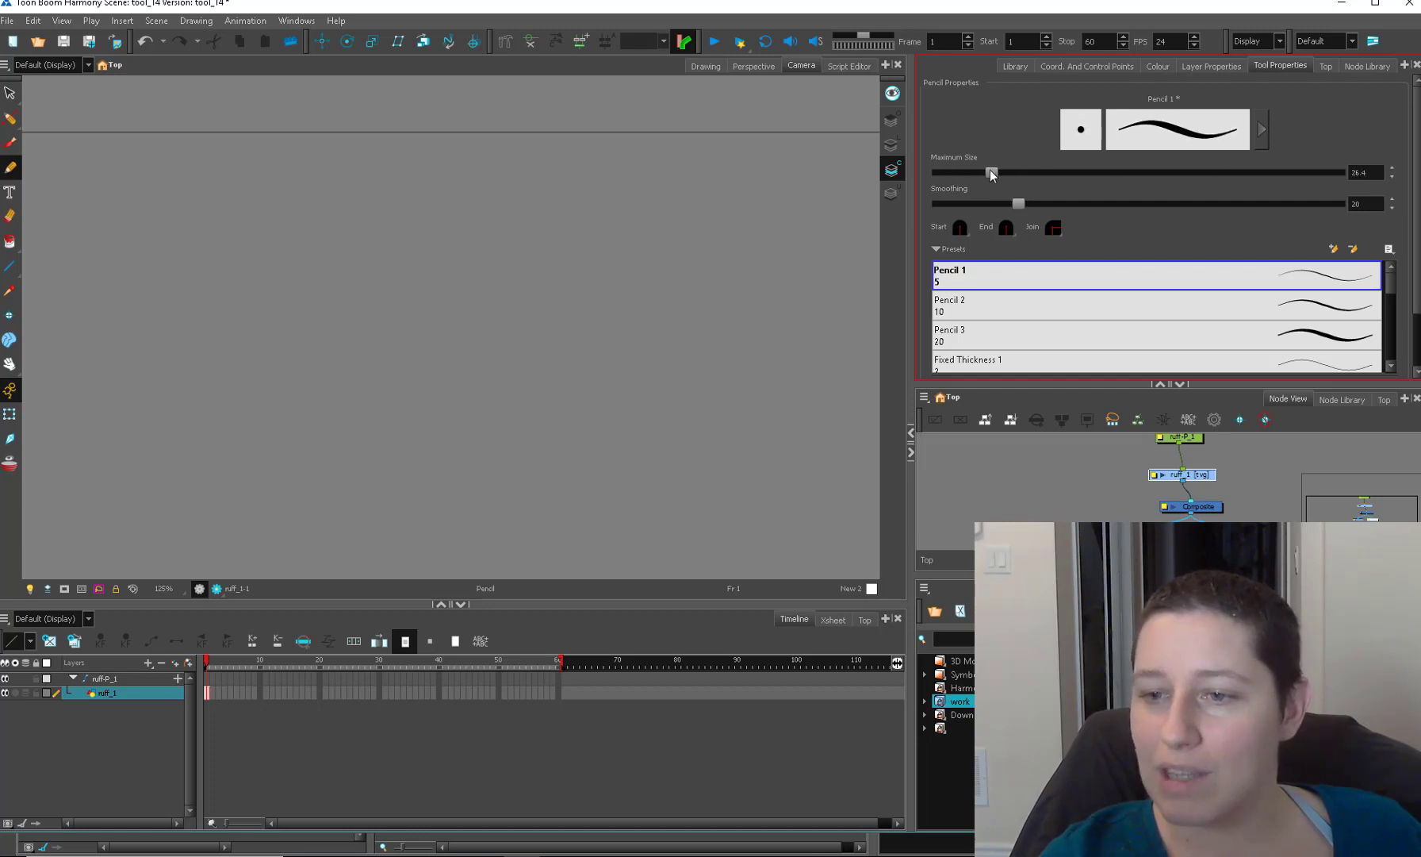
click(1262, 128)
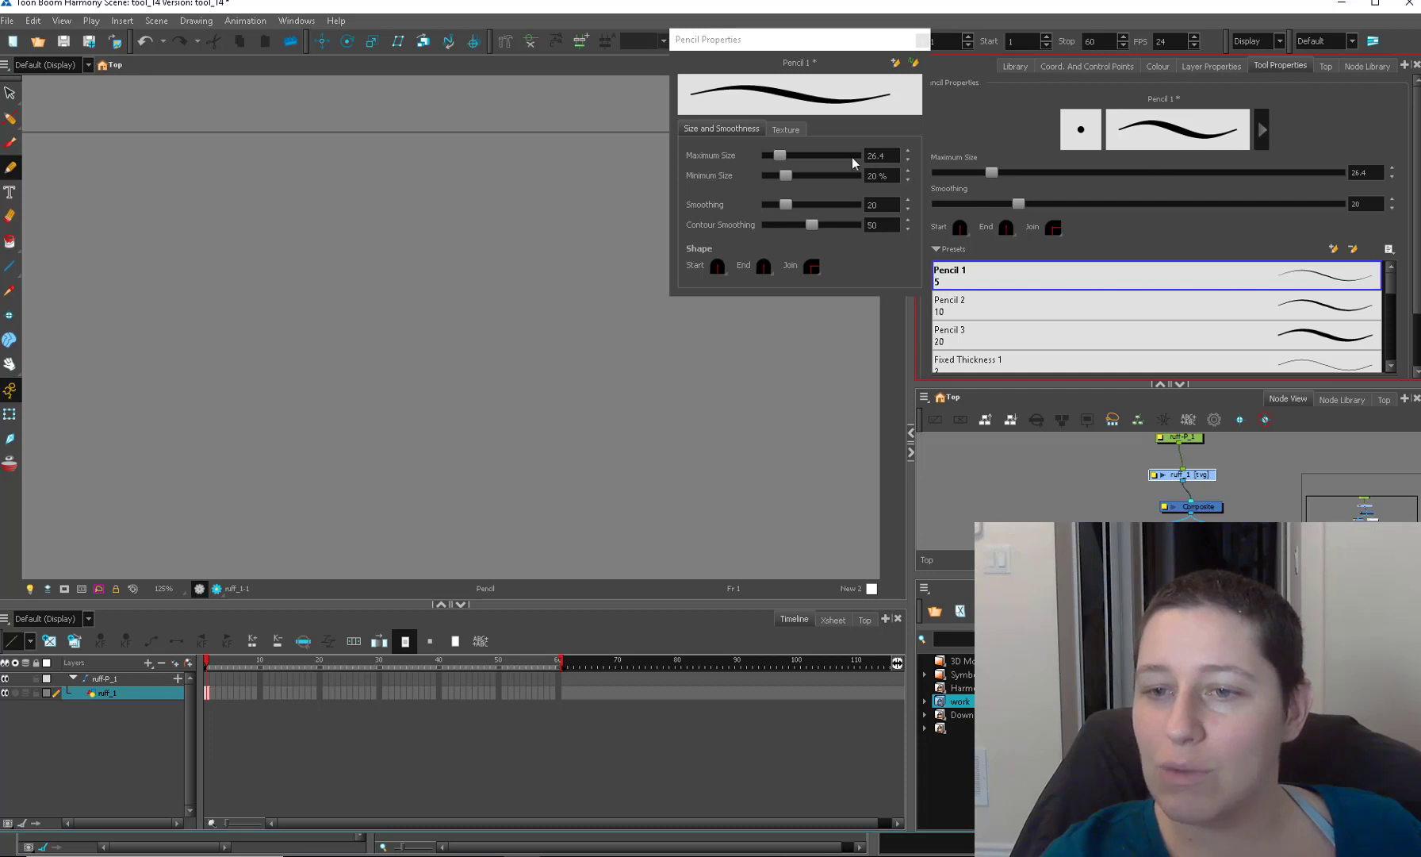
mouse_move(786, 177)
mouse_down()
mouse_move(748, 184)
mouse_move(784, 158)
mouse_up()
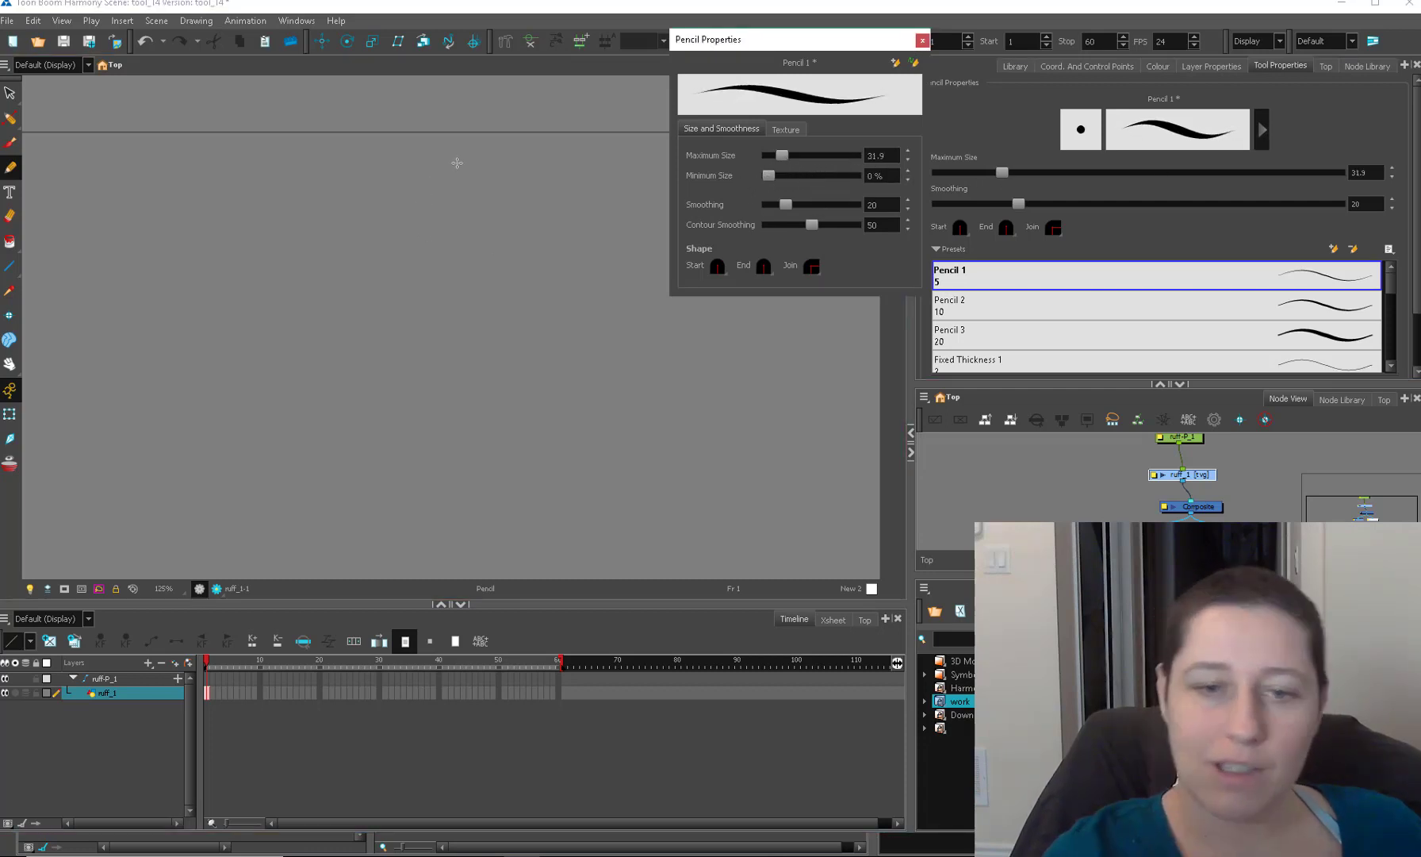
Draw several wavy pencil strokes with varying pen pressure, clearing the canvas between tests.
mouse_move(443, 186)
mouse_down()
mouse_move(387, 320)
mouse_move(566, 414)
mouse_move(734, 463)
mouse_up()
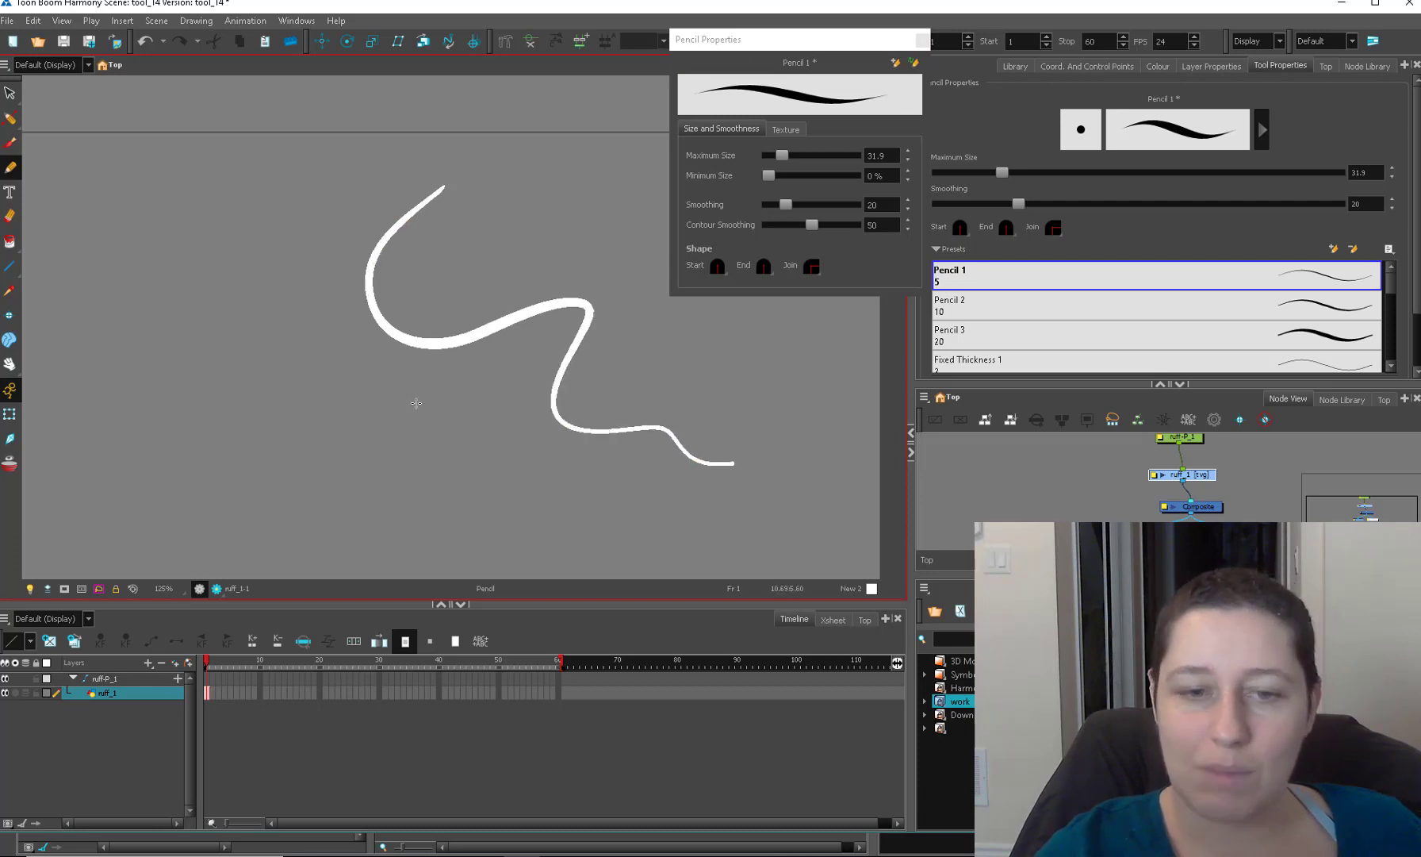
mouse_move(244, 314)
mouse_down()
mouse_move(337, 346)
mouse_move(378, 441)
mouse_move(463, 509)
mouse_move(609, 515)
mouse_move(767, 386)
mouse_up()
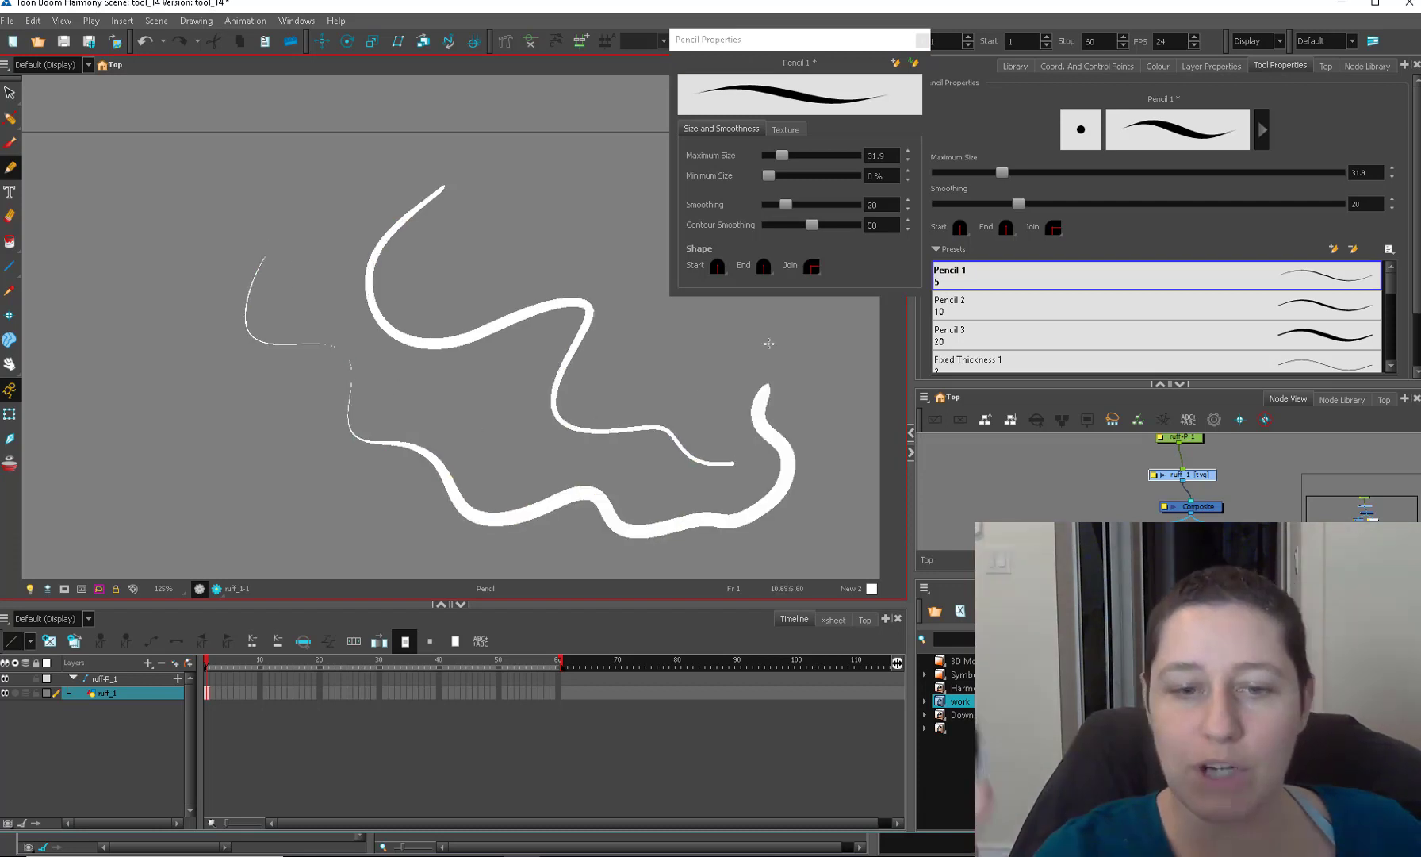
key(ctrl+a)
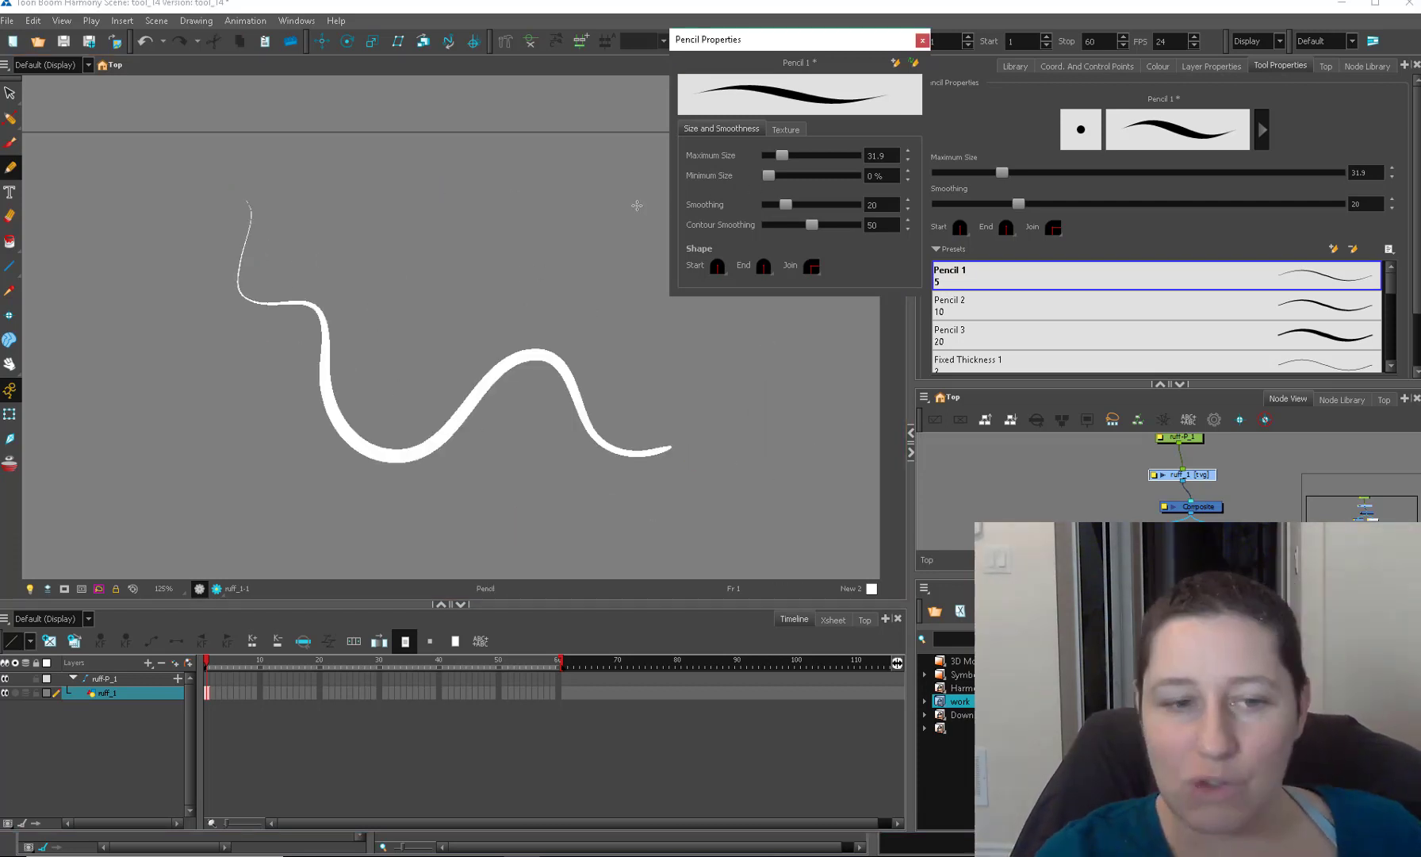
click(248, 200)
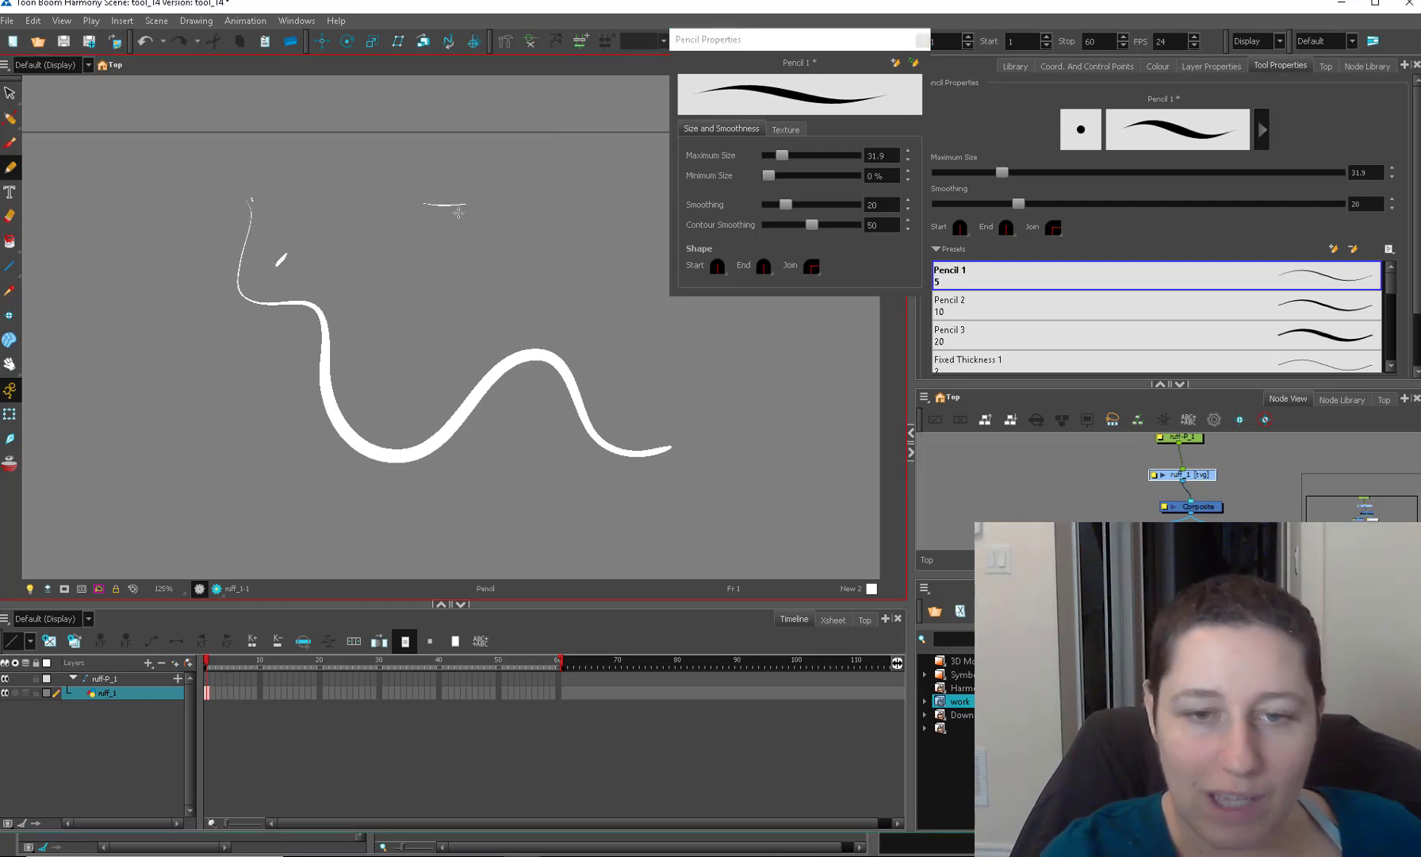
drag(377, 259, 531, 256)
Raise the pencil's minimum size to 58.1%, draw one more wavy stroke, and delete all strokes.
drag(769, 176, 818, 175)
mouse_move(615, 343)
mouse_down()
mouse_move(650, 323)
mouse_move(817, 341)
mouse_up()
key(ctrl+a)
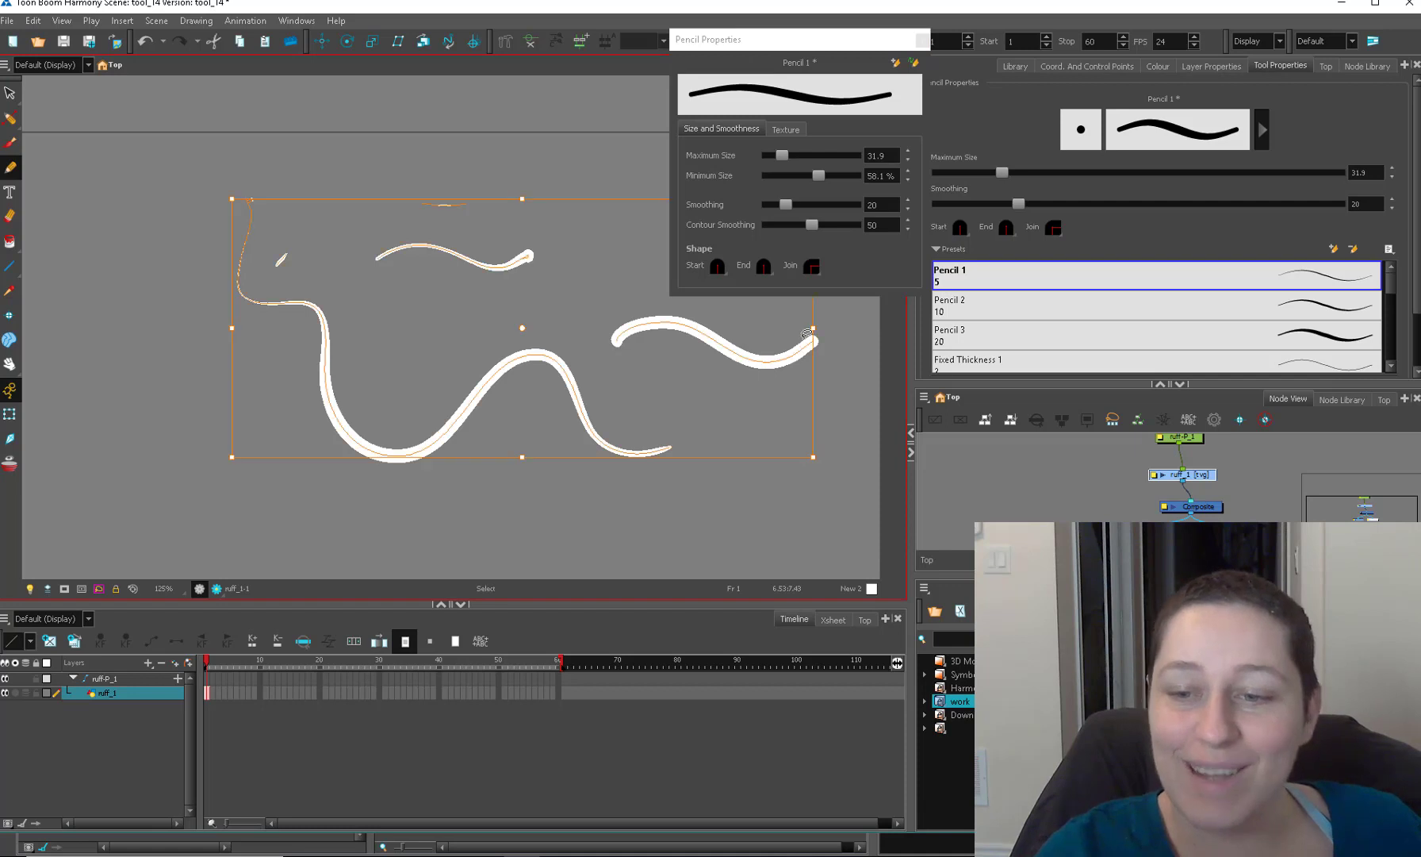
key(Delete)
Test scribbled pencil strokes with minimum size 0% and smoothing 100, and delete them all.
mouse_move(819, 175)
mouse_down()
mouse_move(708, 193)
mouse_move(904, 202)
mouse_up()
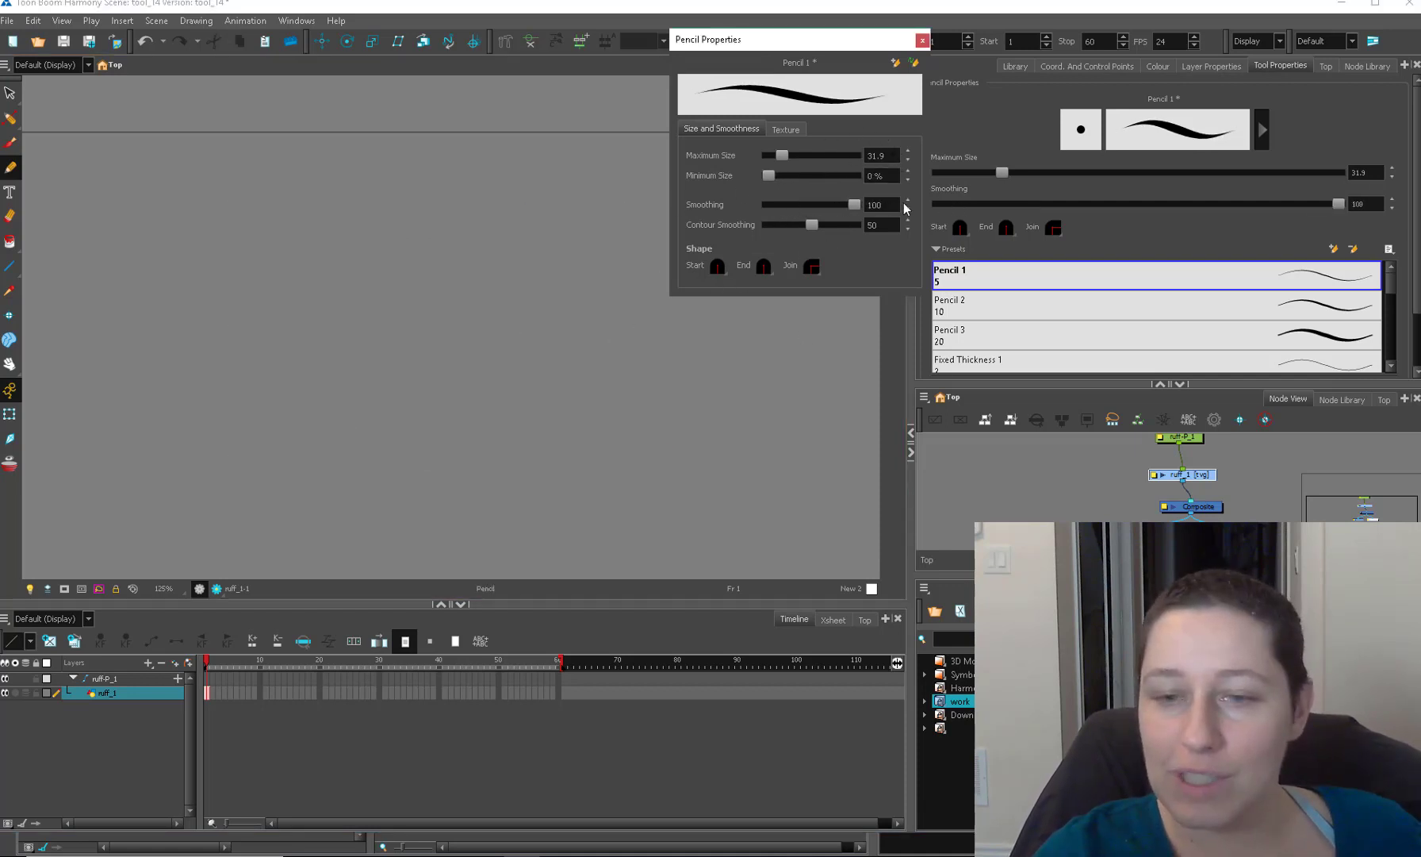
mouse_move(222, 304)
mouse_down()
mouse_move(250, 311)
mouse_move(318, 379)
mouse_move(414, 357)
mouse_move(464, 322)
mouse_move(488, 279)
mouse_move(587, 347)
mouse_move(632, 301)
mouse_move(631, 353)
mouse_up()
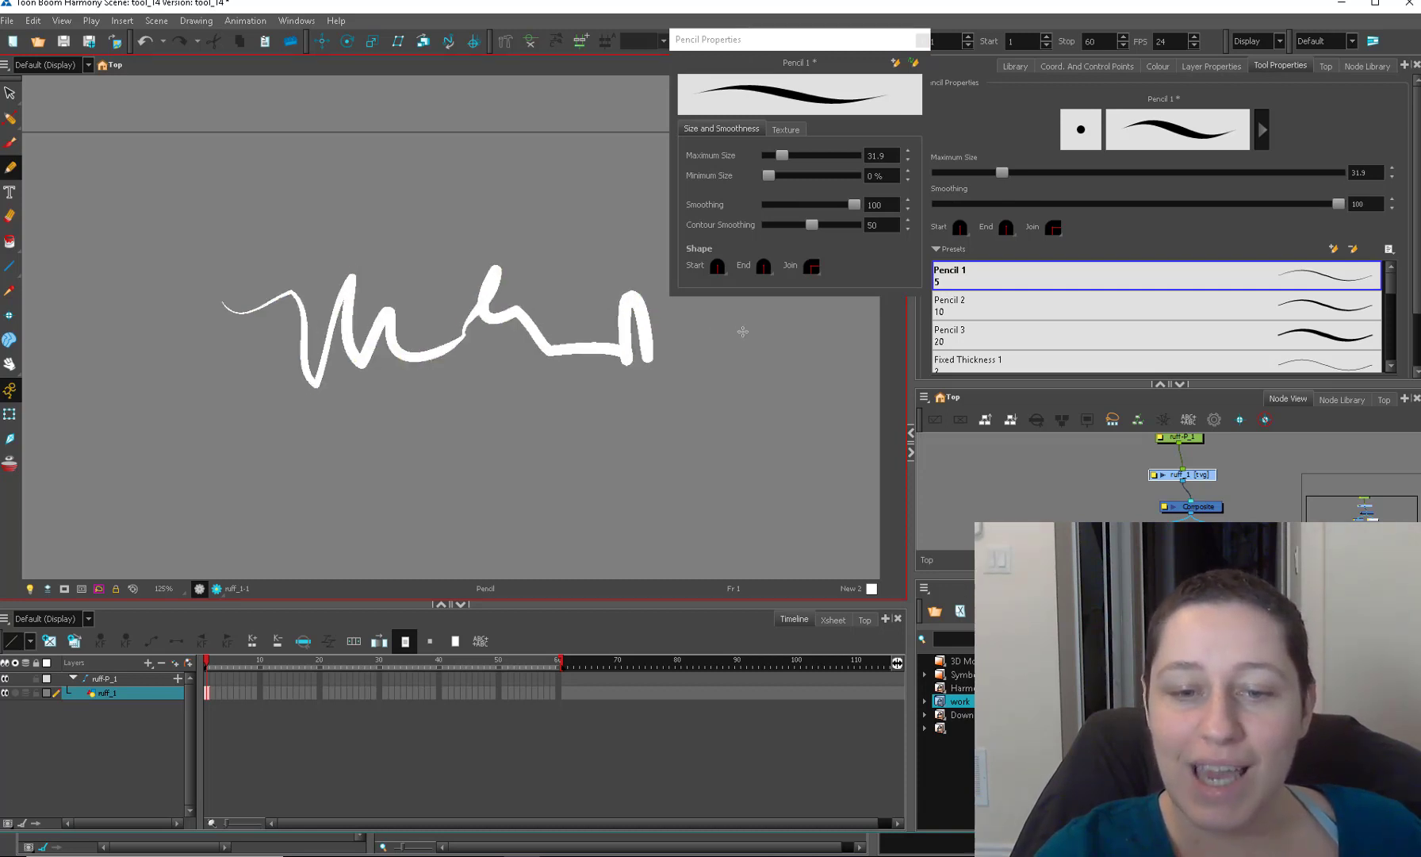
mouse_move(309, 442)
mouse_down()
mouse_move(384, 476)
mouse_move(458, 497)
mouse_move(515, 451)
mouse_move(583, 483)
mouse_up()
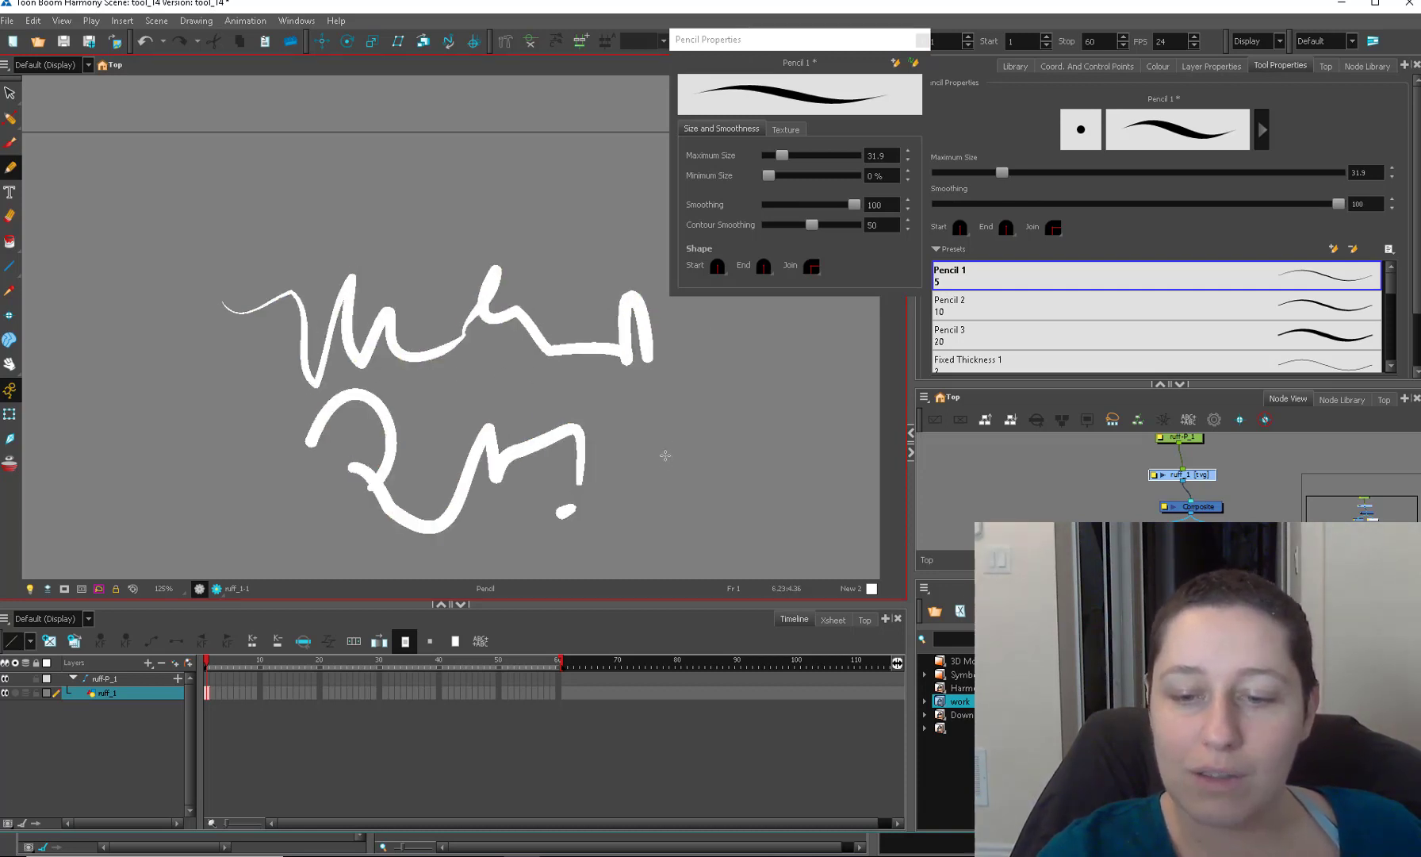
mouse_move(665, 455)
mouse_down()
mouse_move(749, 407)
mouse_move(842, 396)
mouse_up()
key(ctrl+a)
key(Delete)
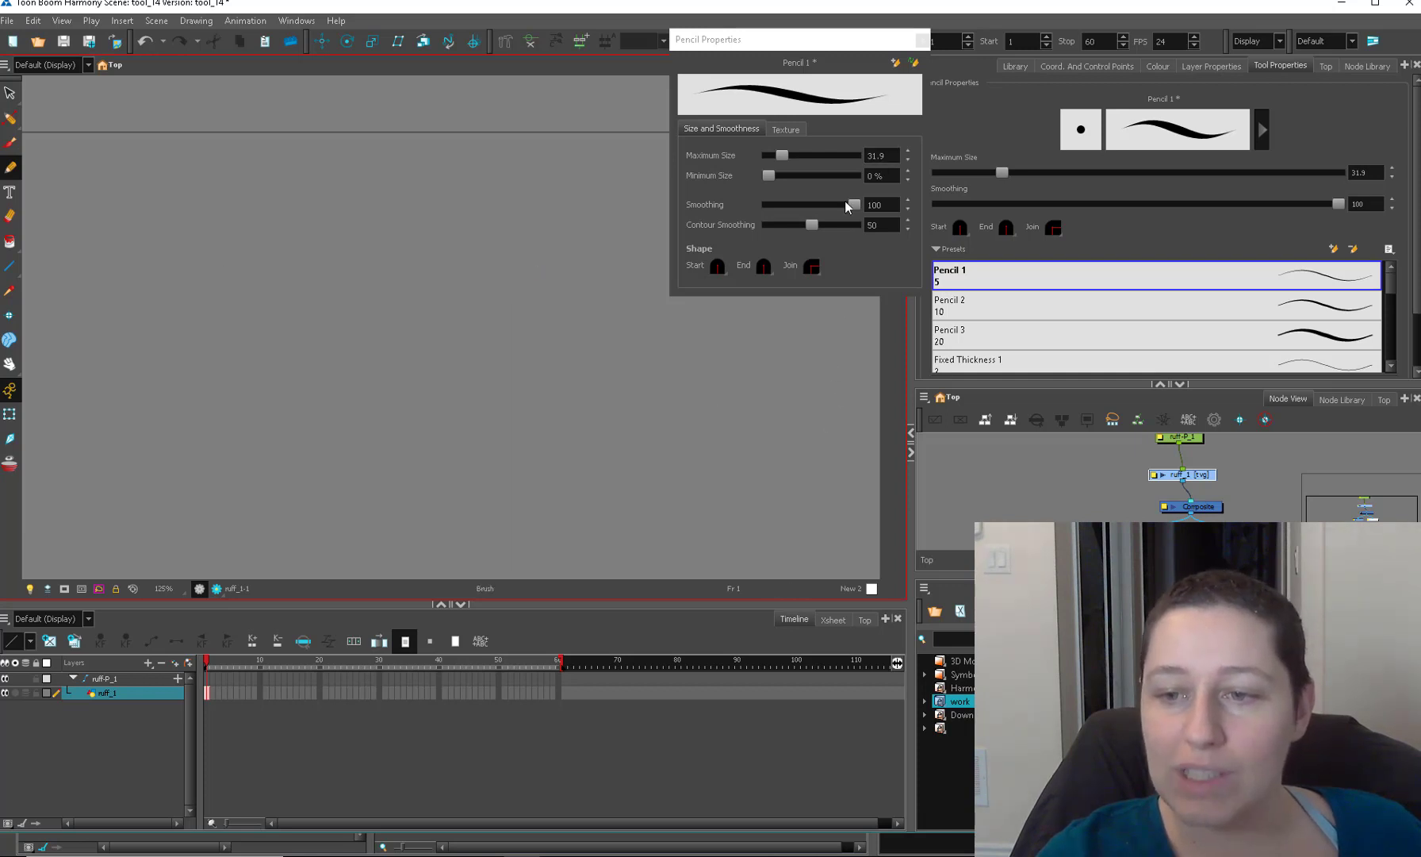
Set smoothing to 7.7, draw a wavy pencil stroke, and display its points with the Contour Editor.
drag(845, 202, 773, 212)
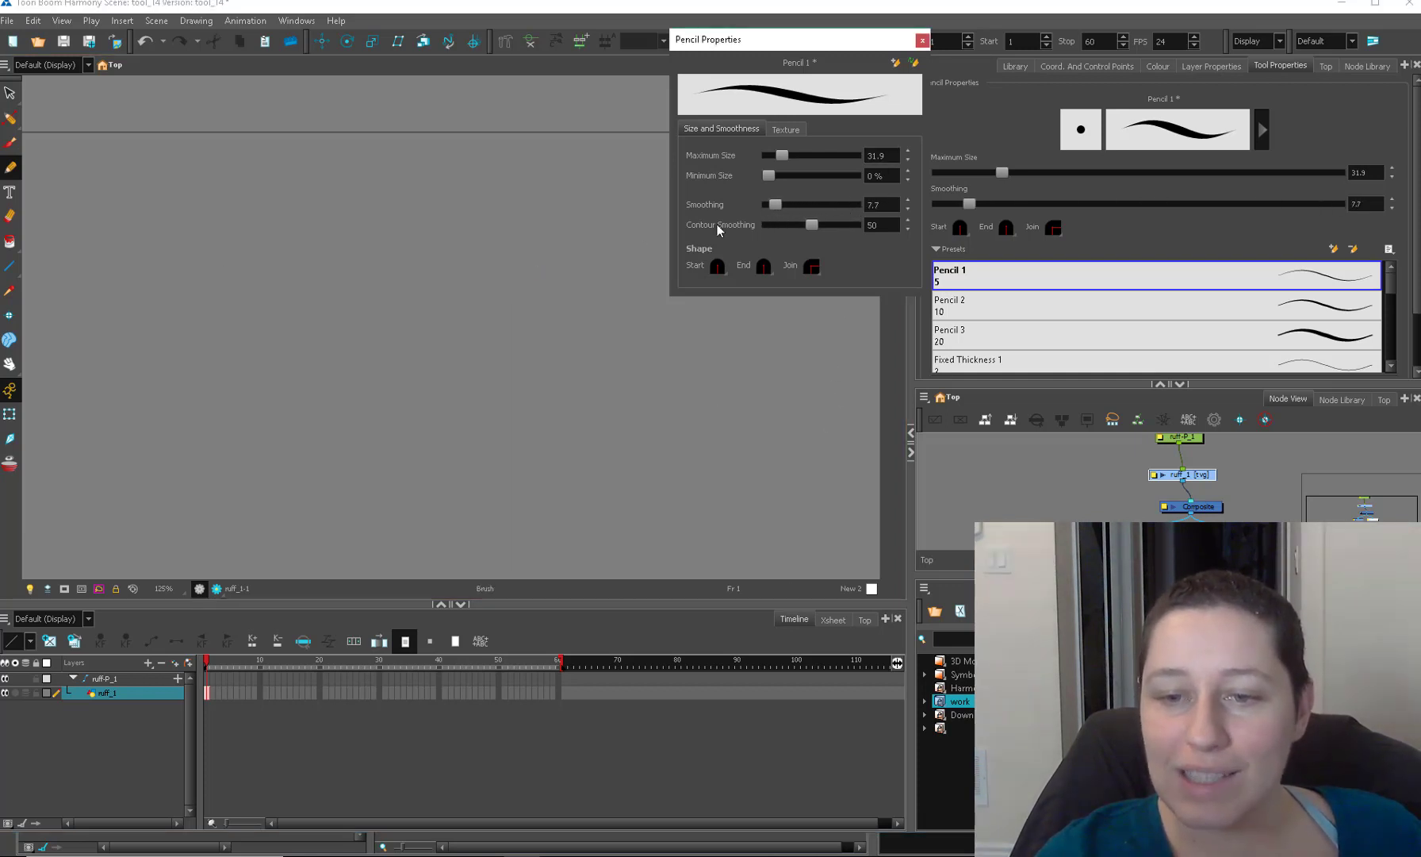
mouse_move(359, 349)
mouse_down()
mouse_move(420, 327)
mouse_move(644, 355)
mouse_up()
key(alt+q)
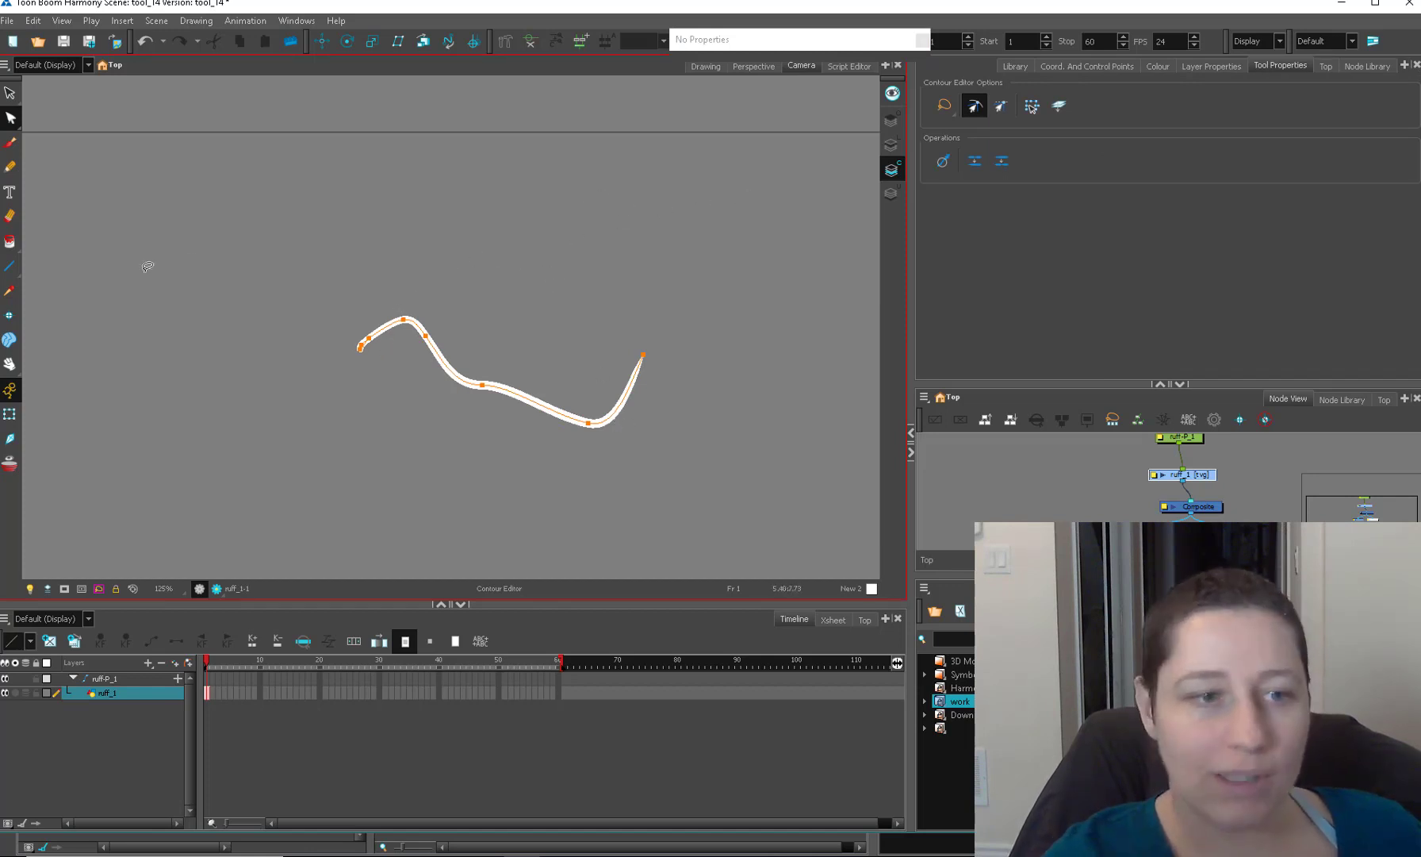
Draw wavy and zigzag pencil strokes with contour smoothing 100, and a comparison zigzag with contour smoothing 0.
click(10, 167)
drag(821, 224, 856, 225)
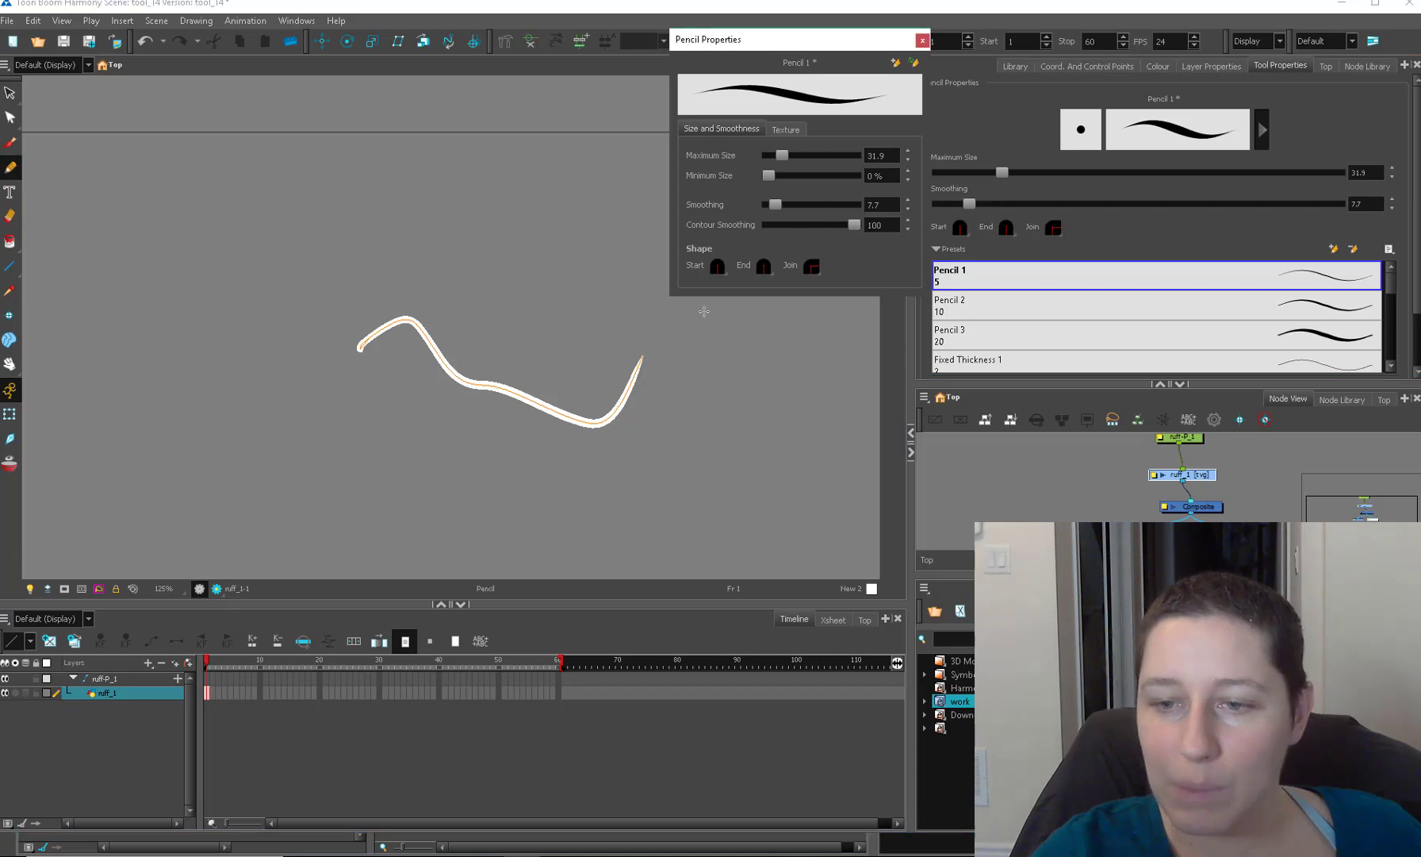
drag(524, 480, 861, 357)
drag(595, 491, 714, 494)
mouse_move(199, 139)
mouse_down()
mouse_move(425, 155)
mouse_move(601, 197)
mouse_up()
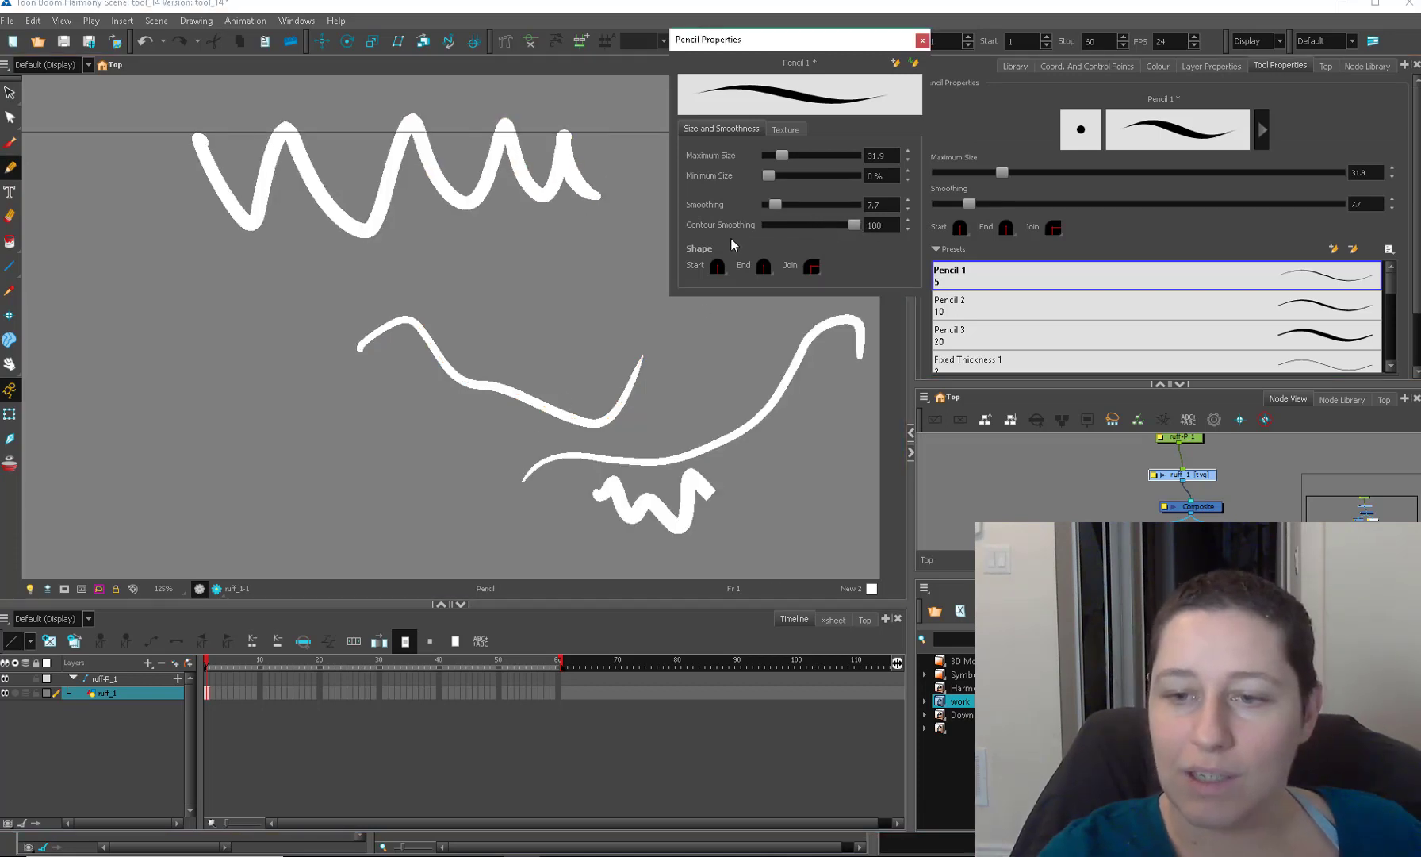
drag(793, 226, 764, 225)
drag(222, 270, 639, 282)
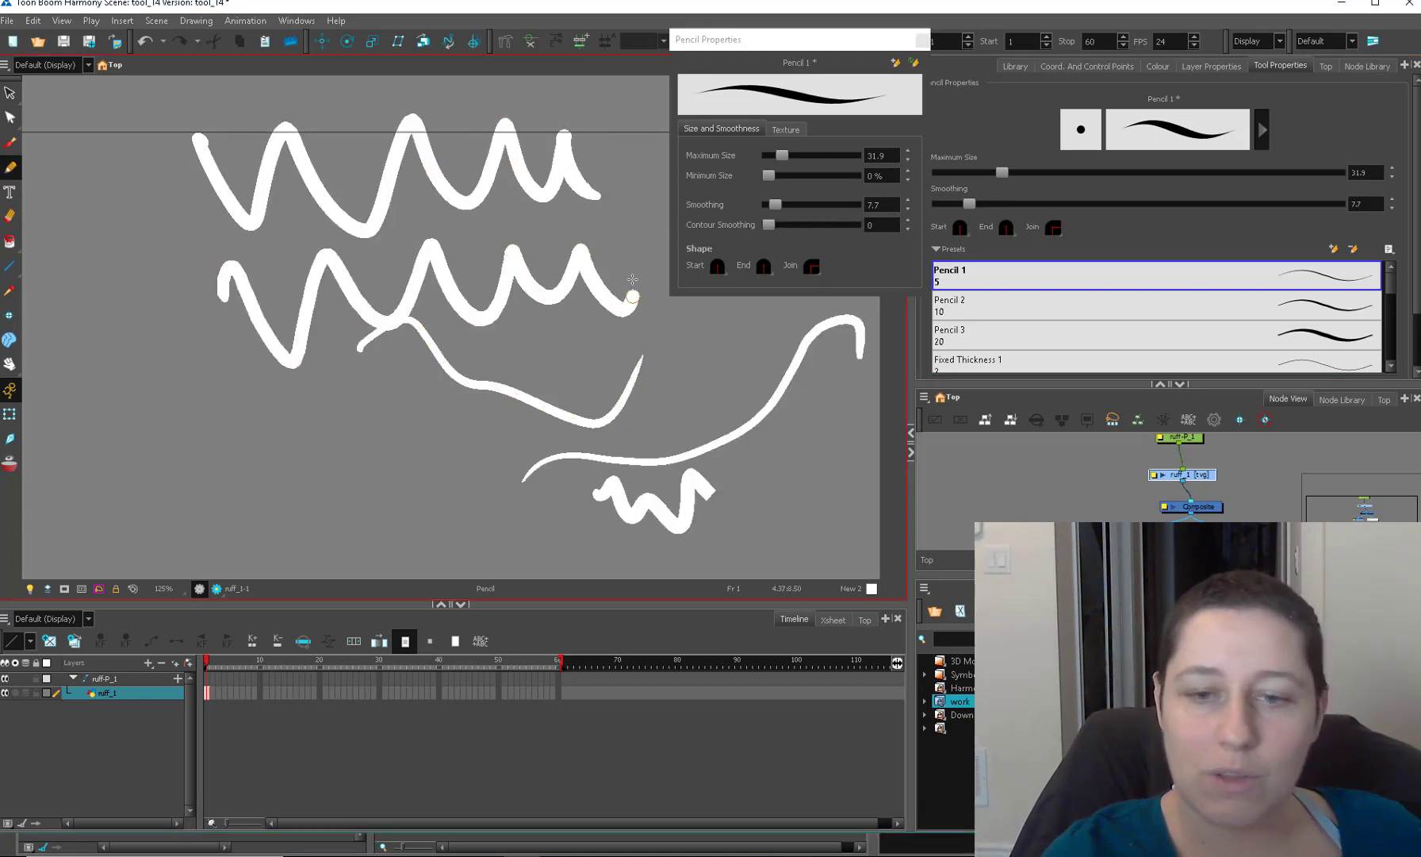
Compare the control points of the two large zigzag strokes with the Contour Editor, and clear the drawing.
key(alt+q)
mouse_move(494, 172)
mouse_down()
mouse_move(478, 251)
mouse_move(533, 376)
mouse_up()
key(2)
key(2)
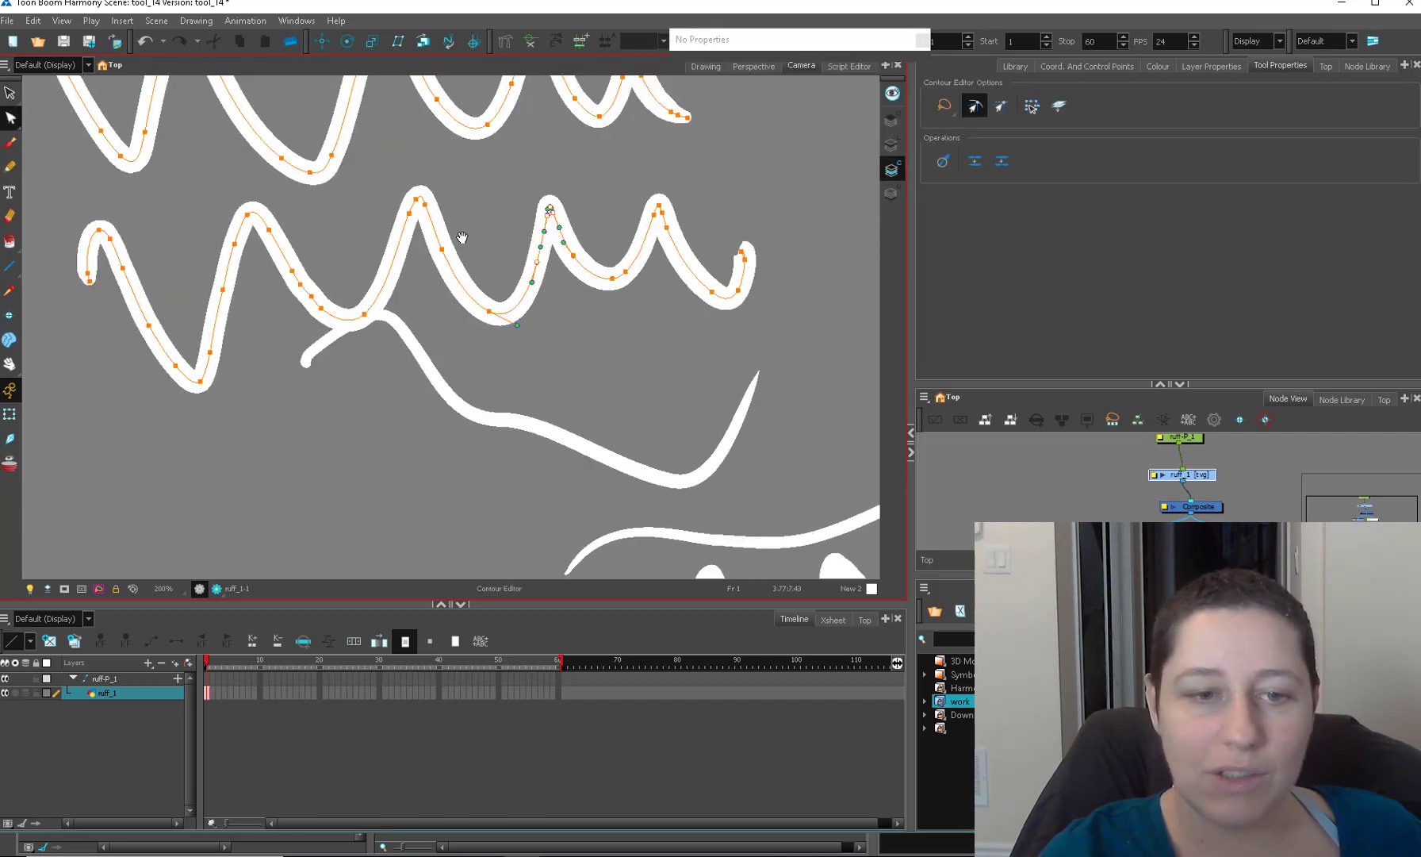
drag(355, 207, 455, 326)
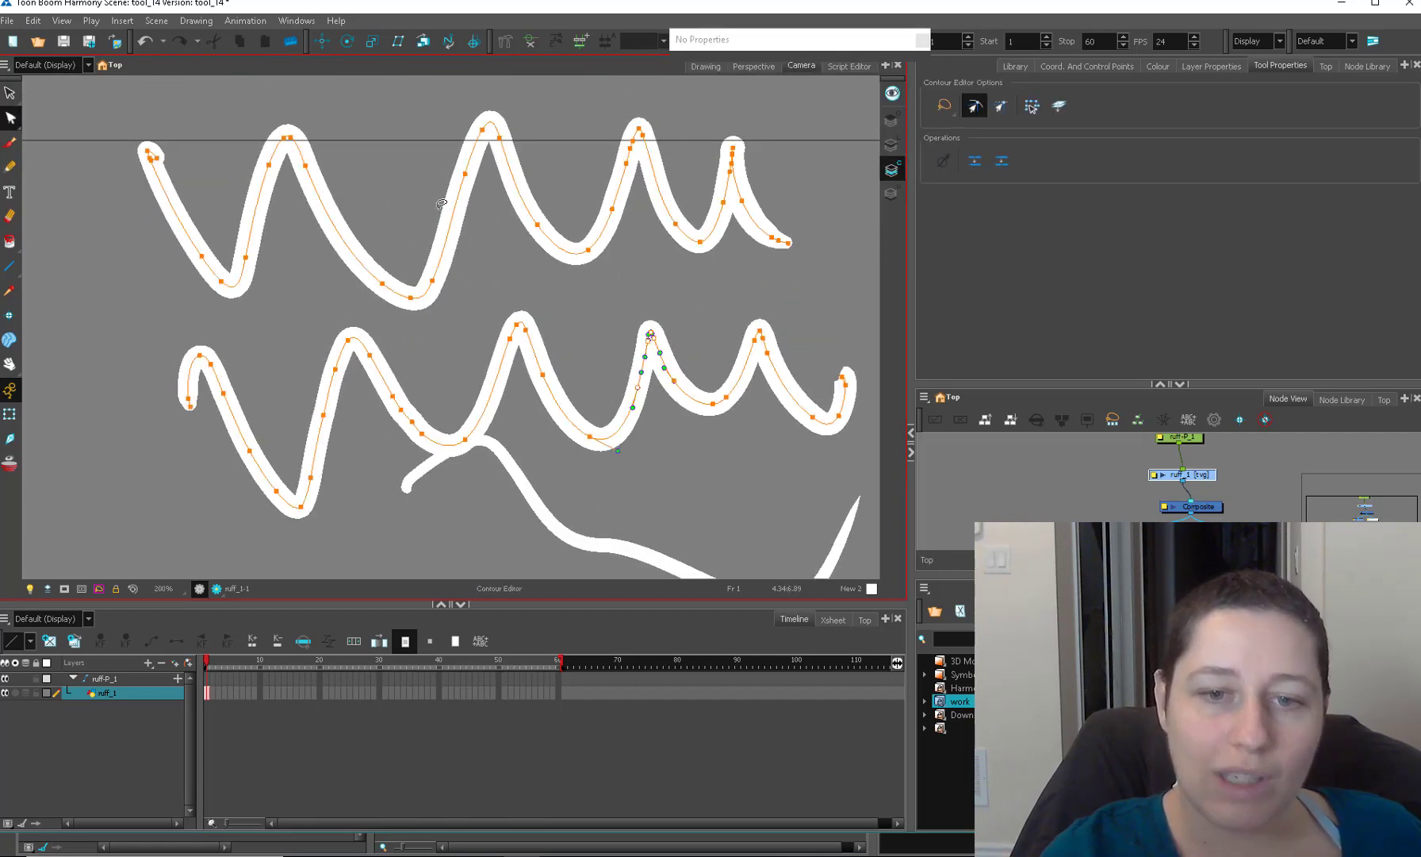
key(1)
key(1)
drag(749, 276, 651, 220)
key(alt+s)
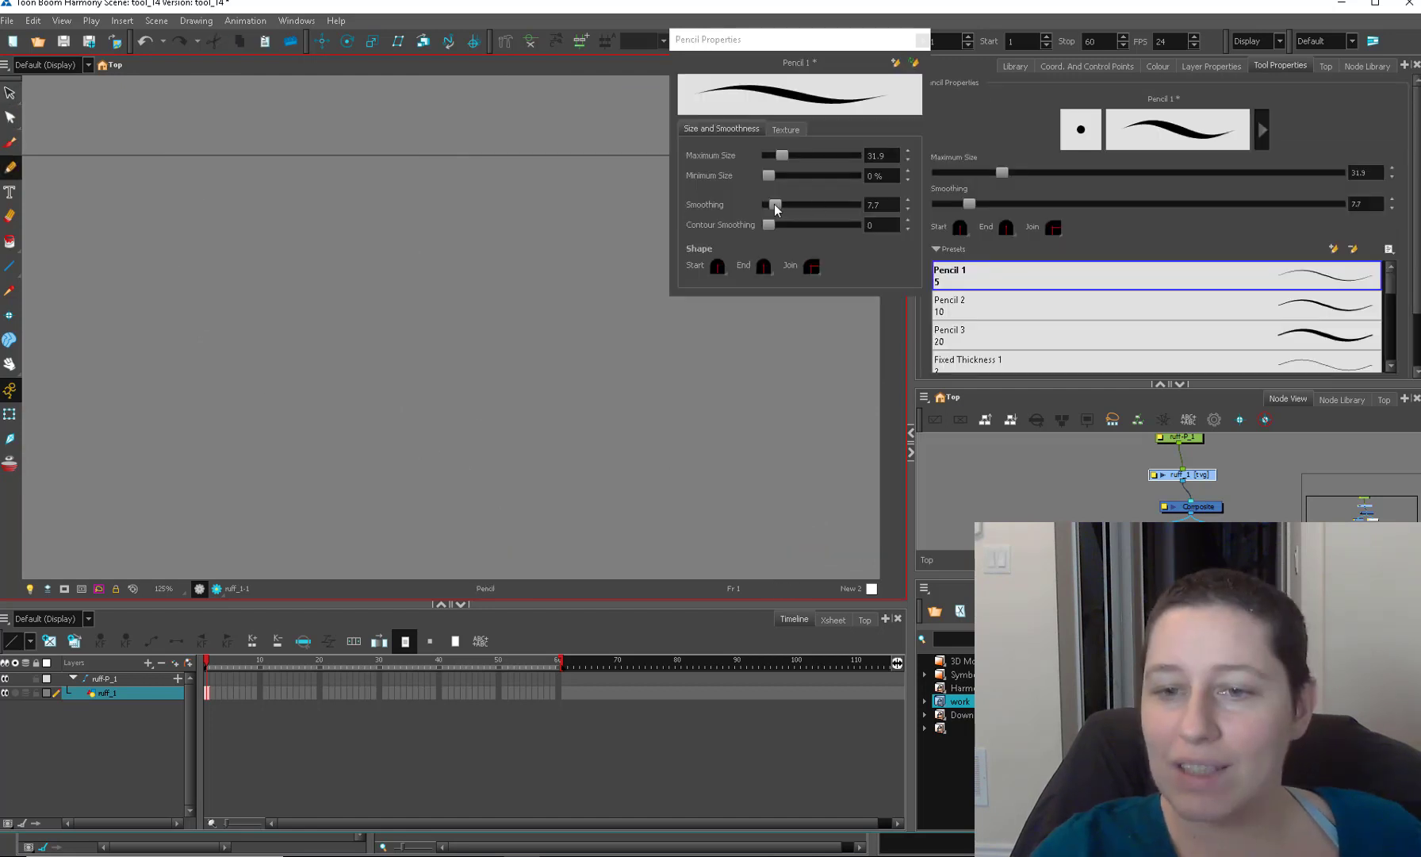
Set smoothing to 15.4 and contour smoothing to 100, and draw three wavy pencil strokes.
drag(774, 205, 898, 243)
mouse_move(511, 230)
mouse_down()
mouse_move(524, 282)
mouse_move(654, 361)
mouse_up()
mouse_move(406, 465)
mouse_down()
mouse_move(523, 491)
mouse_move(789, 399)
mouse_up()
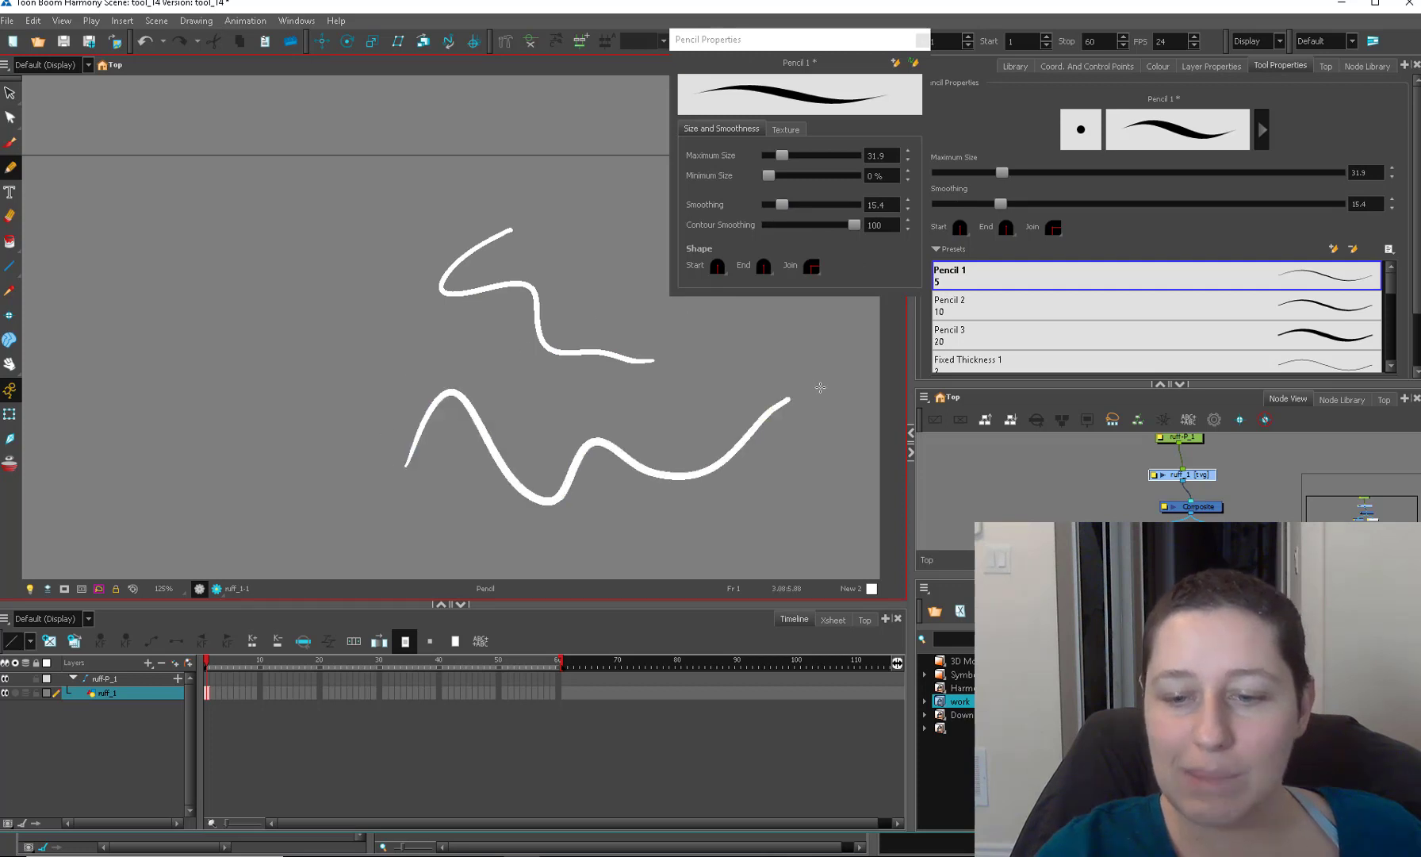
mouse_move(482, 355)
mouse_down()
mouse_move(559, 372)
mouse_move(770, 359)
mouse_up()
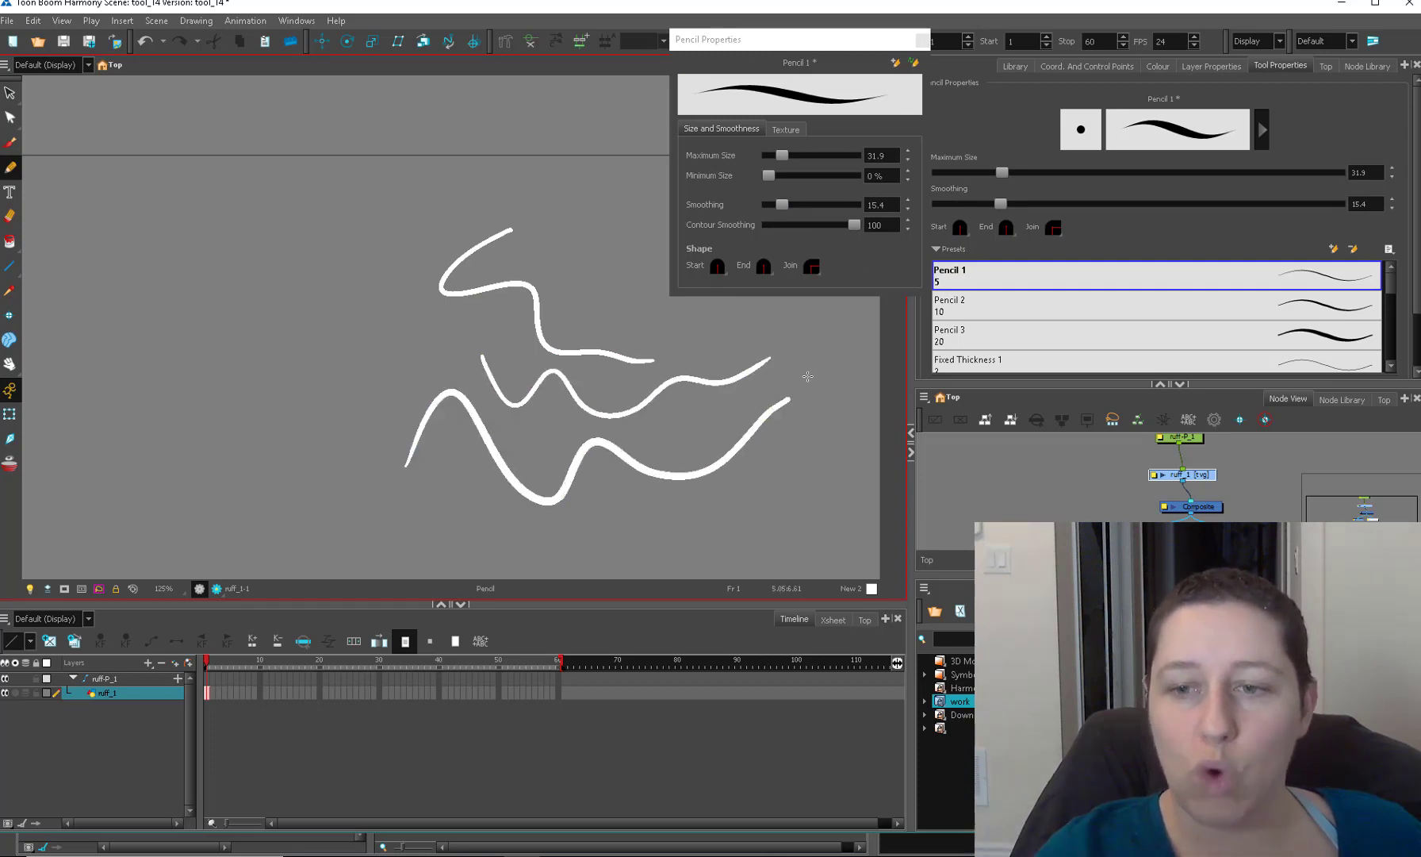
Raise smoothing to 100, draw two short test strokes, and delete everything on the canvas.
drag(782, 204, 1018, 189)
mouse_move(271, 164)
mouse_down()
mouse_move(200, 228)
mouse_move(187, 435)
mouse_move(408, 385)
mouse_up()
mouse_move(310, 165)
mouse_down()
mouse_move(406, 292)
mouse_move(468, 318)
mouse_up()
key(ctrl+a)
key(Delete)
Draw three long parallel S-curves at smoothing 100, delete them, and draw one more large S-curve.
mouse_move(109, 368)
mouse_down()
mouse_move(157, 317)
mouse_move(603, 384)
mouse_move(794, 517)
mouse_up()
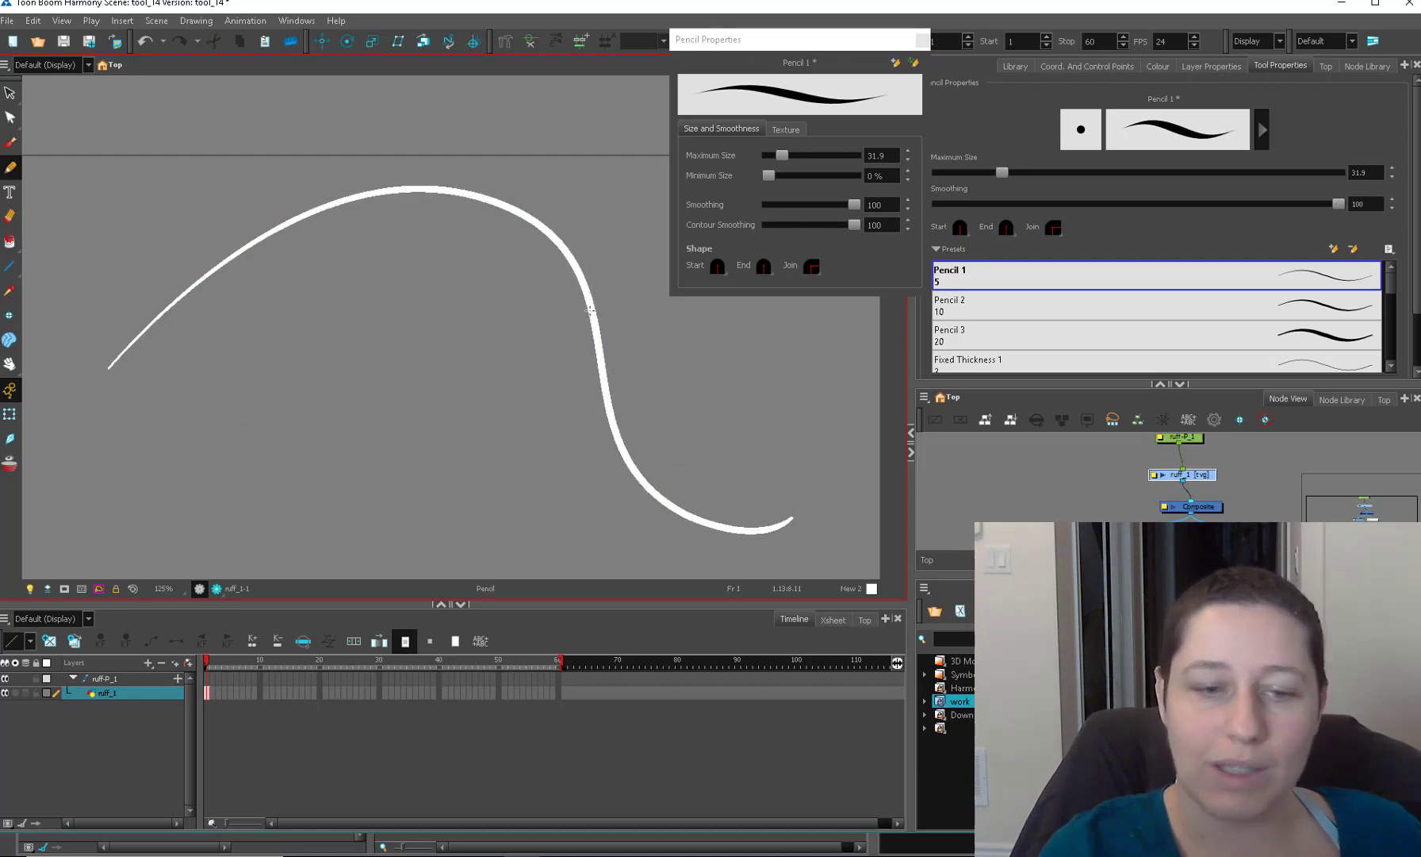
drag(109, 444, 770, 544)
mouse_move(123, 476)
mouse_down()
mouse_move(222, 367)
mouse_move(441, 322)
mouse_move(531, 601)
mouse_move(514, 577)
mouse_up()
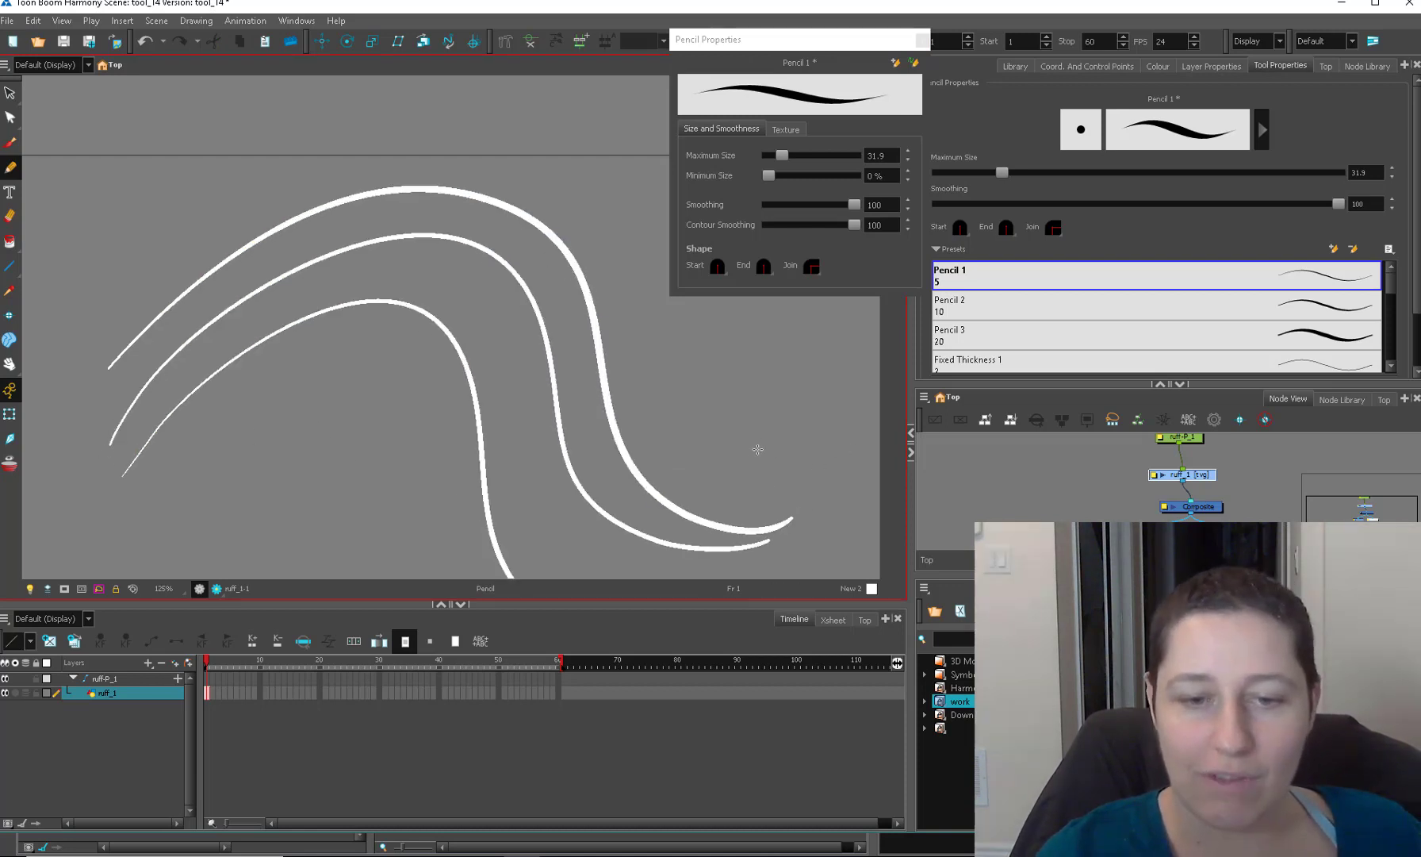
key(ctrl+a)
key(Delete)
mouse_move(137, 304)
mouse_down()
mouse_move(514, 482)
mouse_move(758, 527)
mouse_up()
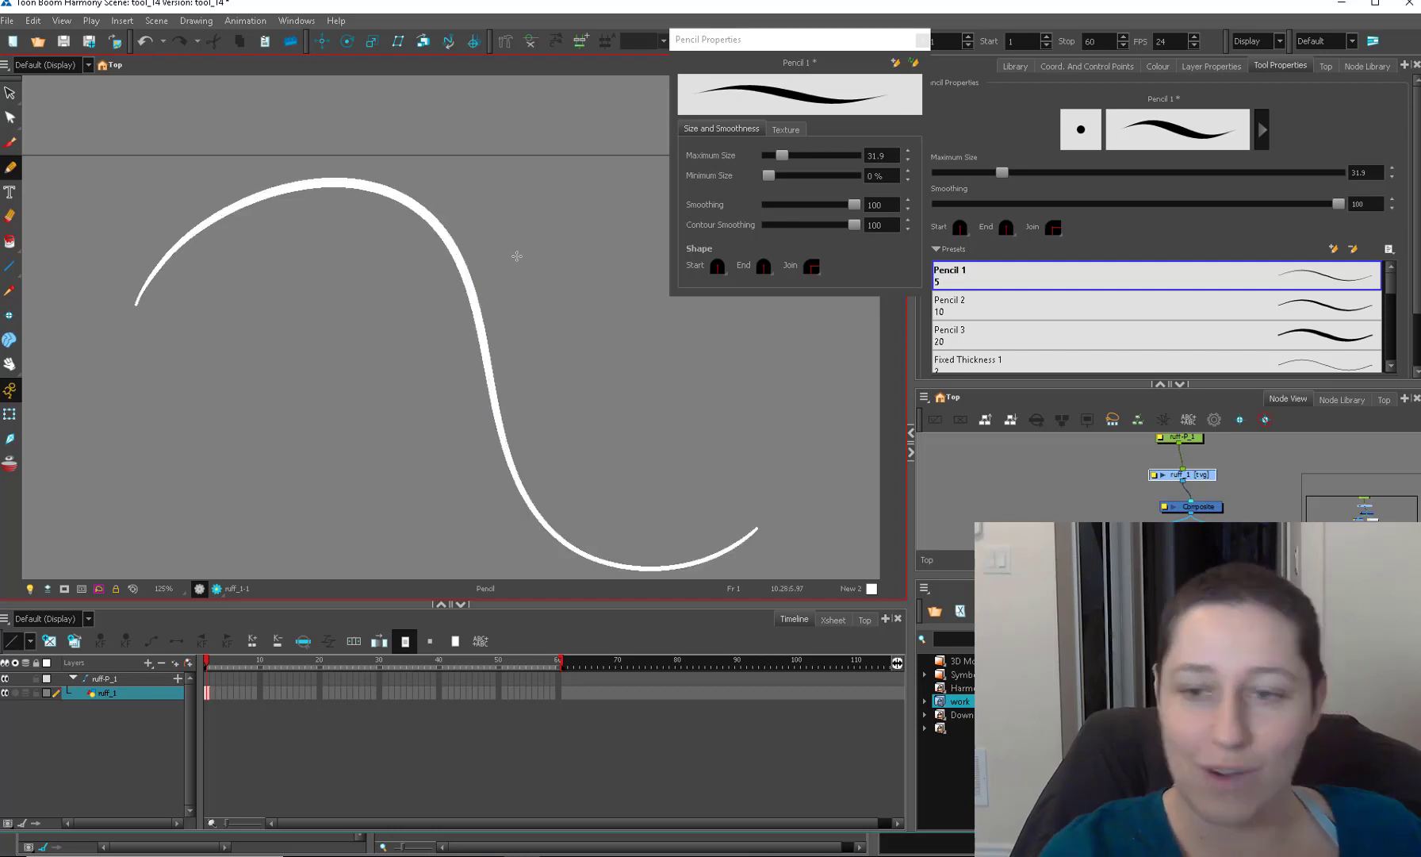
Clear the S-curve, set the pencil's smoothing to 10.3, and close the Pencil Properties window.
key(alt+s)
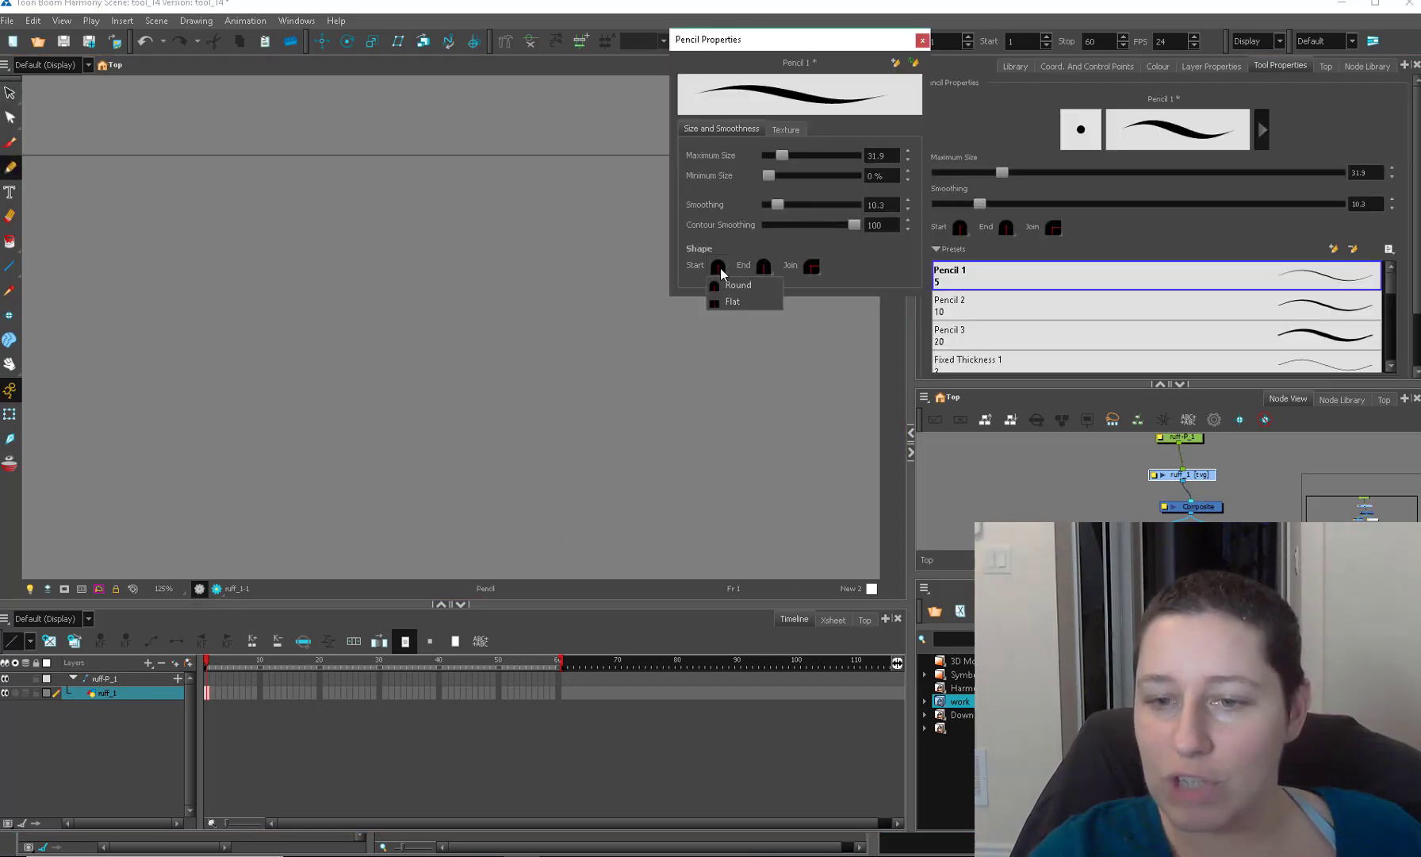
click(925, 41)
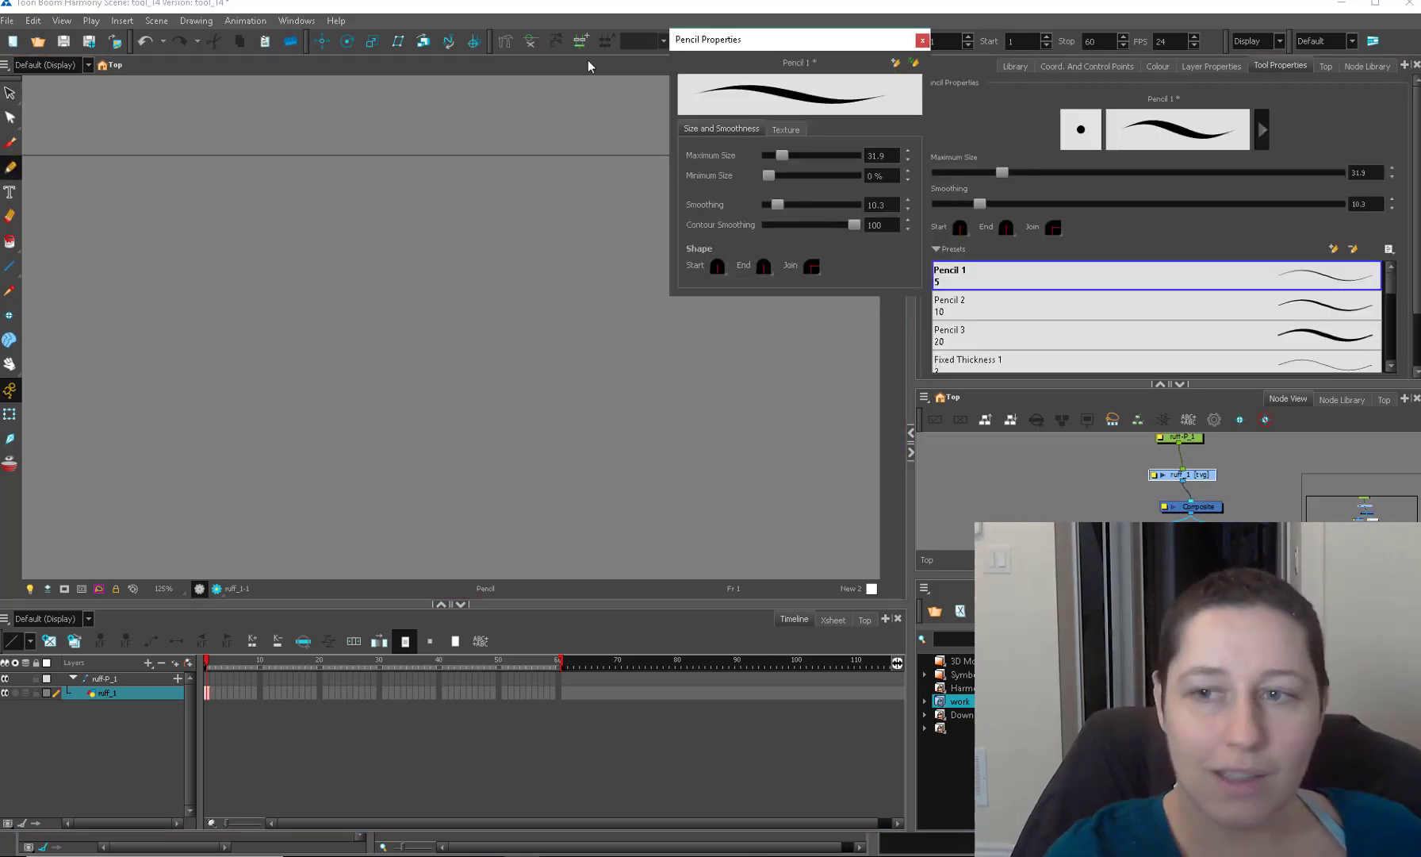
click(925, 41)
With the Line tool, draw a horizontal line with round ends and a second one below it with Flat start and end.
key(alt+/)
drag(210, 278, 783, 279)
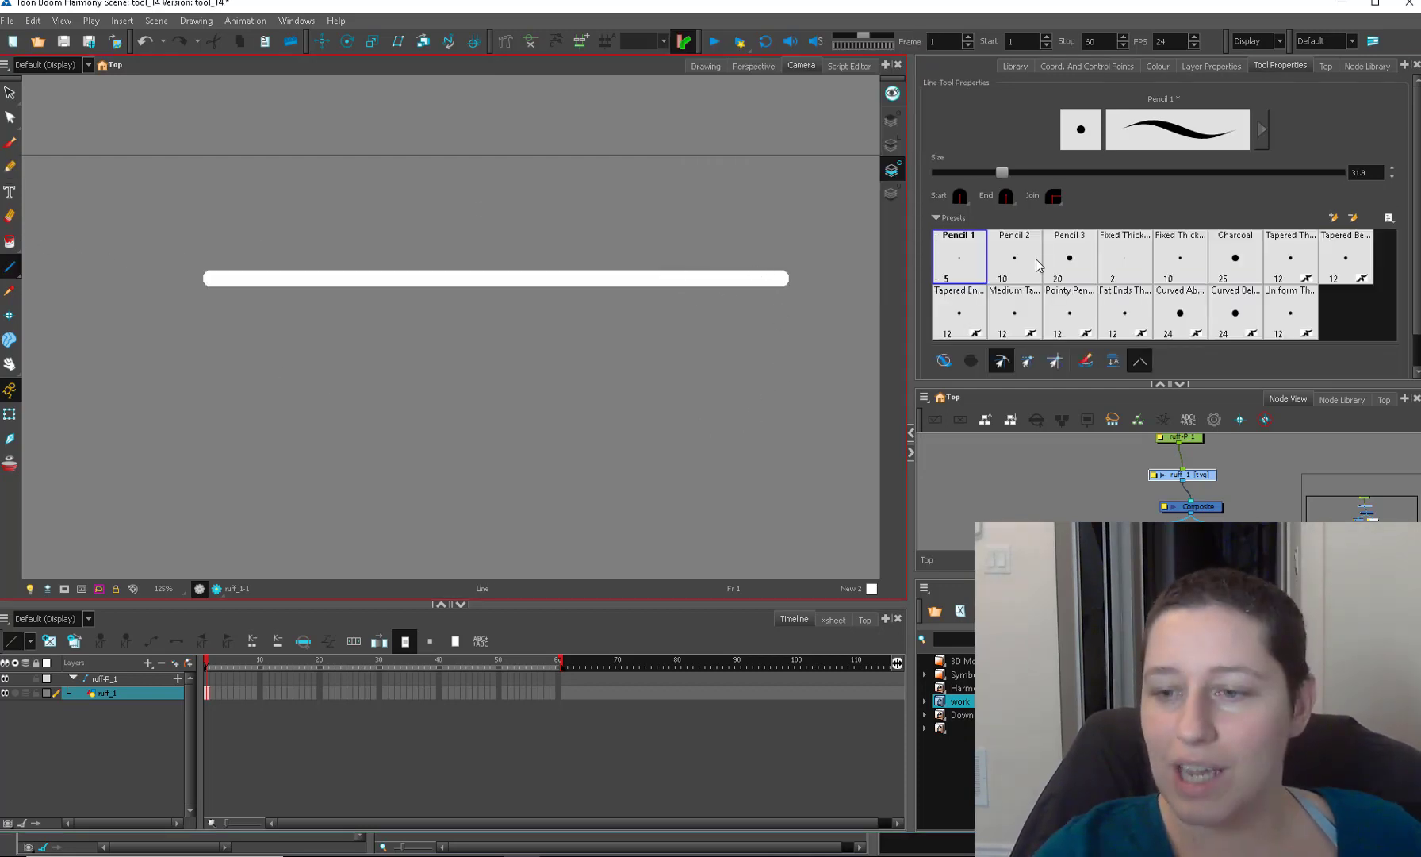
click(970, 203)
click(1013, 230)
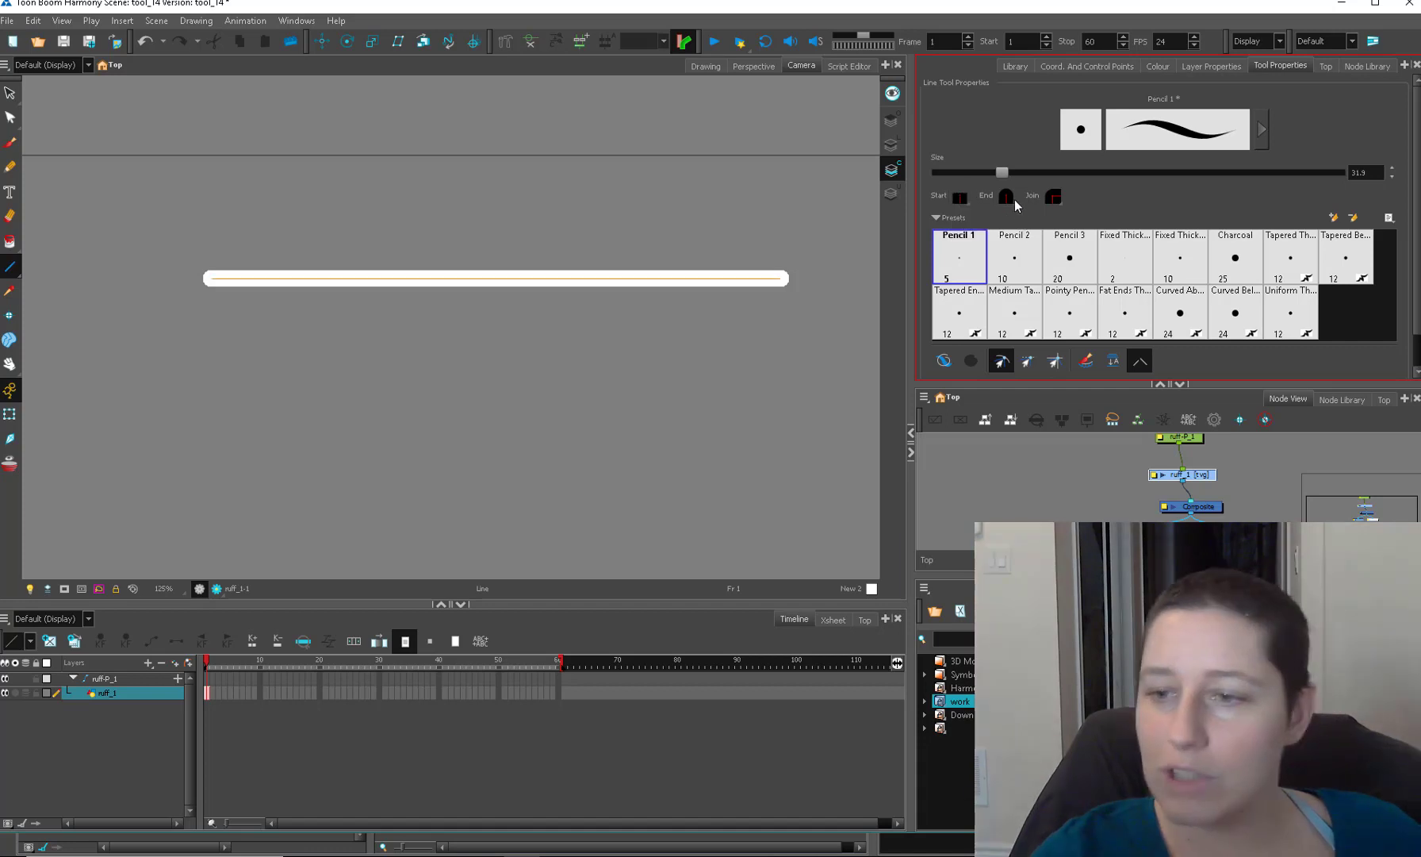
click(1015, 200)
click(1026, 231)
drag(209, 343, 794, 343)
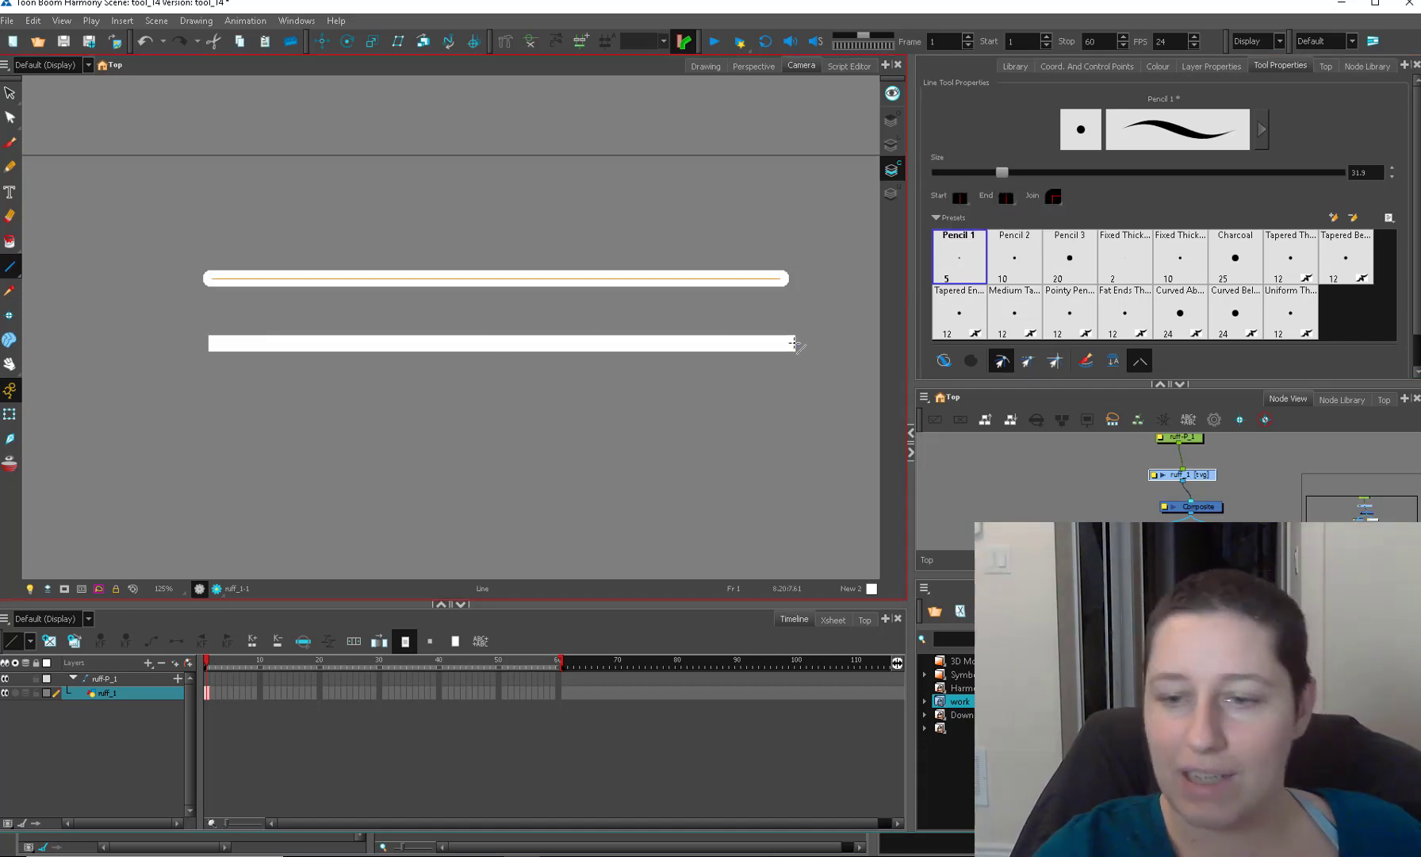
Draw four more horizontal lines below, combining Flat and Round shapes for the start and end.
click(1008, 202)
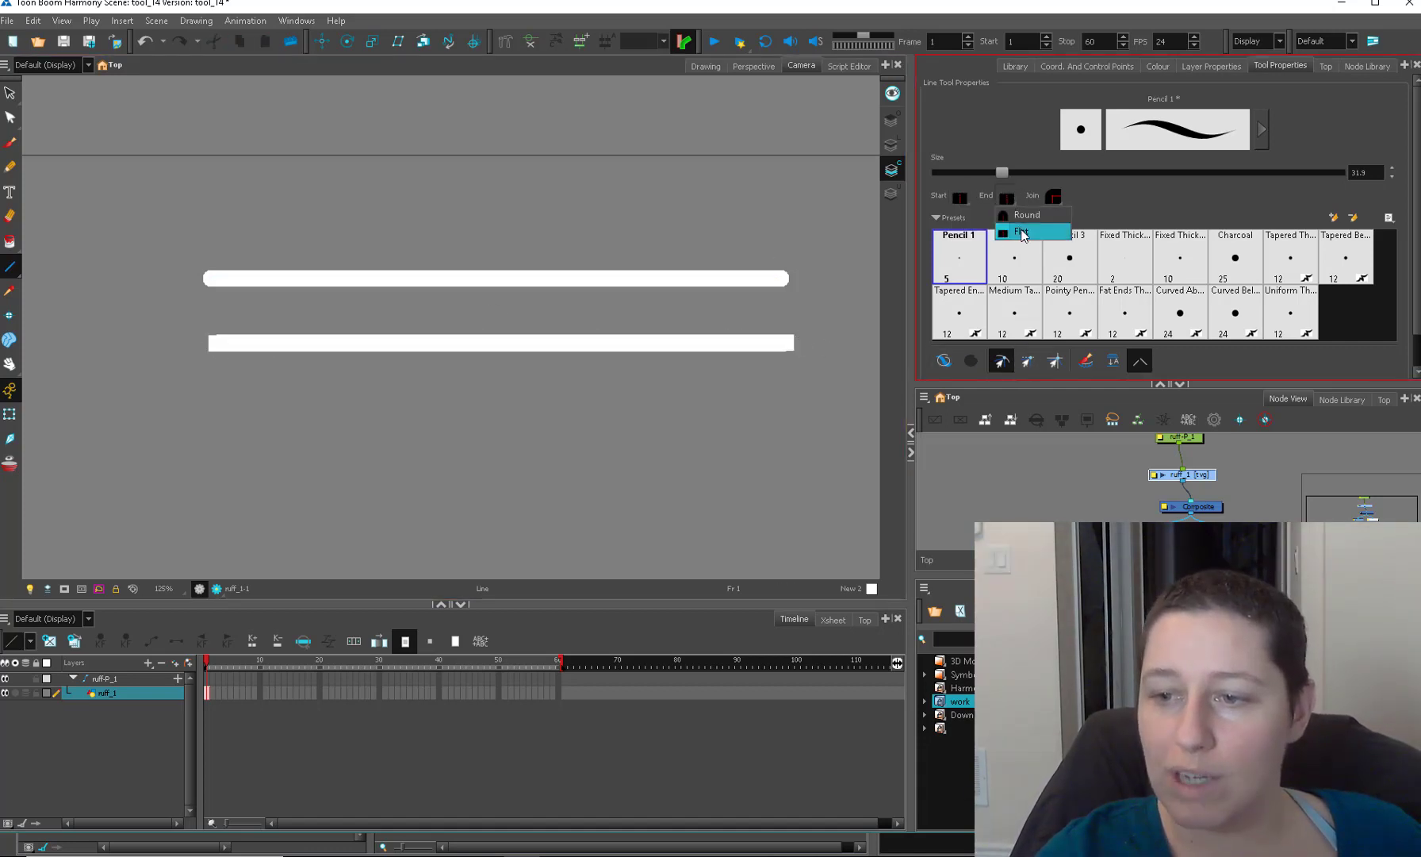
drag(197, 412, 825, 414)
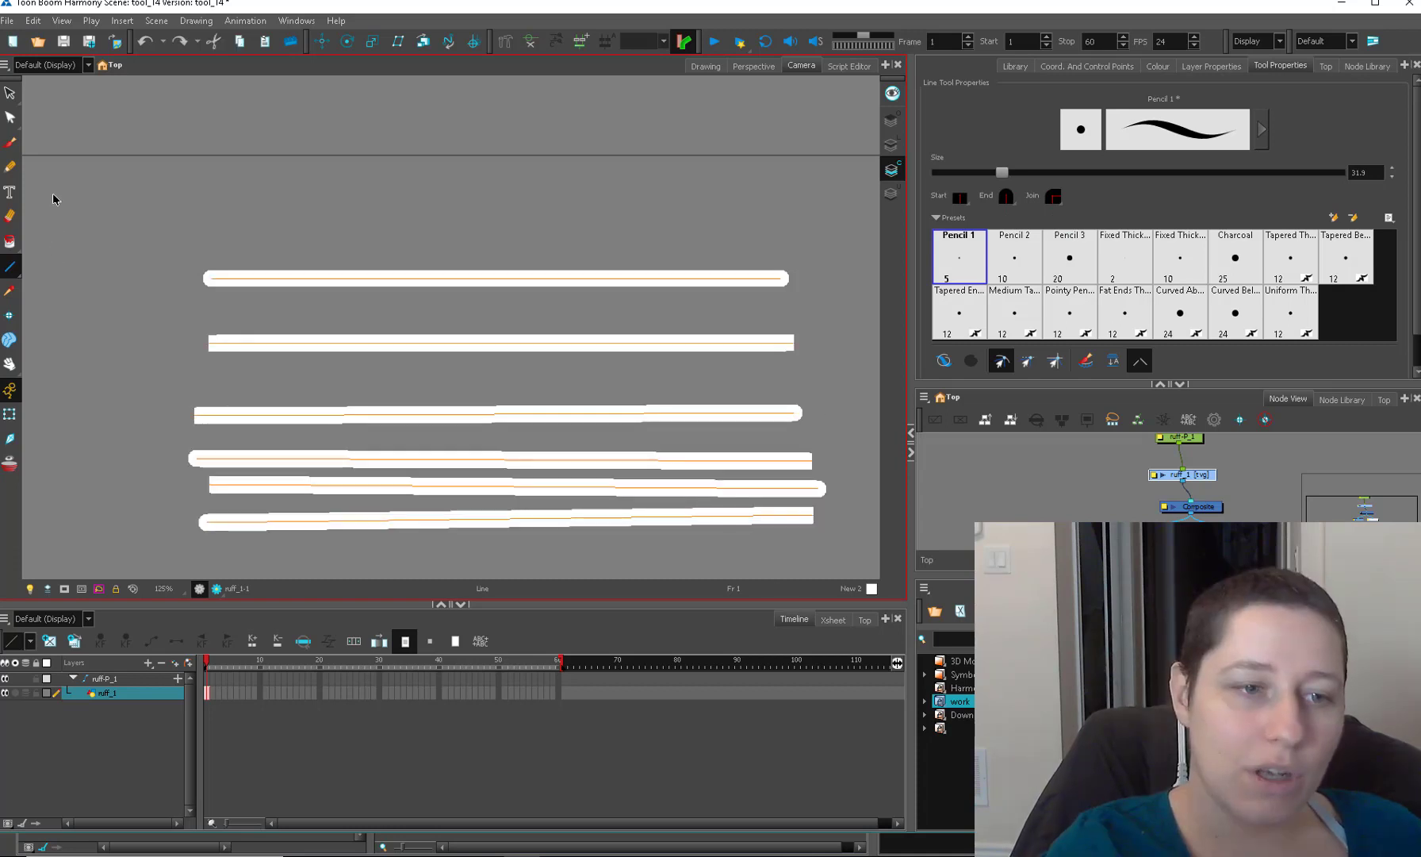
Select the topmost line and change both its start and end to Flat.
key(alt+s)
click(653, 231)
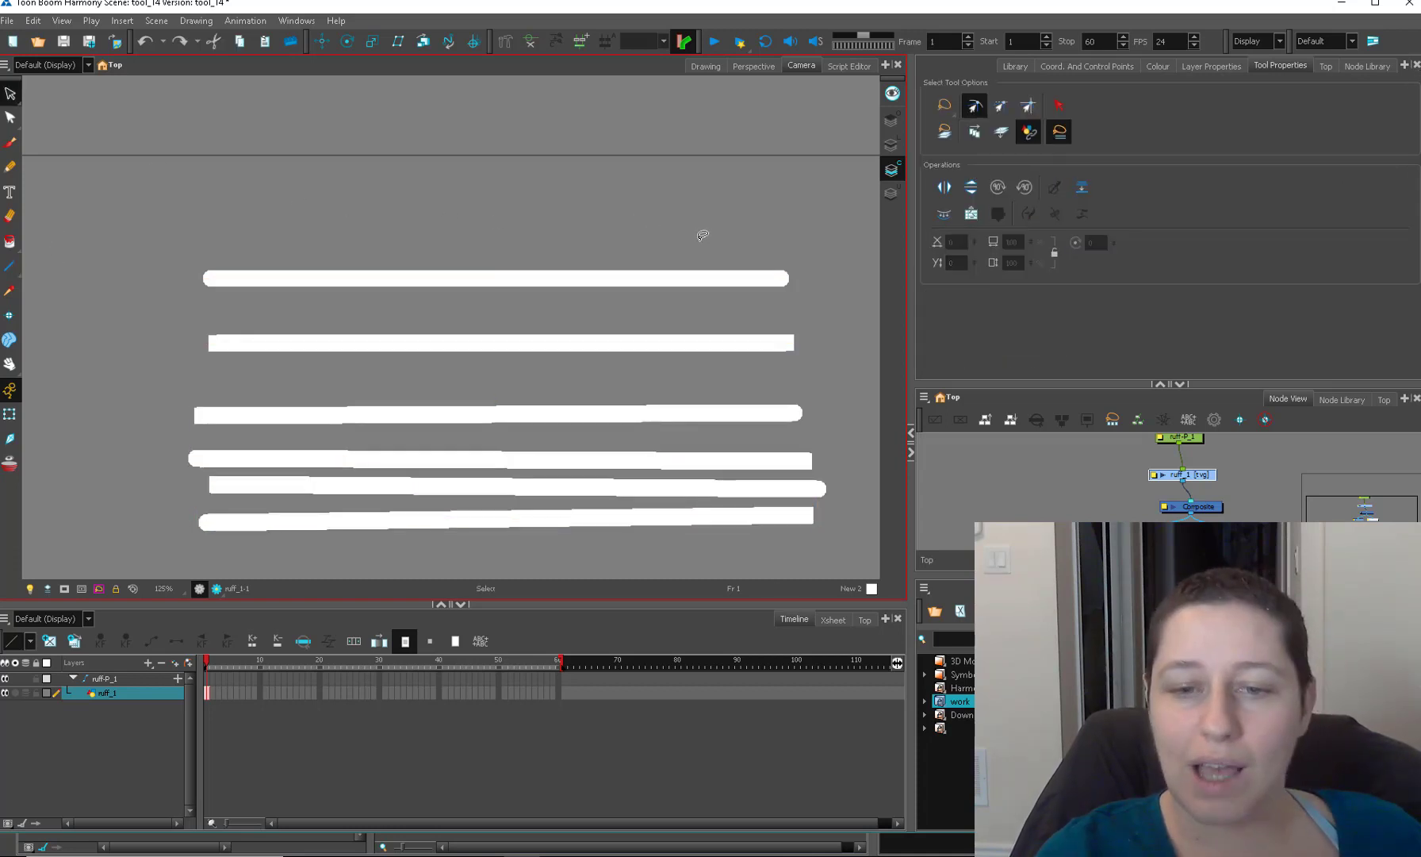
click(738, 278)
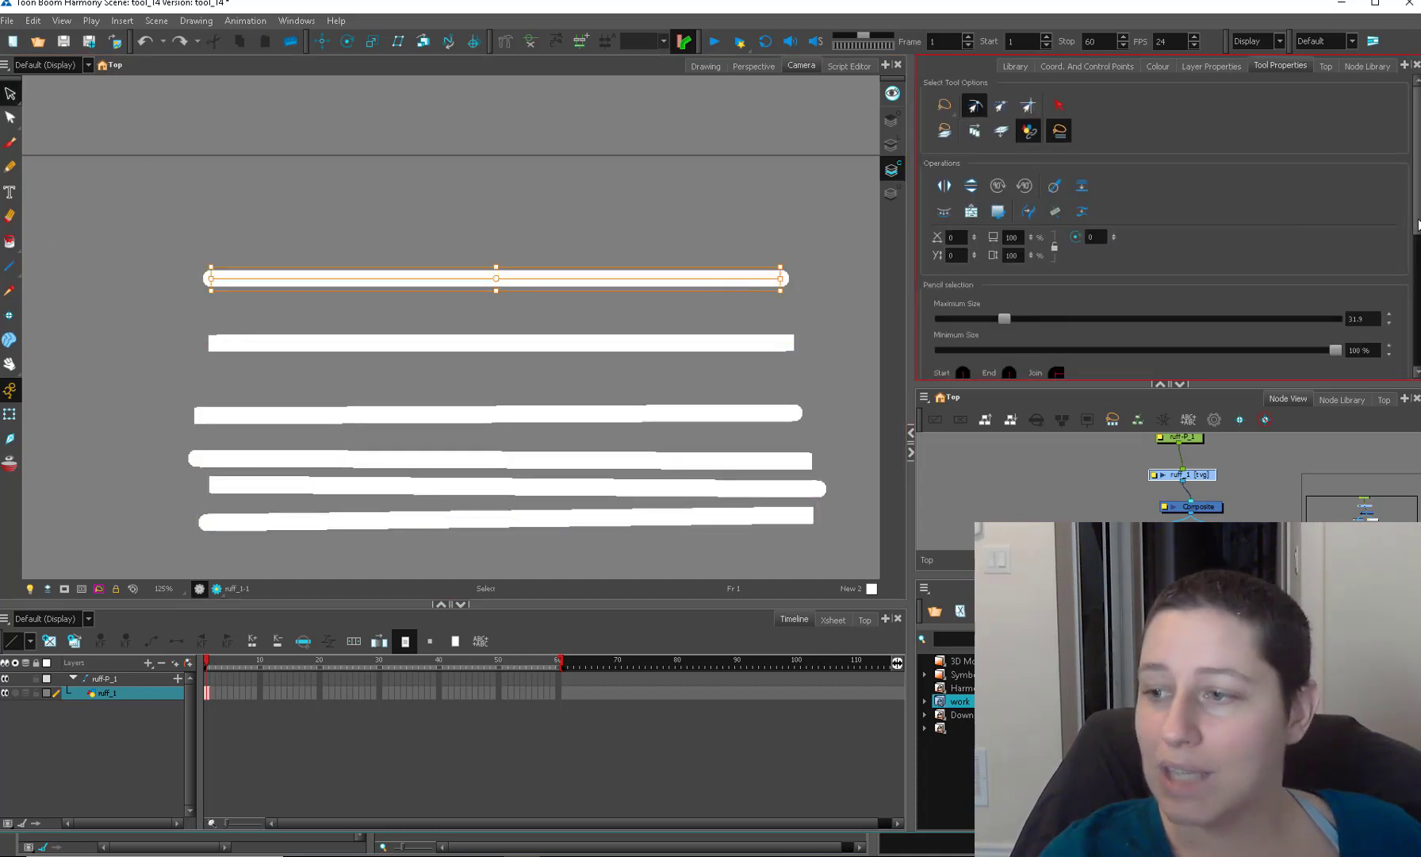
scroll(1237, 216, down, 3)
click(963, 263)
click(977, 297)
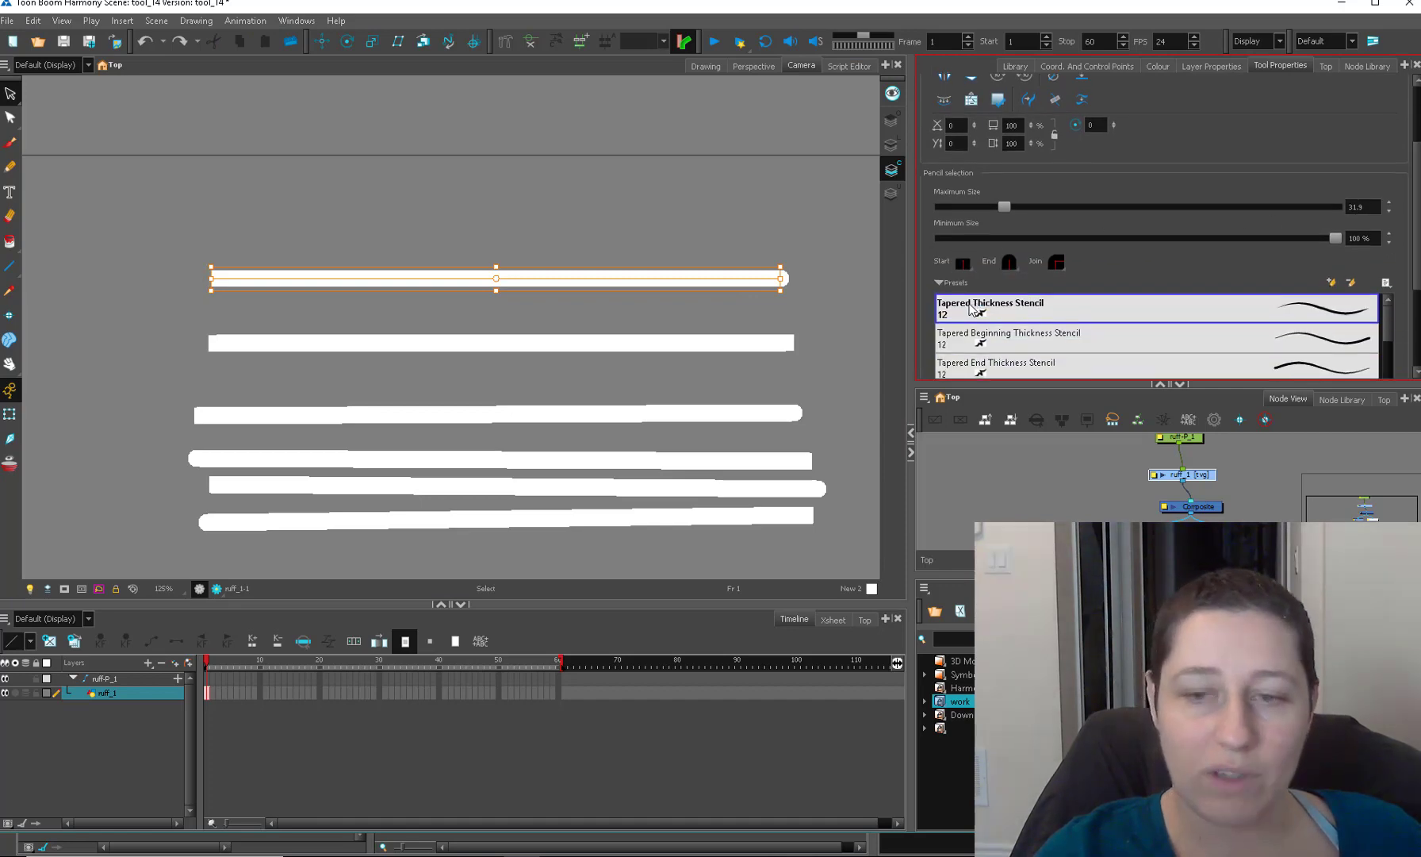
click(1012, 266)
click(1020, 298)
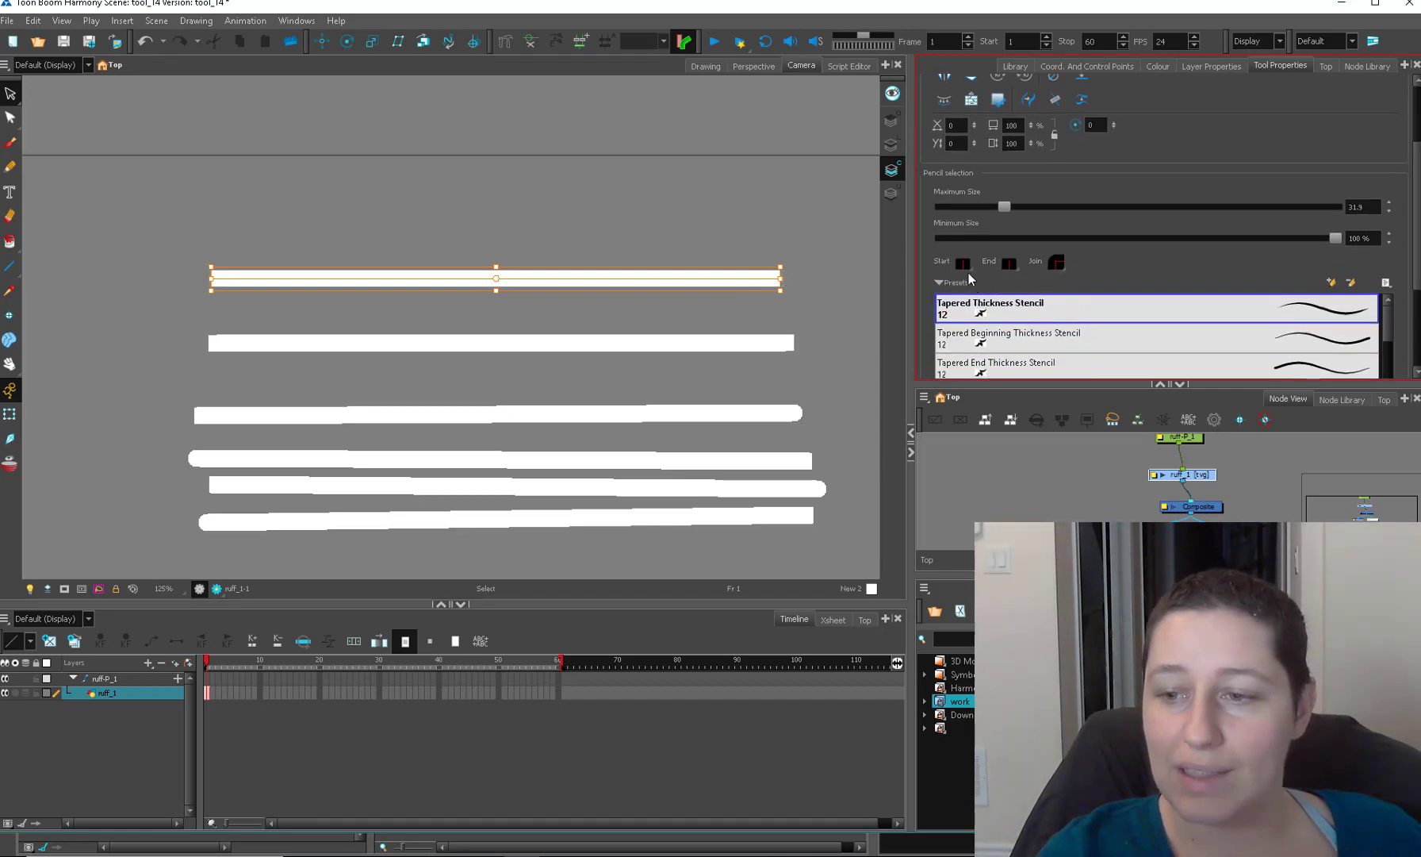
Return the topmost line's start and end shapes to Round.
click(980, 280)
click(1010, 264)
click(1028, 280)
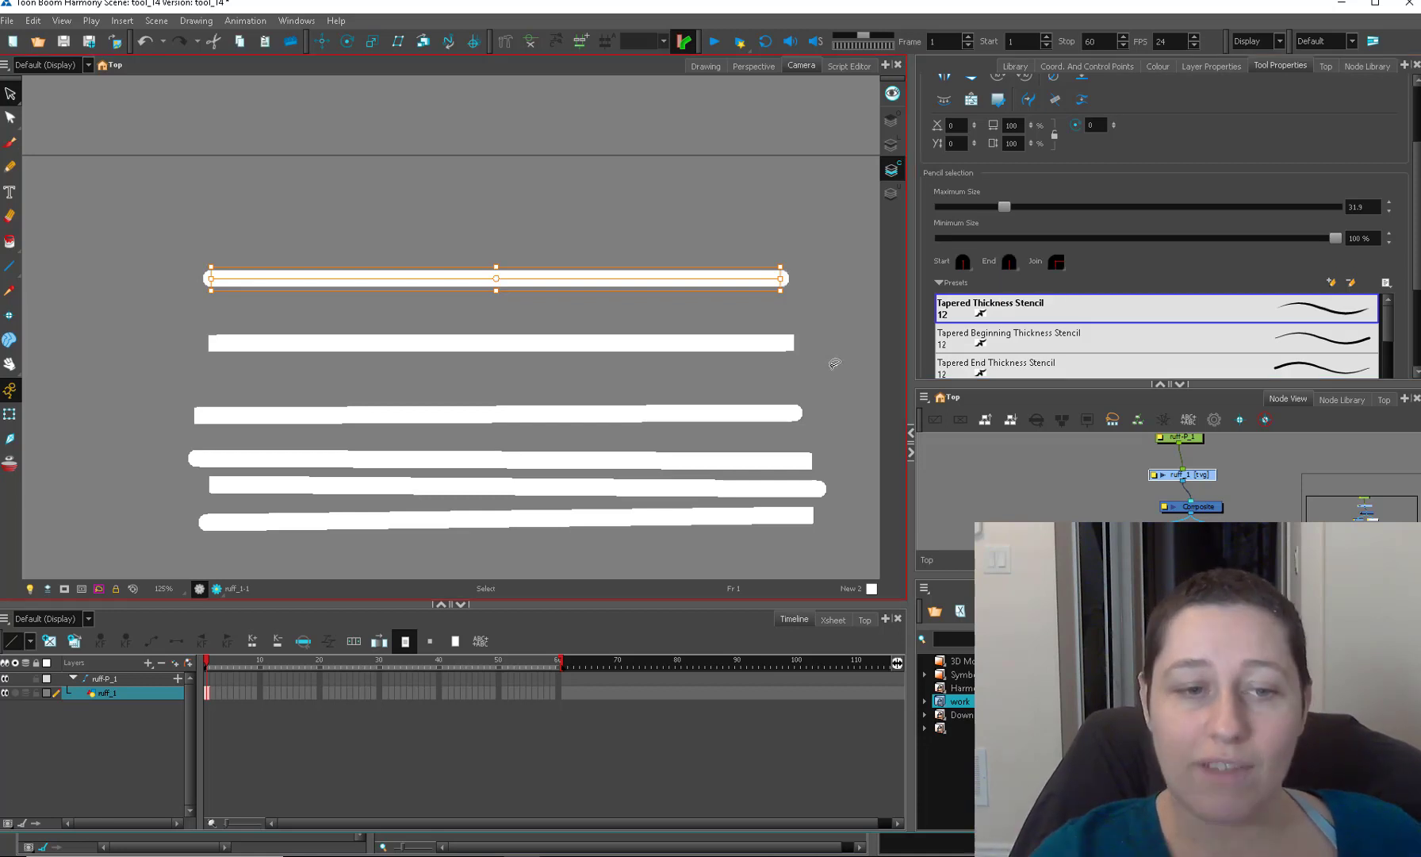
With the Cutter tool, cut a section out of the topmost line just past its middle and delete it.
key(alt+t)
drag(514, 247, 599, 274)
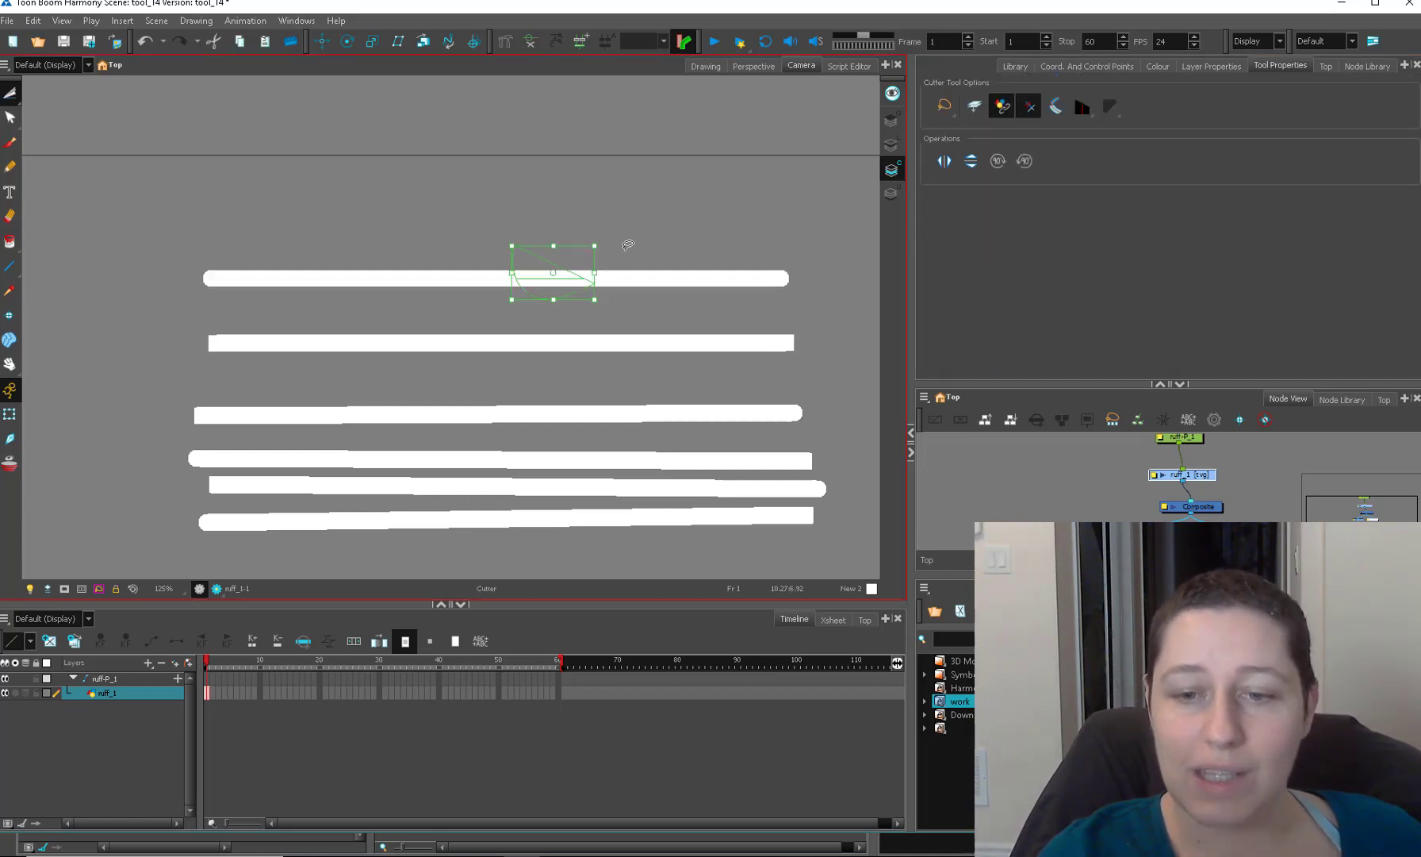
key(Delete)
scroll(570, 299, up, 4)
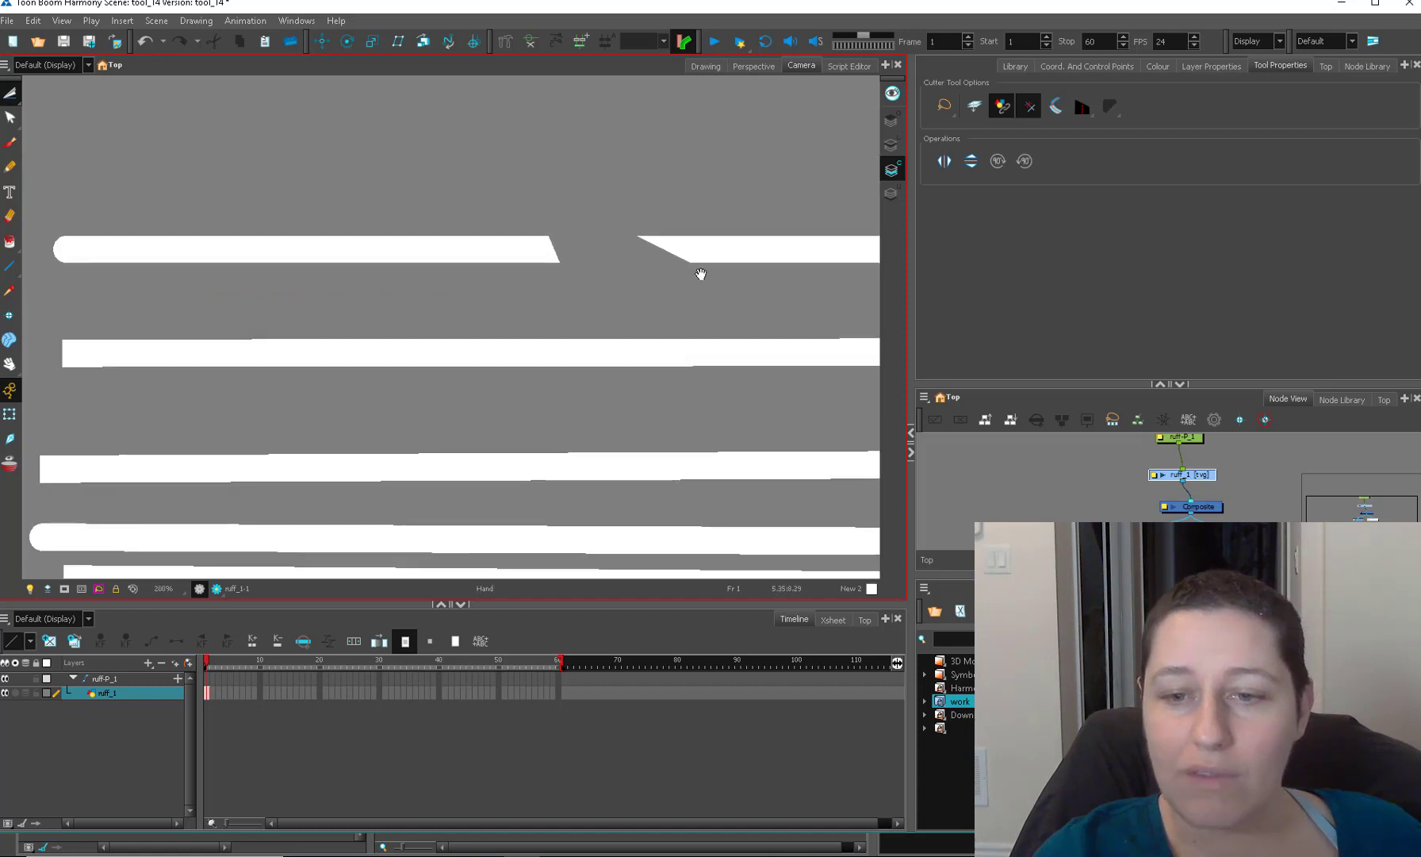
With the Pencil Editor, square off the right piece's slanted cut end and pull in the lower corner of the left piece's cut end.
key(alt+4)
drag(621, 353, 555, 354)
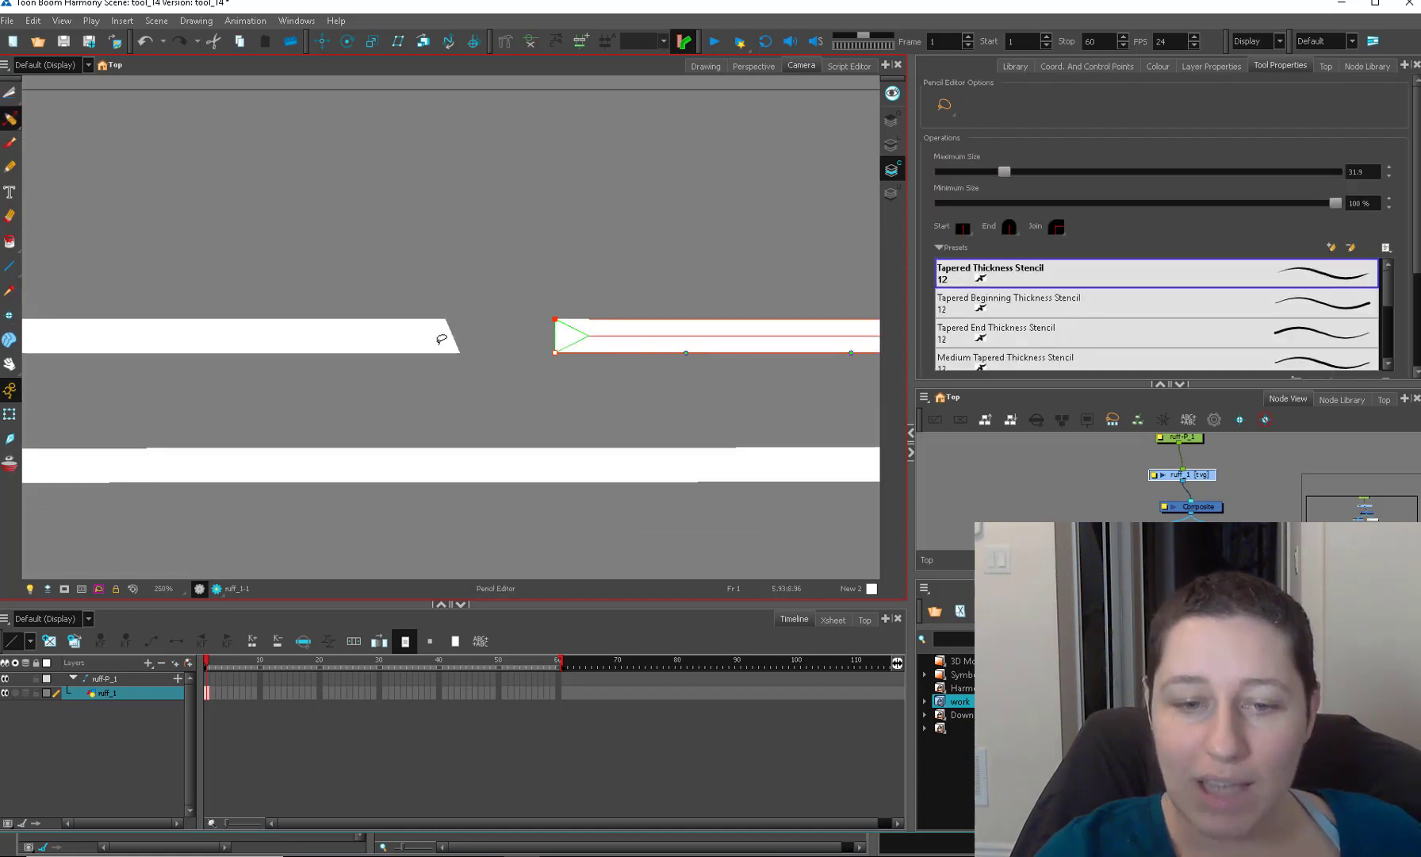
click(441, 338)
drag(459, 354, 441, 353)
Select the right piece of the cut line and set its start to Round.
key(alt+s)
click(606, 337)
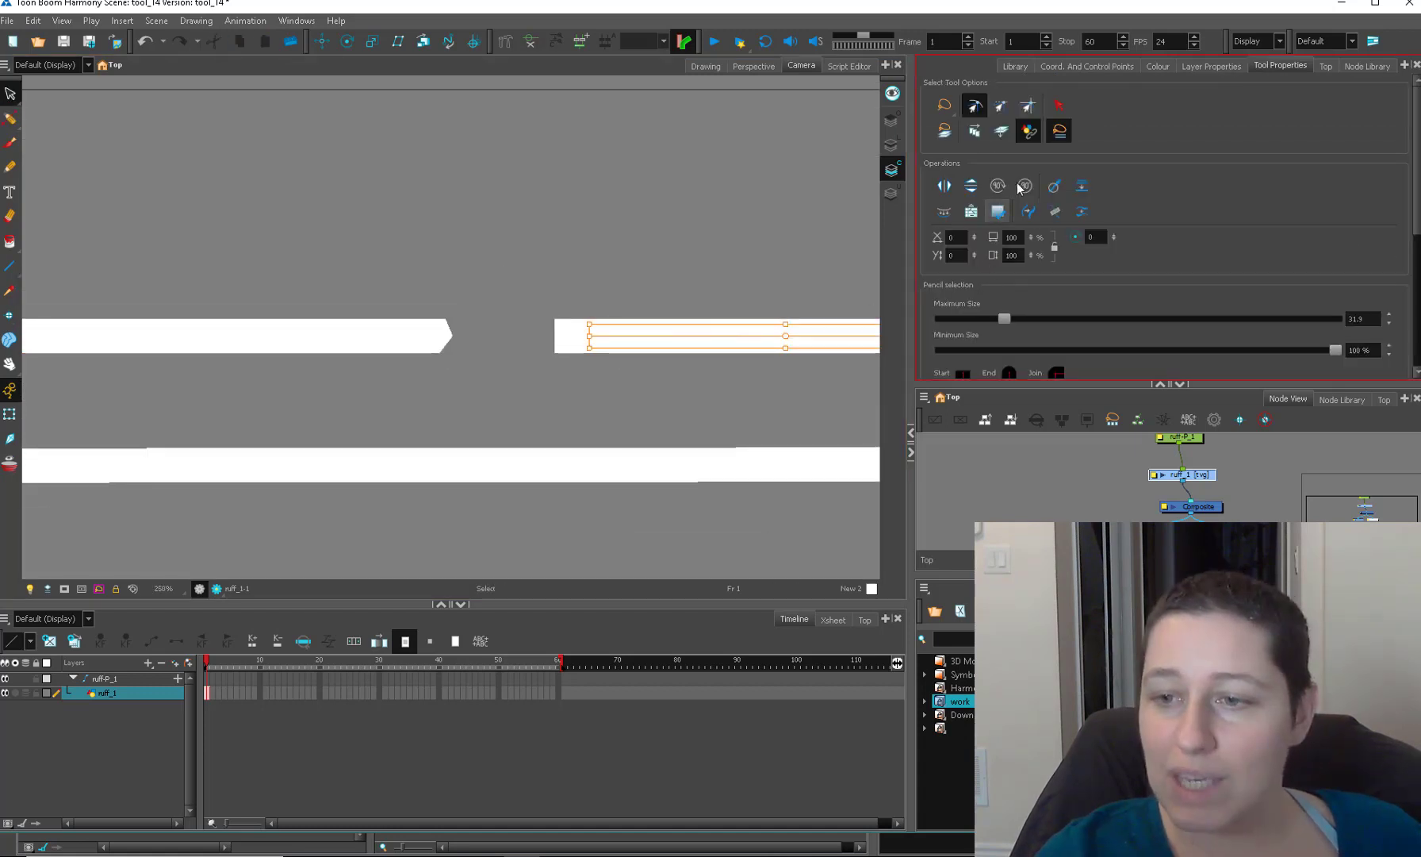
scroll(1219, 262, down, 2)
click(963, 264)
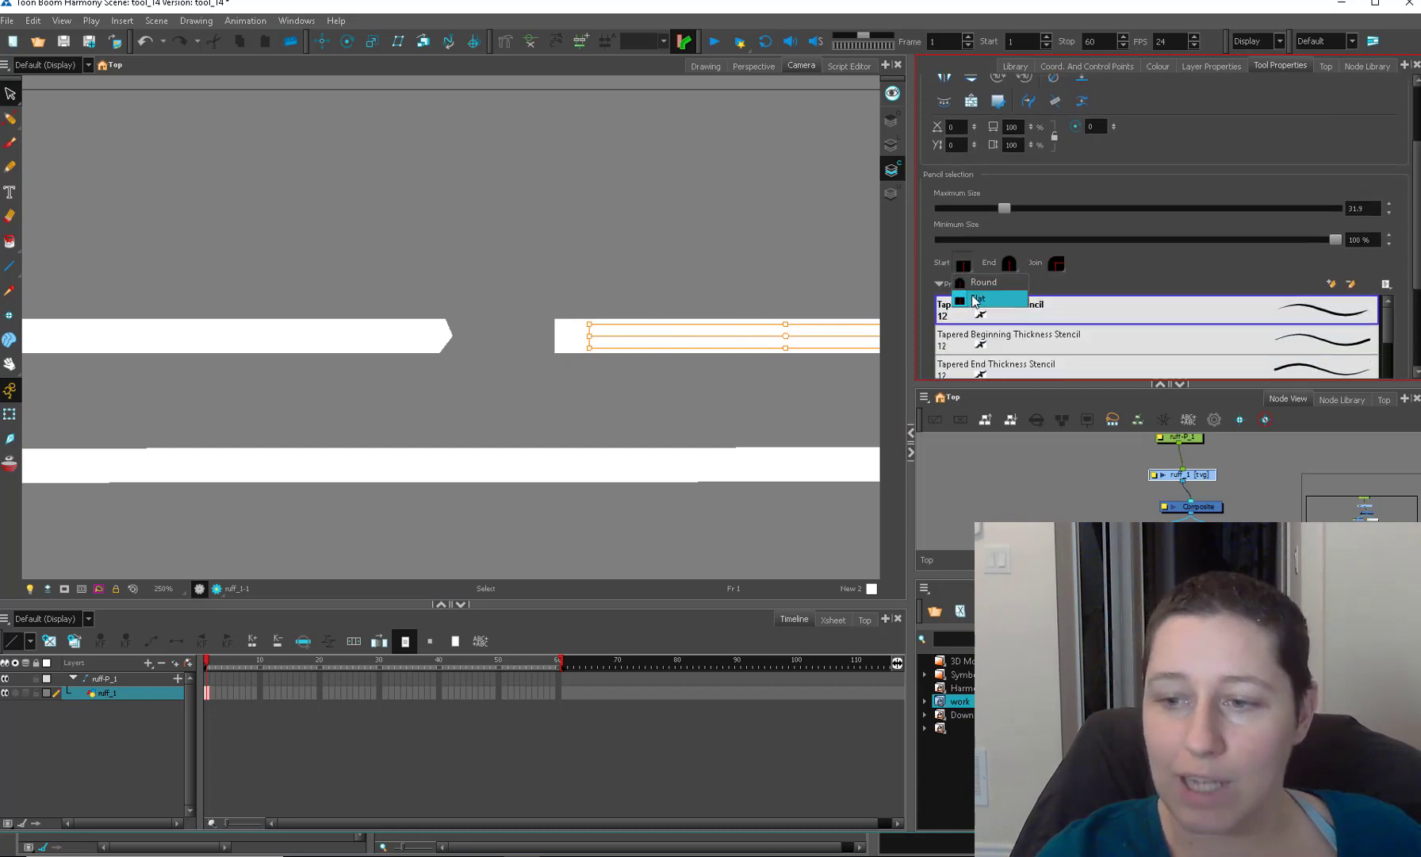
click(977, 299)
key(1)
key(1)
key(1)
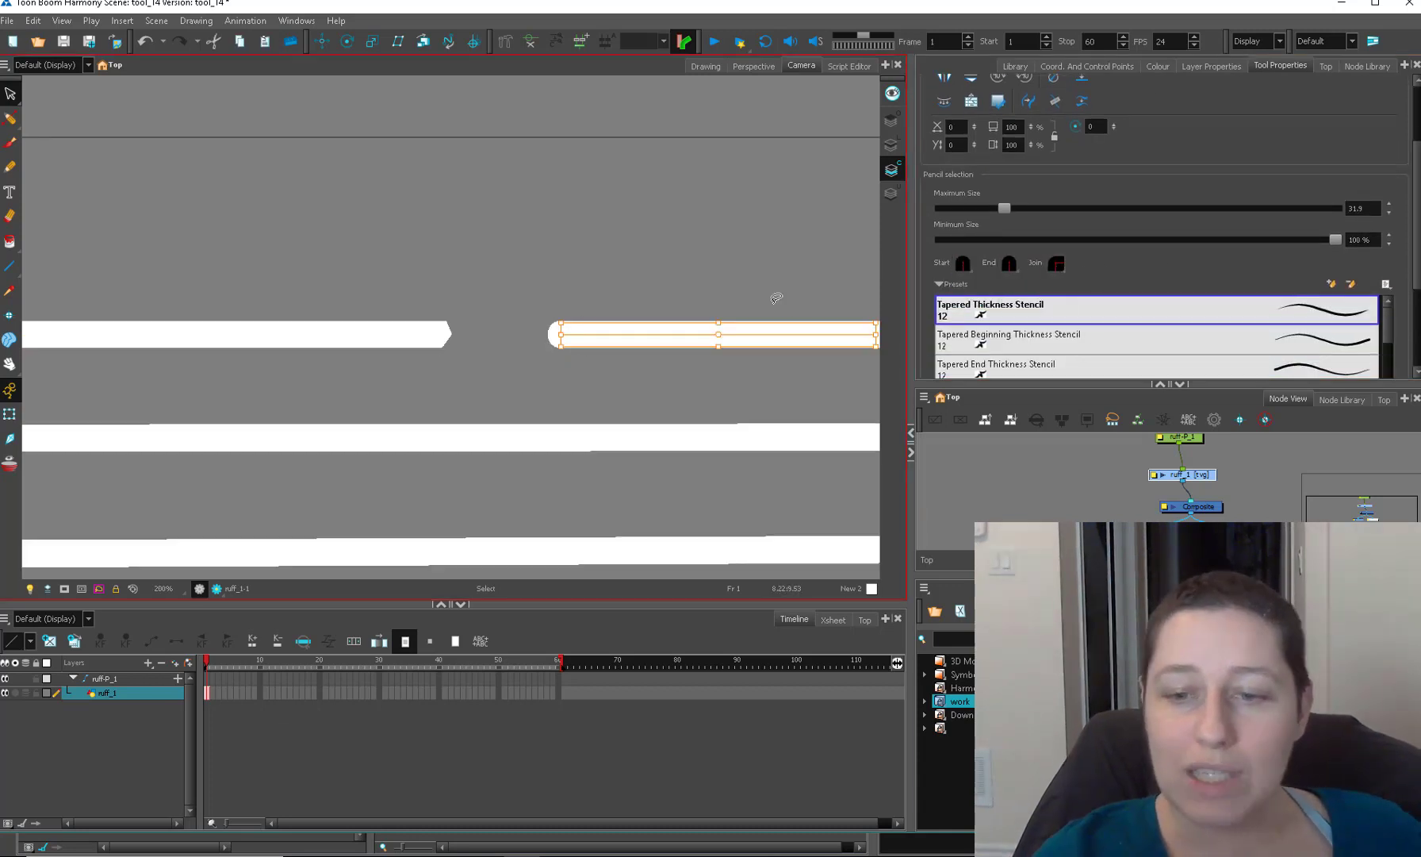
Bend the right piece upward into an inverted V and set its corner join to Round.
key(alt+q)
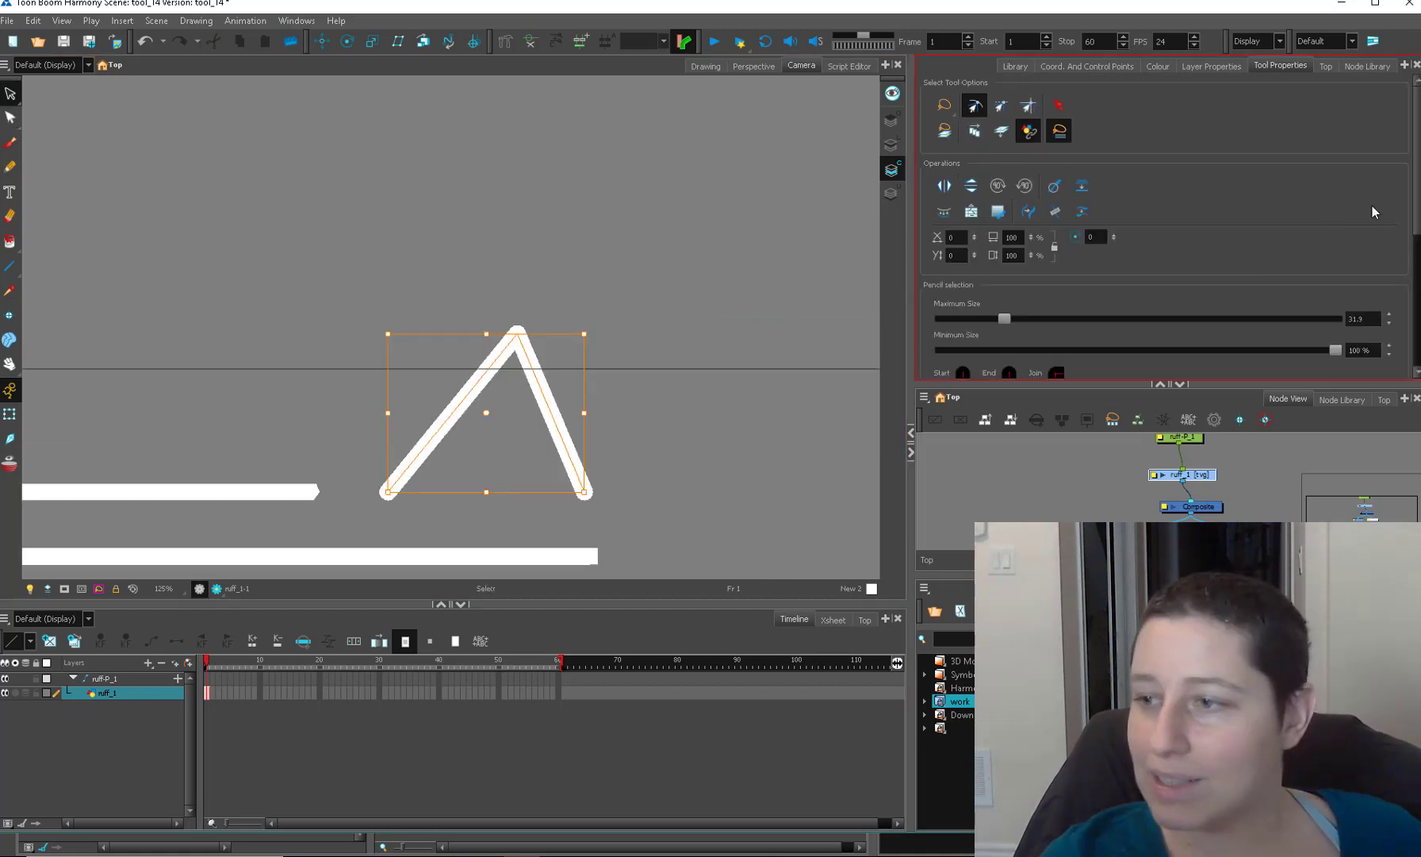
scroll(1052, 248, down, 2)
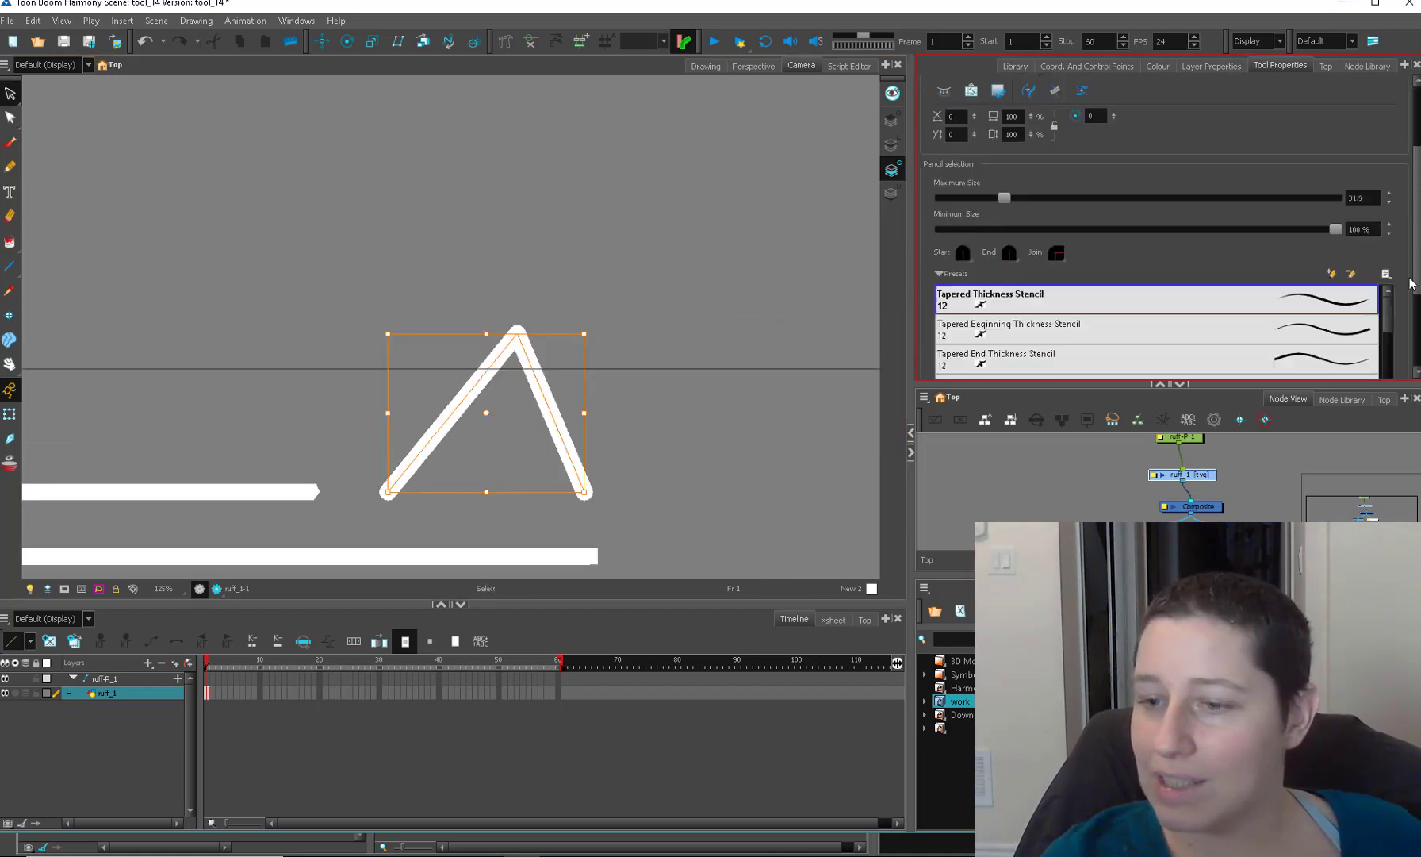
click(1057, 241)
click(1100, 260)
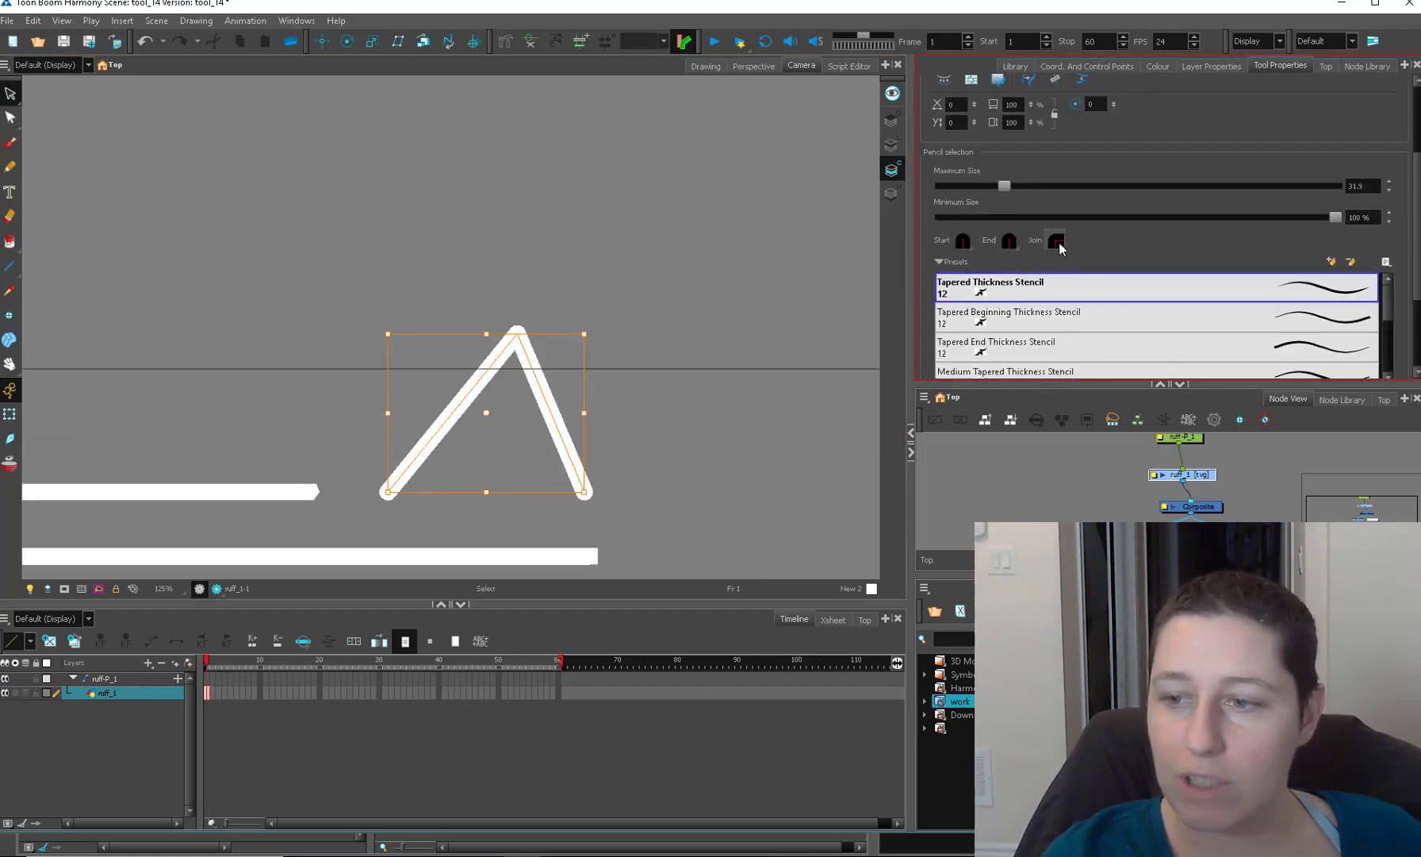
click(1060, 244)
click(1074, 260)
Try the Mitre join on the inverted V's corner, and switch it to Bevel.
scroll(685, 349, up, 5)
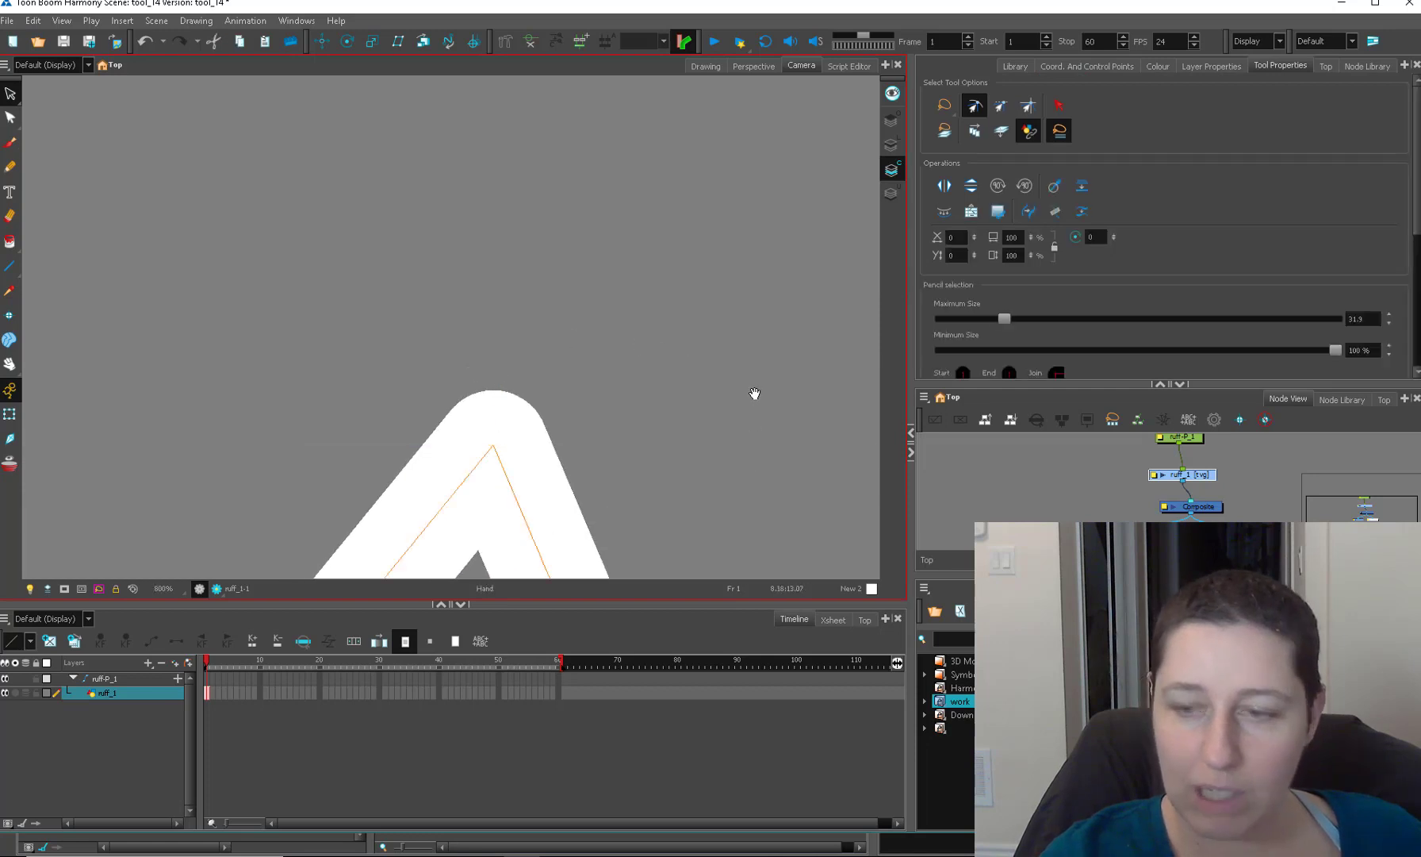
drag(755, 393, 753, 257)
scroll(1154, 218, down, 3)
click(1058, 230)
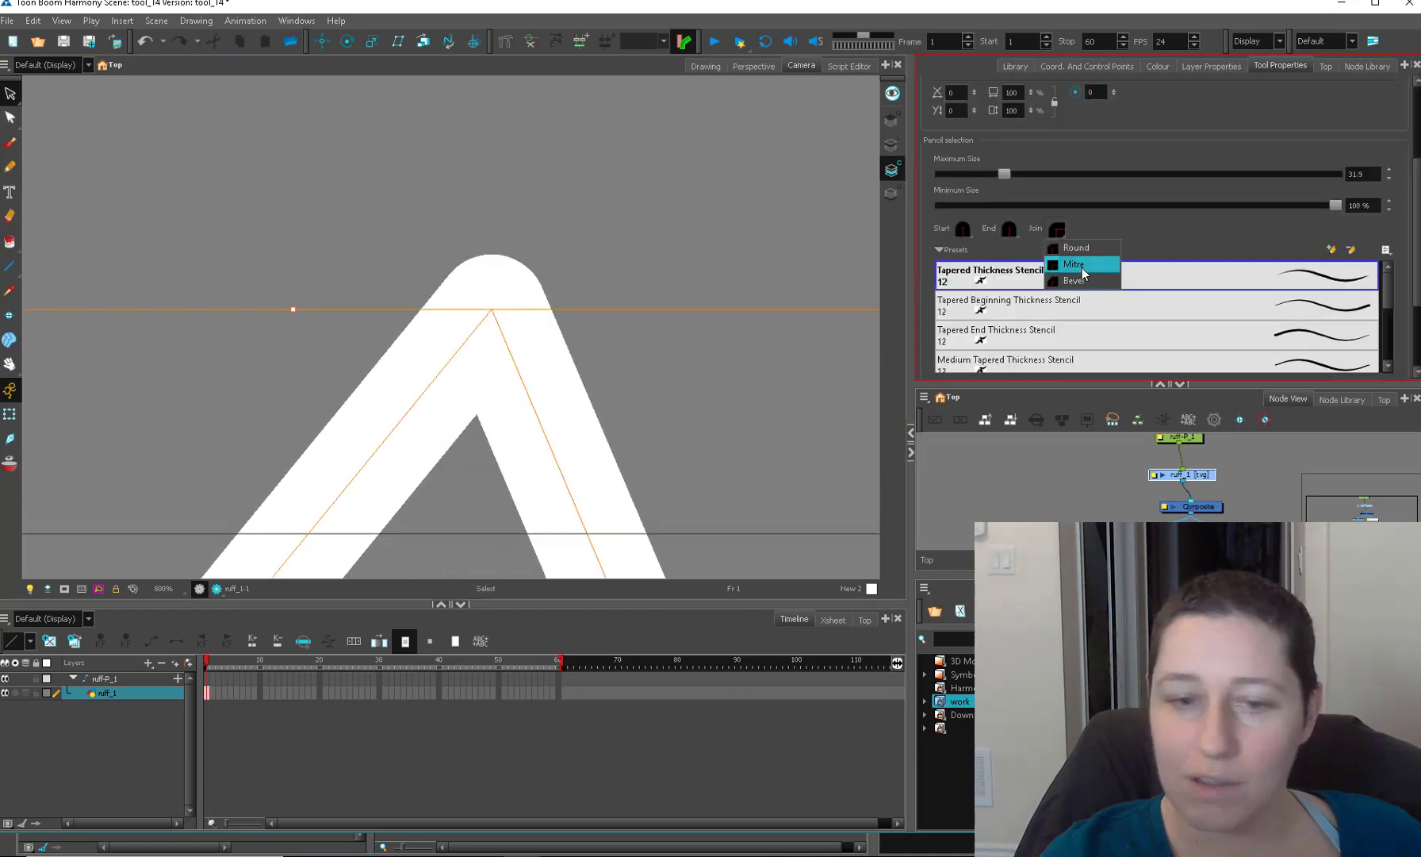
click(1083, 273)
click(1059, 236)
click(1063, 290)
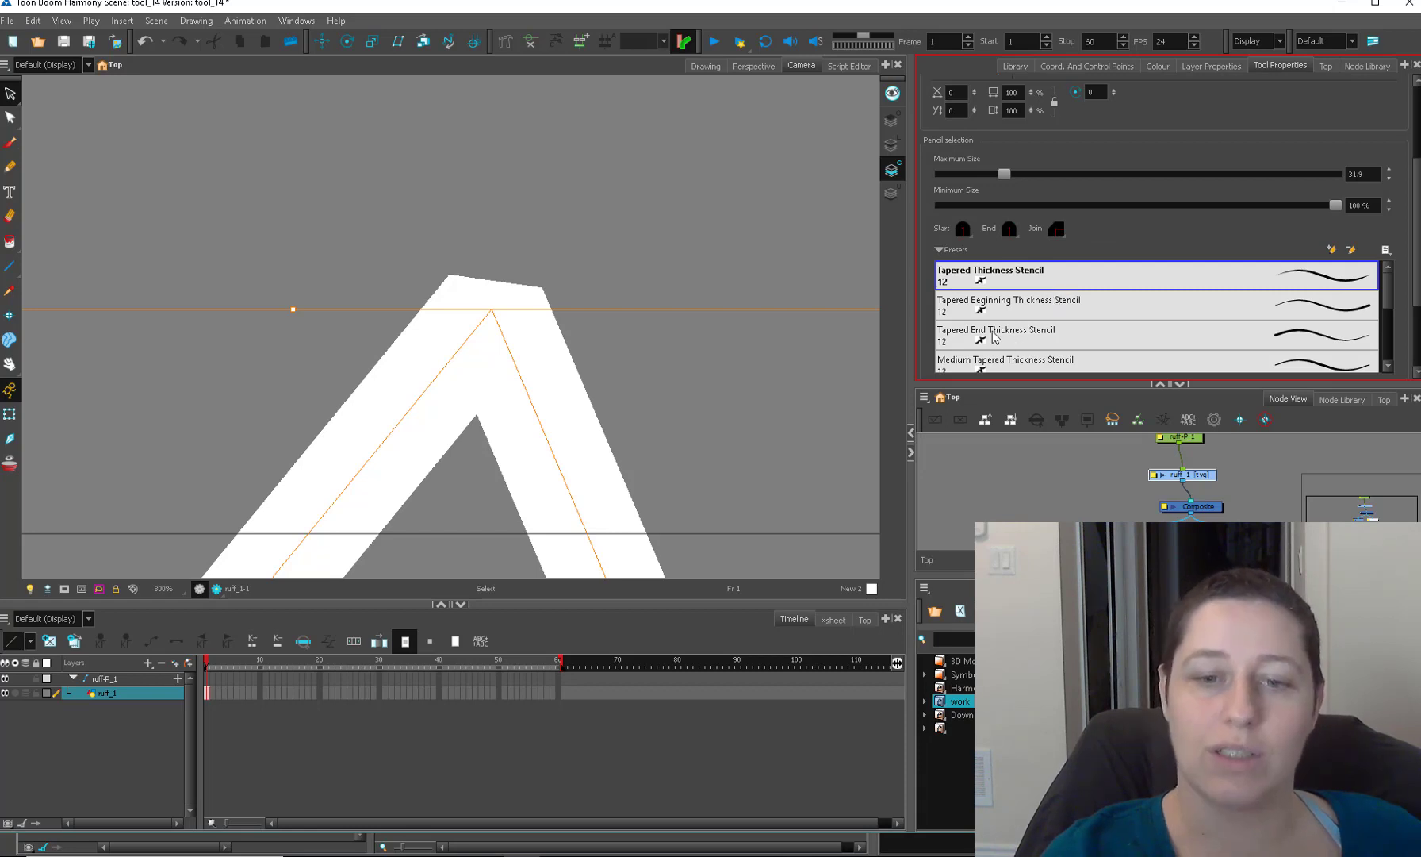
Set the inverted V's corner join to Mitre and deselect the line.
scroll(586, 322, down, 3)
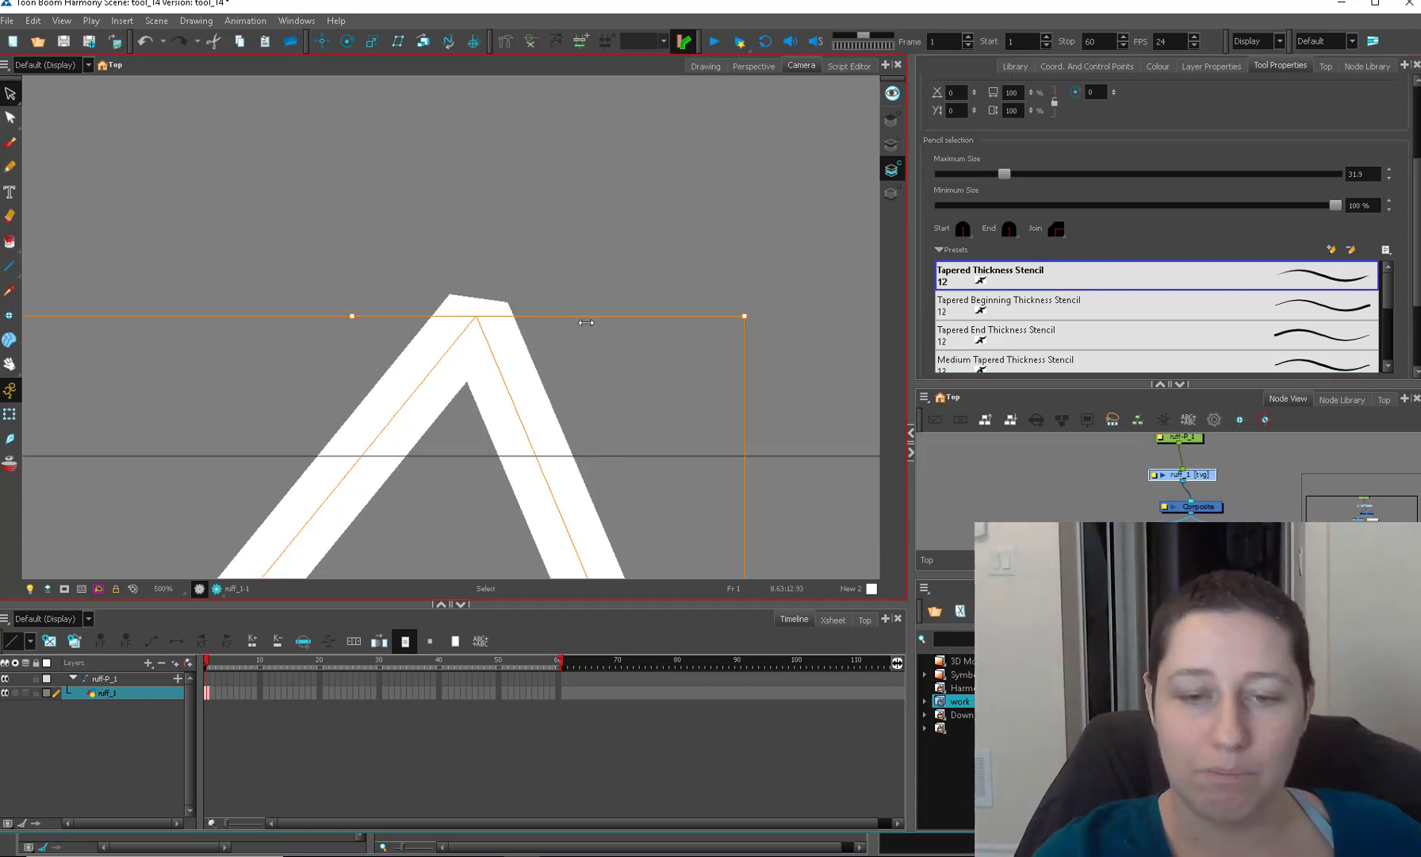
scroll(586, 322, down, 5)
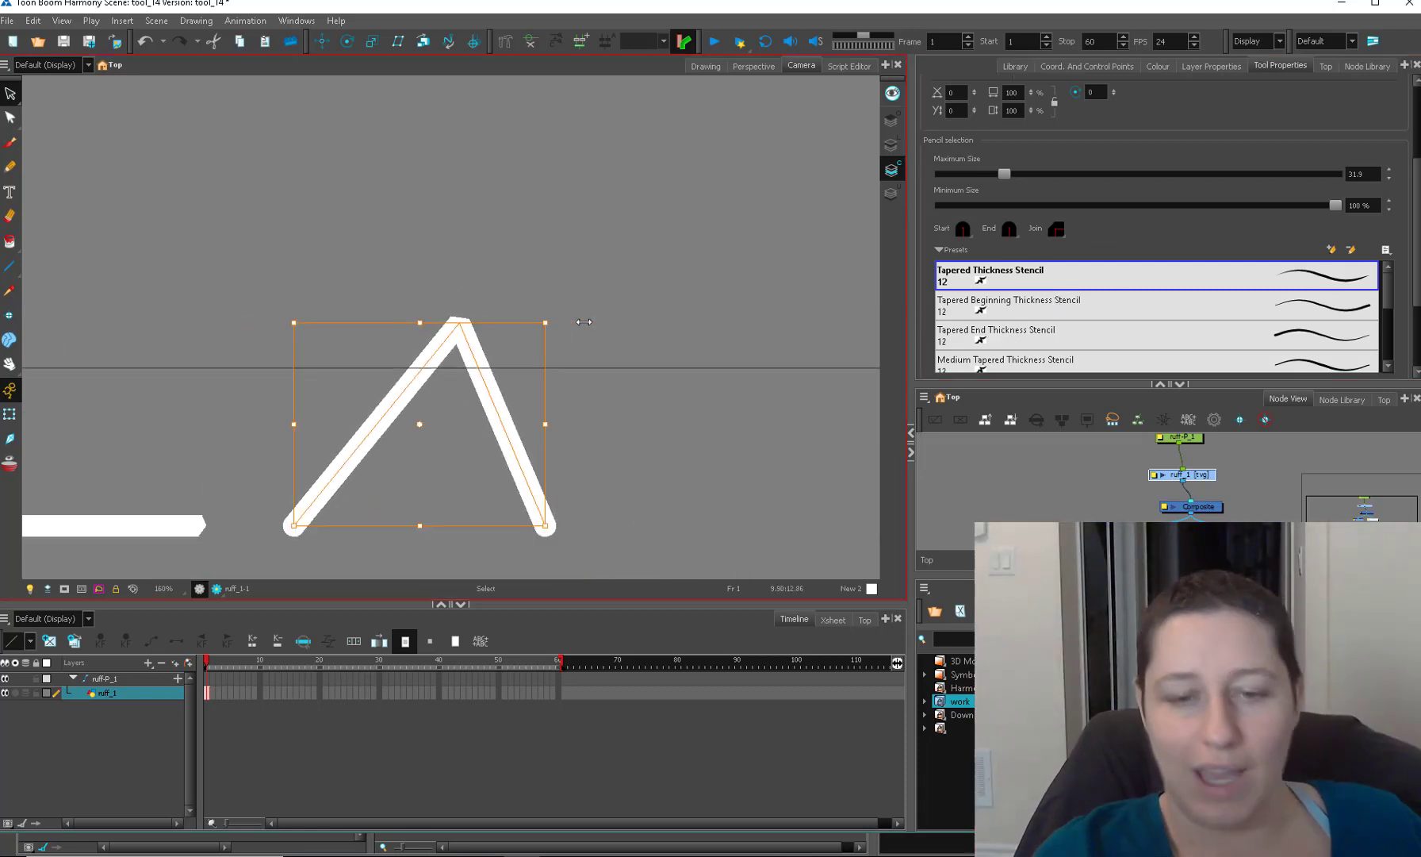
click(665, 307)
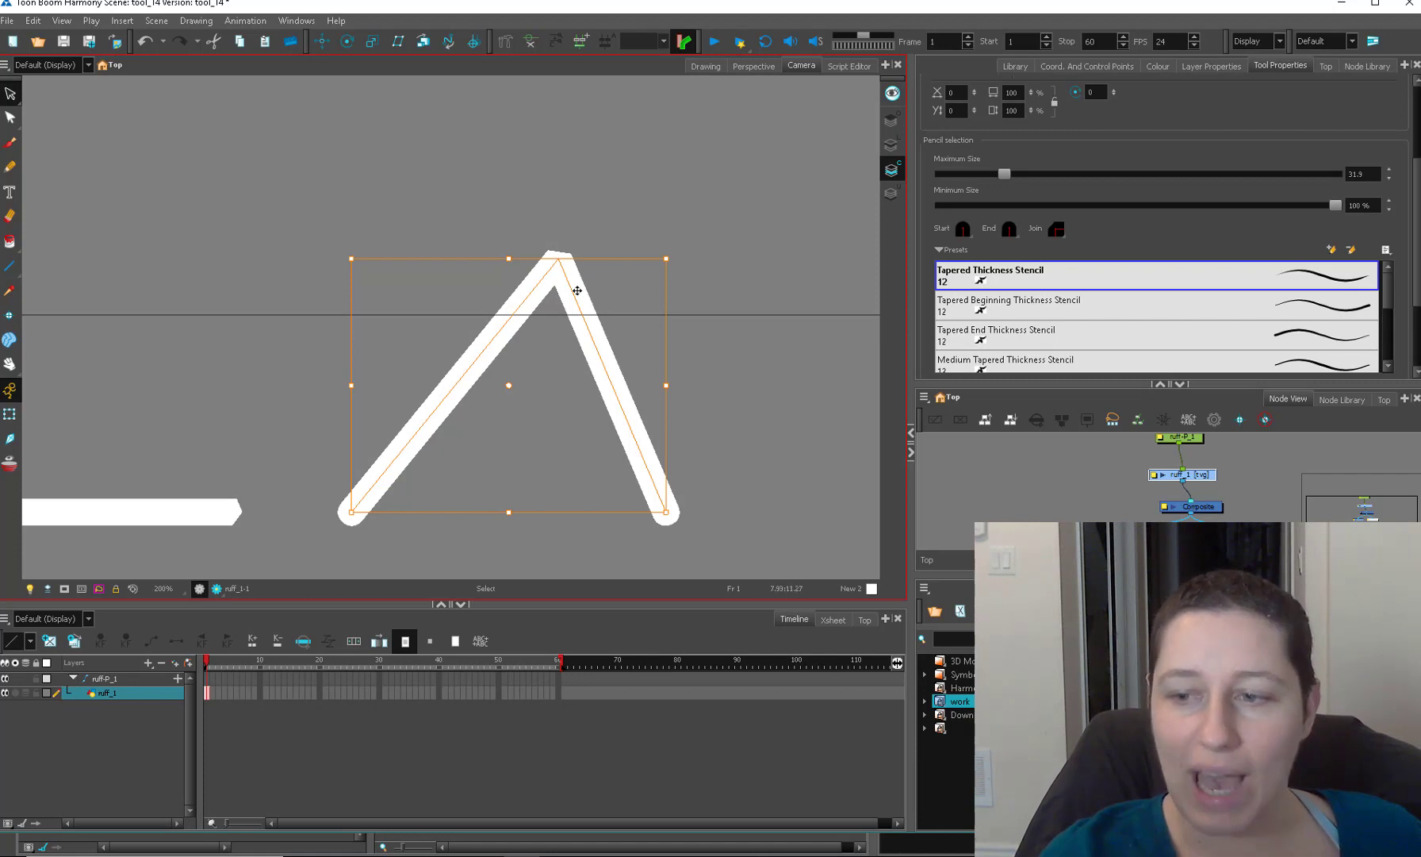
scroll(1158, 238, down, 5)
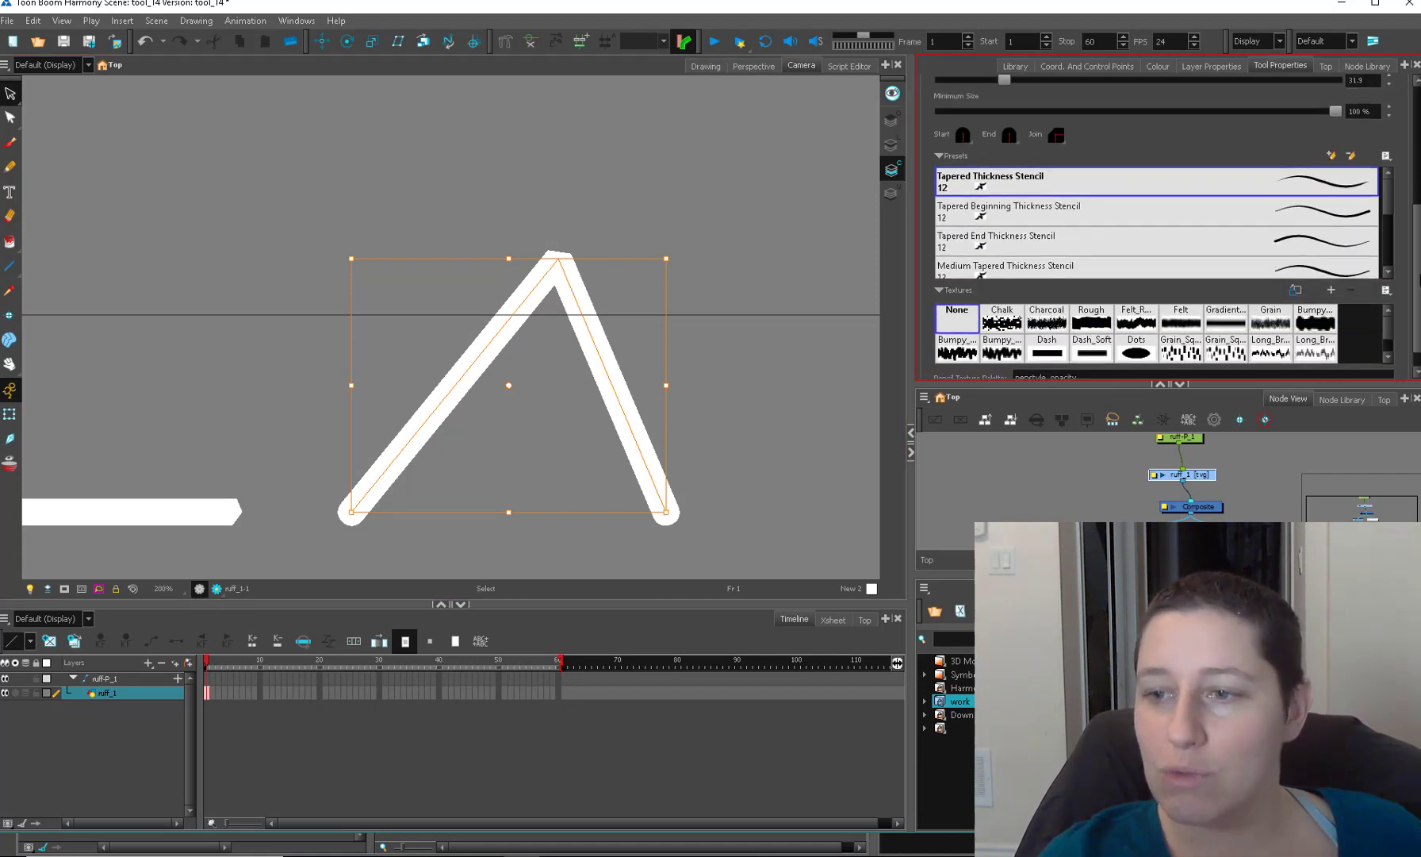
drag(1420, 278, 1389, 204)
click(1057, 306)
click(1064, 336)
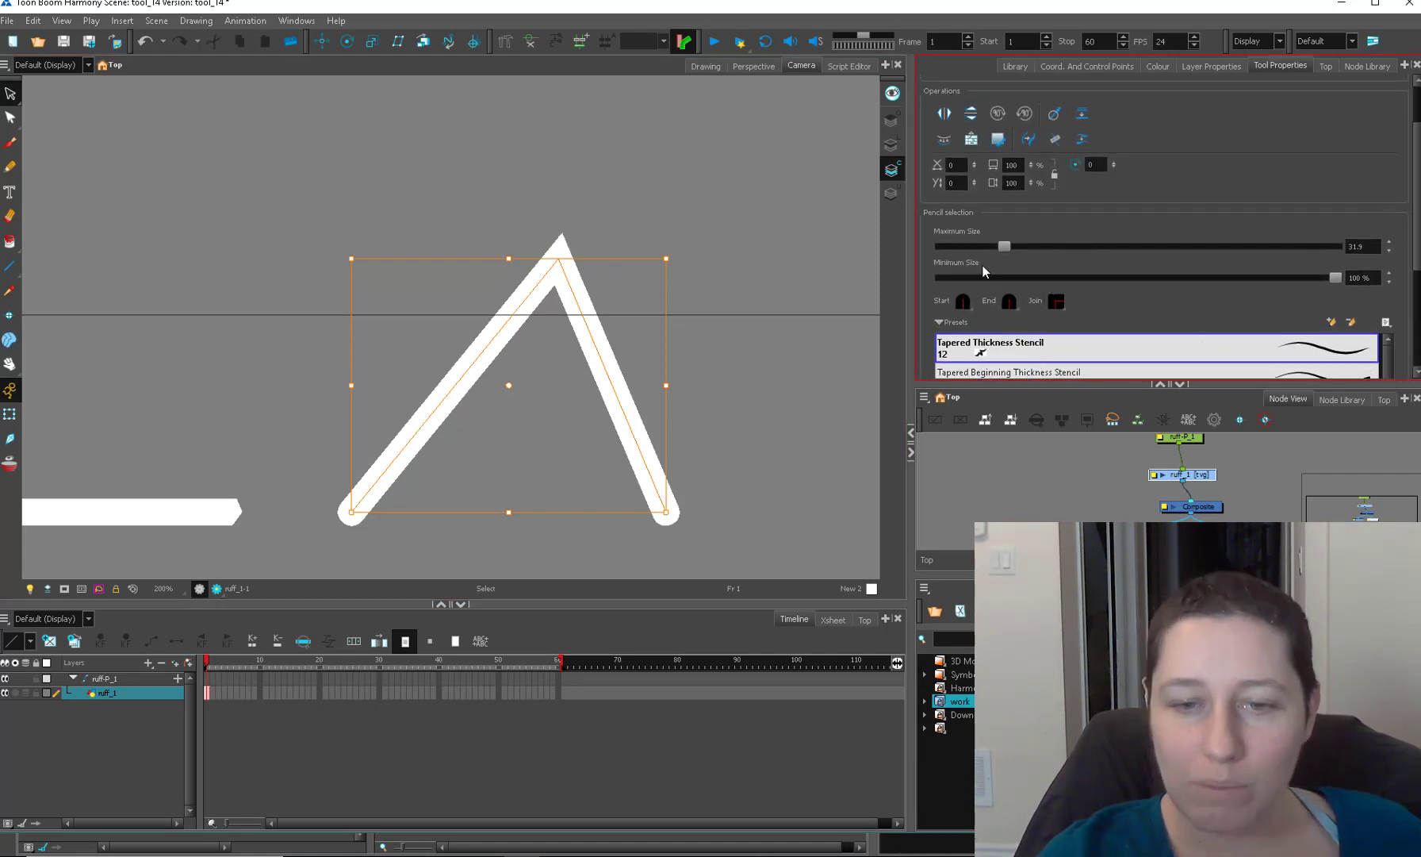
click(609, 242)
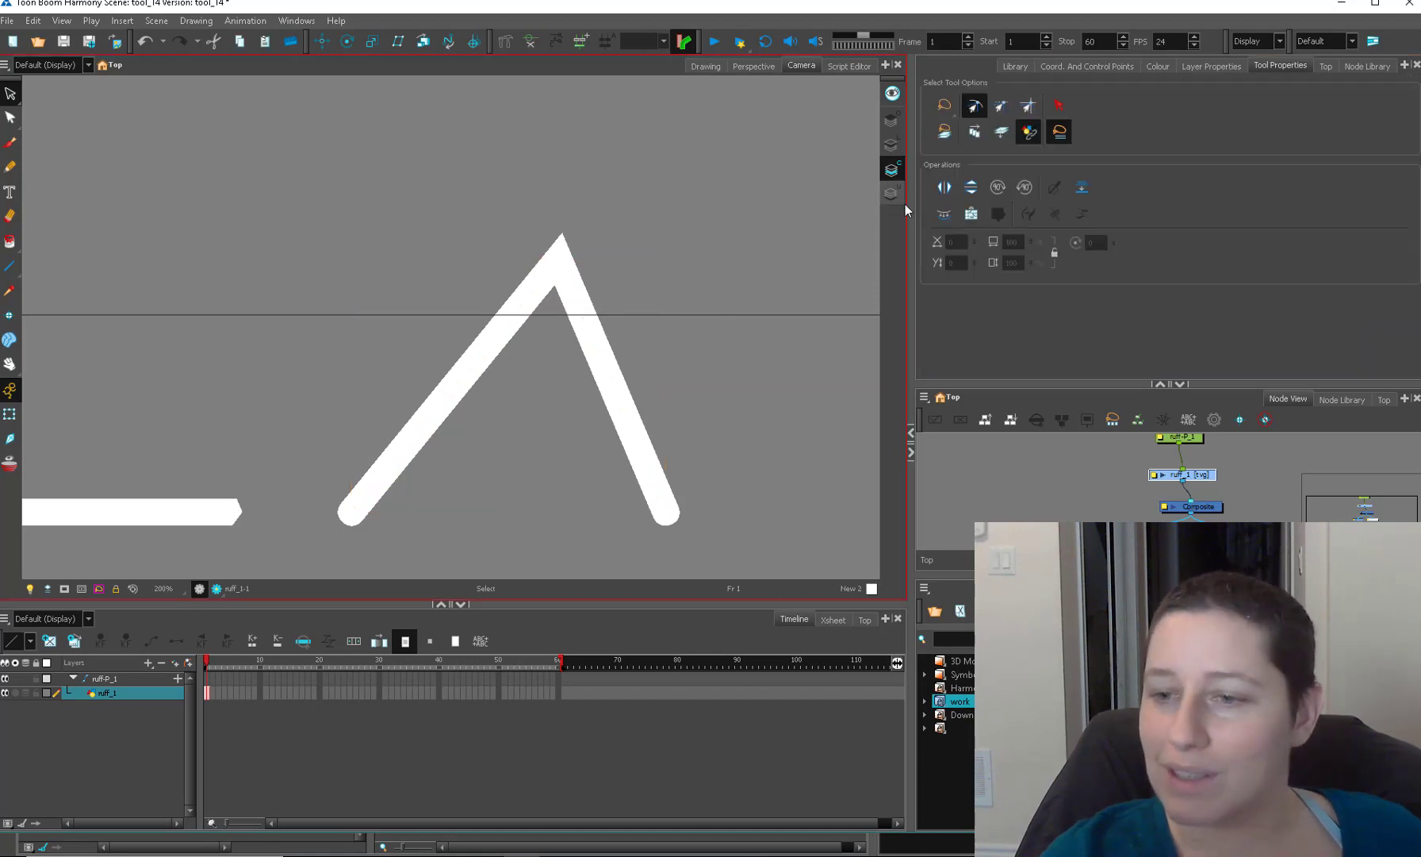
Delete all the lines from the drawing and activate the Pencil tool.
key(alt+backslash)
key(1)
drag(535, 427, 613, 280)
drag(531, 322, 492, 330)
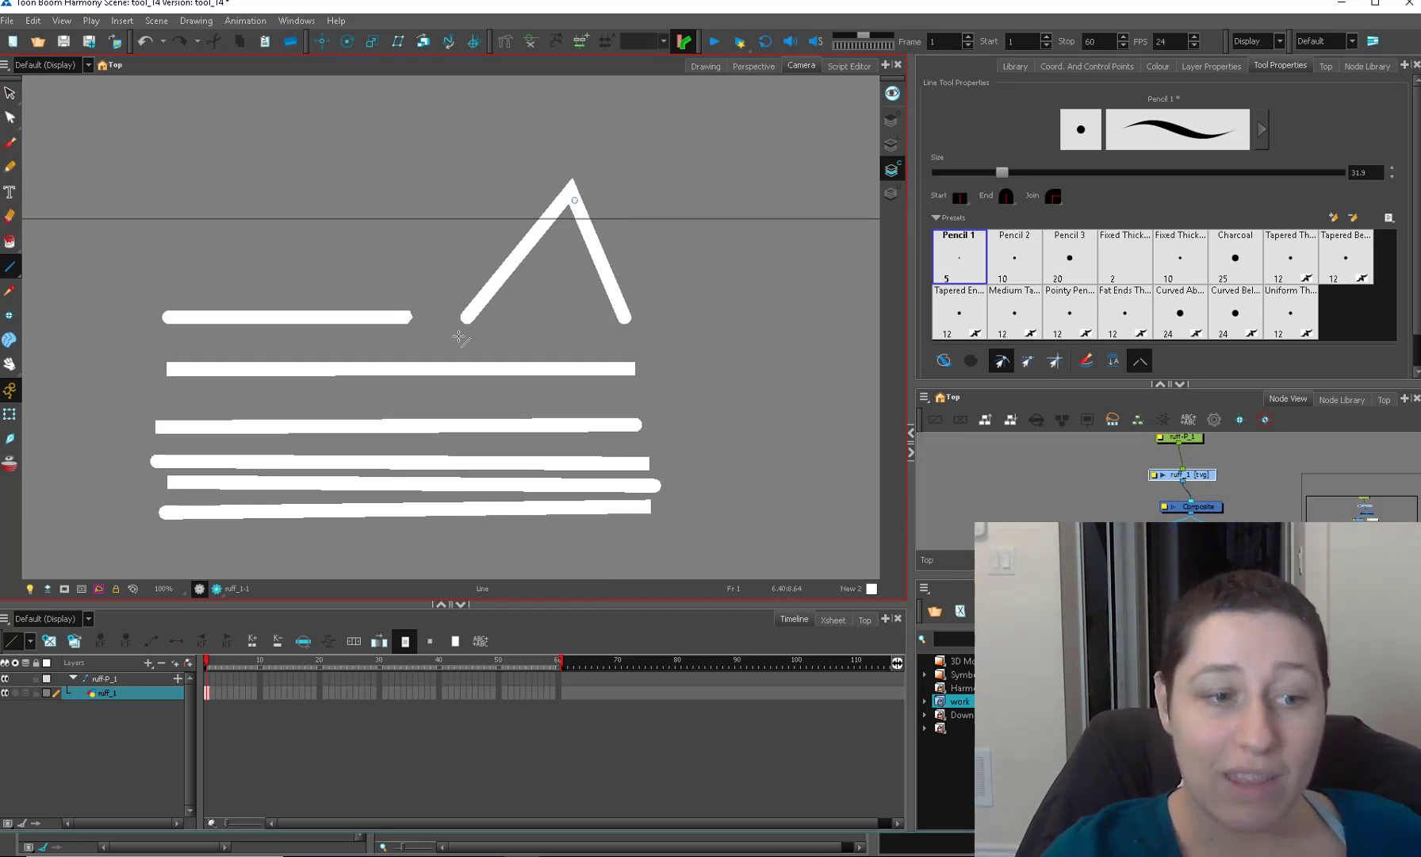
click(10, 168)
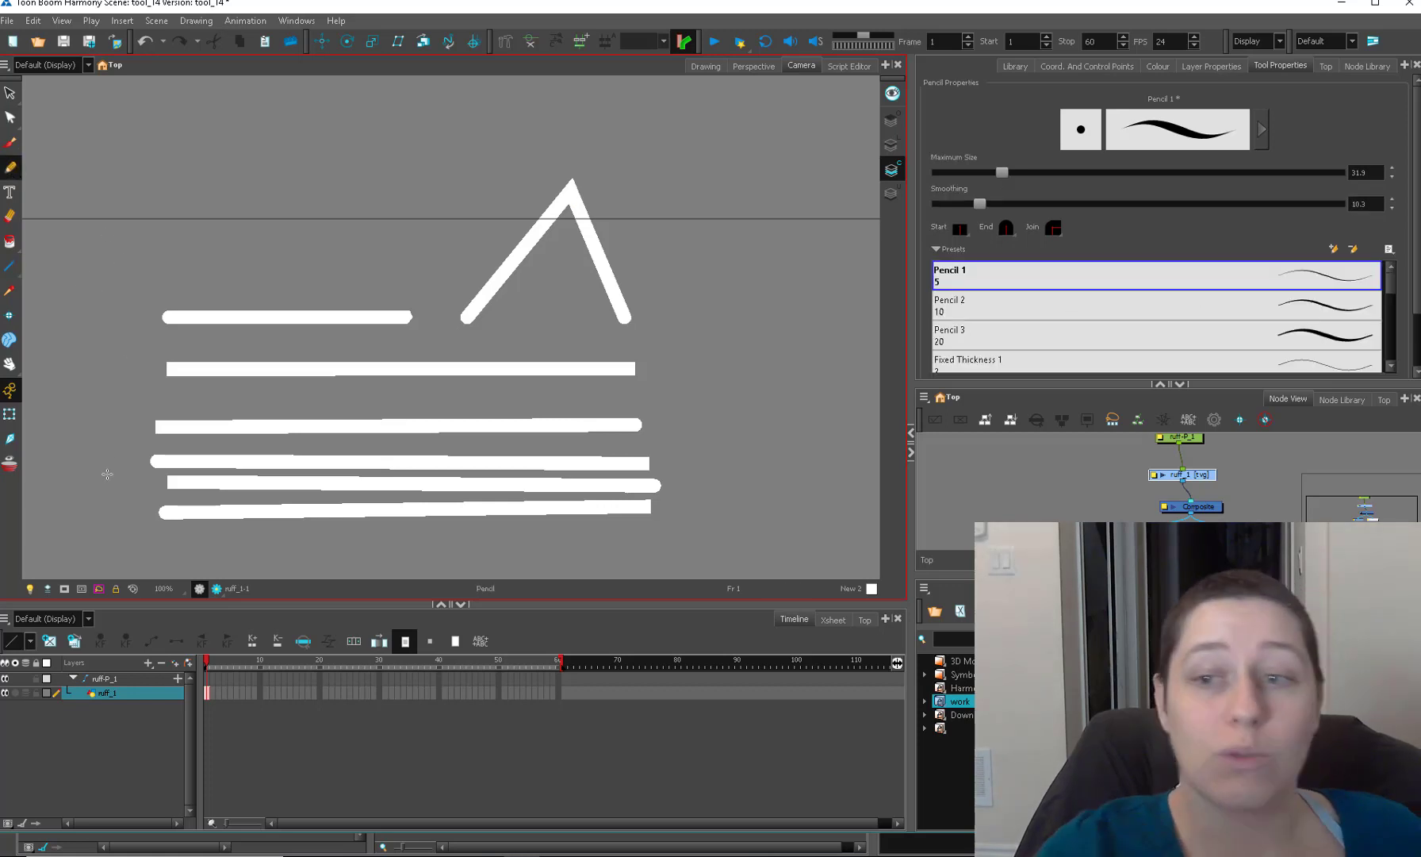
key(ctrl)
key(alt+s)
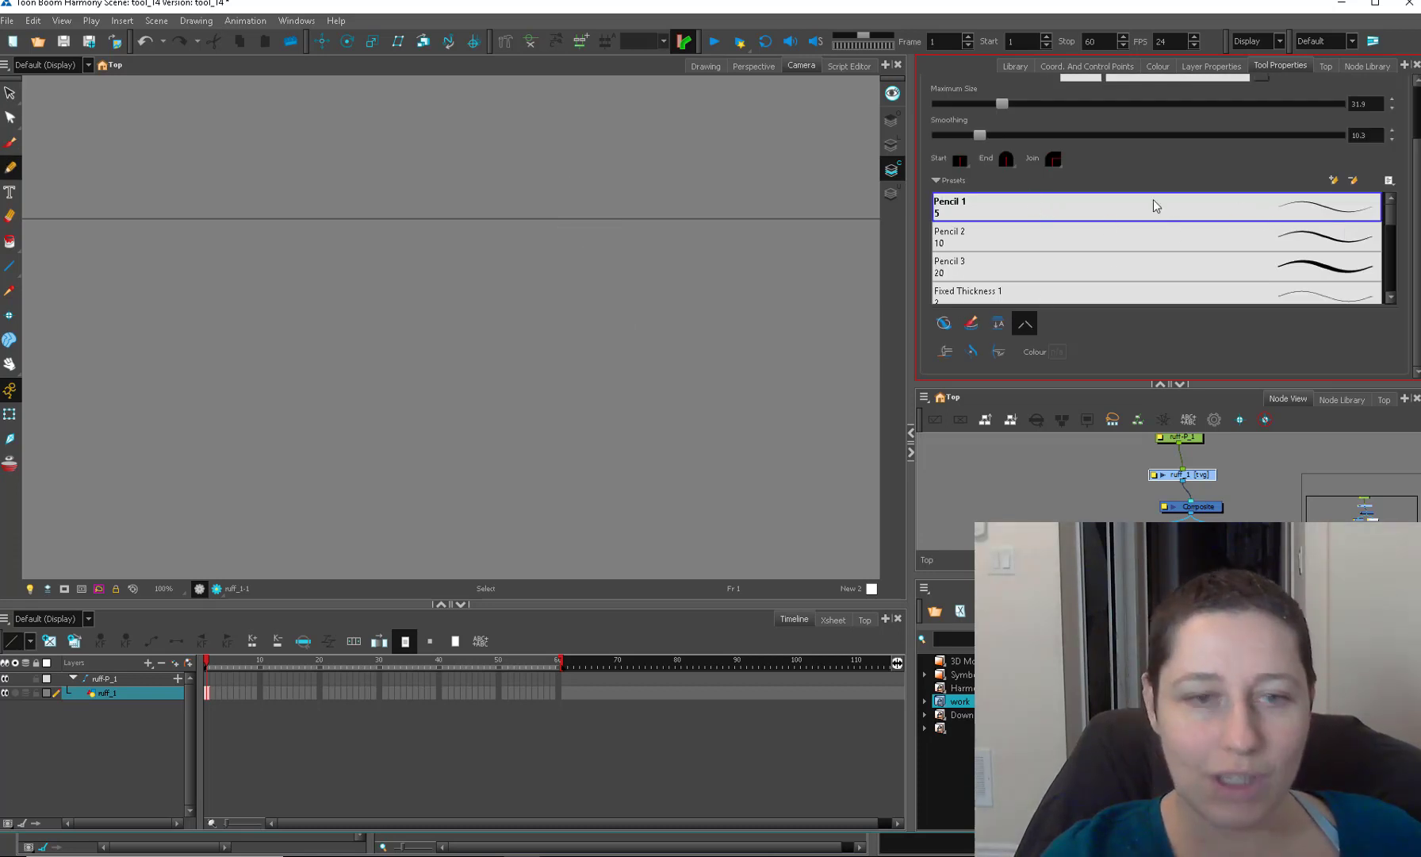
Choose the Tapered End Thickness Stencil preset and draw one long curved pencil stroke rising to the right.
drag(1391, 214, 1377, 268)
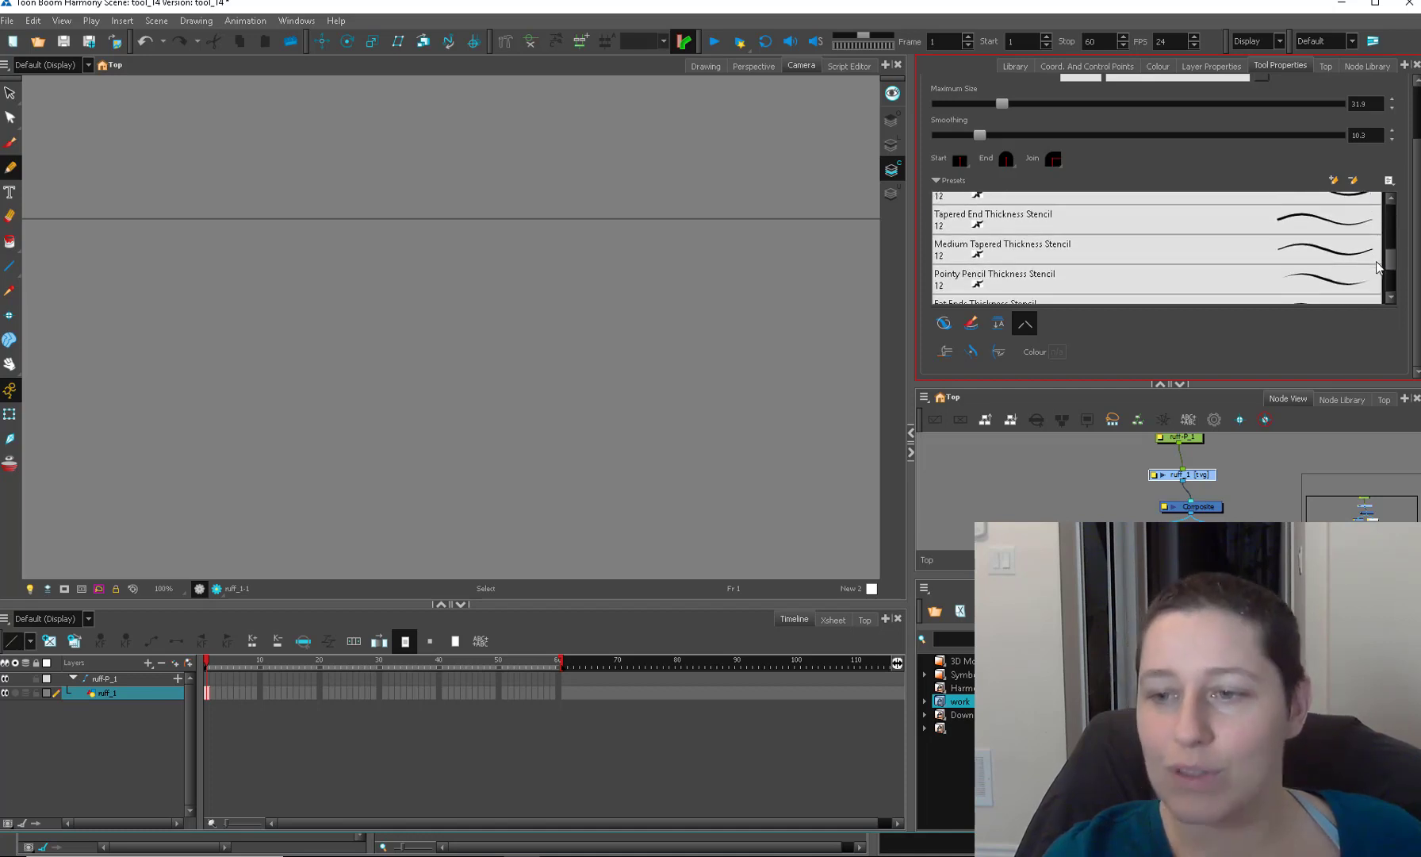
scroll(1294, 242, up, 1)
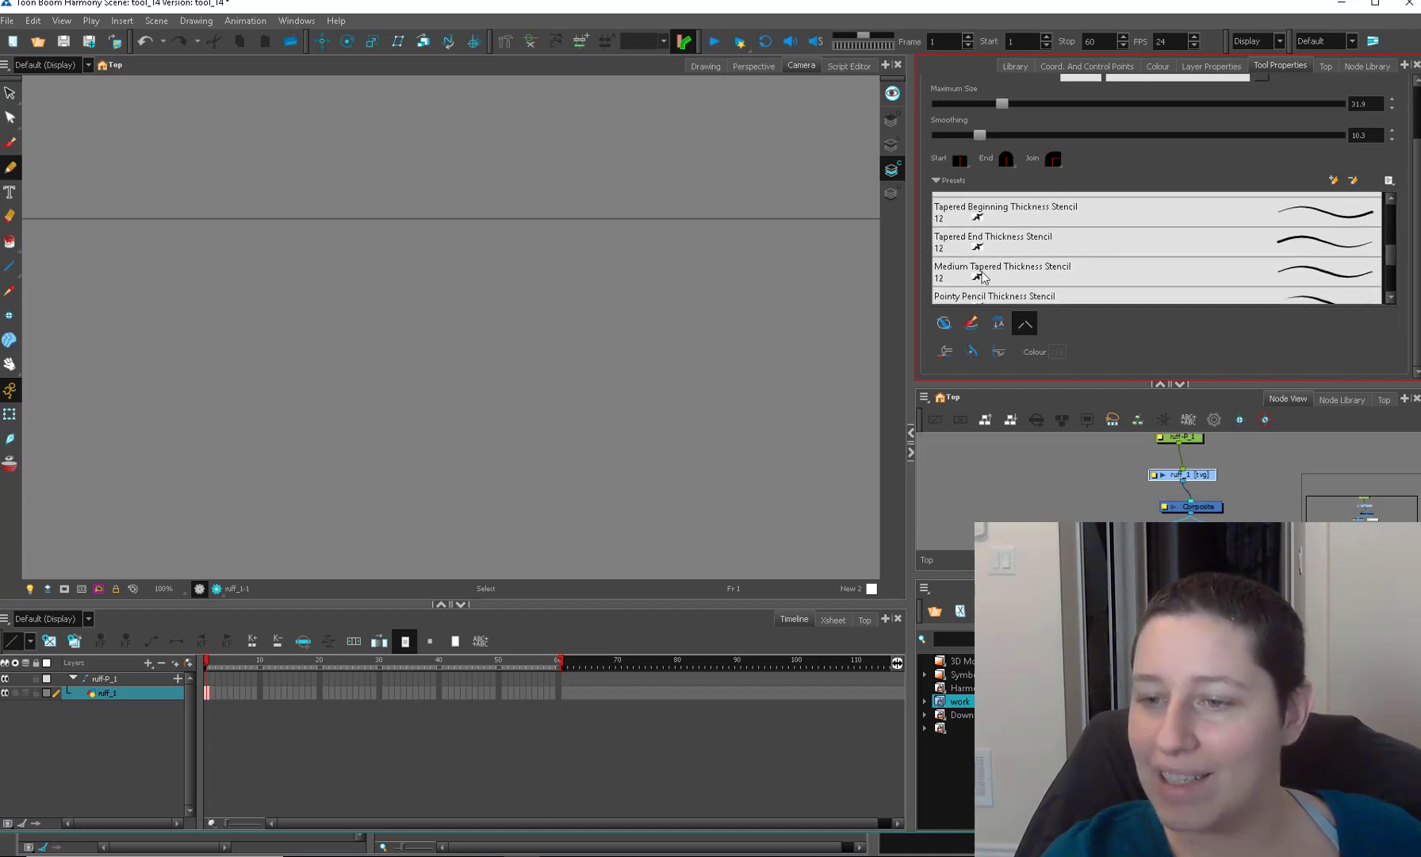
click(1045, 253)
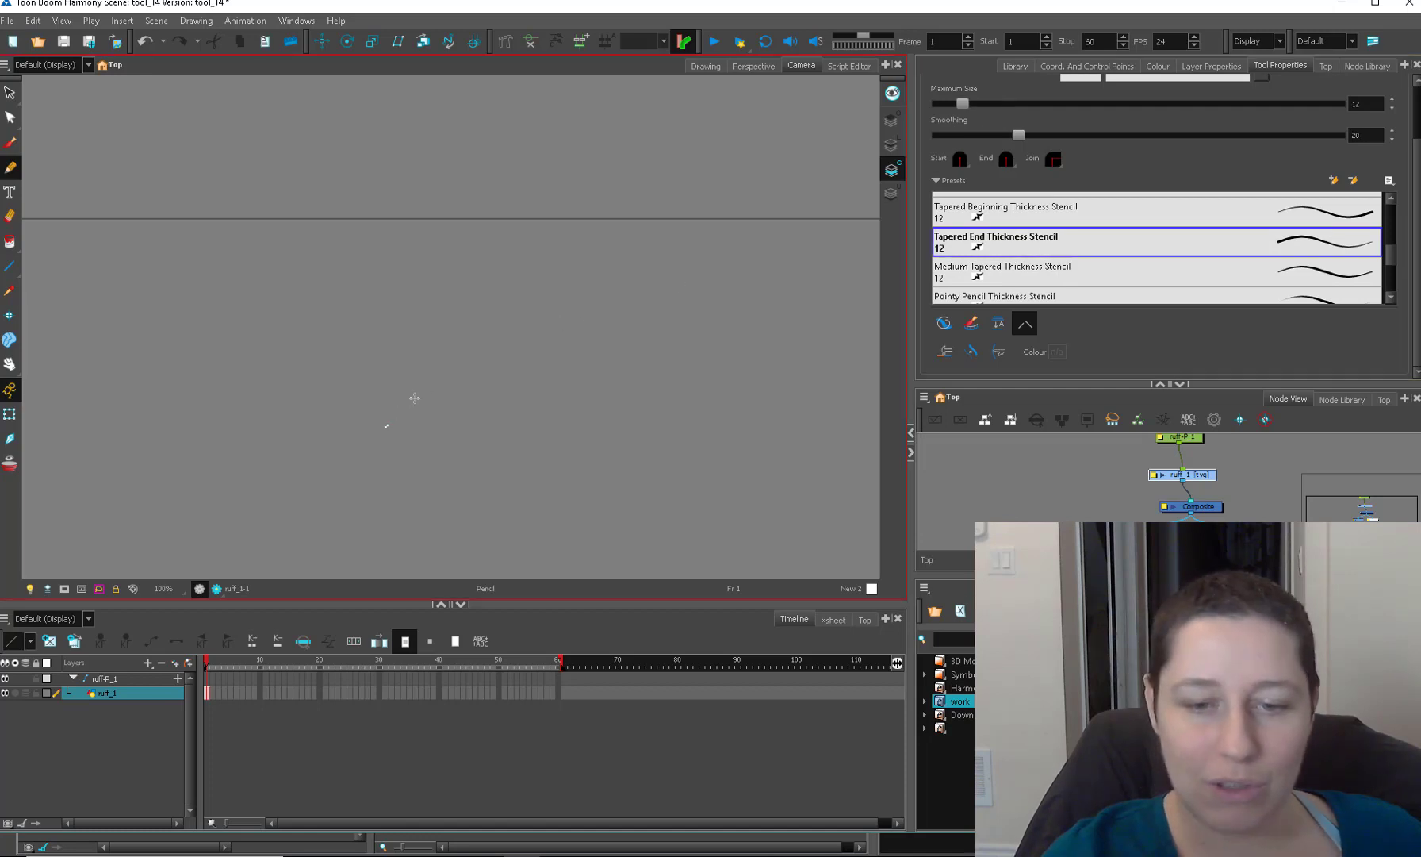
drag(386, 426, 673, 279)
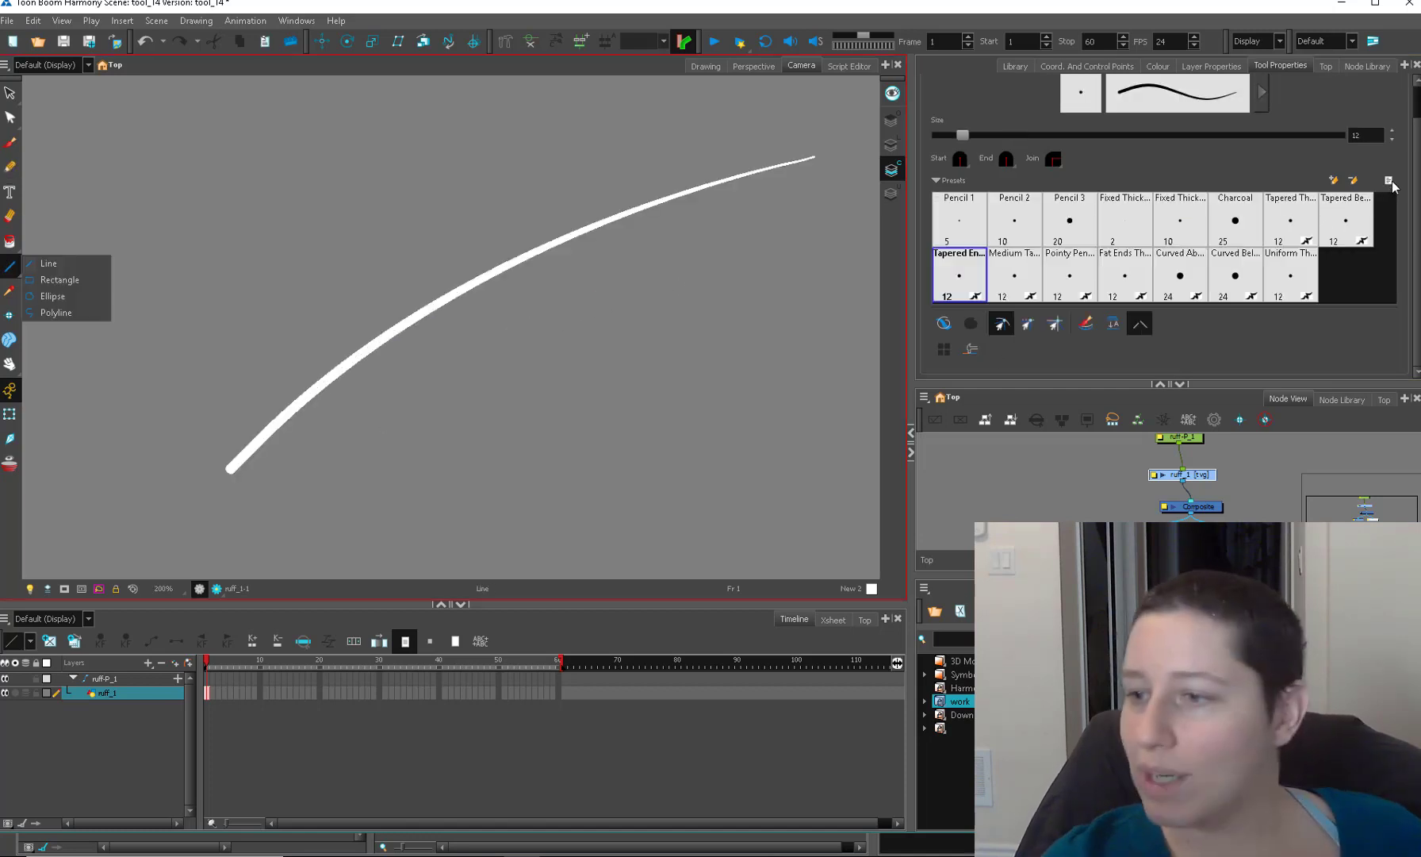
Cycle the Line tool's preset display through Stroke View, Large Thumbnail and Small Thumbnail.
click(1389, 181)
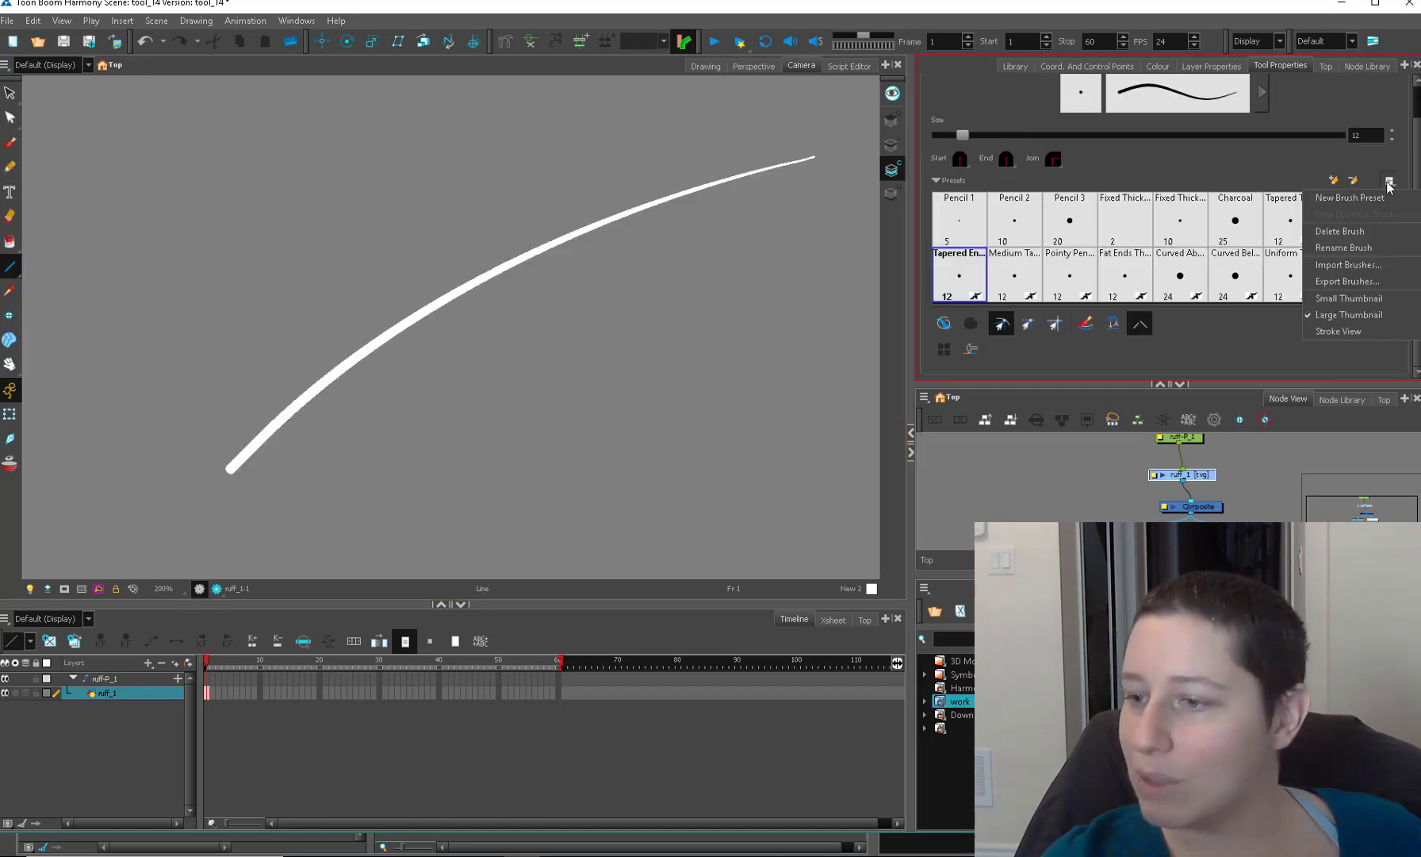
click(1360, 332)
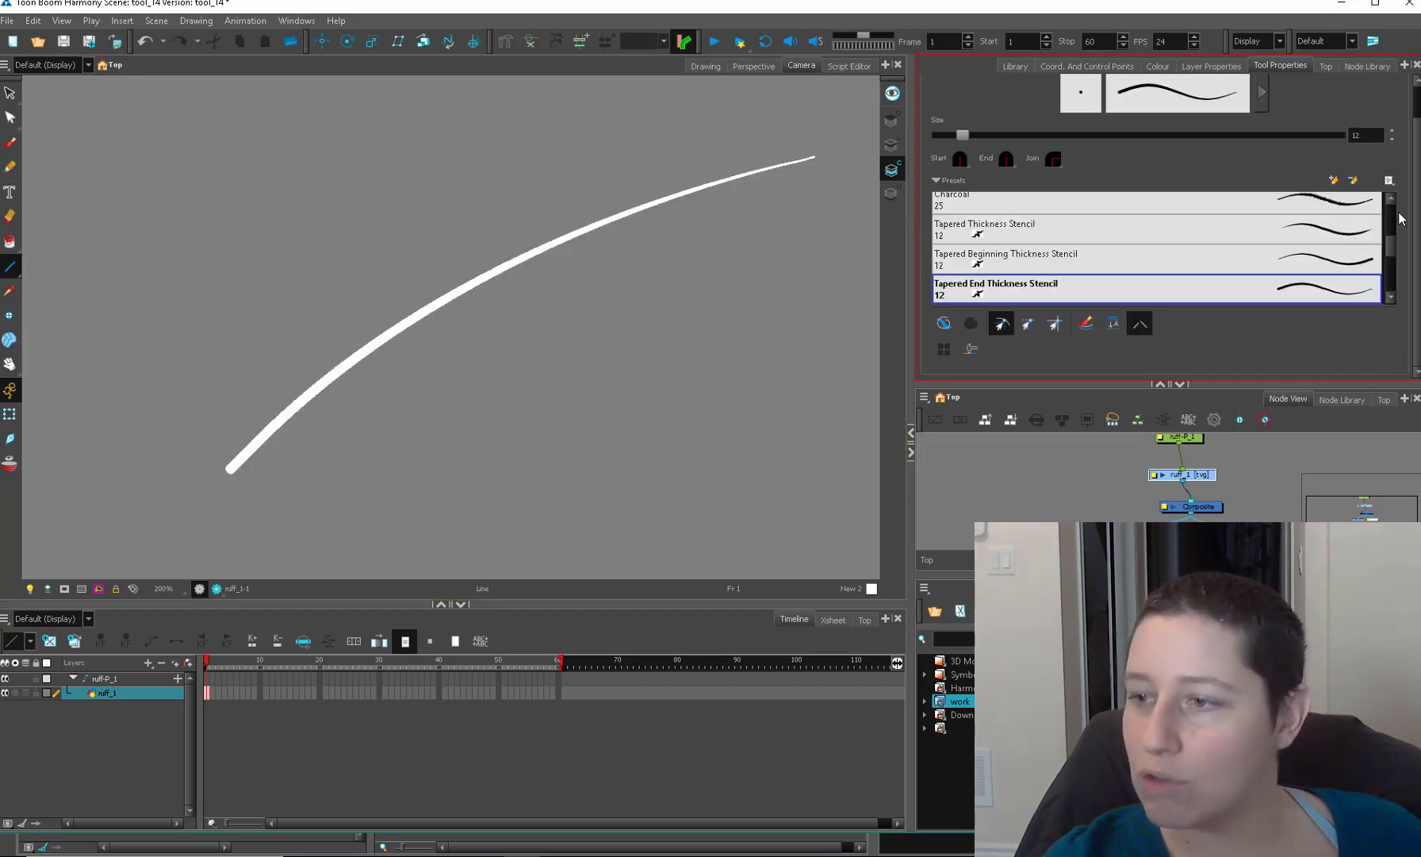
click(1391, 182)
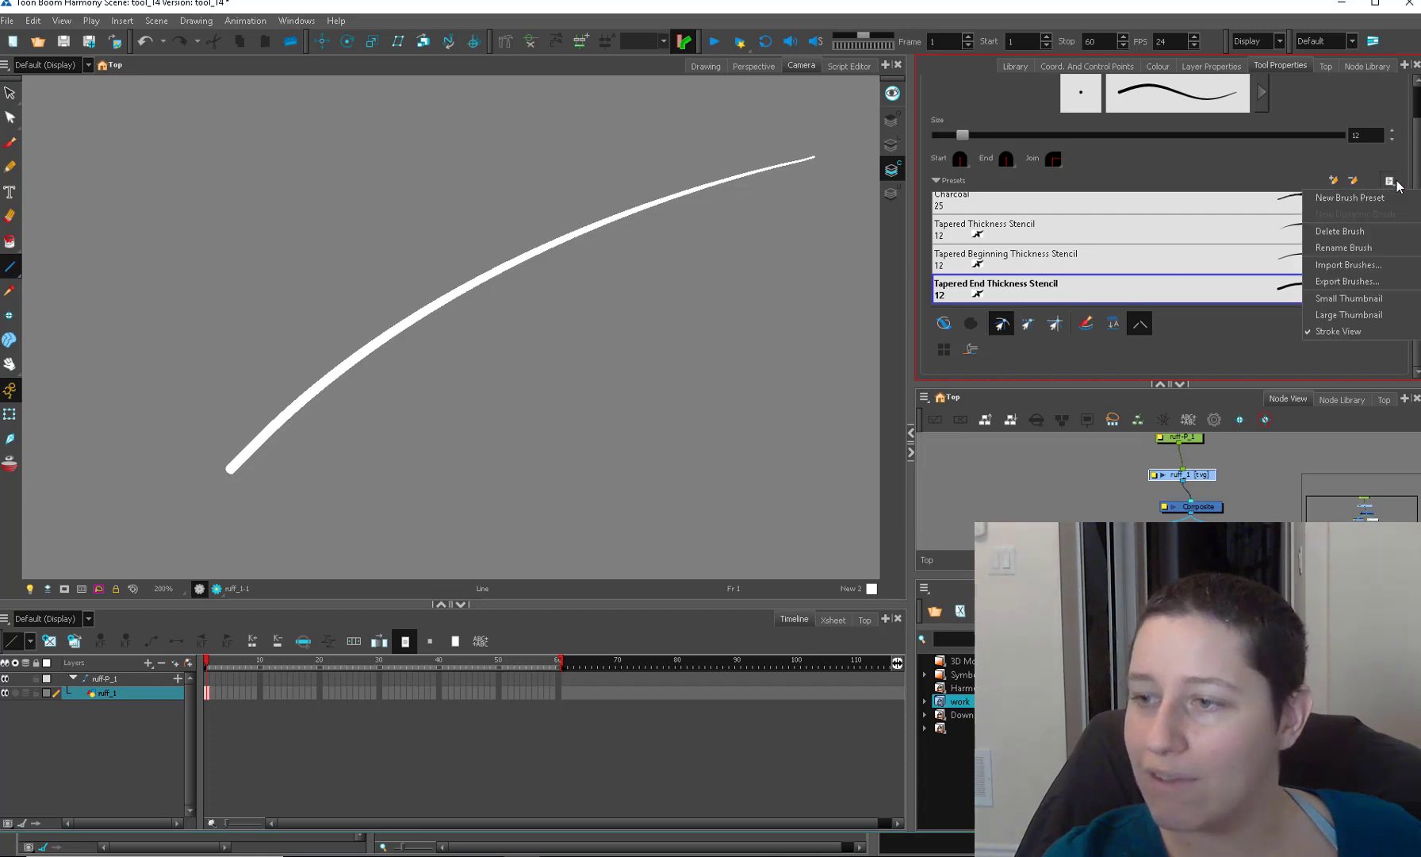
click(1367, 314)
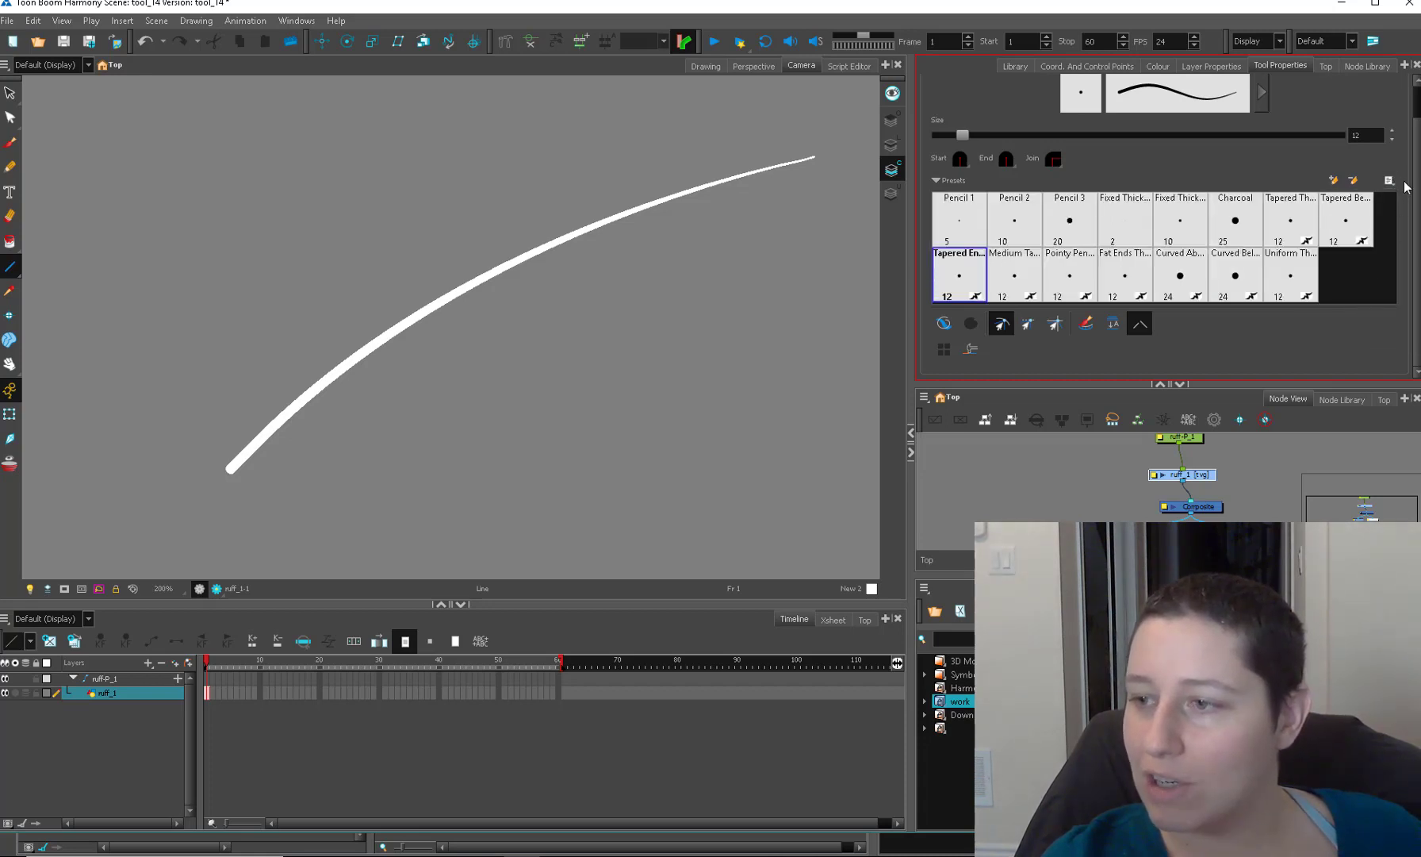
click(1389, 184)
click(1355, 296)
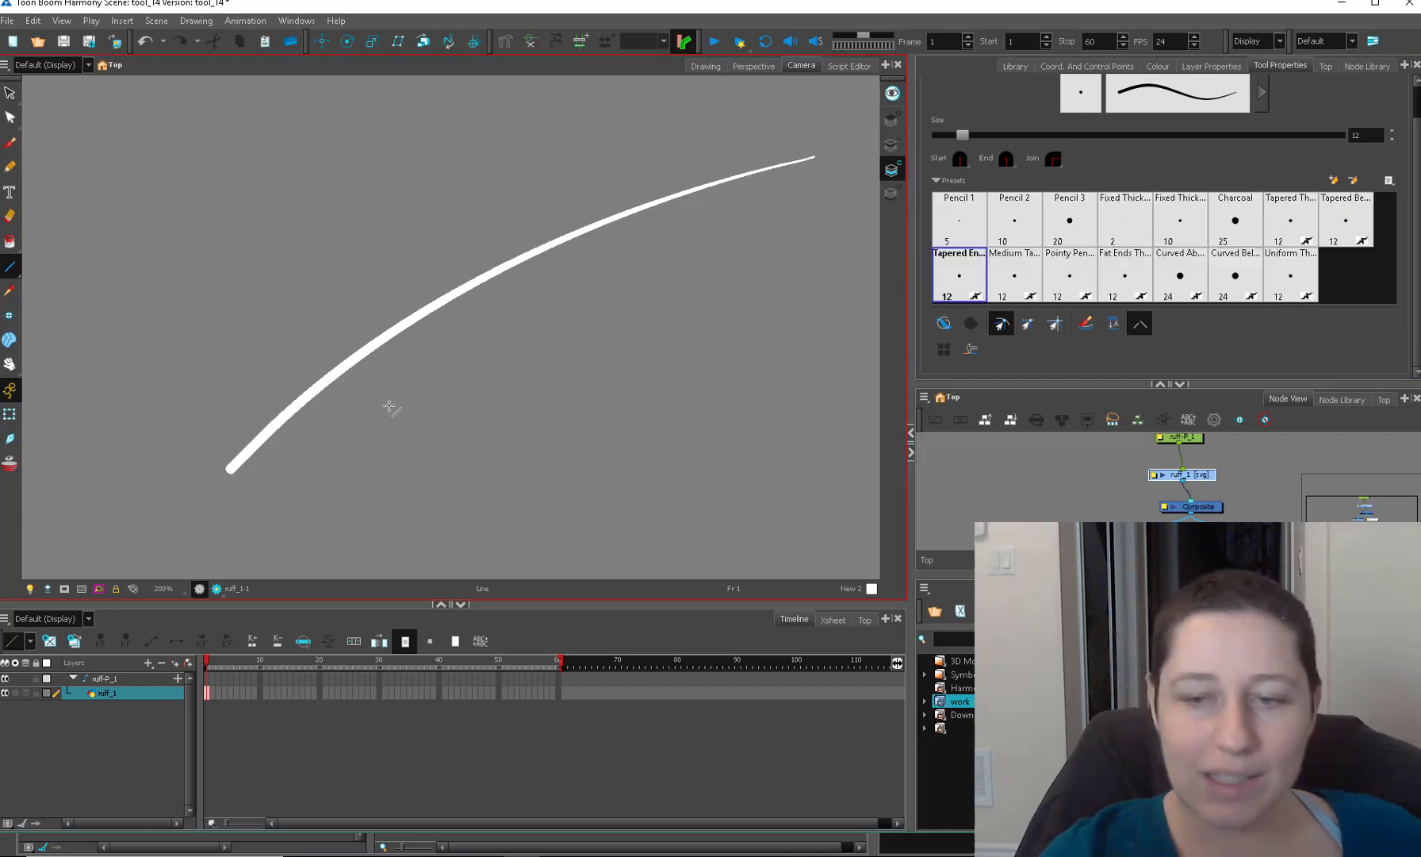
Draw three straight horizontal lines below the curve, using the Pencil 1, Medium Tapered and Tapered End Thickness Stencil presets in turn.
click(960, 226)
mouse_move(334, 424)
mouse_down()
mouse_move(858, 408)
mouse_move(812, 419)
mouse_move(760, 331)
mouse_up()
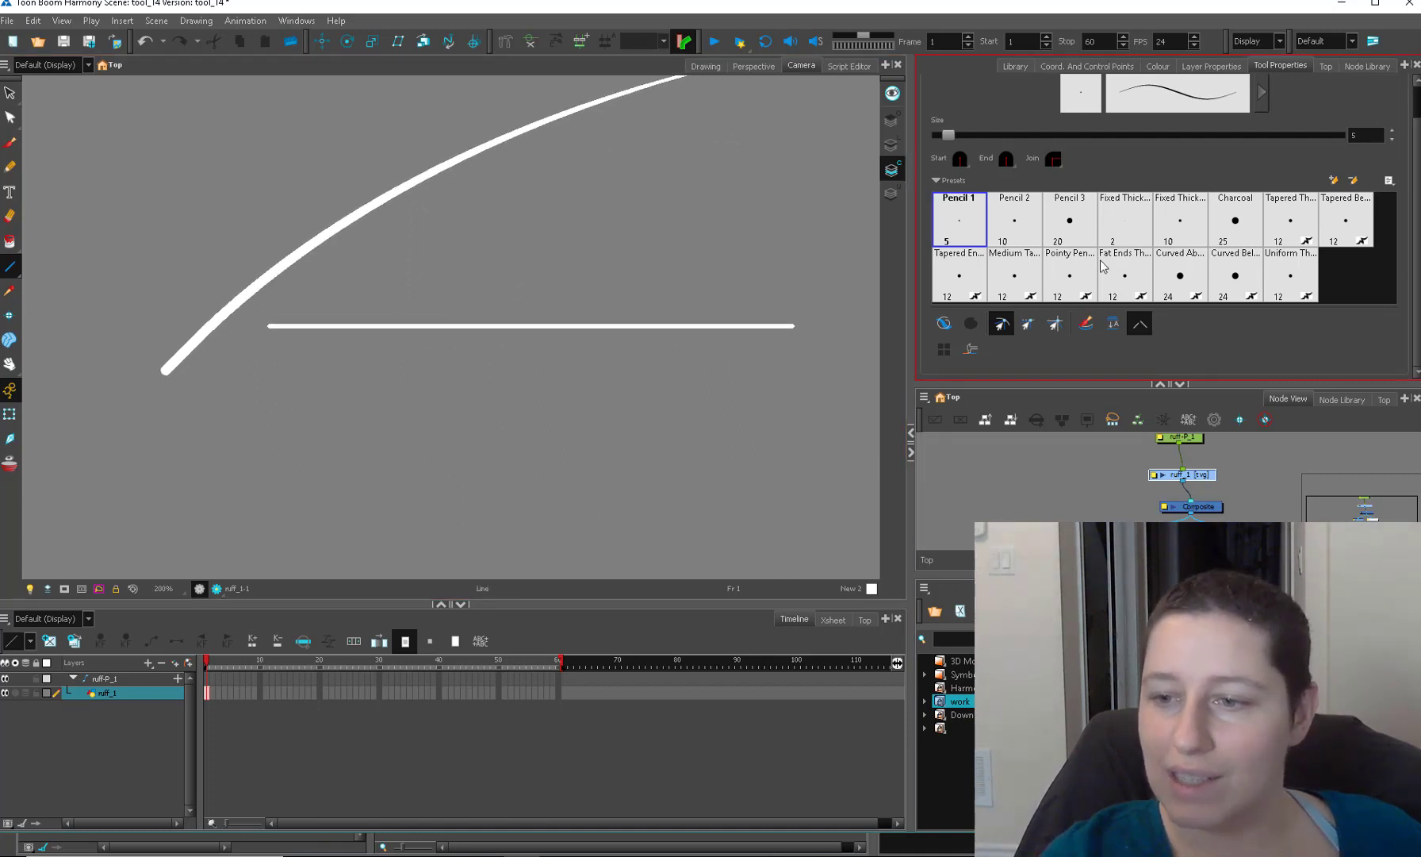
click(1015, 278)
drag(264, 359, 825, 361)
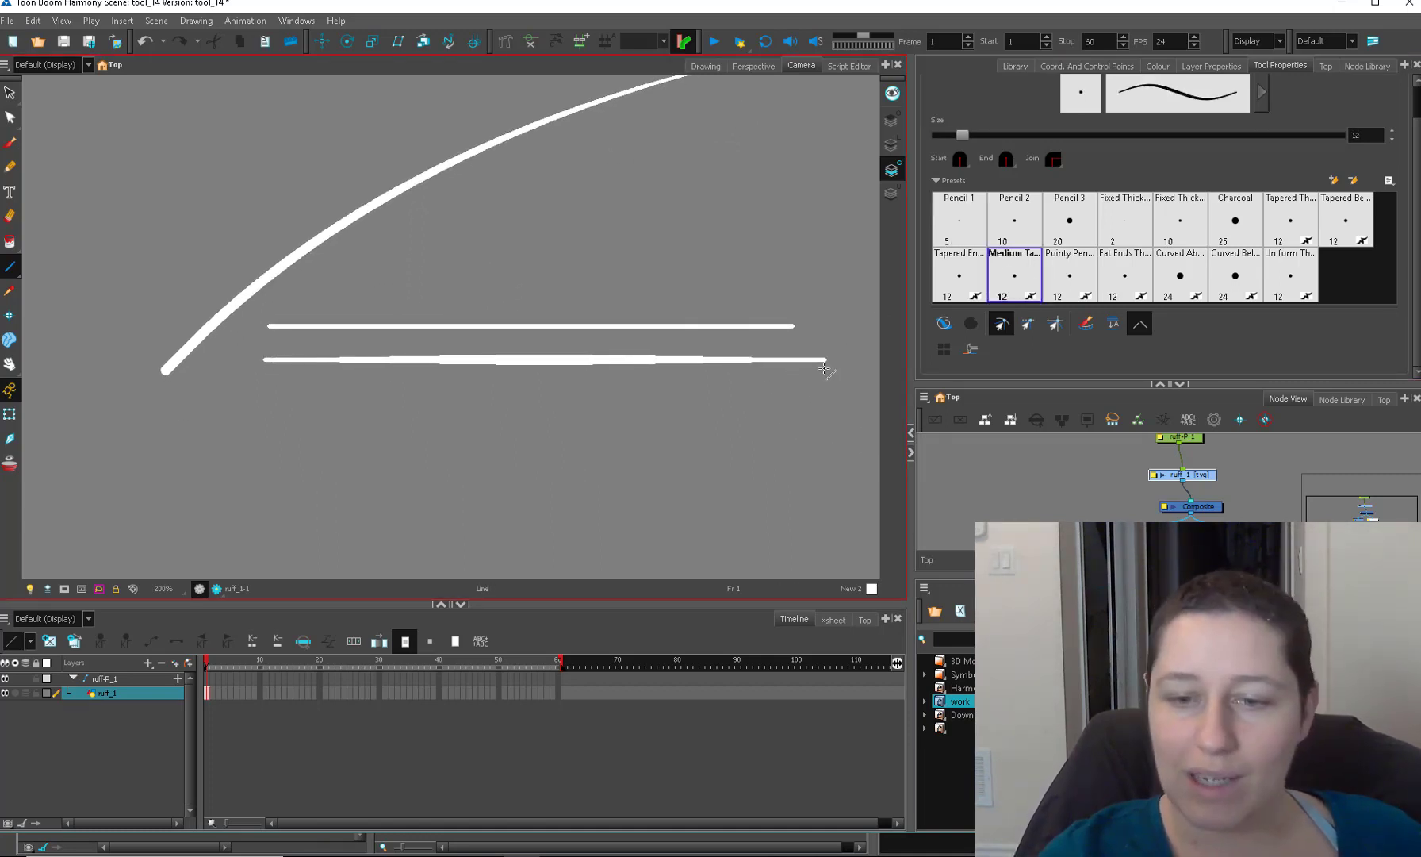
click(960, 274)
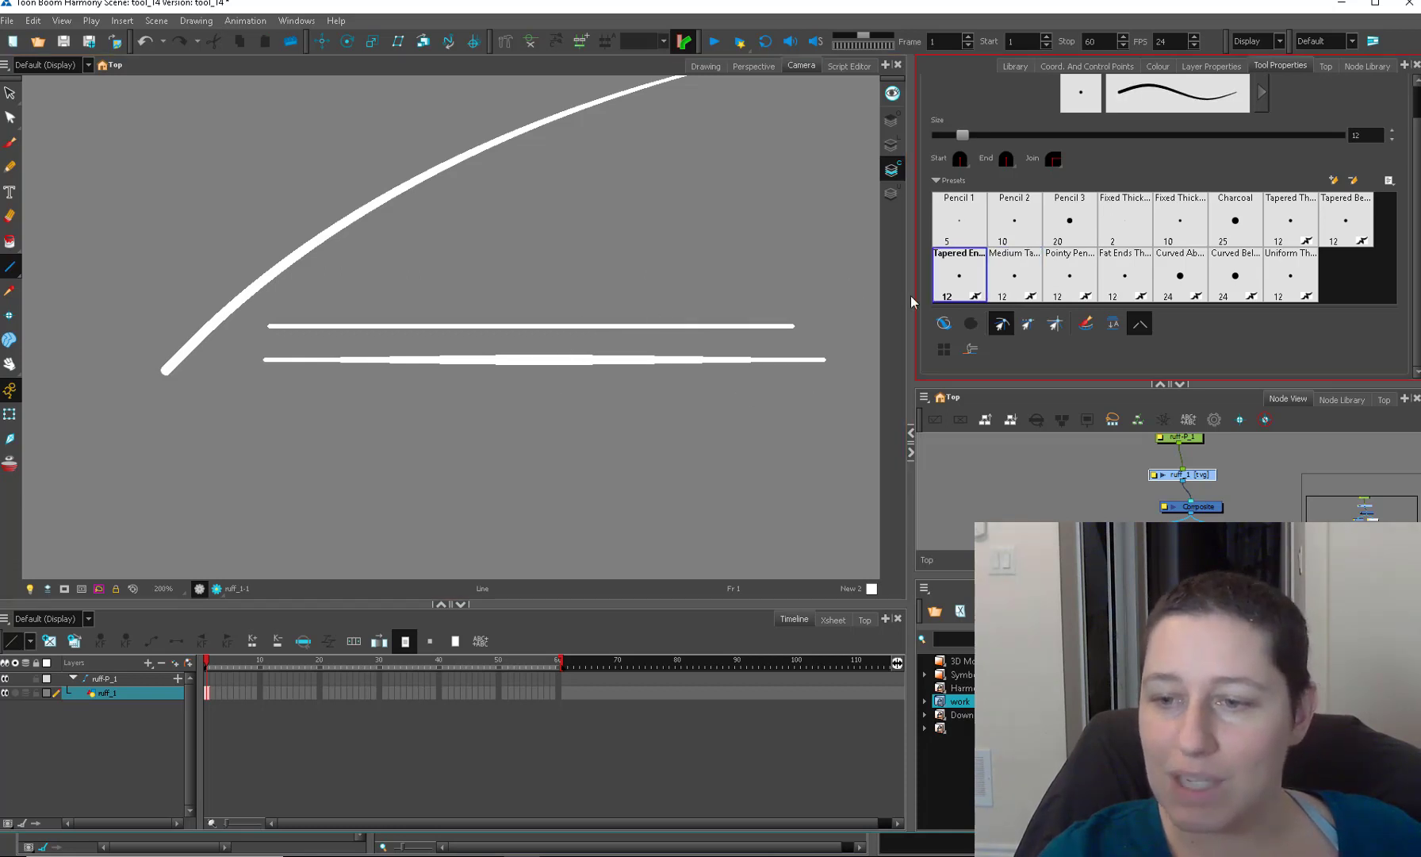
drag(247, 394, 843, 394)
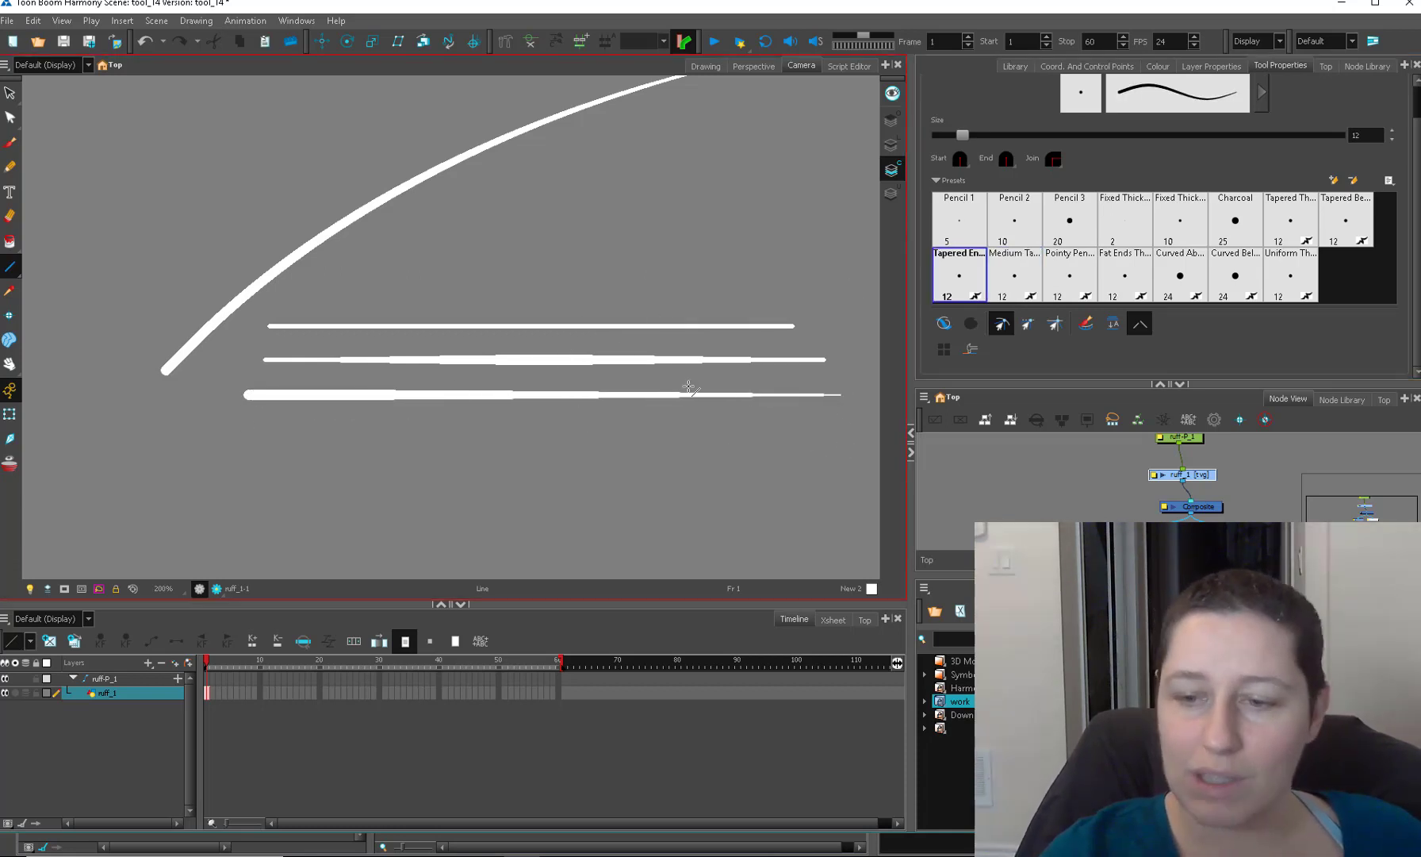
Add three more horizontal lines below using the Medium Tapered, Fat Ends and Curved Above Thickness Stencil presets in turn.
click(1014, 274)
drag(247, 443, 821, 441)
click(1124, 273)
drag(274, 499, 851, 498)
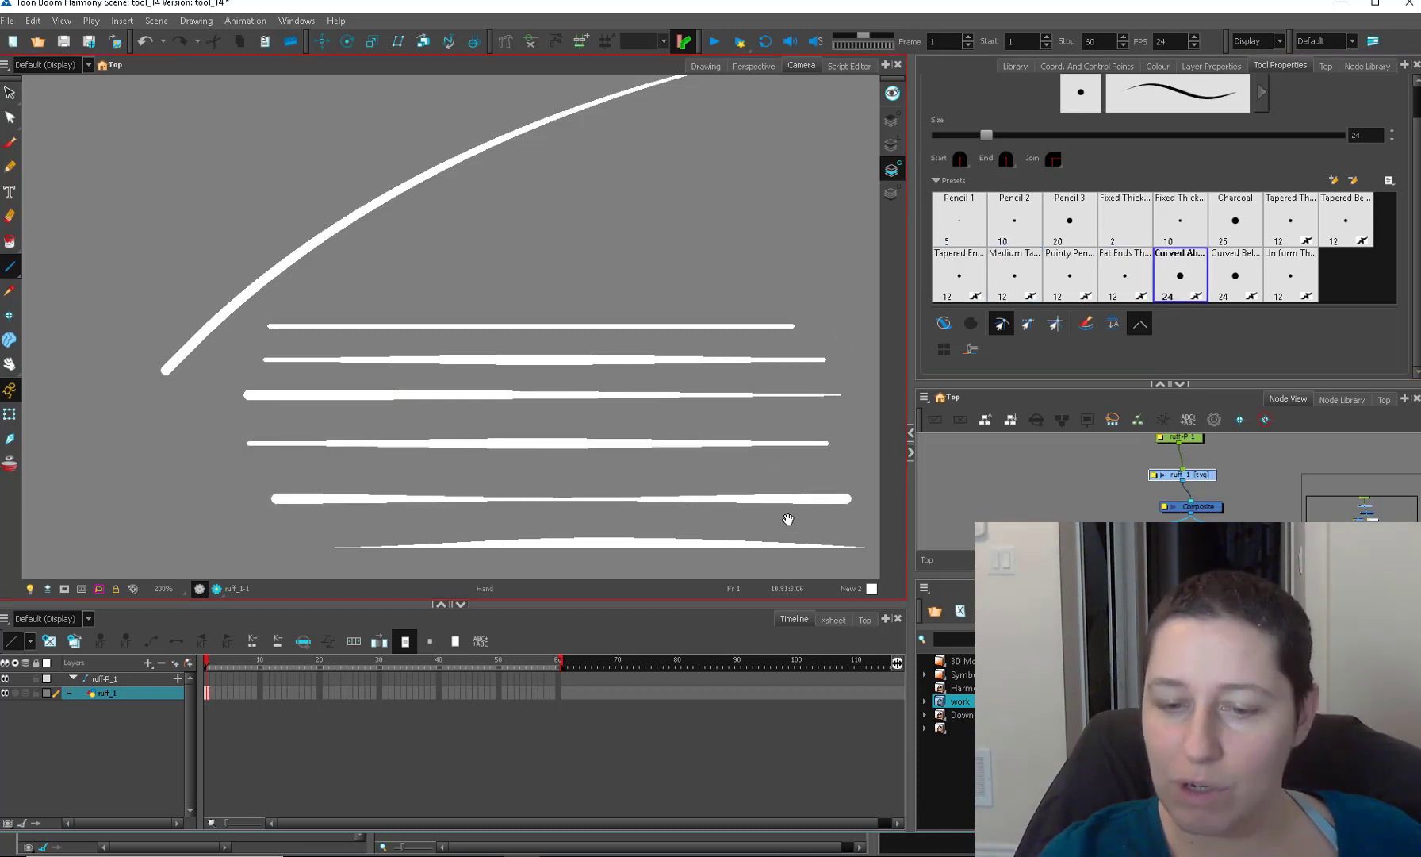
drag(541, 551, 500, 407)
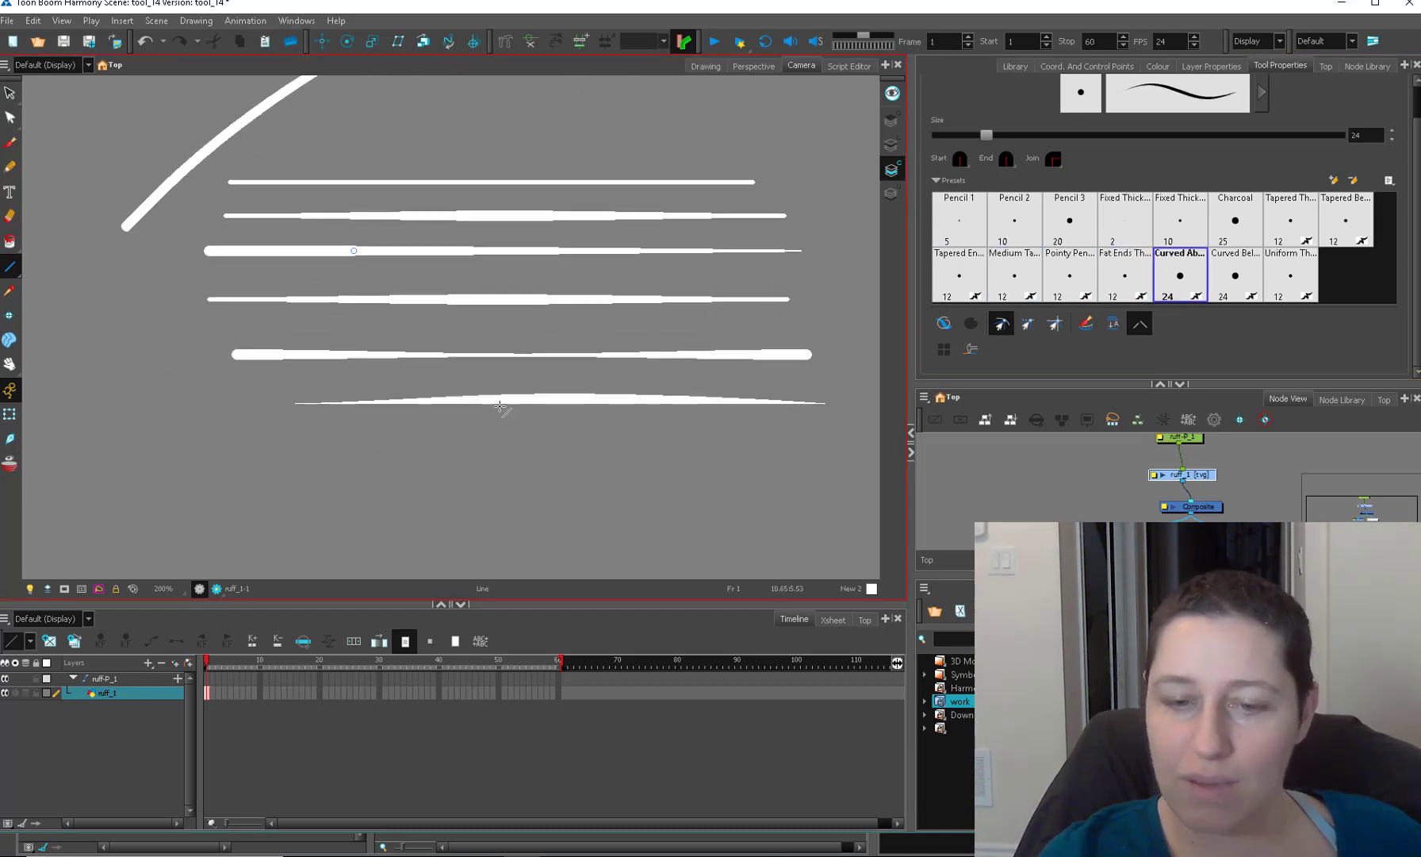
Draw two horizontal lines below the others, one with the Curved Below preset and one with the Uniform Thickness Stencil preset.
click(1235, 274)
drag(350, 446, 847, 447)
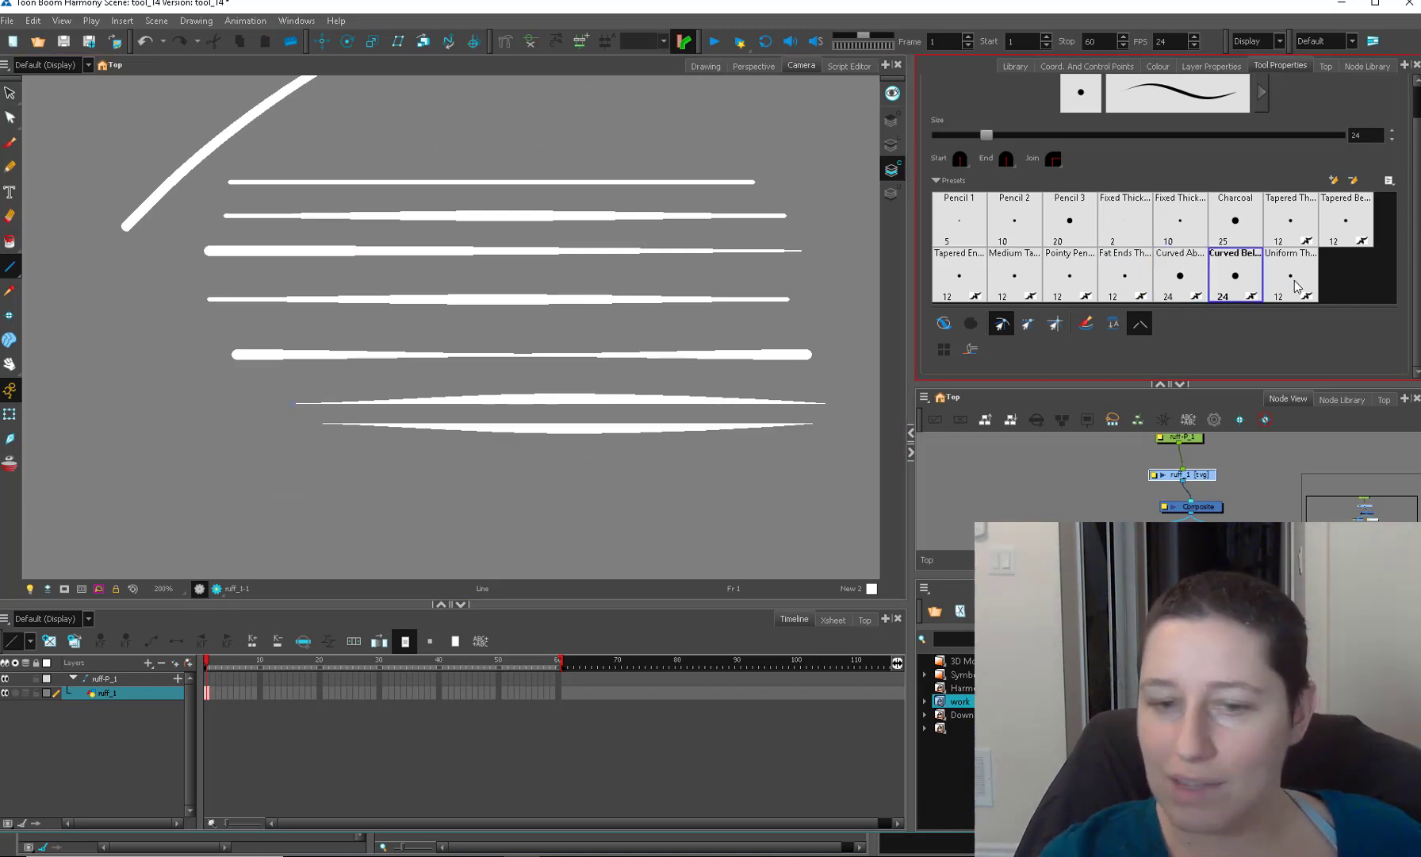
click(1291, 277)
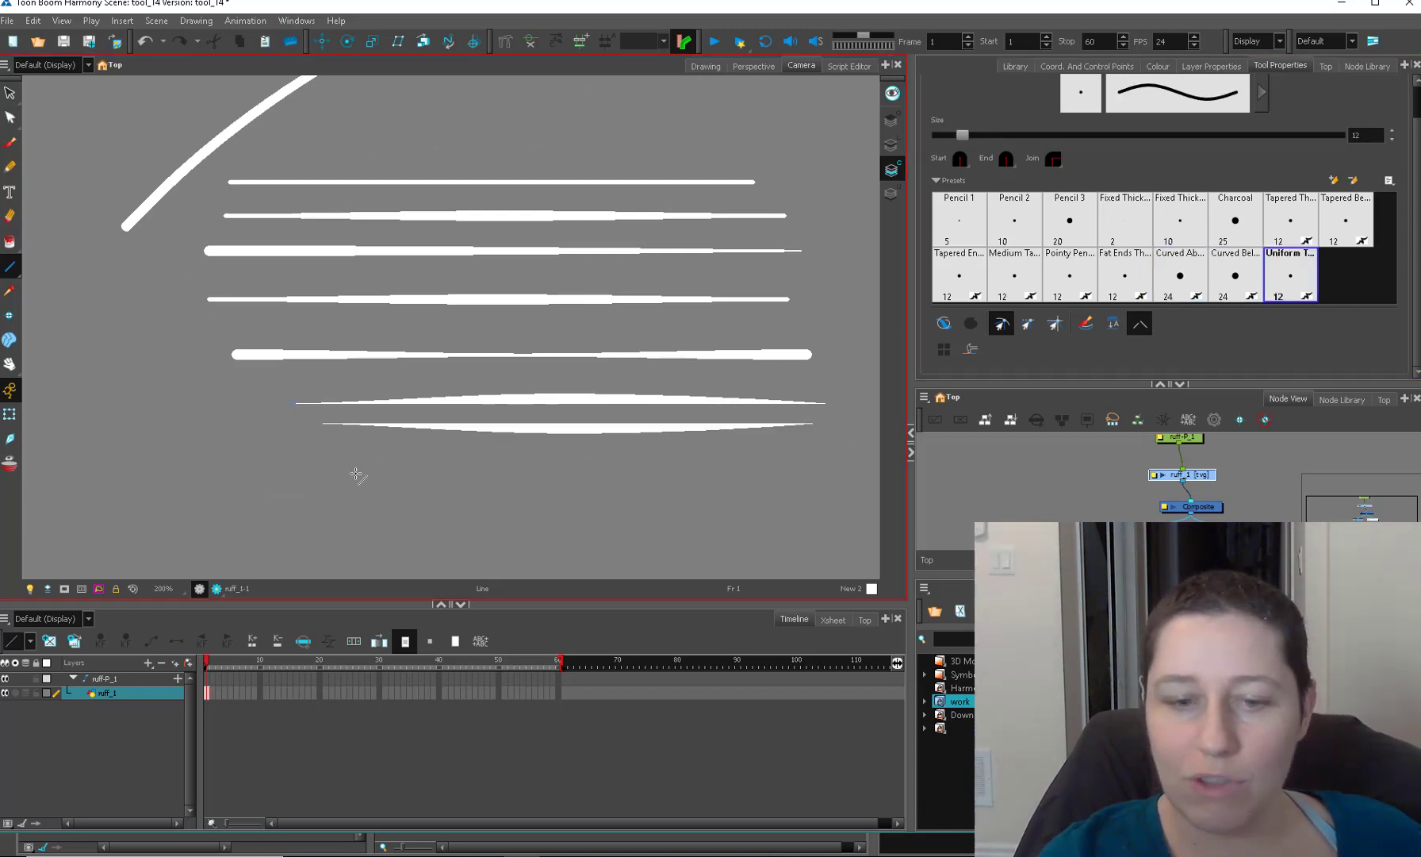
drag(325, 486, 850, 485)
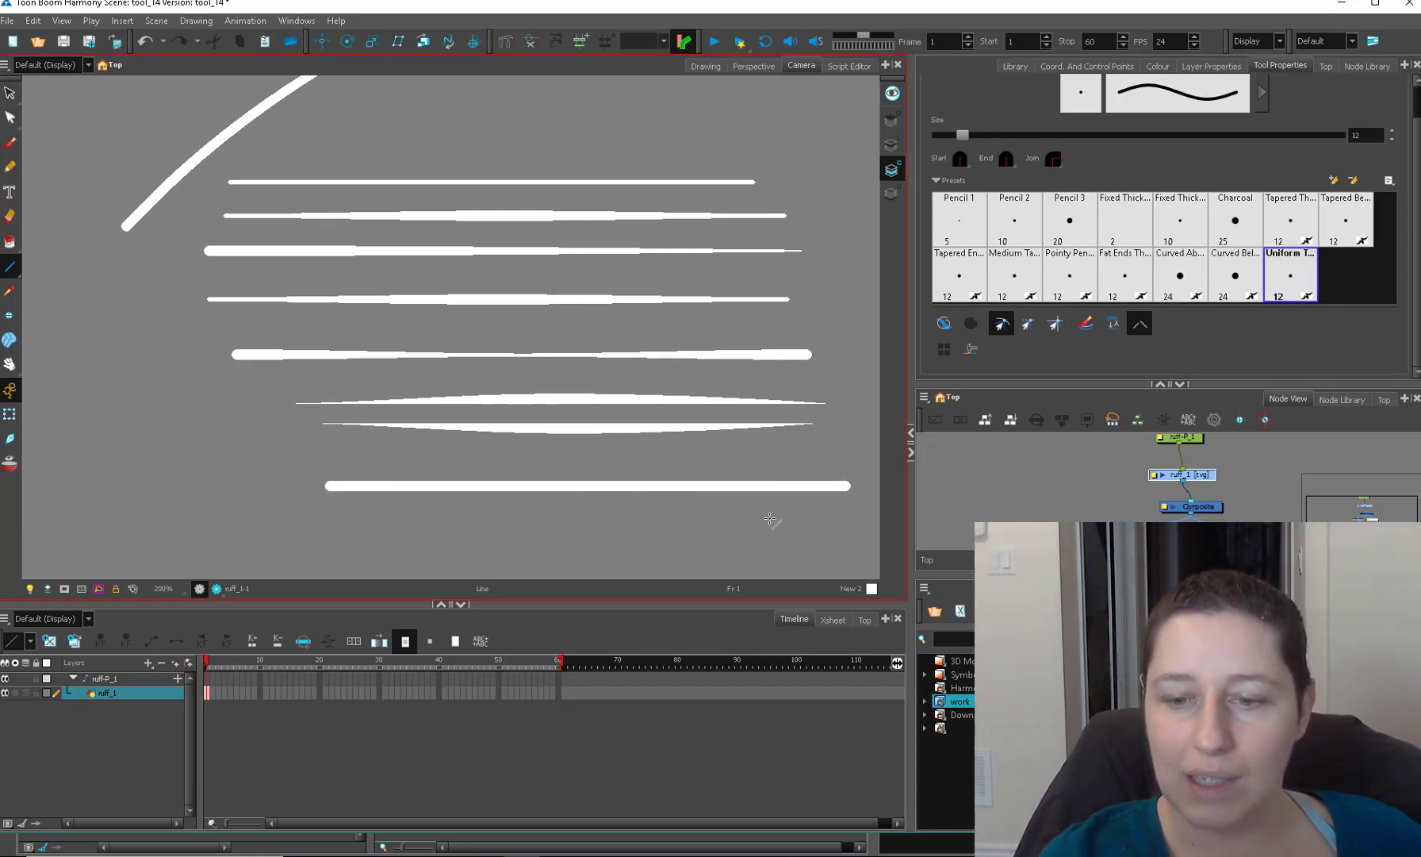
Draw a large circle beside the lines with the Ellipse tool, using the Medium Tapered Thickness Stencil preset.
drag(10, 268, 80, 299)
drag(231, 327, 645, 337)
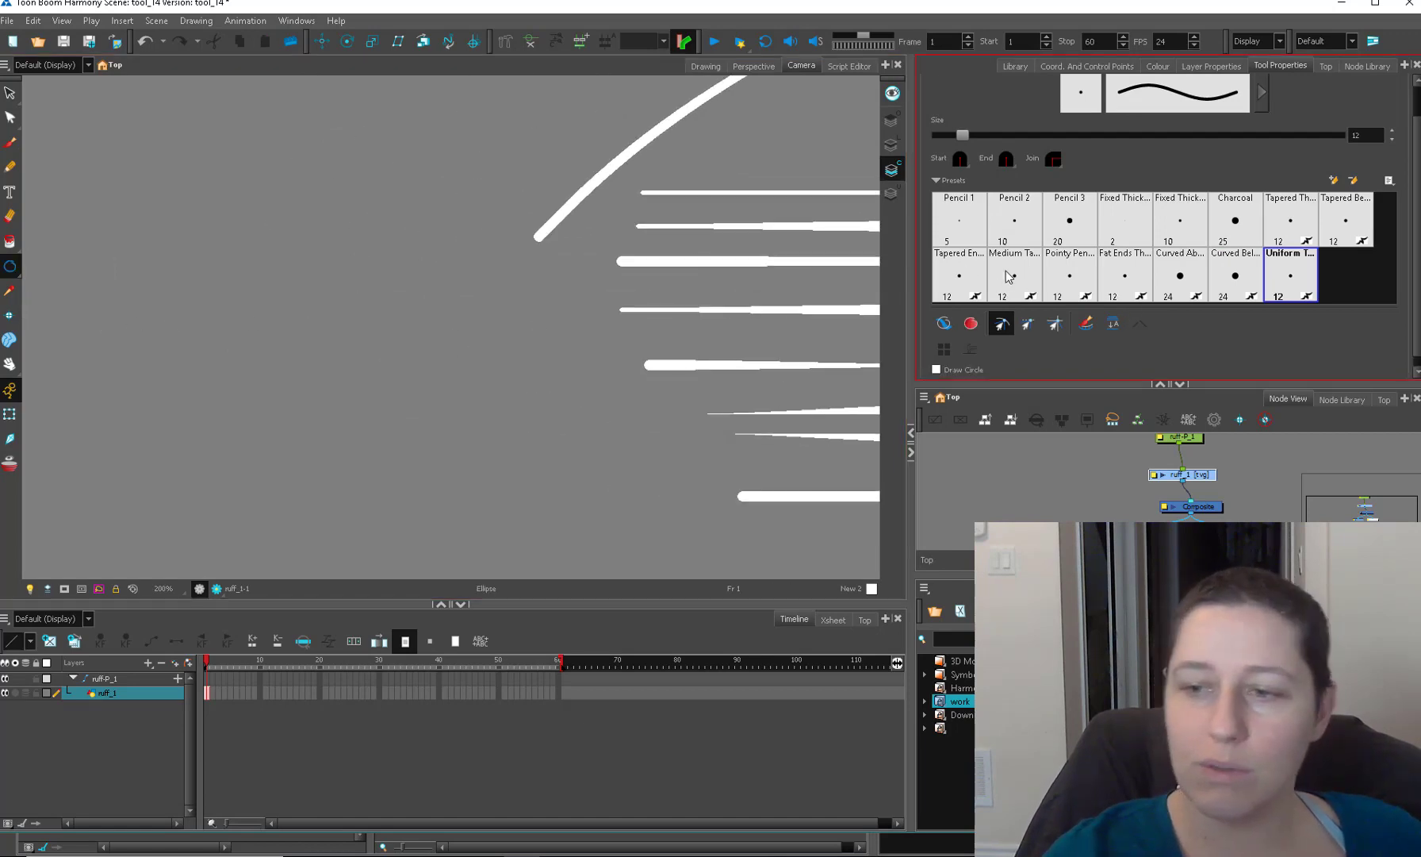
click(1009, 276)
drag(265, 465, 530, 356)
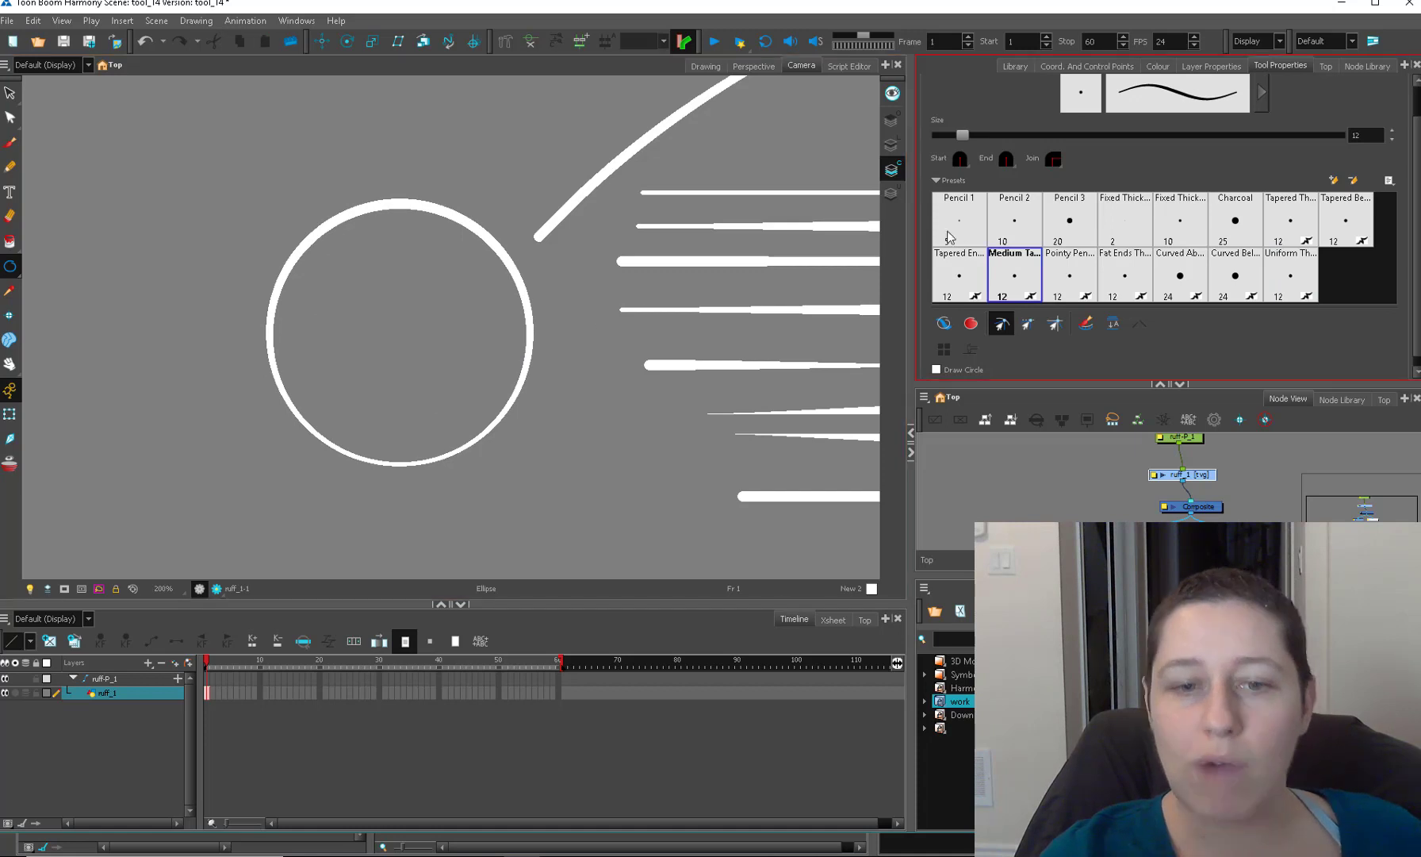
Thicken the upper part of the circle's outline with the Pencil Editor.
key(alt+a)
click(516, 271)
mouse_move(410, 187)
mouse_down()
mouse_move(406, 215)
mouse_move(416, 196)
mouse_up()
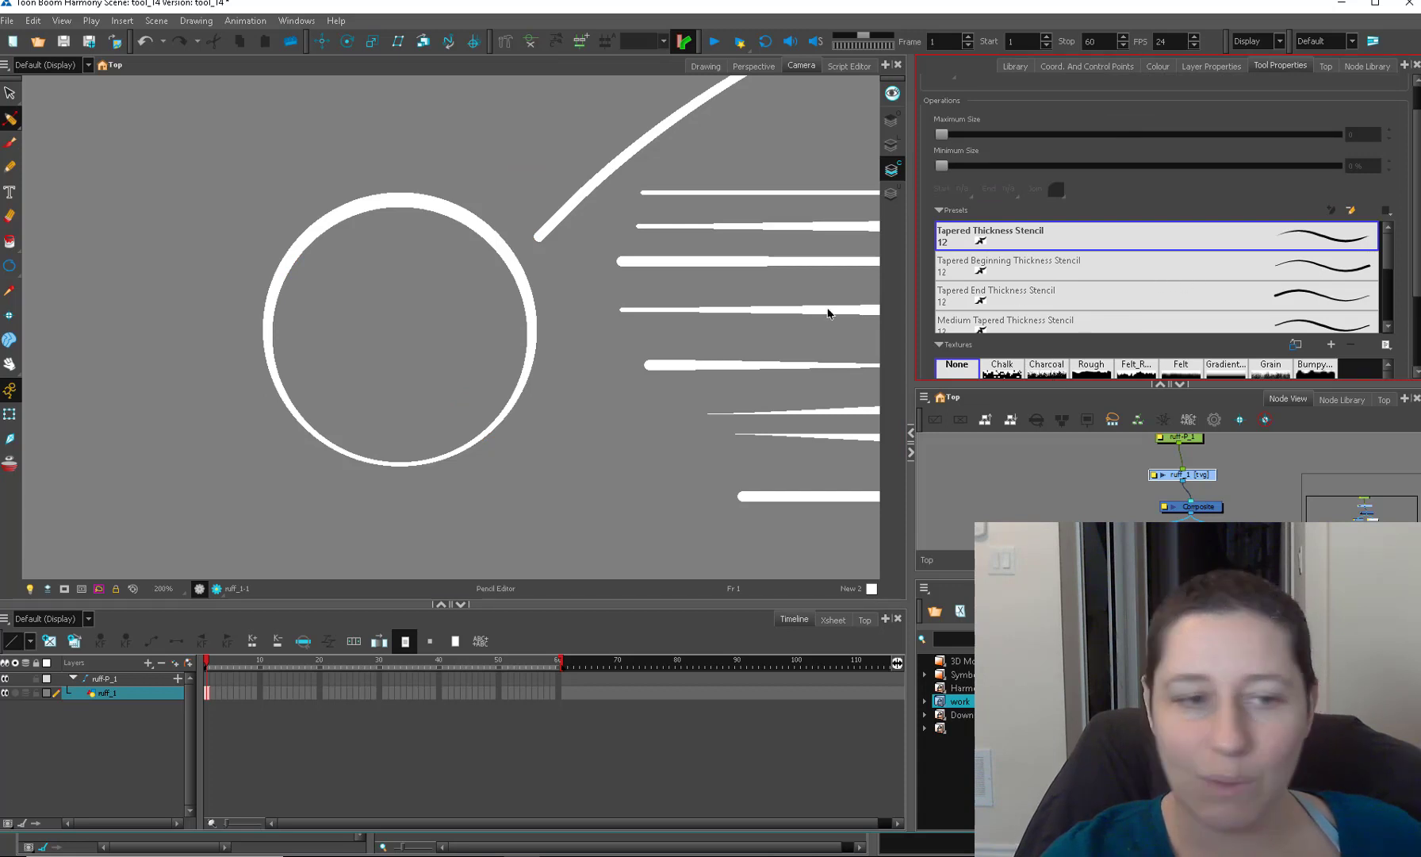
Draw a cluster of overlapping circles below the first circle with the Ellipse tool and the Fat Ends Thickness Stencil preset.
click(10, 266)
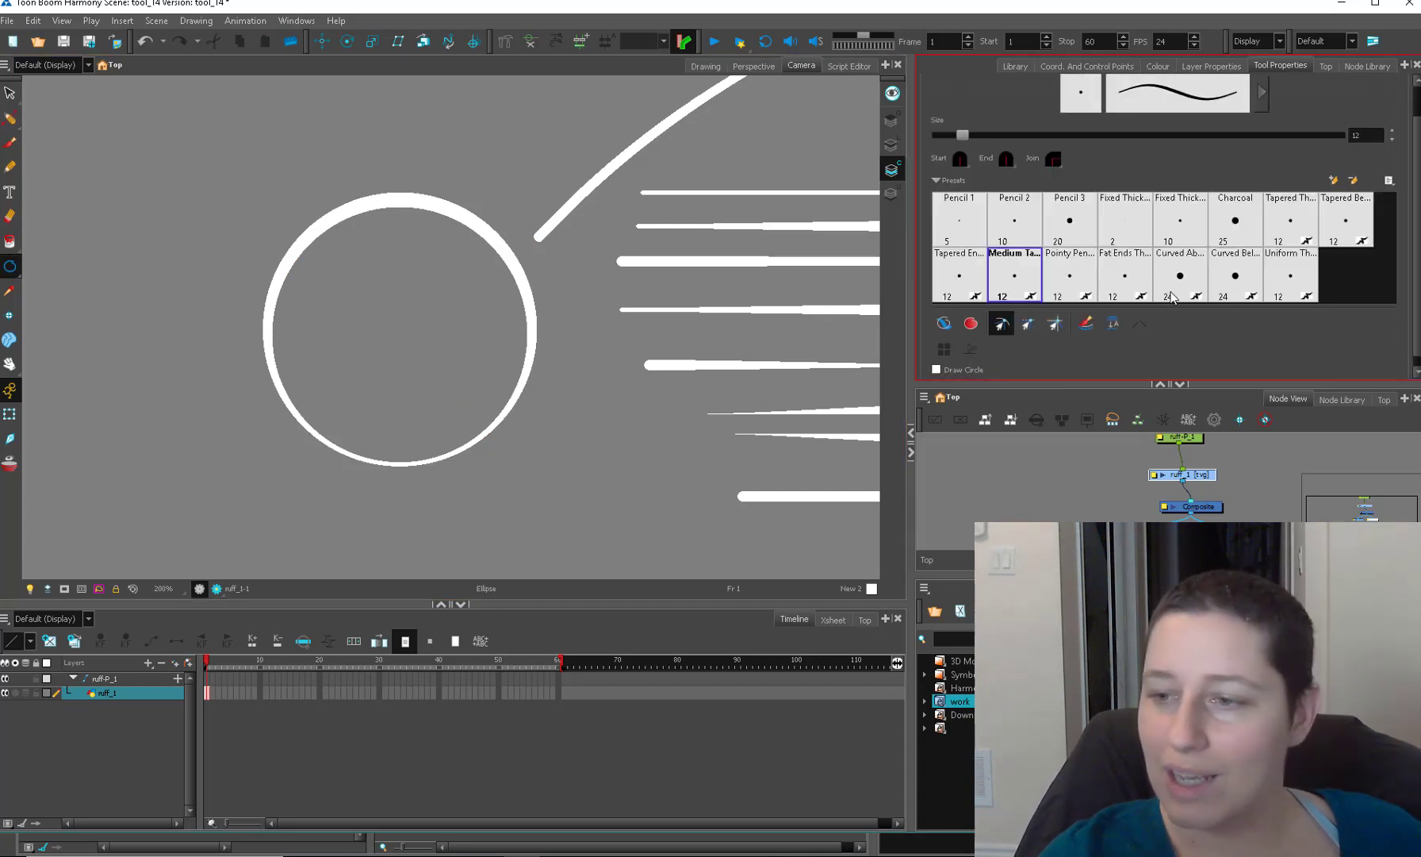
click(1134, 277)
scroll(762, 295, down, 5)
mouse_move(476, 454)
mouse_down()
mouse_move(648, 354)
mouse_move(604, 392)
mouse_move(595, 319)
mouse_move(566, 338)
mouse_up()
drag(494, 399, 664, 337)
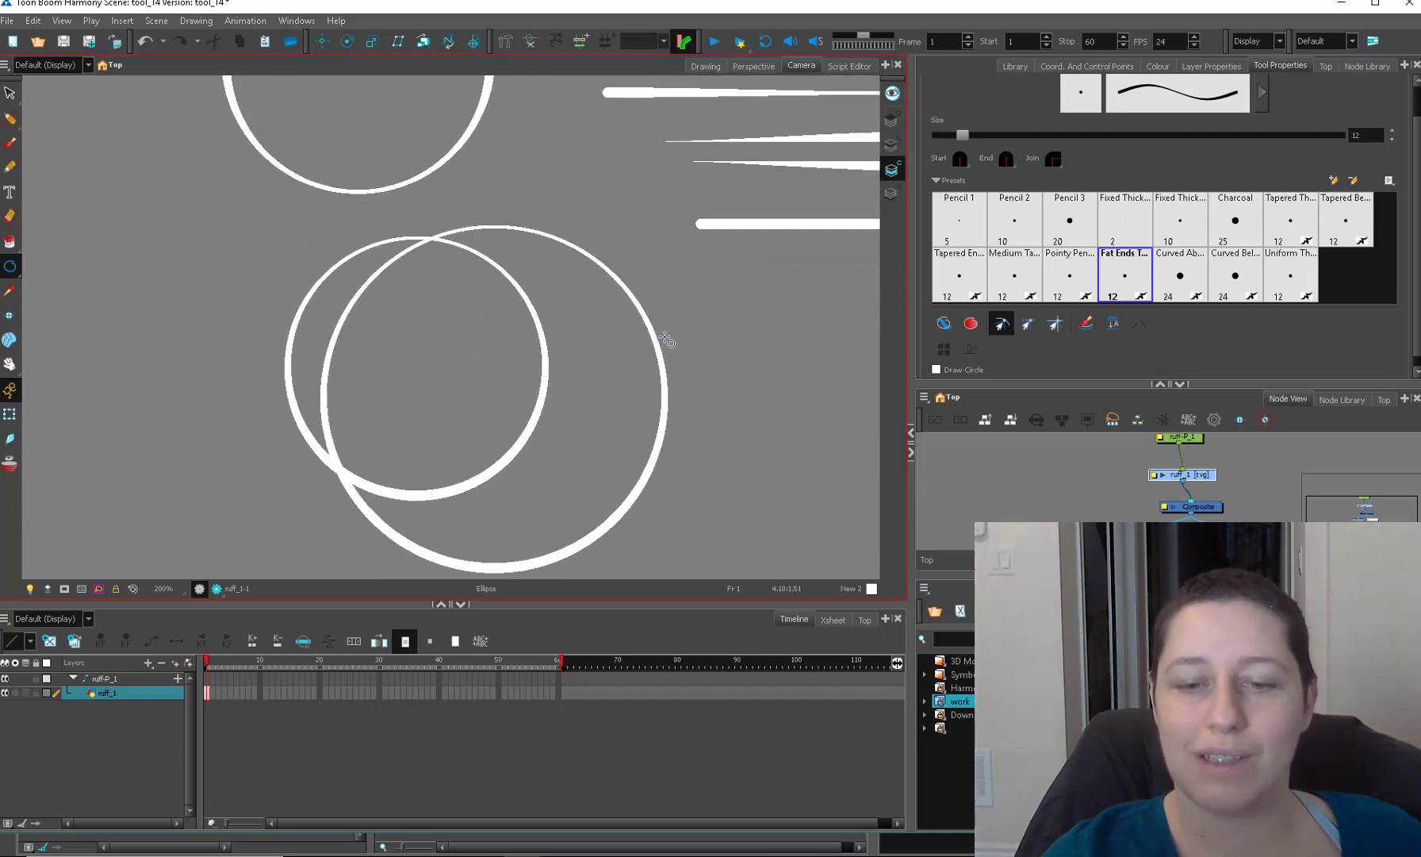
mouse_move(498, 414)
mouse_down()
mouse_move(631, 402)
mouse_move(584, 407)
mouse_move(603, 399)
mouse_move(596, 418)
mouse_up()
Draw a large circle and several small ellipses beside the cluster using the Curved Above preset.
click(1181, 276)
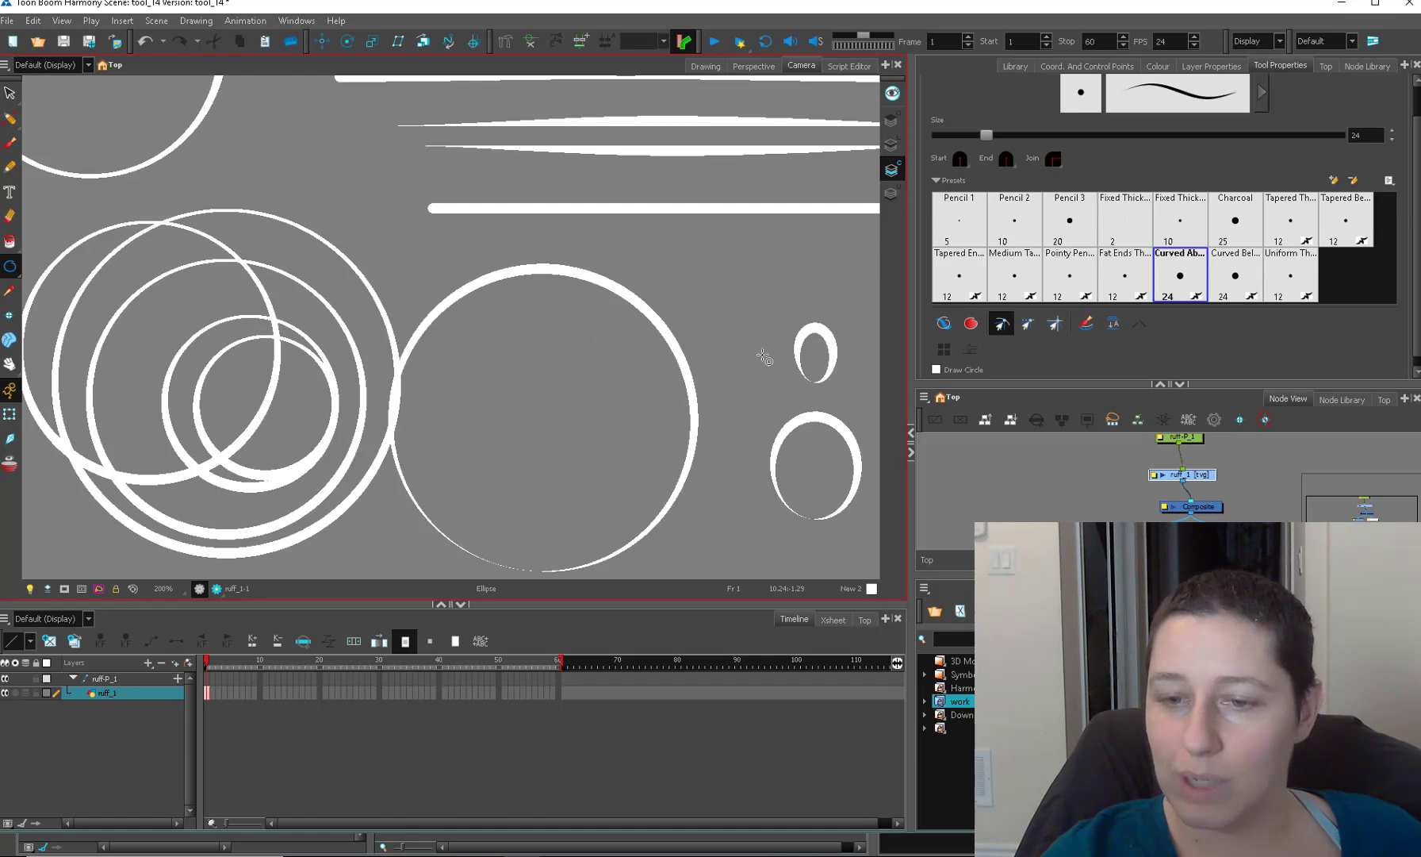
drag(739, 359, 772, 298)
drag(728, 265, 803, 246)
mouse_move(799, 308)
mouse_down()
mouse_move(823, 274)
mouse_move(868, 255)
mouse_up()
scroll(846, 302, down, 1)
drag(721, 228, 806, 314)
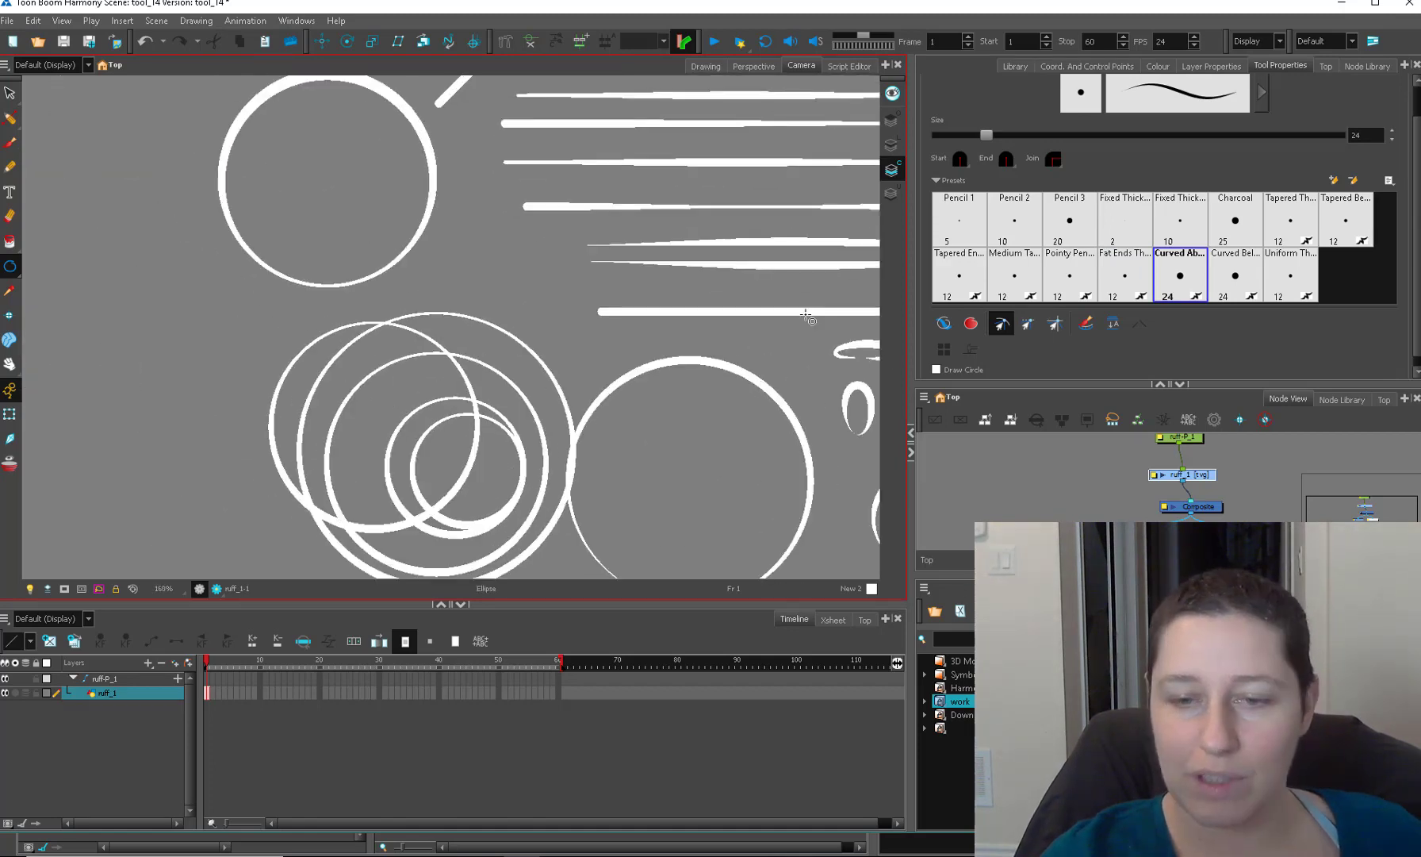
Draw a group of overlapping circles and ellipses of varied sizes in the empty area beside the earlier circles, using the Curved Above preset.
scroll(805, 314, up, 1)
mouse_move(516, 267)
mouse_down()
mouse_move(546, 295)
mouse_move(579, 287)
mouse_move(710, 323)
mouse_move(835, 305)
mouse_move(583, 315)
mouse_move(650, 315)
mouse_up()
drag(318, 389, 761, 389)
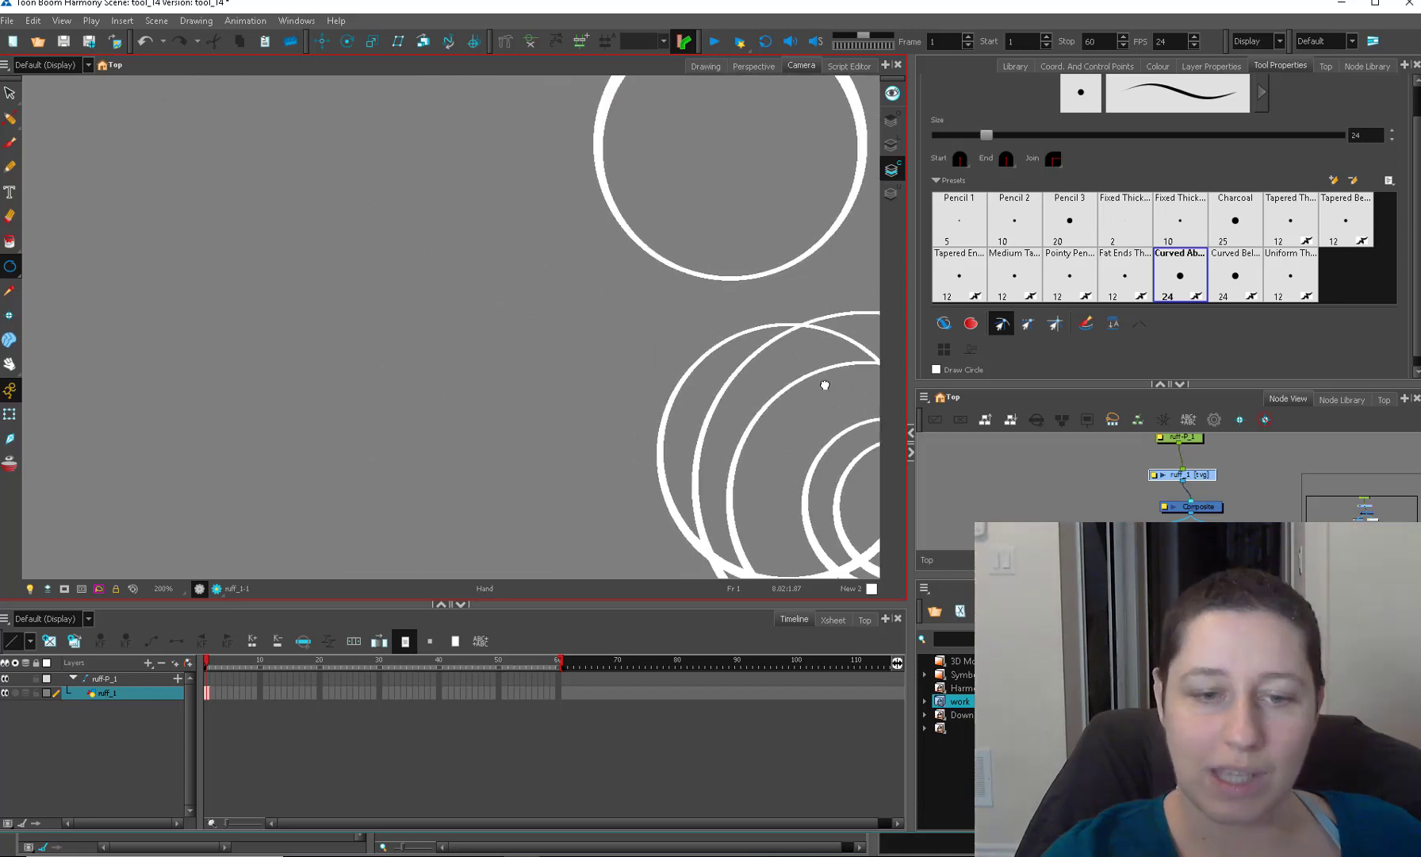
drag(129, 215, 165, 137)
drag(93, 275, 233, 362)
mouse_move(209, 192)
mouse_down()
mouse_move(514, 431)
mouse_move(552, 445)
mouse_move(272, 249)
mouse_move(387, 339)
mouse_move(416, 444)
mouse_move(413, 357)
mouse_up()
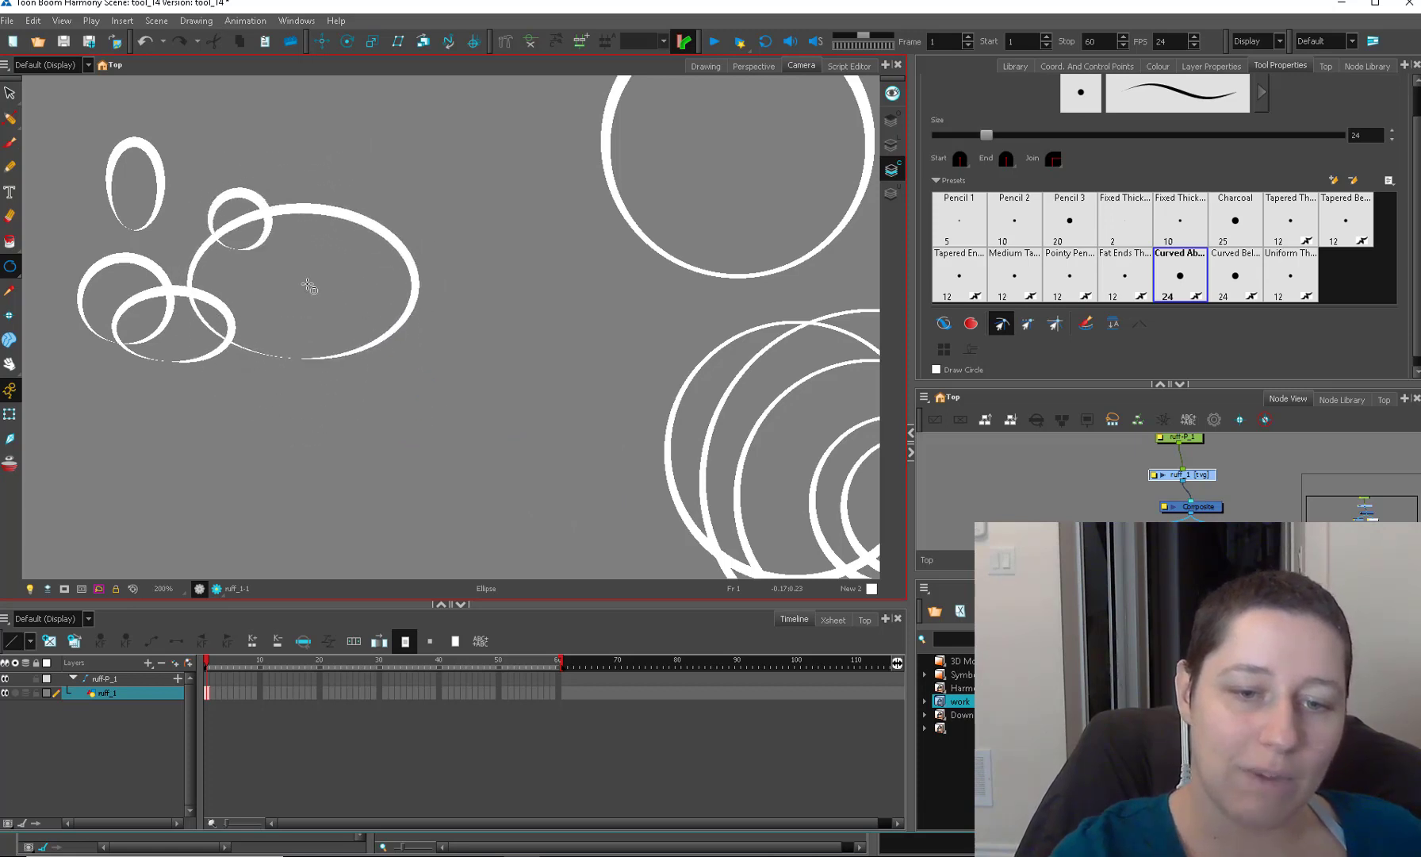
drag(308, 284, 485, 418)
drag(401, 351, 525, 473)
mouse_move(159, 479)
mouse_down()
mouse_move(475, 163)
mouse_move(215, 423)
mouse_move(257, 382)
mouse_up()
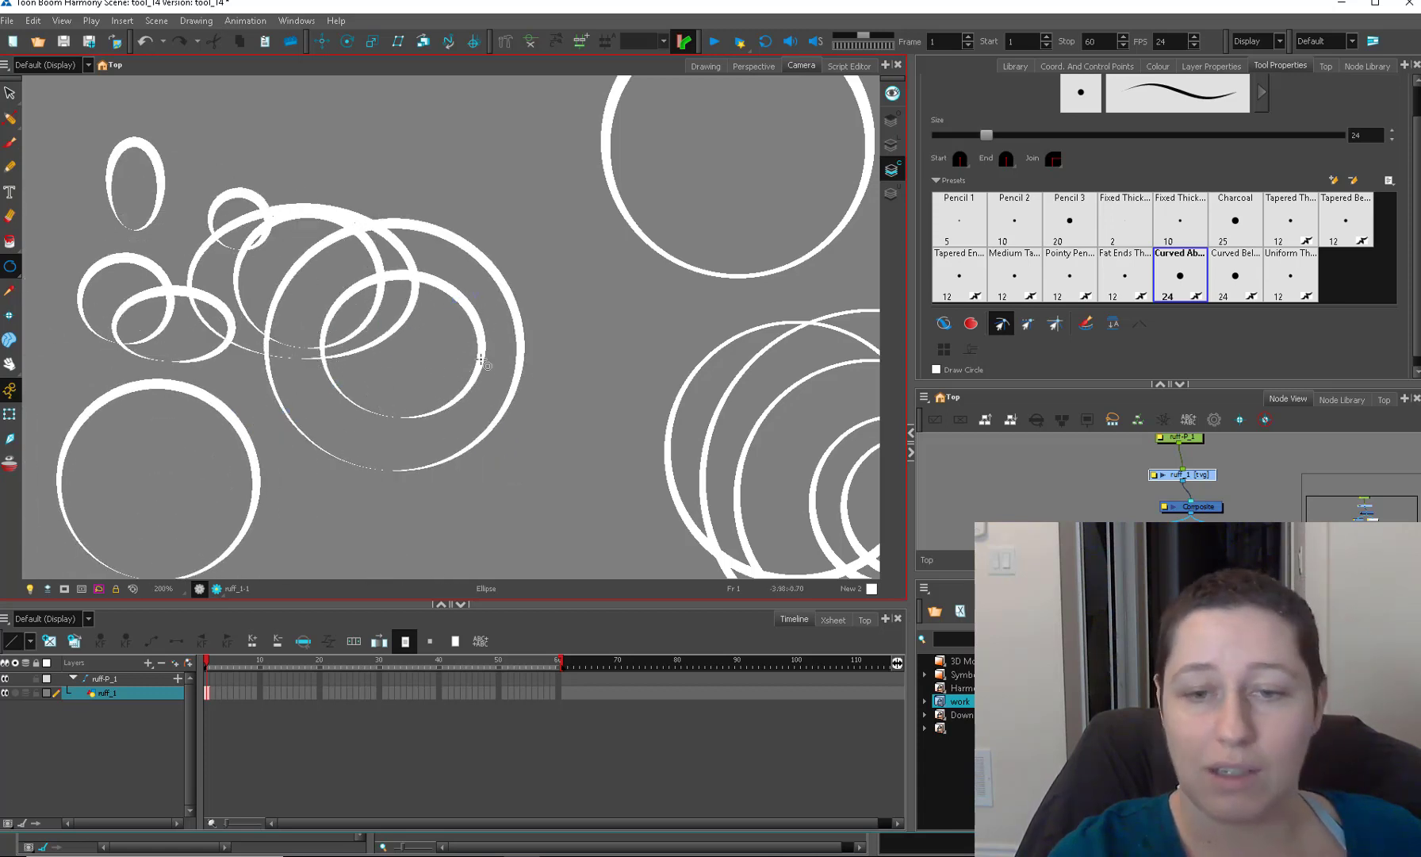
Delete all the lines, circles and ellipses from the drawing and activate the Rectangle tool.
key(ctrl+a)
key(Delete)
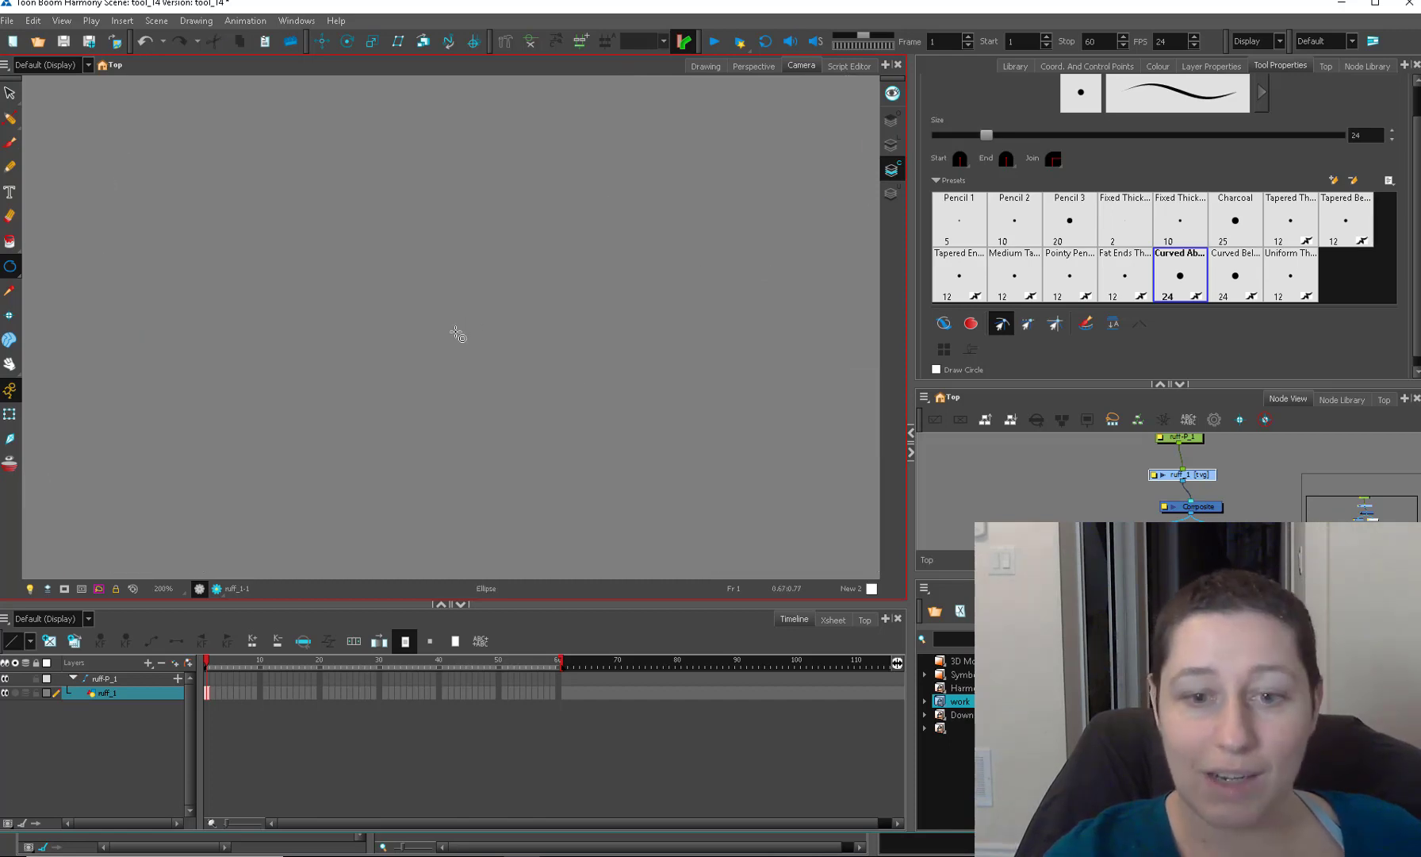
drag(456, 334, 696, 226)
drag(464, 350, 525, 322)
drag(472, 365, 497, 347)
drag(480, 364, 491, 354)
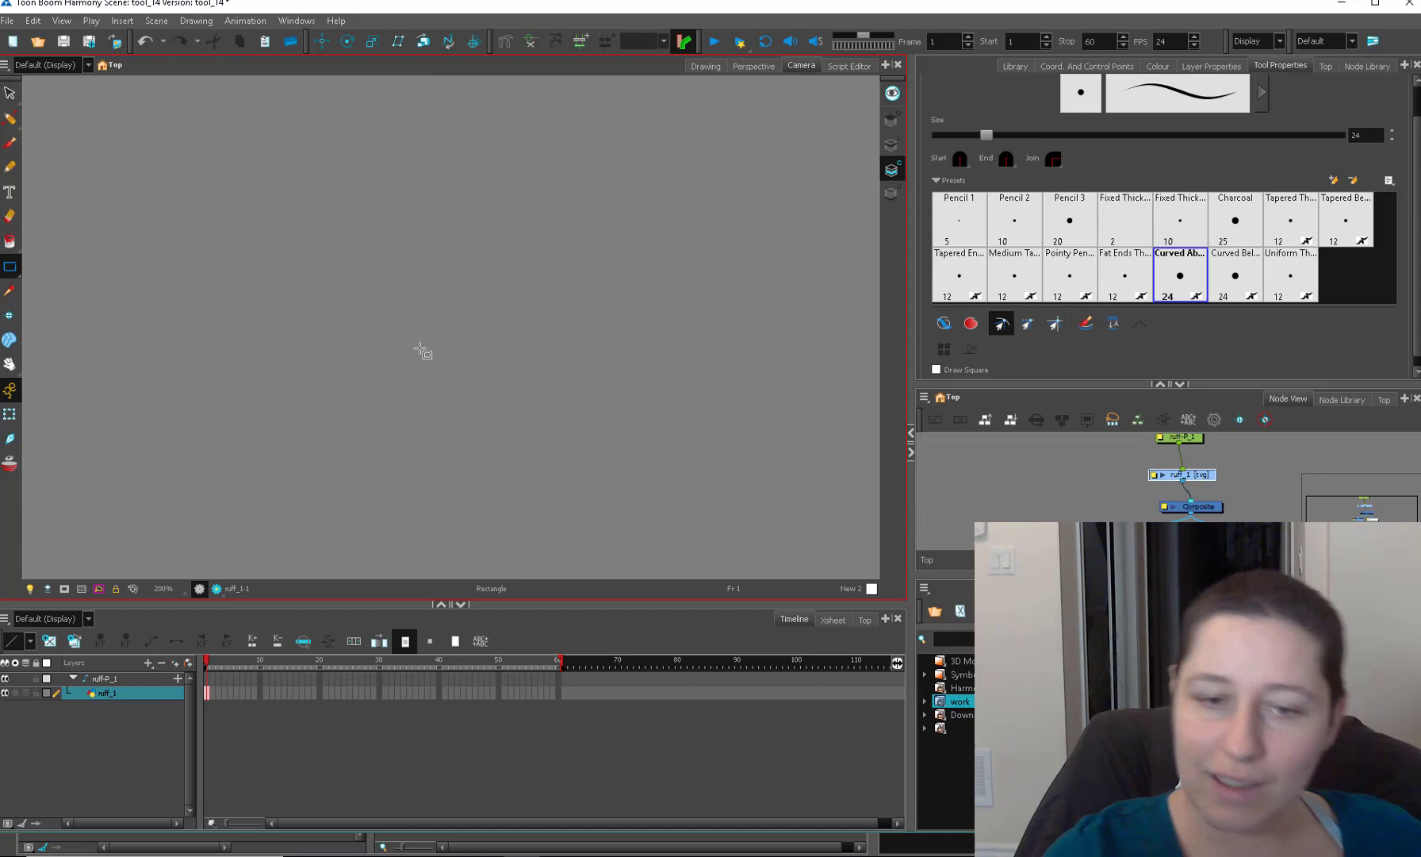
drag(422, 348, 720, 196)
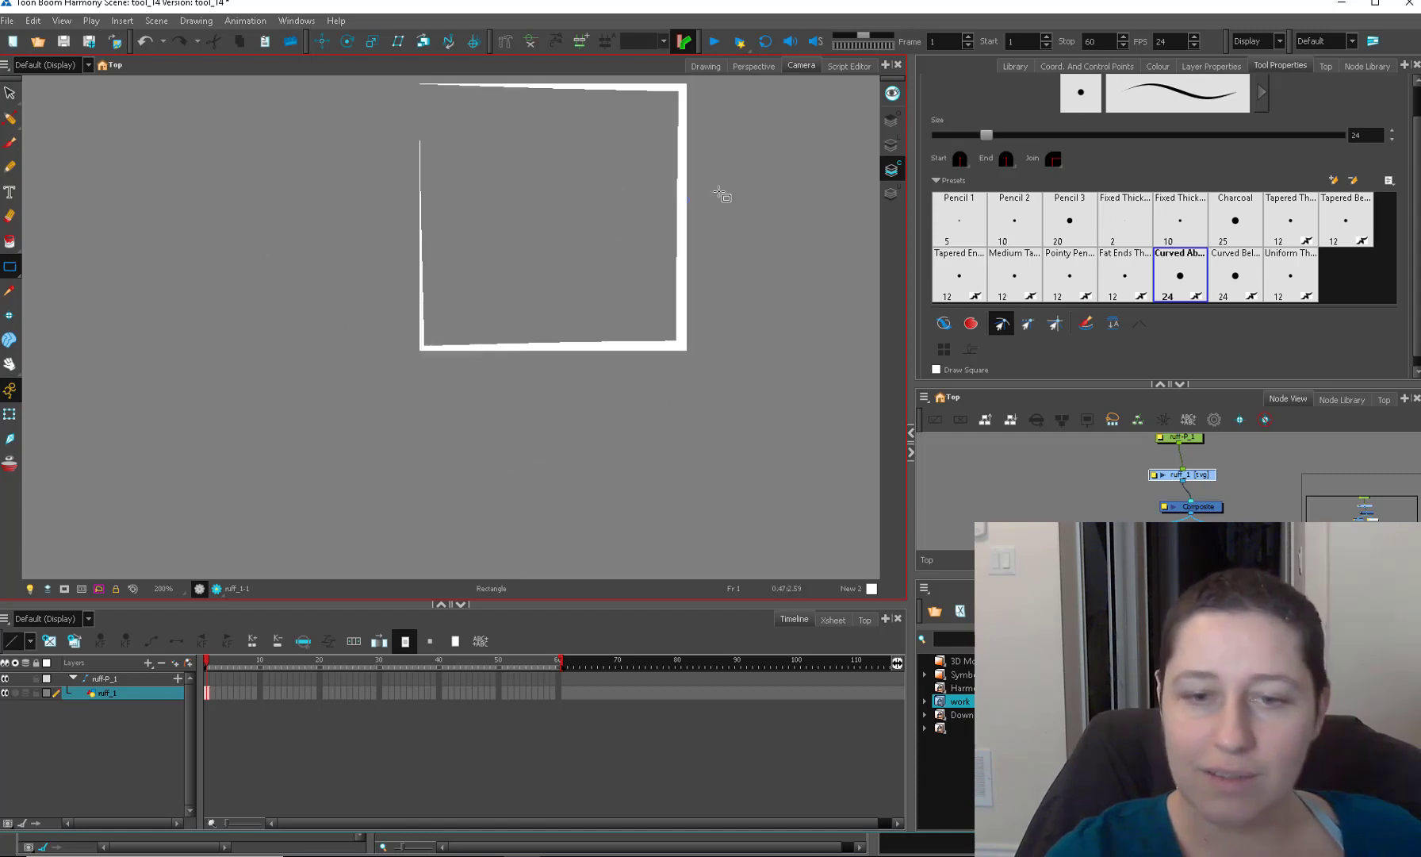
key(ctrl+a)
key(Delete)
Draw three separate squares using the Curved Above, Medium Tapered and Pencil 2 presets in turn.
drag(375, 464, 545, 286)
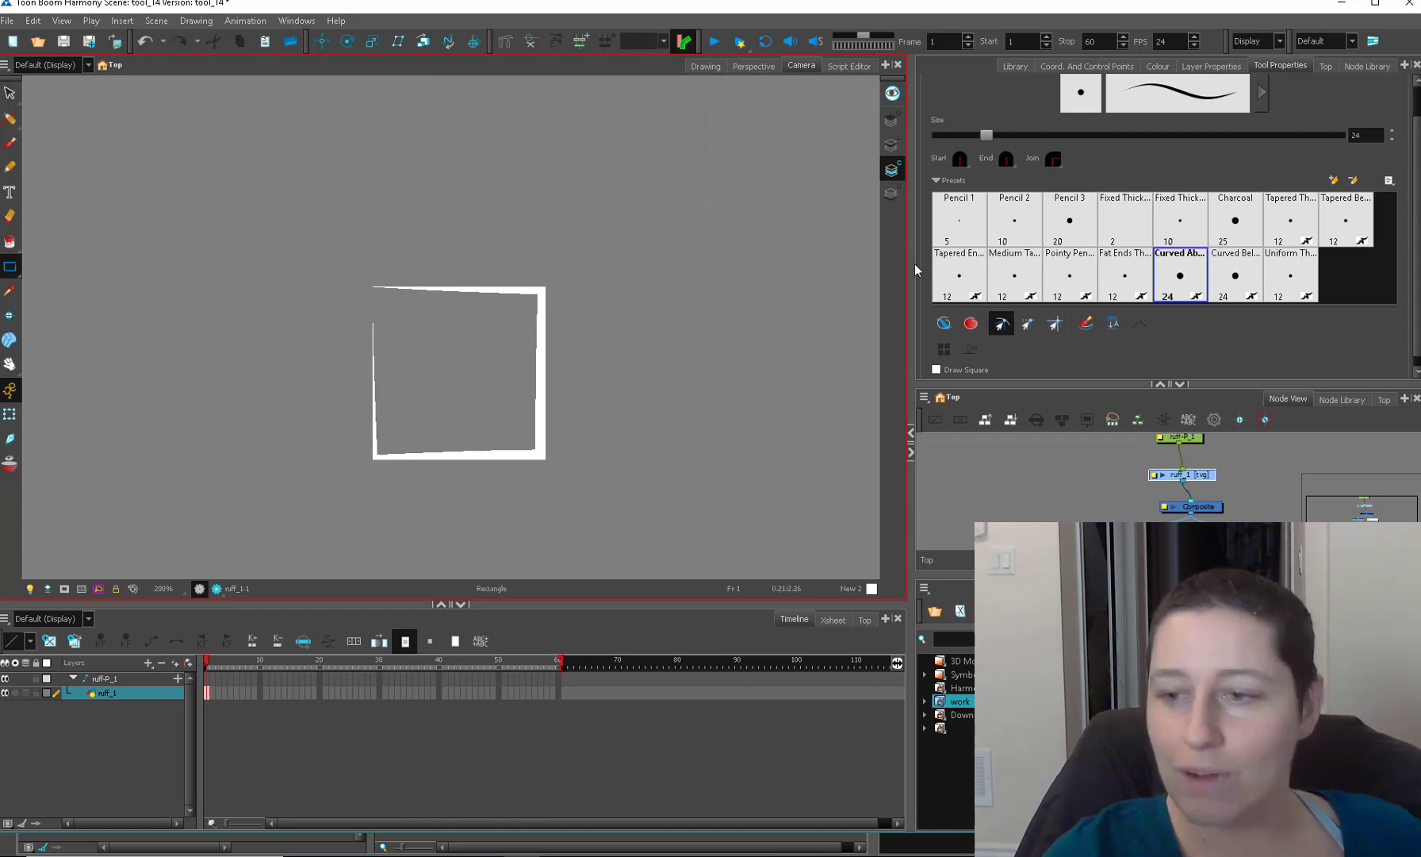
click(1014, 274)
drag(628, 425, 686, 368)
drag(762, 317, 768, 284)
click(1015, 220)
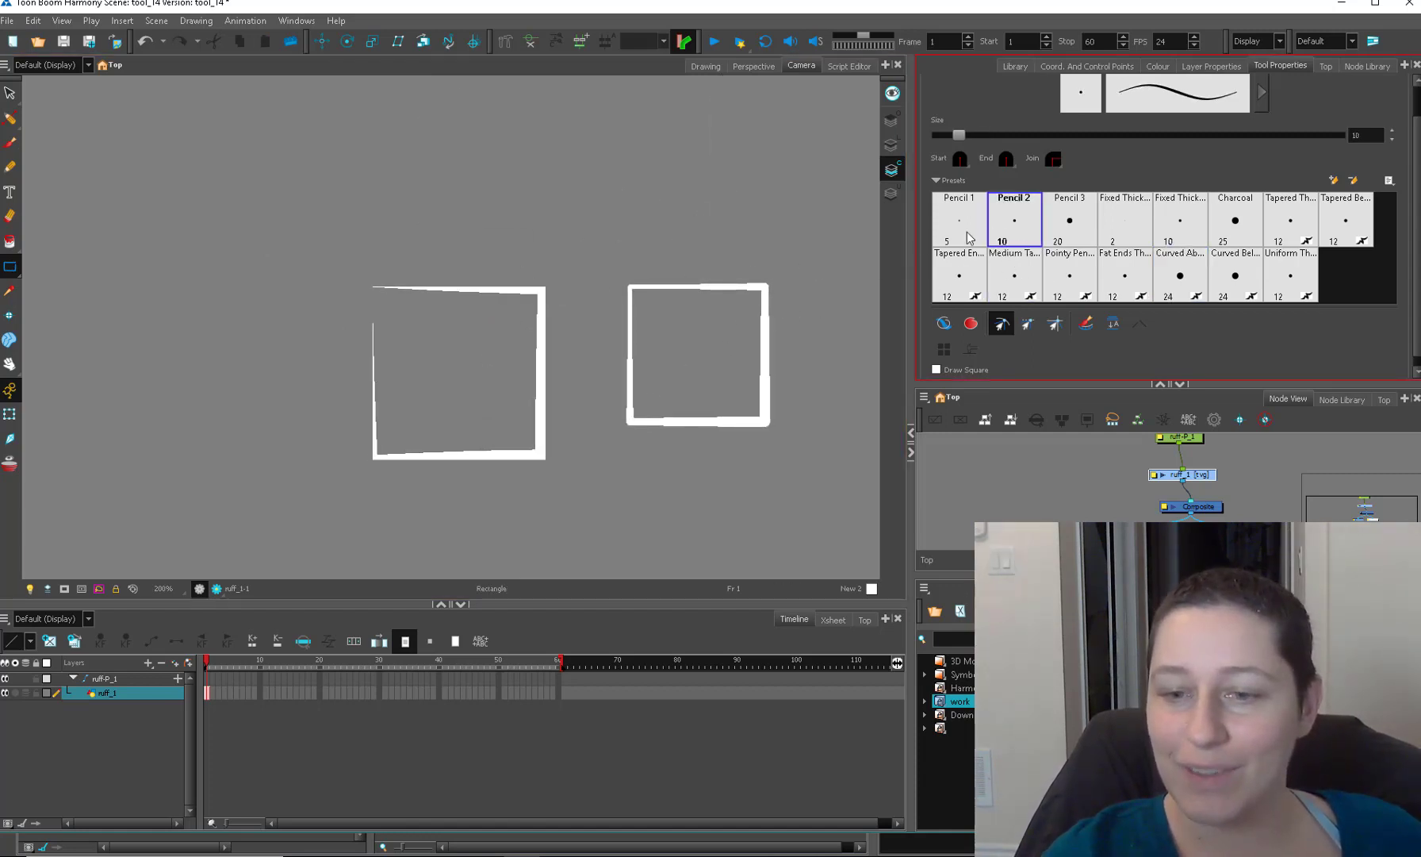
mouse_move(666, 245)
mouse_down()
mouse_move(766, 198)
mouse_move(773, 138)
mouse_up()
Draw four rectangles with the Tapered End Thickness Stencil preset, placing one inside the Medium Tapered square and two overlapping below it.
click(959, 273)
drag(484, 218, 583, 119)
mouse_move(629, 493)
mouse_down()
mouse_move(607, 408)
mouse_move(706, 511)
mouse_up()
drag(775, 363, 620, 444)
drag(690, 232, 631, 306)
Draw a square inside the Curved Above square and a set of nested squares below it with the Pointy Pencil Thickness Stencil preset.
click(1070, 274)
drag(460, 262, 379, 345)
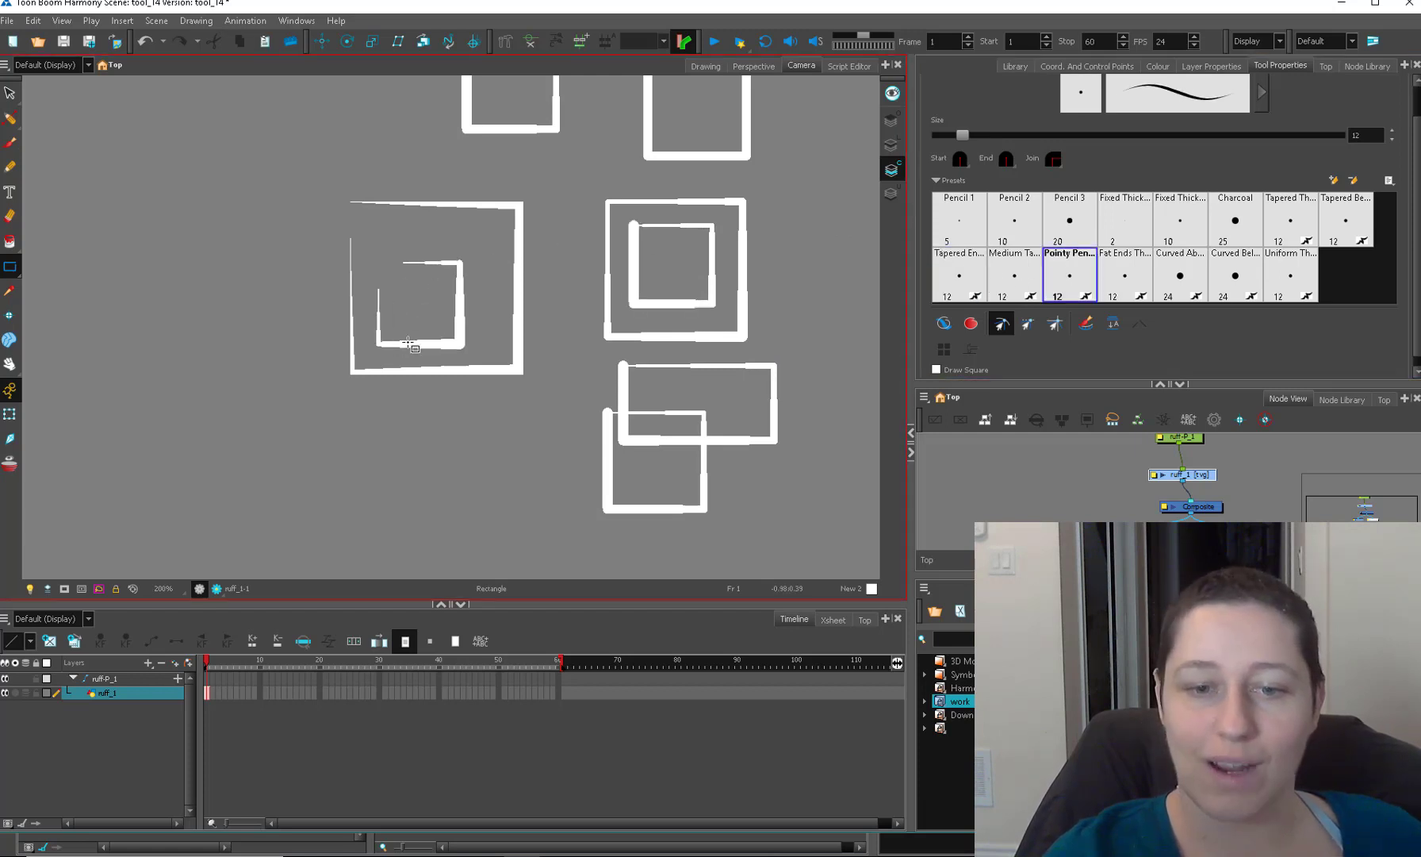
drag(476, 438, 336, 575)
drag(446, 459, 337, 573)
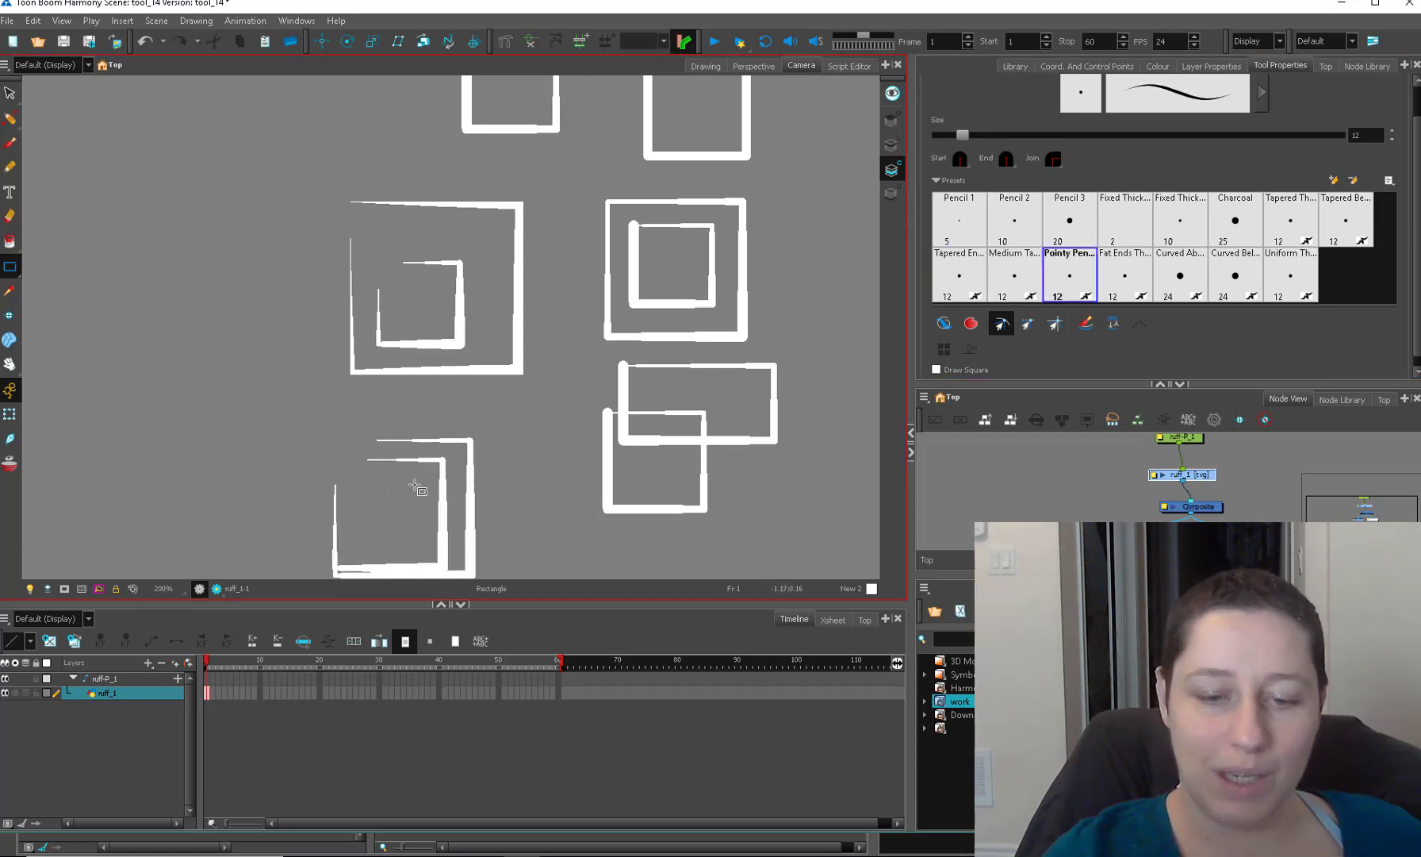
mouse_move(414, 486)
mouse_down()
mouse_move(353, 551)
mouse_move(366, 542)
mouse_up()
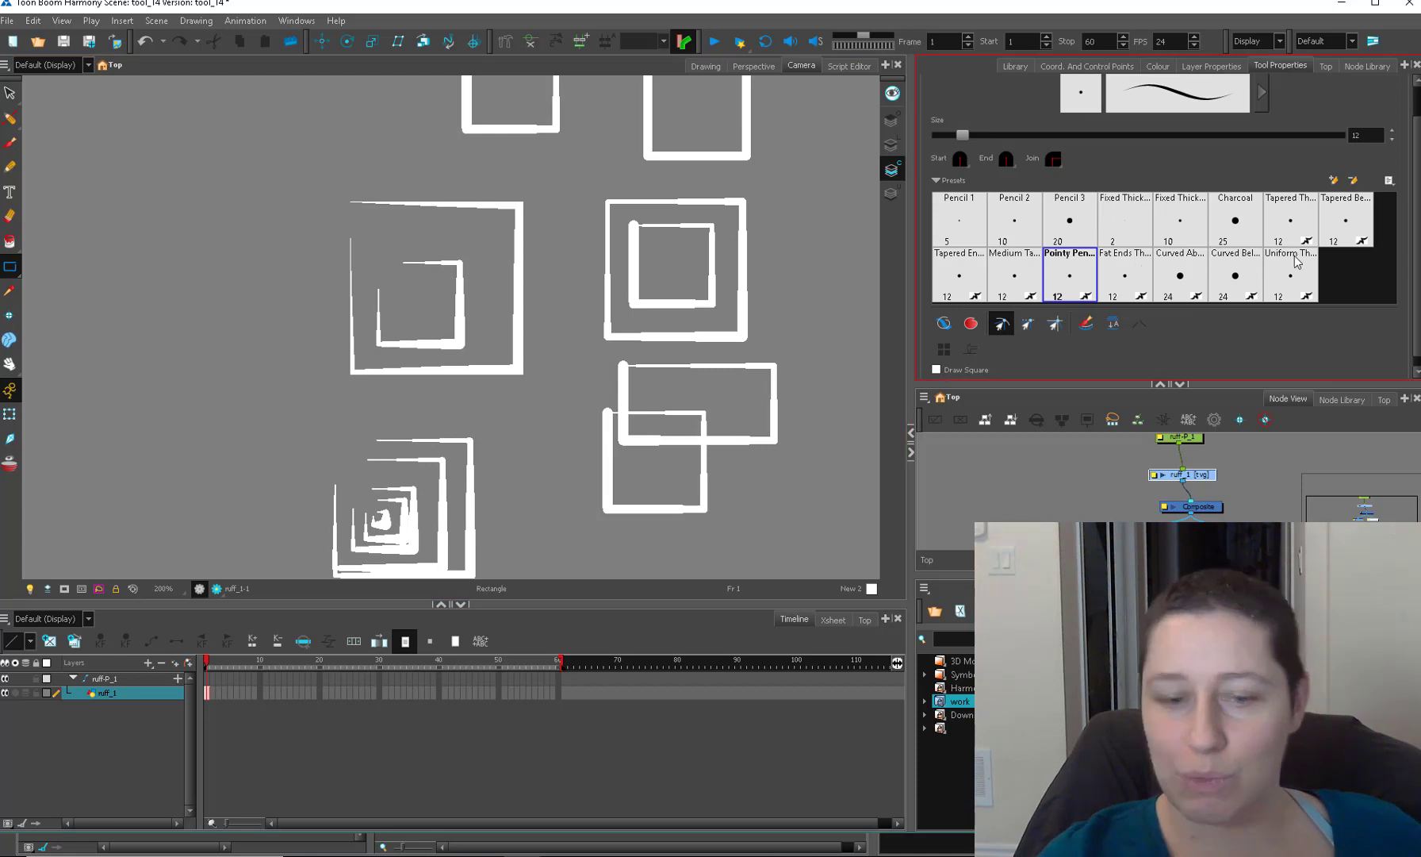
Delete all the squares and rectangles from the drawing.
drag(770, 281, 725, 190)
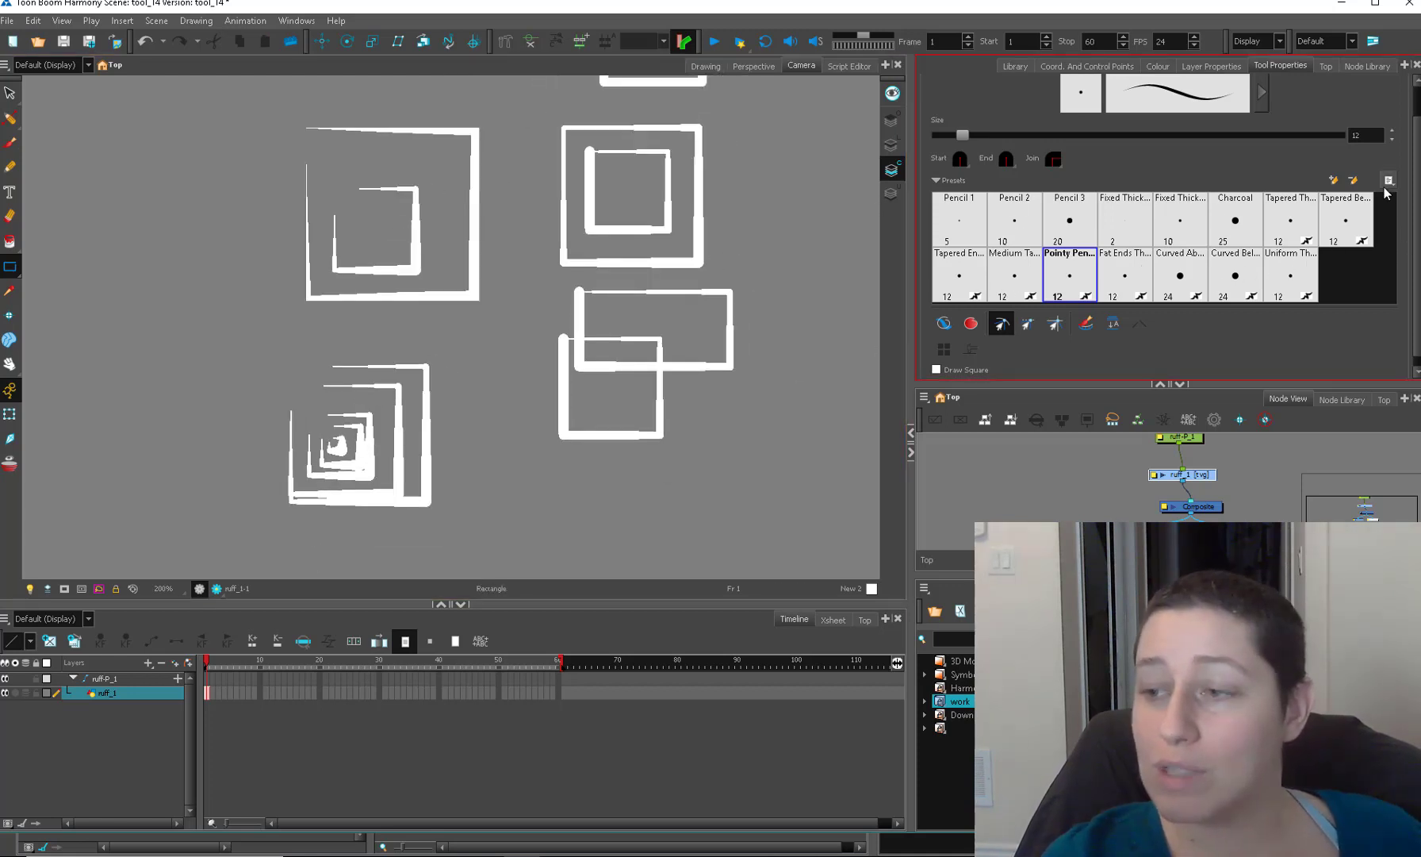
scroll(1394, 191, down, 1)
scroll(1379, 261, up, 2)
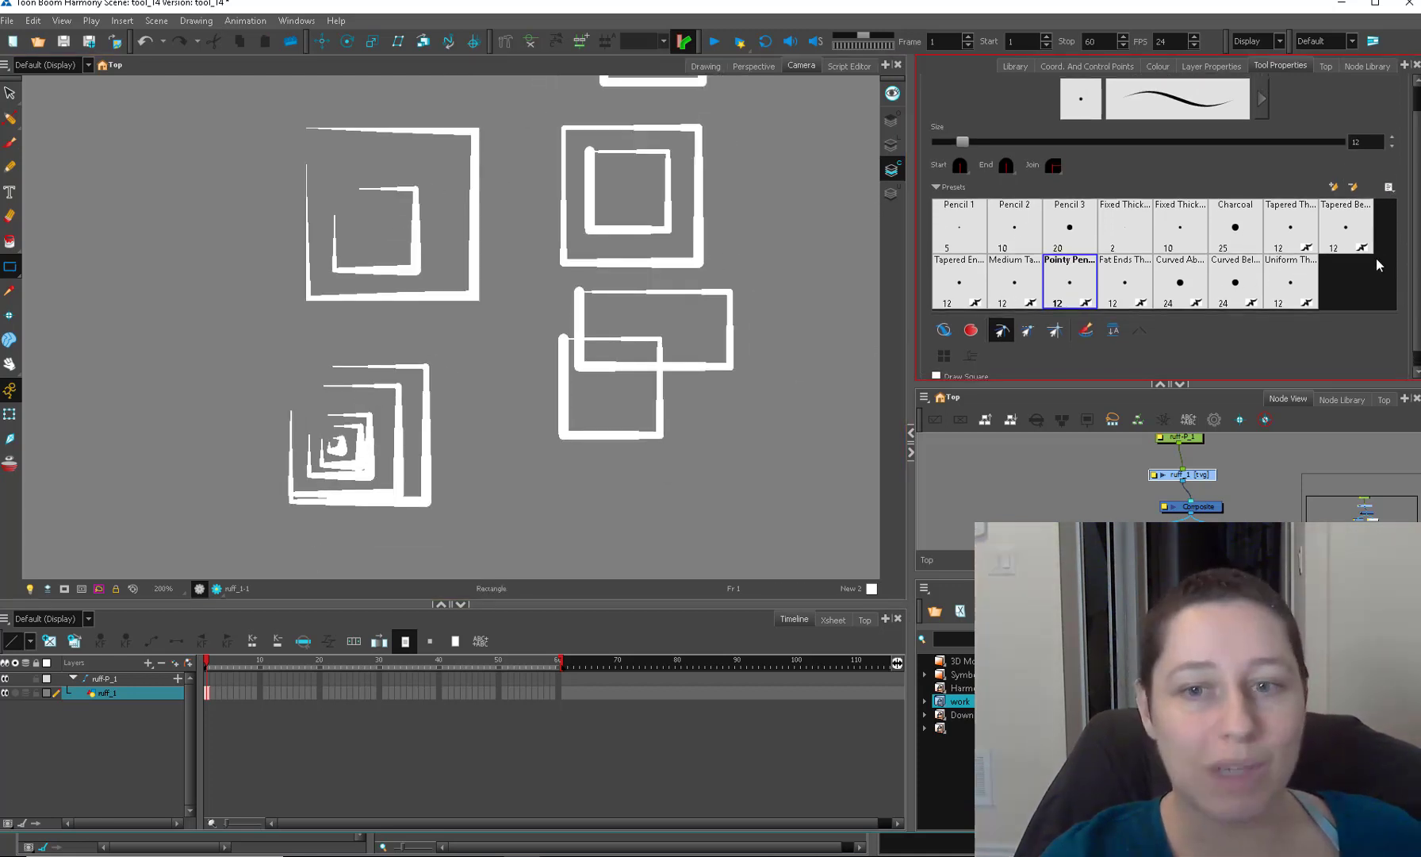
key(ctrl+a)
key(Delete)
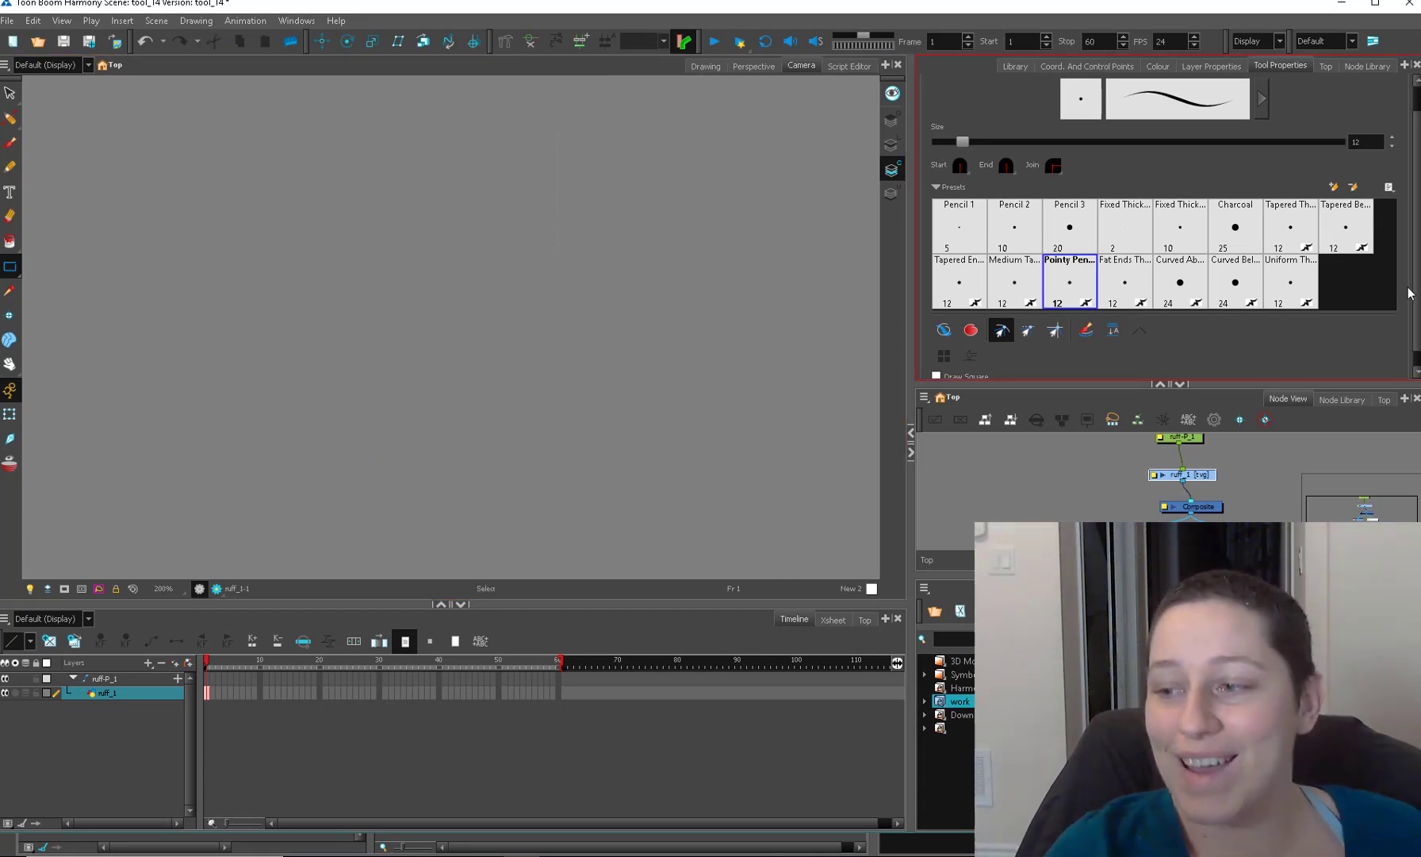
Activate the Pencil tool and bring its drawing mode options into view.
scroll(1409, 294, down, 1)
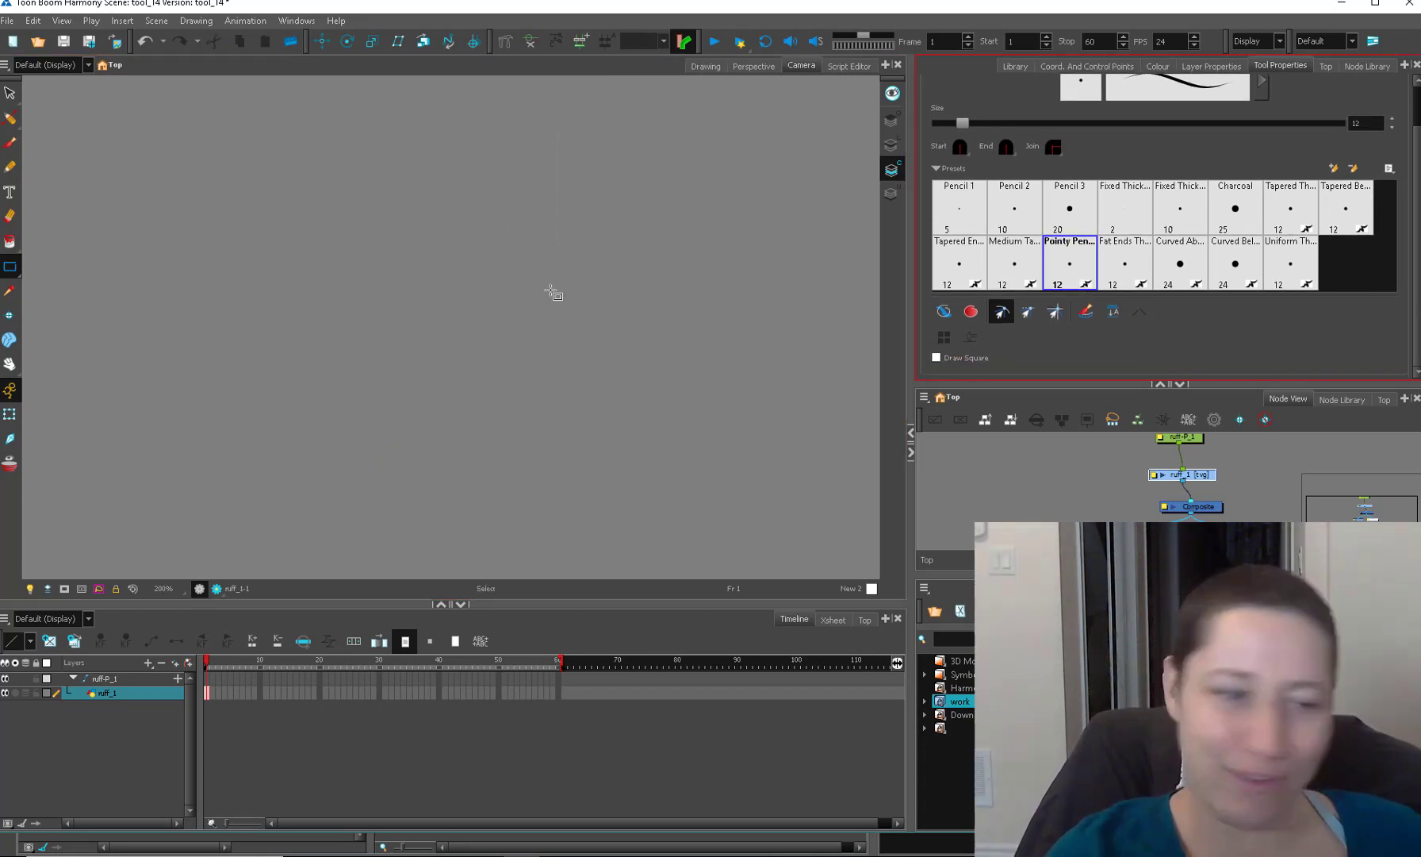
click(13, 269)
click(16, 171)
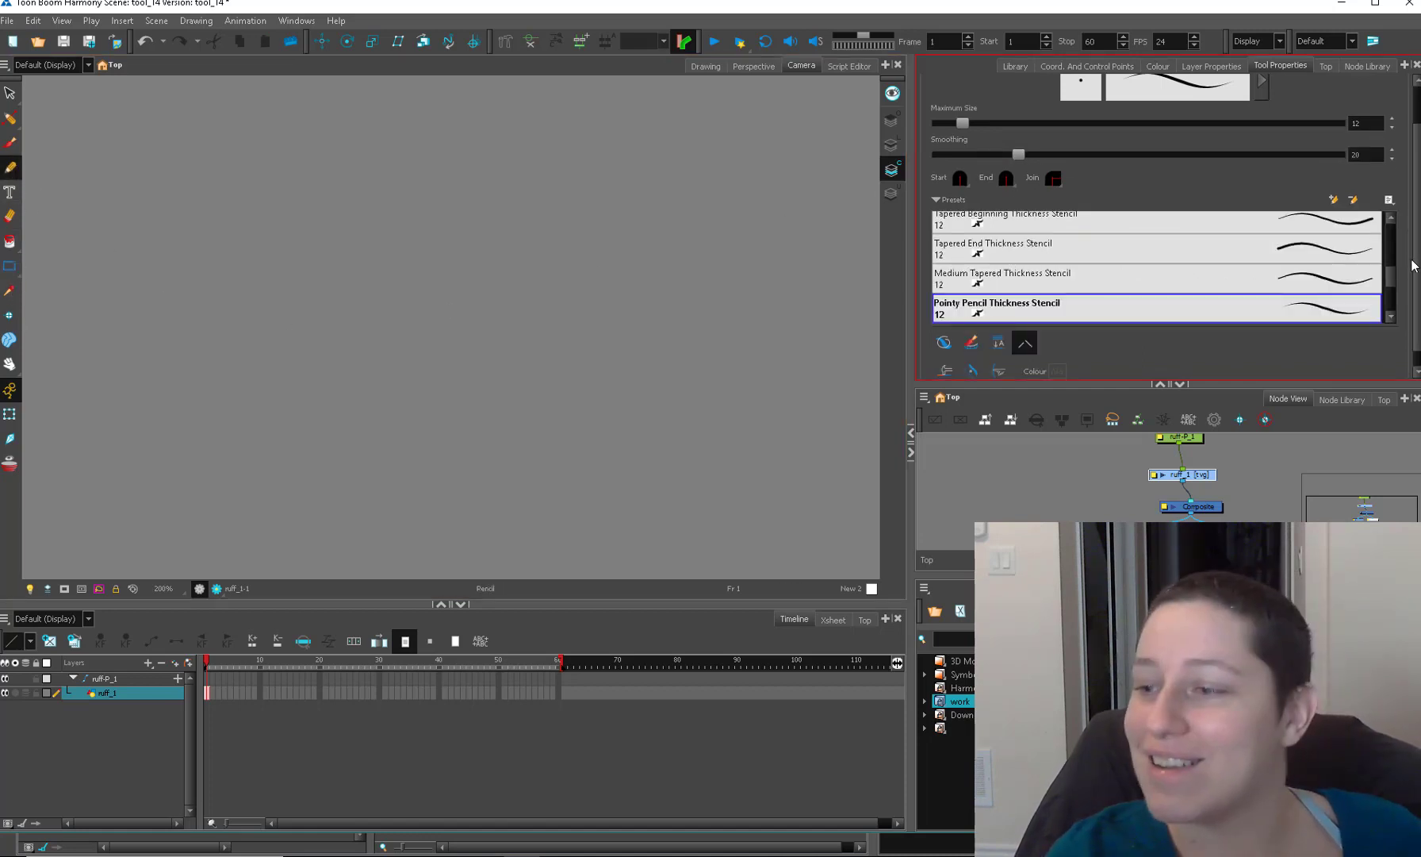
scroll(1240, 259, down, 1)
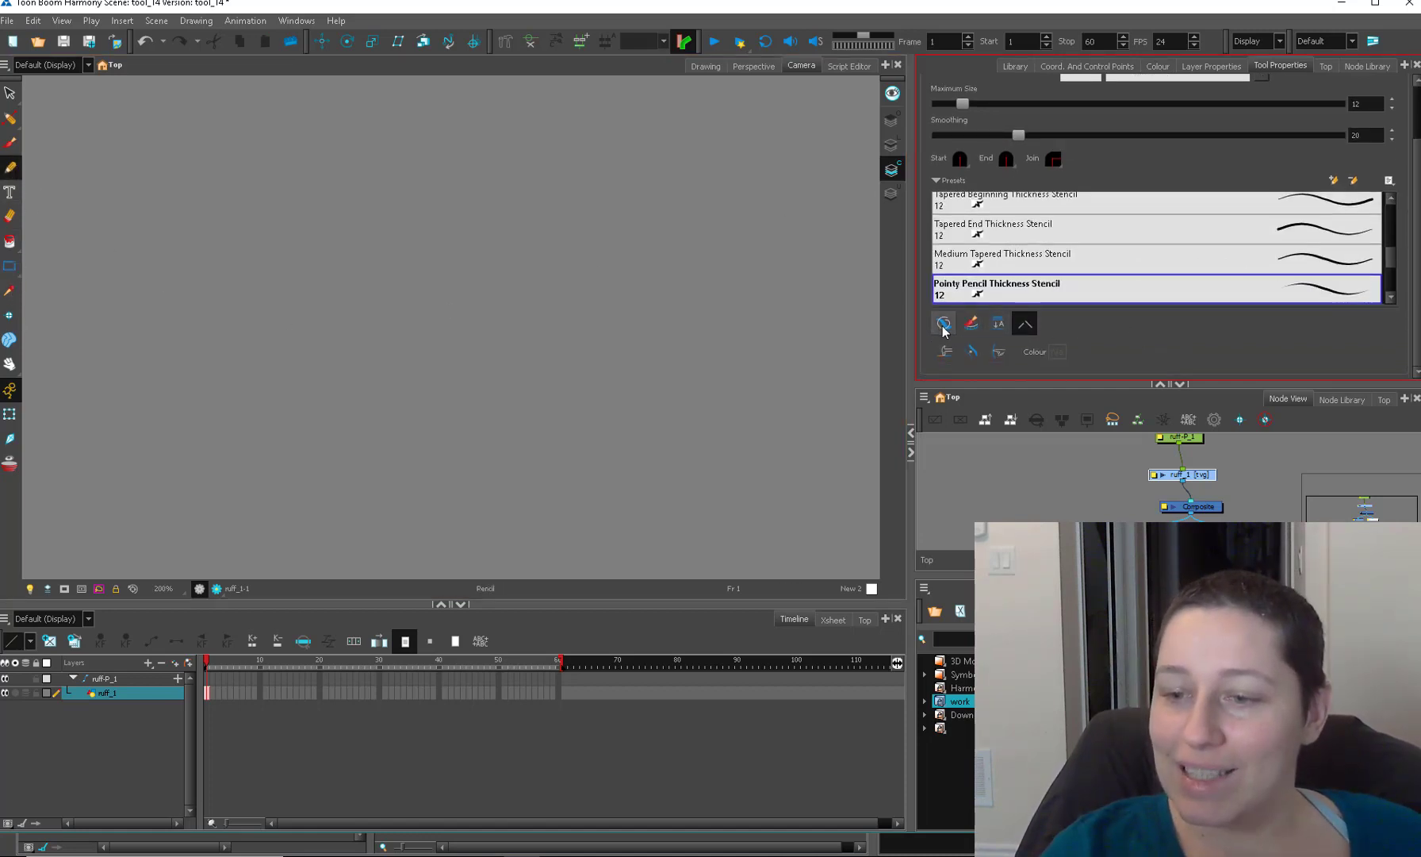
Activate the Brush tool and choose the New 1 colour from the tool_14 palette.
key(alt+b)
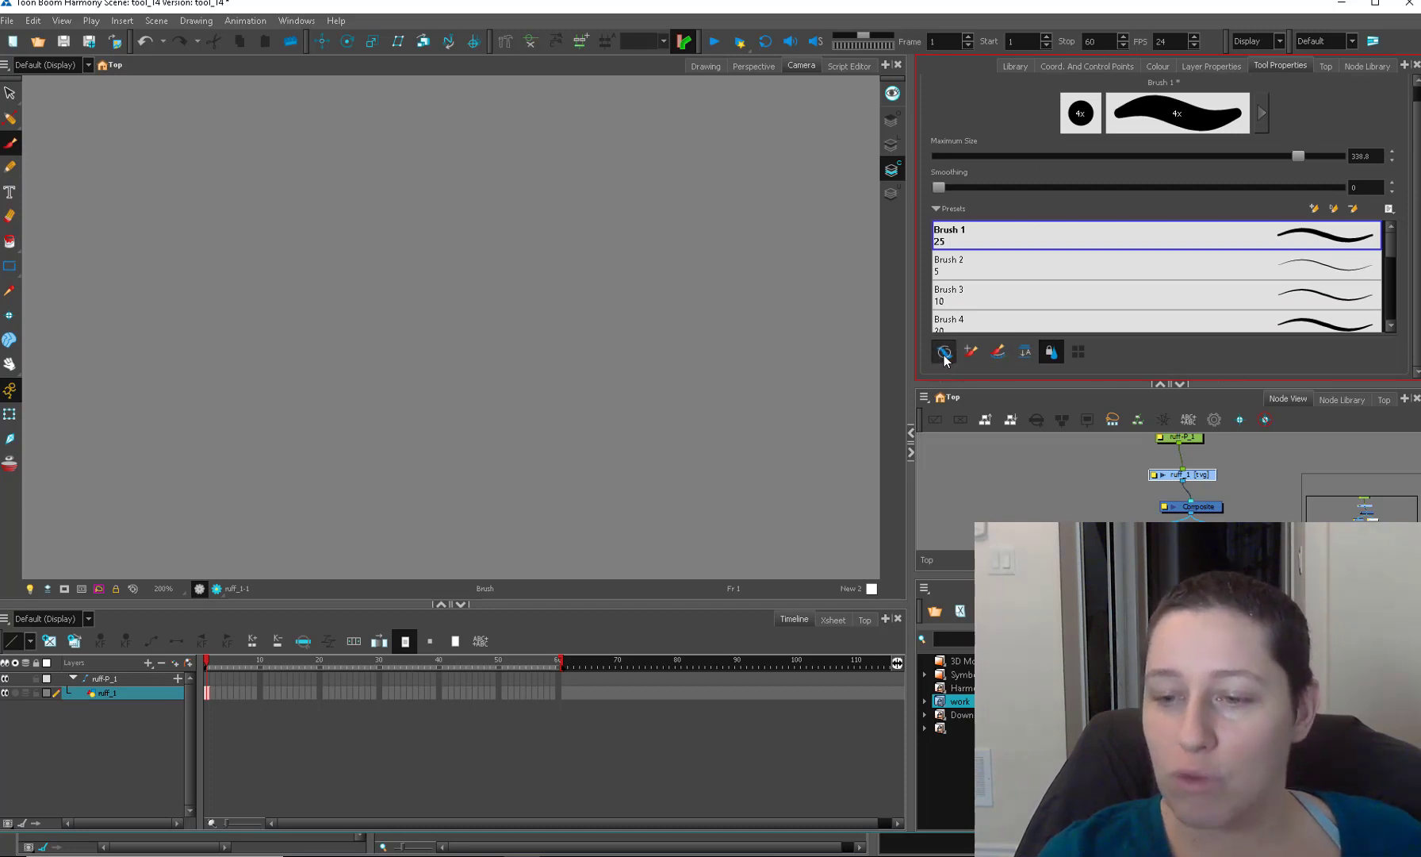
click(1158, 66)
click(984, 254)
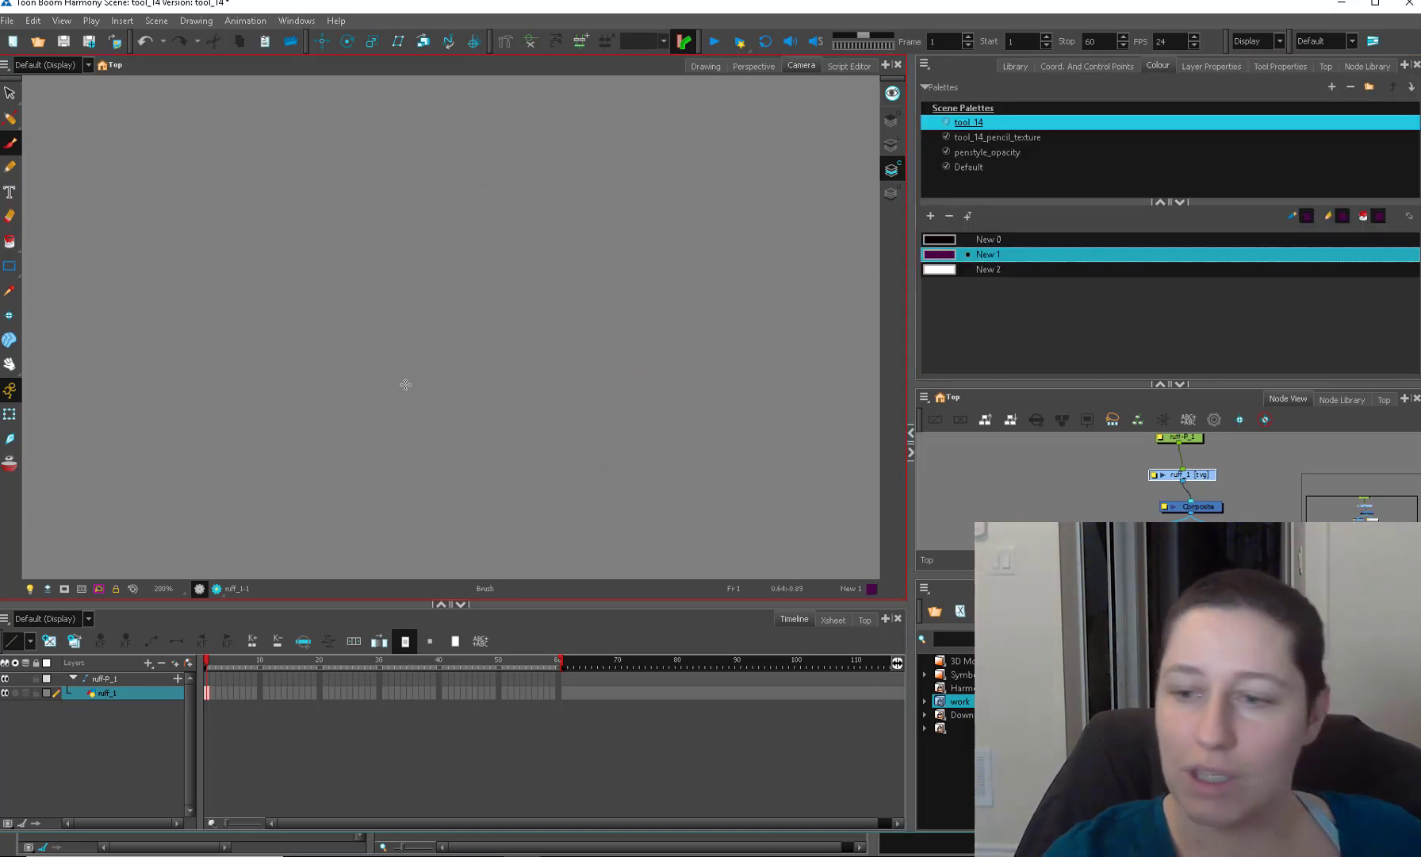
Paint a thick New 1 purple blob for the head and turn on the Brush's Draw Behind option.
drag(406, 384, 574, 269)
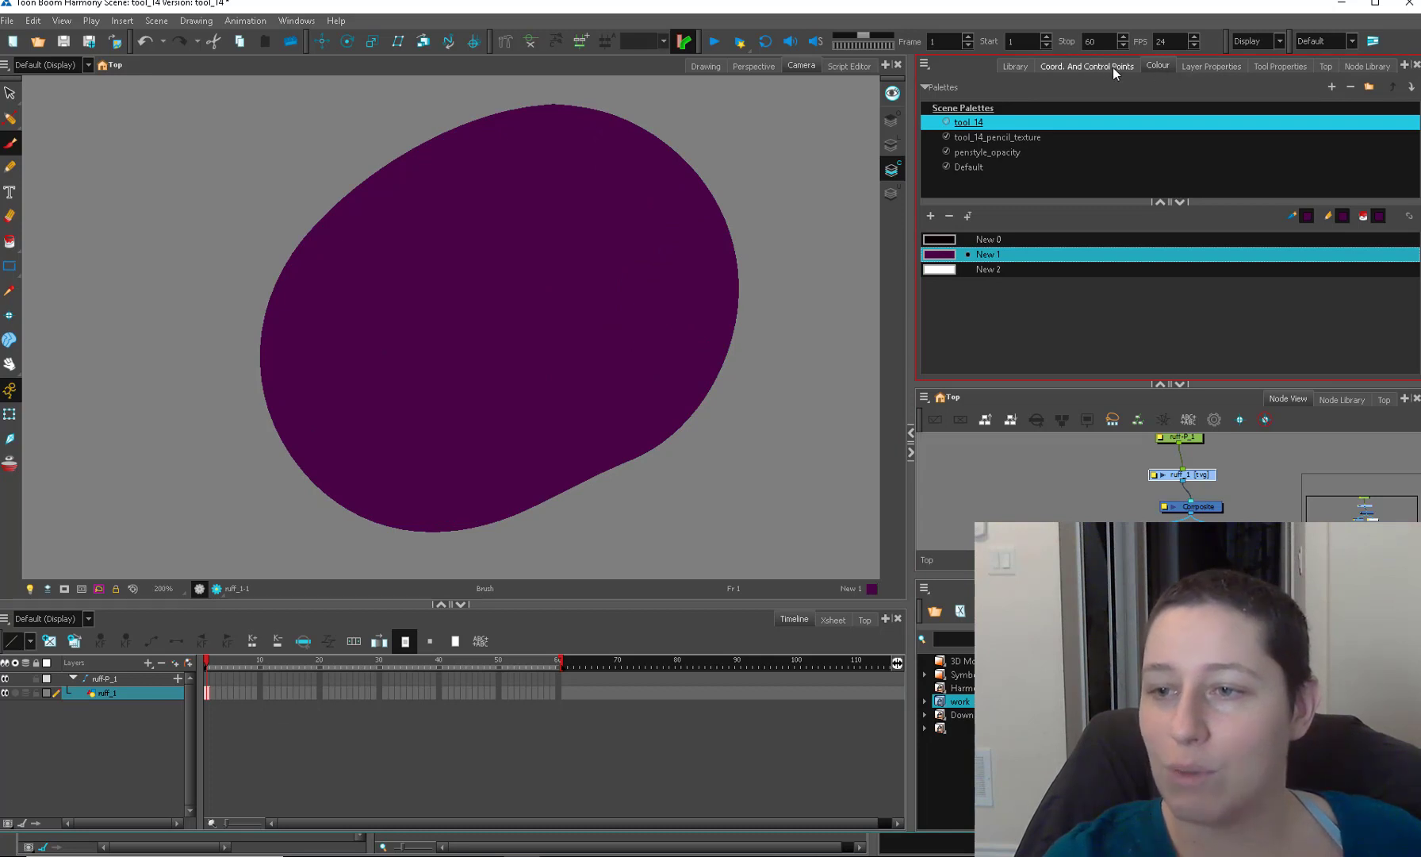
click(1280, 67)
click(945, 353)
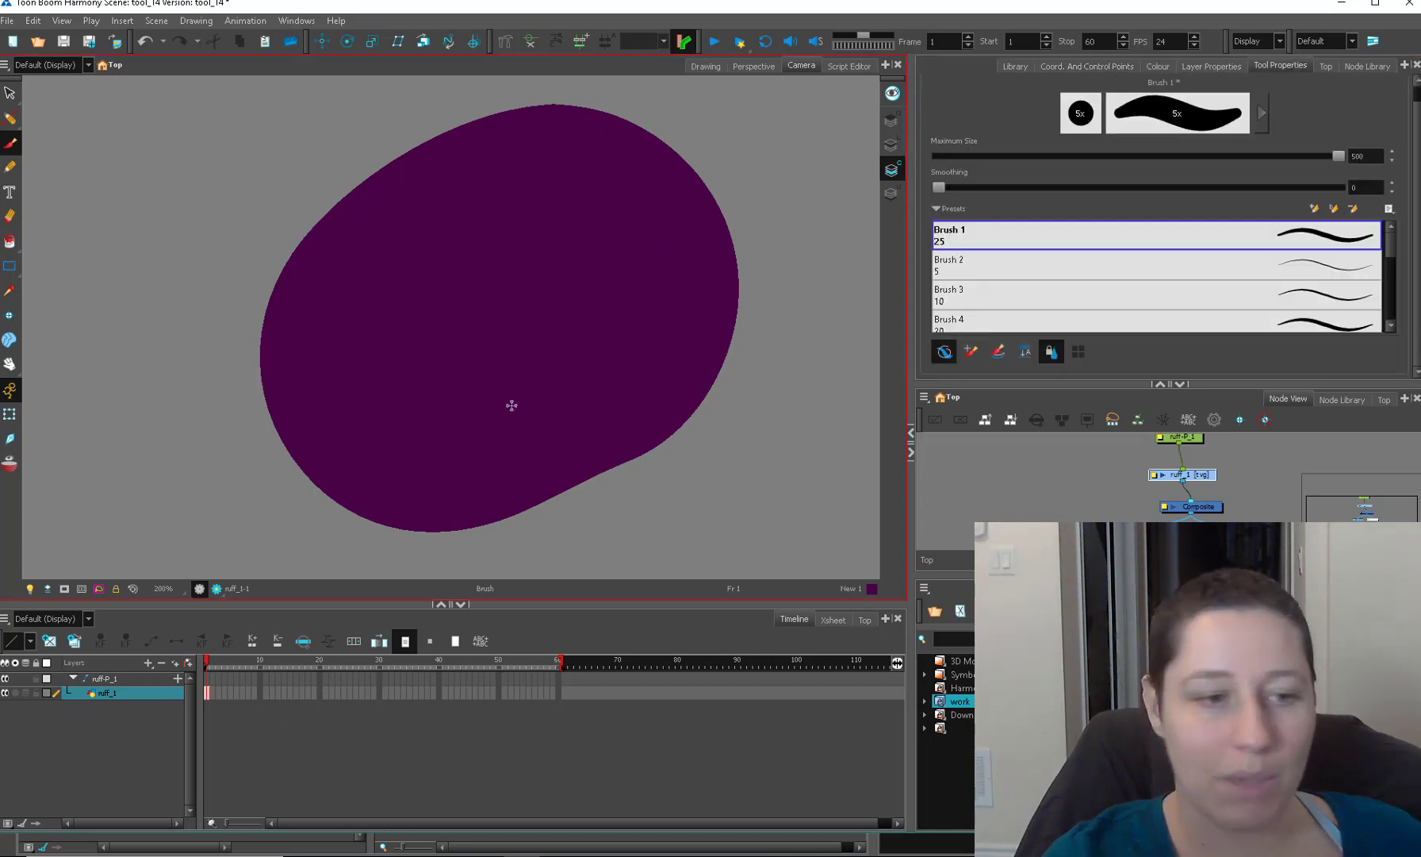
Choose the New 2 white colour and paint round white shapes behind the lower edge of the purple blob.
click(1158, 66)
click(984, 269)
click(698, 396)
drag(559, 482, 547, 474)
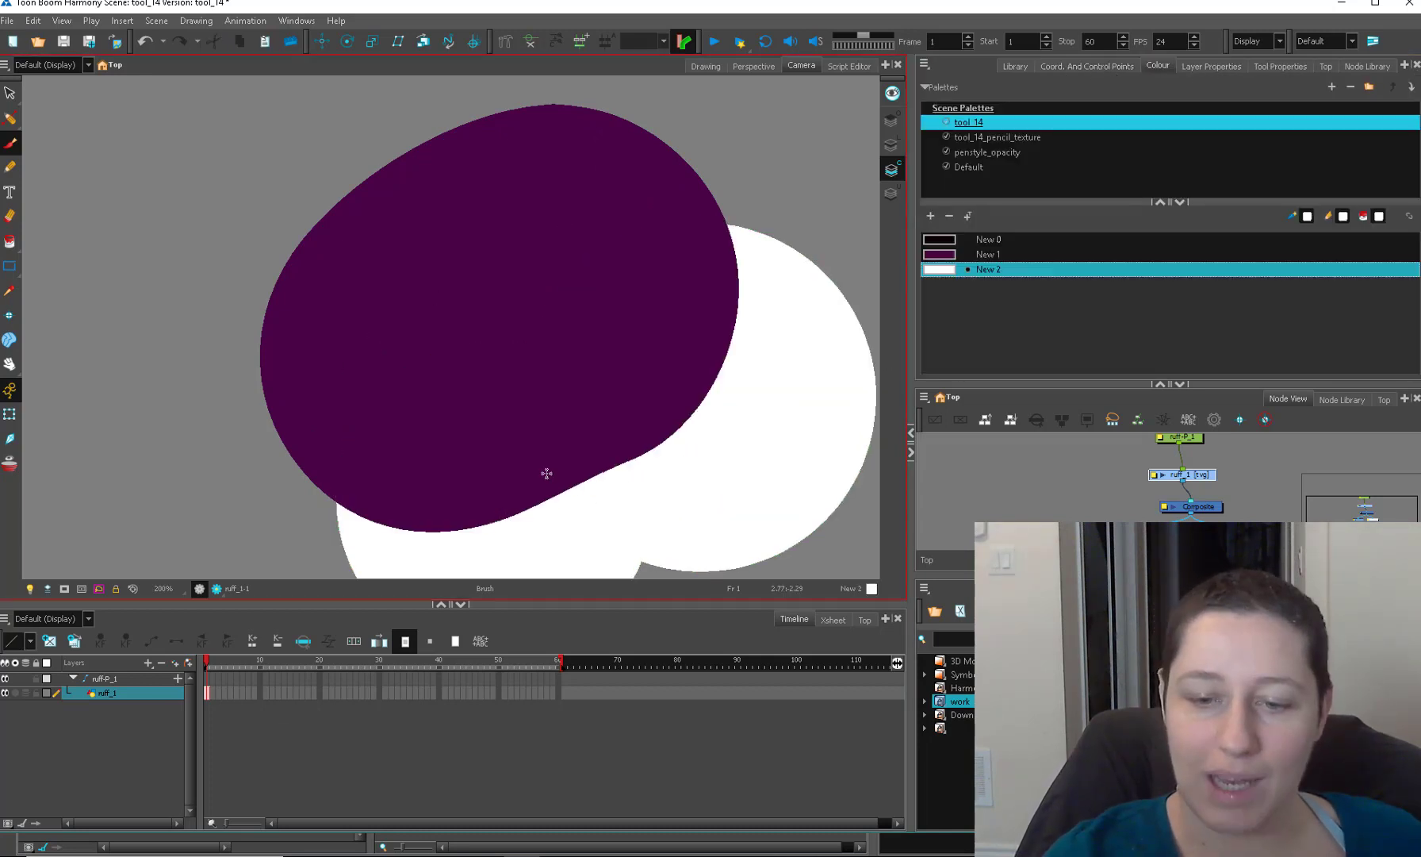
Continue the body behind the head with alternating purple and white round segments, sampling each colour from the artwork.
alt+click(629, 383)
click(738, 235)
click(706, 415)
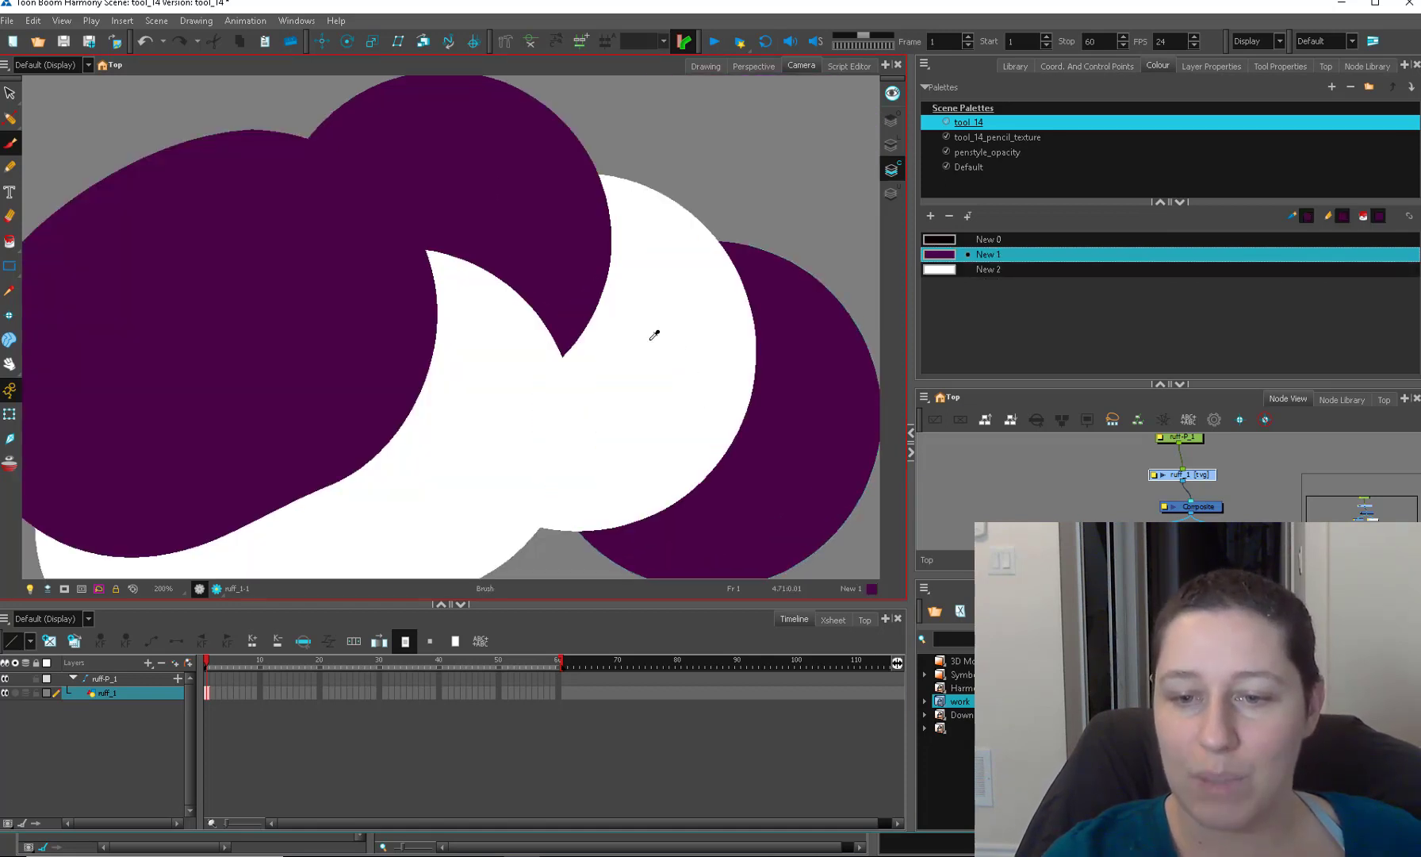
alt+click(651, 340)
drag(803, 453, 785, 322)
click(730, 434)
key(2)
key(2)
key(2)
key(2)
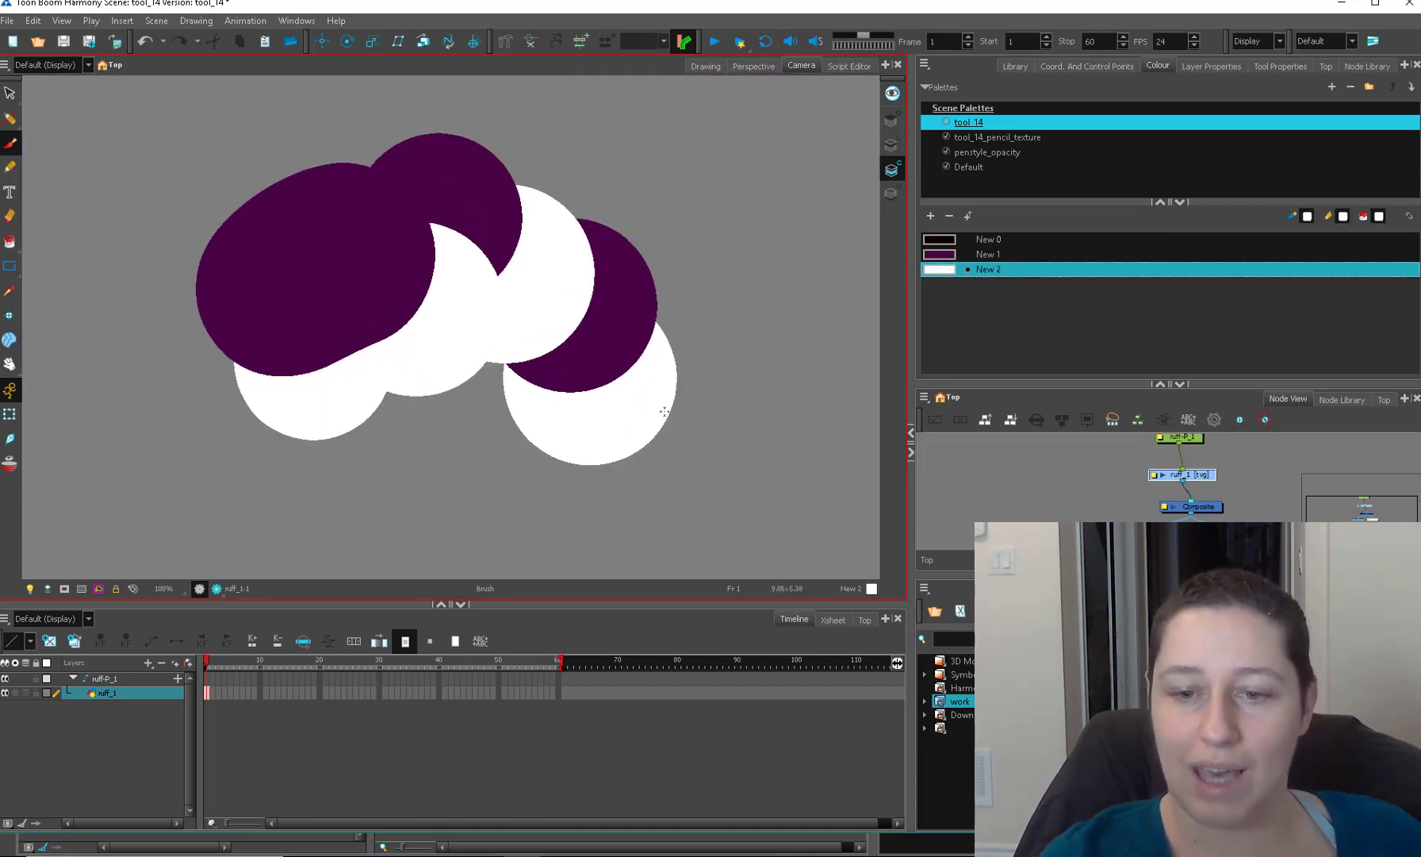
Extend the caterpillar's tail downward with purple, white and purple round segments tucked behind the body.
alt+click(578, 350)
click(552, 445)
alt+click(559, 408)
click(521, 508)
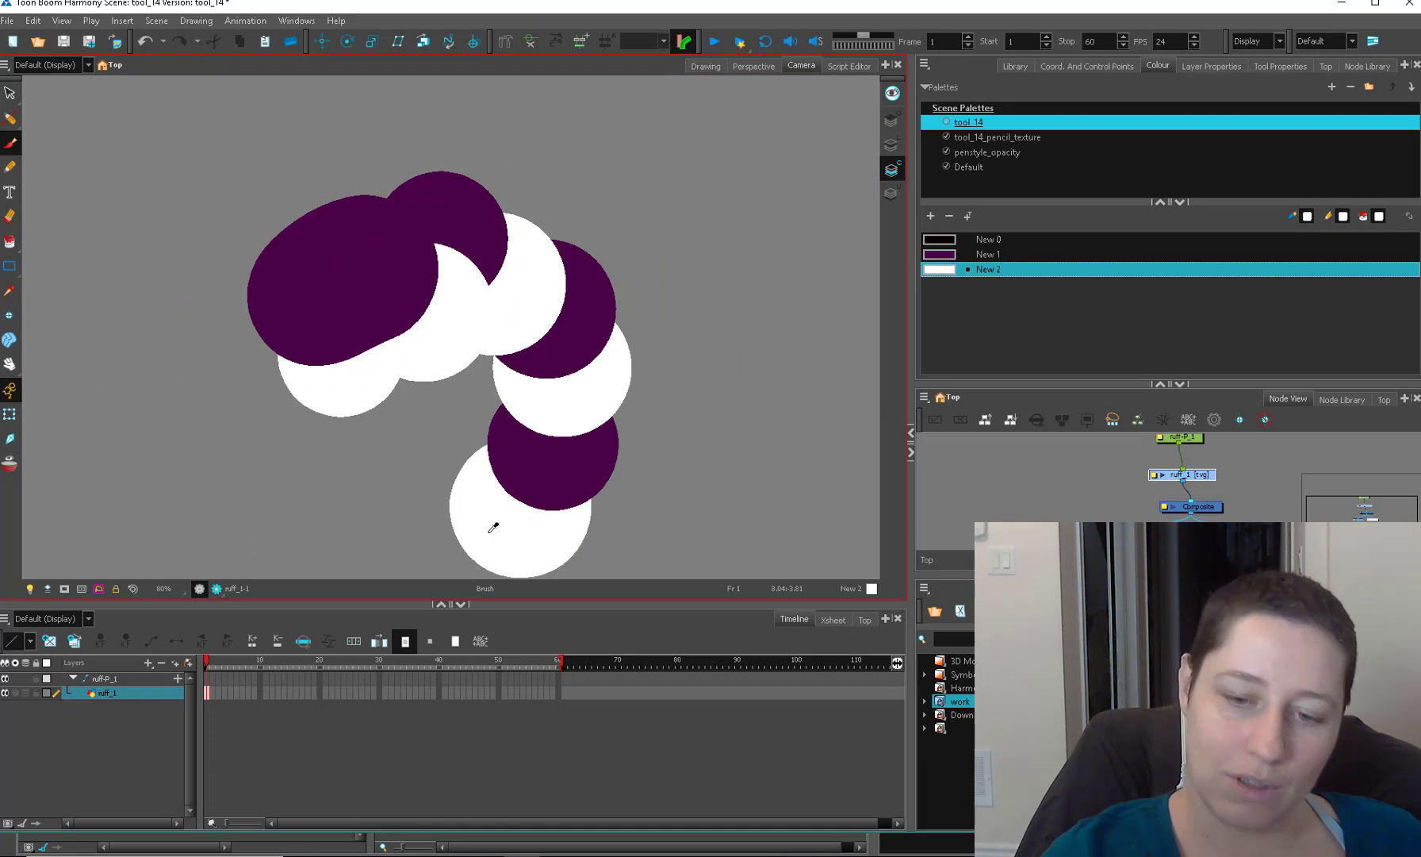
alt+click(537, 484)
click(446, 542)
Paint a white smiling face on the purple head and move the white segment below it up behind the head's edge.
key(1)
drag(609, 407, 682, 415)
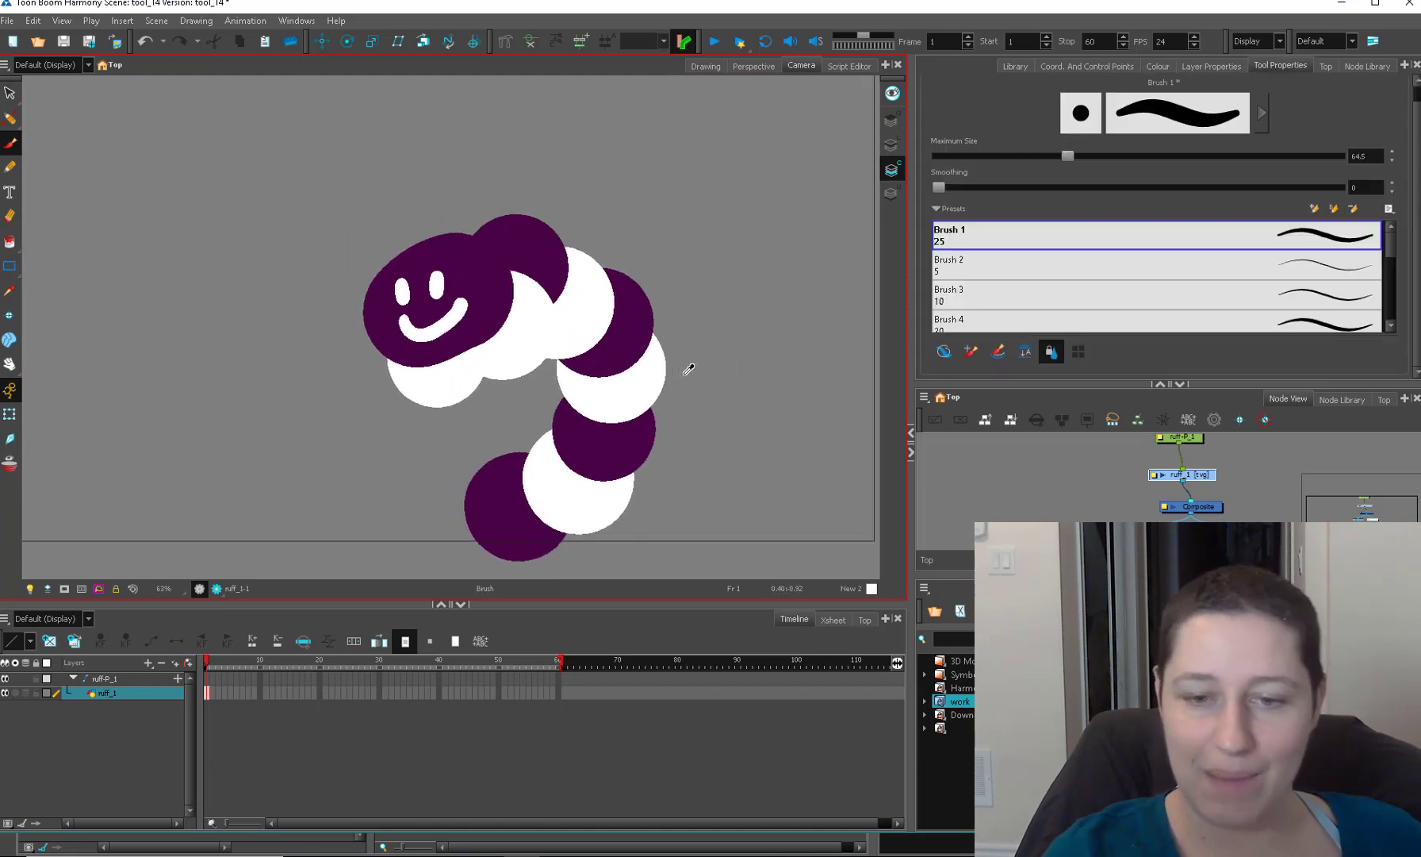
key(alt+s)
drag(465, 382, 521, 309)
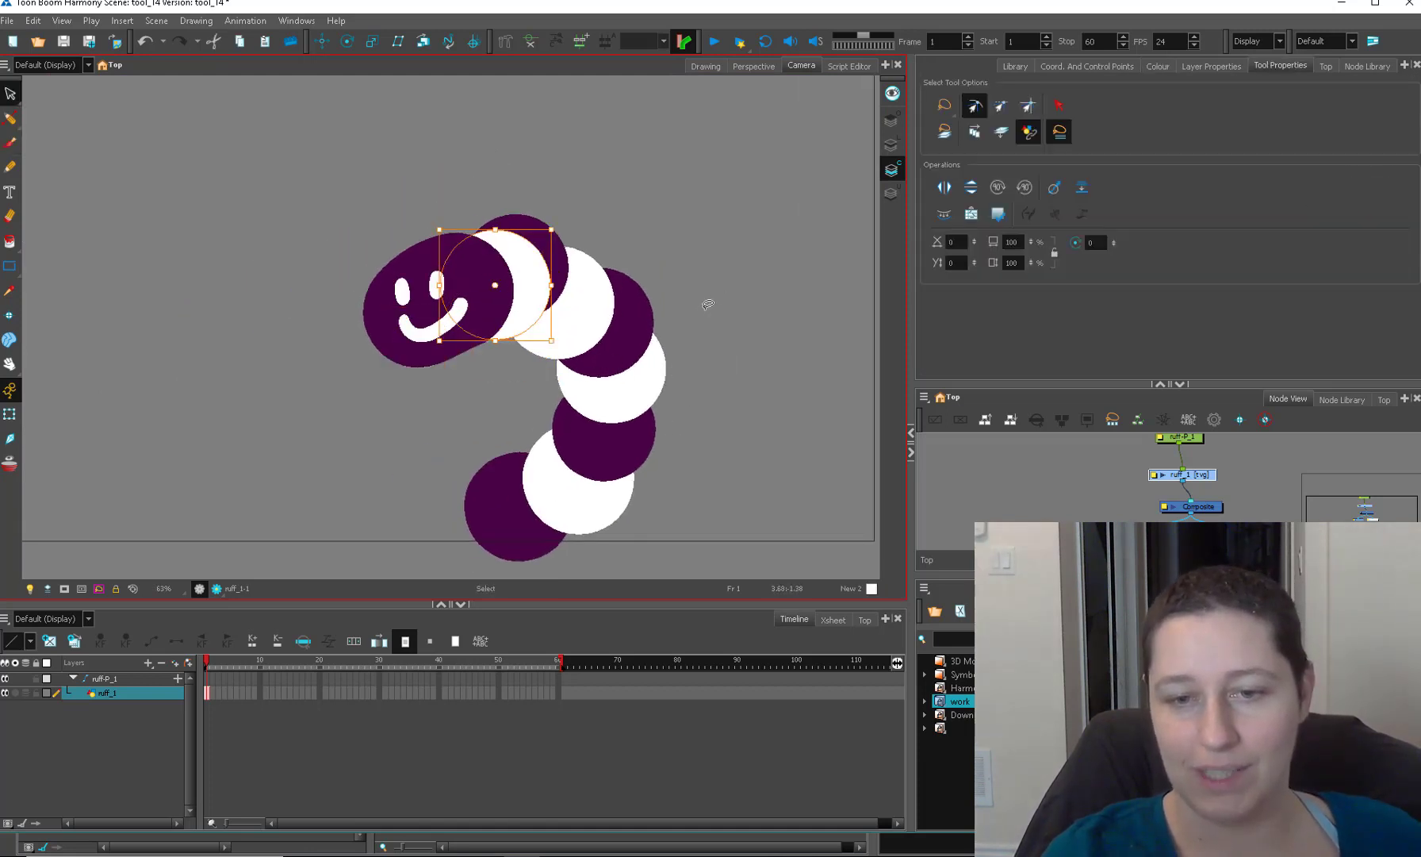
Draw a purple Pencil spiral in Drawing view with Automatically Create Colour Art on, and switch to the Colour Art layer.
key(alt+x)
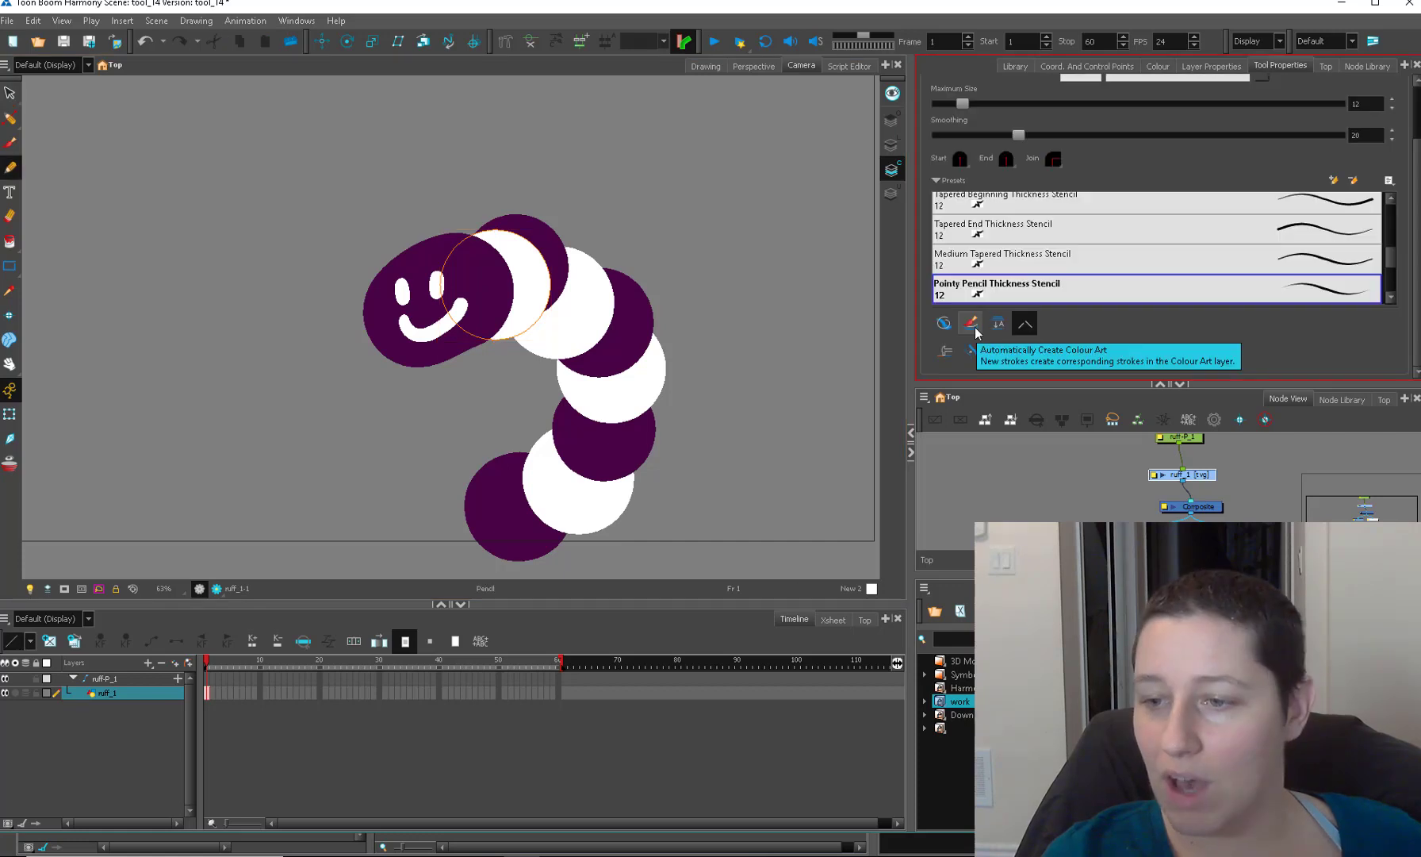
click(705, 66)
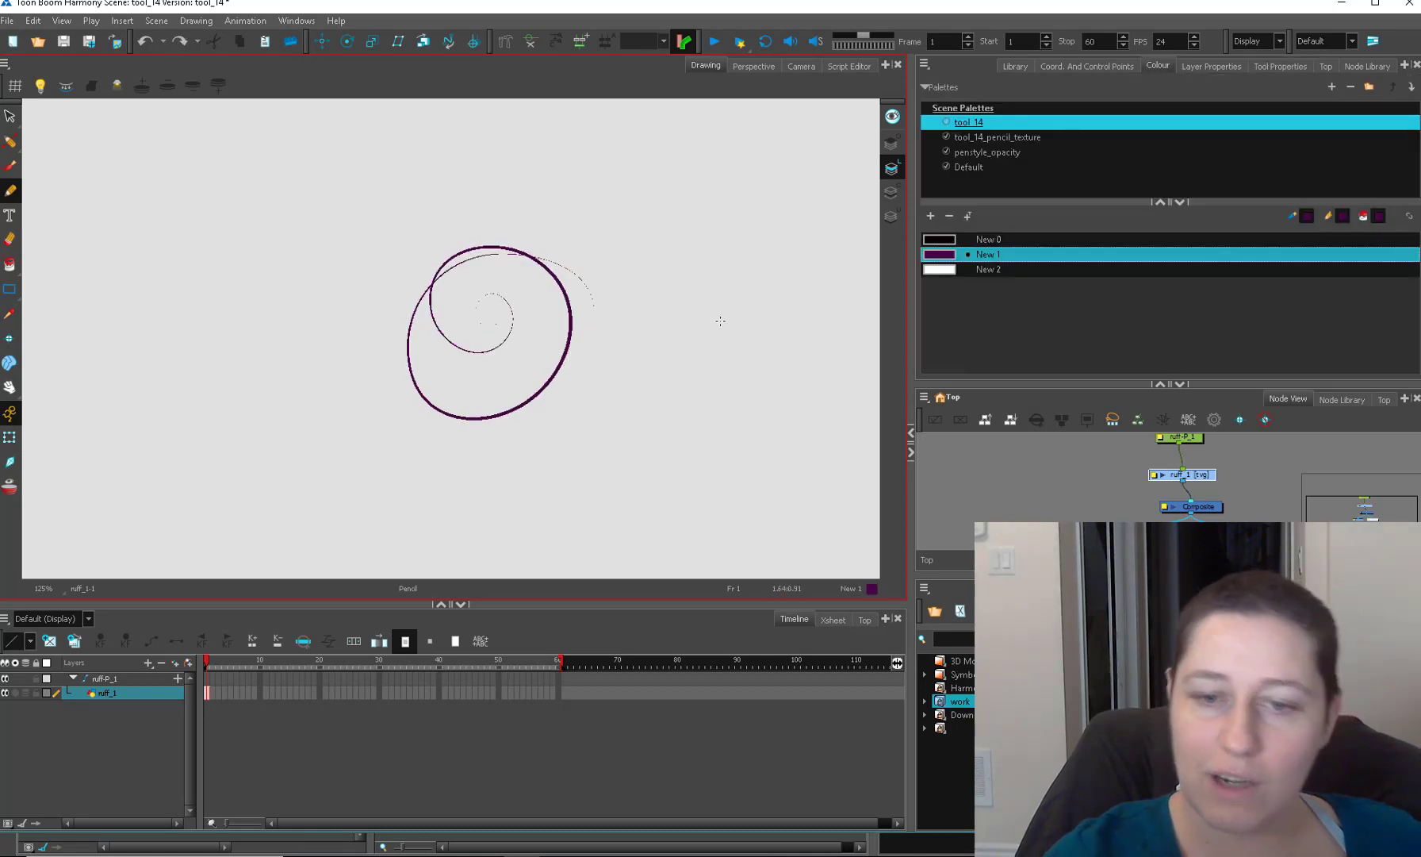
click(893, 195)
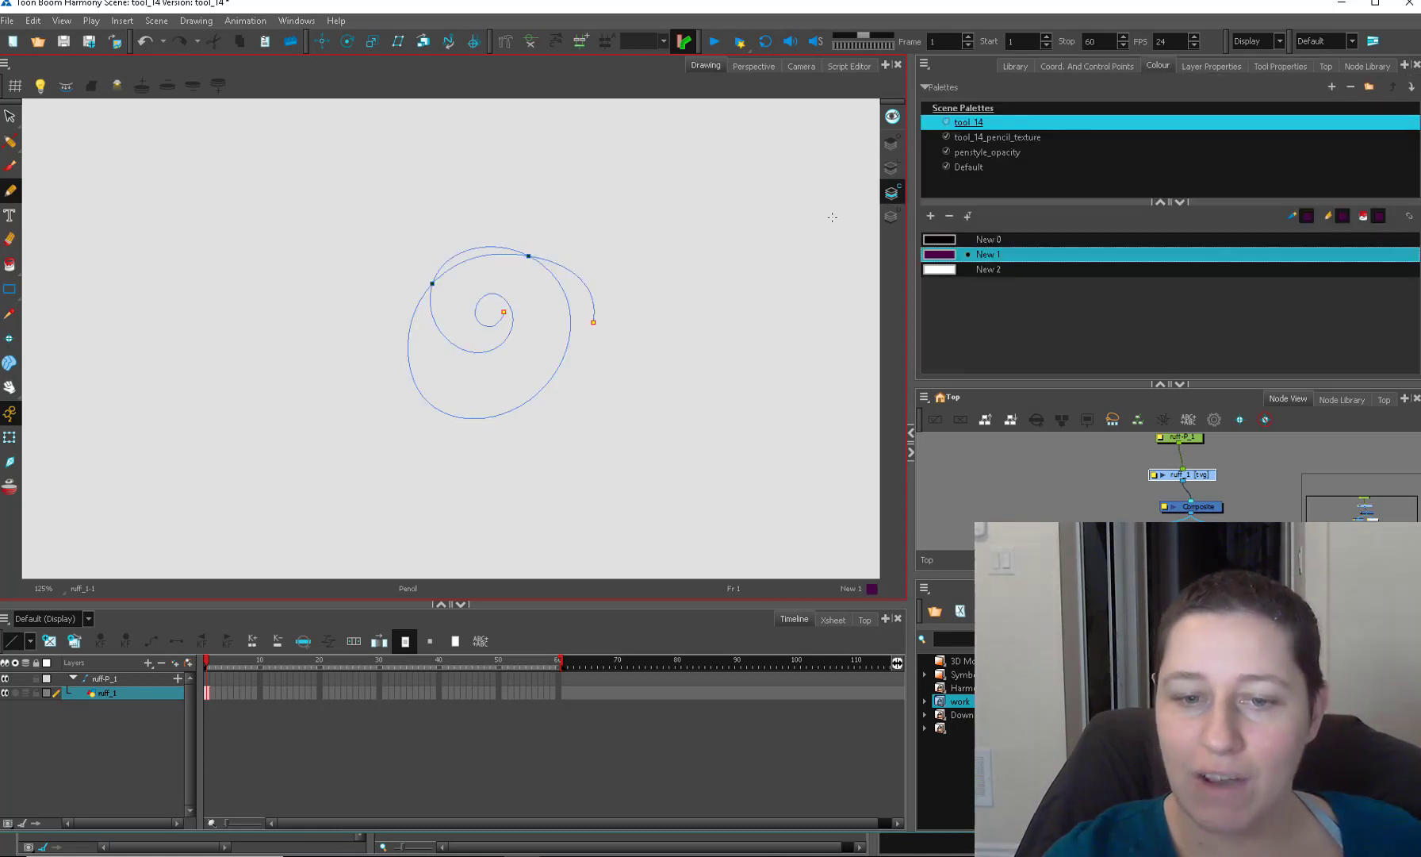
Toggle the display of strokes off and on again to examine the spiral's invisible Colour Art stroke.
scroll(793, 258, up, 3)
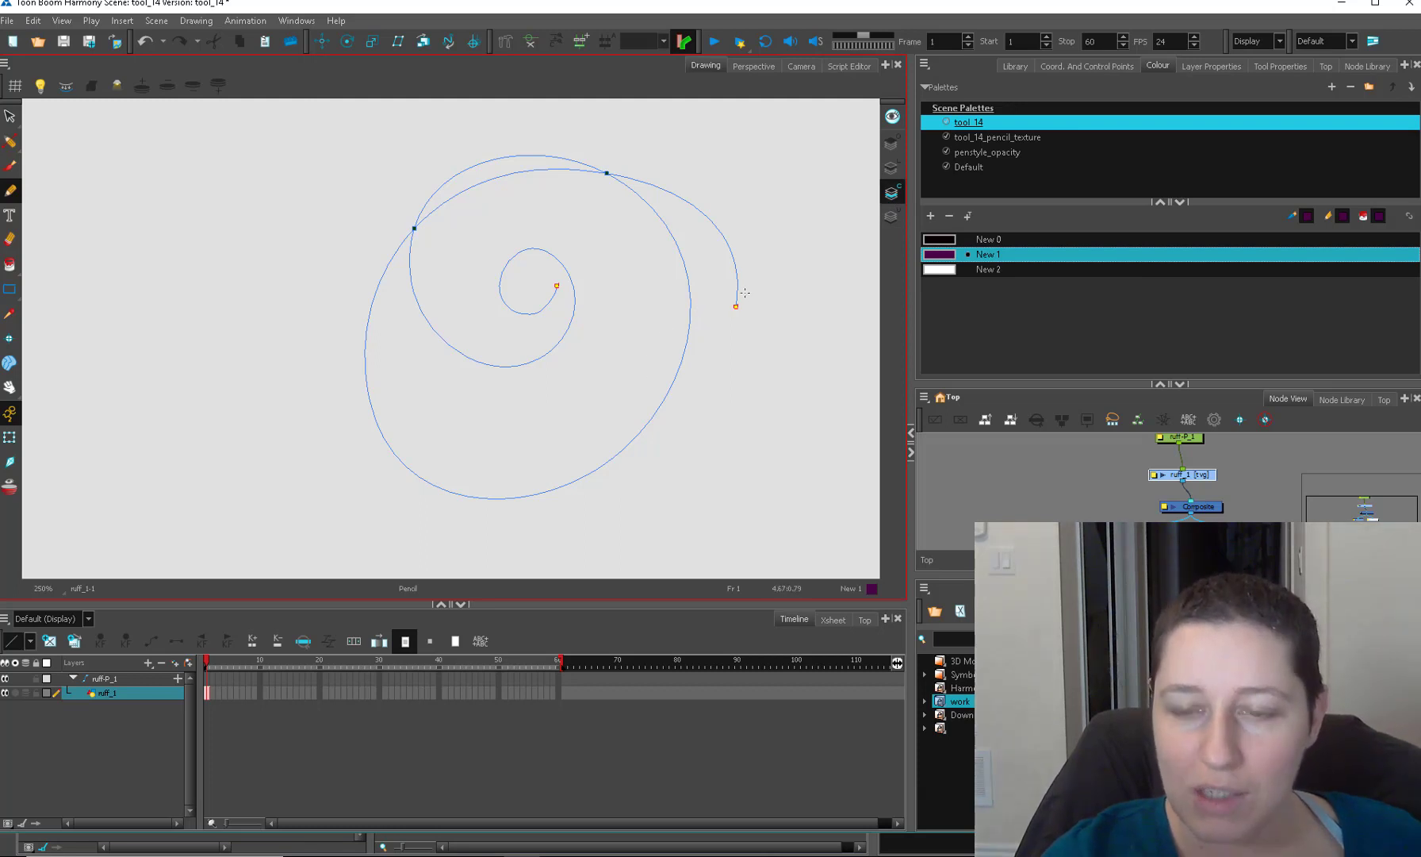
key(k)
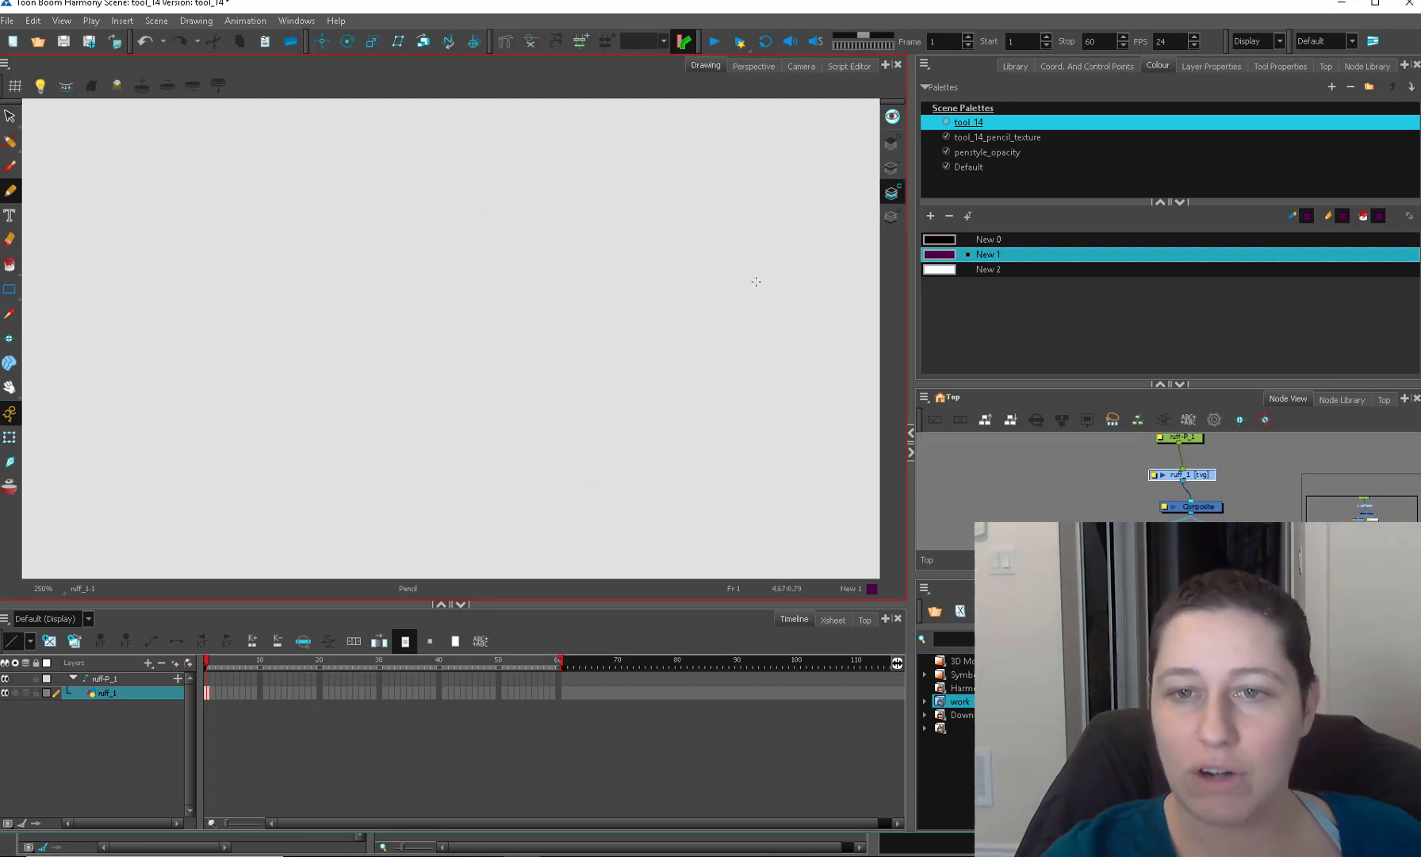
key(k)
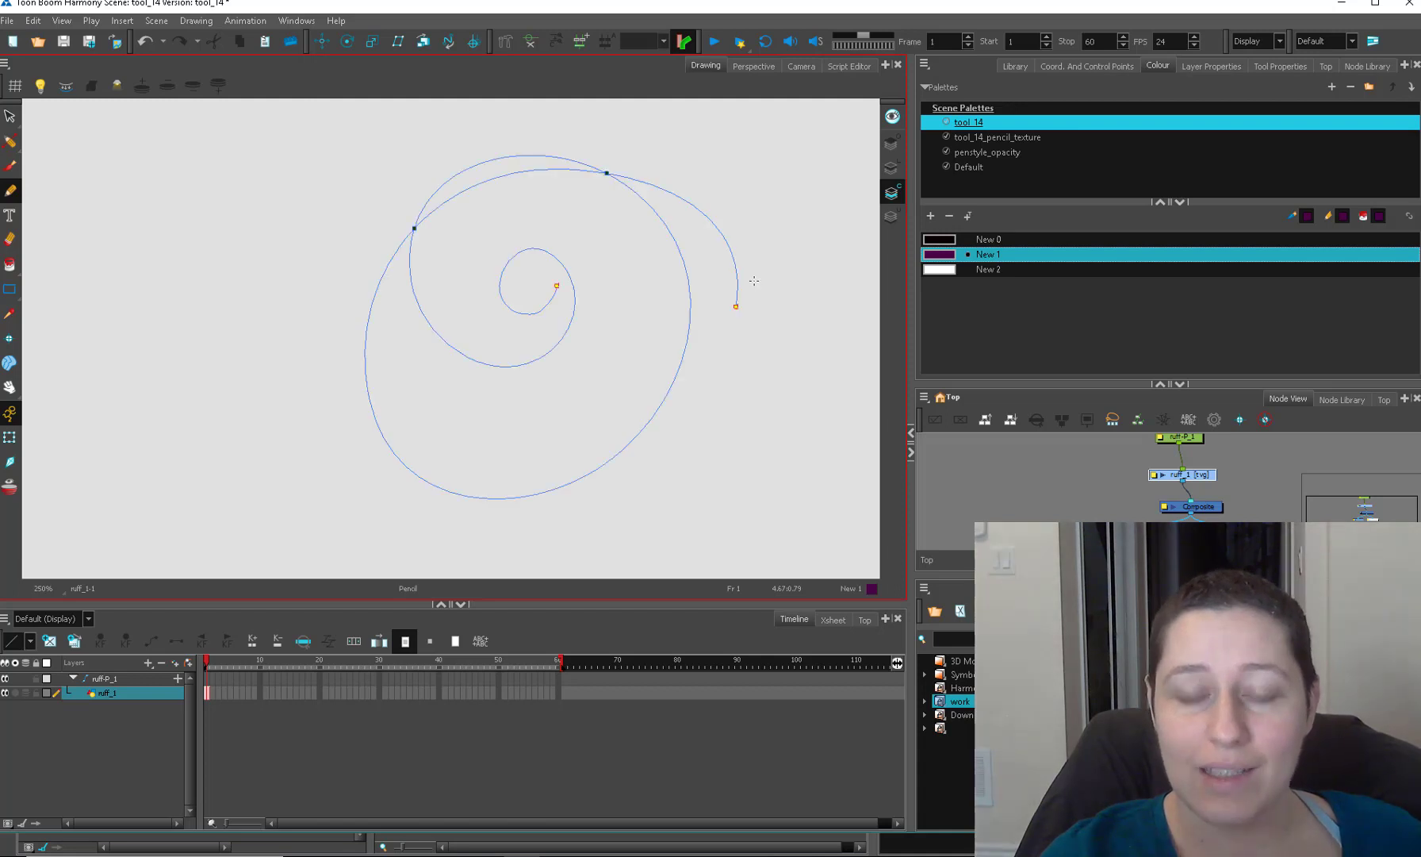
Clear the spiral and draw a large purple circle on the Line Art layer with the Ellipse tool.
key(alt+shift+q)
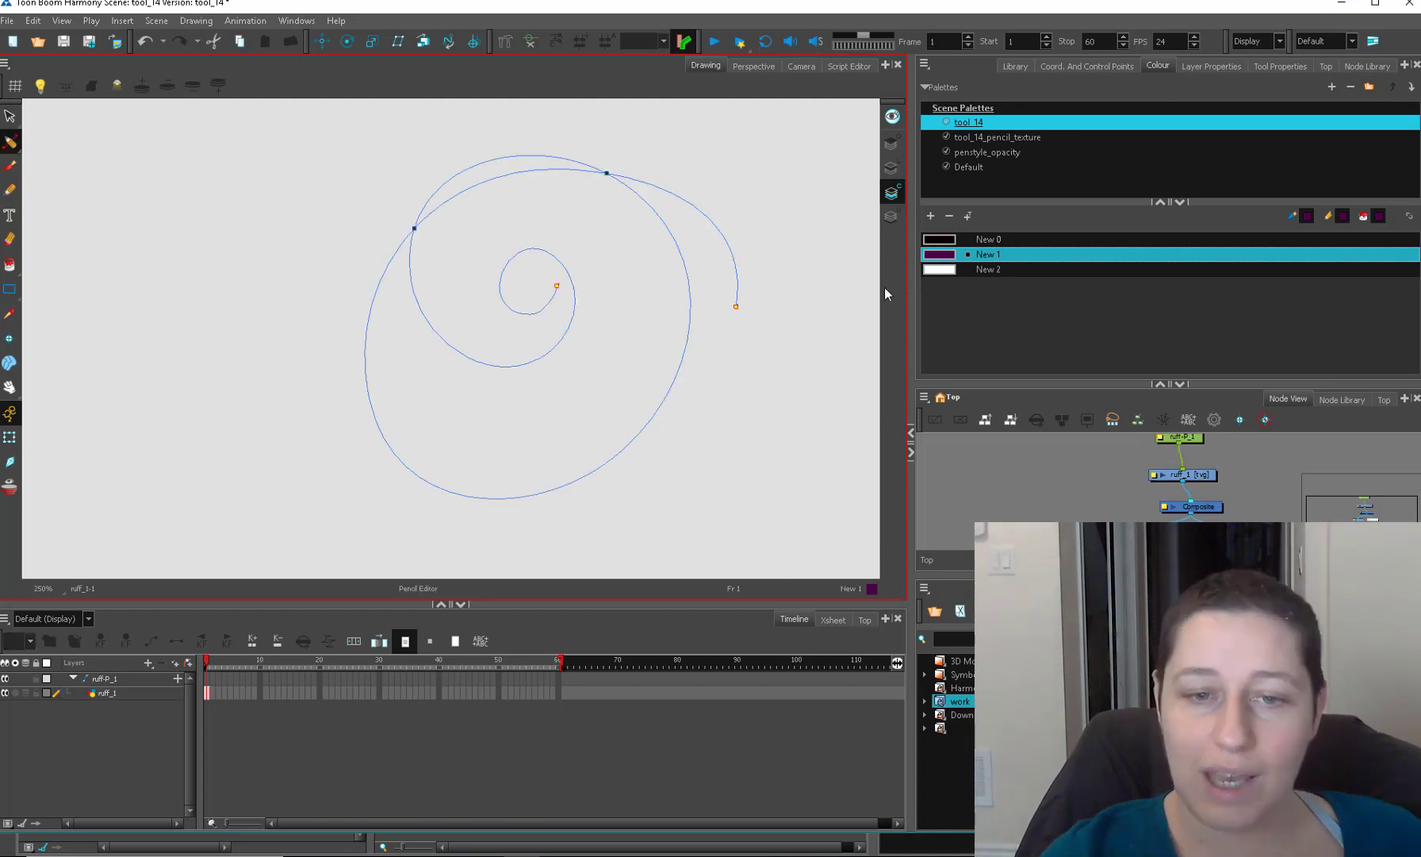
click(893, 168)
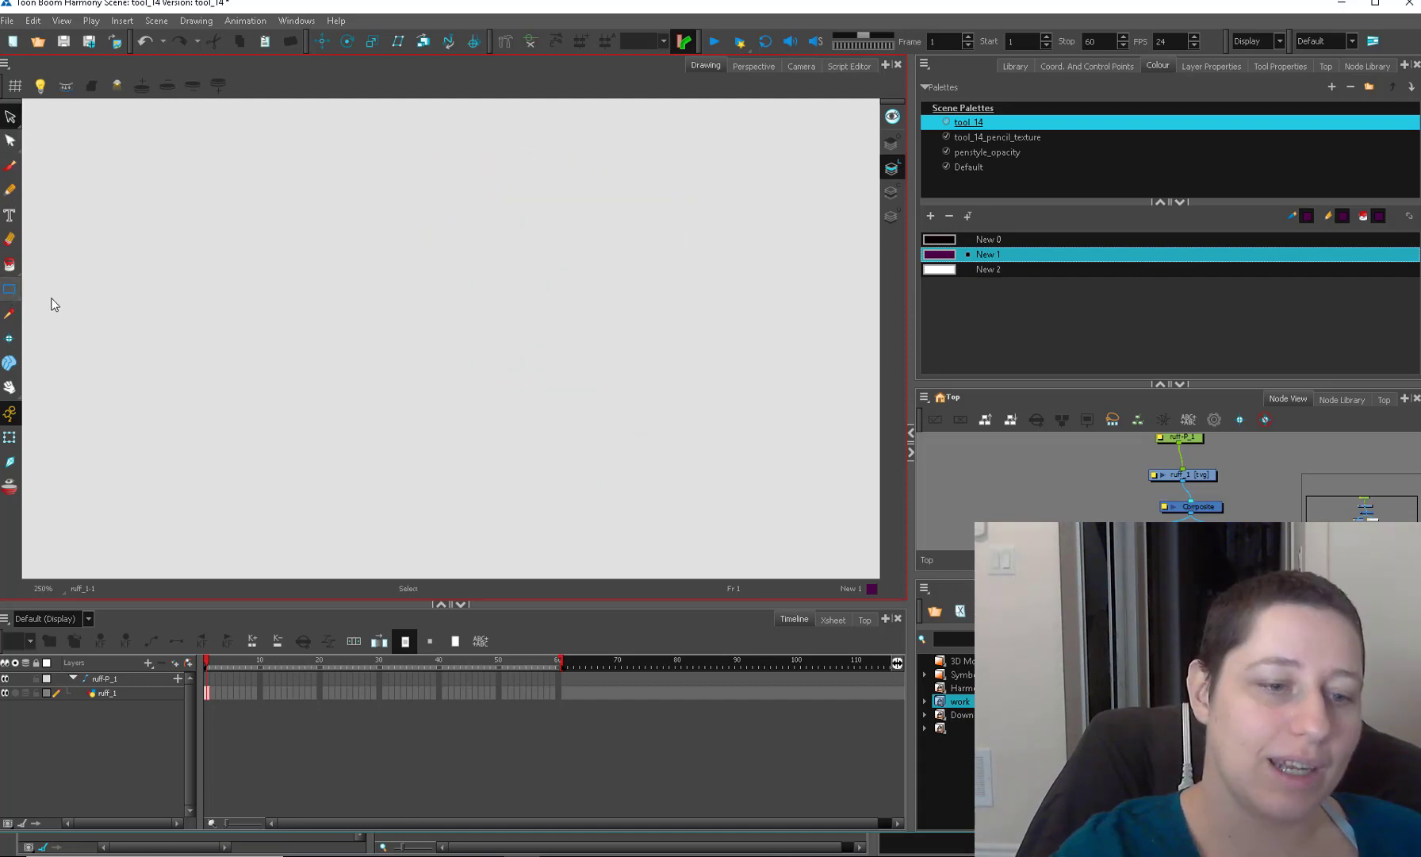
click(11, 297)
click(53, 319)
drag(476, 366, 643, 226)
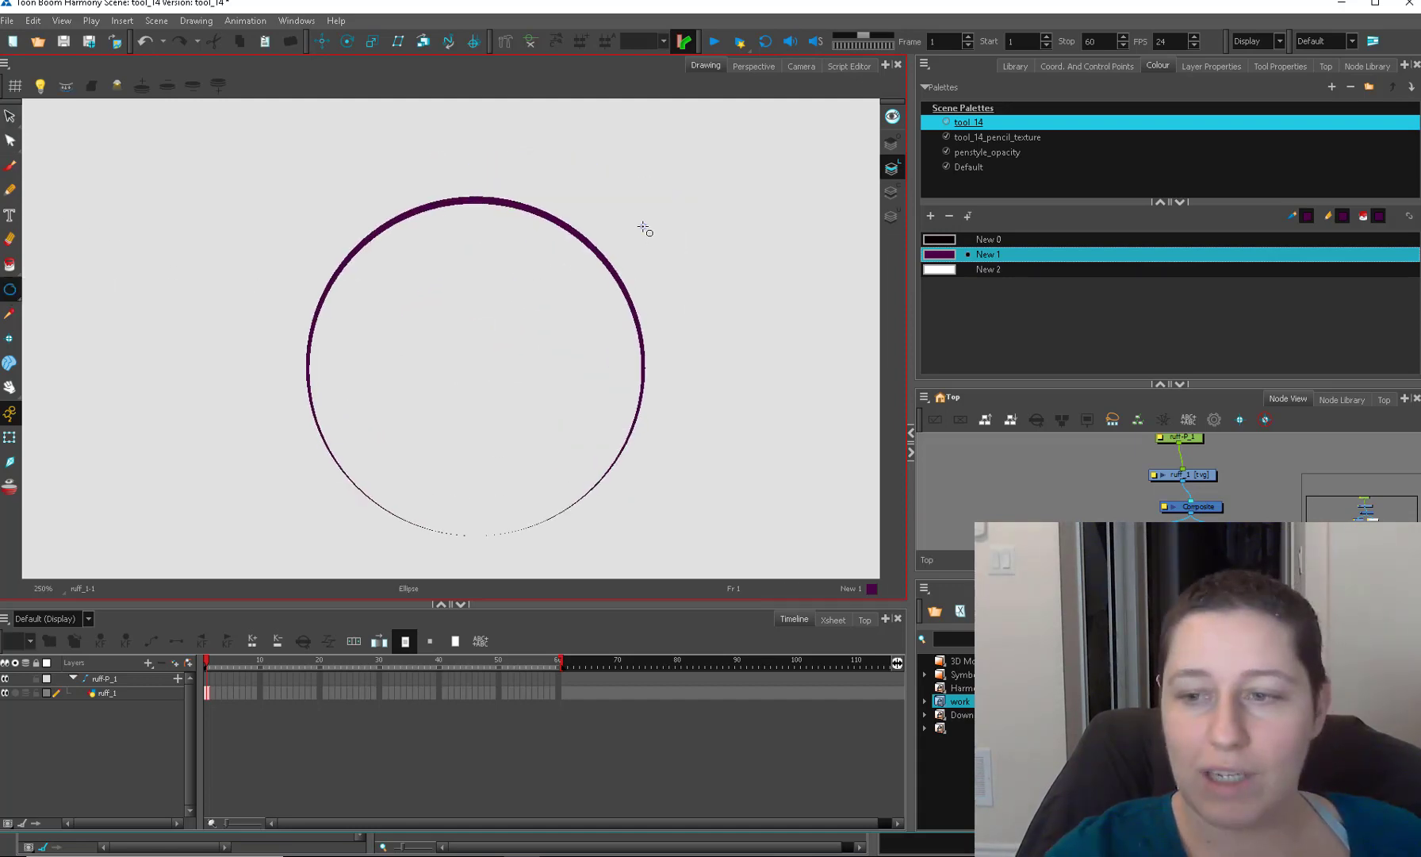
Fill the circle's Colour Art stroke with the New 0 black colour.
click(893, 193)
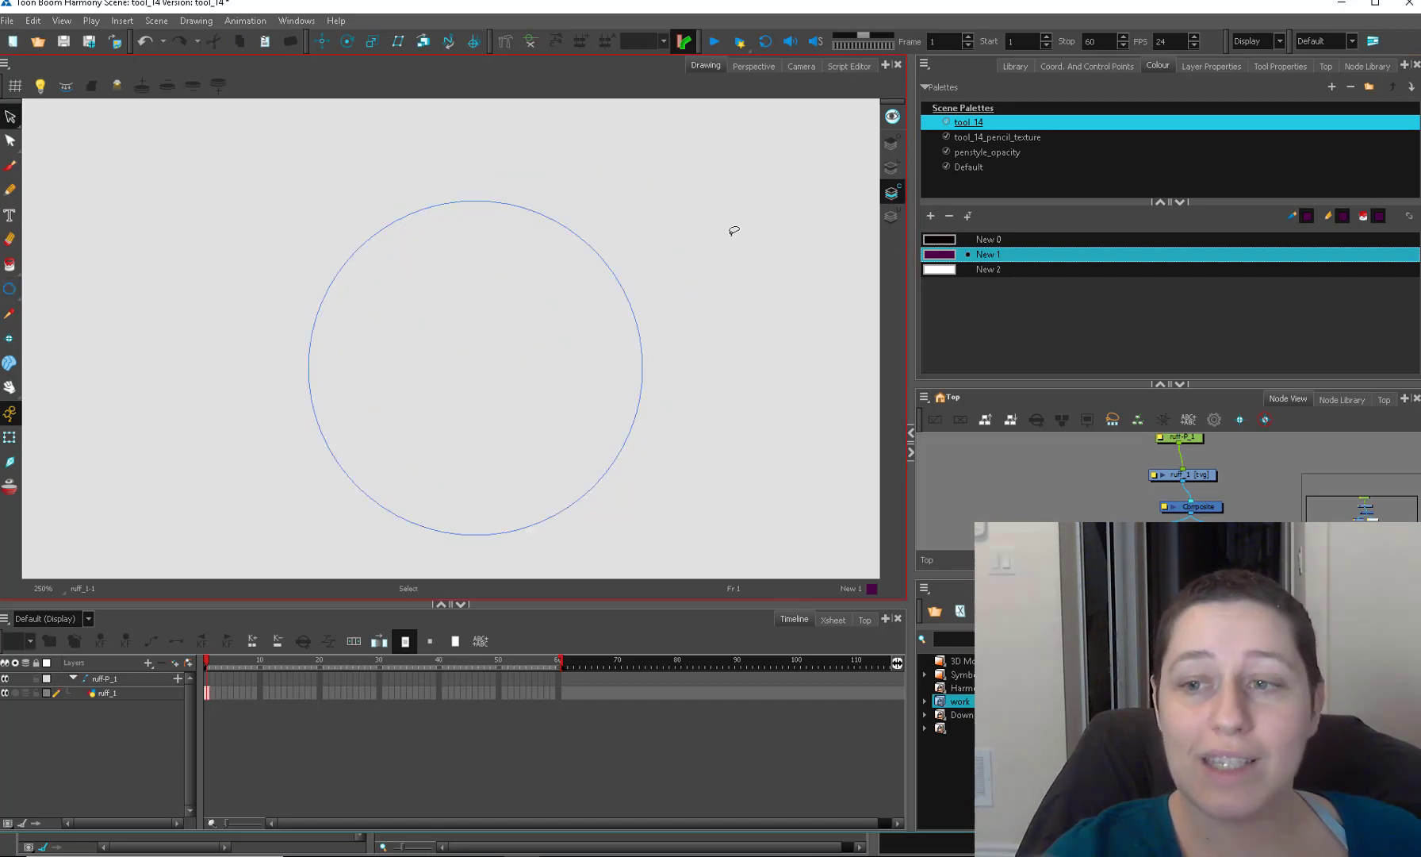
click(941, 239)
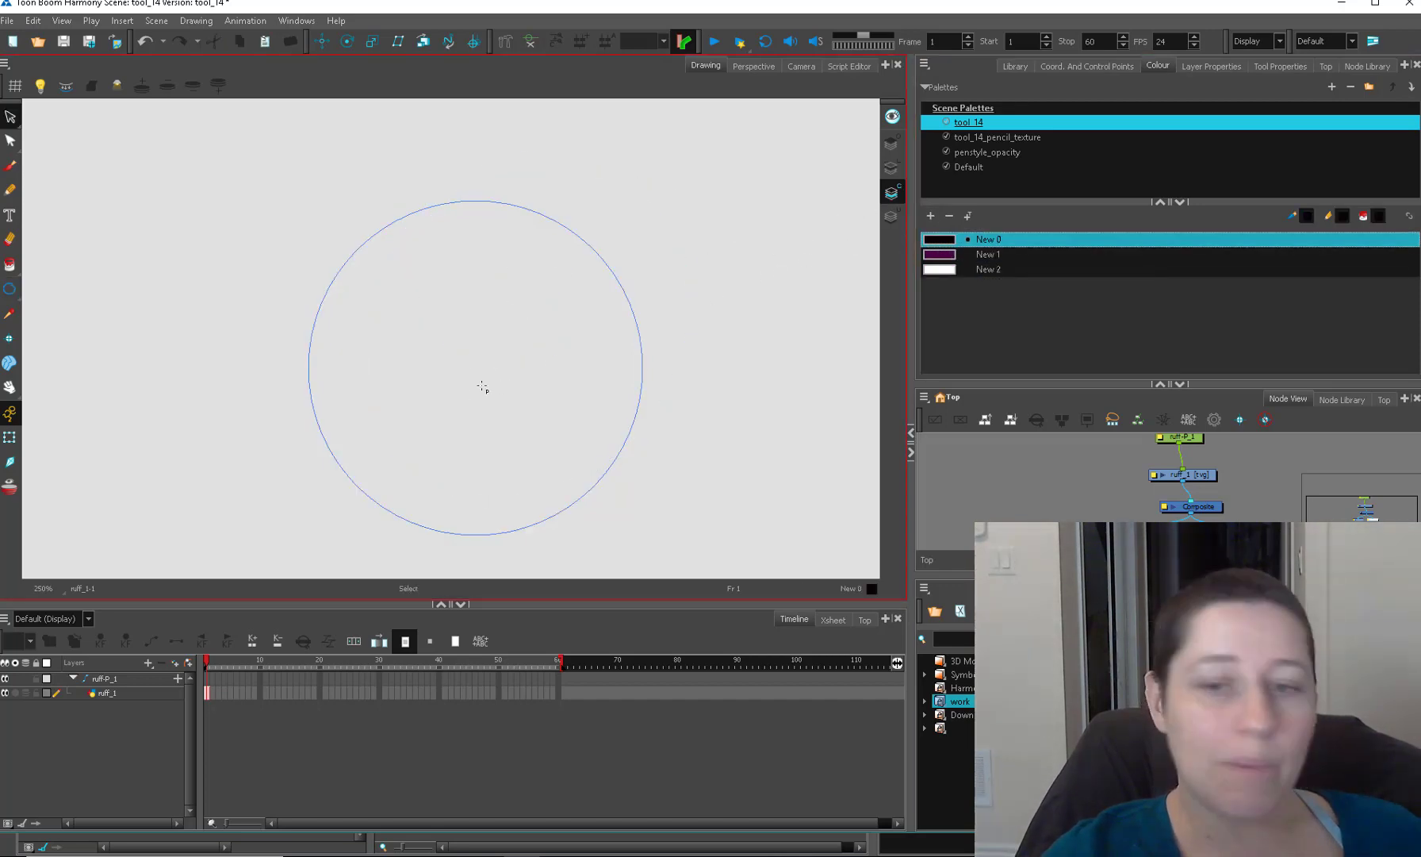
click(472, 384)
click(892, 169)
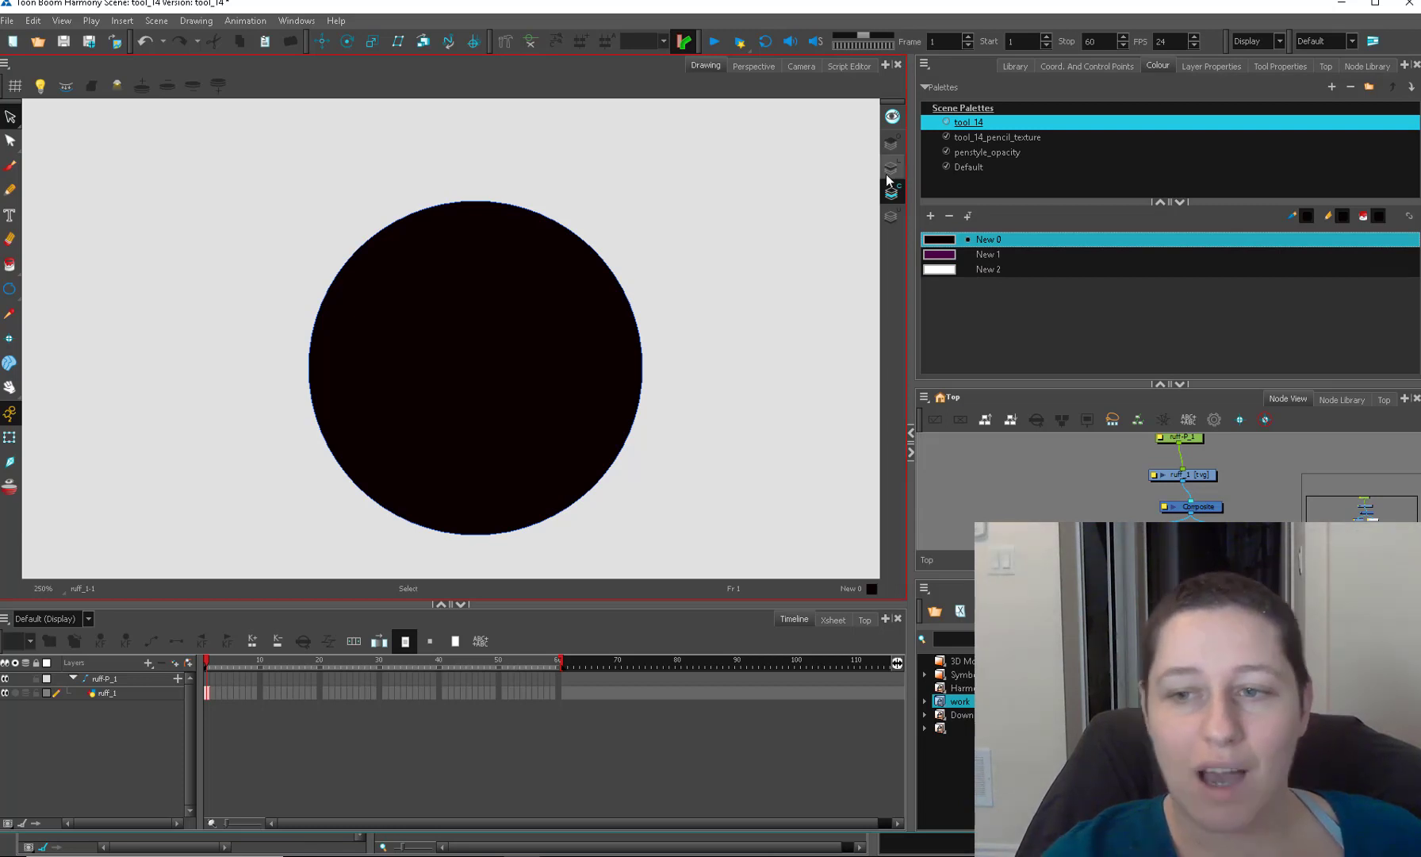
click(893, 192)
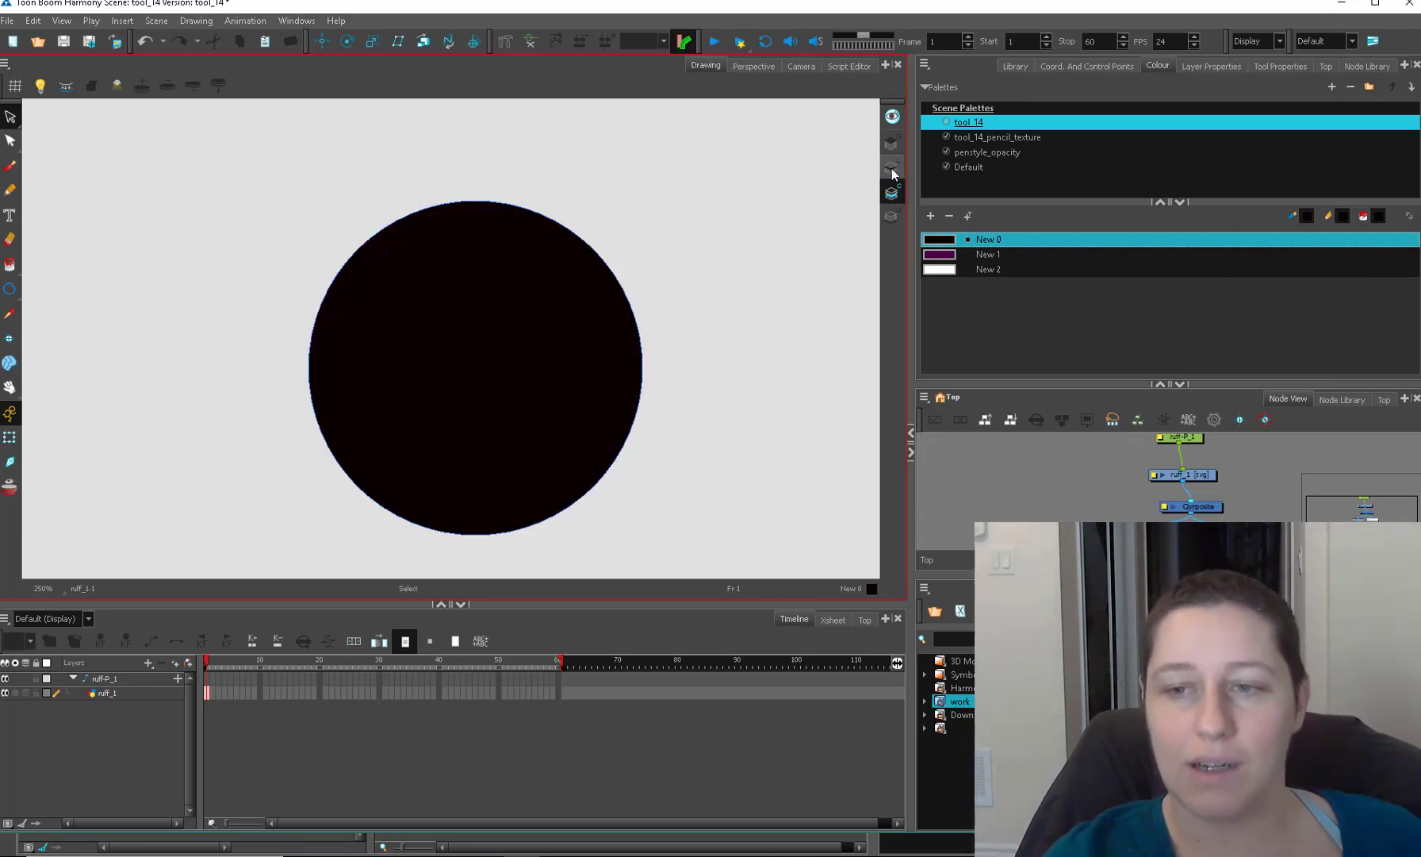
Delete all the artwork from the drawing and return to the Camera view.
key(ctrl+a)
key(Delete)
click(1280, 67)
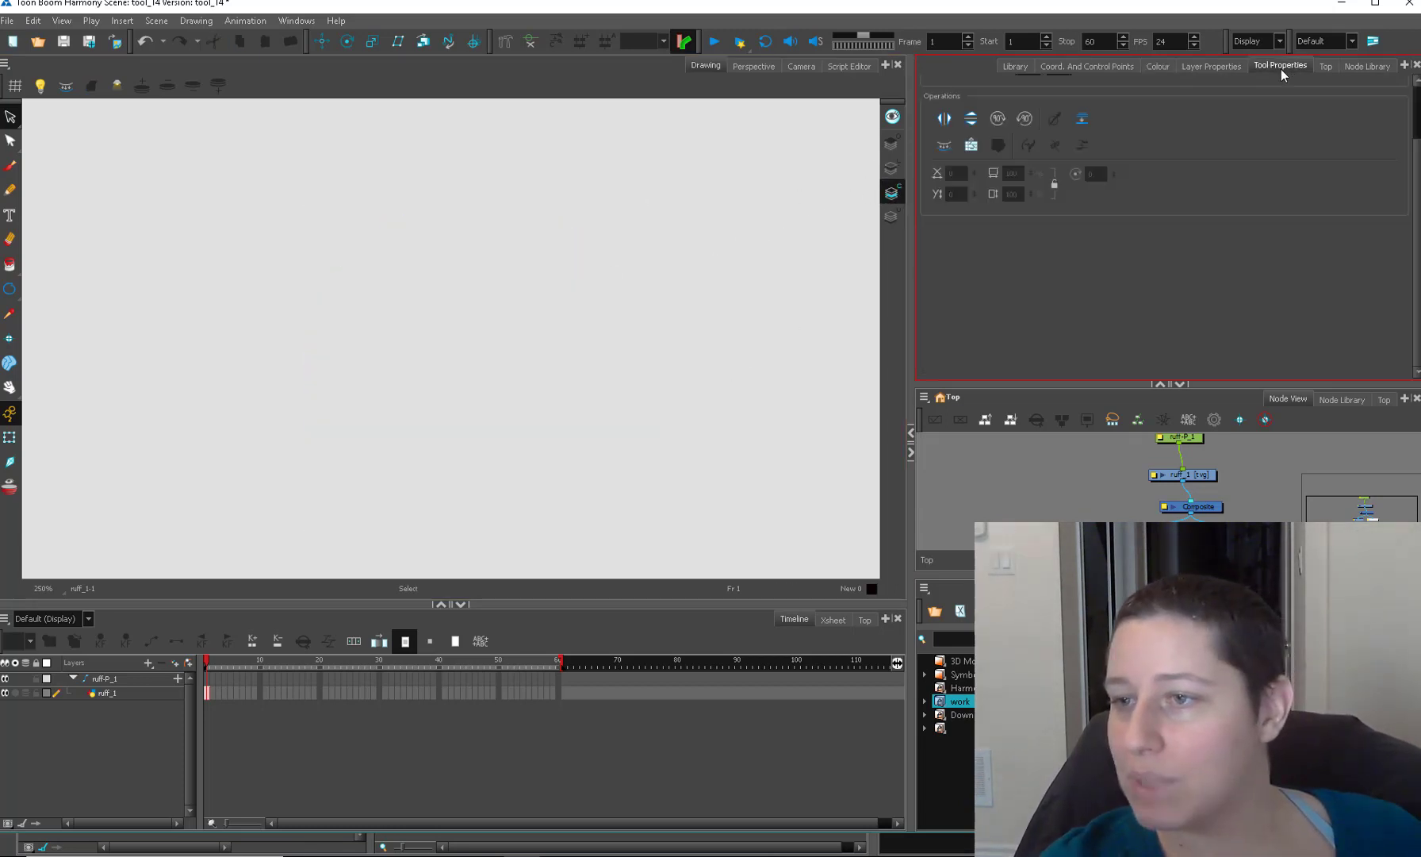
click(801, 65)
Turn off Automatically Create Colour Art for the Pencil and draw two long black strokes crossing each other.
key(alt+/)
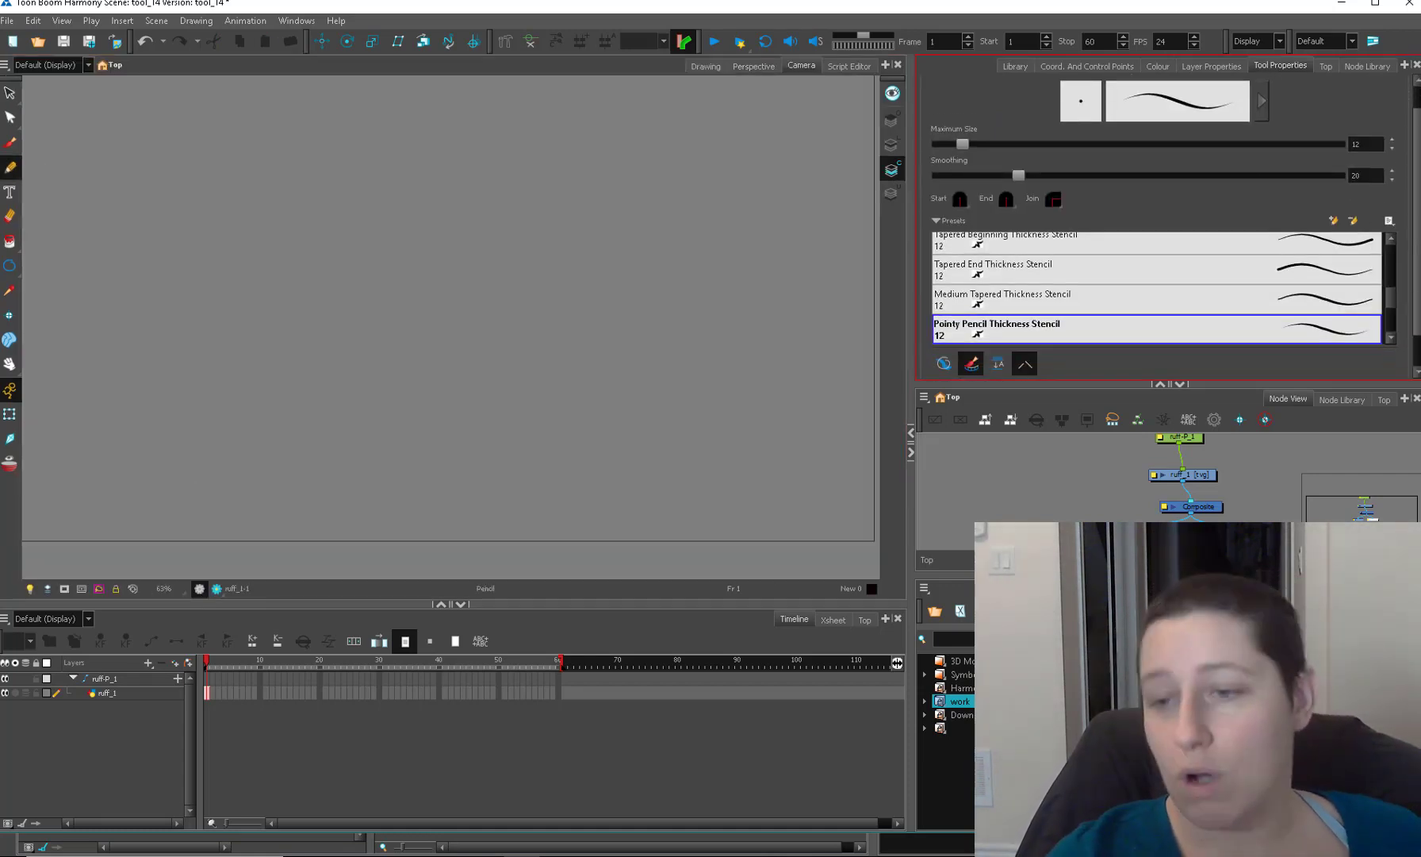
scroll(1299, 282, down, 1)
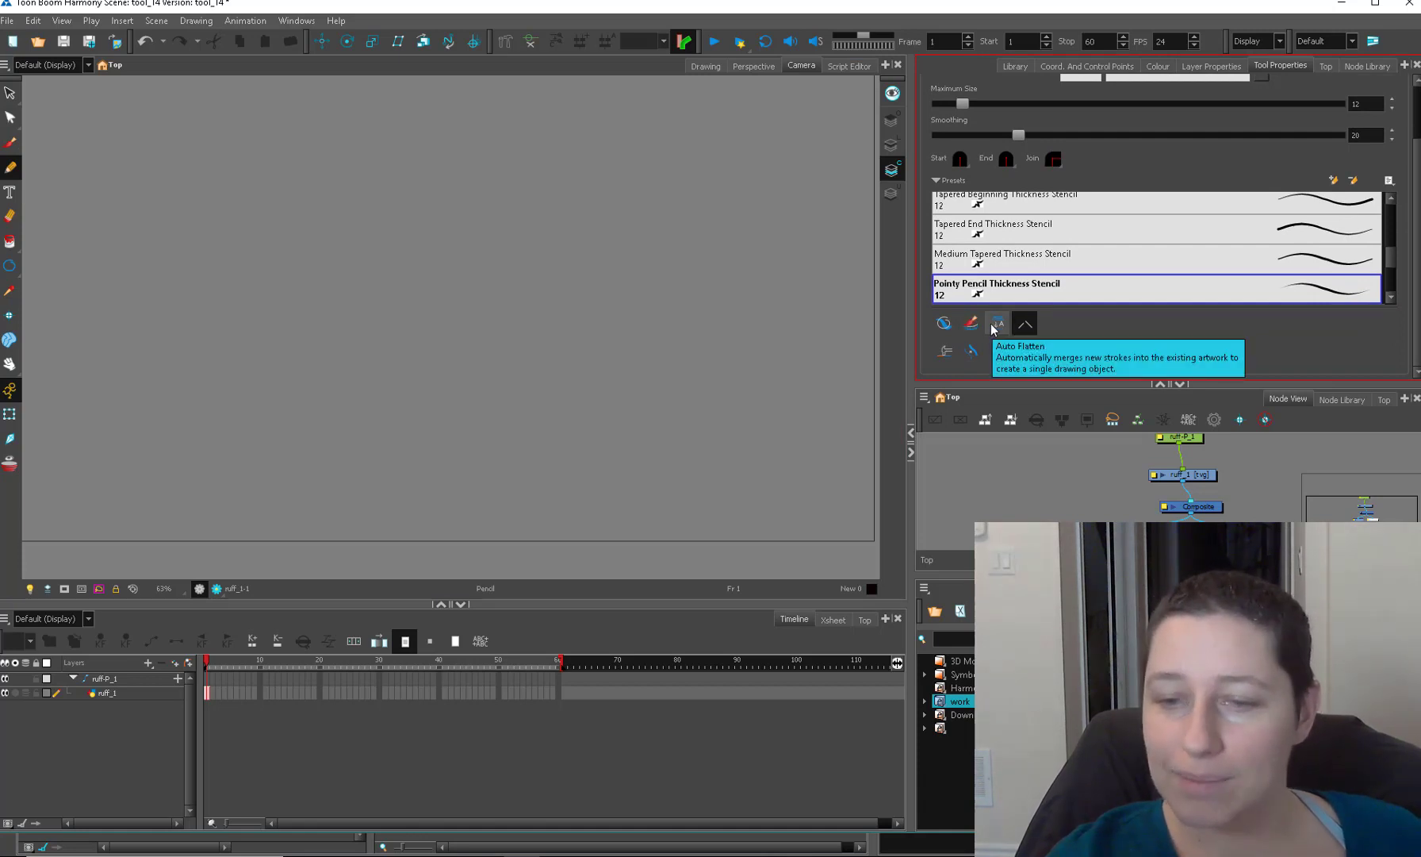
drag(266, 412, 761, 182)
drag(504, 139, 533, 492)
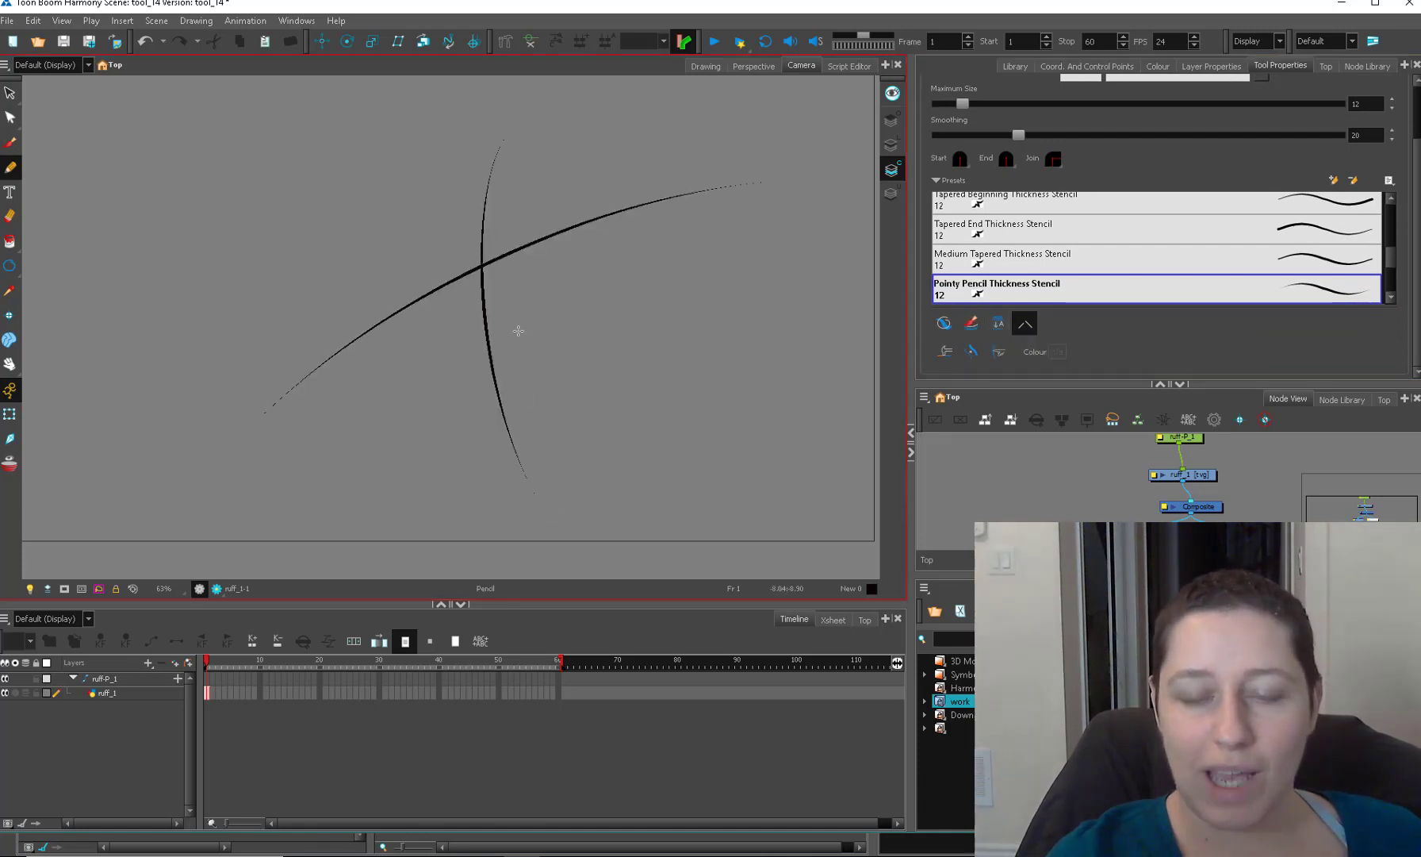
Move the diagonal stroke down away from the vertical one, and undo the move.
key(alt+s)
click(511, 266)
drag(516, 270, 556, 454)
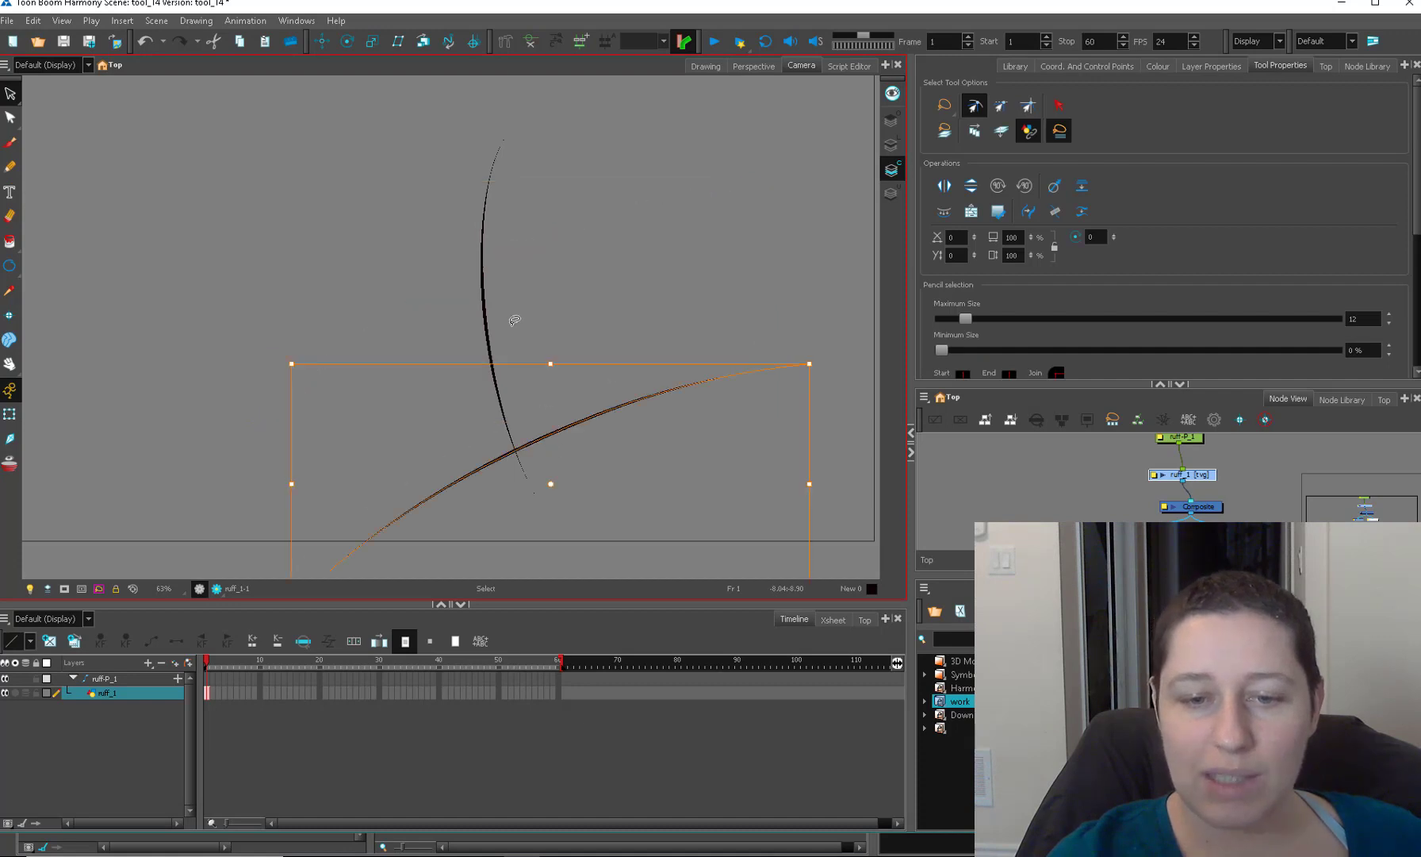
key(ctrl+z)
key(Escape)
Turn on Auto Flatten for the Pencil and draw a second pair of crossing strokes beside the first pair.
key(alt+/)
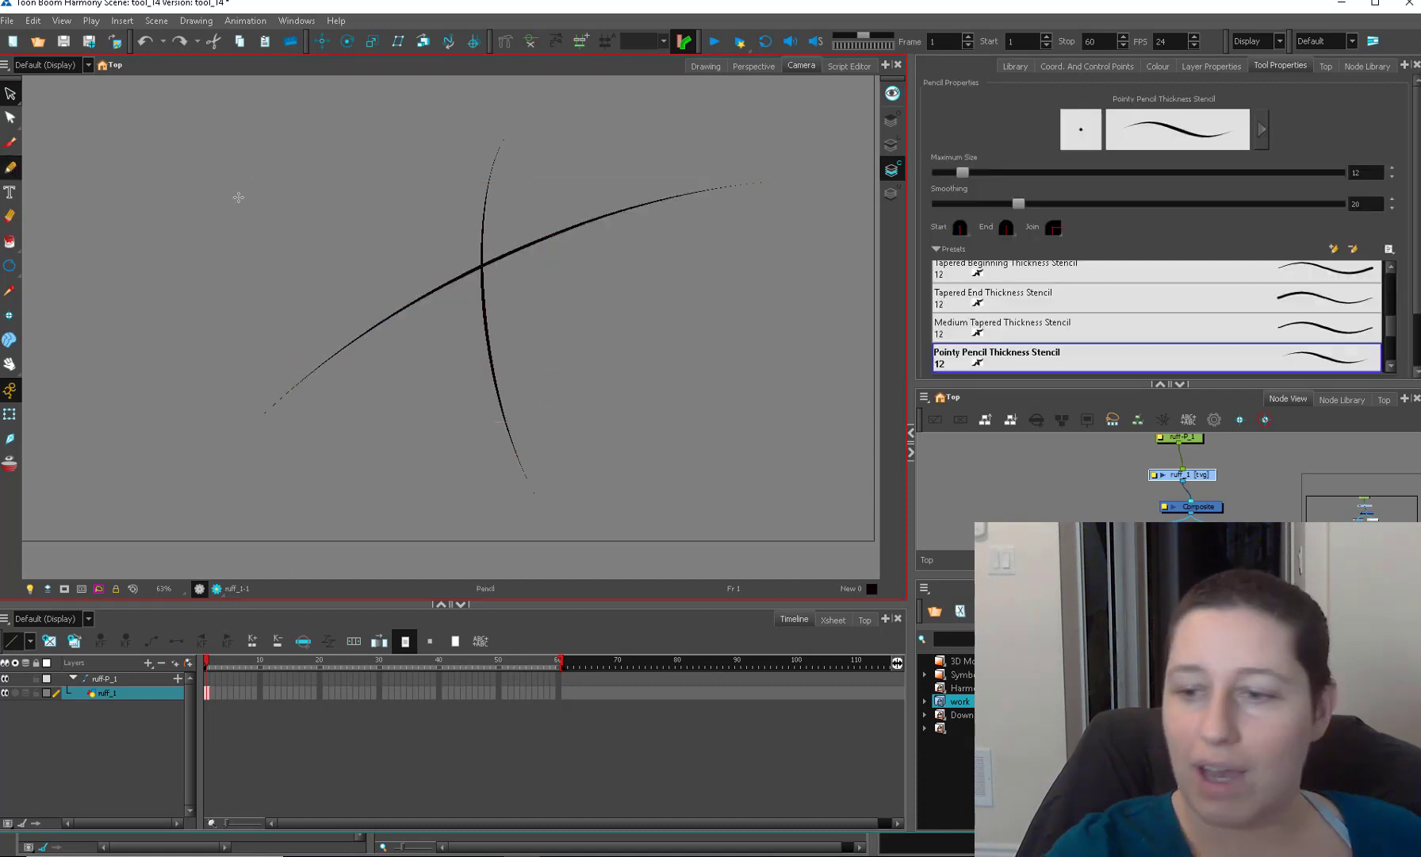
scroll(1023, 325, down, 3)
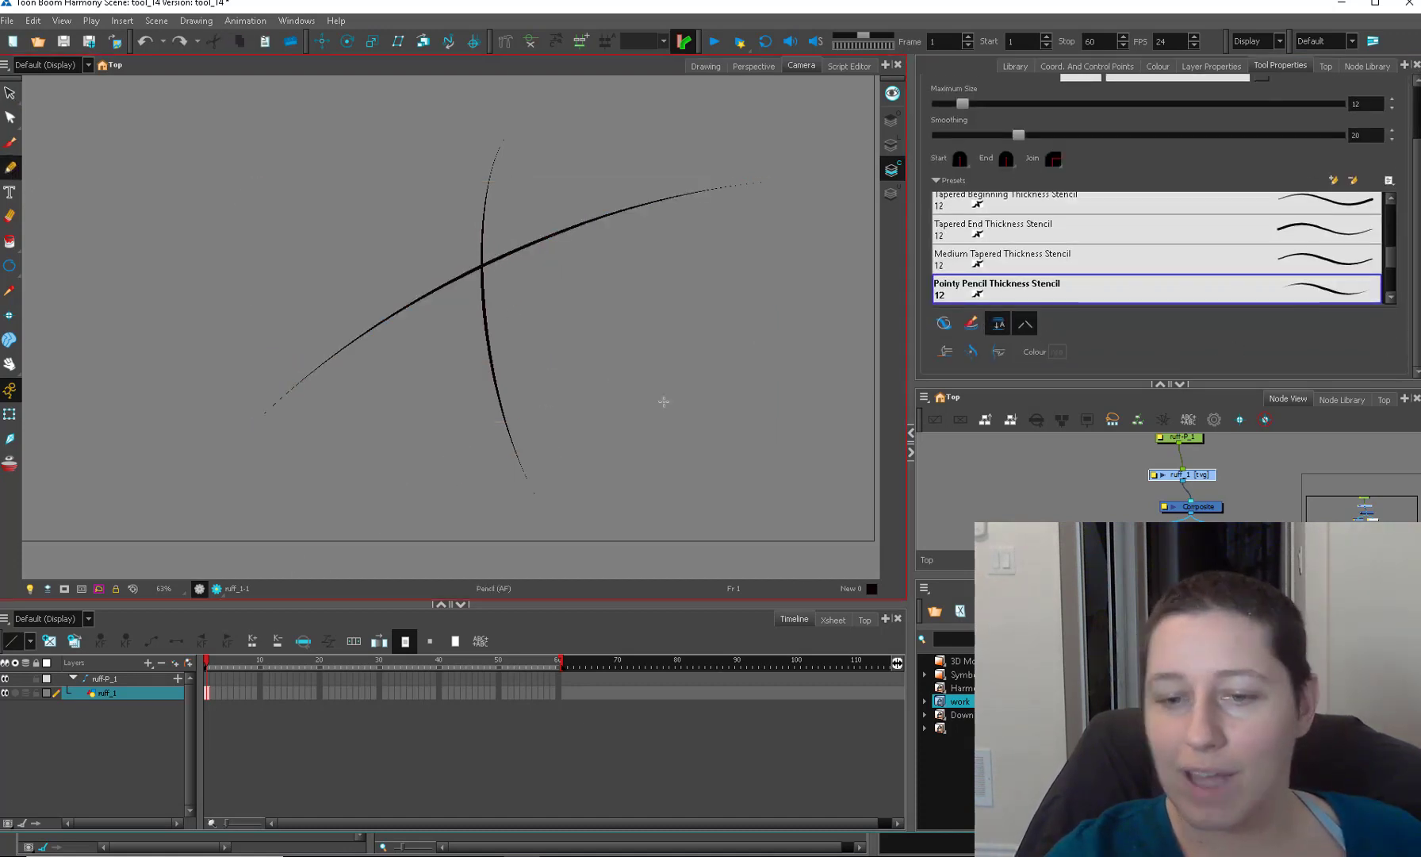
drag(630, 427, 831, 287)
drag(716, 230, 776, 497)
Reshape the flattened strokes by moving their crossing point with the Contour Editor, and clear the drawing.
key(alt+s)
mouse_move(760, 337)
mouse_down()
mouse_move(758, 294)
mouse_move(805, 214)
mouse_move(737, 353)
mouse_up()
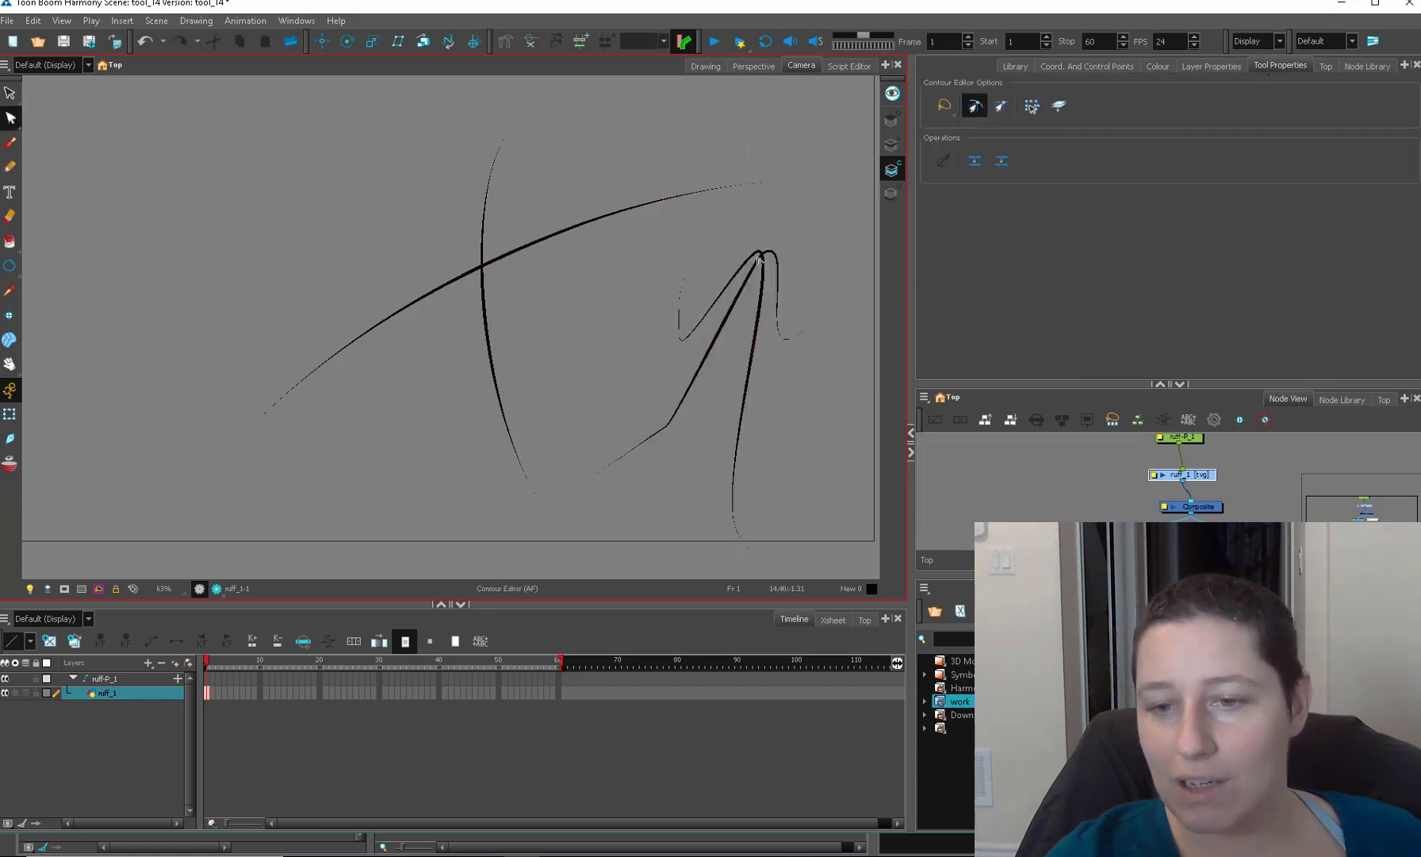
drag(759, 258, 749, 343)
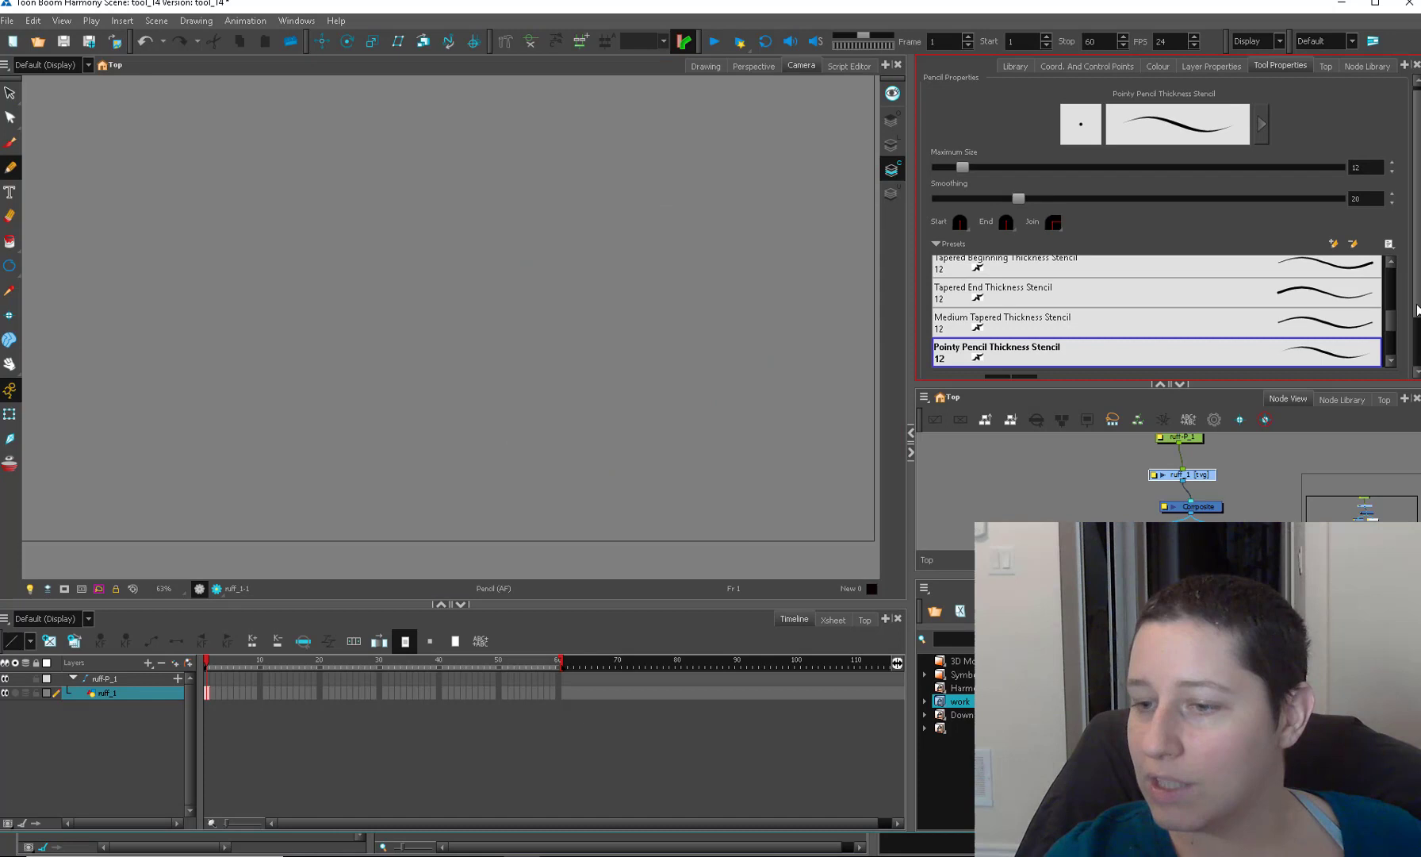
Draw a large Pencil loop whose ends overlap without meeting, and a small loop above it.
scroll(1205, 310, down, 2)
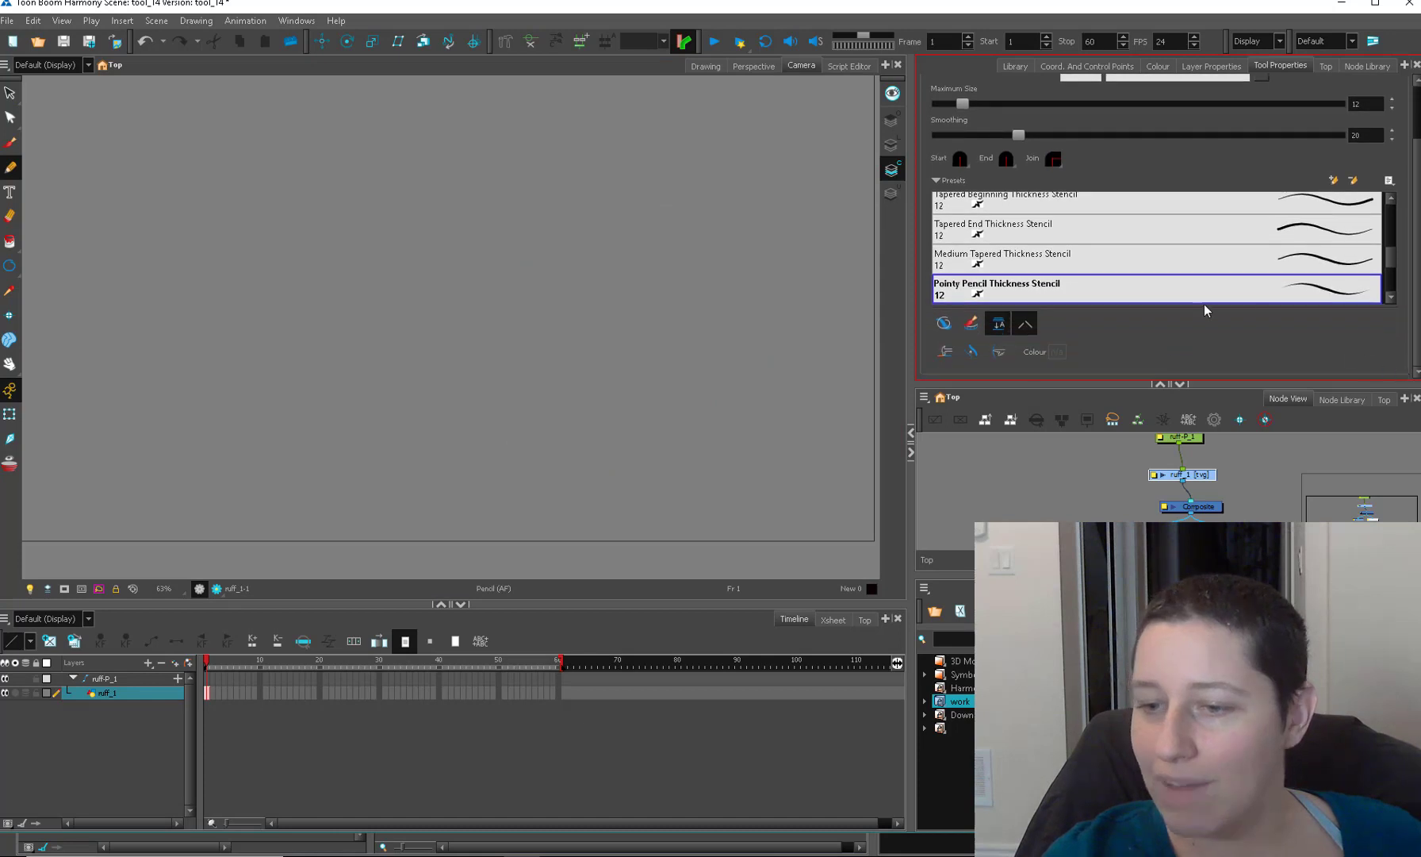
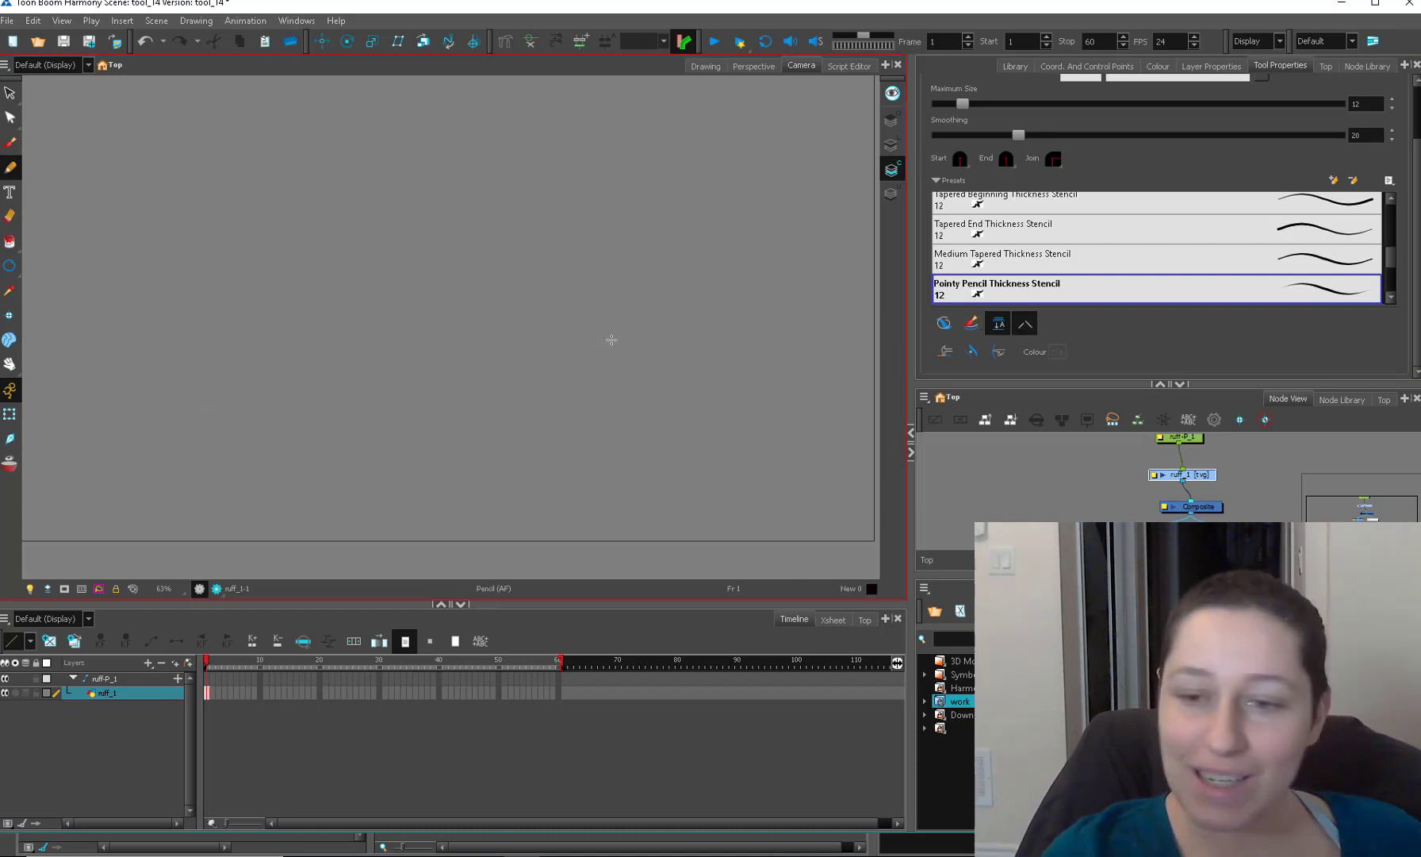
scroll(645, 328, up, 1)
mouse_move(627, 246)
mouse_down()
mouse_move(651, 368)
mouse_move(500, 300)
mouse_move(528, 272)
mouse_up()
key(2)
key(2)
key(2)
key(2)
mouse_move(691, 255)
mouse_down()
mouse_move(591, 320)
mouse_move(616, 411)
mouse_up()
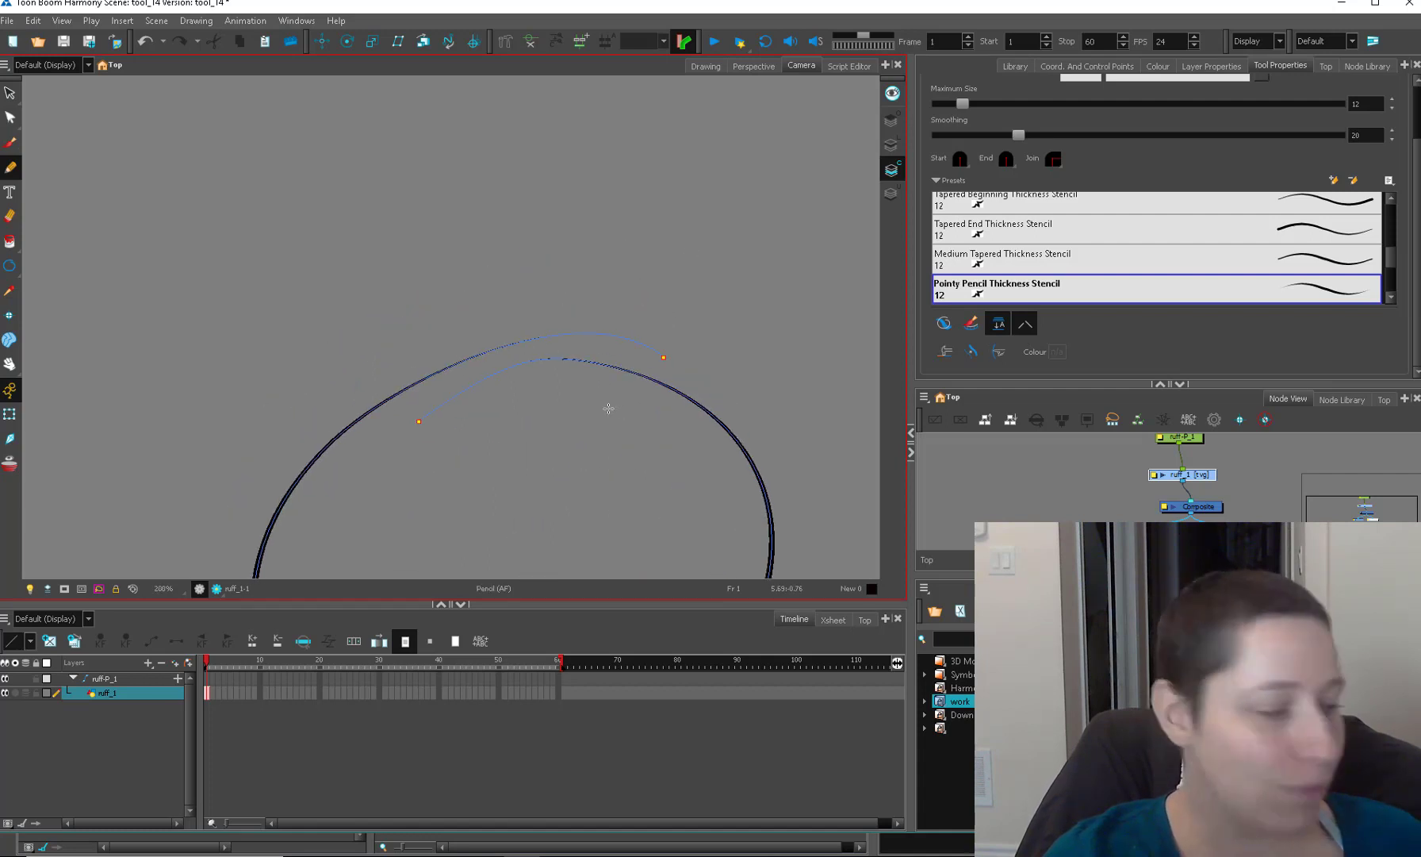
mouse_move(516, 230)
mouse_down()
mouse_move(652, 200)
mouse_move(515, 228)
mouse_up()
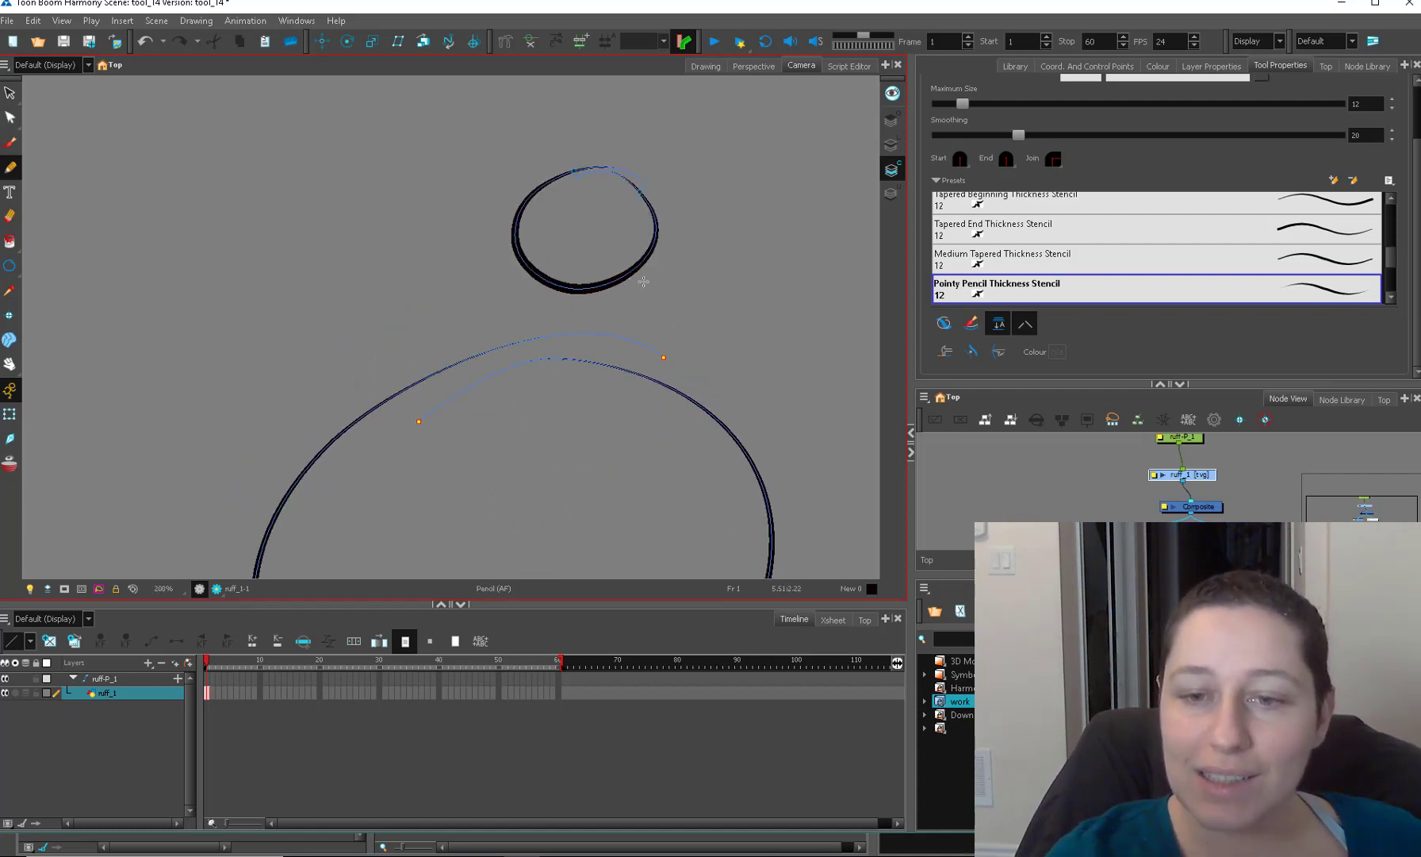
Draw four short tapered strokes at maximum size 3.1 around the overlapping ends of the small loop.
scroll(637, 330, up, 8)
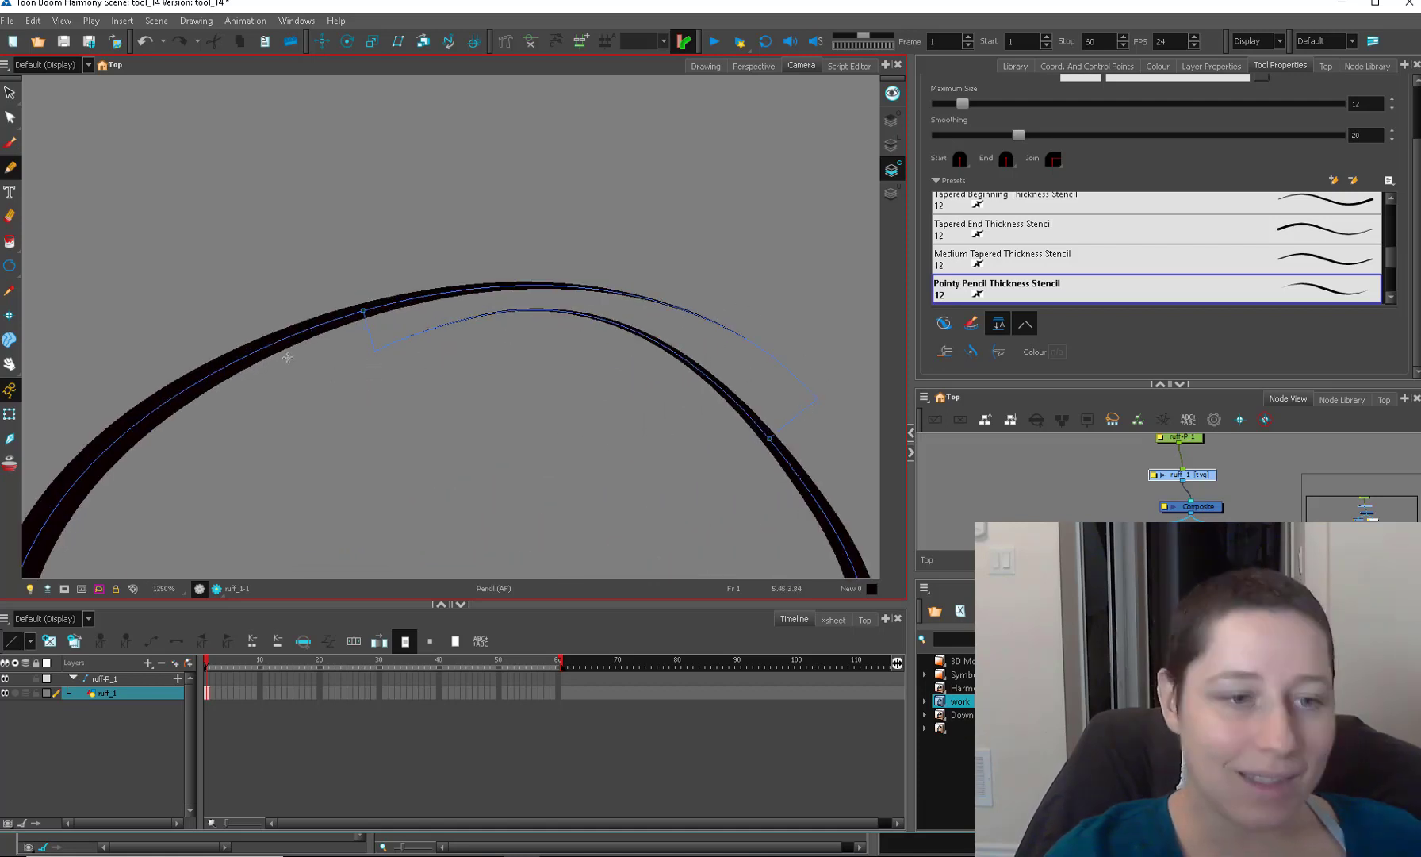
drag(657, 346, 215, 468)
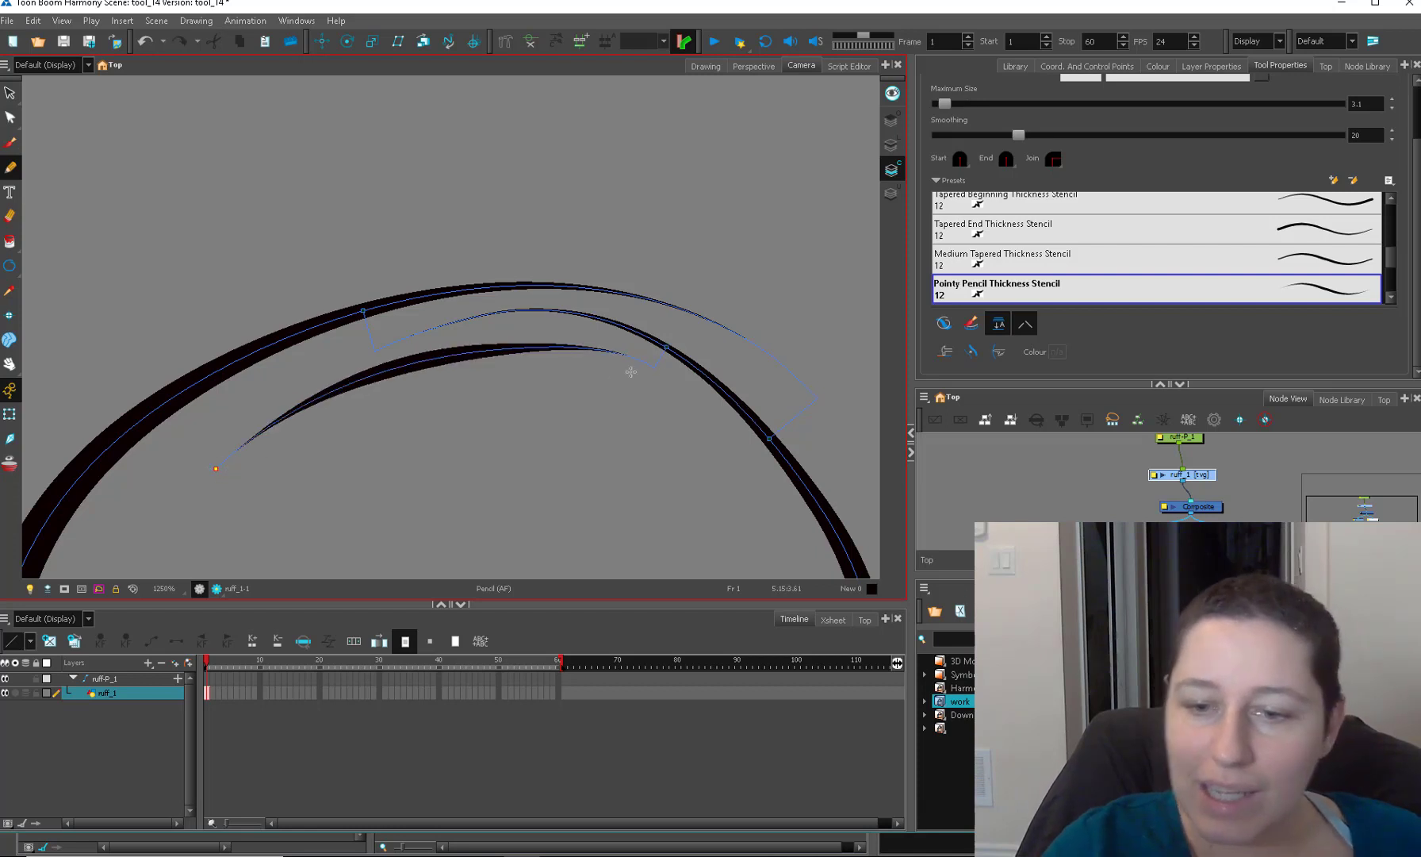
mouse_move(632, 270)
mouse_down()
mouse_move(466, 265)
mouse_move(238, 303)
mouse_up()
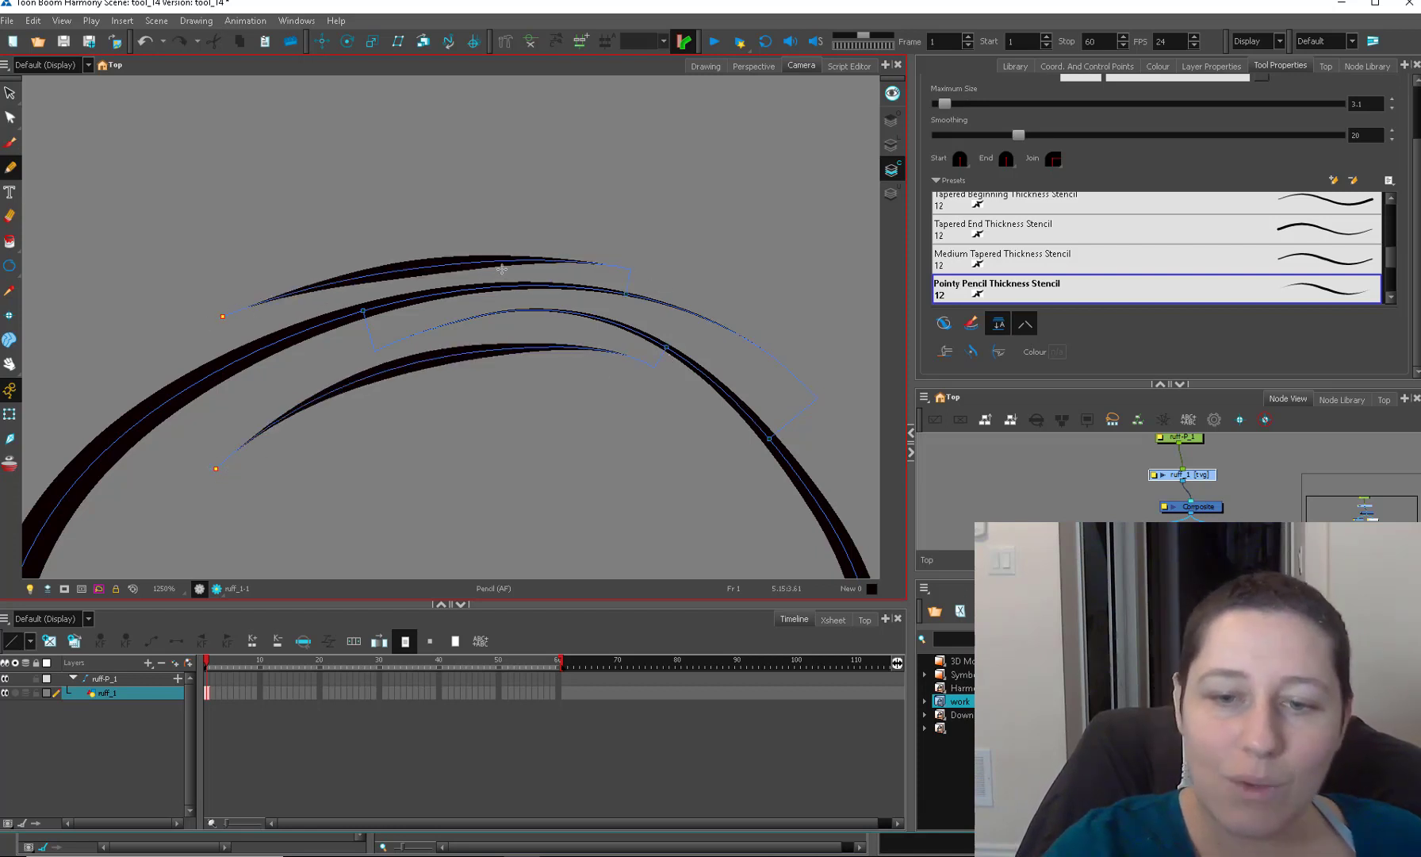
mouse_move(599, 241)
mouse_down()
mouse_move(365, 232)
mouse_move(219, 313)
mouse_up()
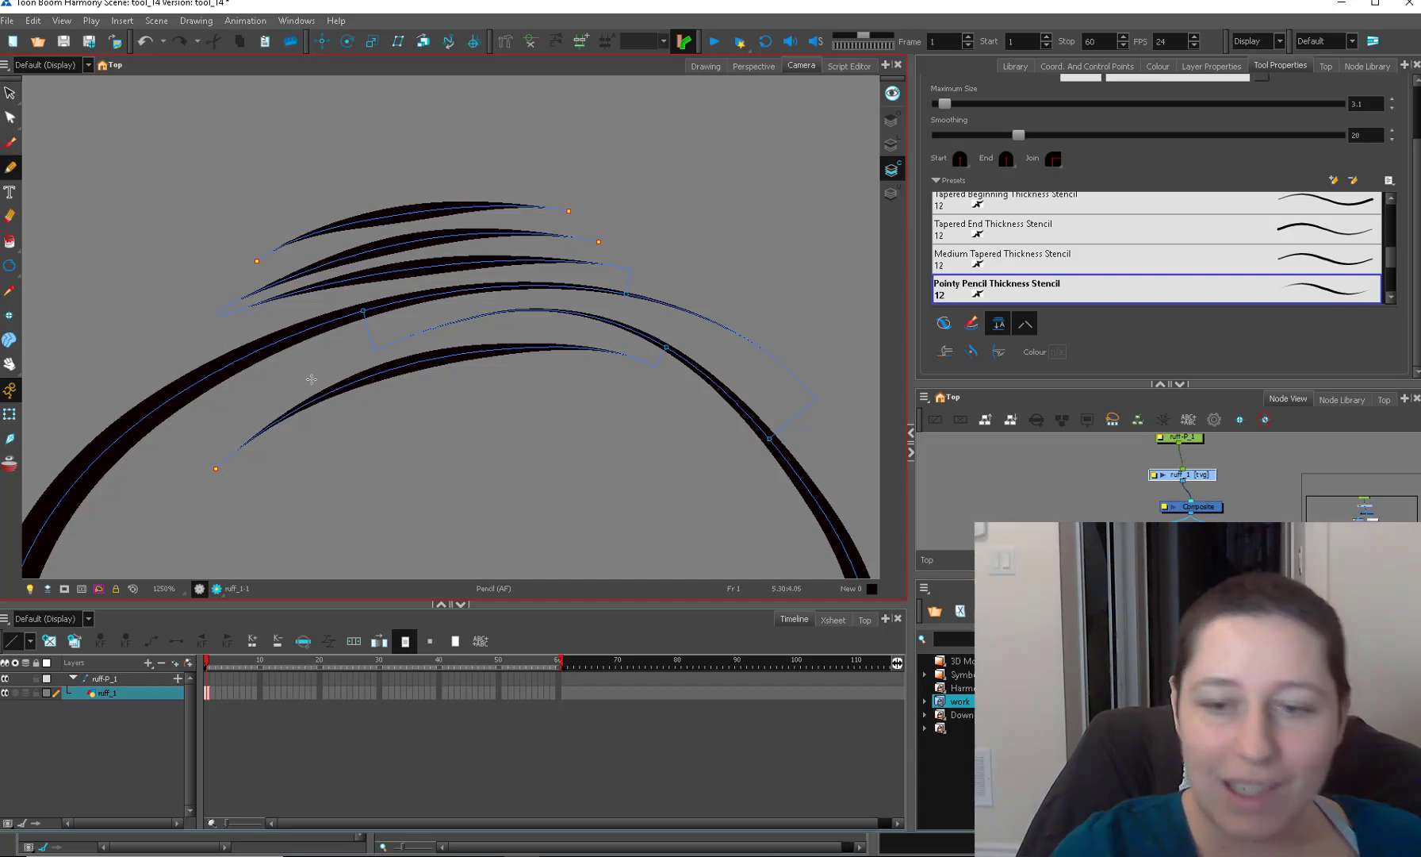
Delete all the loops and short strokes from the drawing.
key(1)
key(1)
key(1)
key(1)
key(alt+s)
key(ctrl+a)
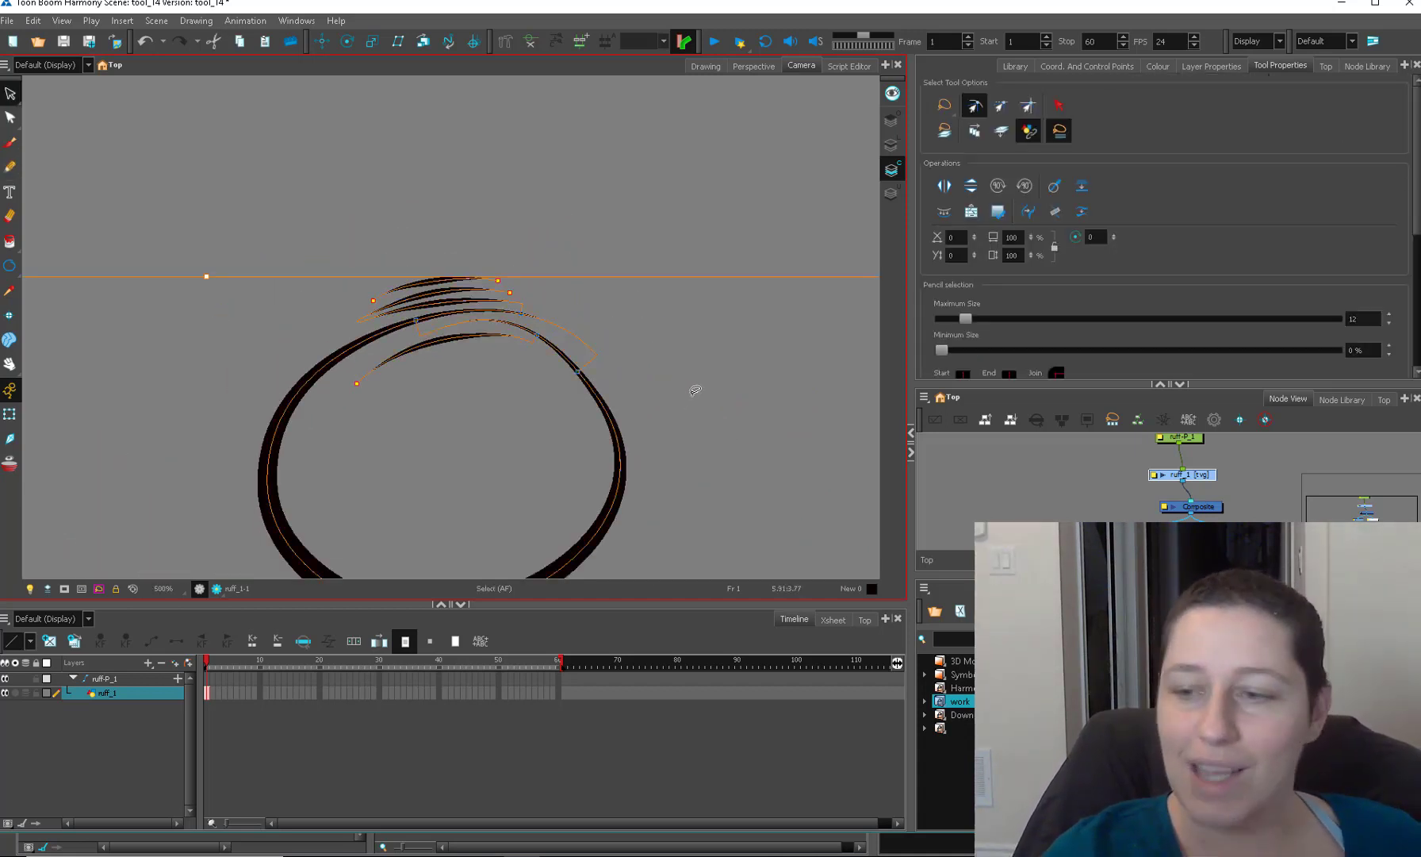
key(Delete)
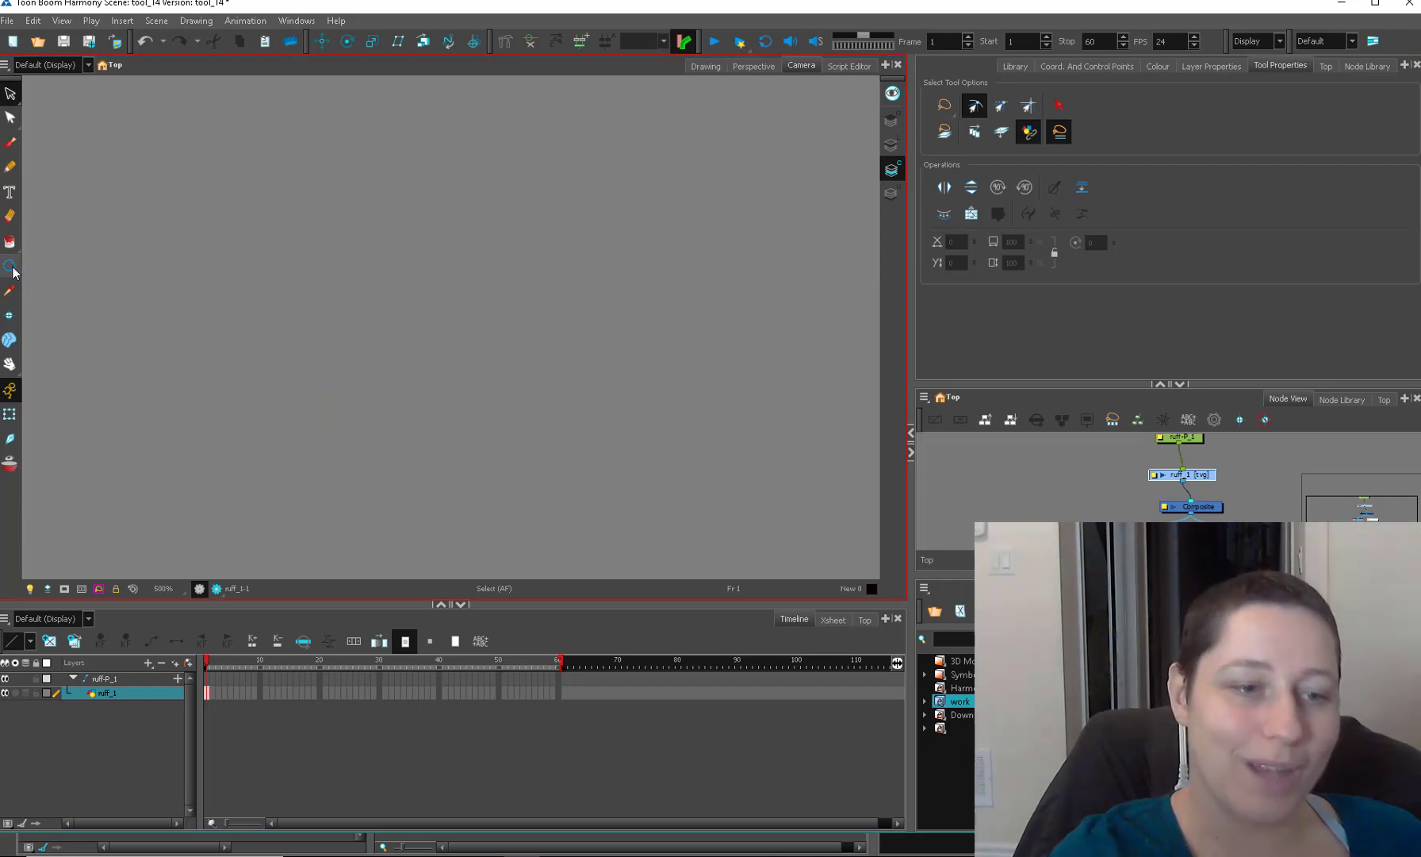
Turn on Line Building Mode for the Pencil tool.
click(10, 167)
scroll(950, 298, down, 2)
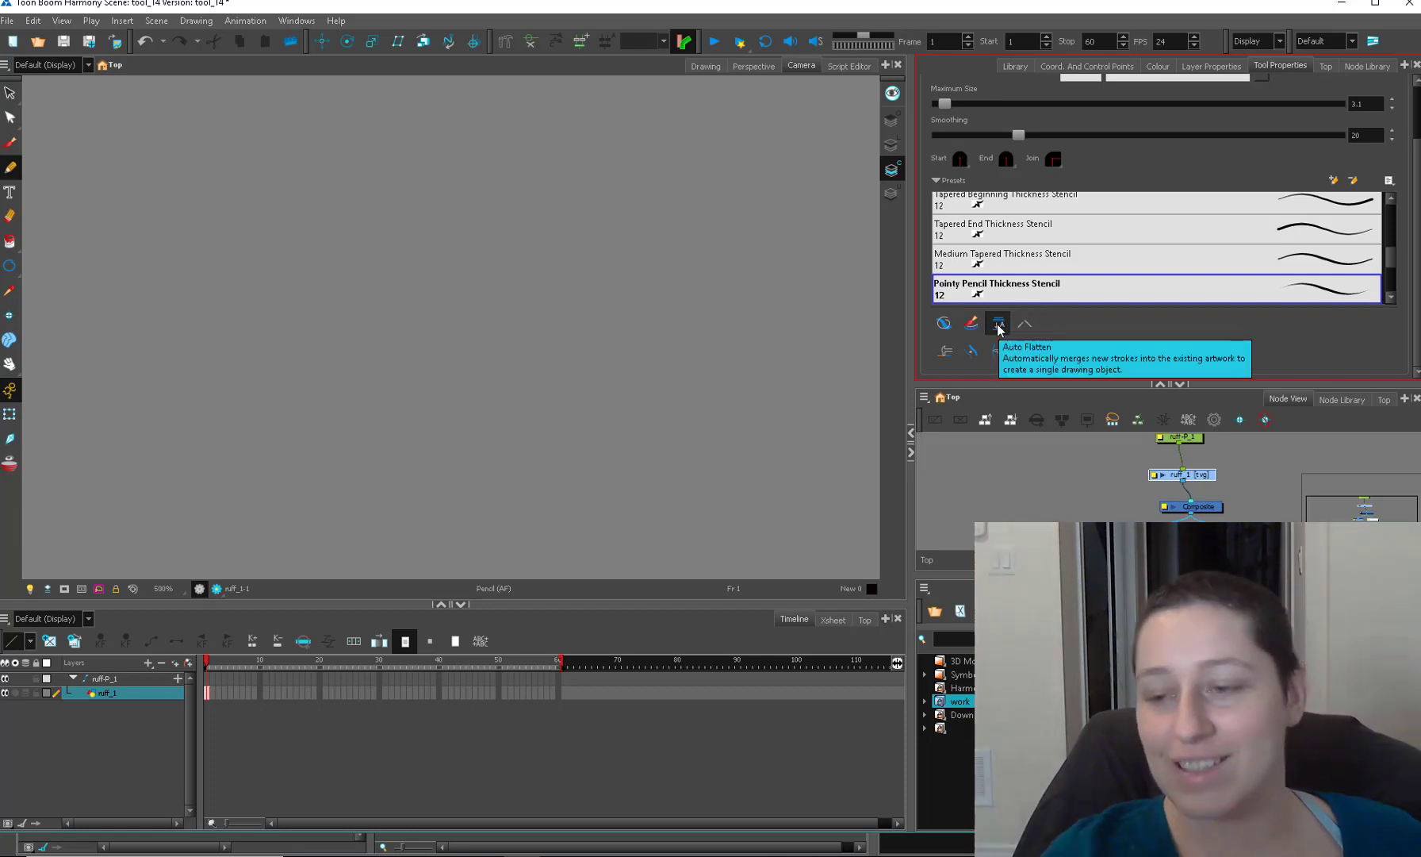
click(944, 352)
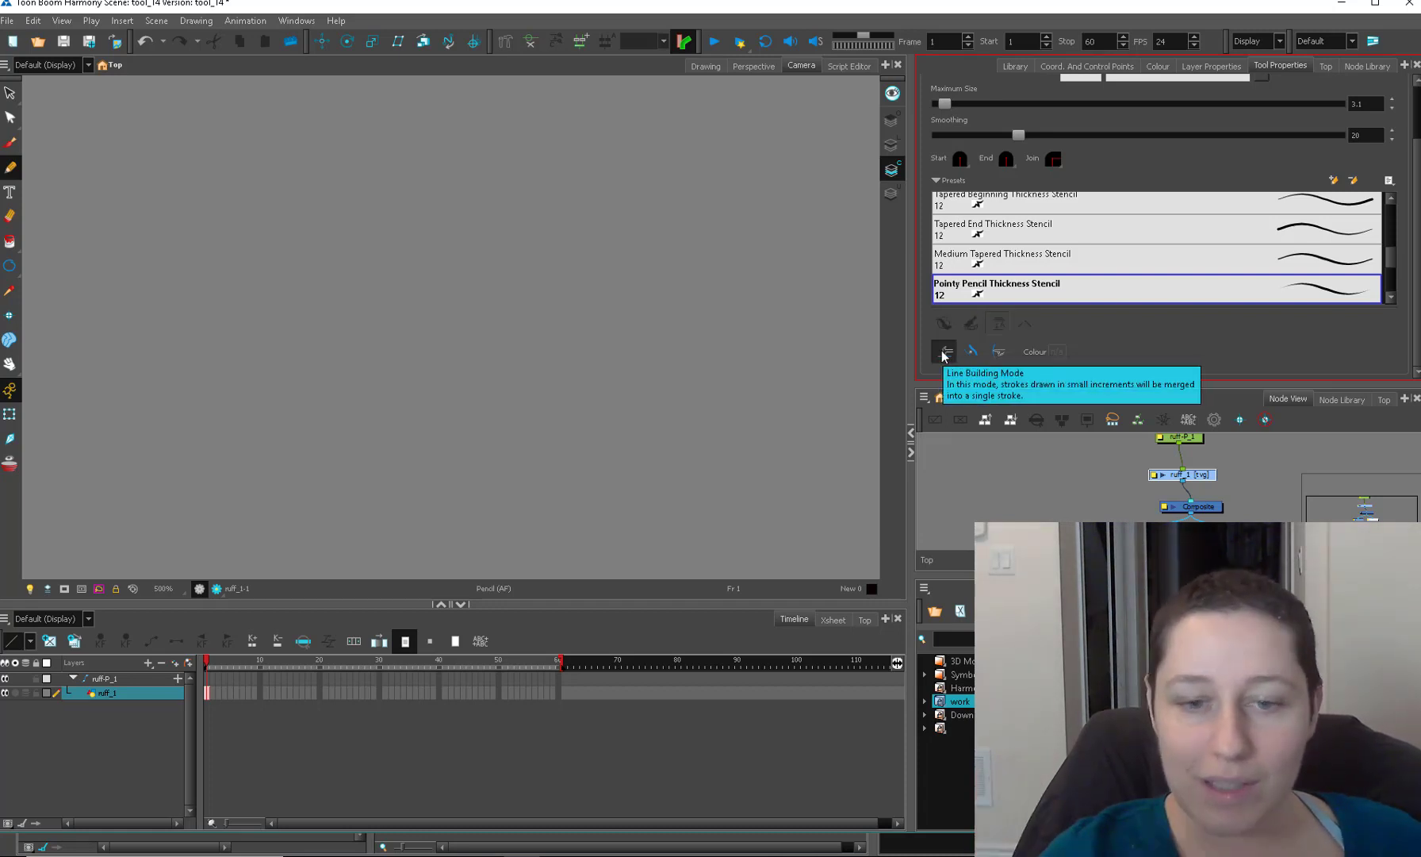
Draw a large closed leaf-shaped outline from several short connecting strokes using the Pointy Pencil Thickness Stencil.
drag(429, 335, 442, 328)
mouse_move(791, 218)
mouse_down()
mouse_move(565, 203)
mouse_move(350, 309)
mouse_up()
mouse_move(287, 410)
mouse_down()
mouse_move(610, 503)
mouse_move(731, 398)
mouse_up()
drag(778, 319, 793, 224)
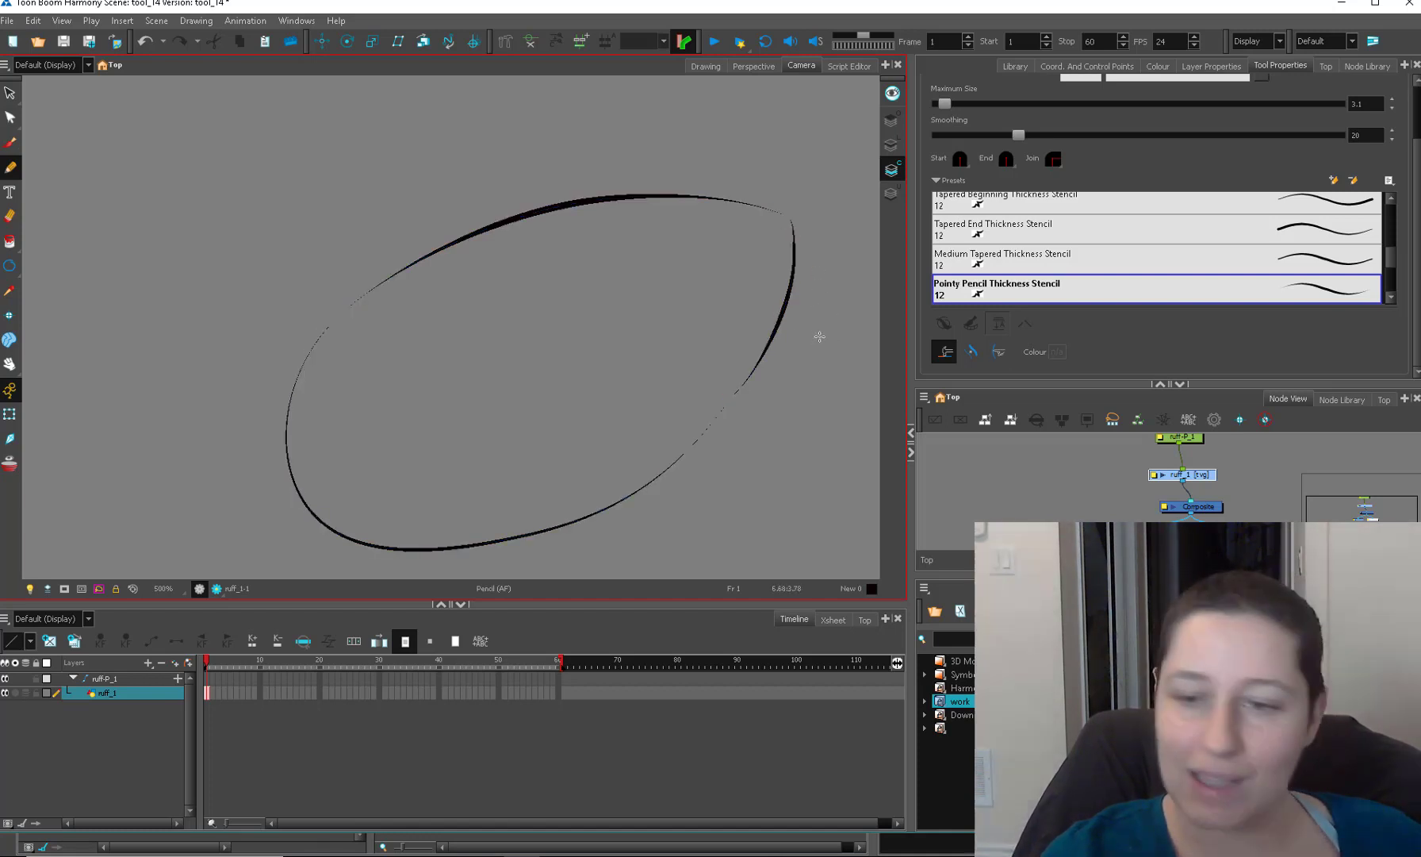
Select the leaf-shaped outline as one merged stroke and delete it.
key(alt+s)
click(773, 347)
drag(772, 347, 662, 259)
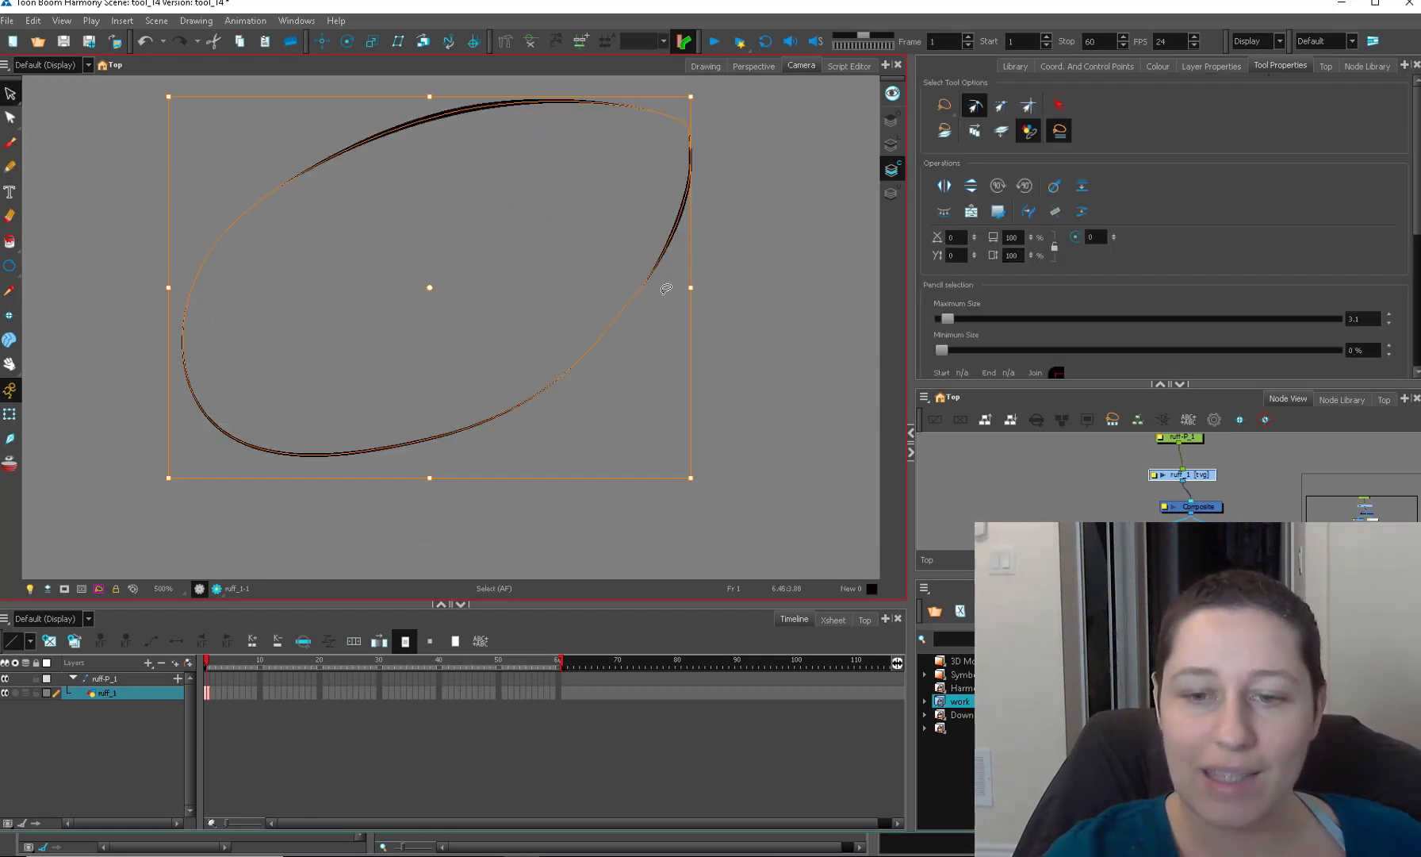
scroll(673, 292, down, 1)
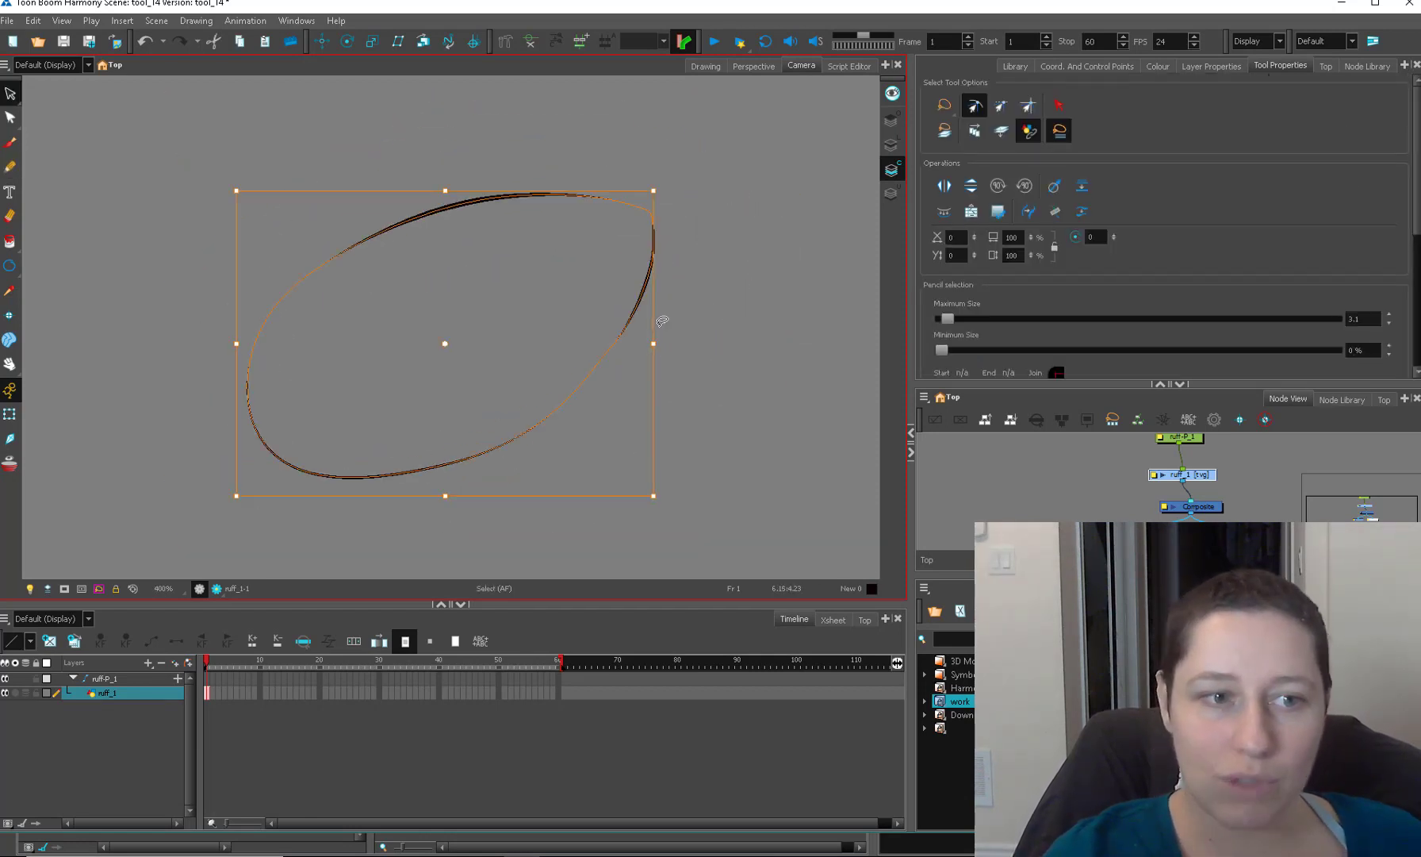
key(Delete)
Draw a closed two-lobed outline from several connecting strokes using the Pencil 1 preset at size 5.
scroll(670, 305, down, 2)
key(alt+b)
mouse_move(389, 319)
mouse_down()
mouse_move(400, 226)
mouse_move(591, 153)
mouse_up()
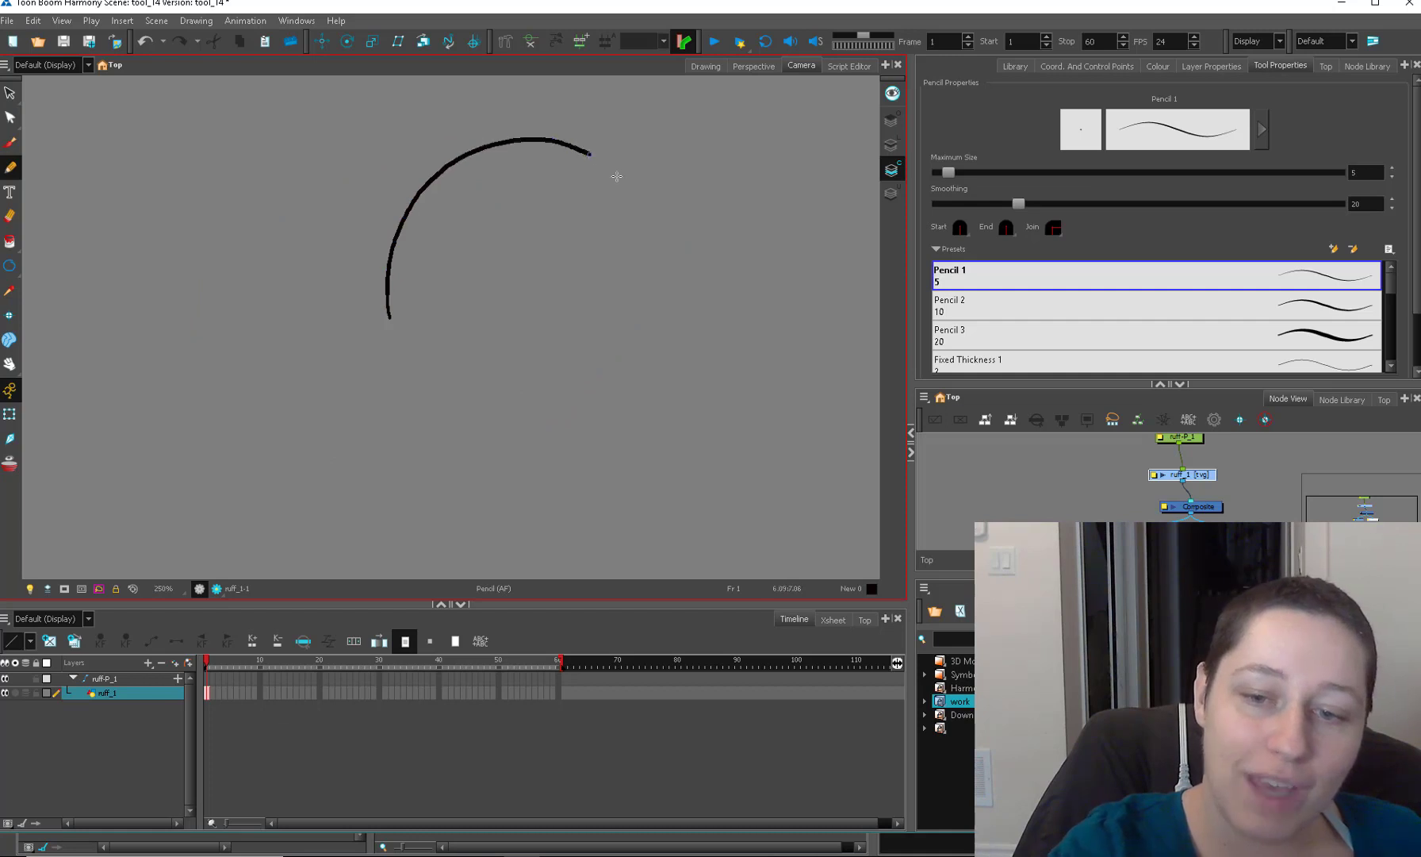
drag(624, 309, 625, 310)
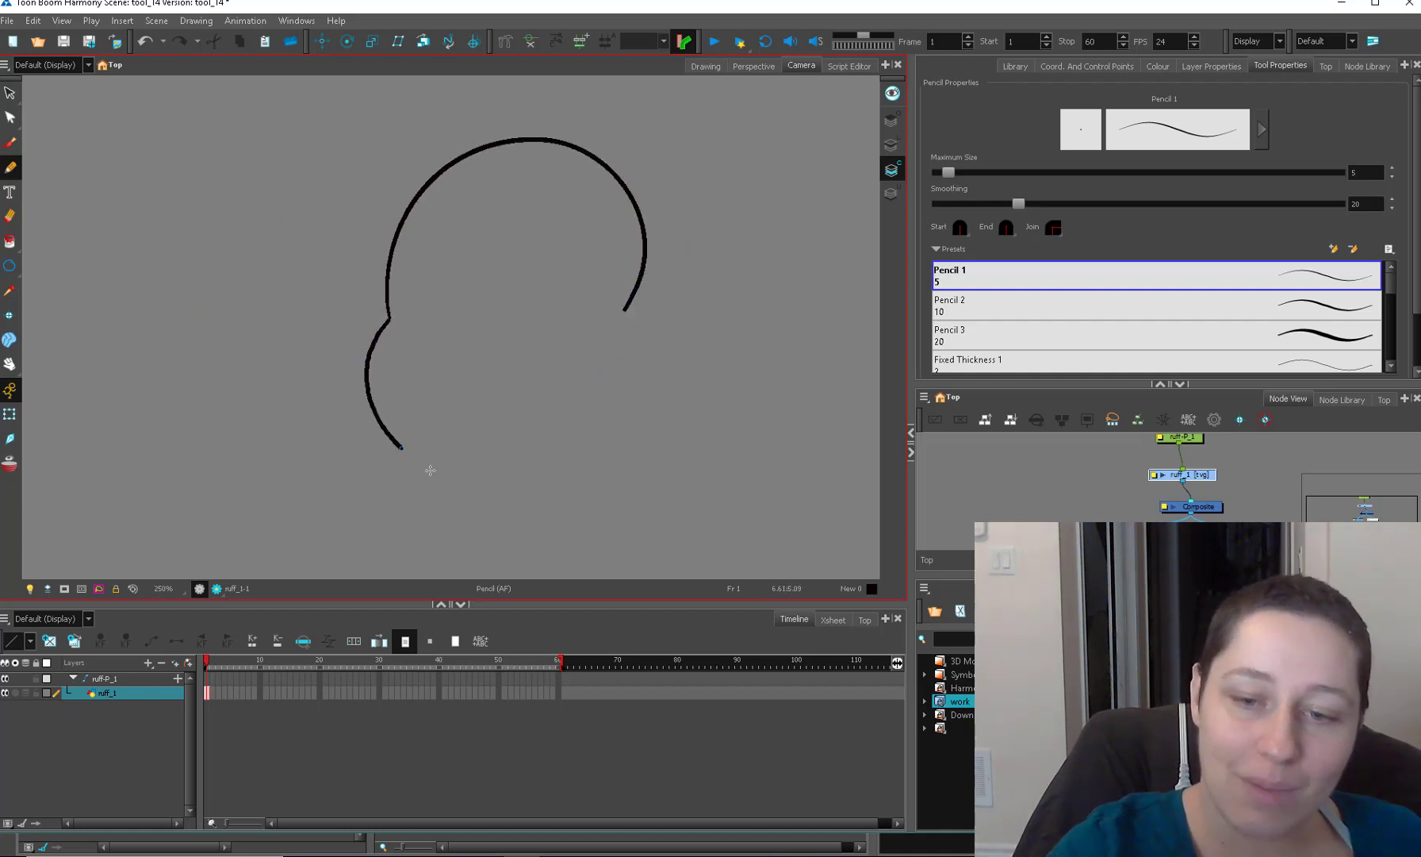
drag(569, 442, 624, 311)
Select the whole two-lobed outline and tidy the overlapping stroke ends at its joints.
key(alt+s)
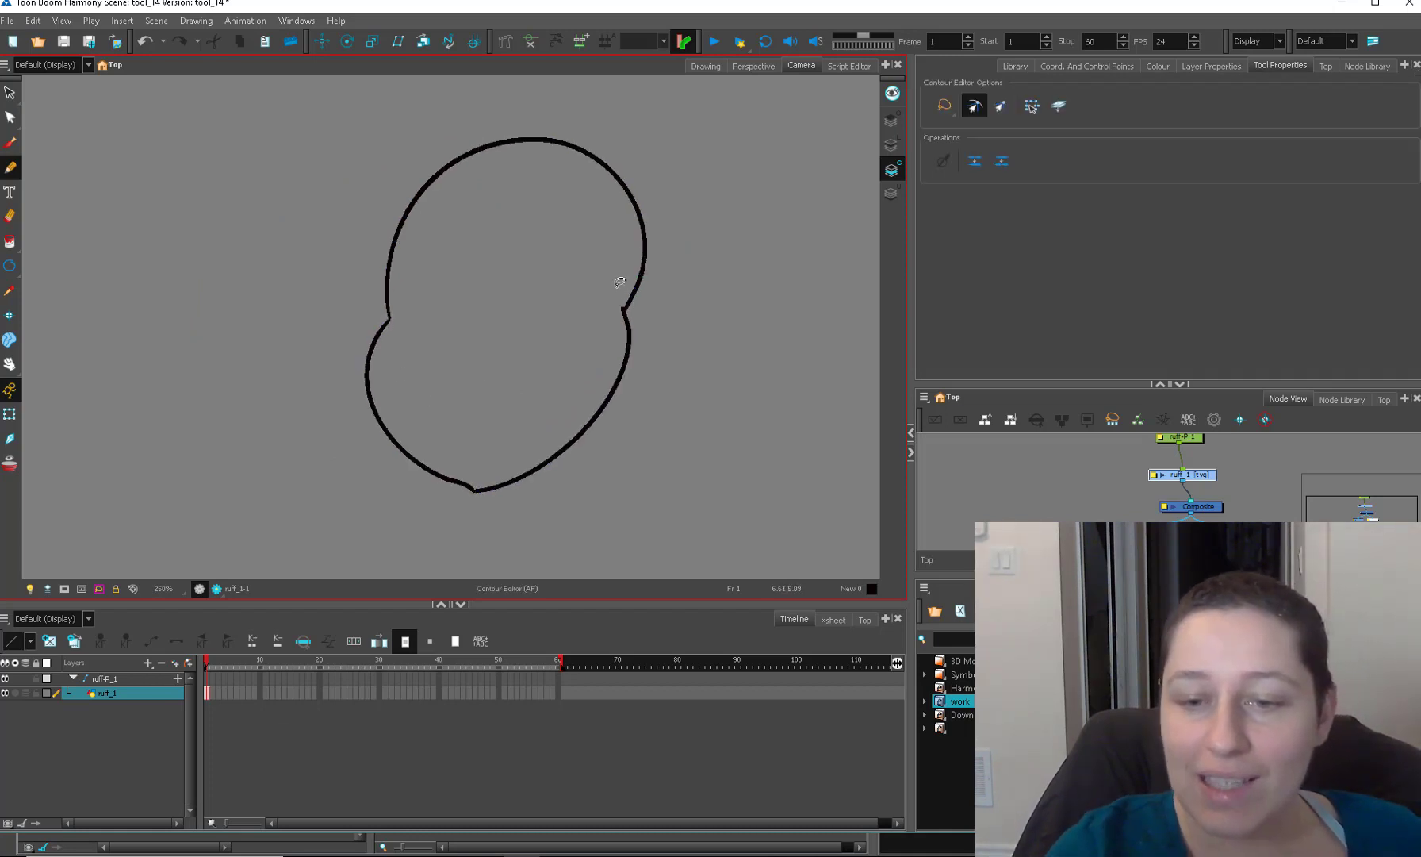
click(643, 290)
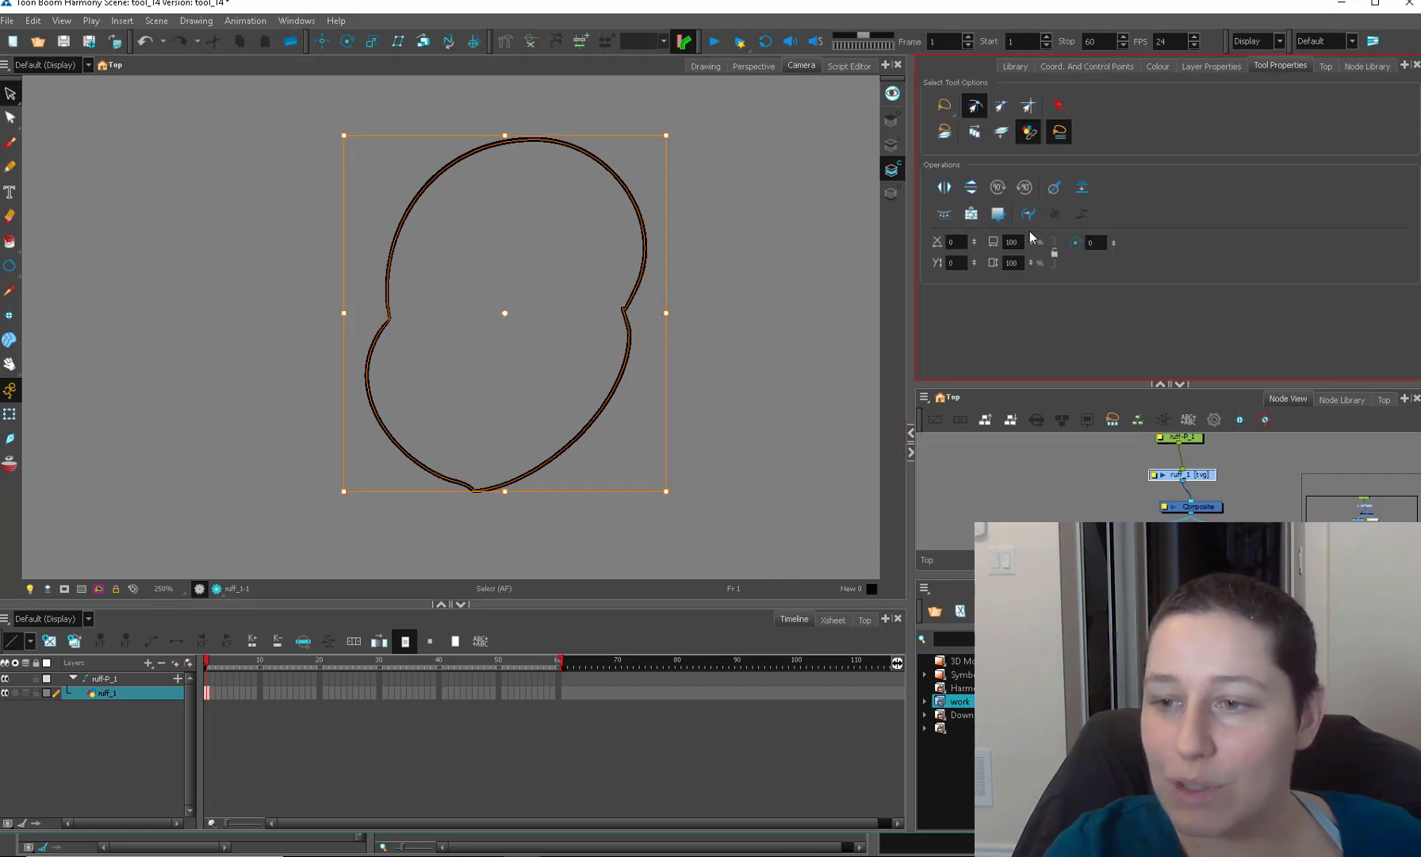
click(627, 314)
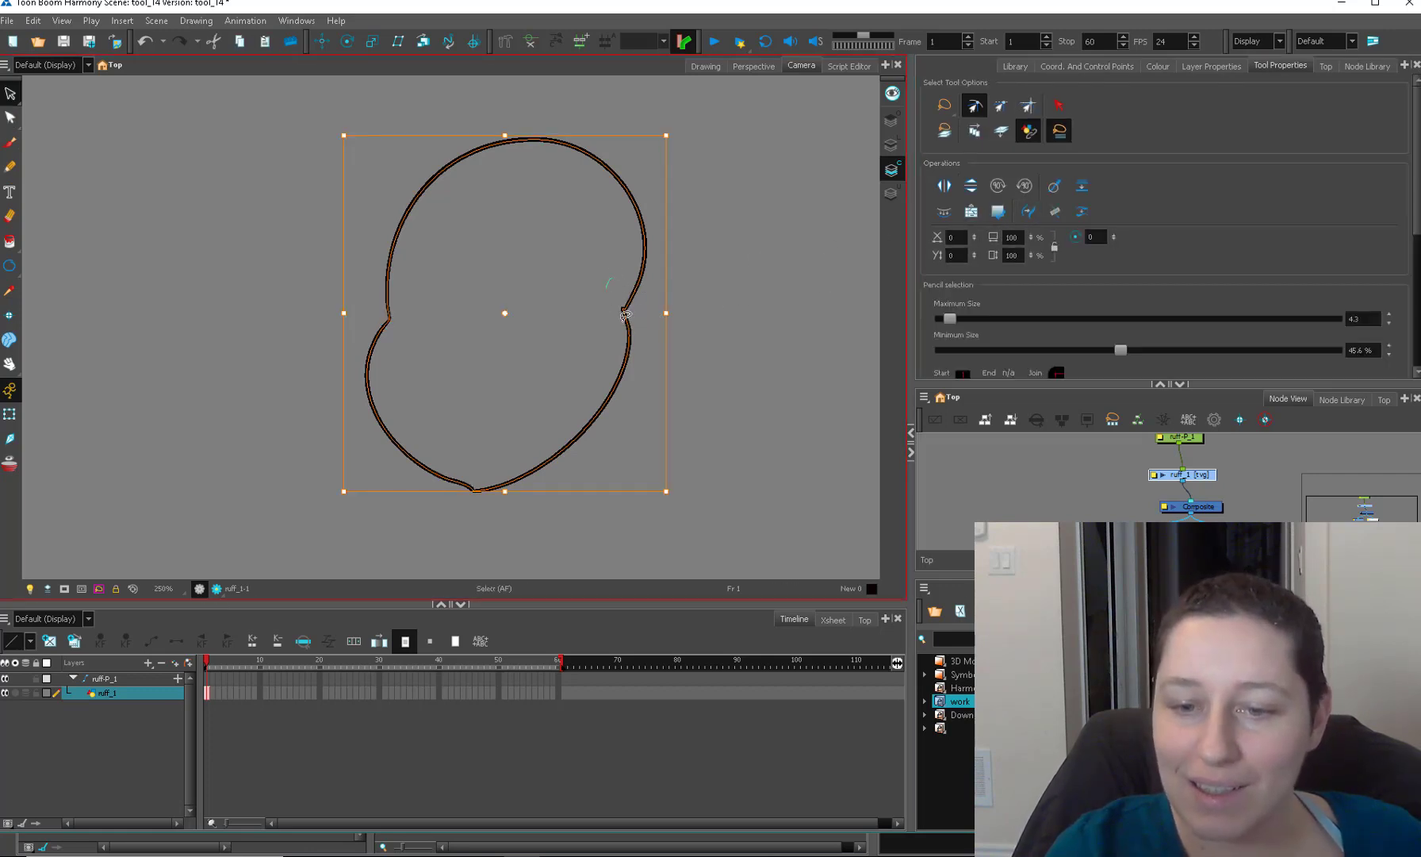
click(1054, 214)
key(ctrl+a)
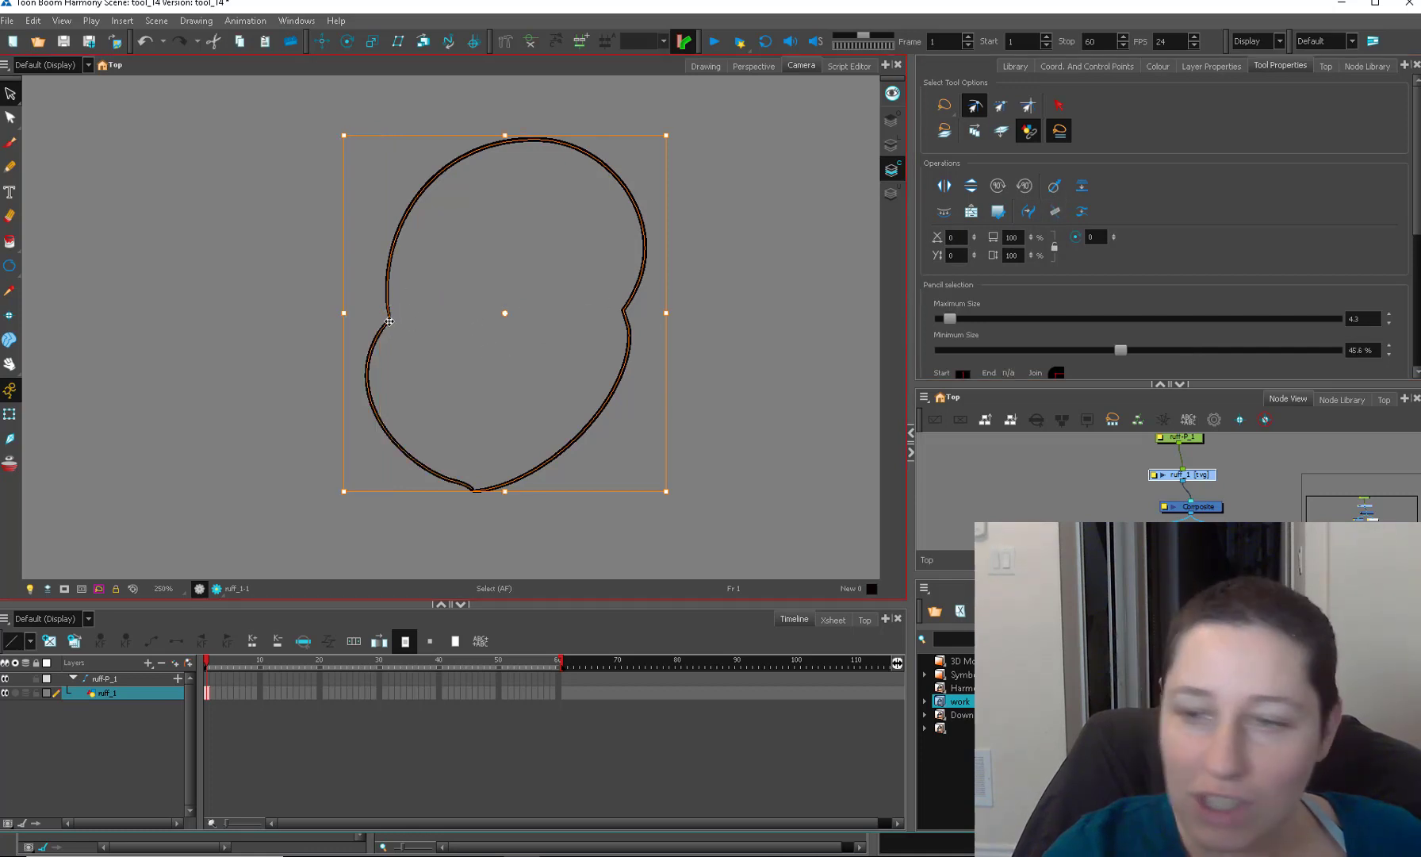
Clear the drawing and pencil a new outline with a rounded upper lobe and a pointed lower lobe.
click(11, 118)
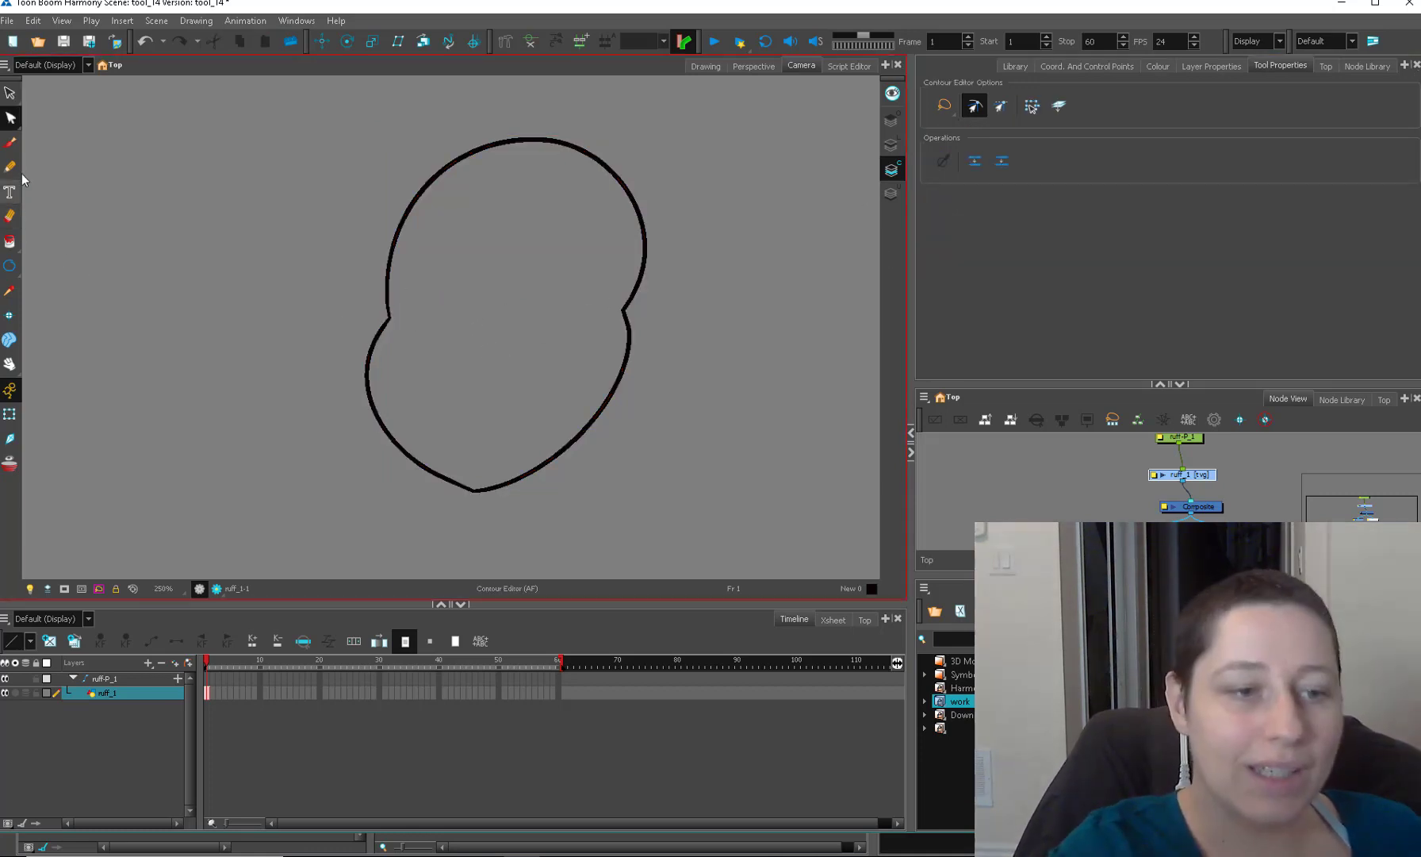
click(11, 166)
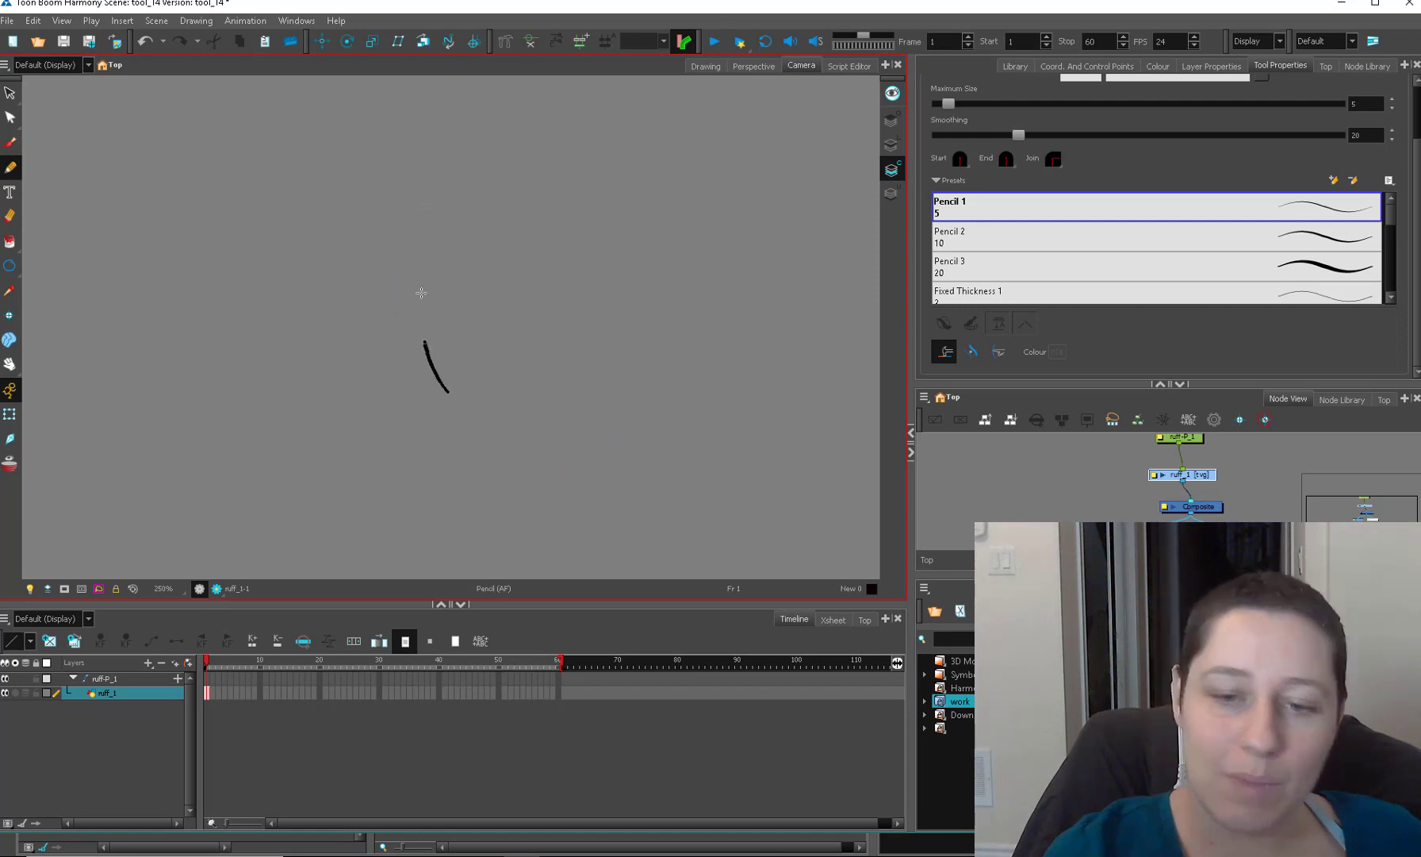
mouse_move(422, 293)
mouse_down()
mouse_move(537, 169)
mouse_move(666, 277)
mouse_move(652, 361)
mouse_up()
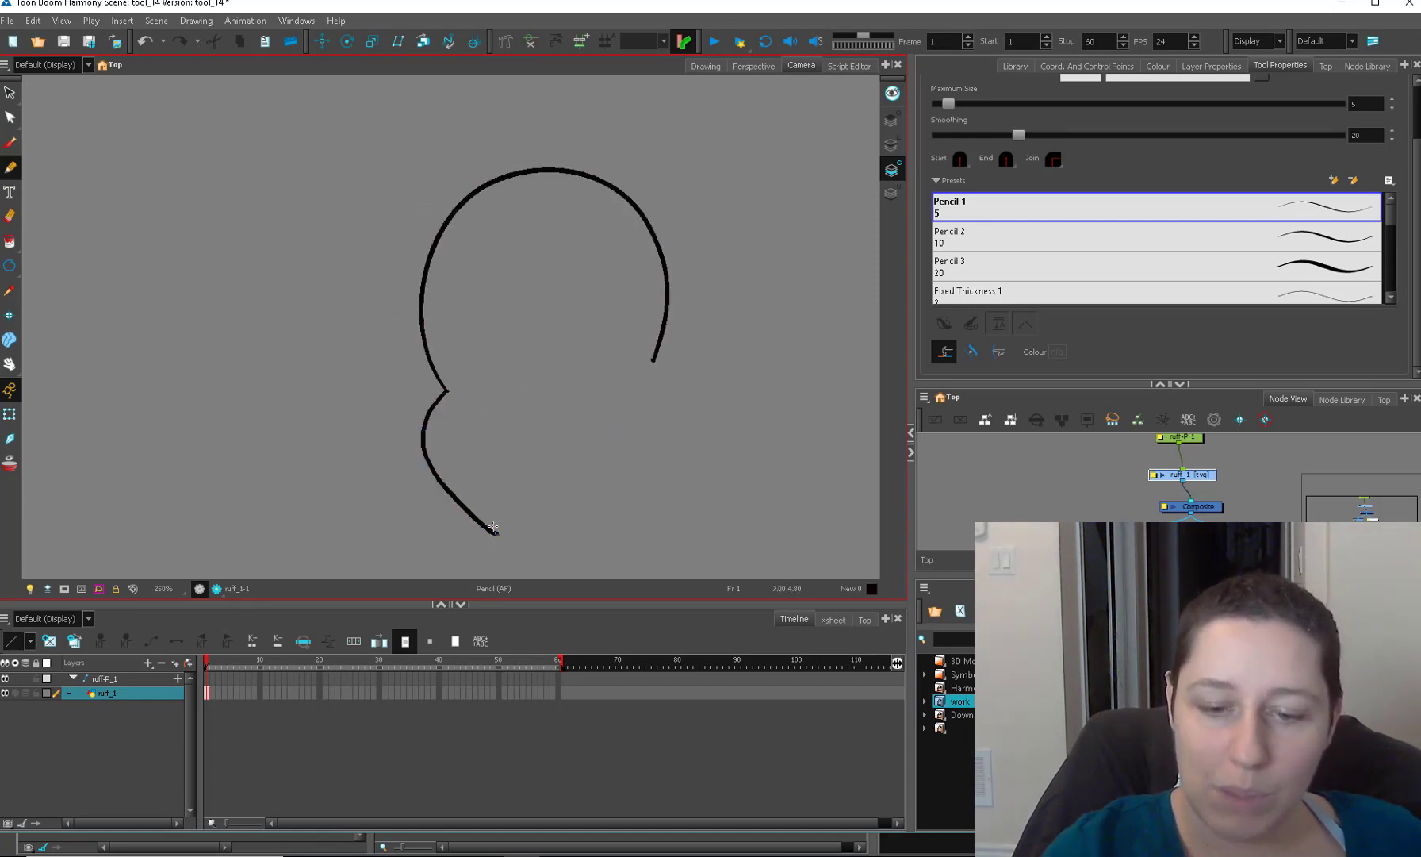
drag(493, 527, 638, 442)
With the Contour Editor, pull both side notch points inward and the bottom tip point downward.
key(alt+q)
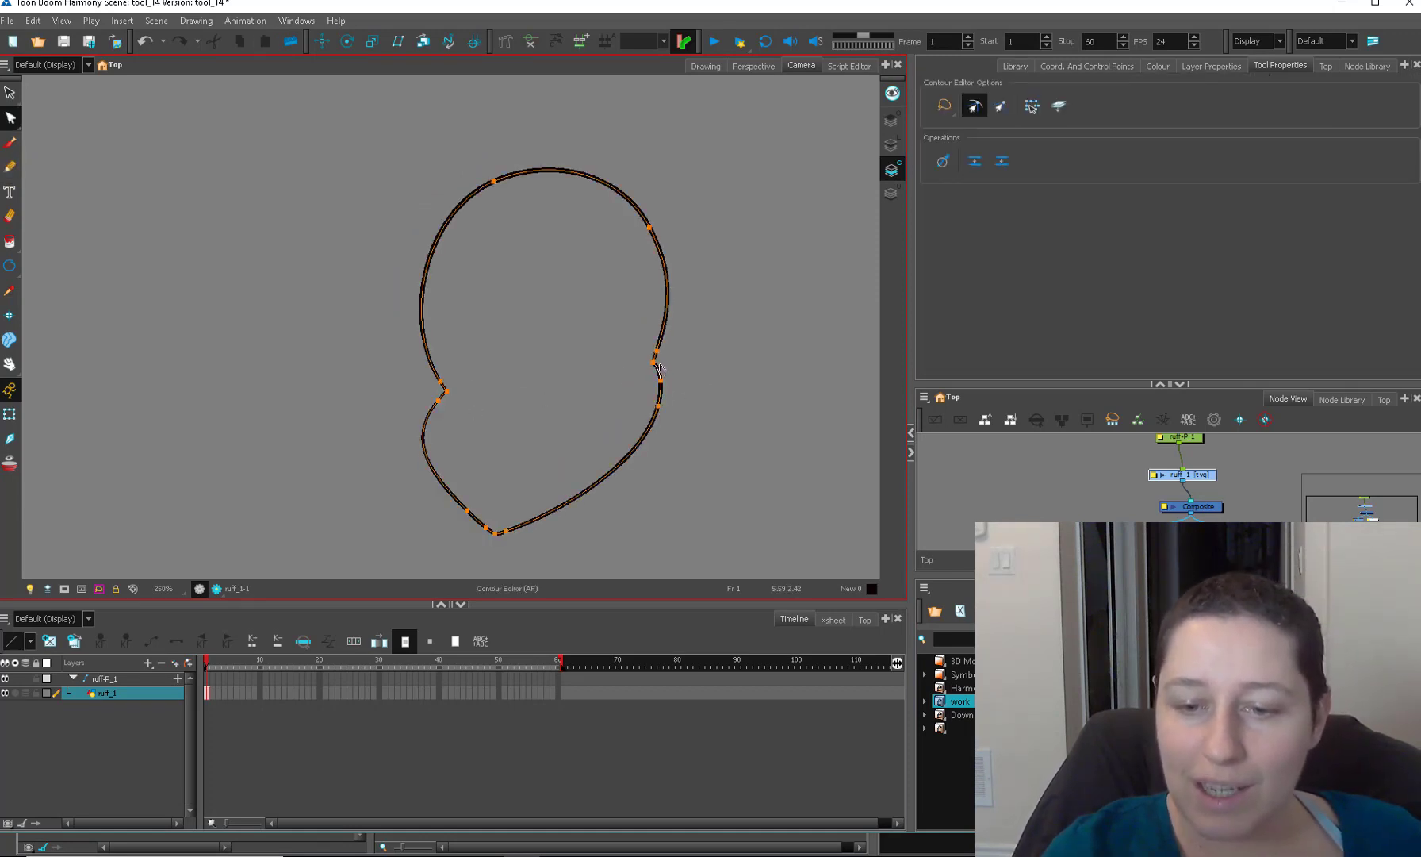
drag(658, 371, 595, 400)
drag(447, 390, 519, 406)
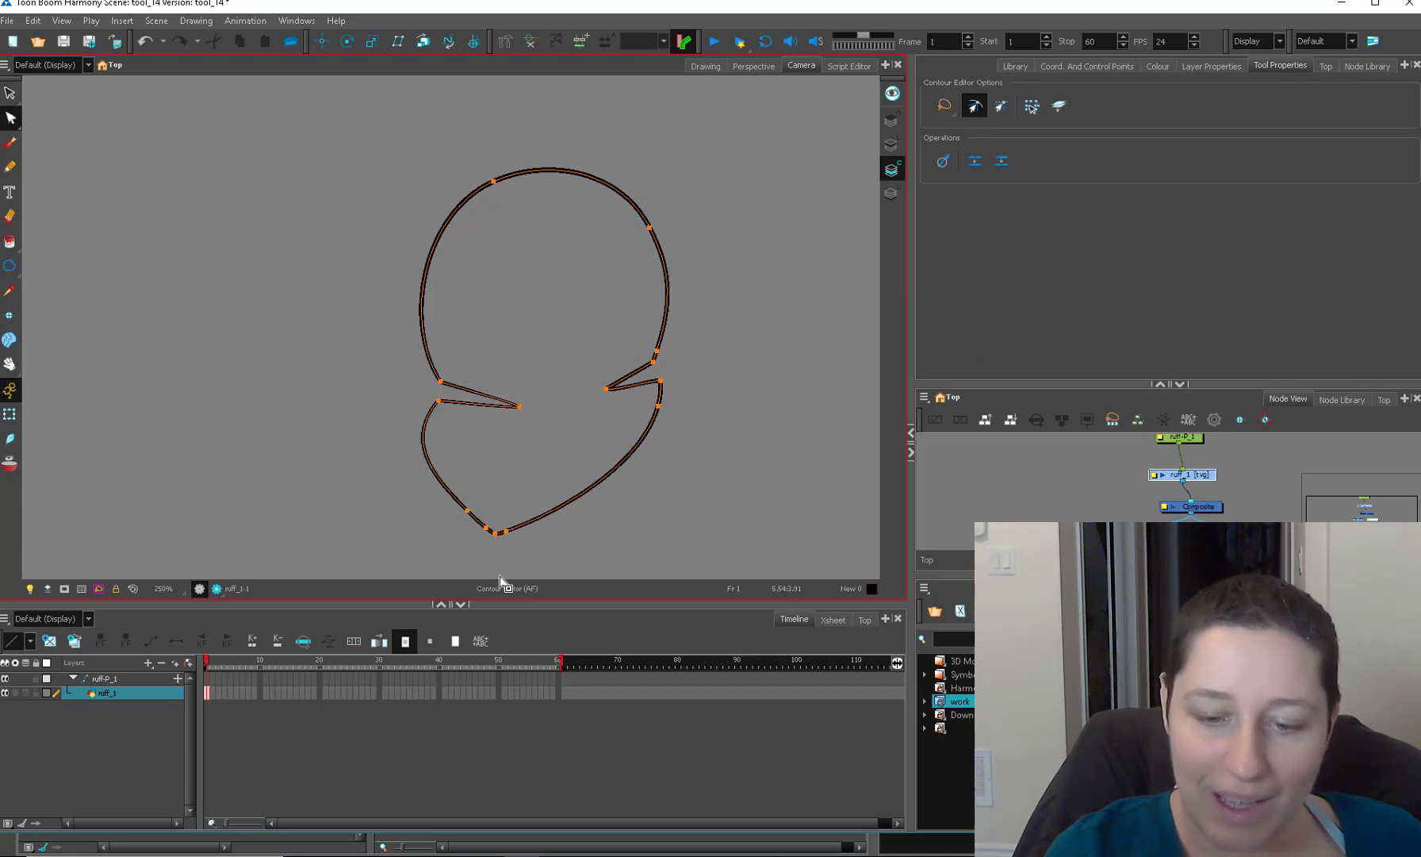
drag(495, 533, 500, 577)
Select the reshaped two-lobed outline and delete it.
key(alt+s)
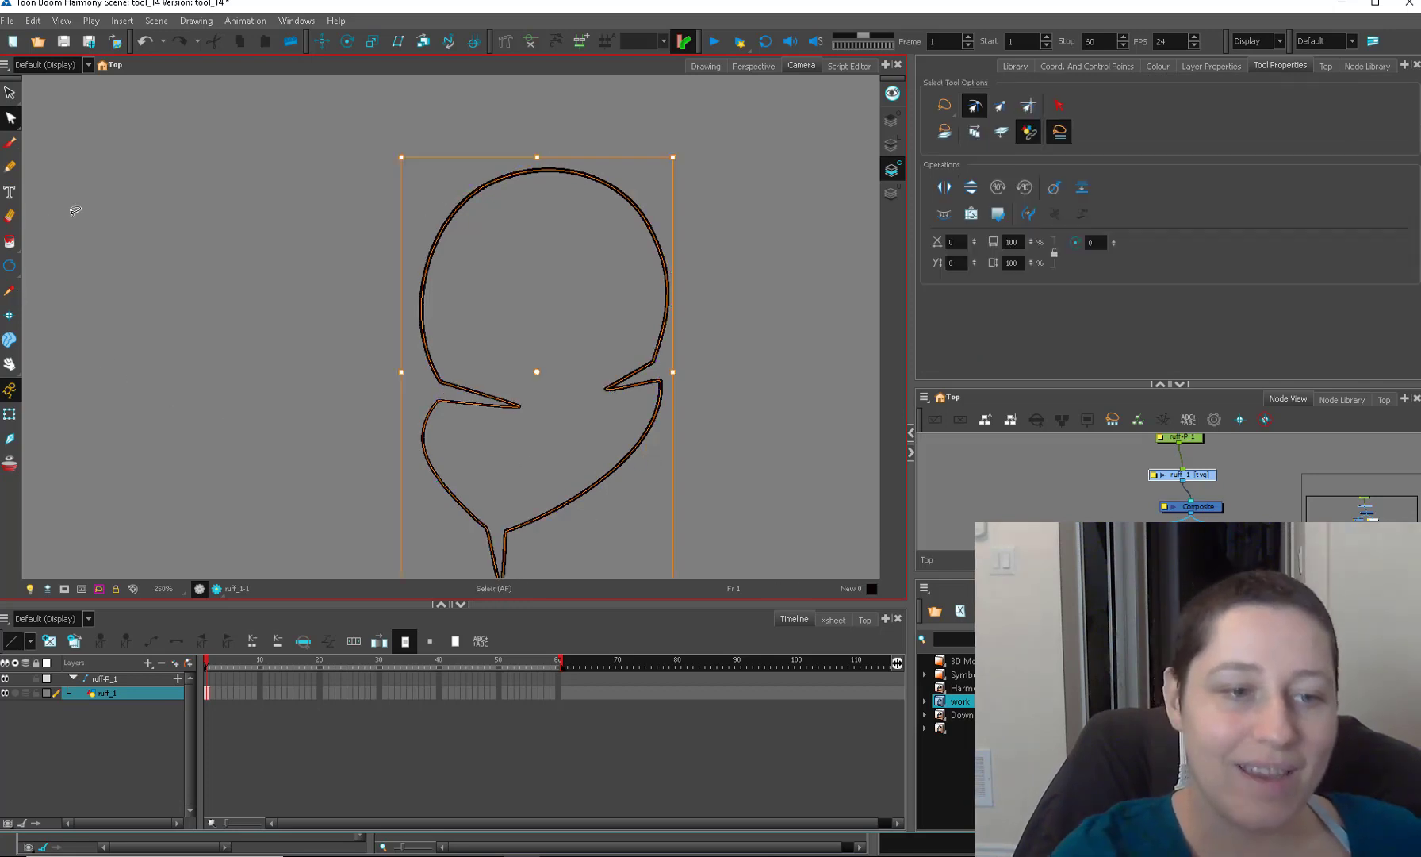
click(10, 167)
key(Delete)
Draw a closed egg-shaped outline from two Pencil 1 strokes whose ends overlap at the upper right.
scroll(1205, 279, down, 3)
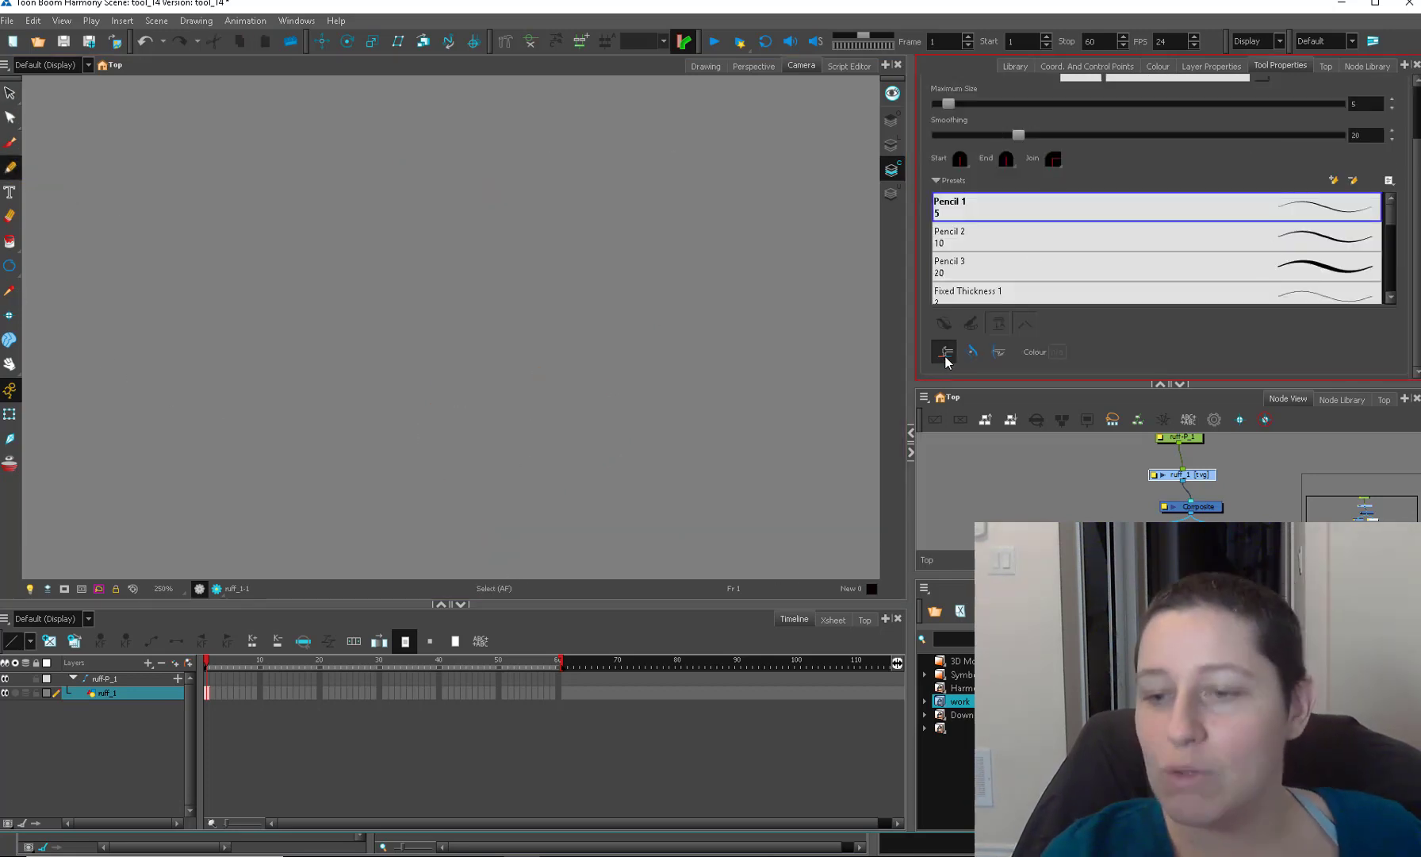
mouse_move(562, 153)
mouse_down()
mouse_move(389, 437)
mouse_move(629, 295)
mouse_up()
drag(562, 152, 492, 353)
With the Contour Editor, delete the extra points where the two strokes overlap at the egg's upper right.
key(alt+q)
key(2)
key(2)
key(2)
key(2)
key(2)
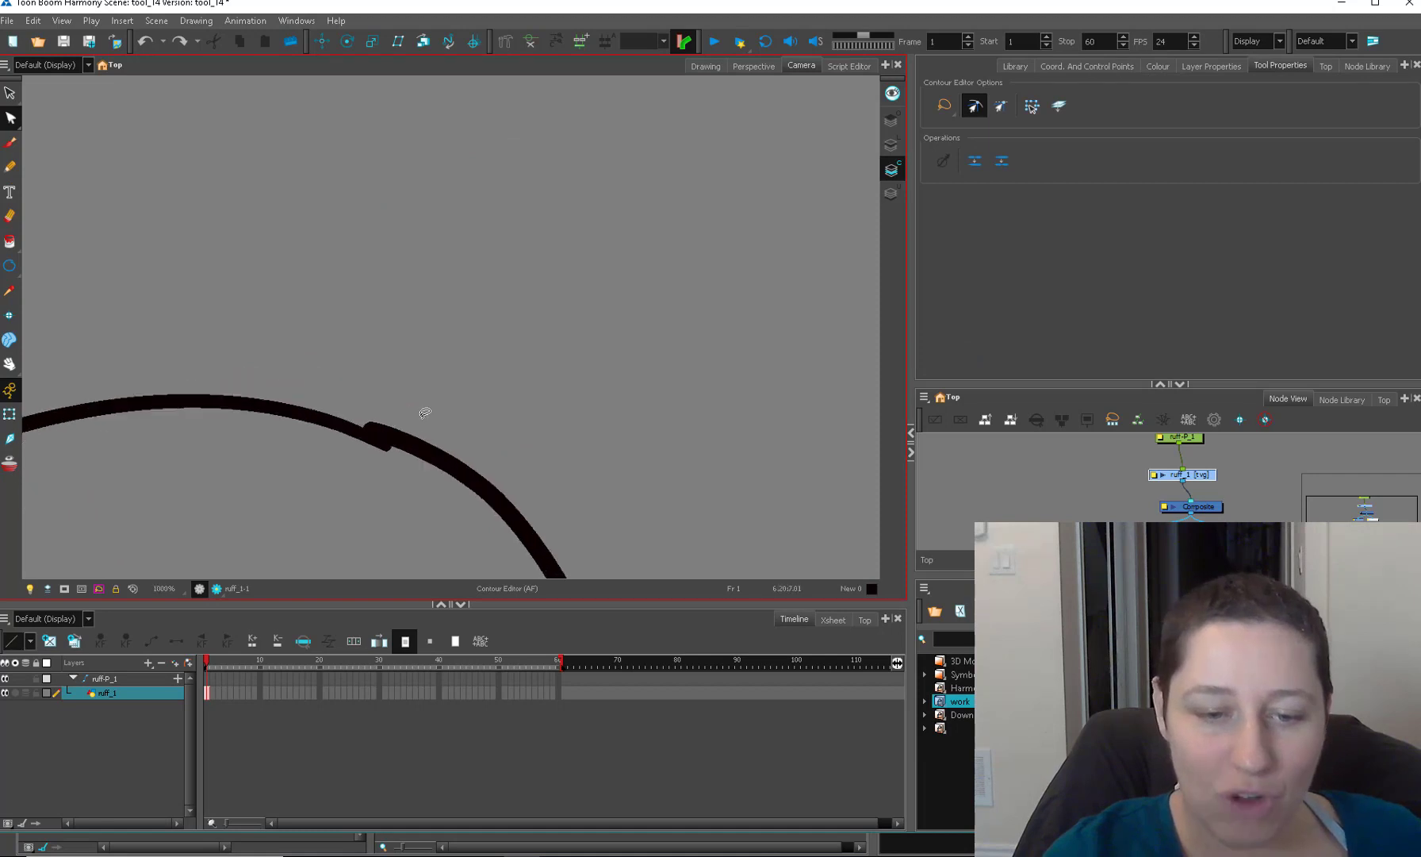
mouse_move(388, 563)
mouse_down()
mouse_move(657, 273)
mouse_move(604, 379)
mouse_up()
key(2)
key(2)
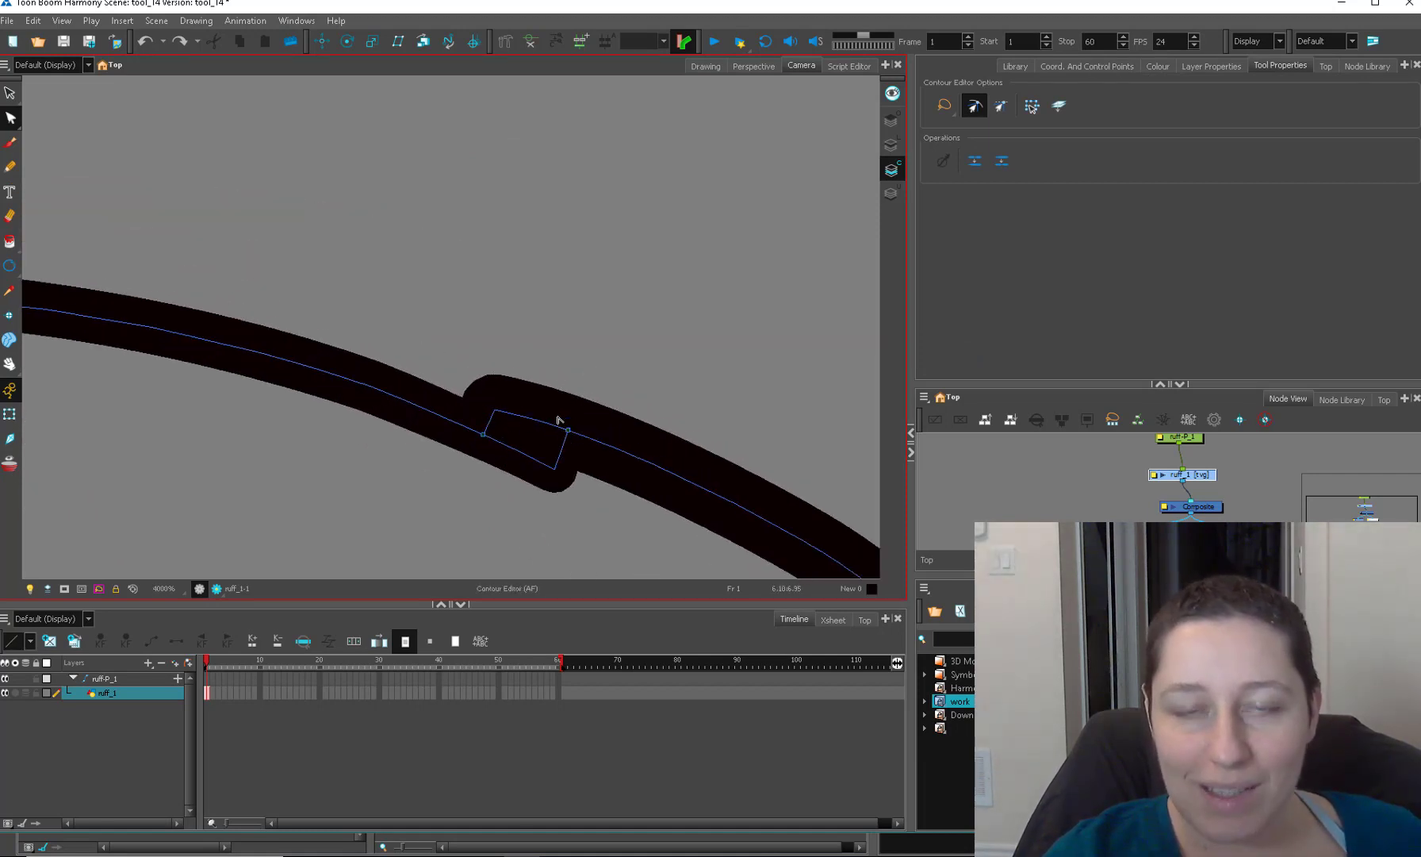
drag(506, 386, 609, 362)
key(Delete)
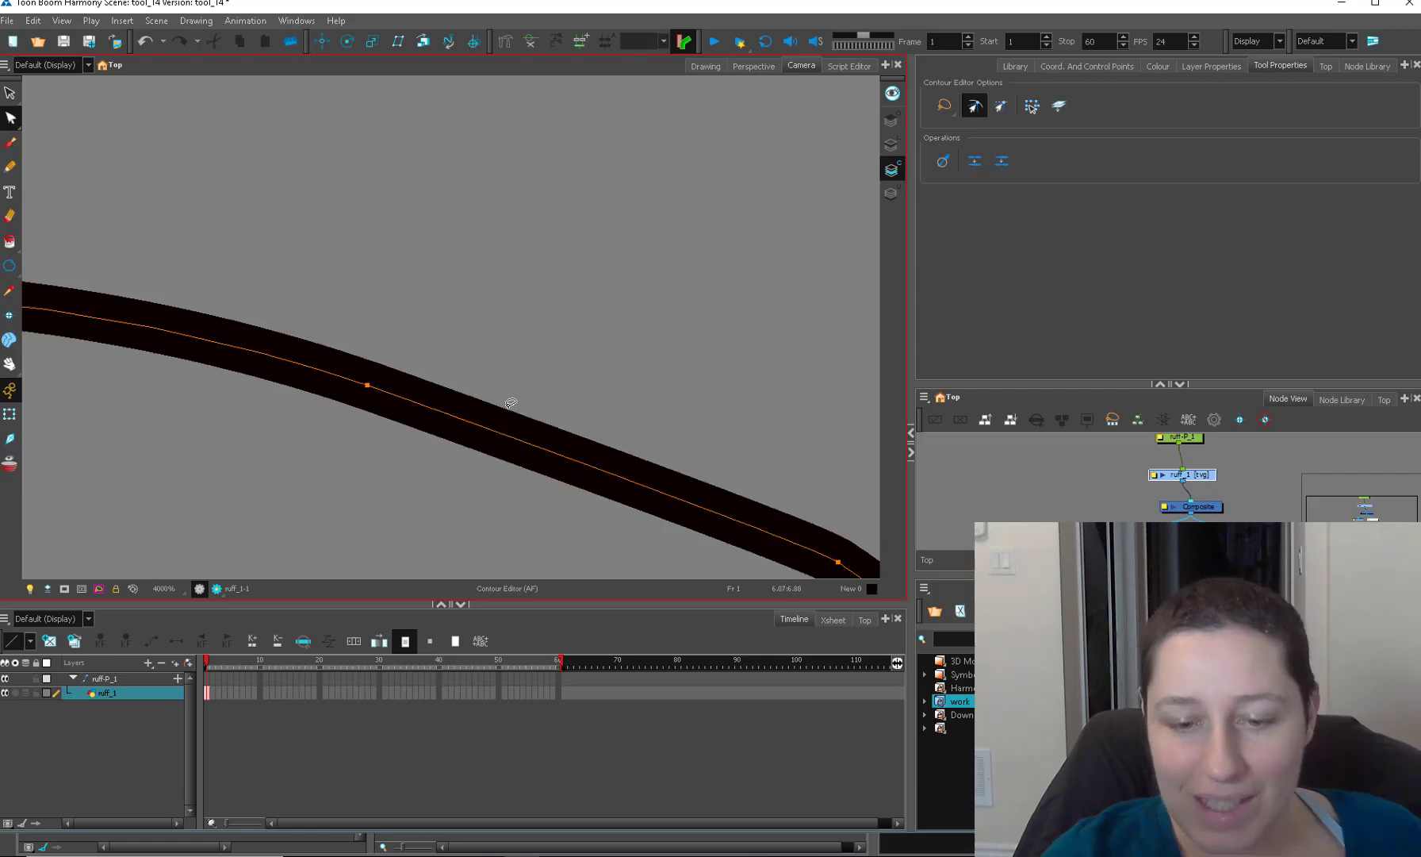
Redraw the egg's right side with pencil strokes that bulge further outward and merge into the outline.
key(1)
key(1)
key(1)
key(1)
key(1)
key(1)
key(1)
key(1)
key(1)
key(1)
key(1)
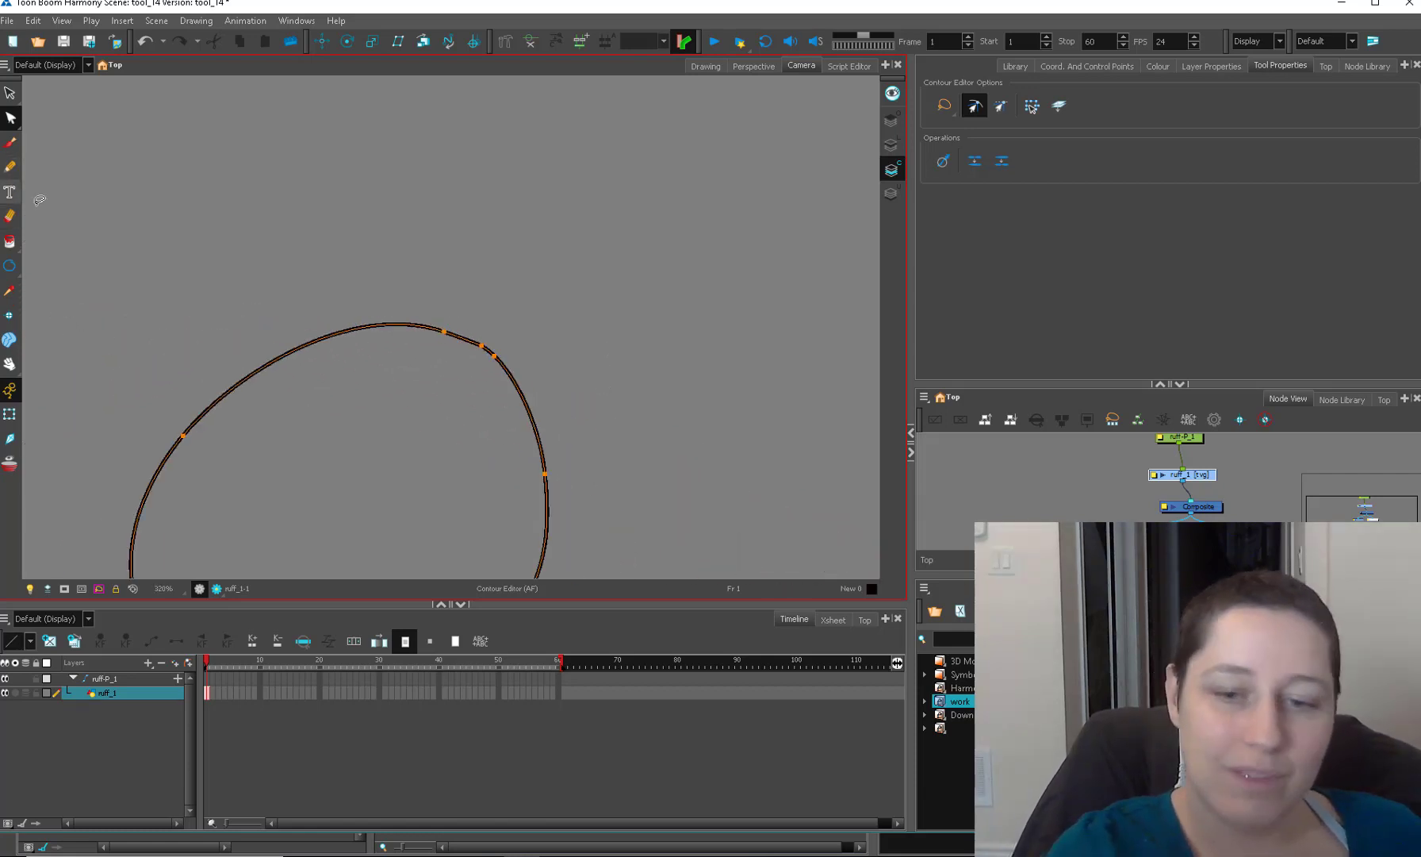
drag(503, 437, 590, 287)
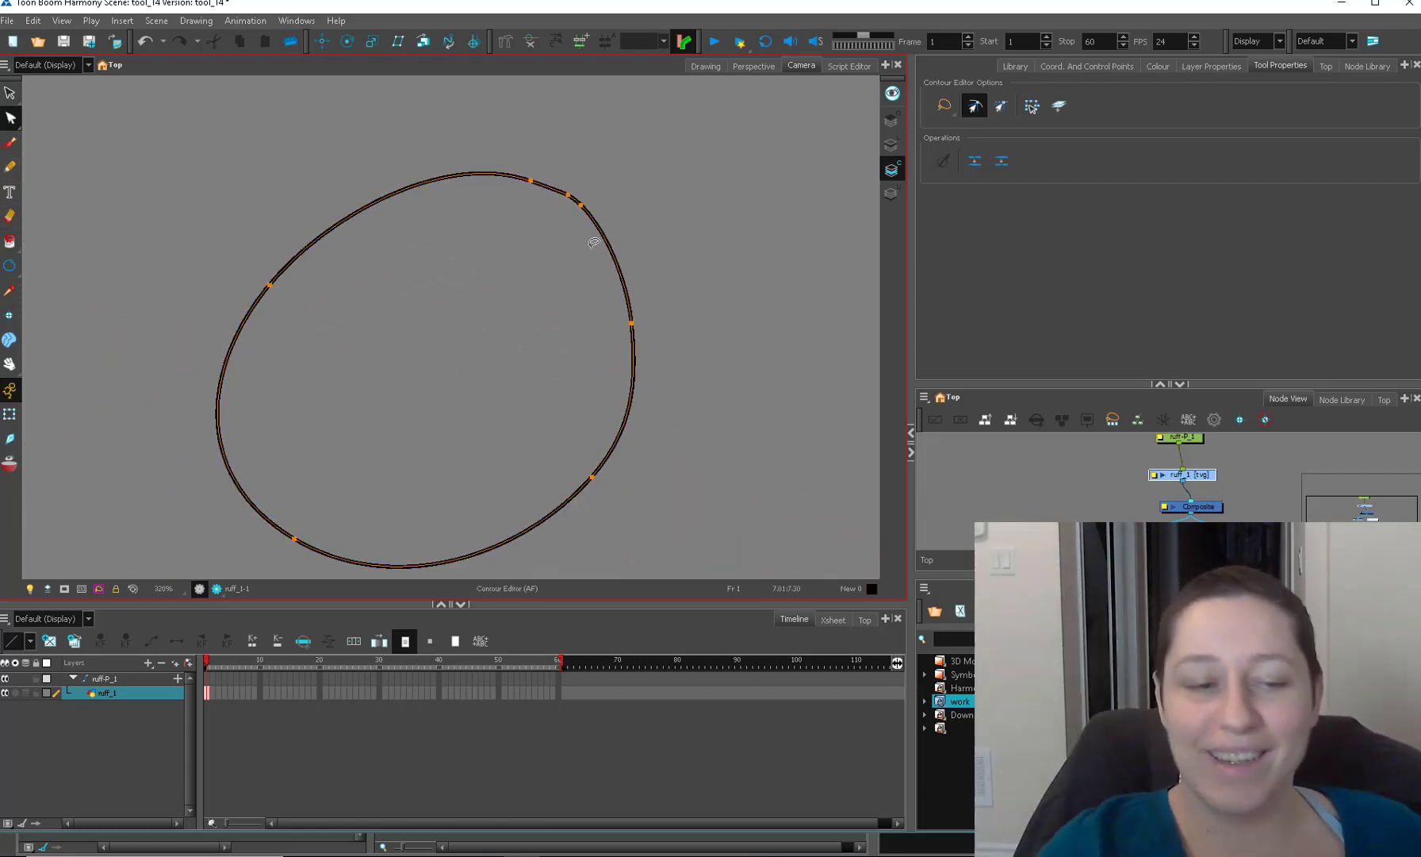
key(alt+/)
scroll(1313, 374, down, 2)
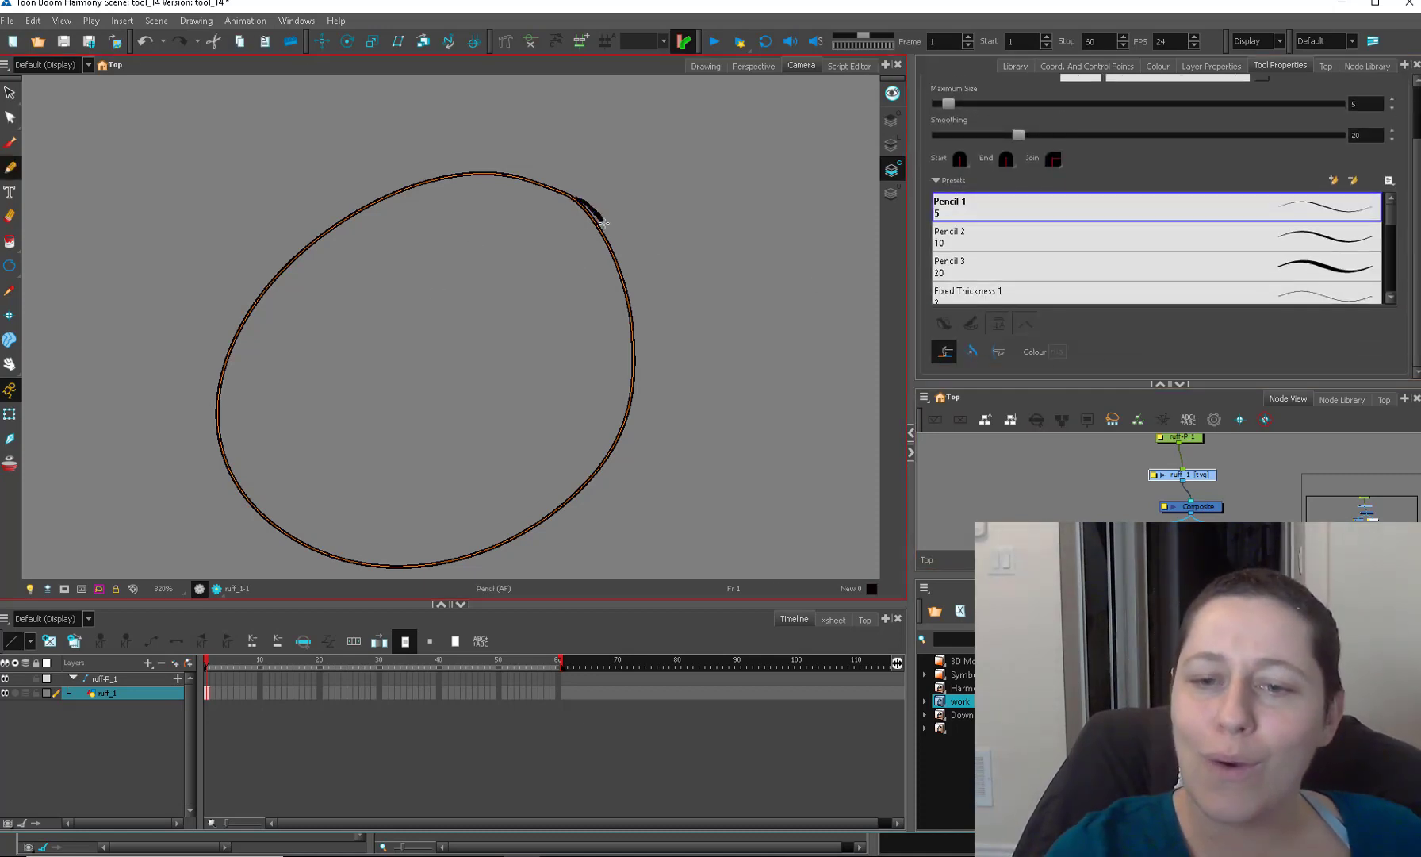
mouse_move(604, 224)
mouse_down()
mouse_move(639, 295)
mouse_move(649, 391)
mouse_up()
drag(562, 520, 539, 527)
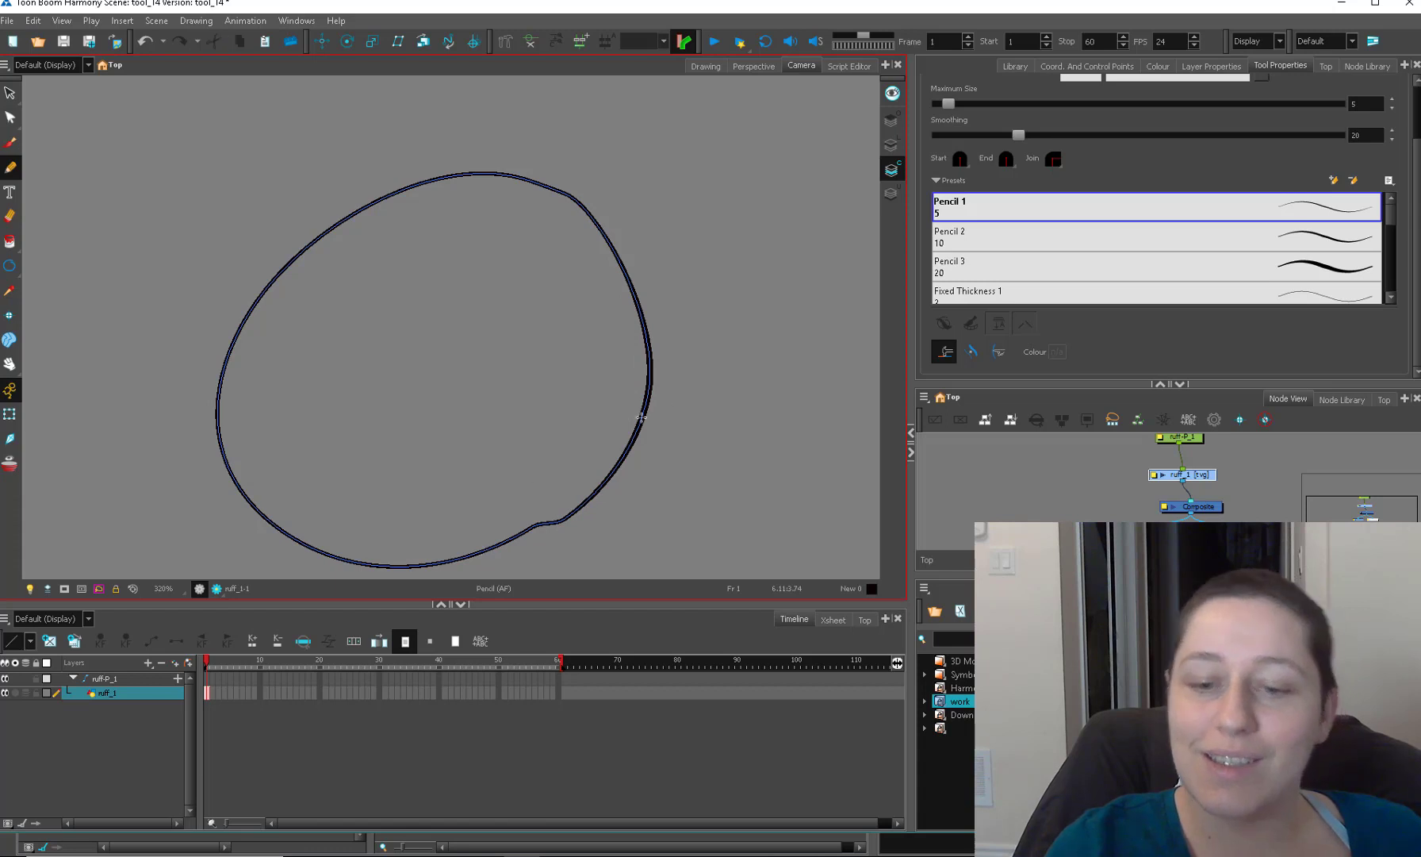
mouse_move(605, 217)
mouse_down()
mouse_move(637, 259)
mouse_move(668, 412)
mouse_move(613, 482)
mouse_up()
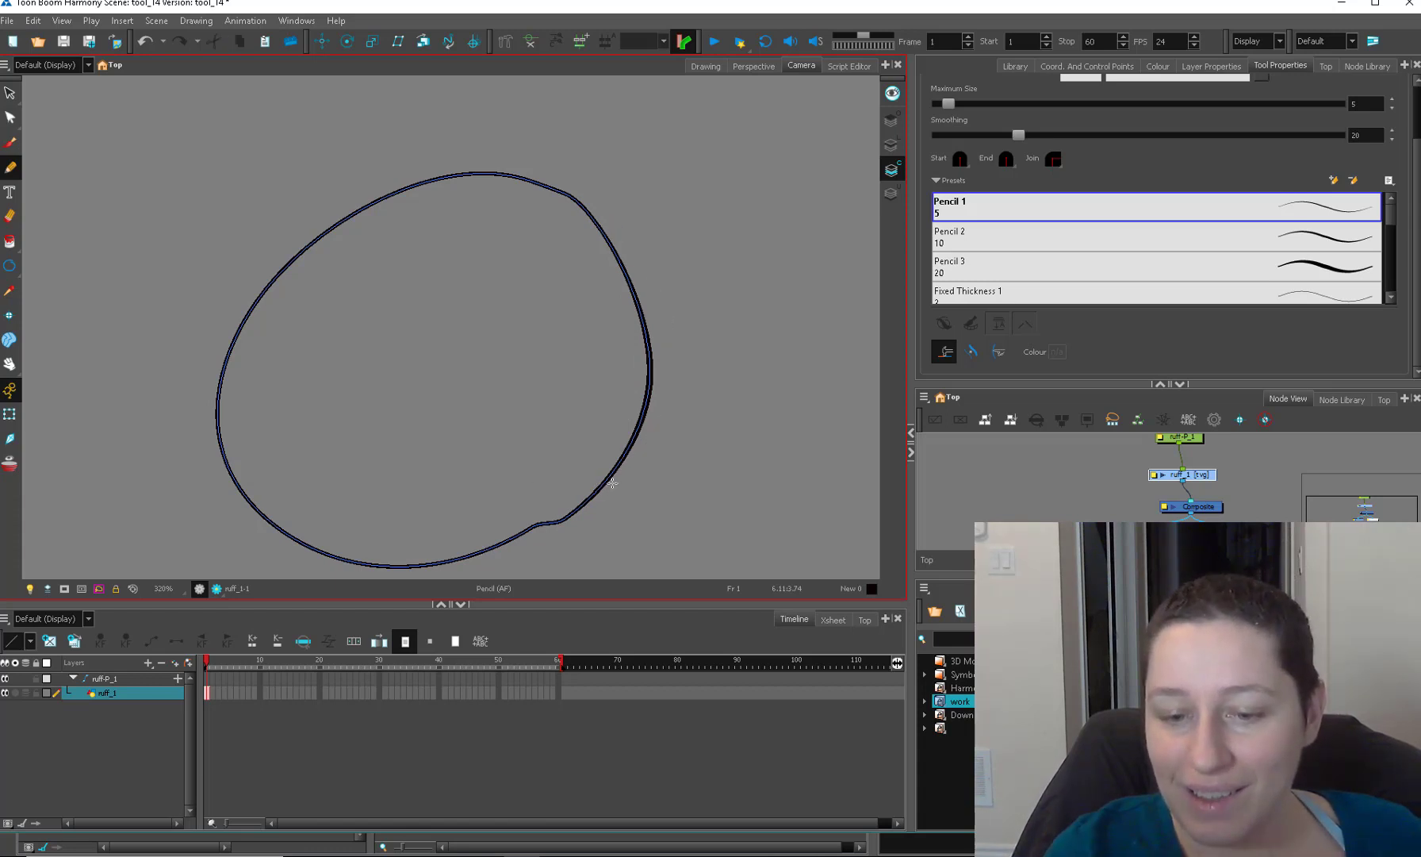
mouse_move(668, 398)
mouse_down()
mouse_move(658, 270)
mouse_move(589, 206)
mouse_up()
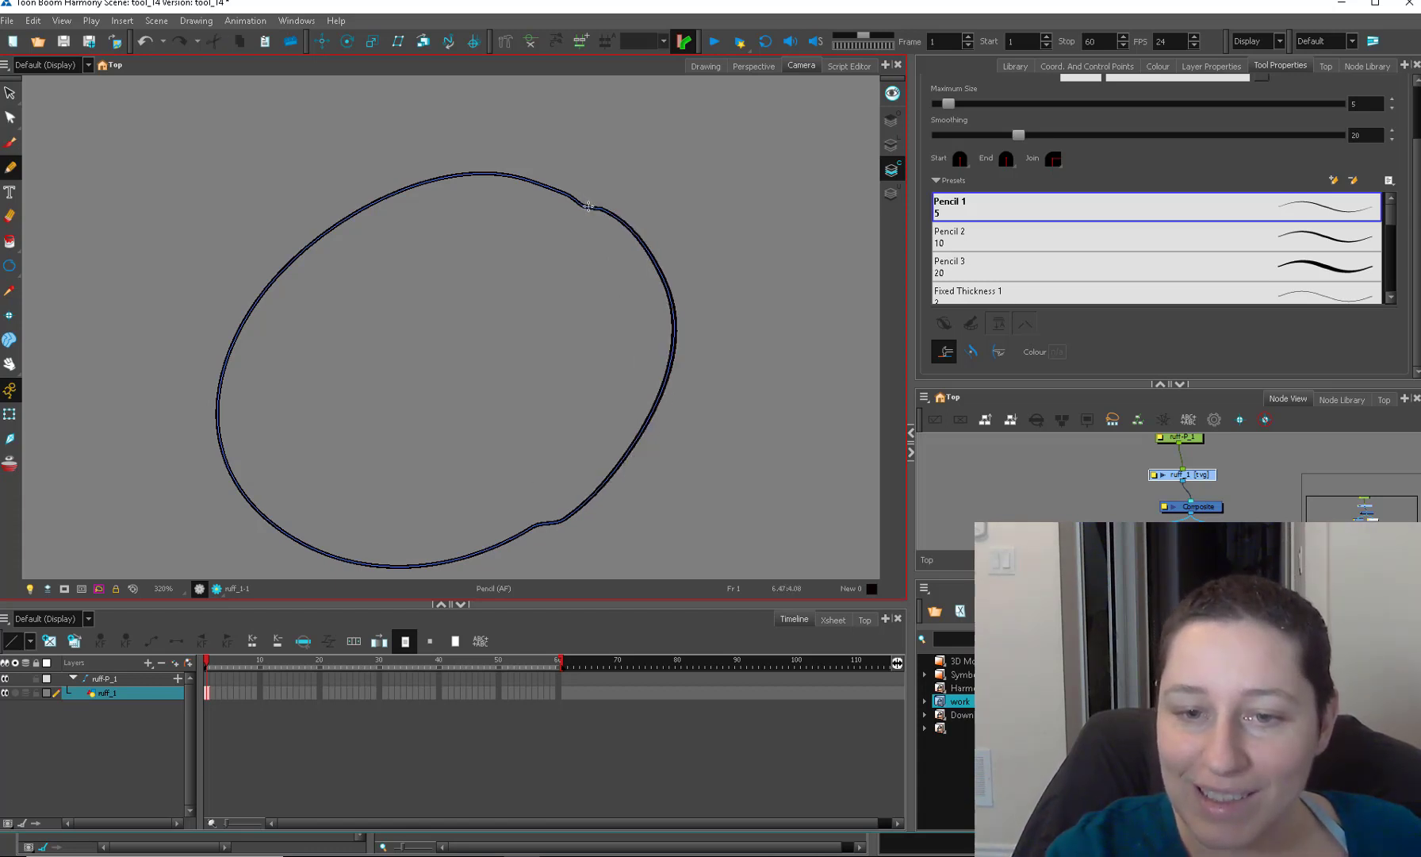
Add rounded bumps along the egg's top, left and lower-left edges as merged pencil strokes.
drag(652, 246, 648, 250)
mouse_move(572, 181)
mouse_down()
mouse_move(519, 111)
mouse_move(231, 173)
mouse_move(257, 290)
mouse_up()
key(ctrl+z)
mouse_move(396, 191)
mouse_down()
mouse_move(223, 211)
mouse_move(254, 292)
mouse_move(183, 290)
mouse_move(101, 366)
mouse_move(221, 414)
mouse_up()
drag(247, 498, 287, 534)
mouse_move(634, 431)
mouse_down()
mouse_move(750, 342)
mouse_move(661, 369)
mouse_move(676, 340)
mouse_move(714, 406)
mouse_move(620, 410)
mouse_up()
key(ctrl+z)
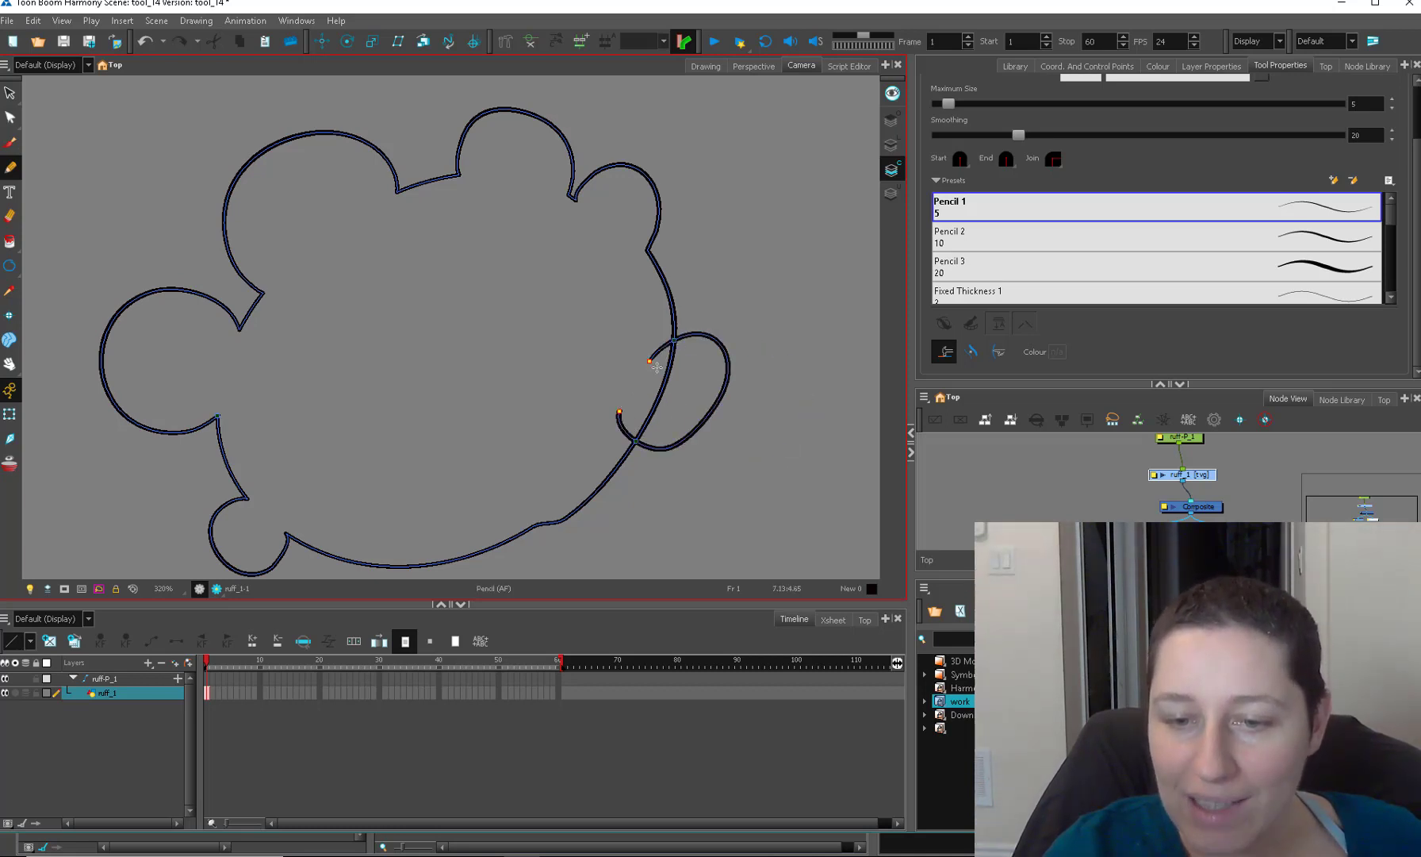
key(ctrl+z)
Draw a lobe on the outline's right edge, add curved strokes inside it, and extend it upward with small bumps.
mouse_move(674, 337)
mouse_down()
mouse_move(772, 379)
mouse_move(712, 453)
mouse_move(648, 418)
mouse_up()
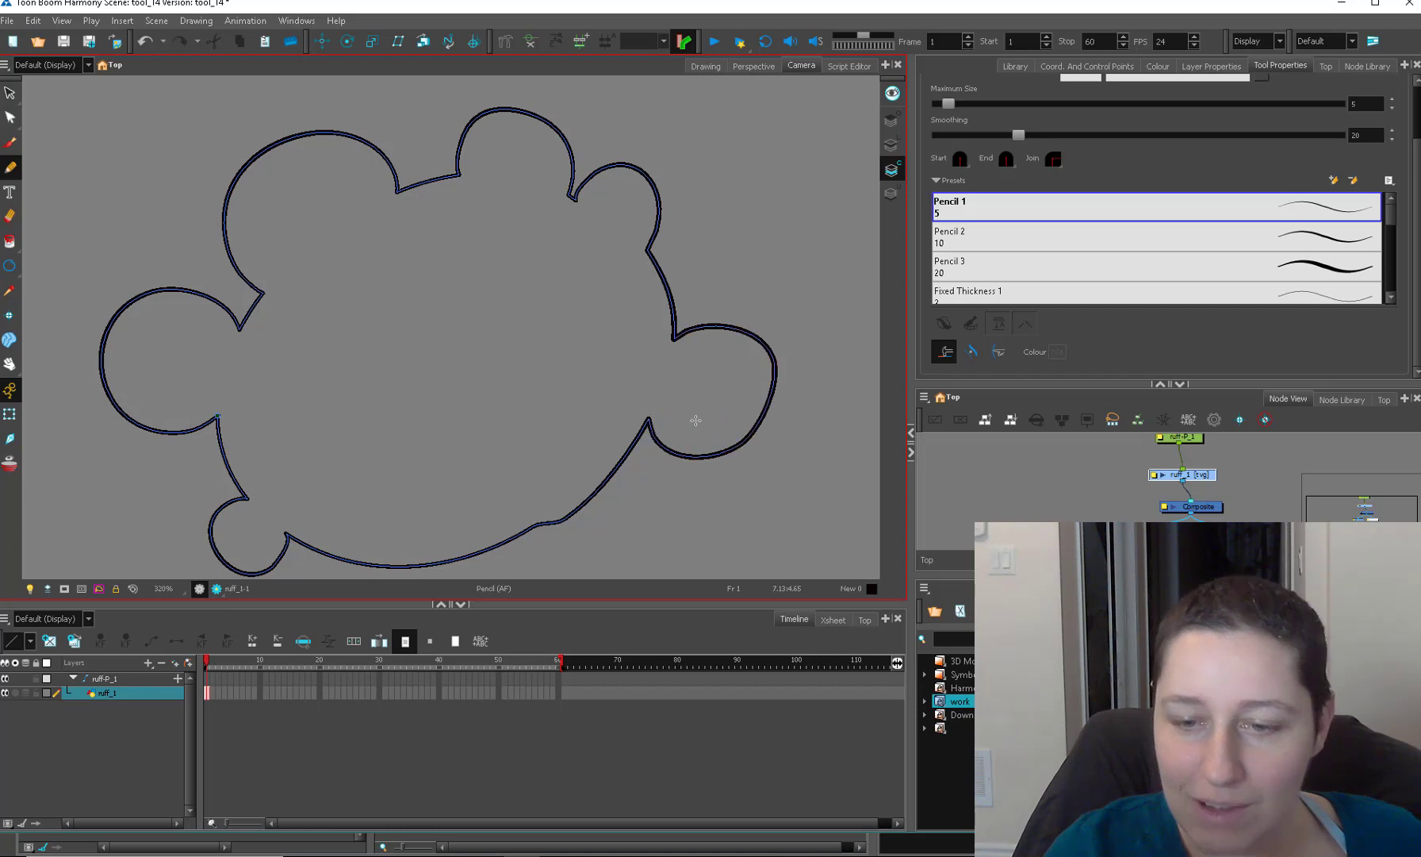
mouse_move(676, 338)
mouse_down()
mouse_move(654, 393)
mouse_move(797, 325)
mouse_move(791, 361)
mouse_up()
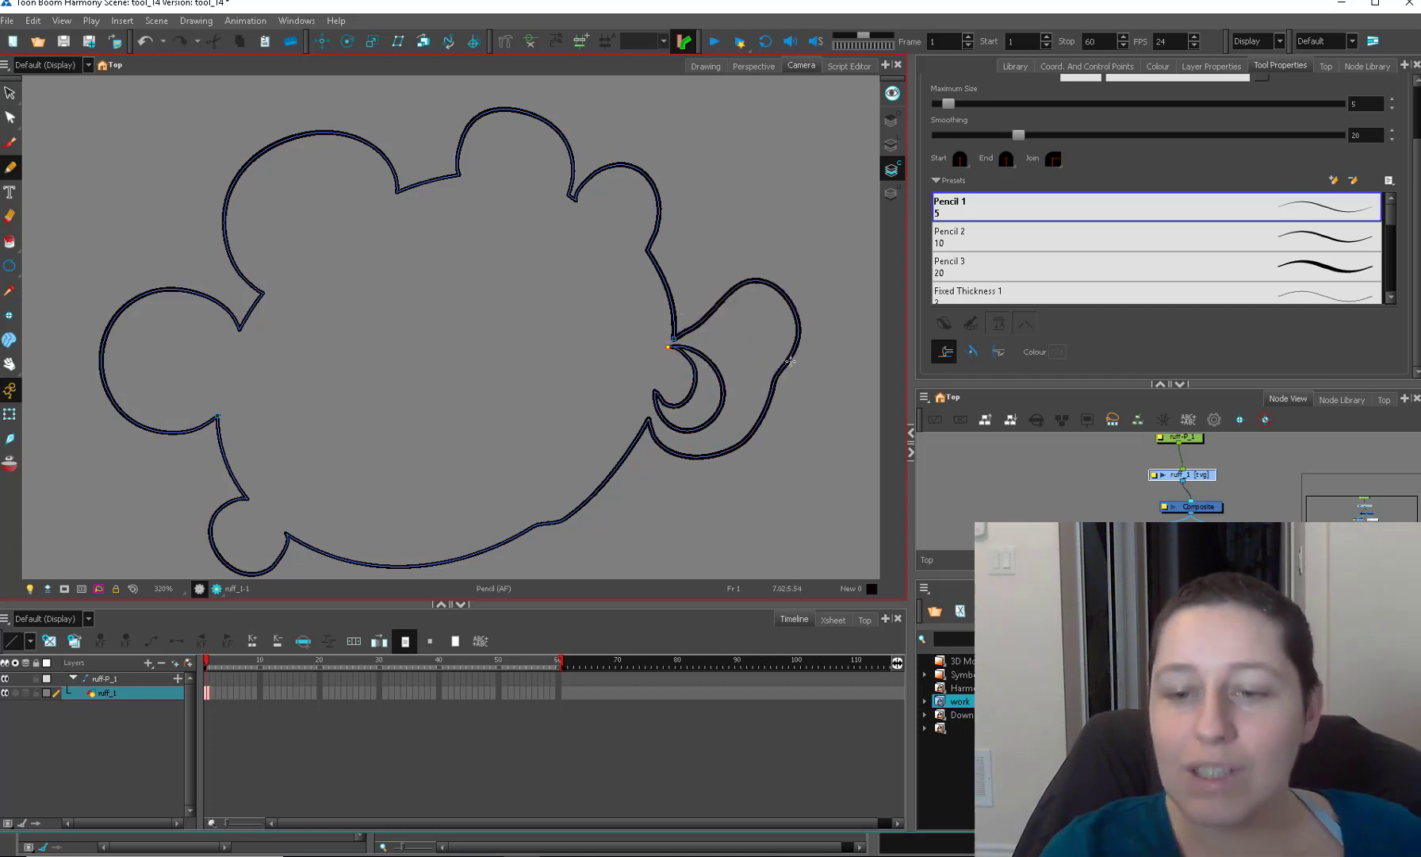
mouse_move(741, 252)
mouse_down()
mouse_move(772, 213)
mouse_move(724, 204)
mouse_move(722, 160)
mouse_move(736, 190)
mouse_move(692, 179)
mouse_move(755, 170)
mouse_up()
key(ctrl+z)
key(alt+s)
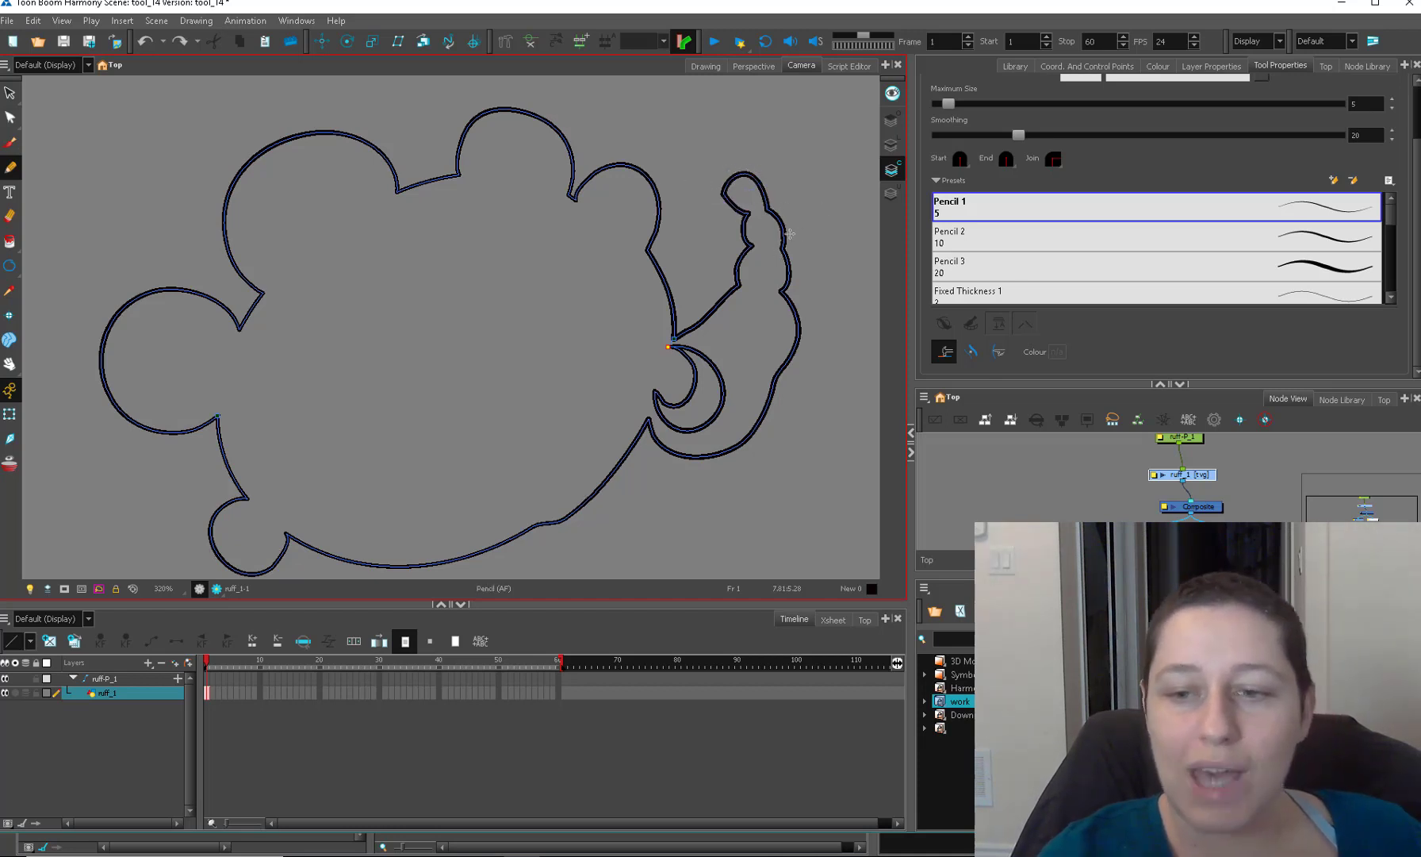
Turn off Line Building Mode and draw a separate curved stroke along the right lobe's outer edge.
drag(808, 321, 784, 366)
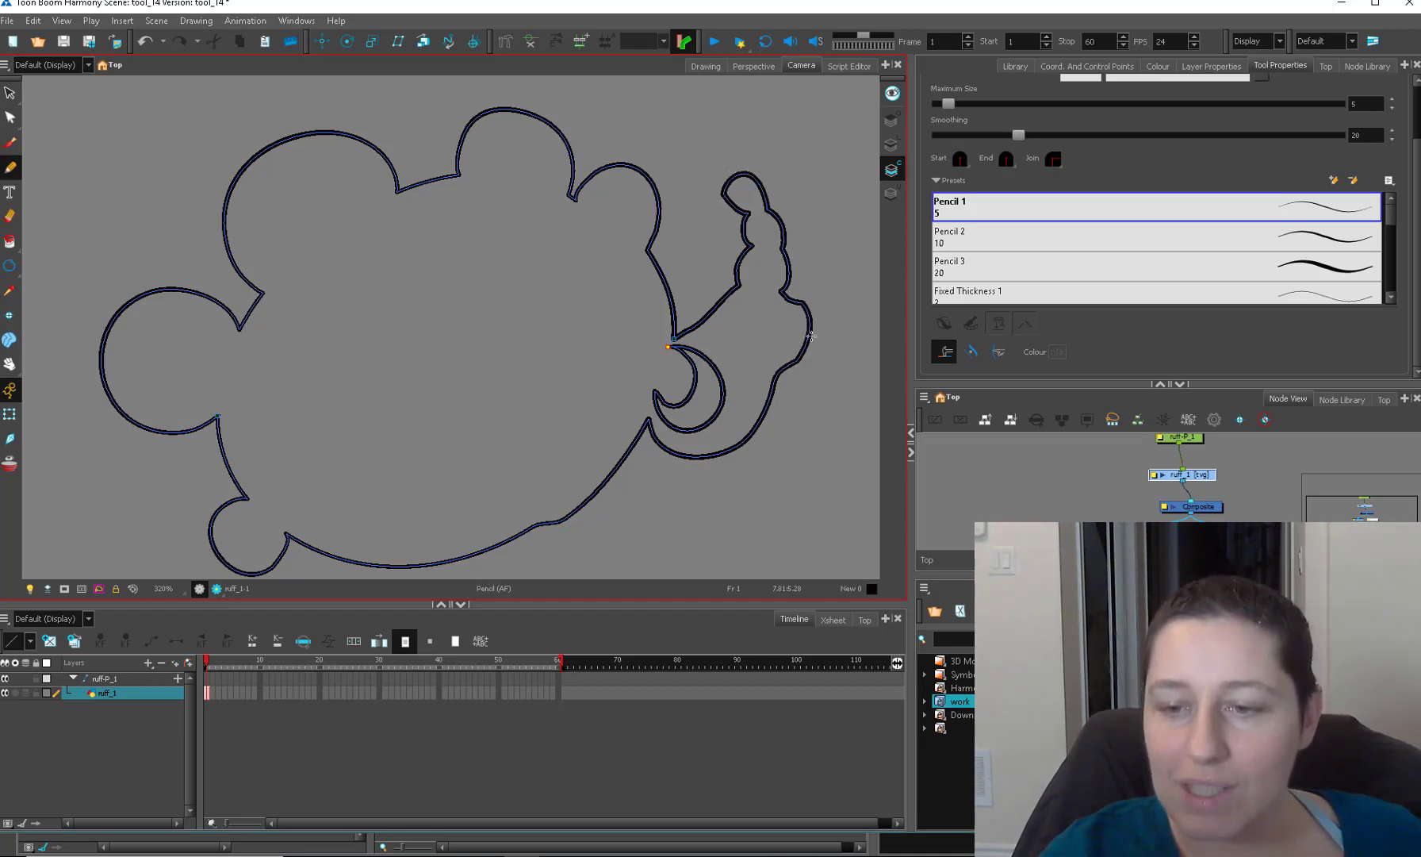
key(ctrl+z)
click(944, 351)
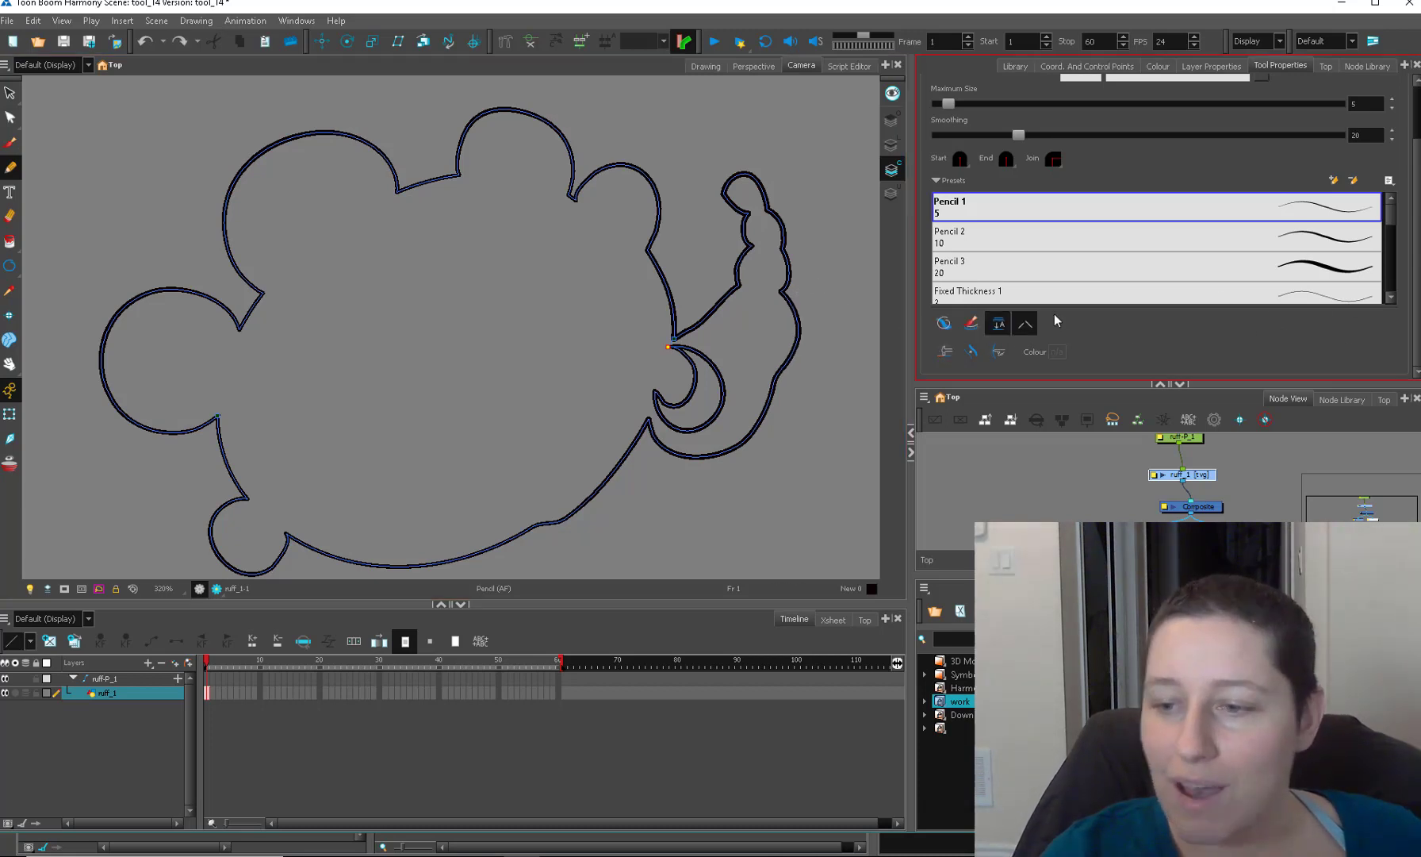
drag(809, 355, 785, 381)
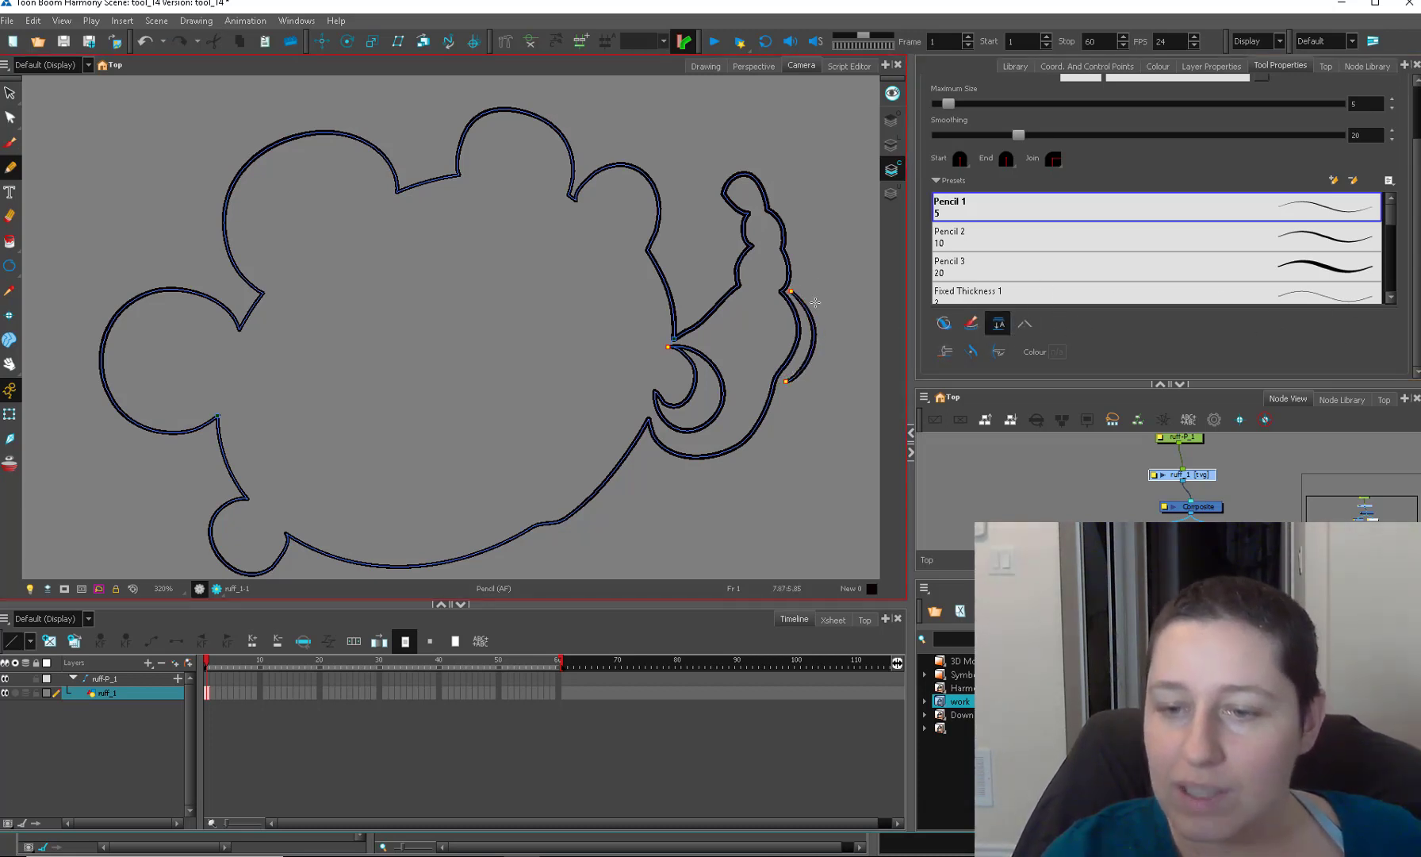
click(1002, 324)
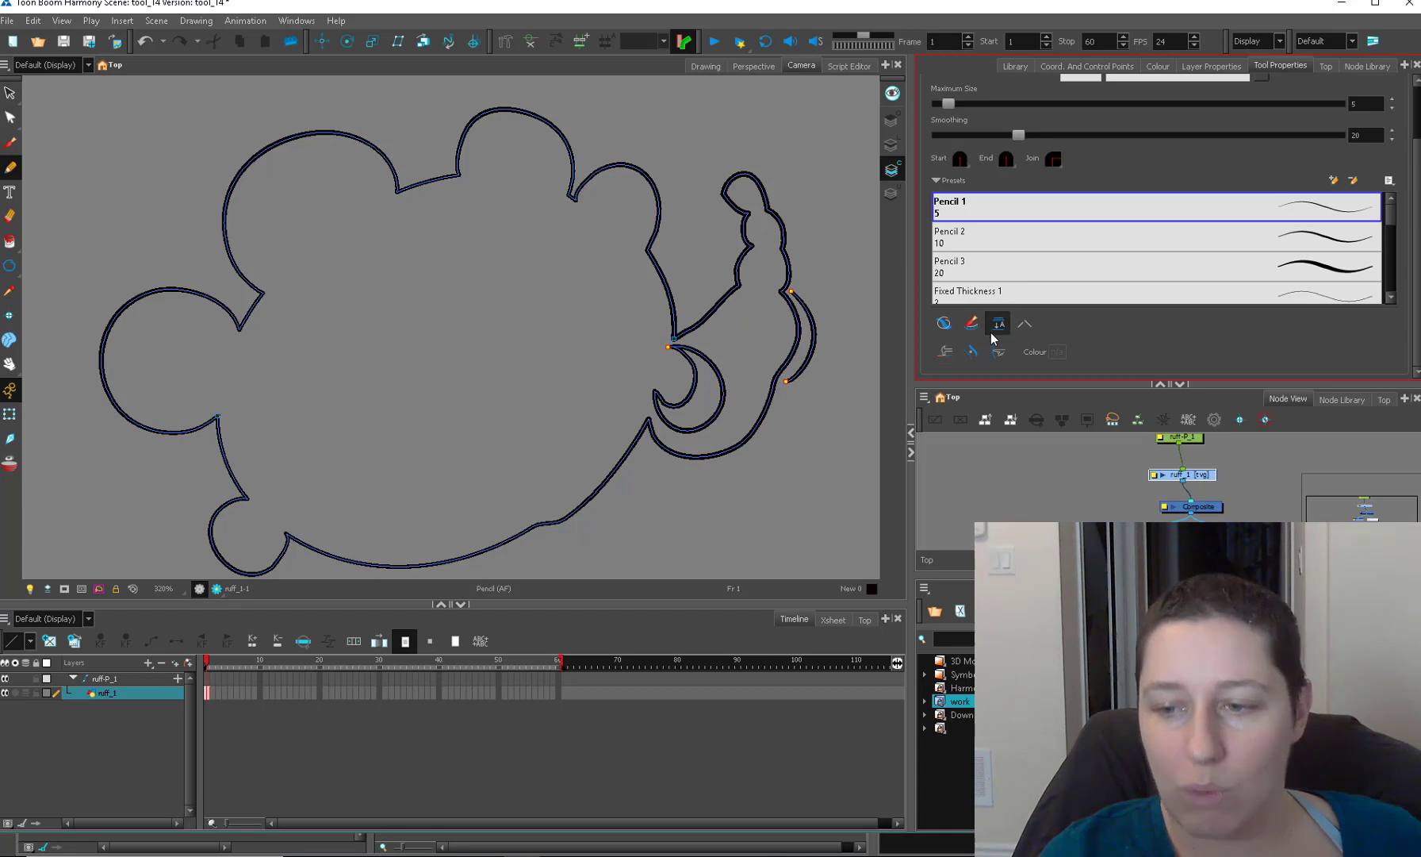
Switch the Pencil tool to line thickness mode and thicken the outline's lower-right edge with highlight strokes.
click(973, 353)
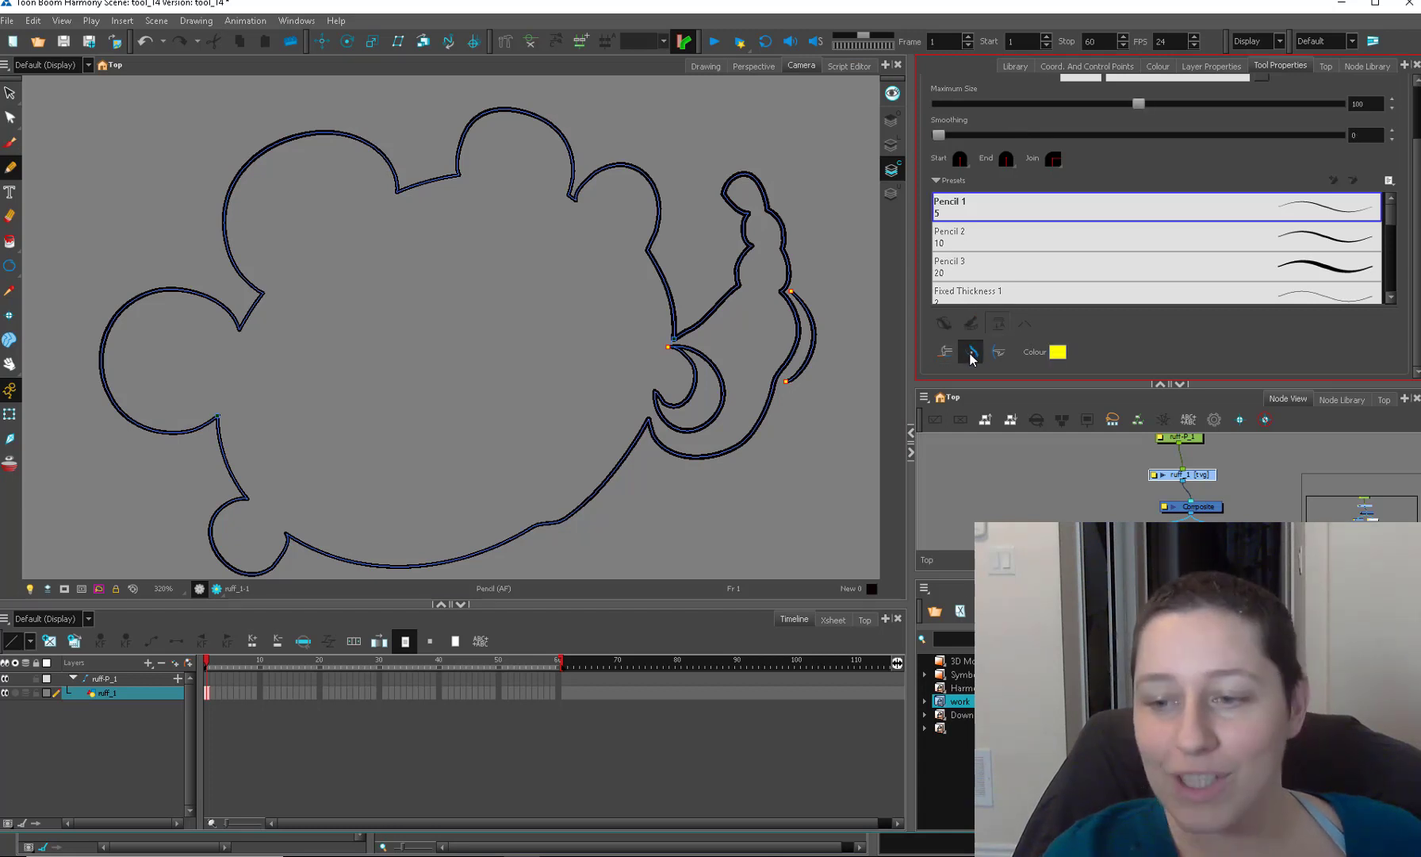
drag(697, 334, 723, 316)
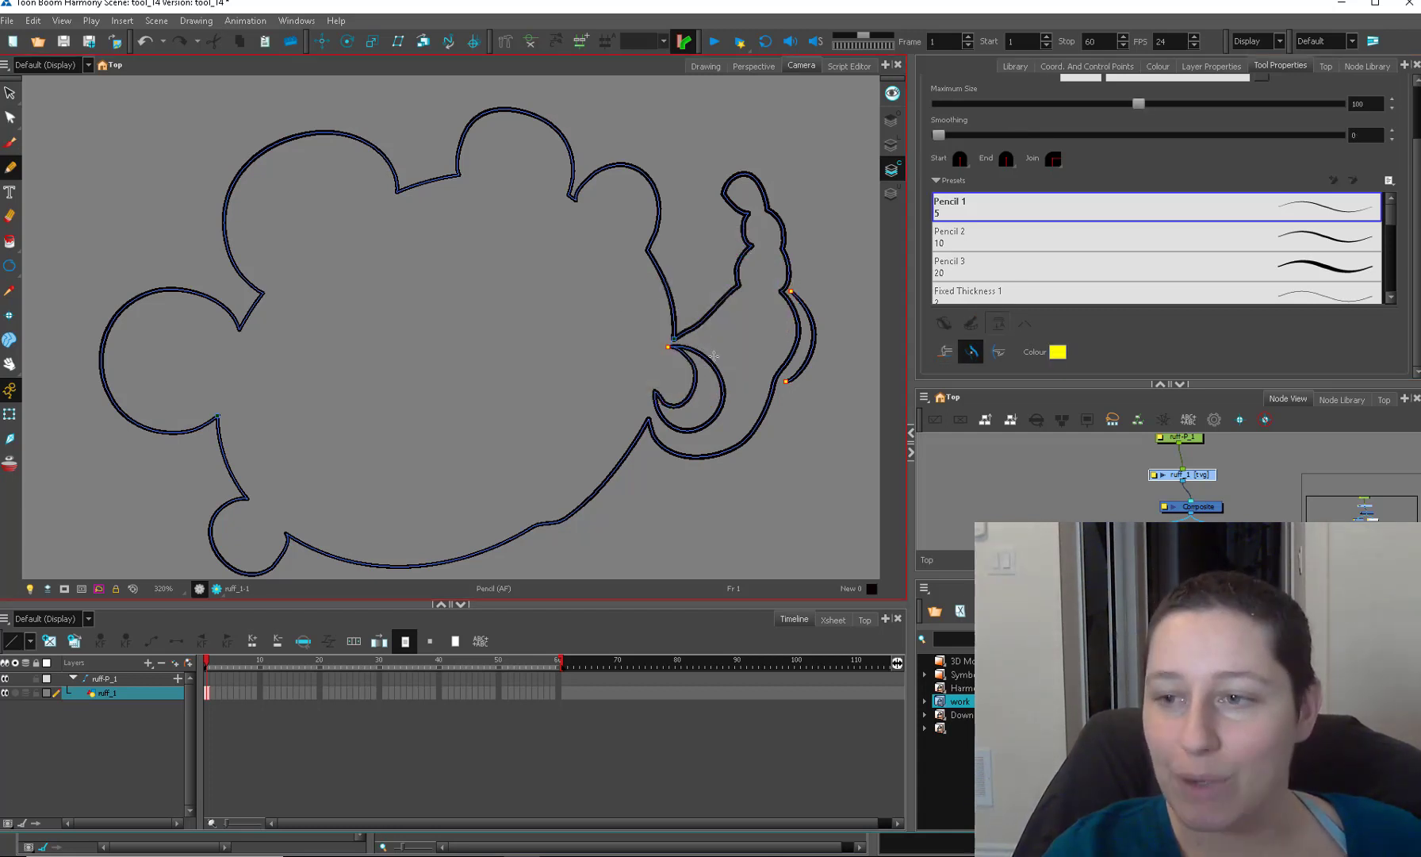
mouse_move(694, 383)
mouse_down()
mouse_move(714, 425)
mouse_move(719, 383)
mouse_up()
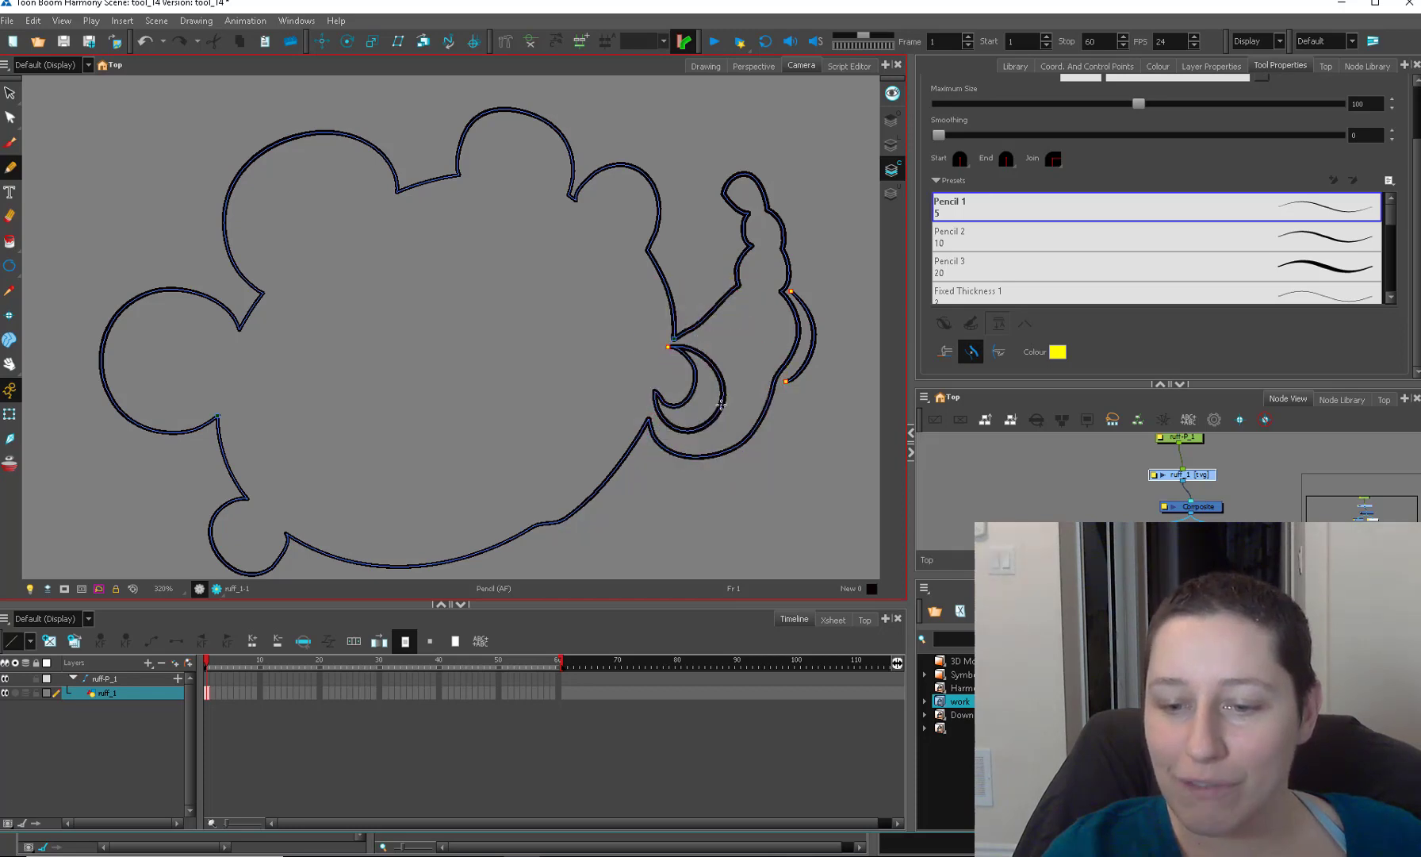
drag(602, 476, 568, 509)
drag(658, 498, 626, 329)
Thicken the outline's bottom edge beside the small lower-left bump with highlight strokes.
key(2)
key(2)
key(2)
drag(384, 486, 693, 429)
key(2)
key(2)
key(2)
drag(567, 473, 565, 496)
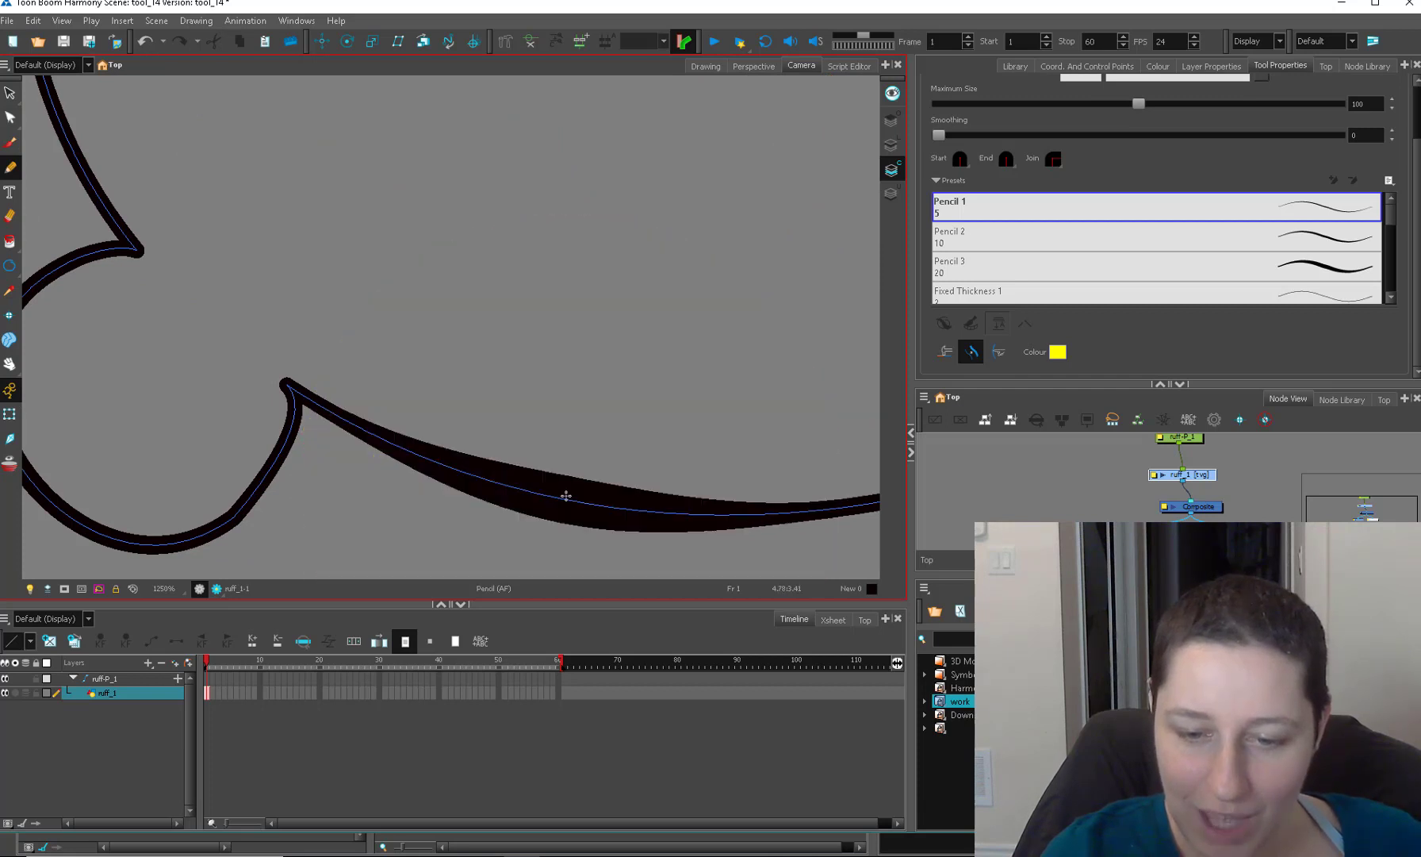
Thicken the left side and top of the large upper-left bump with highlight strokes.
key(1)
key(1)
key(1)
key(1)
key(1)
key(1)
key(1)
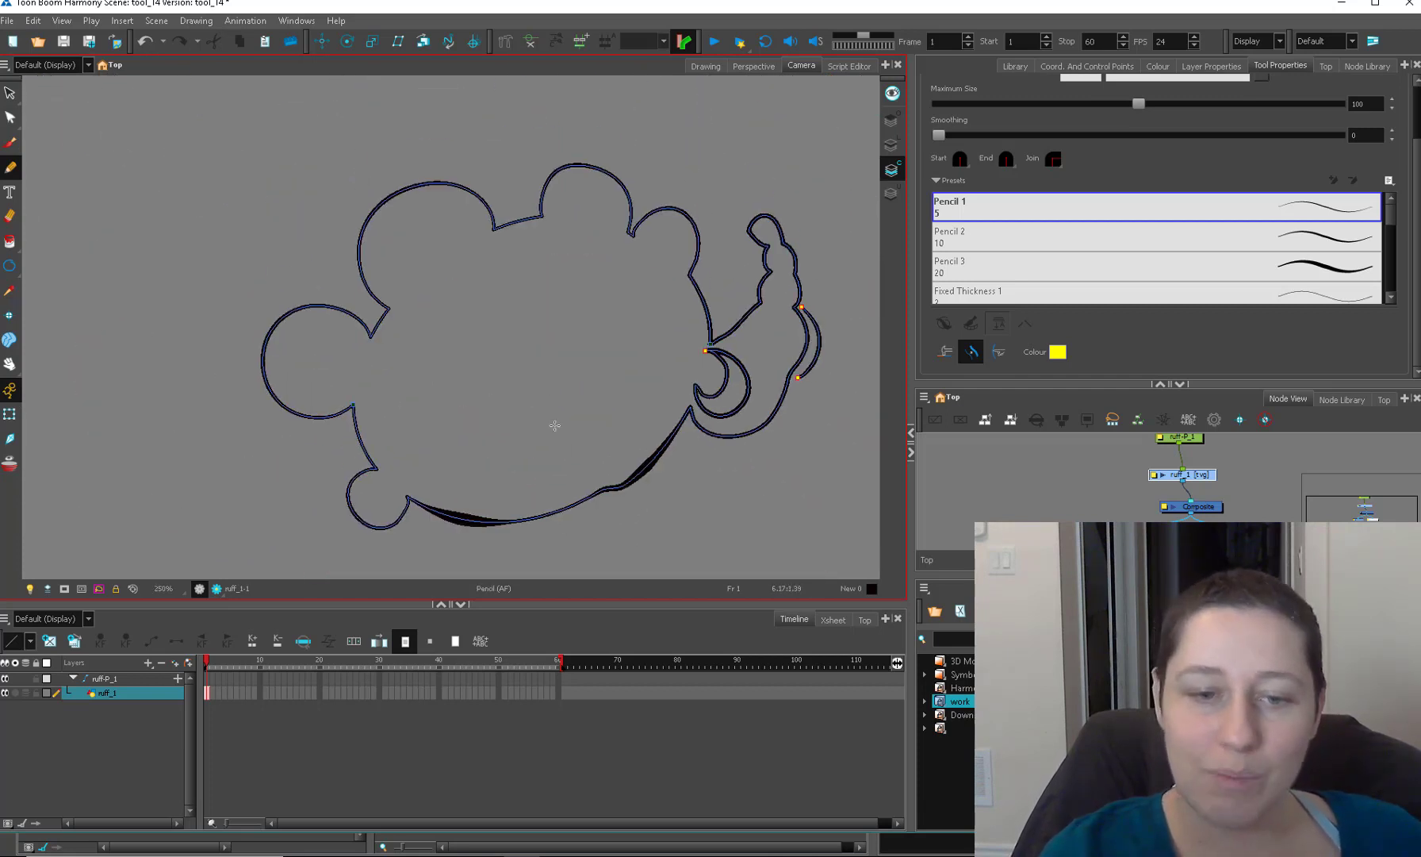
drag(395, 314, 374, 240)
mouse_move(387, 221)
mouse_down()
mouse_move(386, 269)
mouse_move(457, 194)
mouse_move(382, 232)
mouse_move(459, 199)
mouse_move(379, 257)
mouse_move(444, 209)
mouse_up()
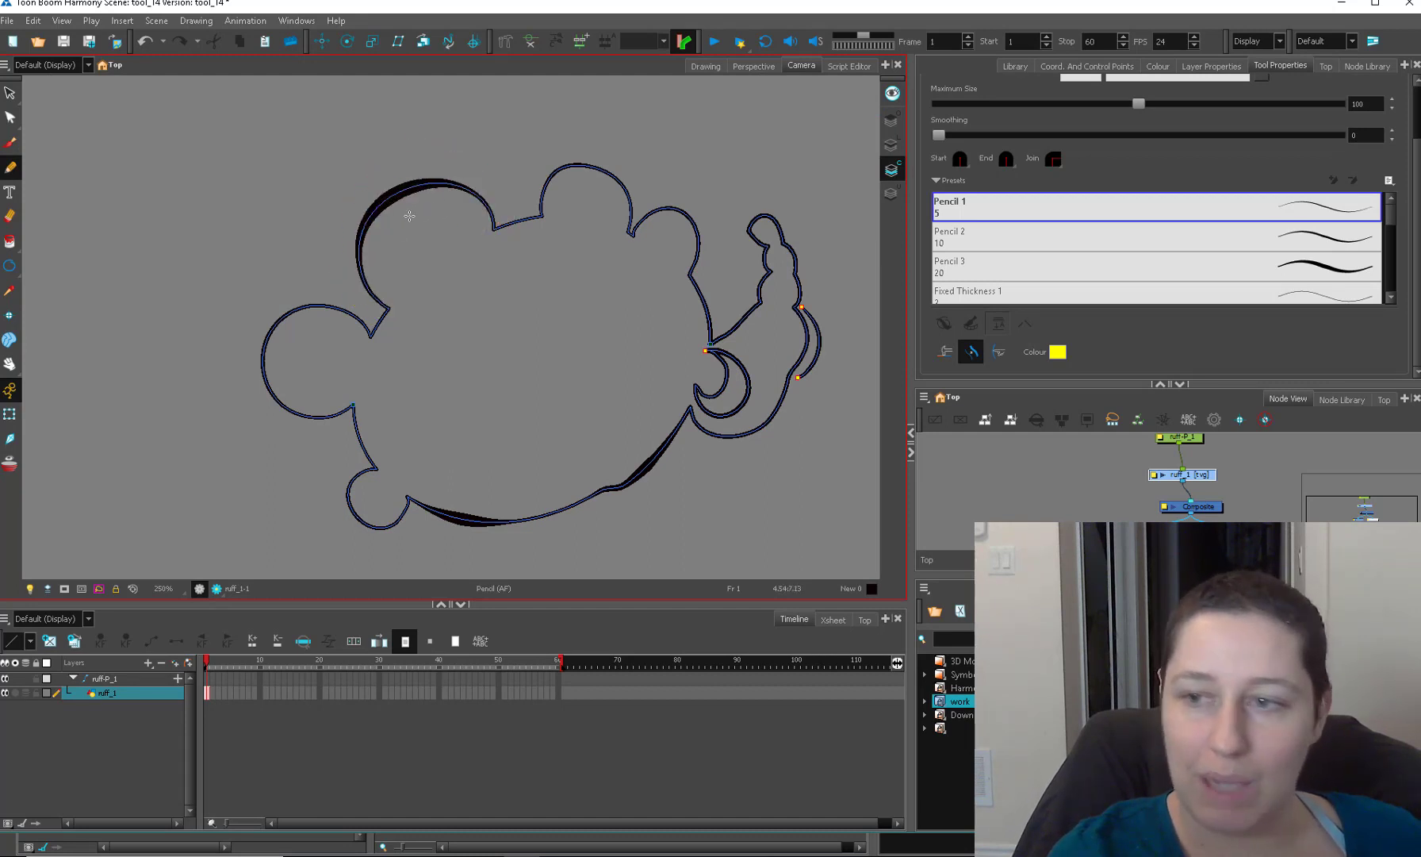
Reduce the maximum size to 23.6 and thicken the outline's right side, right lobe and left bump.
mouse_move(546, 230)
mouse_down()
mouse_move(596, 177)
mouse_move(565, 181)
mouse_move(541, 217)
mouse_up()
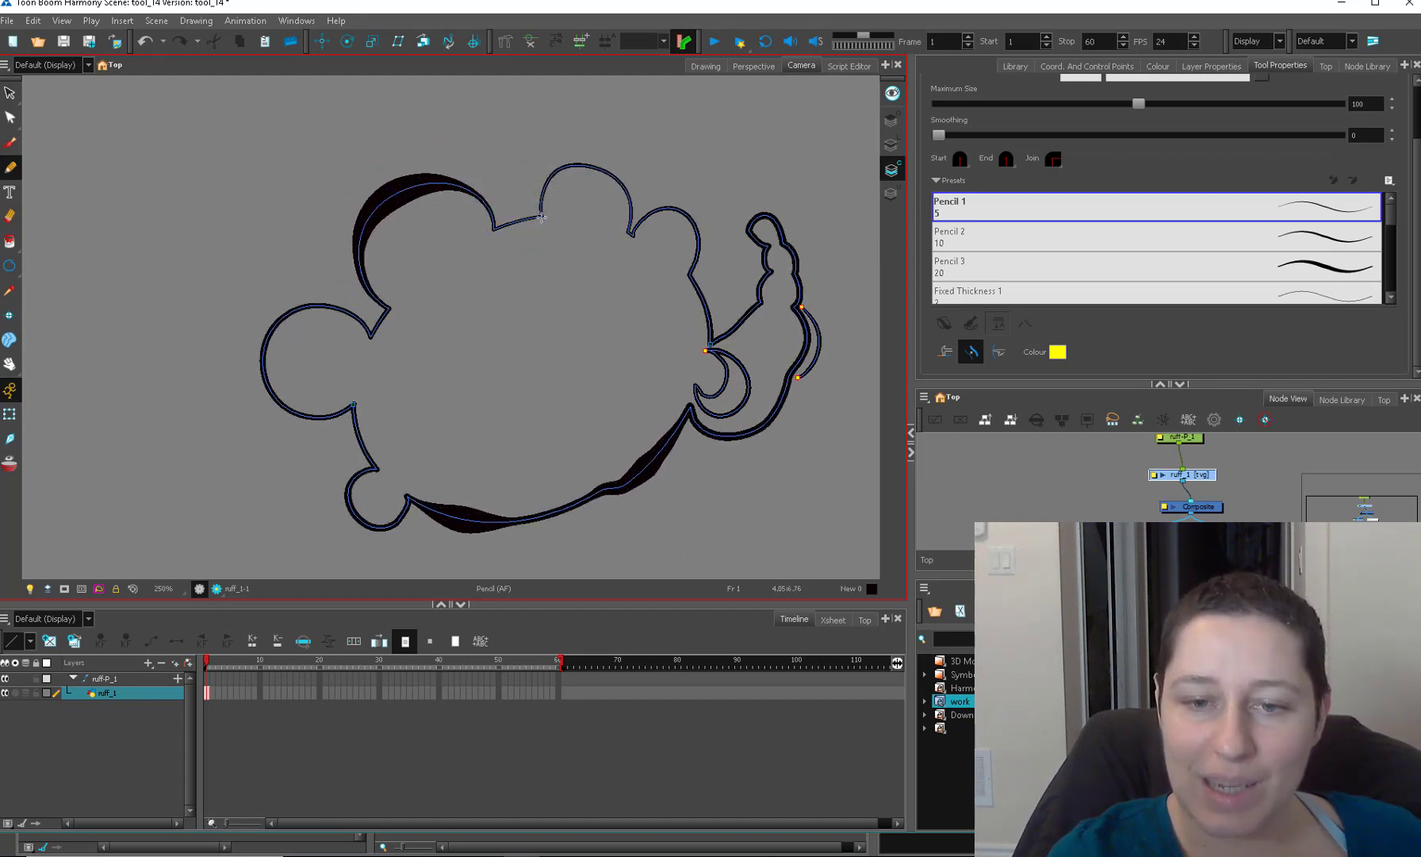
click(544, 216)
drag(784, 244, 793, 386)
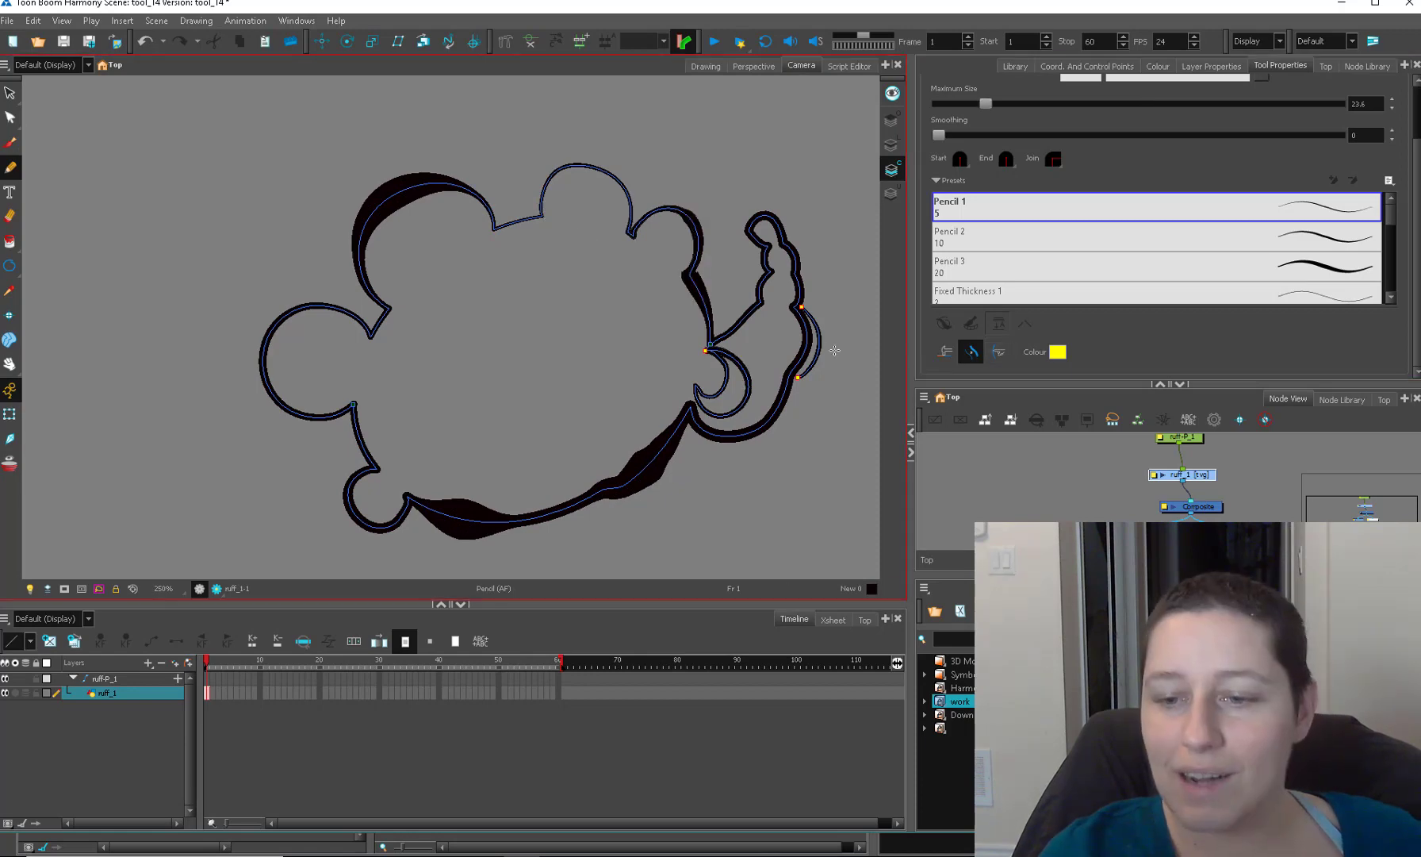
drag(818, 335, 784, 405)
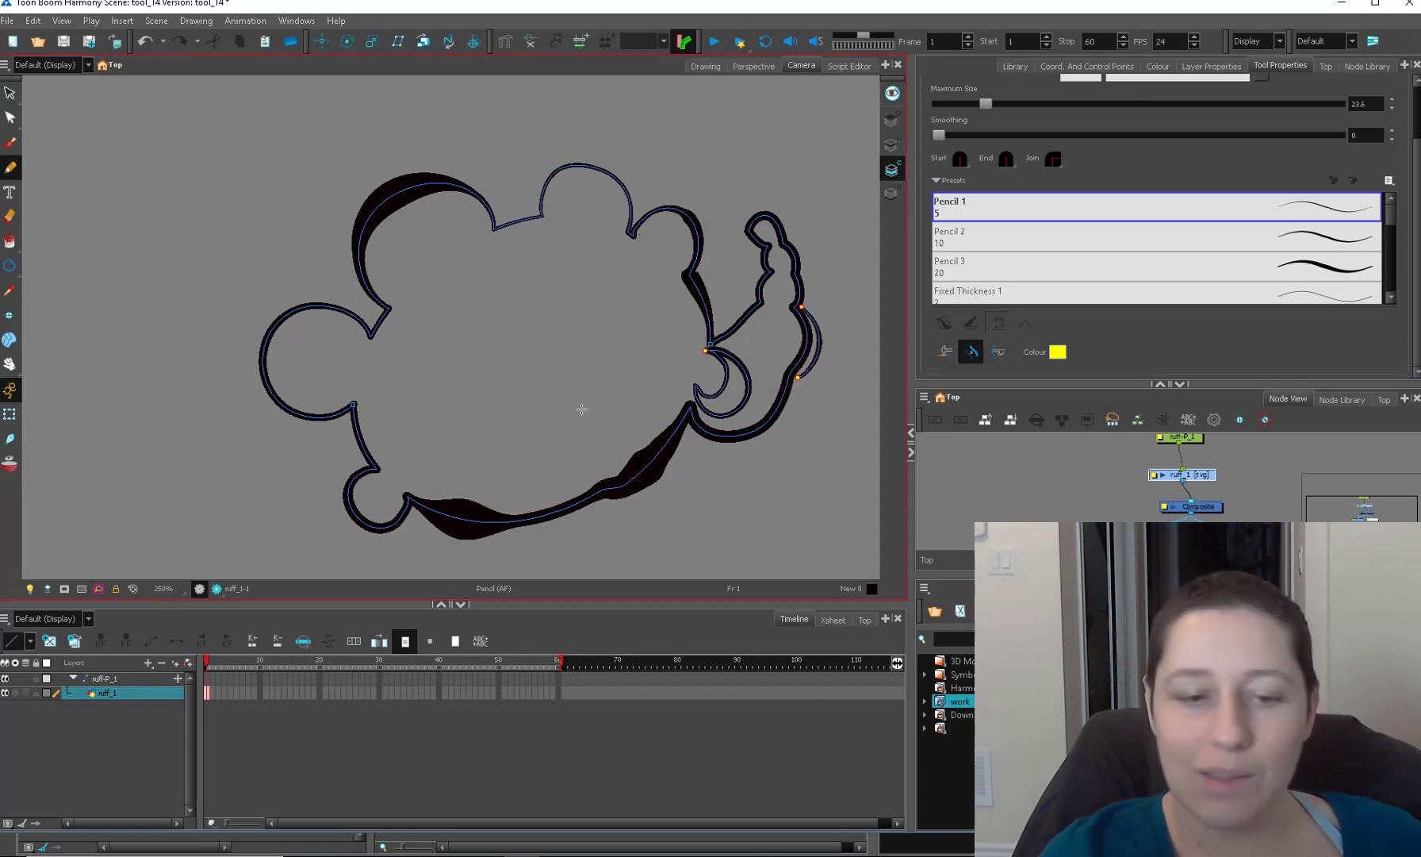
mouse_move(322, 414)
mouse_down()
mouse_move(291, 405)
mouse_move(279, 319)
mouse_move(270, 341)
mouse_move(301, 308)
mouse_move(314, 426)
mouse_up()
Select the outline with the Pencil Editor to examine its thickness points, and return to the Pencil tool's thickness mode option.
key(shift+F10)
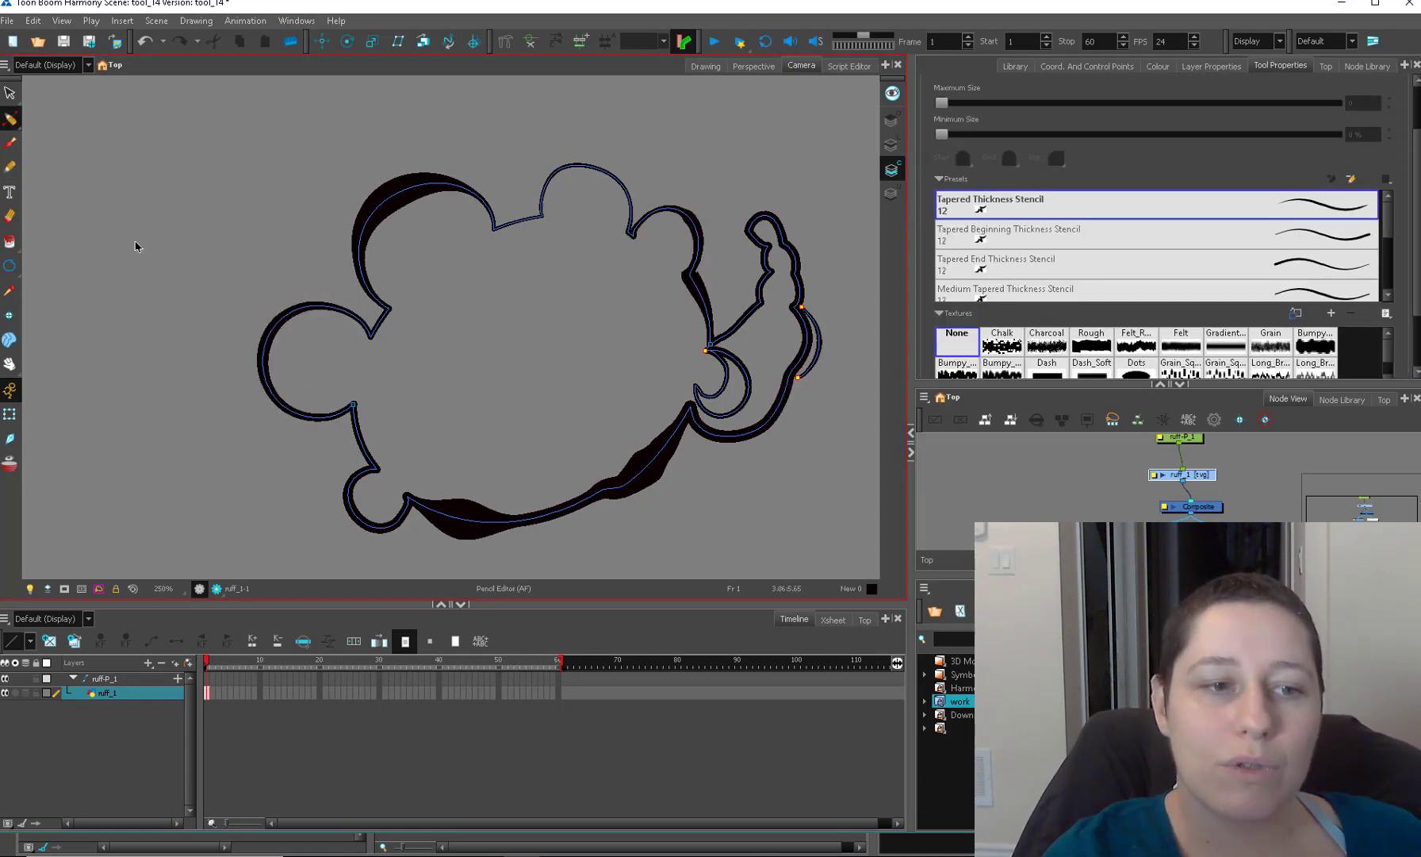
click(277, 336)
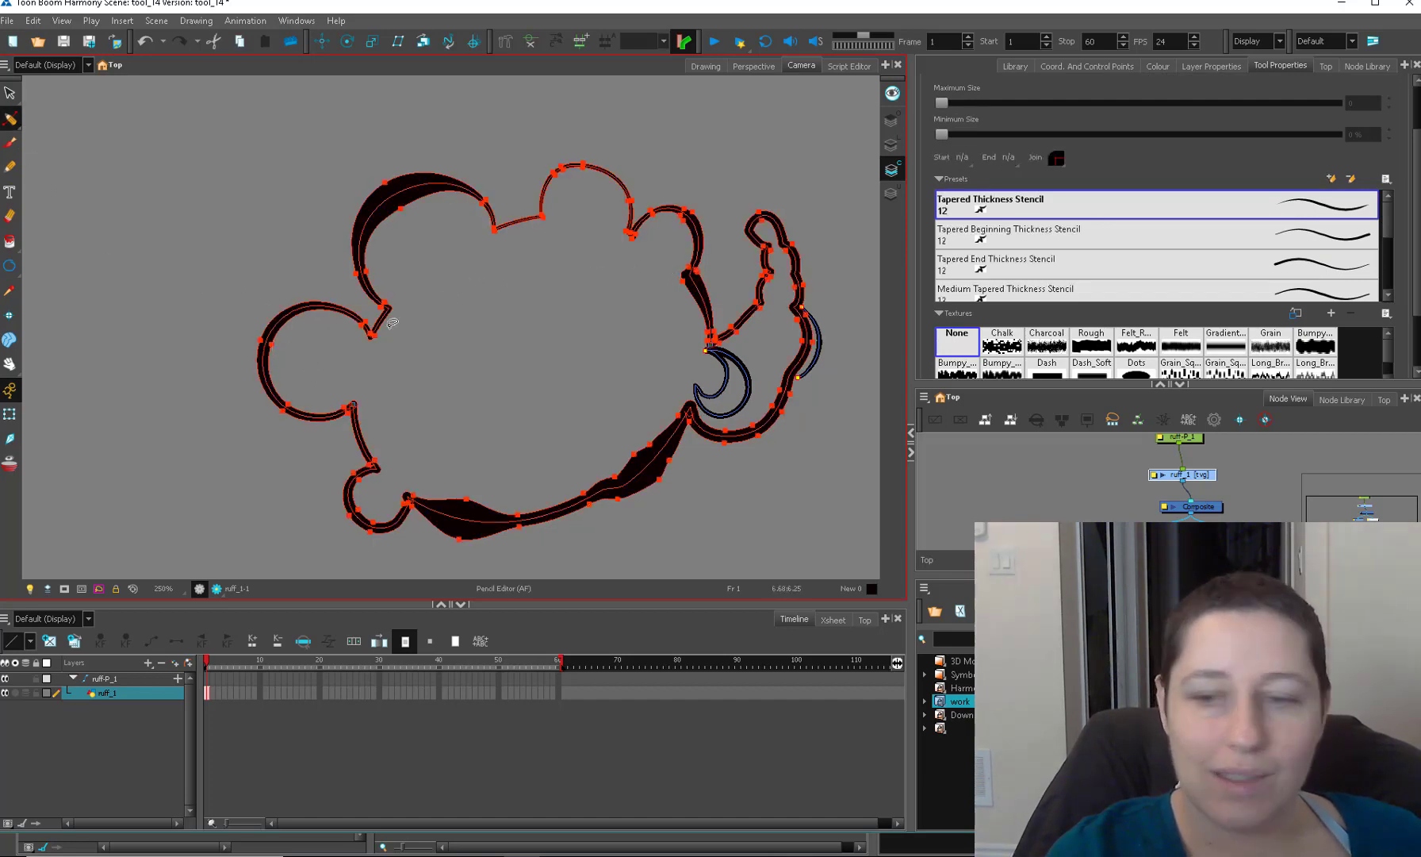
key(alt+/)
drag(1416, 272, 1416, 353)
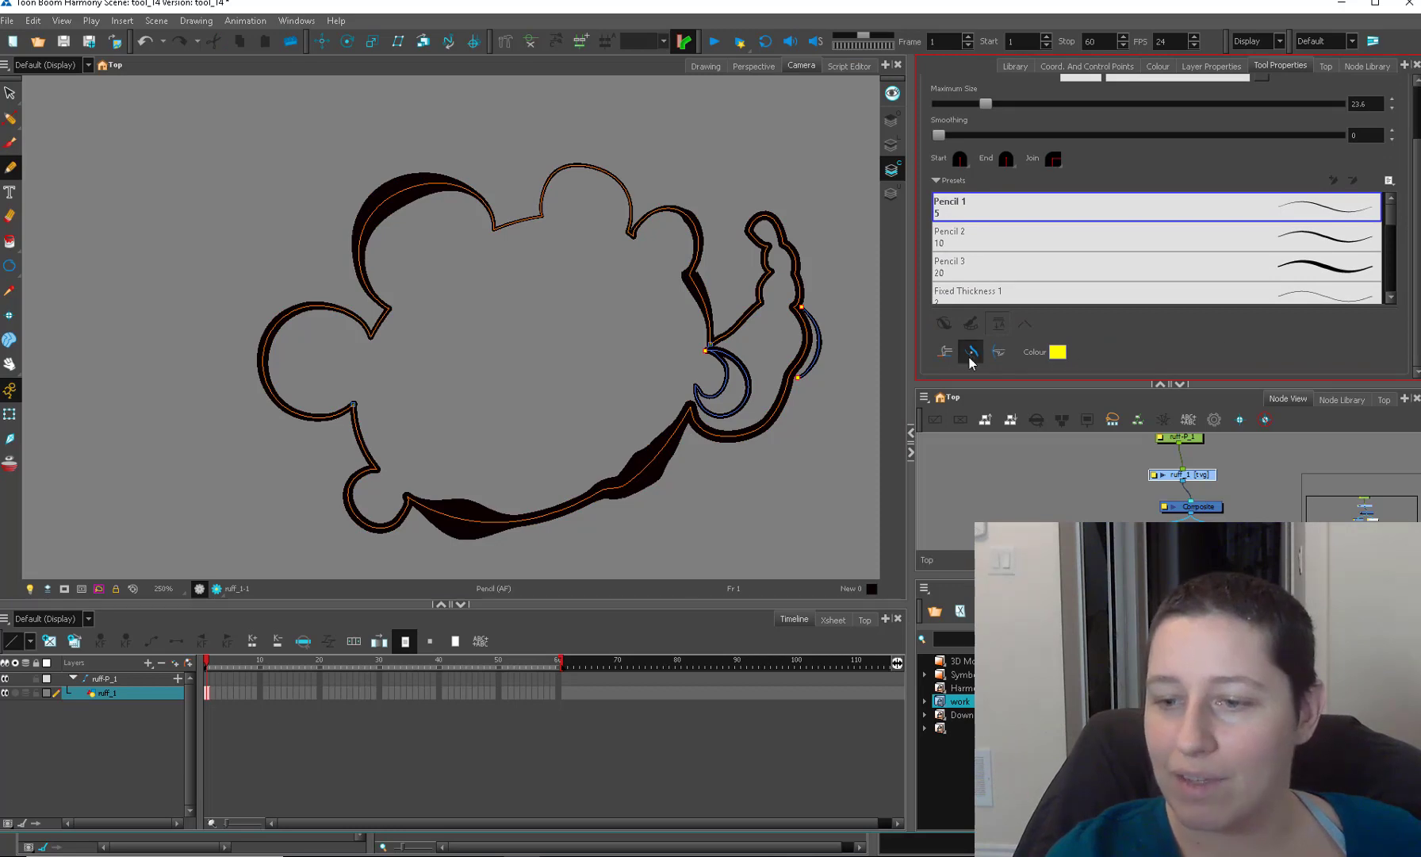
Turn on Line Pushing Mode and try pushing the upper-left bump's contour with highlight strokes, undoing the first stroke.
click(996, 352)
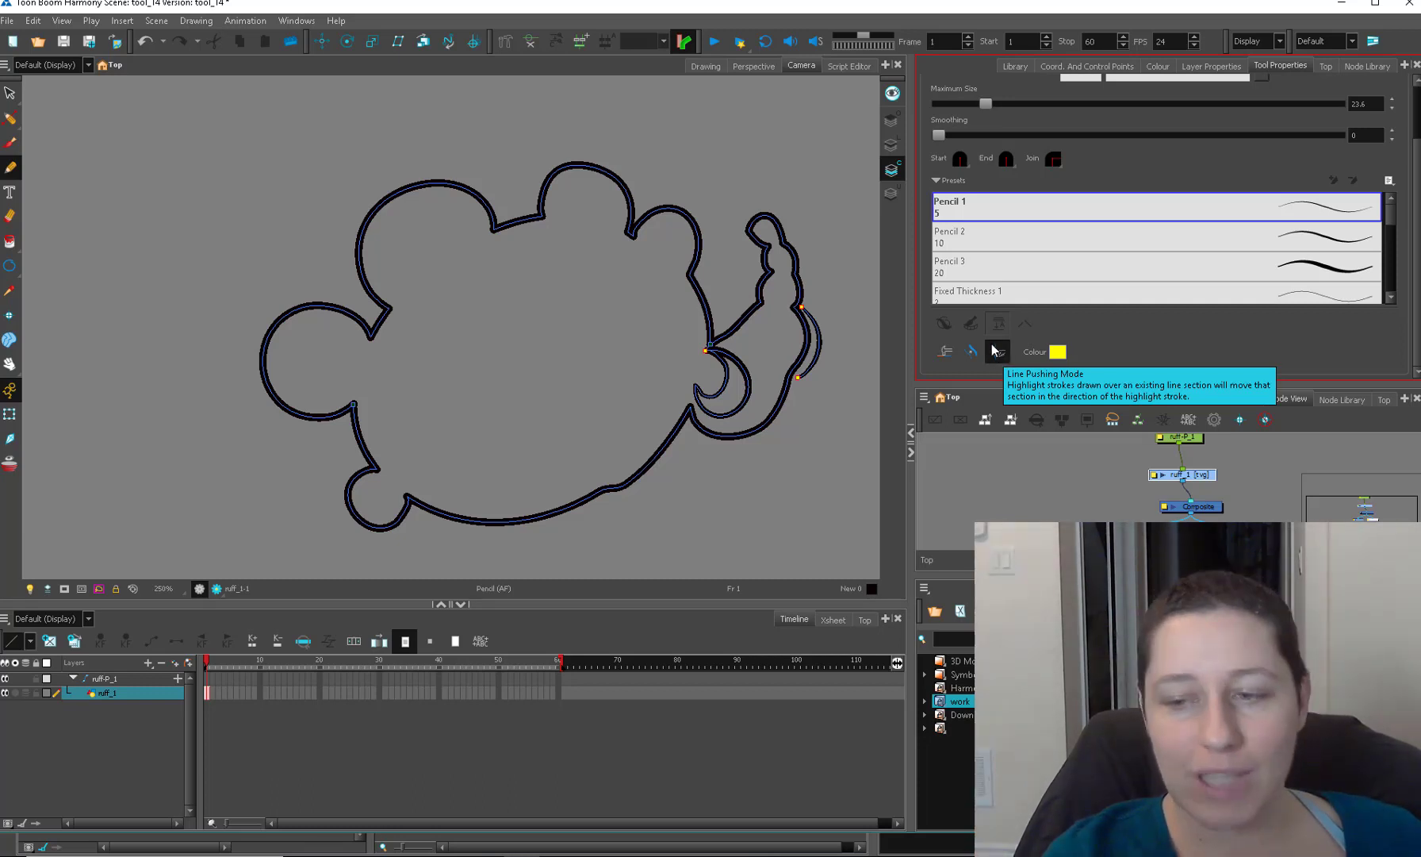
mouse_move(498, 222)
mouse_down()
mouse_move(480, 195)
mouse_move(418, 176)
mouse_move(362, 226)
mouse_move(376, 298)
mouse_move(381, 269)
mouse_up()
key(ctrl+z)
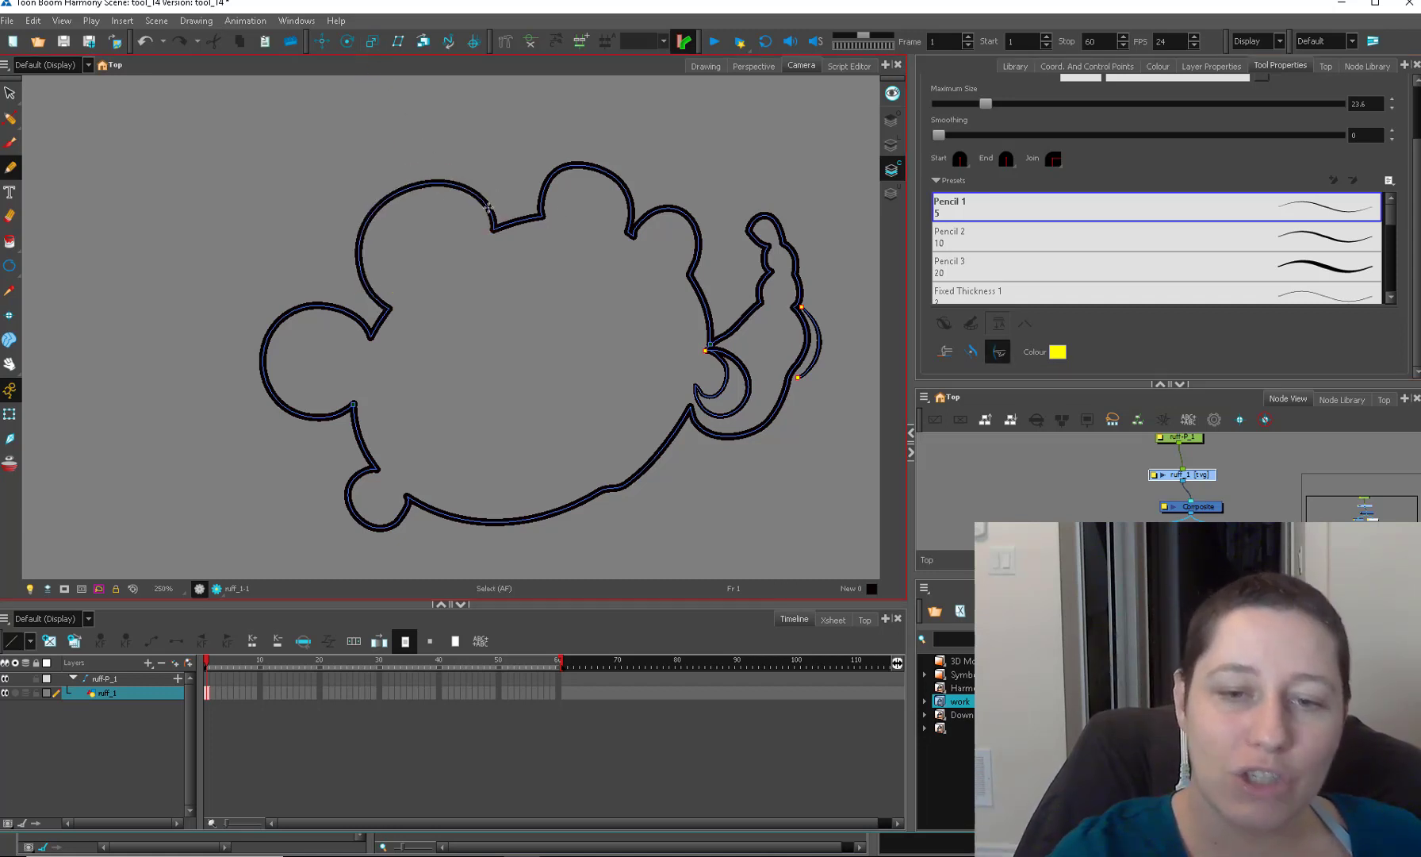
mouse_move(493, 218)
mouse_down()
mouse_move(417, 184)
mouse_move(395, 93)
mouse_up()
drag(424, 181, 464, 74)
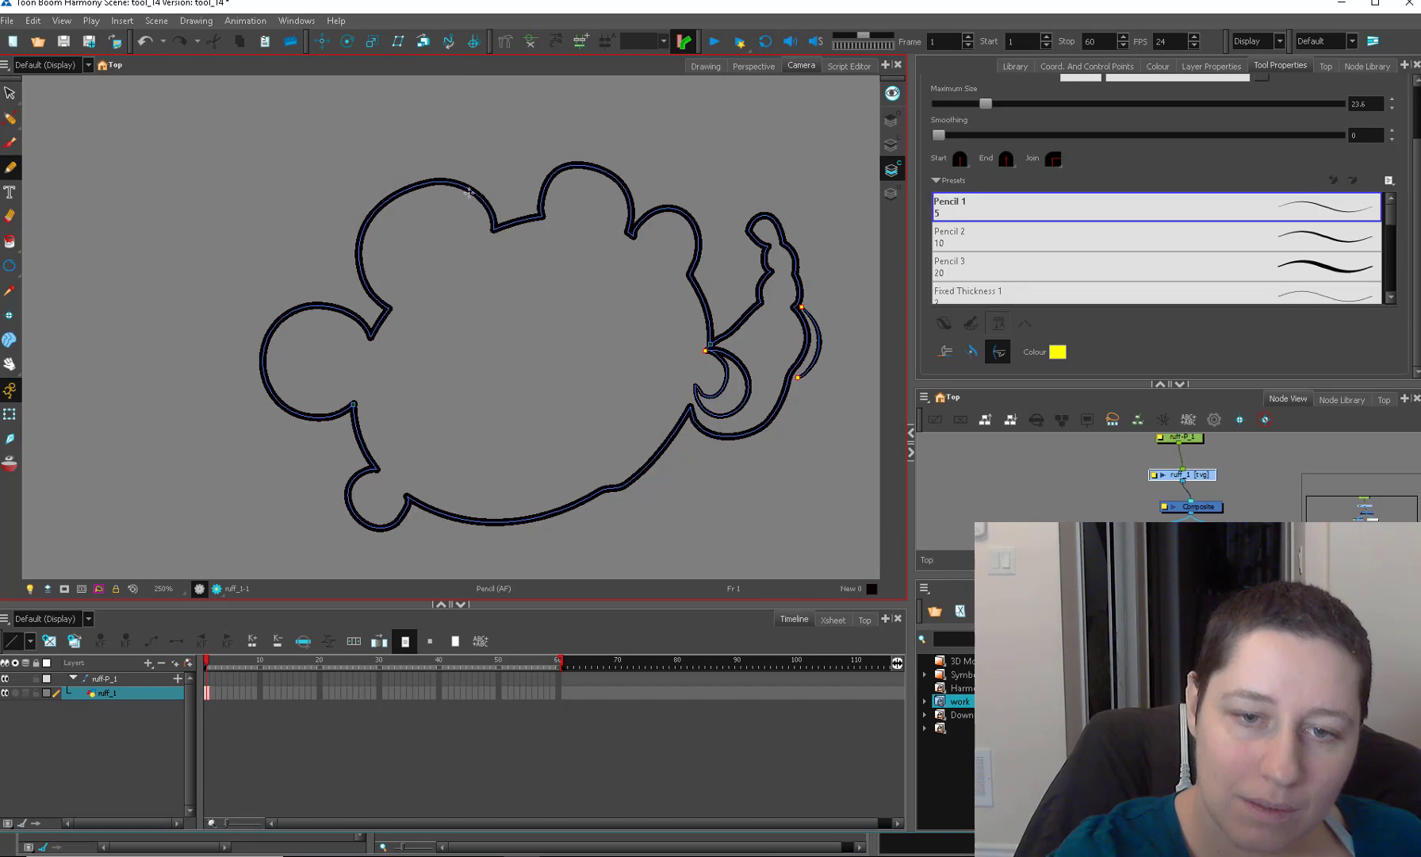
drag(471, 194, 423, 173)
Push the upper-left bump's top and right contour up and down with long highlight strokes.
key(2)
key(2)
key(space)
drag(503, 203, 507, 365)
key(2)
key(2)
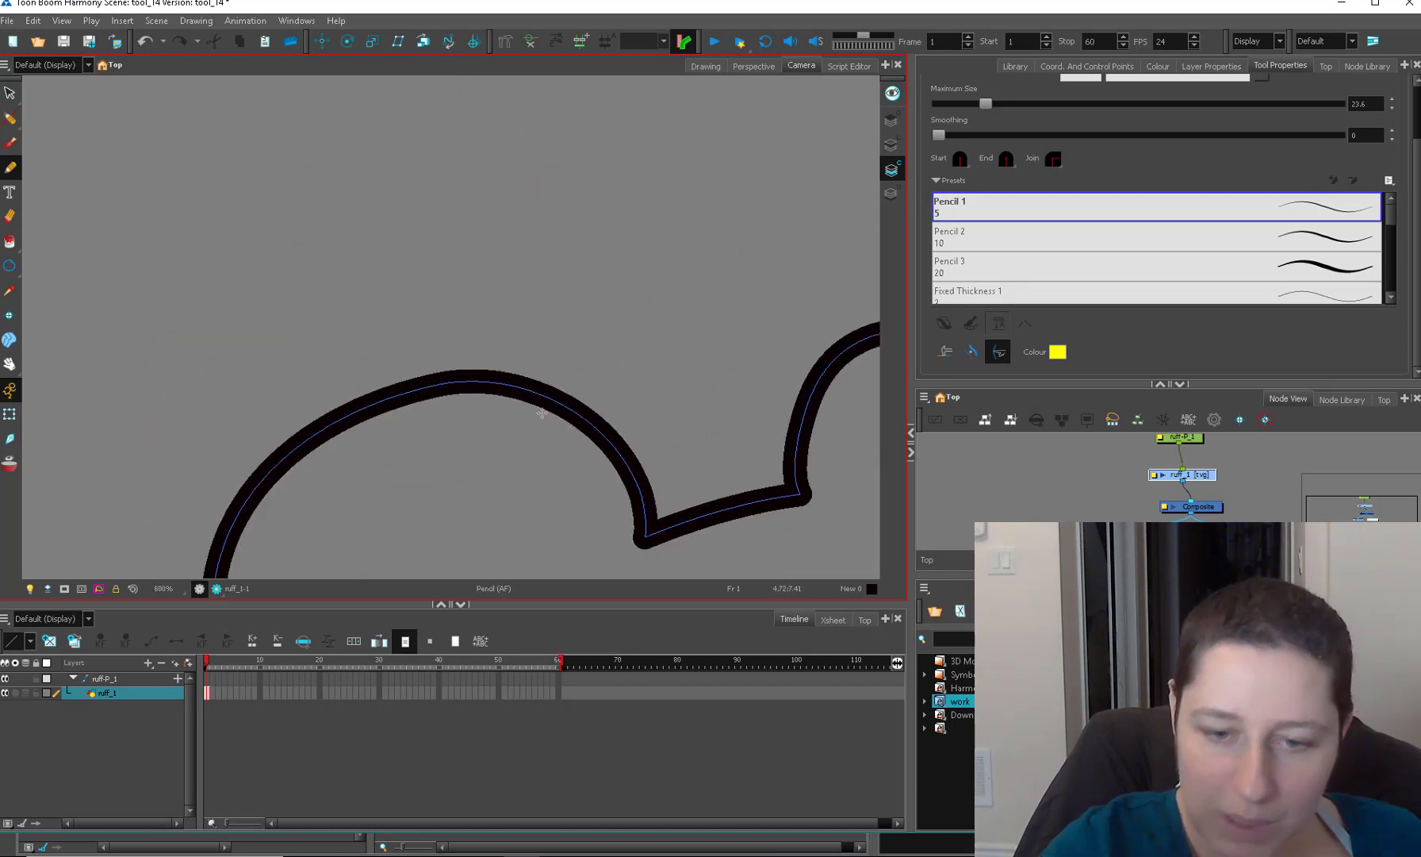
mouse_move(572, 425)
mouse_down()
mouse_move(450, 405)
mouse_move(452, 140)
mouse_move(456, 403)
mouse_move(464, 153)
mouse_move(433, 238)
mouse_move(438, 123)
mouse_up()
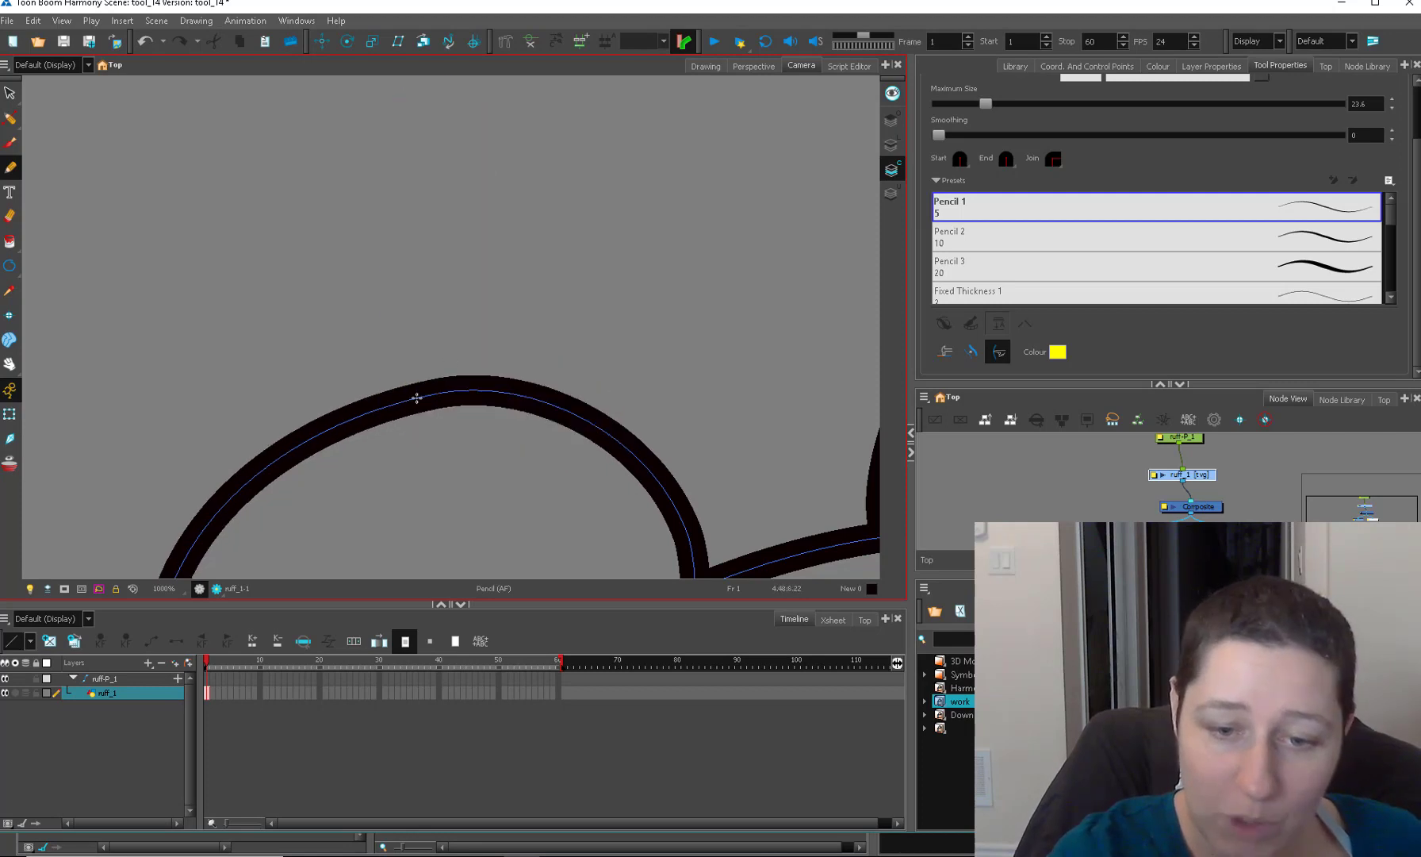
mouse_move(419, 399)
mouse_down()
mouse_move(533, 402)
mouse_move(531, 539)
mouse_move(554, 396)
mouse_move(522, 575)
mouse_up()
drag(503, 169, 524, 432)
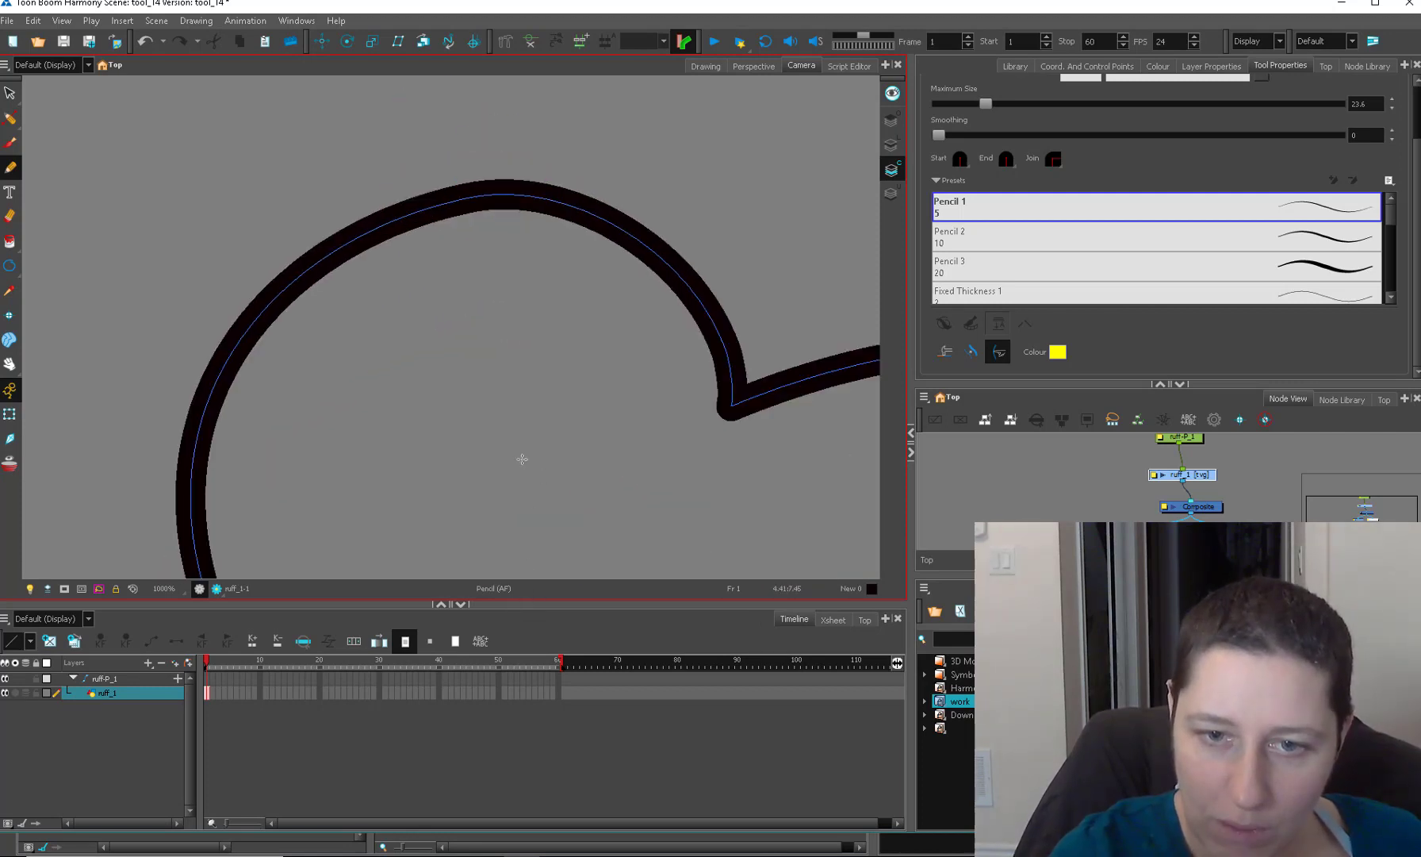
mouse_move(503, 209)
mouse_down()
mouse_move(514, 457)
mouse_move(497, 437)
mouse_up()
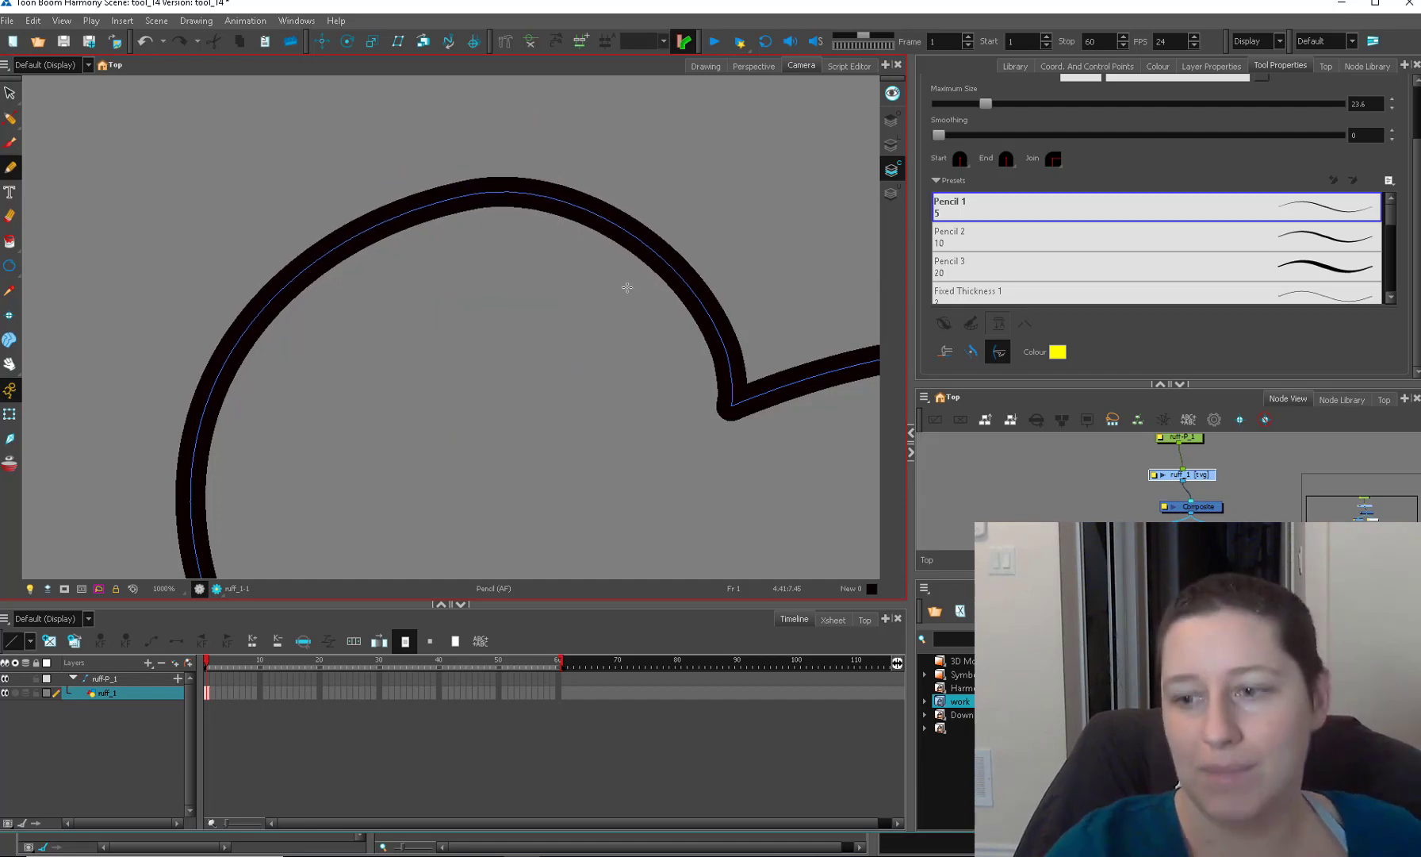
mouse_move(639, 254)
mouse_down()
mouse_move(619, 229)
mouse_move(349, 197)
mouse_up()
Push the outline's bottom edge sideways toward its lower-right part with highlight strokes.
key(1)
key(1)
key(1)
key(1)
key(1)
key(space)
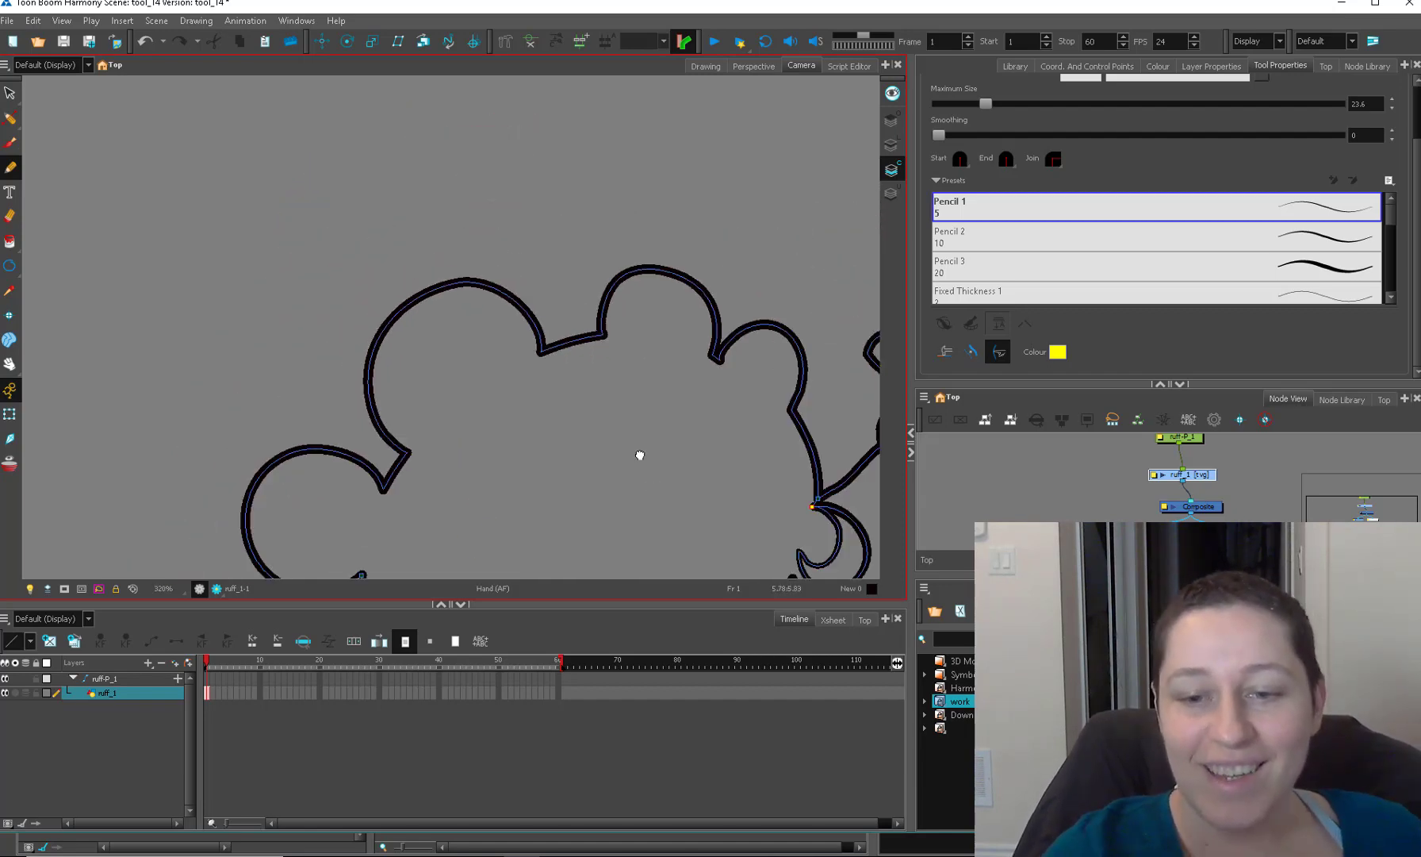
drag(640, 455, 631, 168)
mouse_move(432, 403)
mouse_down()
mouse_move(539, 422)
mouse_move(626, 406)
mouse_move(509, 426)
mouse_move(473, 421)
mouse_move(601, 408)
mouse_move(642, 389)
mouse_up()
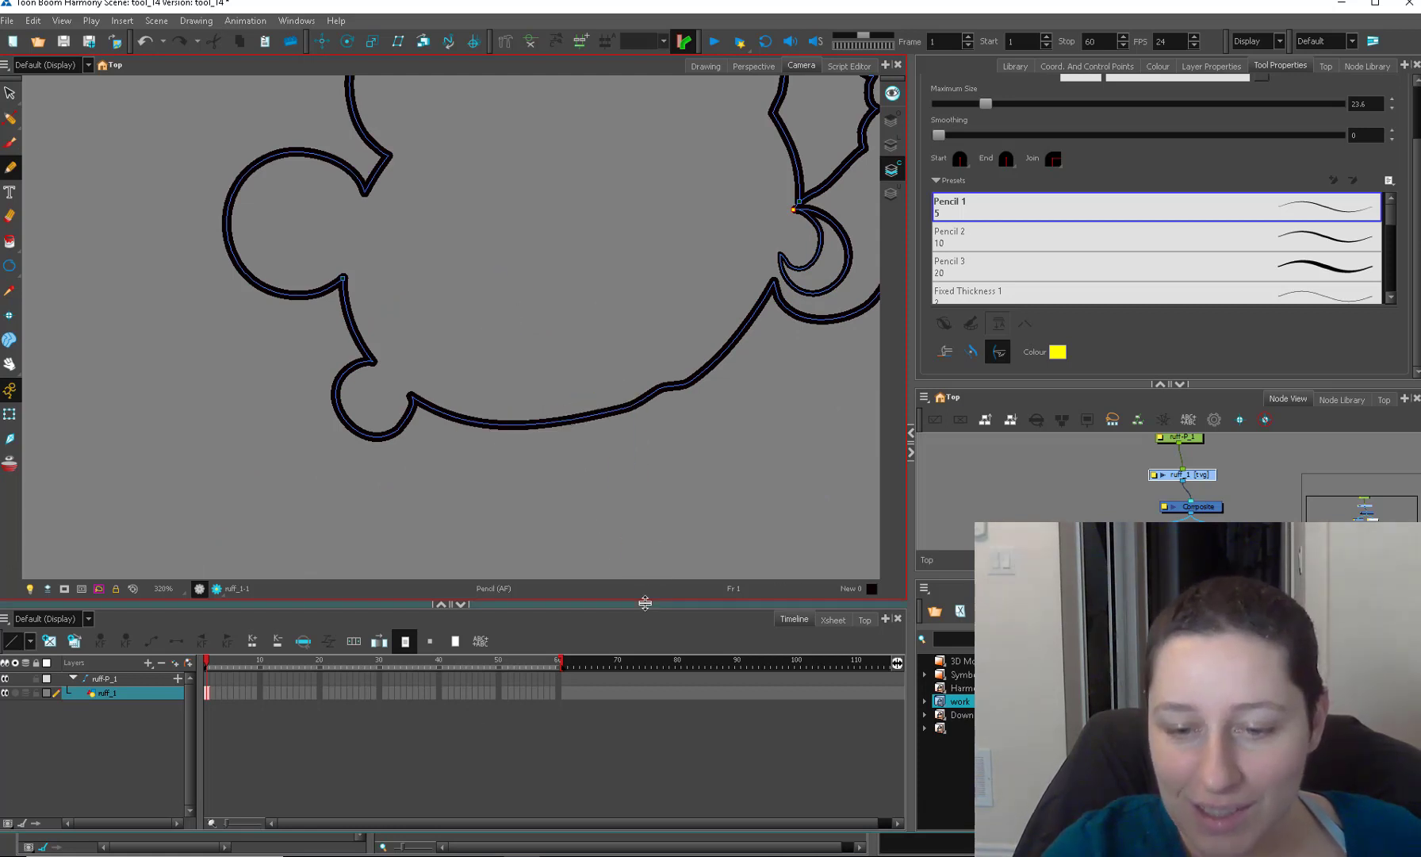
drag(488, 416, 635, 399)
drag(498, 417, 627, 428)
Open the highlight stroke colour selection and cancel it without choosing another colour.
key(alt+q)
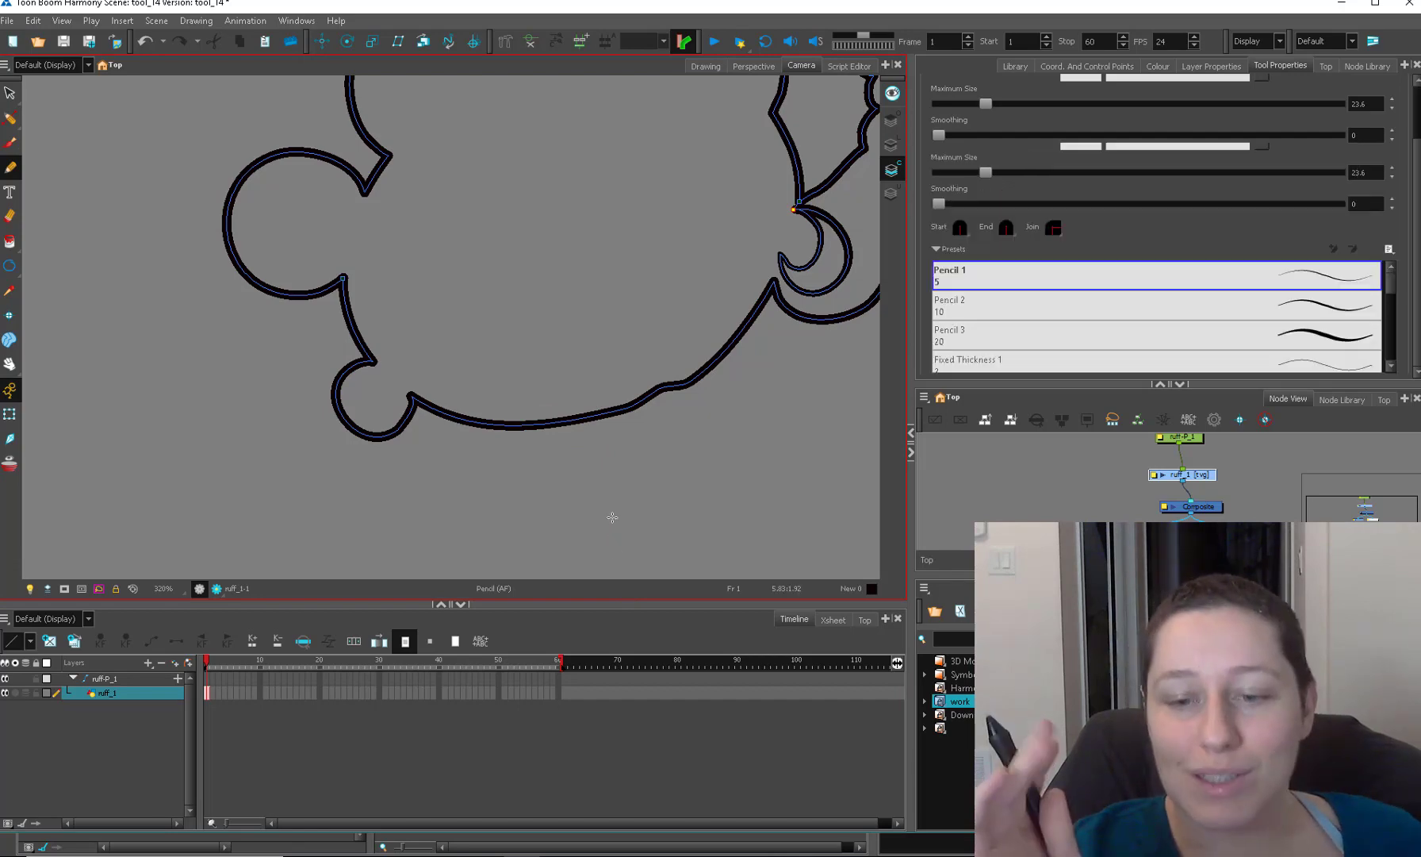
drag(613, 517, 593, 498)
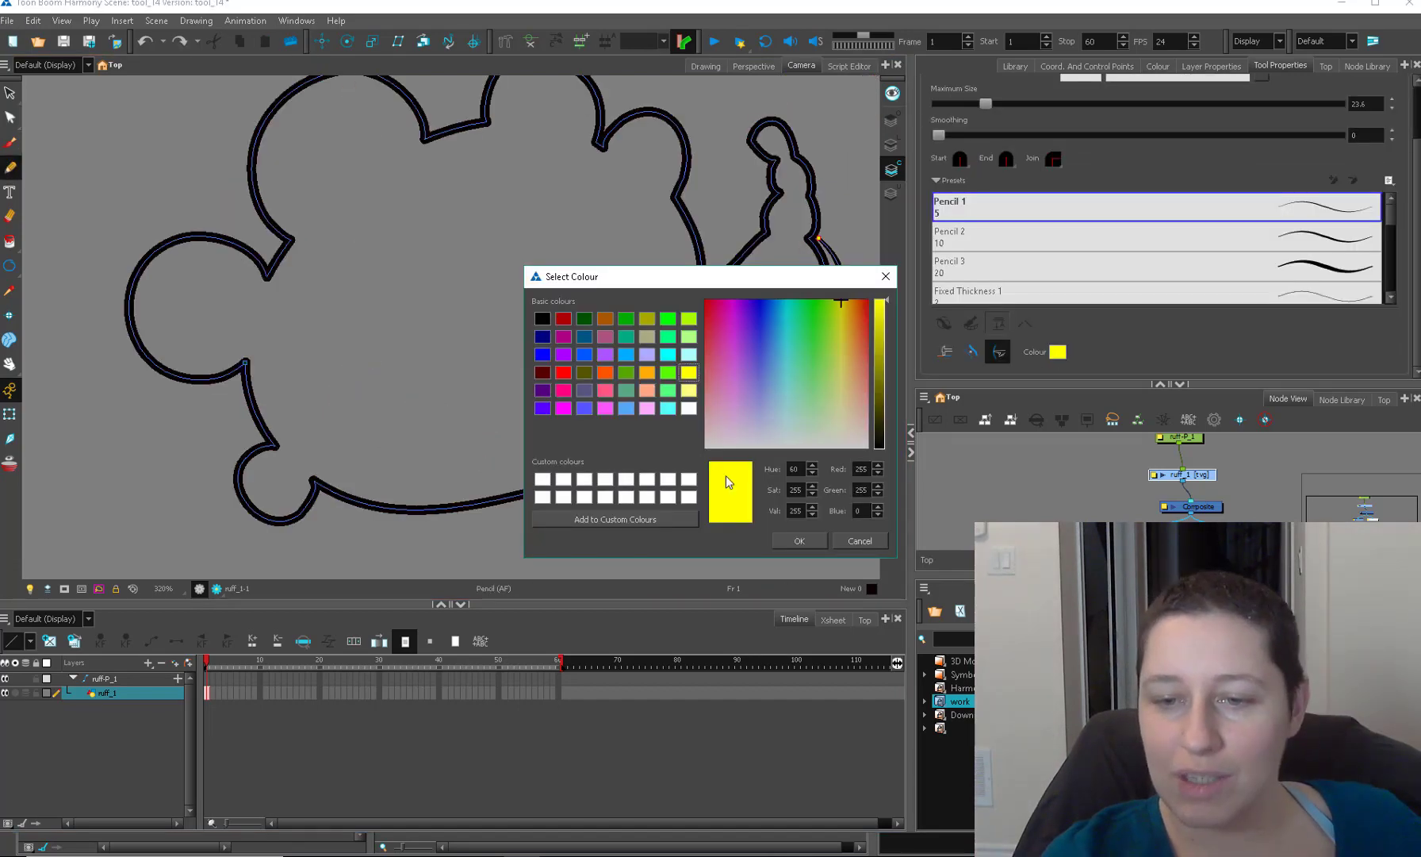
click(874, 542)
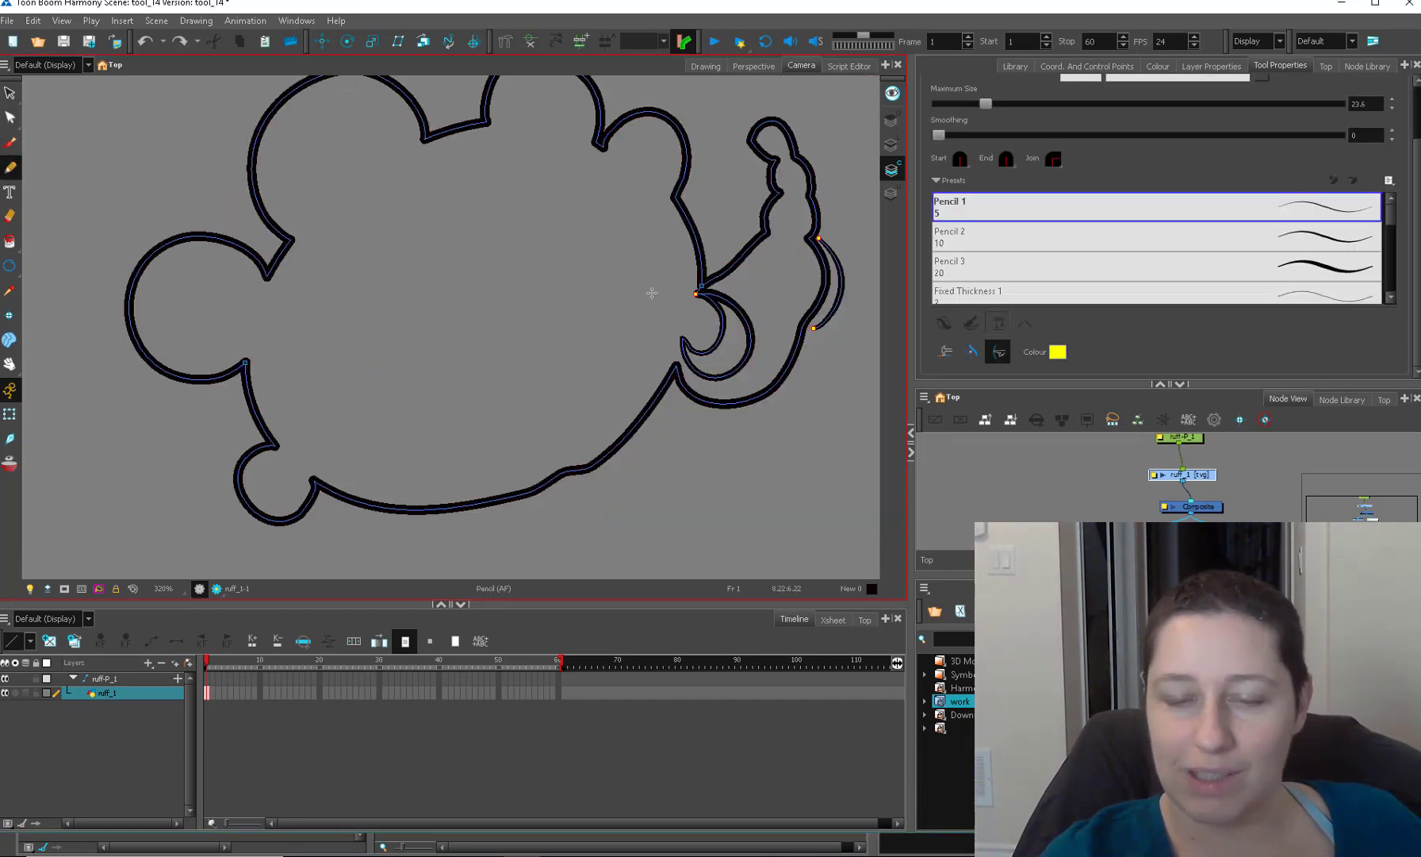
mouse_move(600, 322)
mouse_down()
mouse_move(587, 376)
mouse_move(625, 330)
mouse_up()
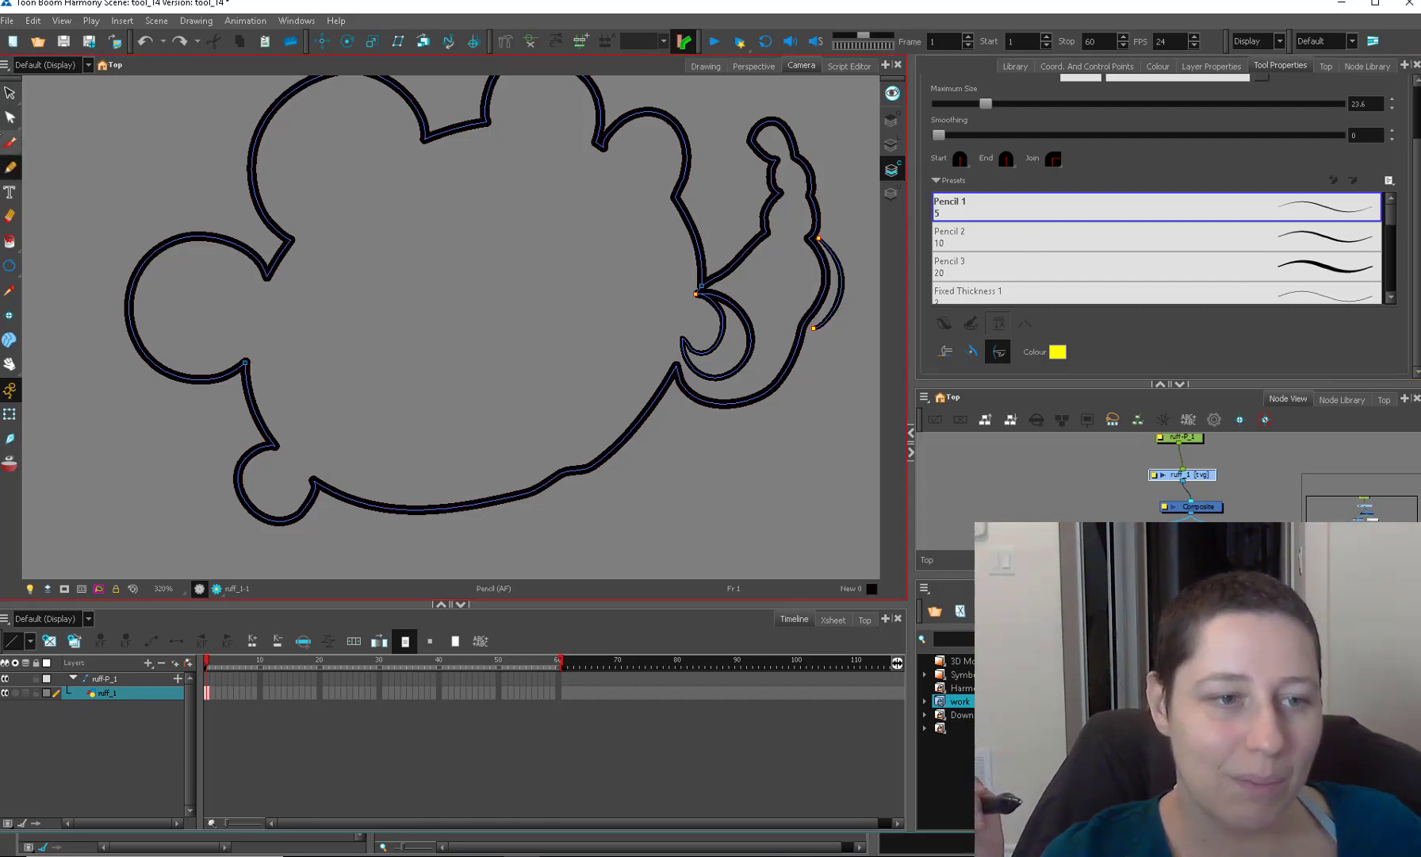
Show the outline's points with the Smooth Editor, and replace the drawing with a freehand wavy pencil stroke.
drag(10, 119, 82, 150)
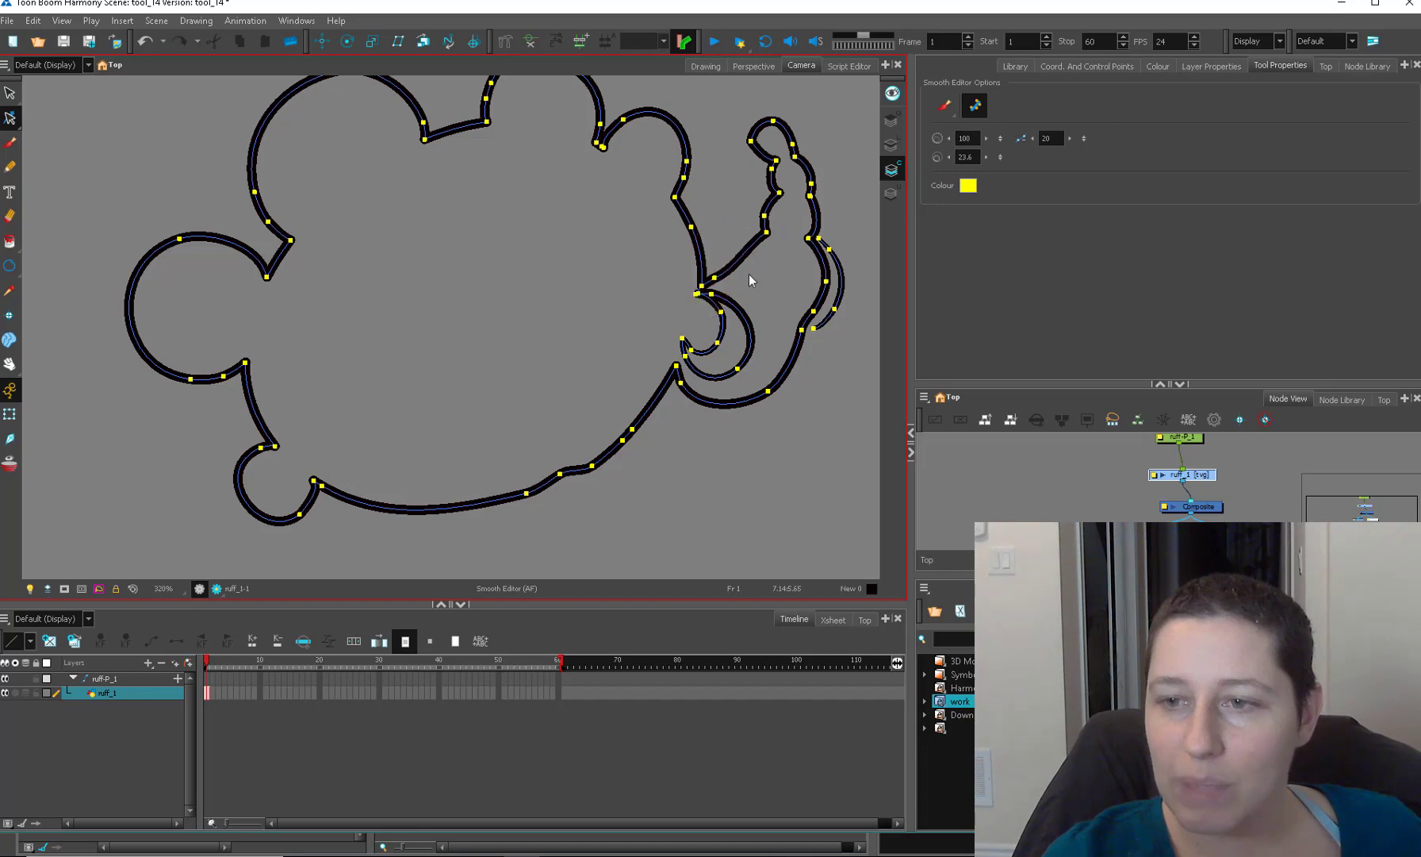
mouse_move(324, 324)
mouse_down()
mouse_move(397, 228)
mouse_move(483, 308)
mouse_move(774, 357)
mouse_up()
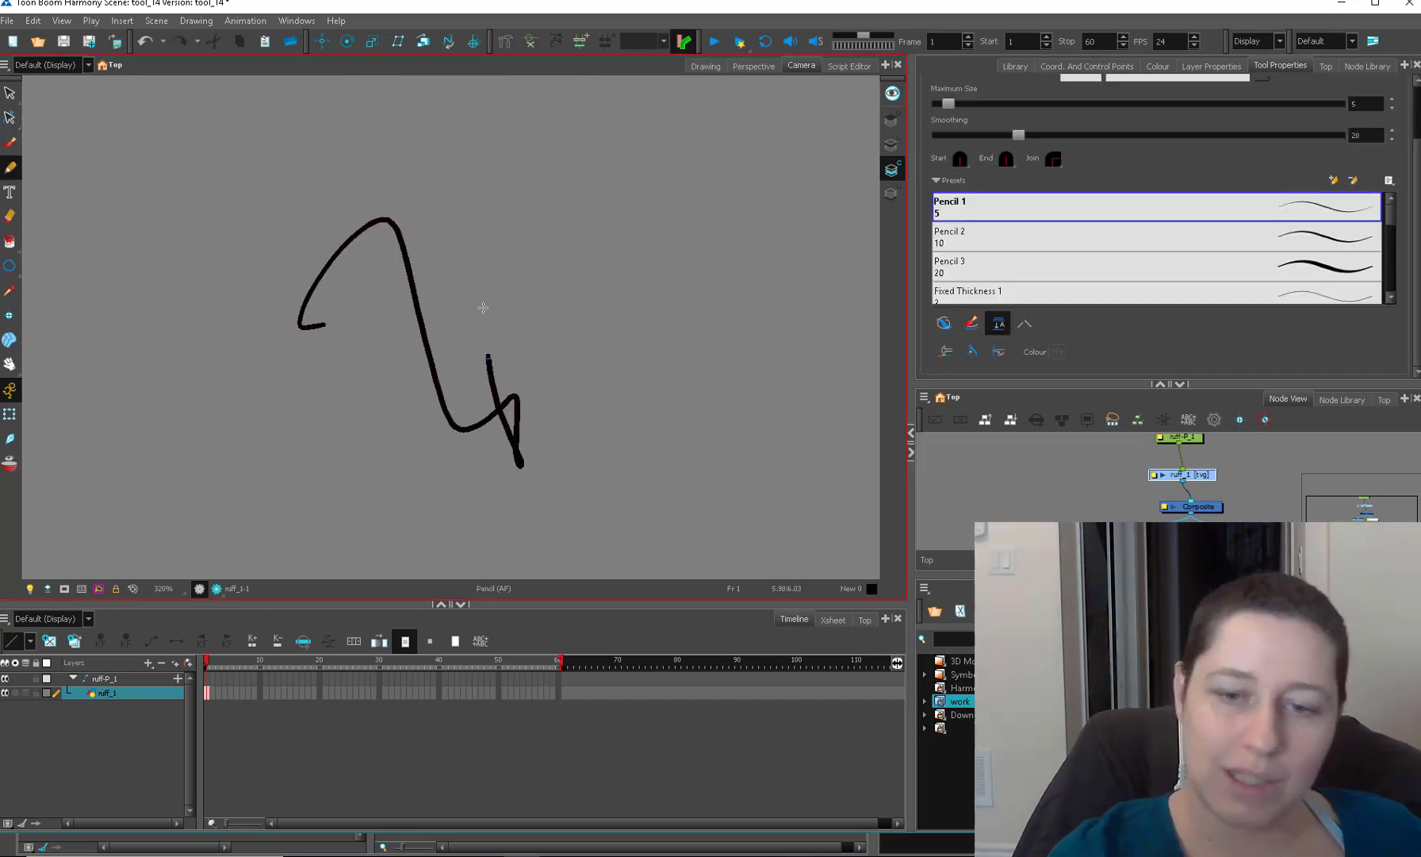
Smooth the sharp turns in the middle of the wavy stroke using the Smooth Editor.
click(9, 117)
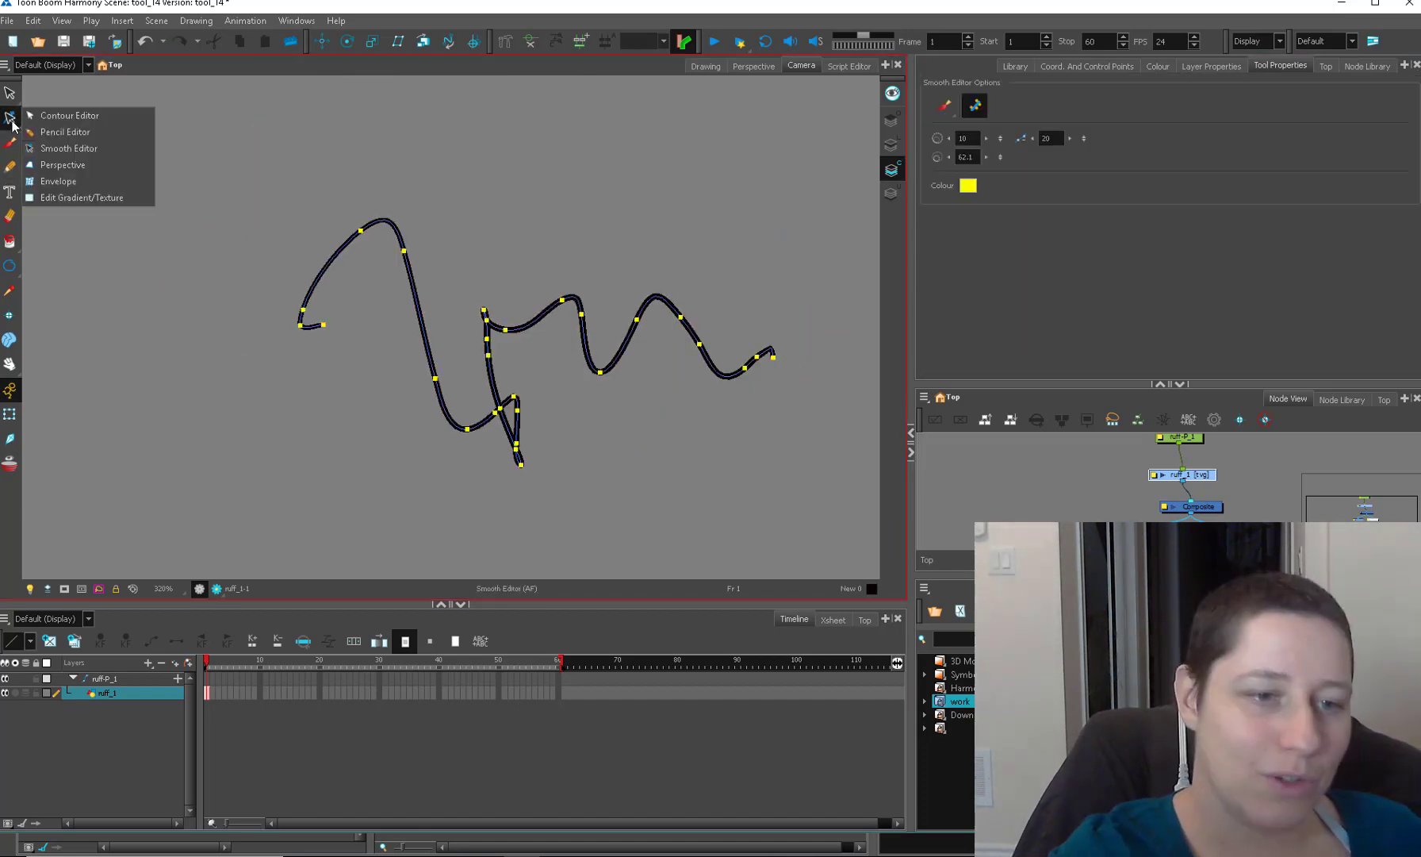
click(102, 148)
drag(489, 299, 494, 390)
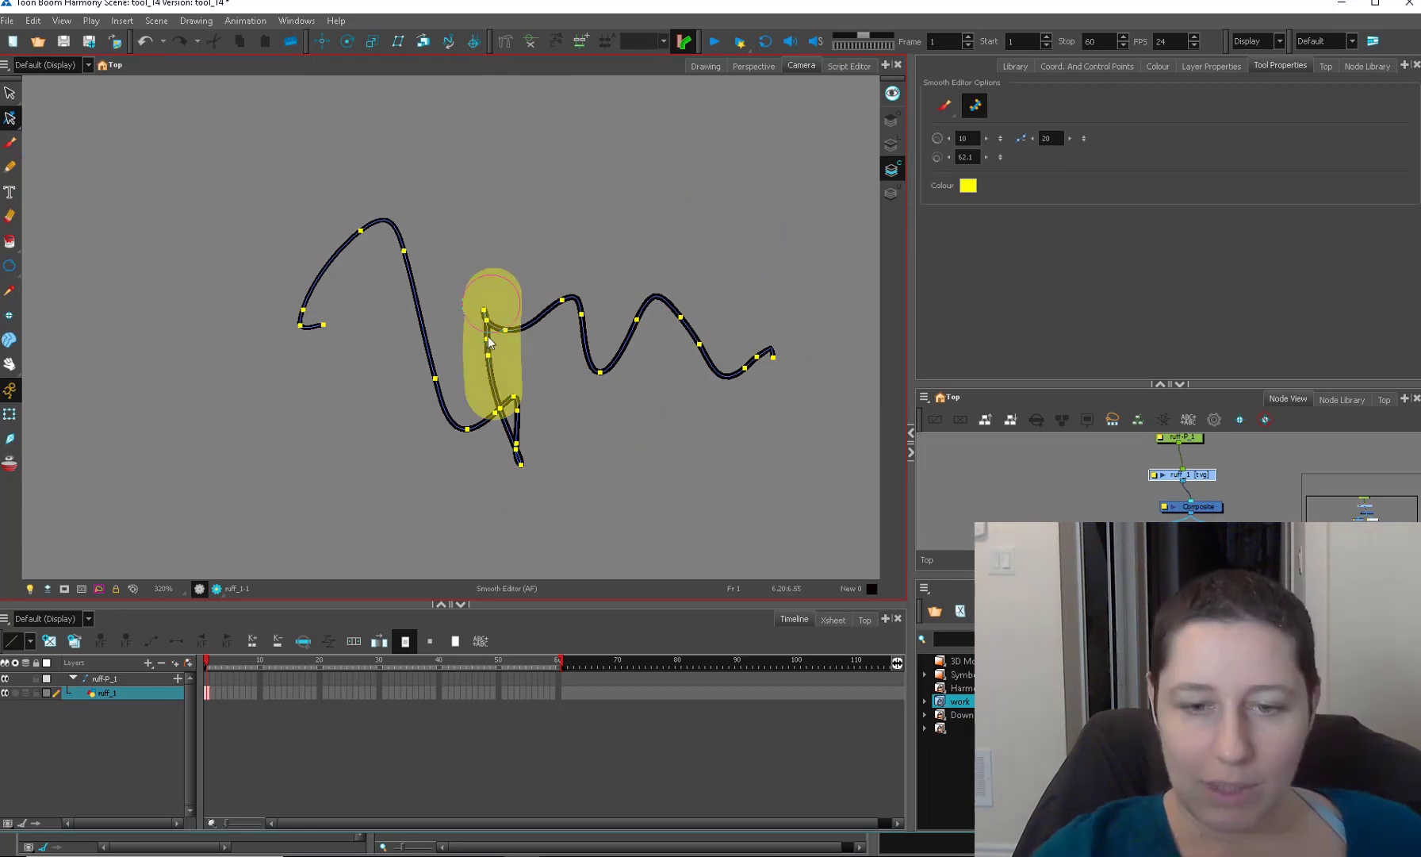
drag(498, 337, 514, 402)
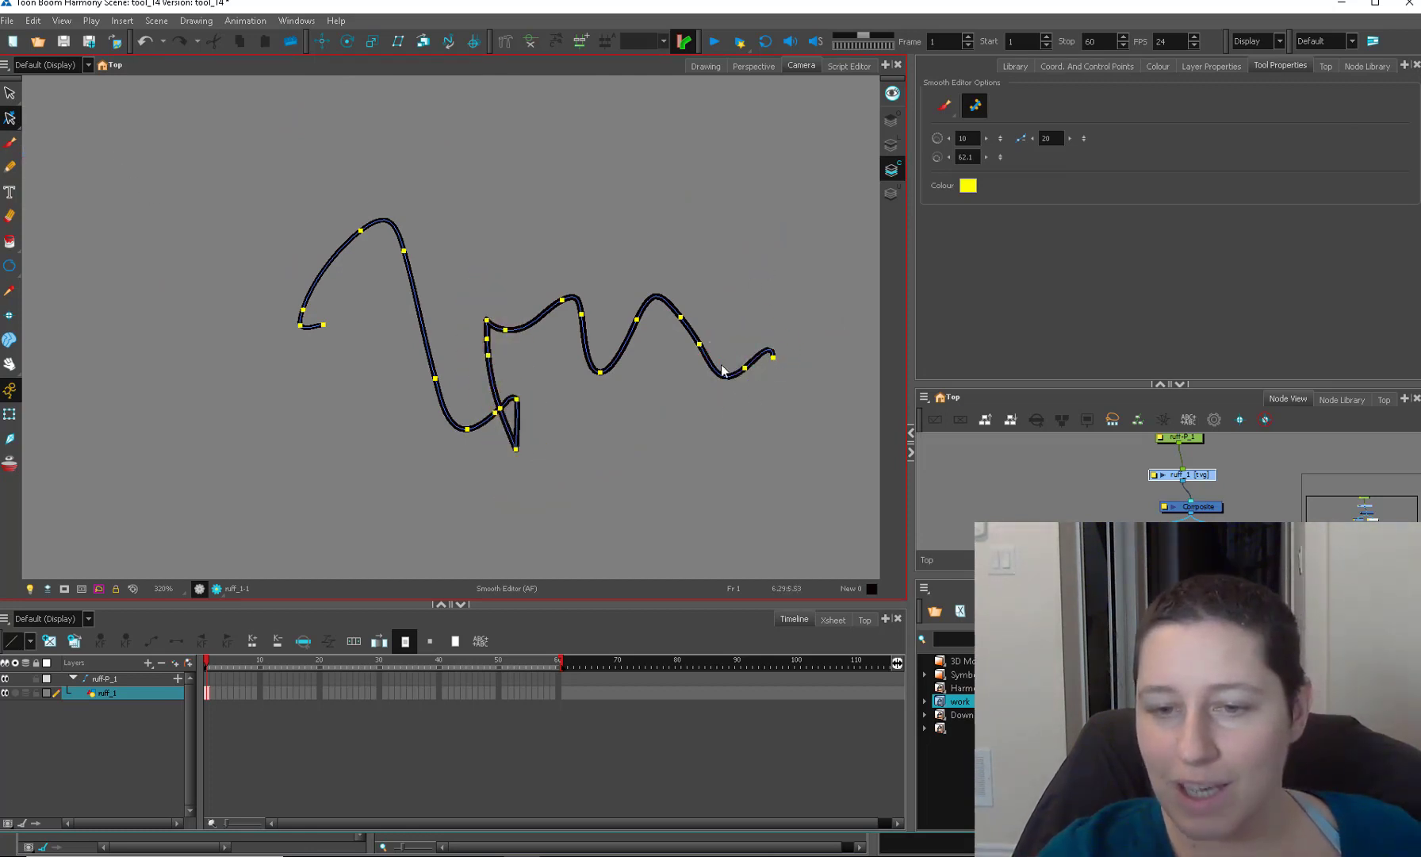
mouse_move(722, 370)
mouse_down()
mouse_move(683, 316)
mouse_move(620, 352)
mouse_move(515, 326)
mouse_move(482, 435)
mouse_up()
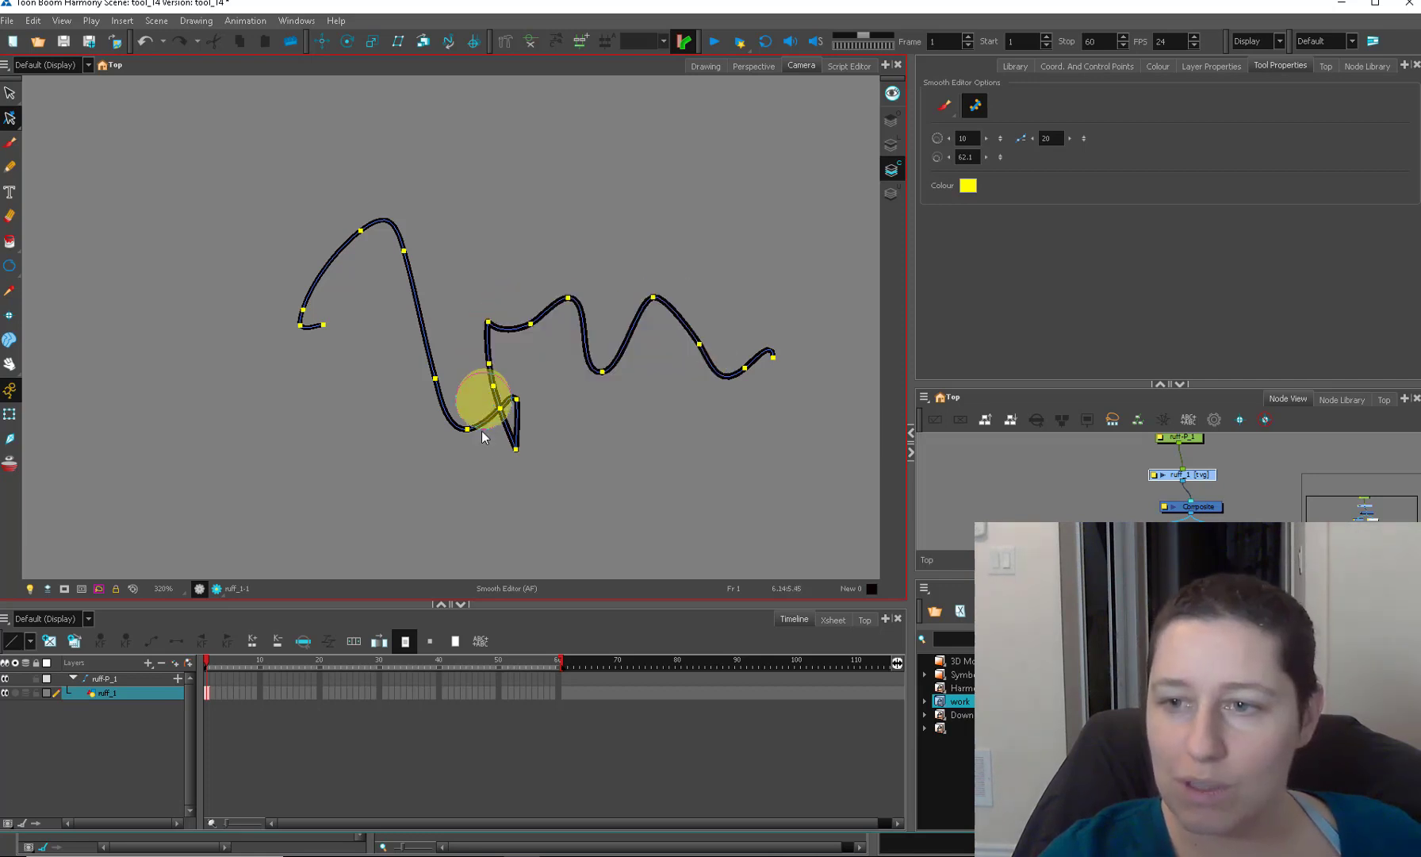
Raise both smoothing values to 100 and smooth the whole wavy stroke with repeated highlight strokes.
mouse_move(986, 138)
mouse_down()
mouse_move(1022, 143)
mouse_move(1101, 23)
mouse_up()
mouse_move(522, 318)
mouse_down()
mouse_move(500, 416)
mouse_move(358, 230)
mouse_move(321, 346)
mouse_up()
drag(320, 421, 374, 214)
drag(403, 230, 454, 433)
drag(454, 335, 674, 421)
mouse_move(705, 292)
mouse_down()
mouse_move(743, 386)
mouse_move(753, 376)
mouse_up()
click(770, 383)
drag(550, 301, 488, 453)
mouse_move(763, 395)
mouse_down()
mouse_move(547, 316)
mouse_move(320, 359)
mouse_move(317, 397)
mouse_up()
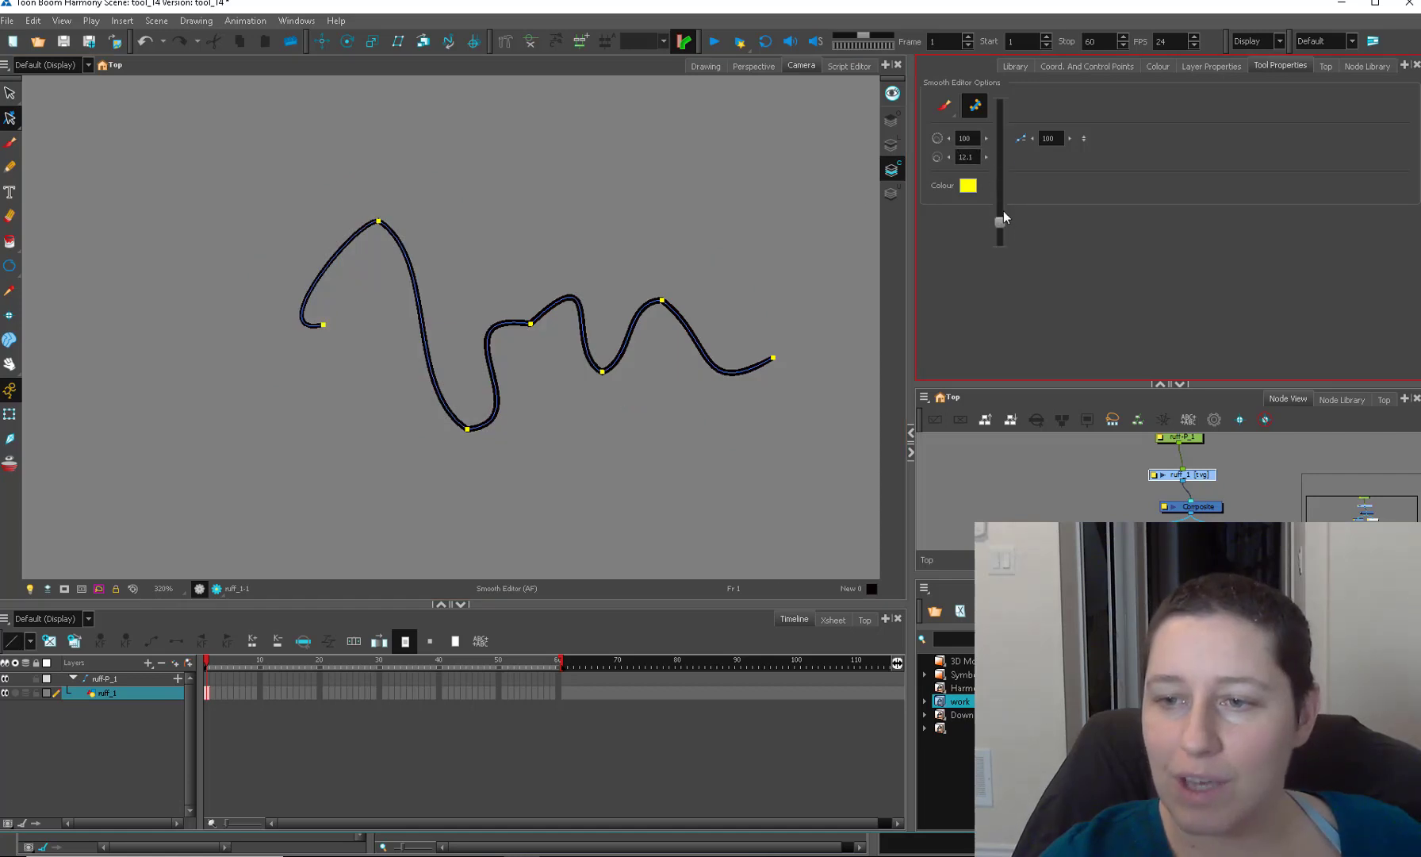
Draw a jagged pencil scribble below the smoothed curve and switch to the Smooth Editor with its size at 23.6.
drag(1004, 210, 1003, 195)
mouse_move(550, 361)
mouse_down()
mouse_move(534, 332)
mouse_move(711, 372)
mouse_move(761, 353)
mouse_up()
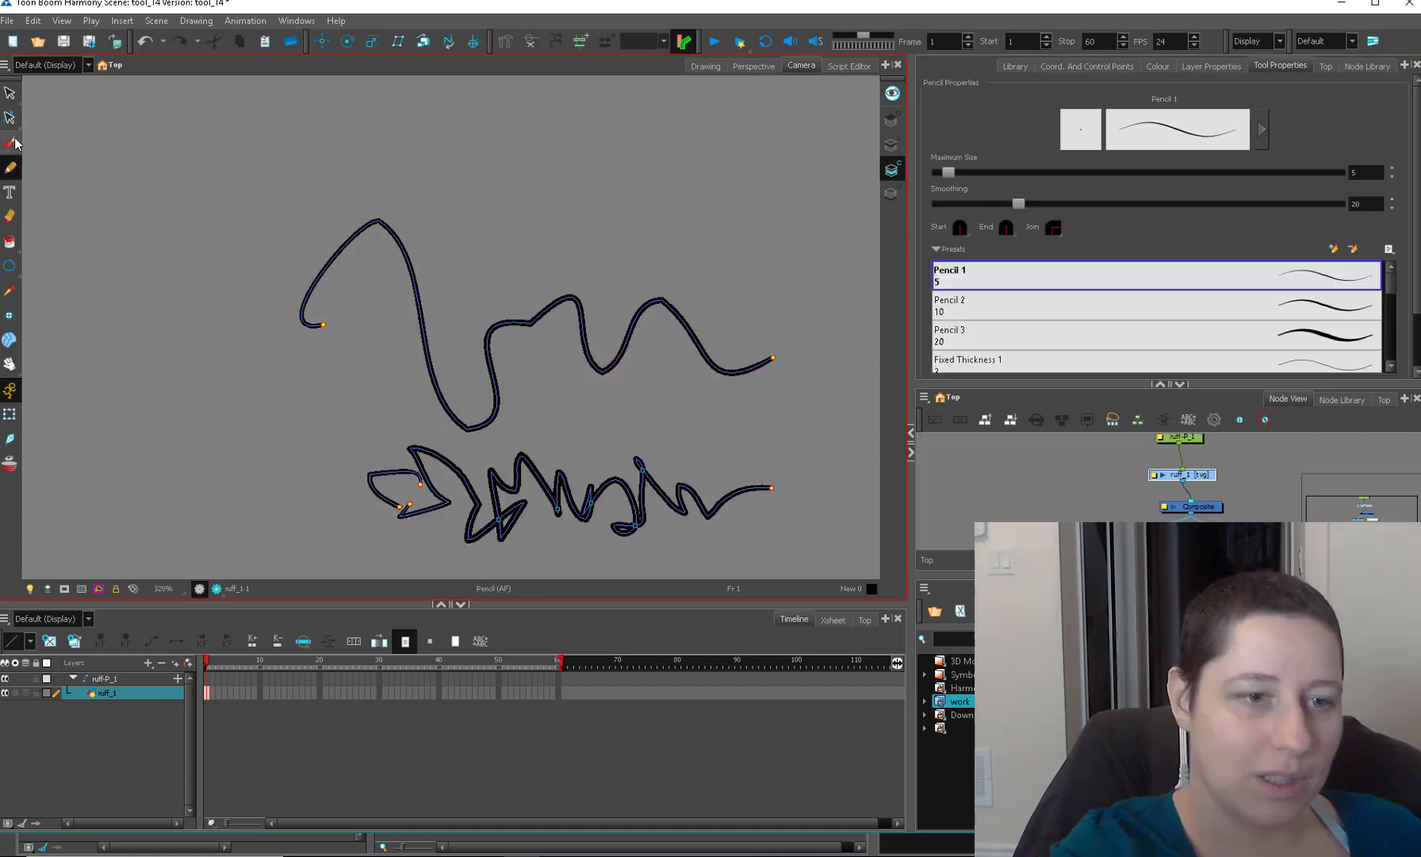
click(10, 117)
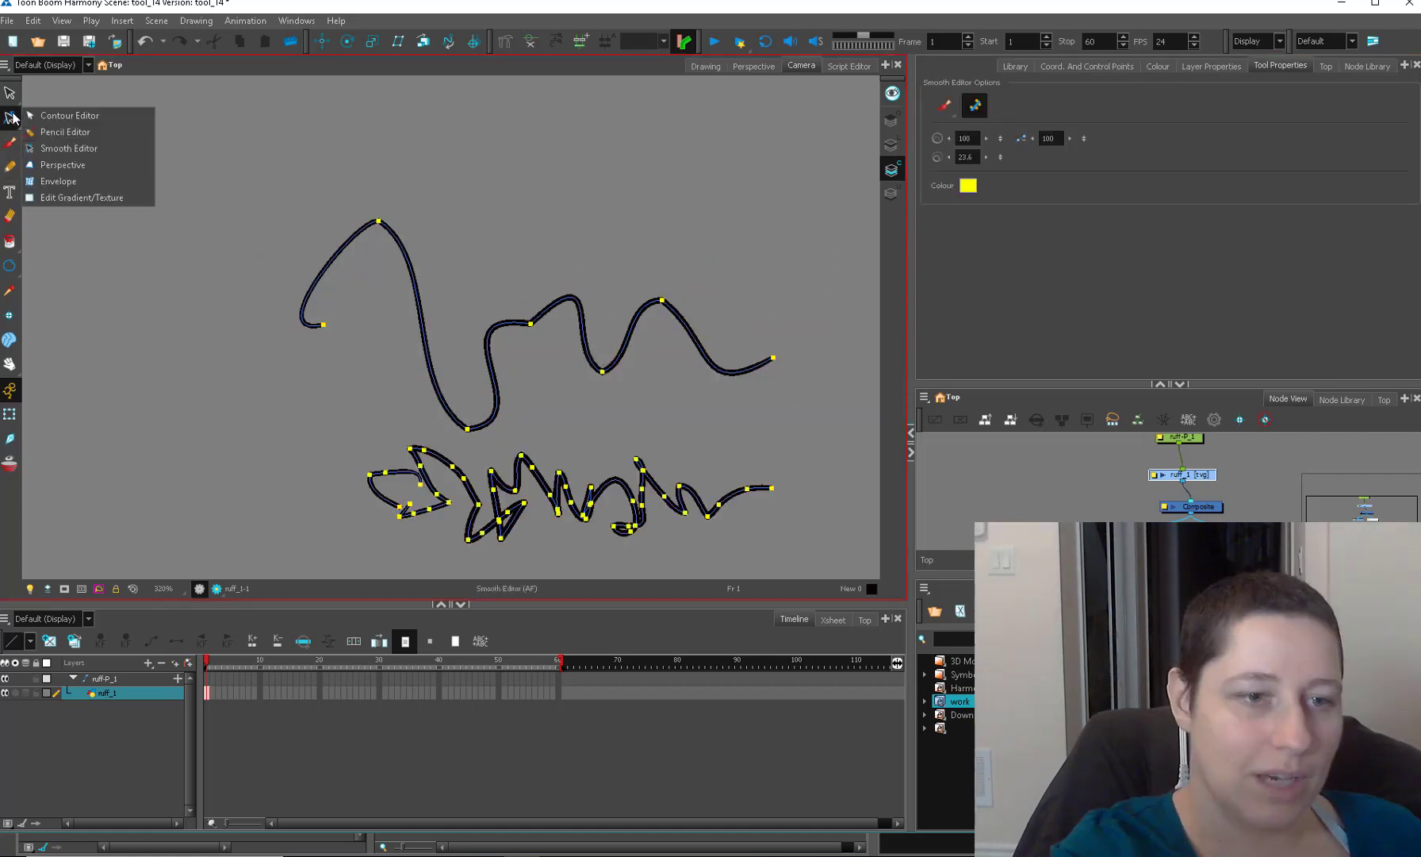
click(108, 146)
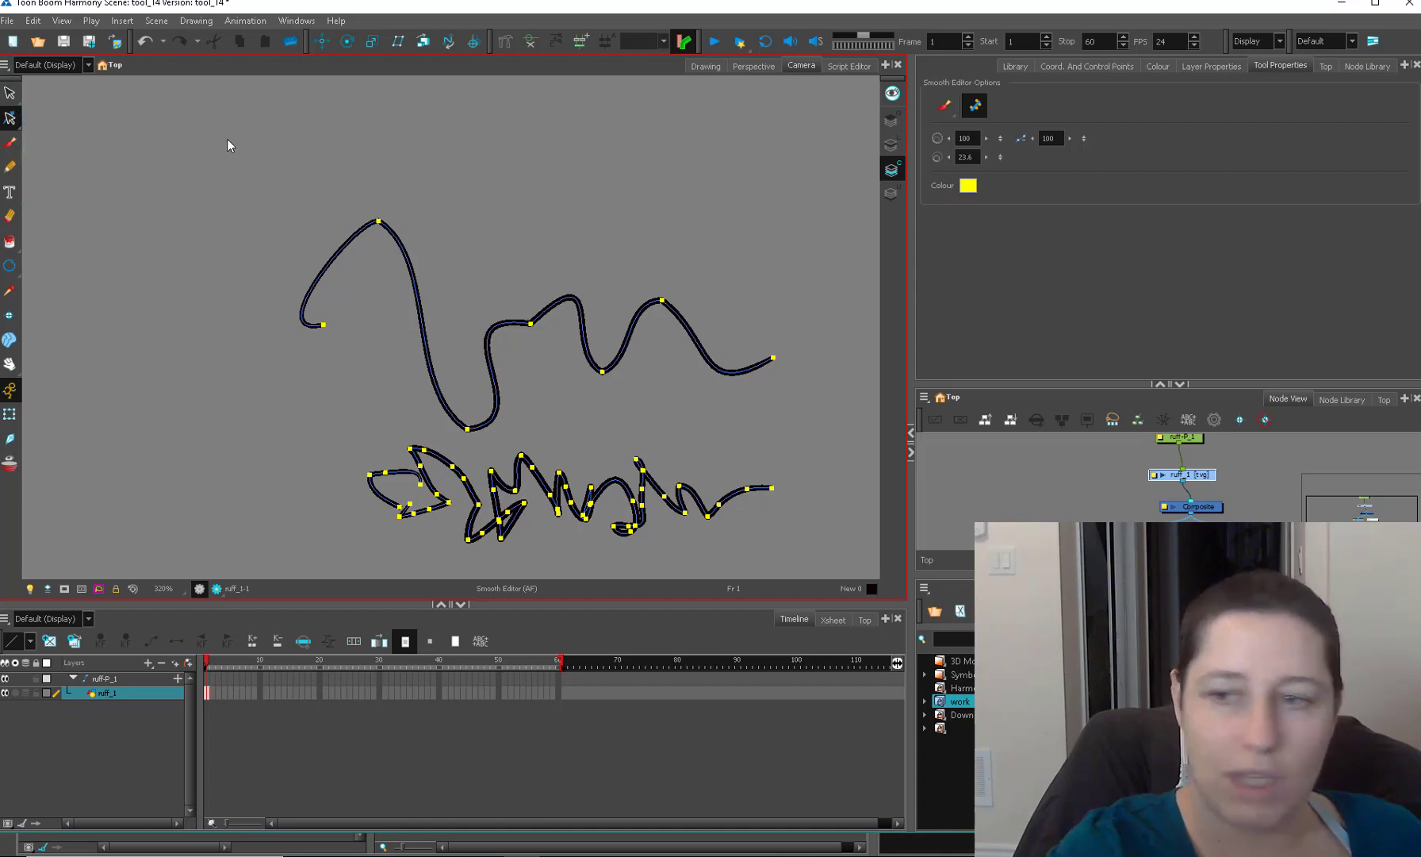
Enlarge the Smooth Editor to size 134.2 and smooth the whole jagged scribble with repeated highlight strokes.
key(o)
mouse_move(666, 476)
mouse_down()
mouse_move(781, 448)
mouse_move(634, 480)
mouse_move(185, 523)
mouse_up()
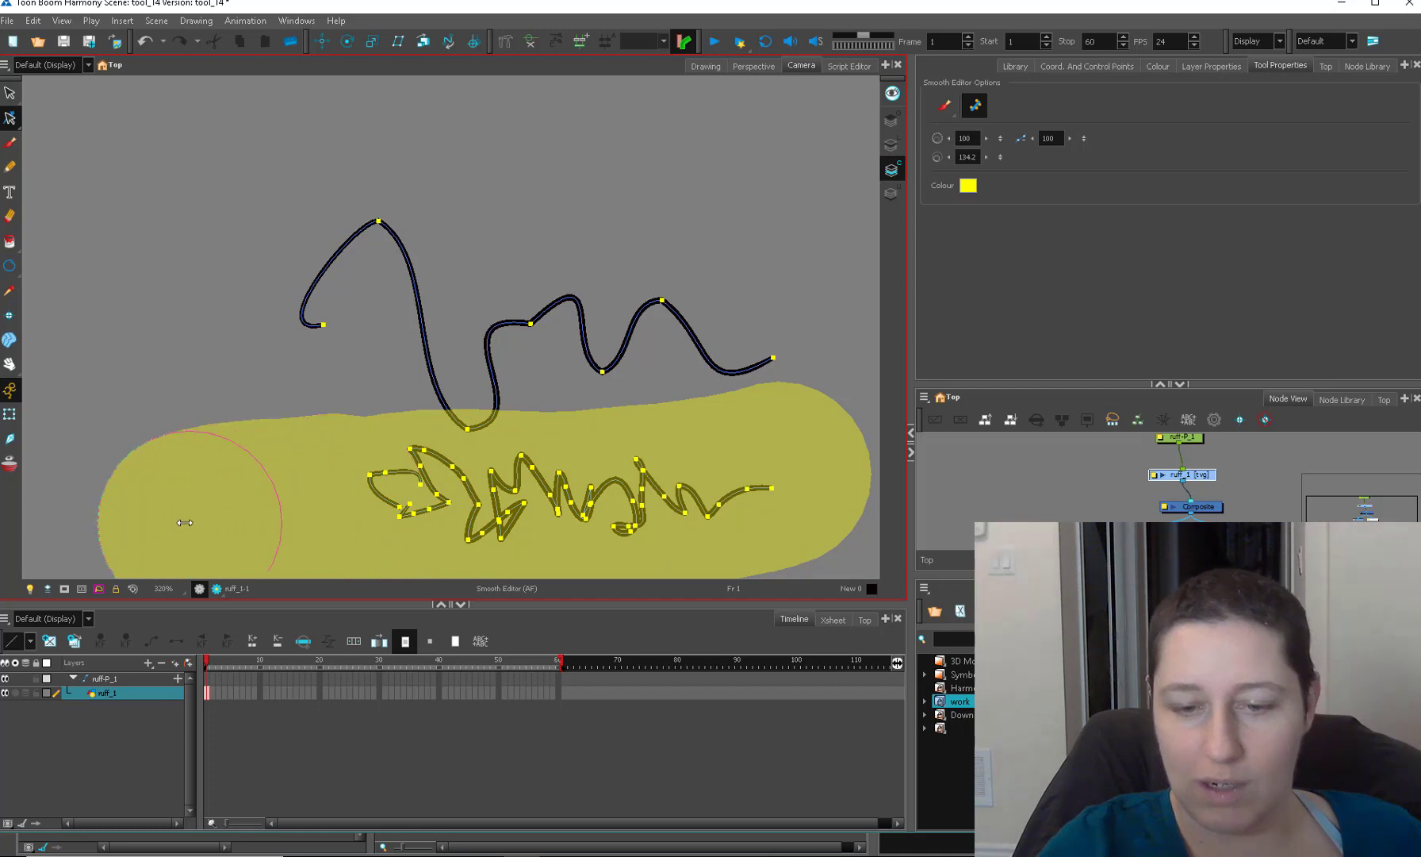
drag(329, 509, 706, 494)
drag(794, 486, 476, 496)
mouse_move(262, 508)
mouse_down()
mouse_move(707, 496)
mouse_move(709, 520)
mouse_up()
Select and delete all the strokes in the drawing.
key(alt+s)
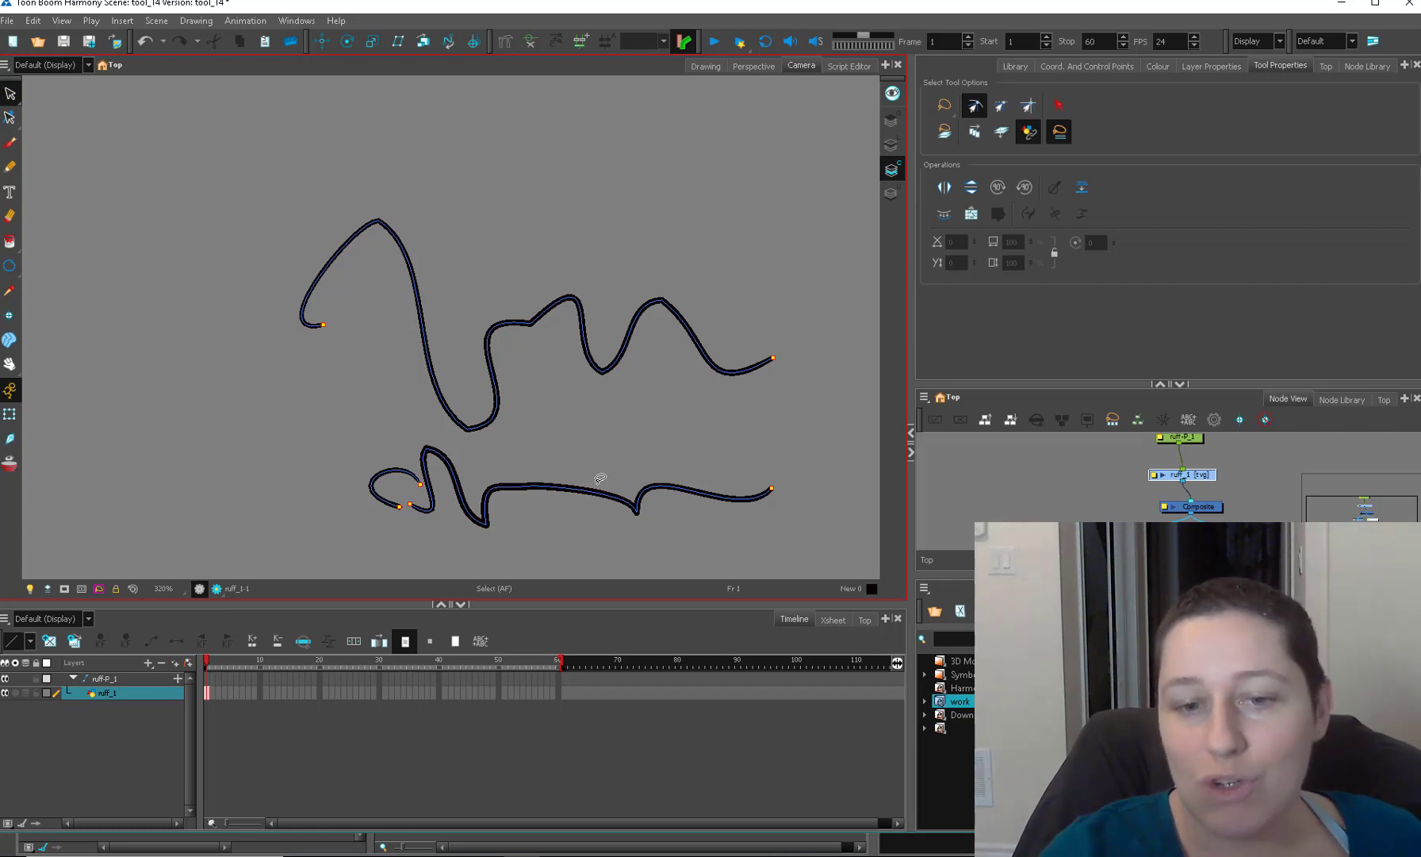
key(ctrl+a)
key(Delete)
click(10, 119)
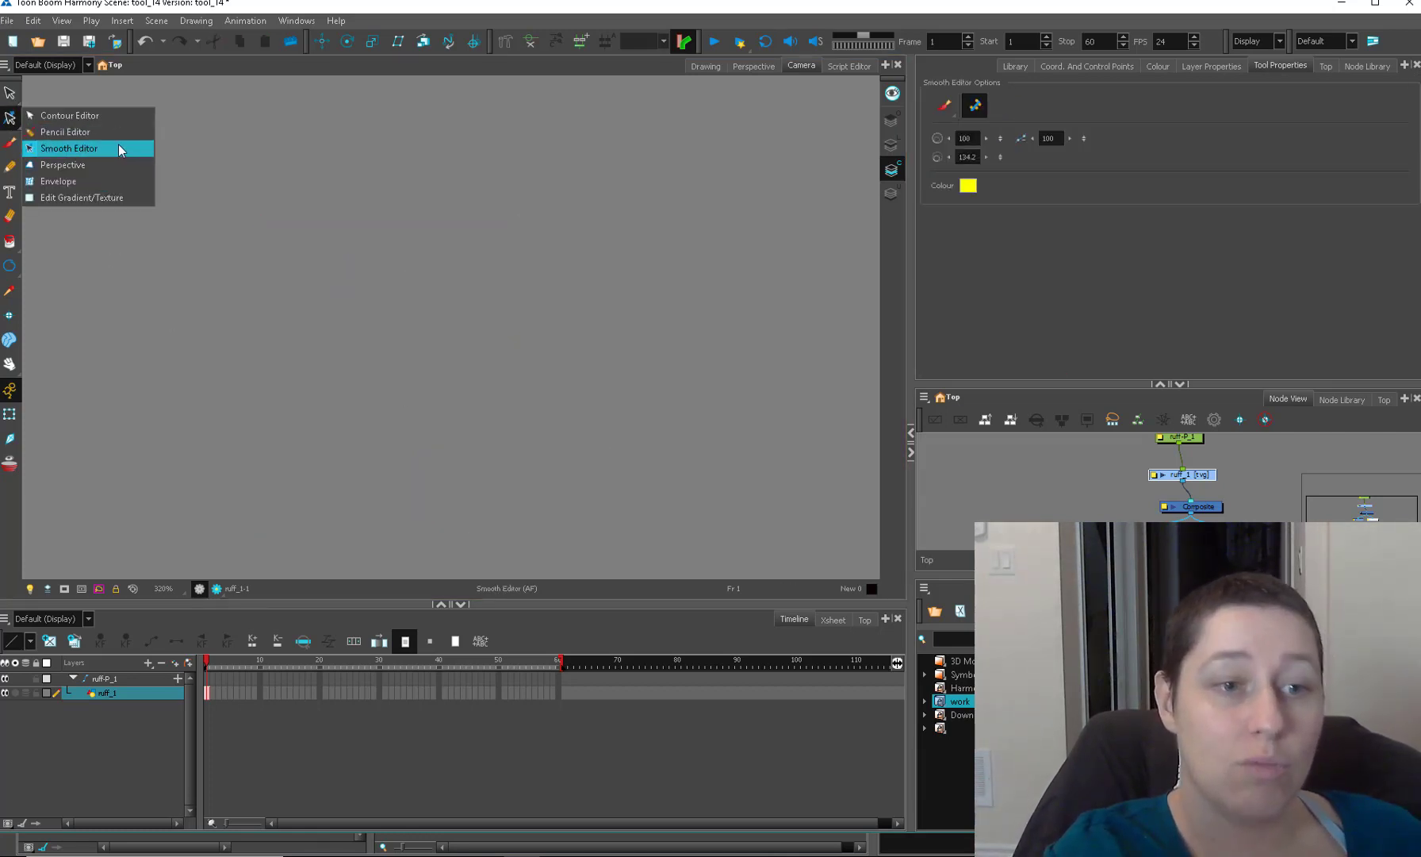
click(118, 148)
click(9, 167)
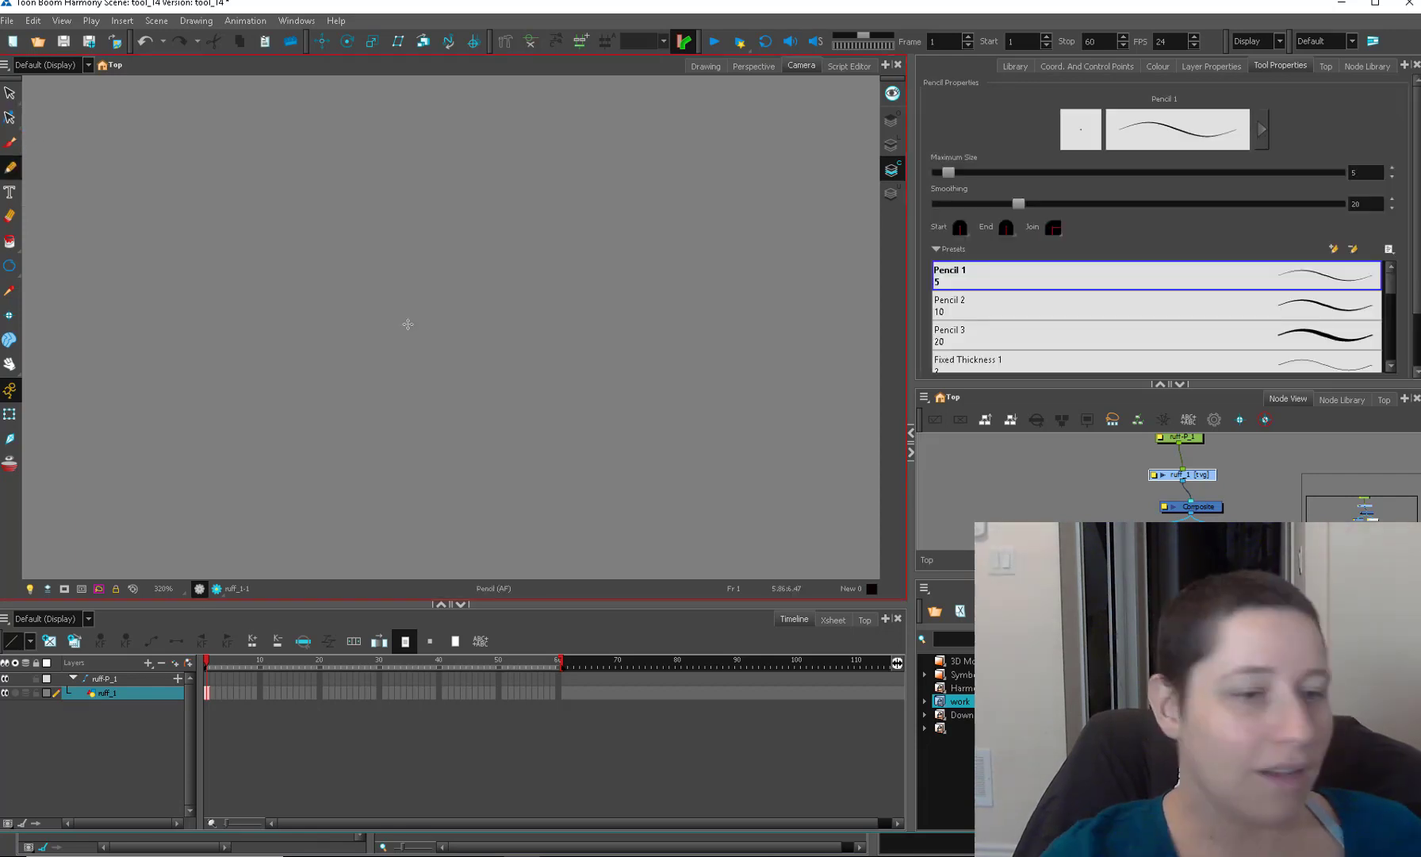
Draw a large ten-point, roughly circular outline with the Polyline tool, leaving a gap between its first and last points.
click(16, 274)
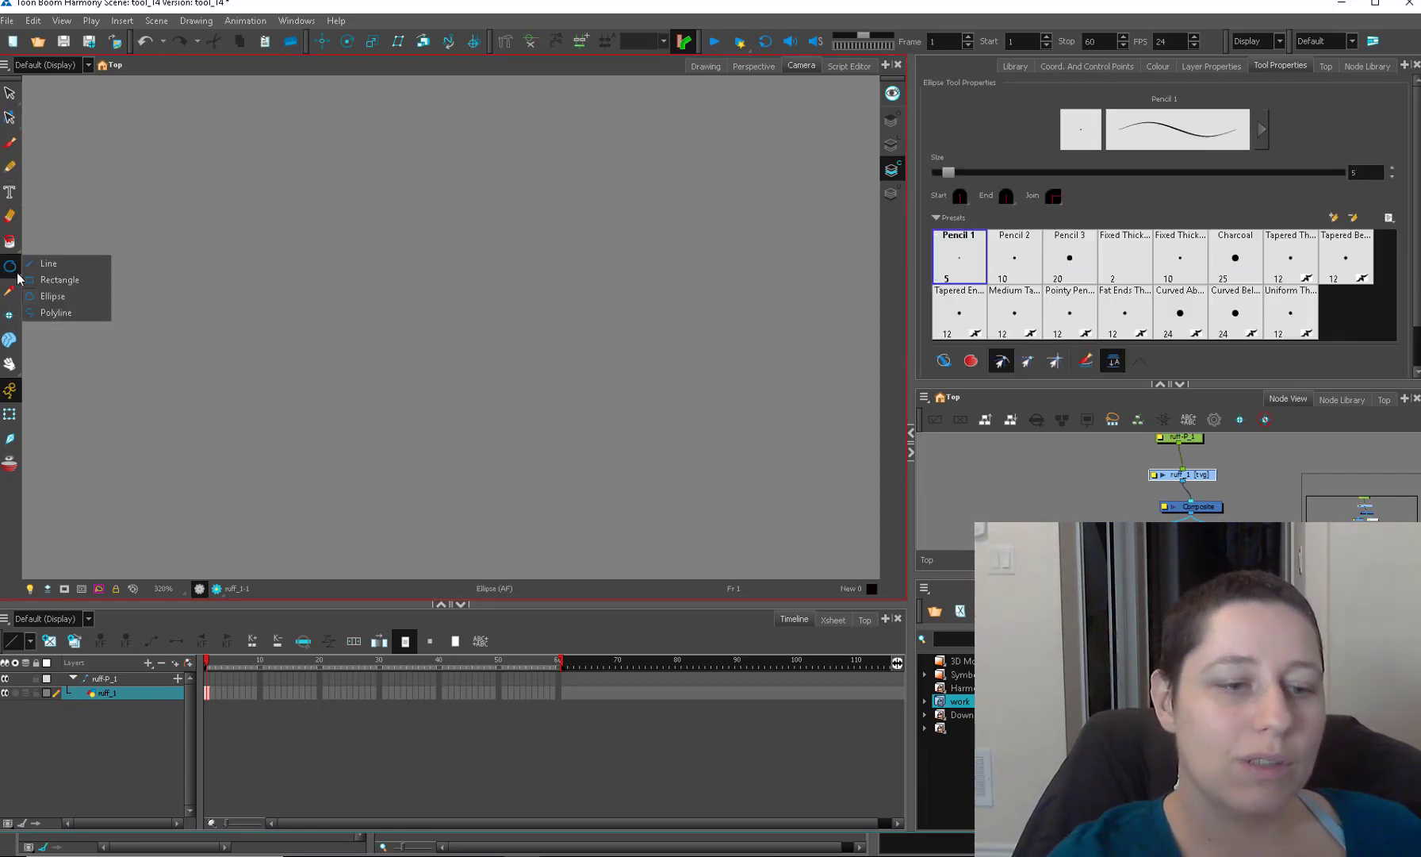
click(88, 311)
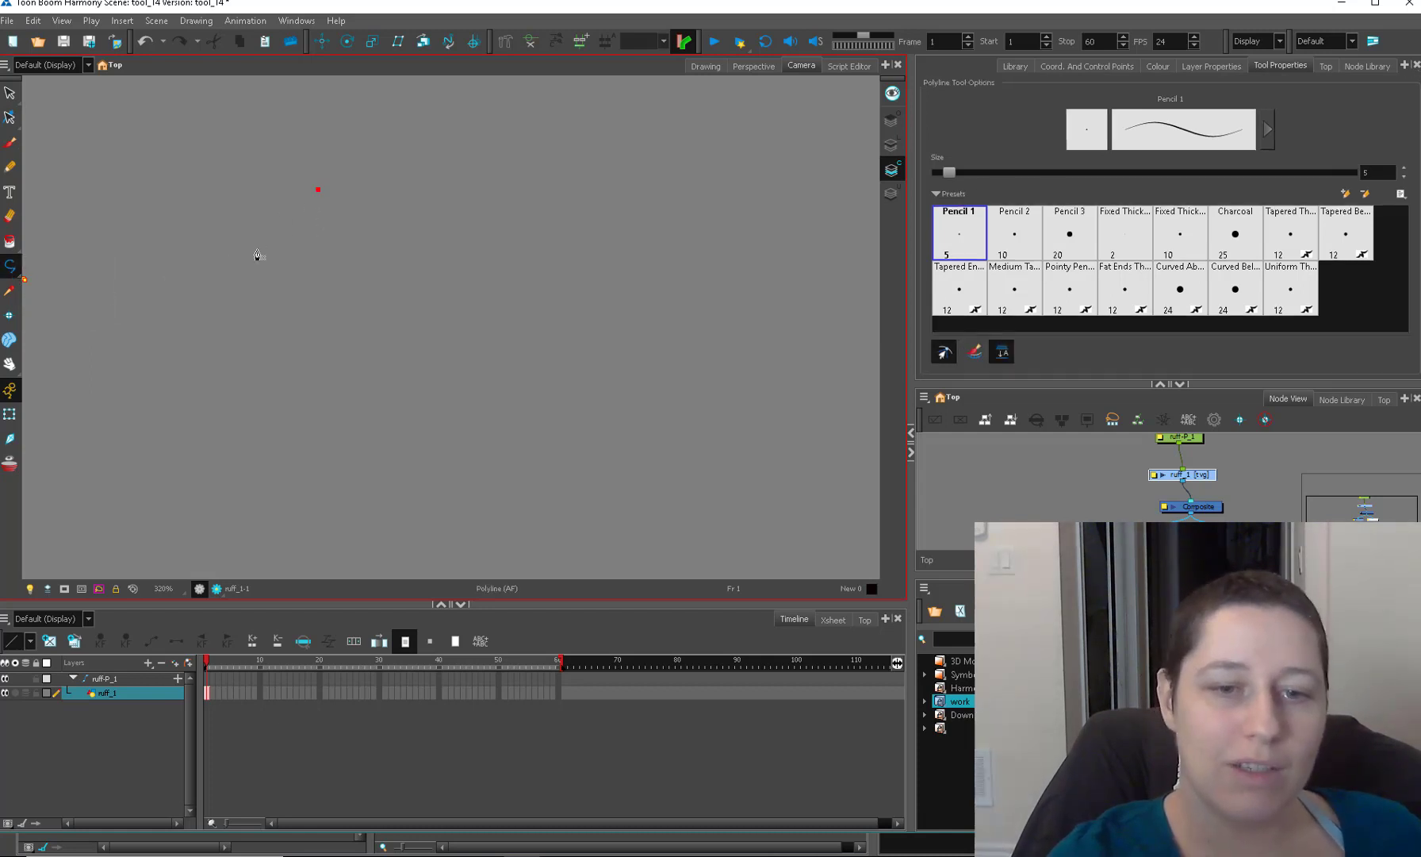
click(228, 289)
click(234, 432)
click(321, 530)
click(515, 543)
click(658, 475)
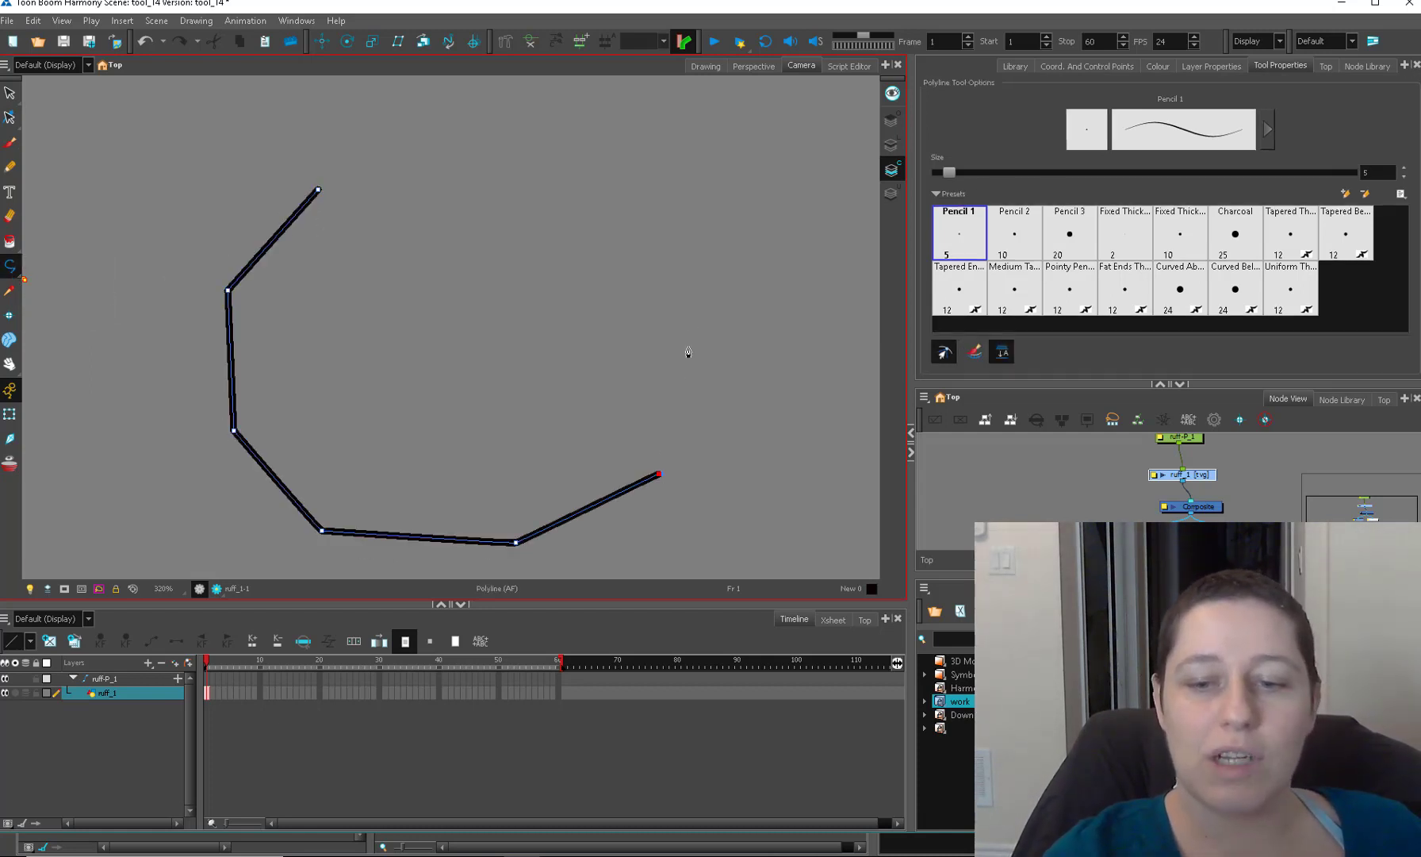
click(696, 301)
click(690, 174)
click(554, 141)
click(389, 174)
ctrl+click(319, 191)
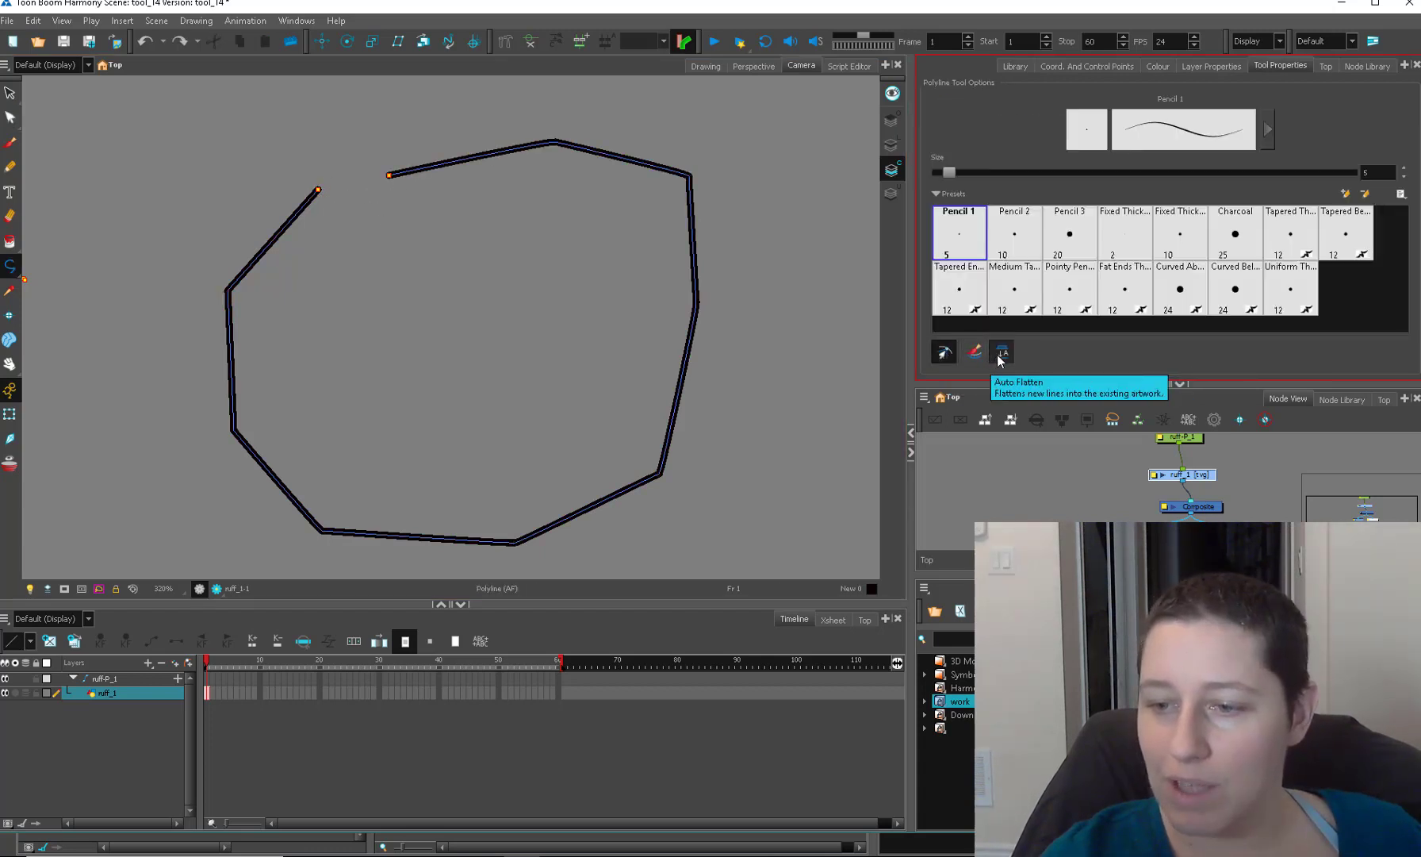
Select the whole polyline outline, smooth it, and show its points with the Contour Editor.
ctrl+click(695, 269)
key(ctrl+a)
click(1054, 210)
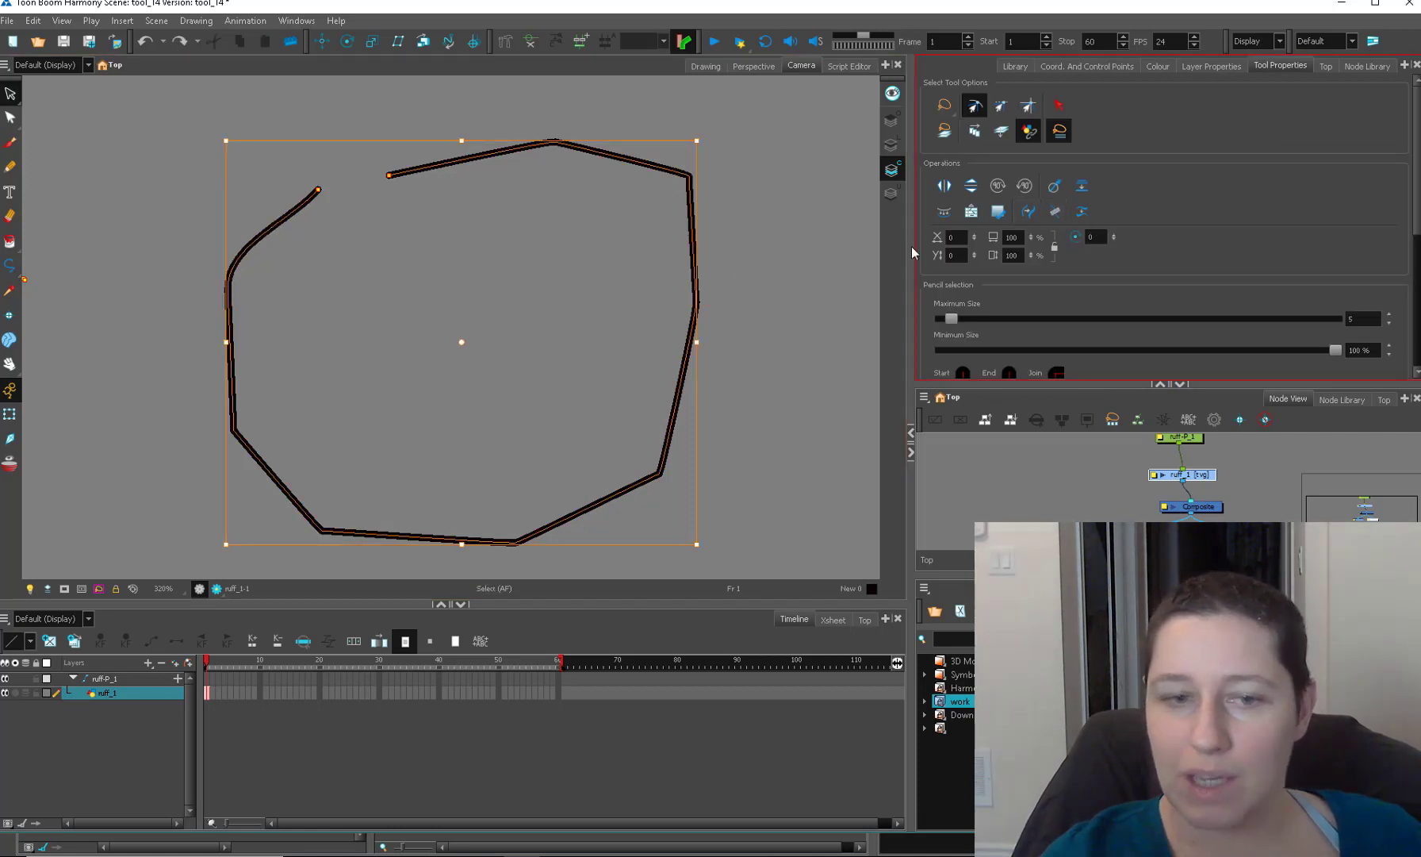
key(alt+q)
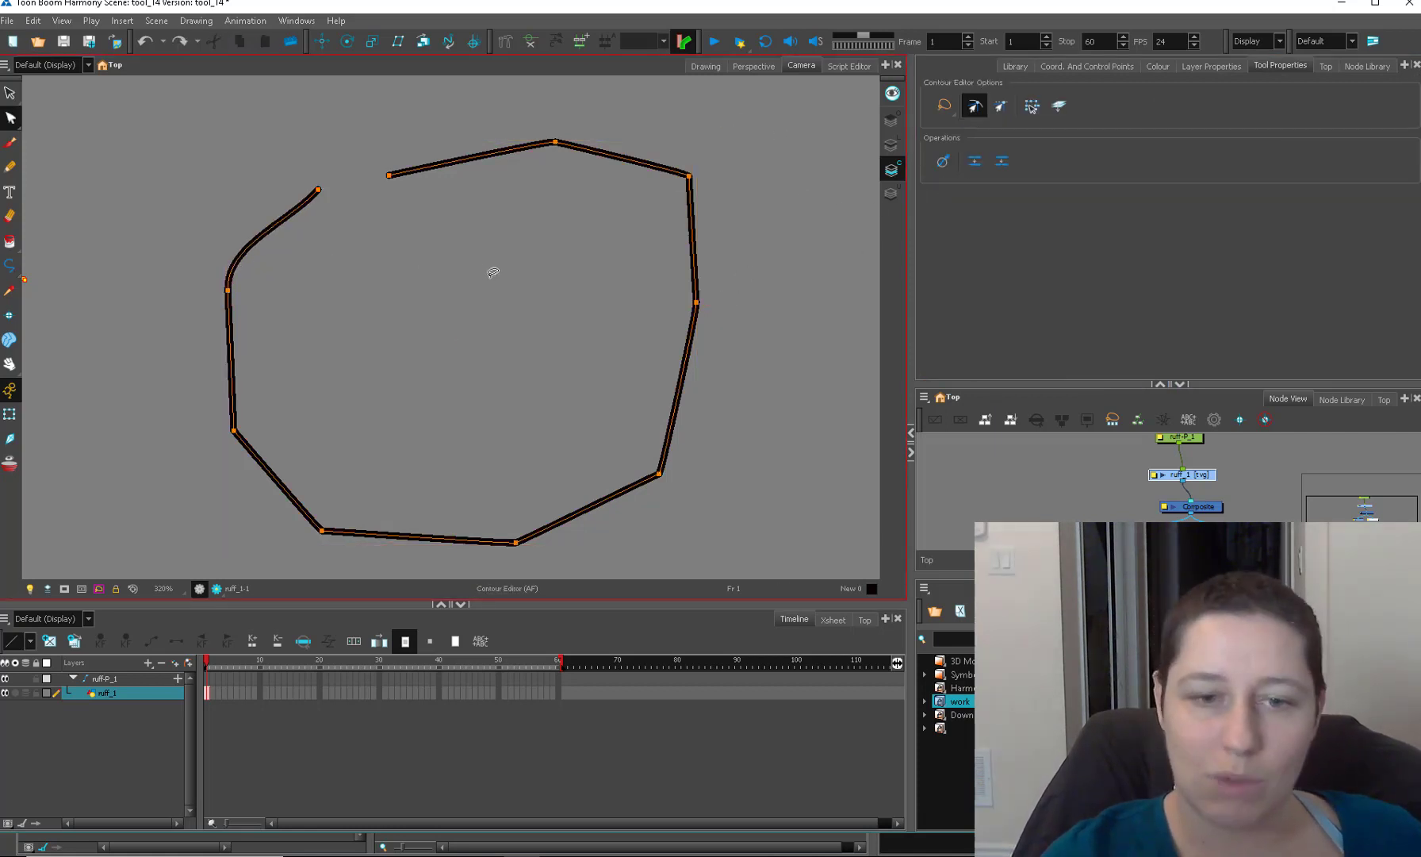
Undo and redo the smoothing several times to compare both versions of the outline, leaving it undone.
key(ctrl+z)
key(ctrl+shift+z)
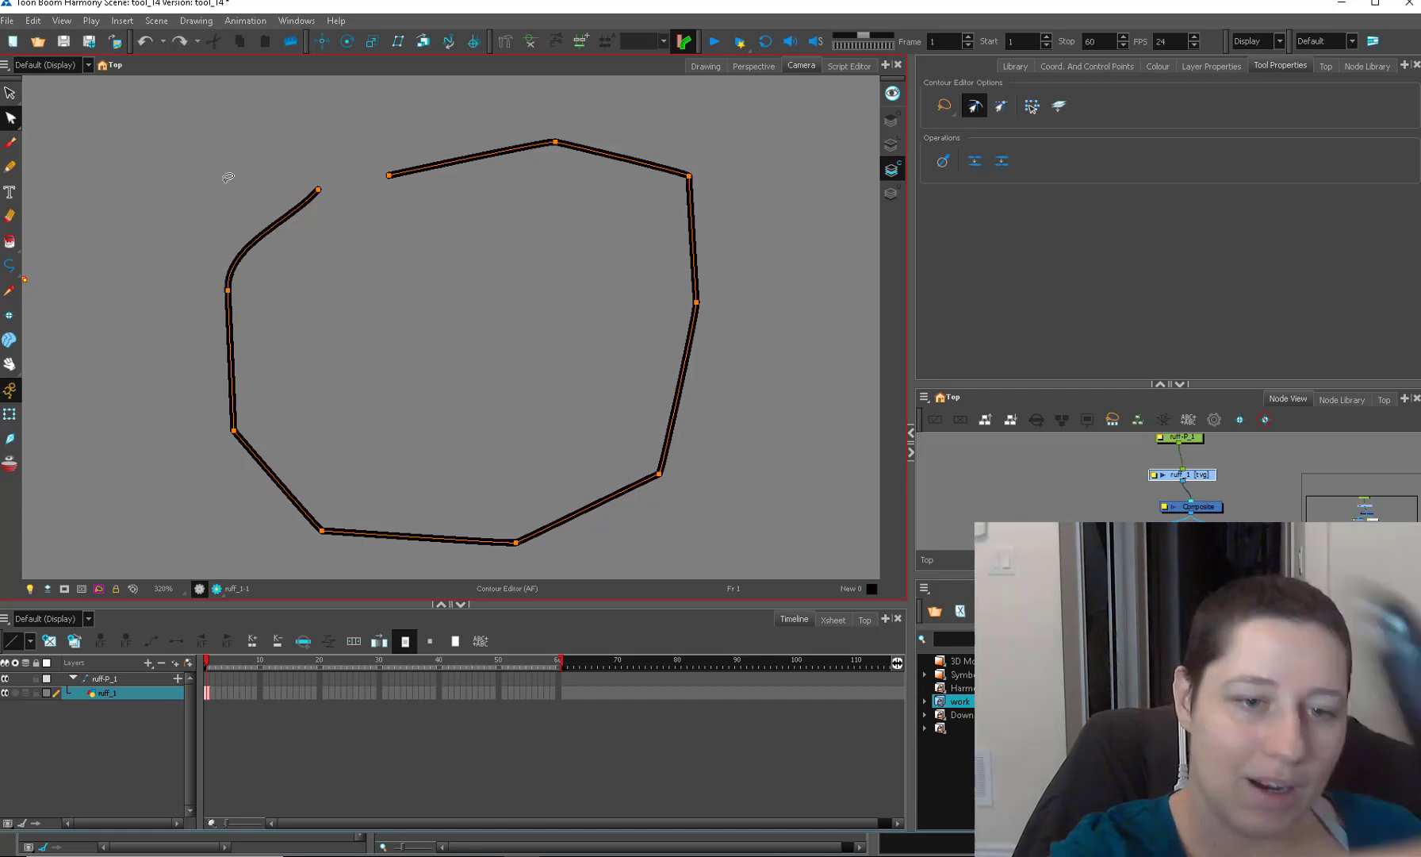
click(145, 41)
click(180, 42)
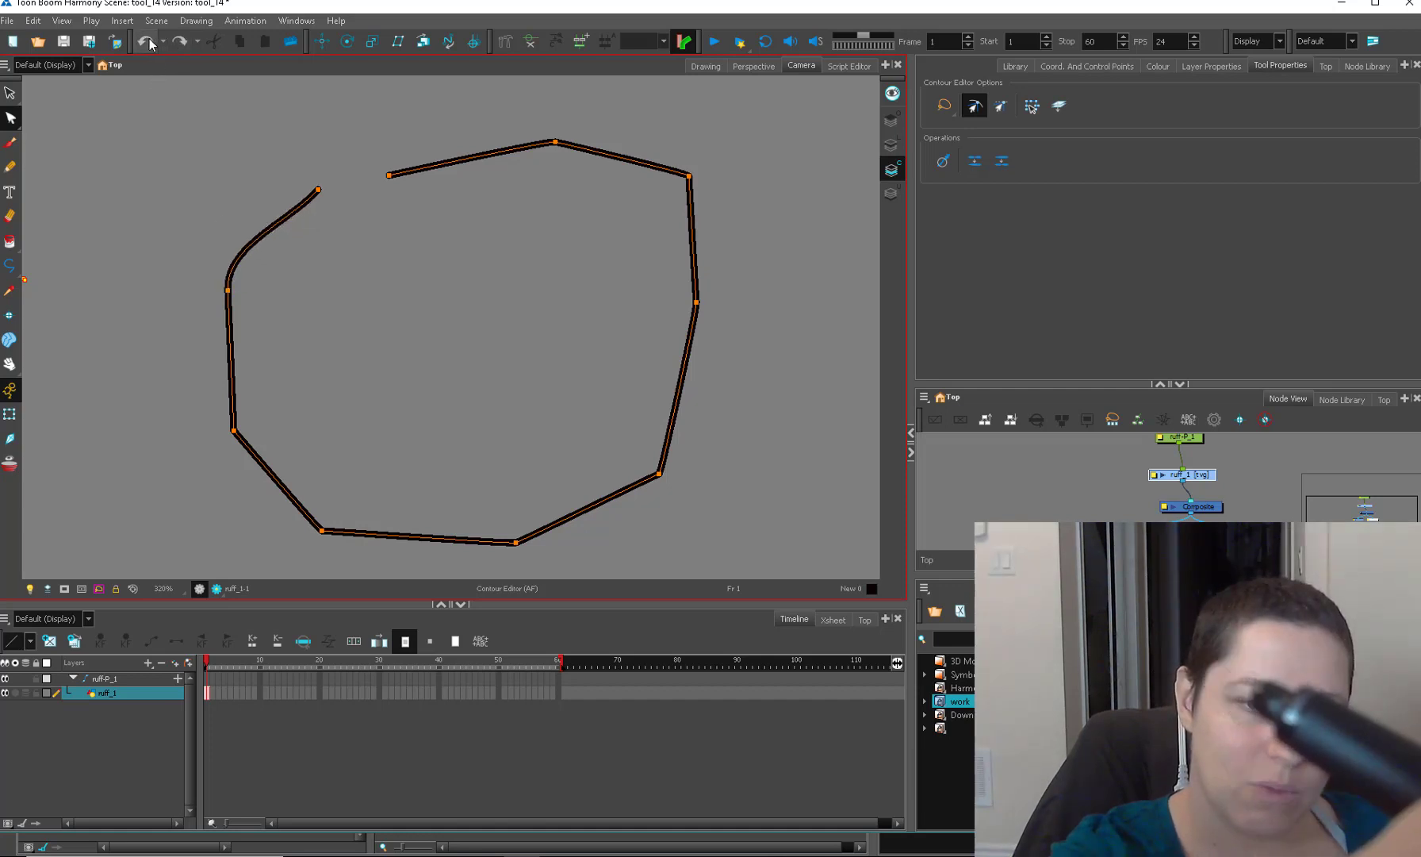
click(145, 41)
click(179, 41)
click(145, 42)
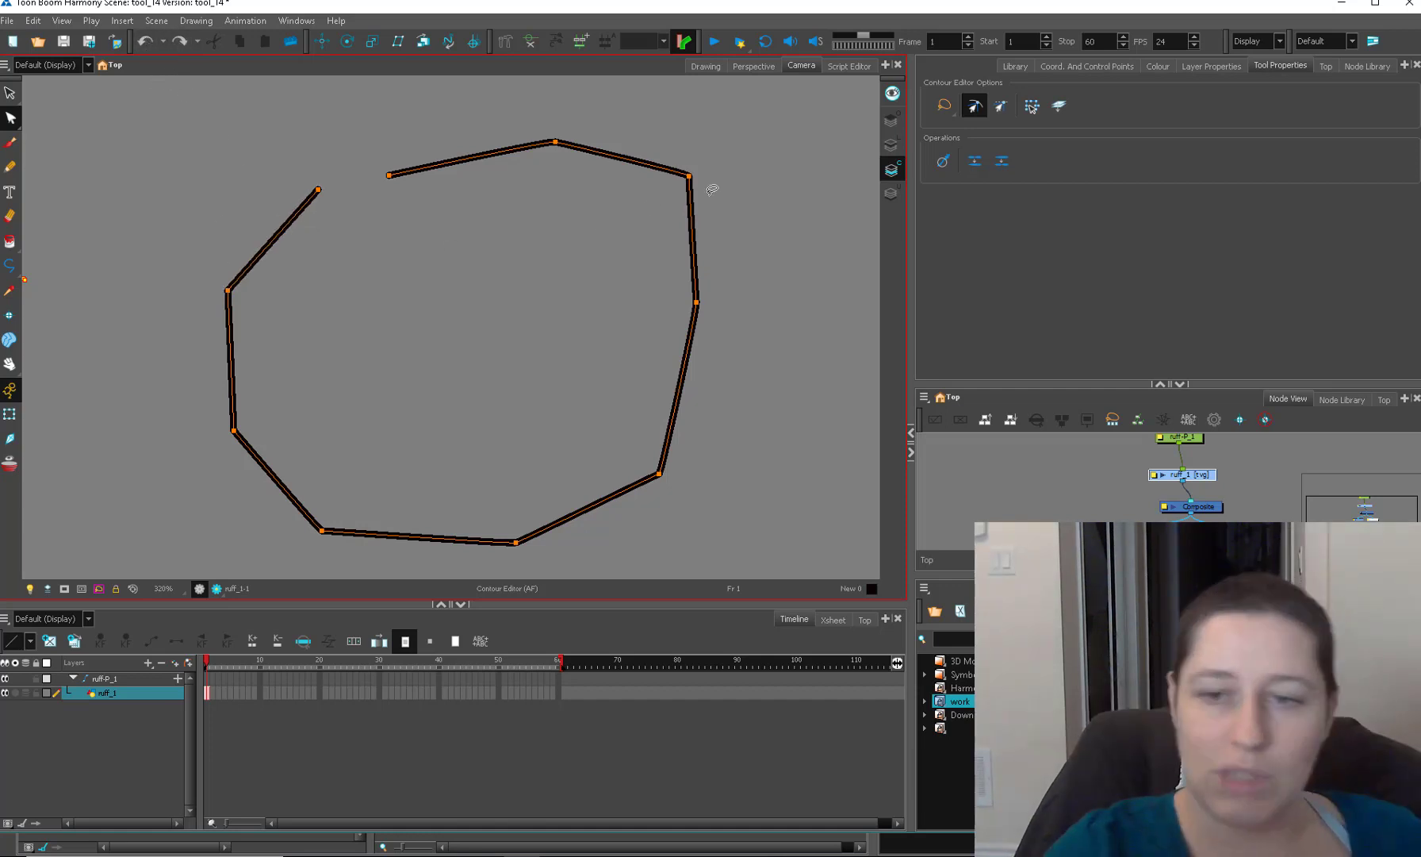
Delete the polyline outline and draw a large circle with the Ellipse tool in its place.
key(alt+s)
click(695, 252)
key(ctrl+a)
key(Delete)
click(10, 266)
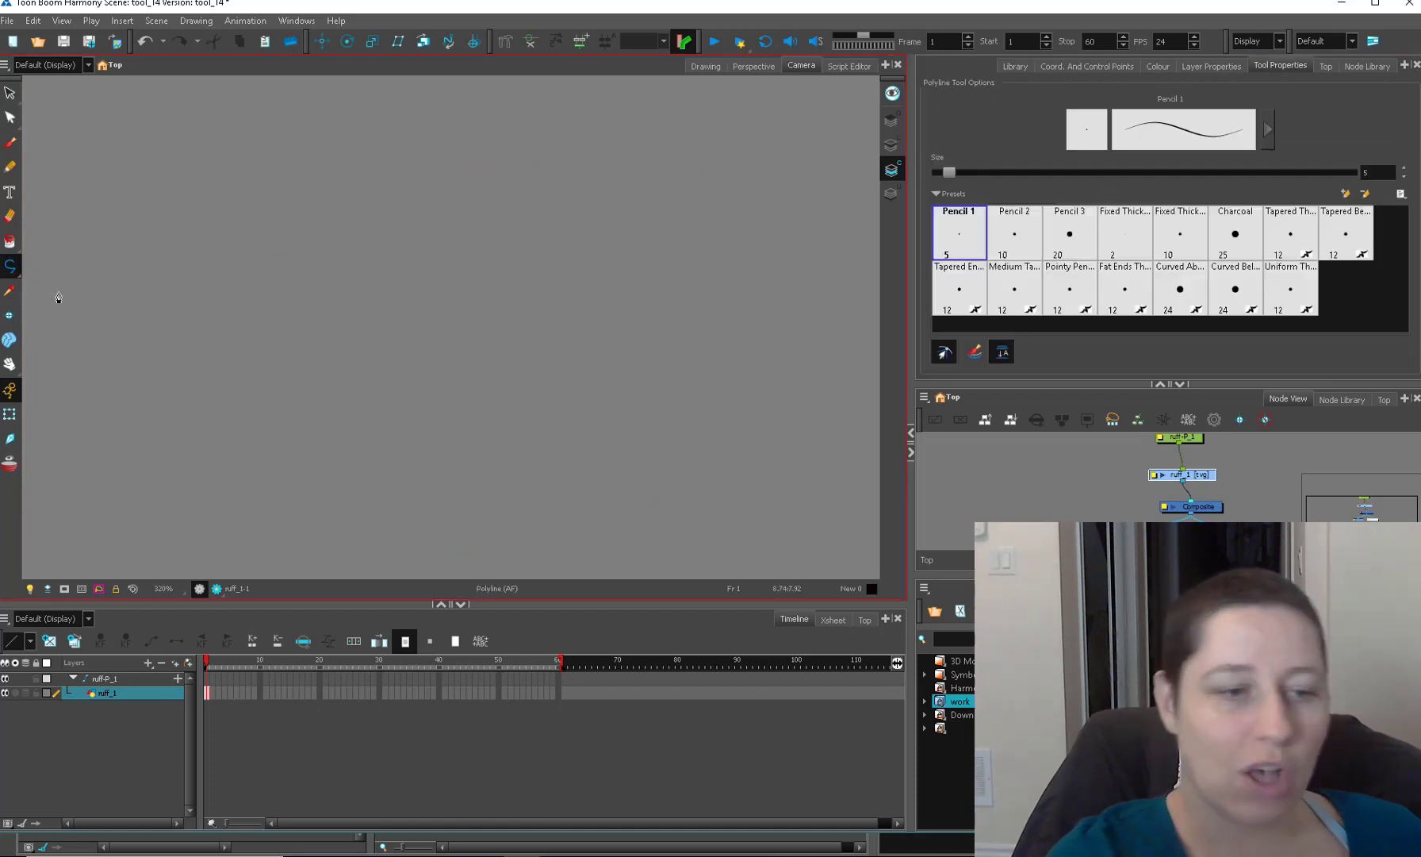
key(alt+=)
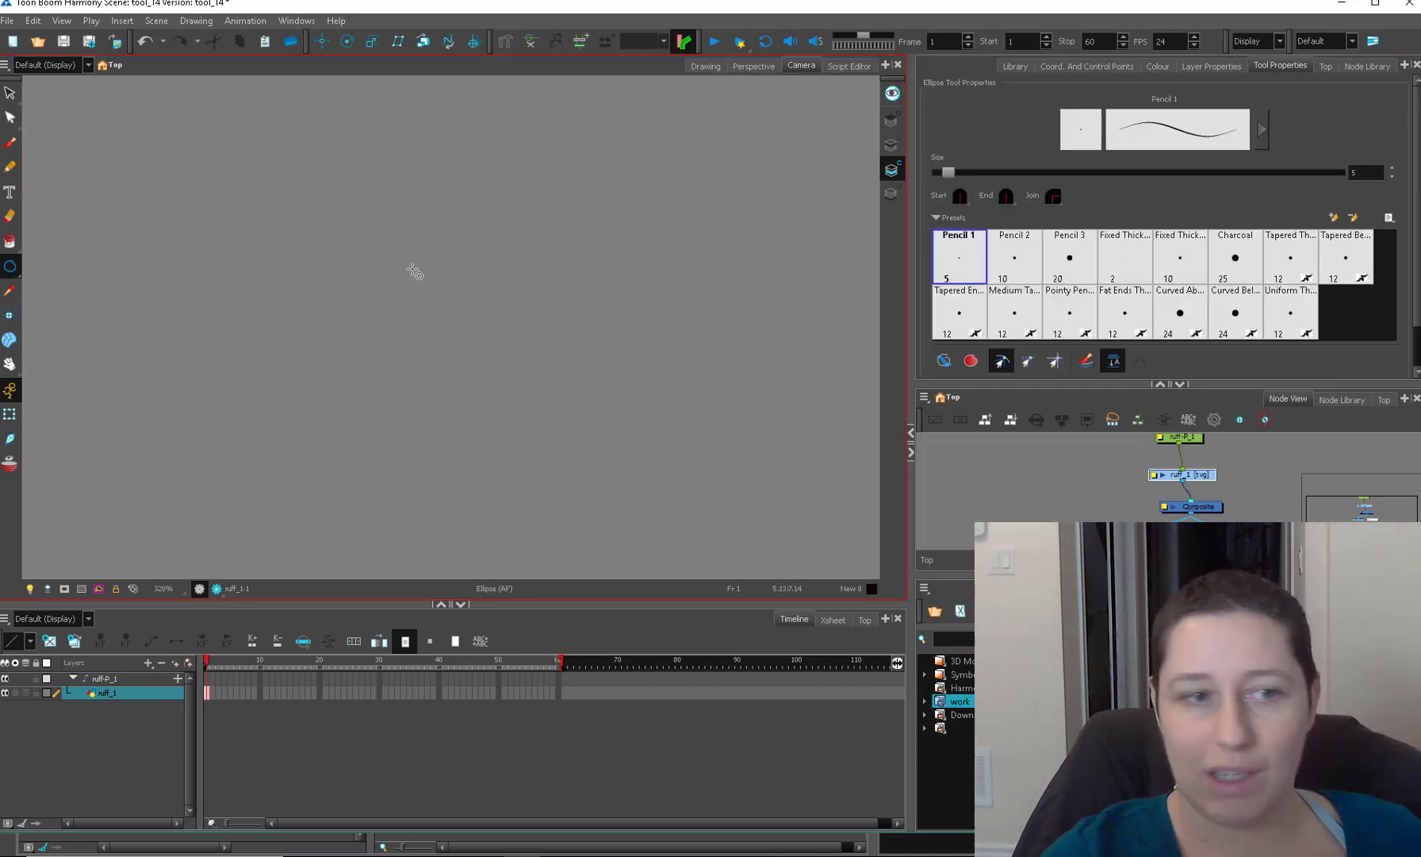
drag(488, 397, 674, 211)
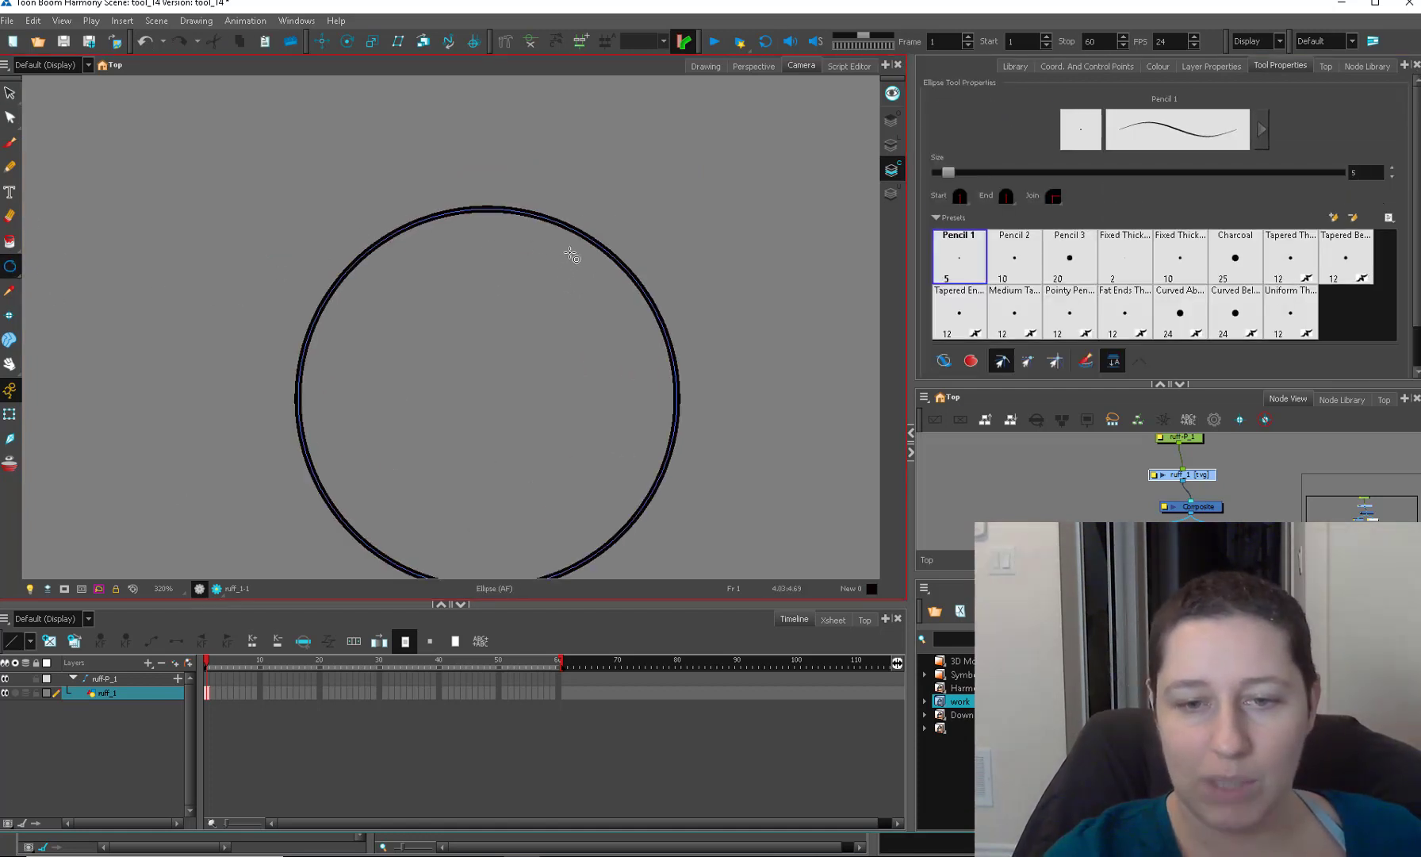
Reshape the circle with the Contour Editor by pulling its upper-right, right, lower-right and top points outward.
key(alt+q)
drag(622, 264, 701, 169)
key(1)
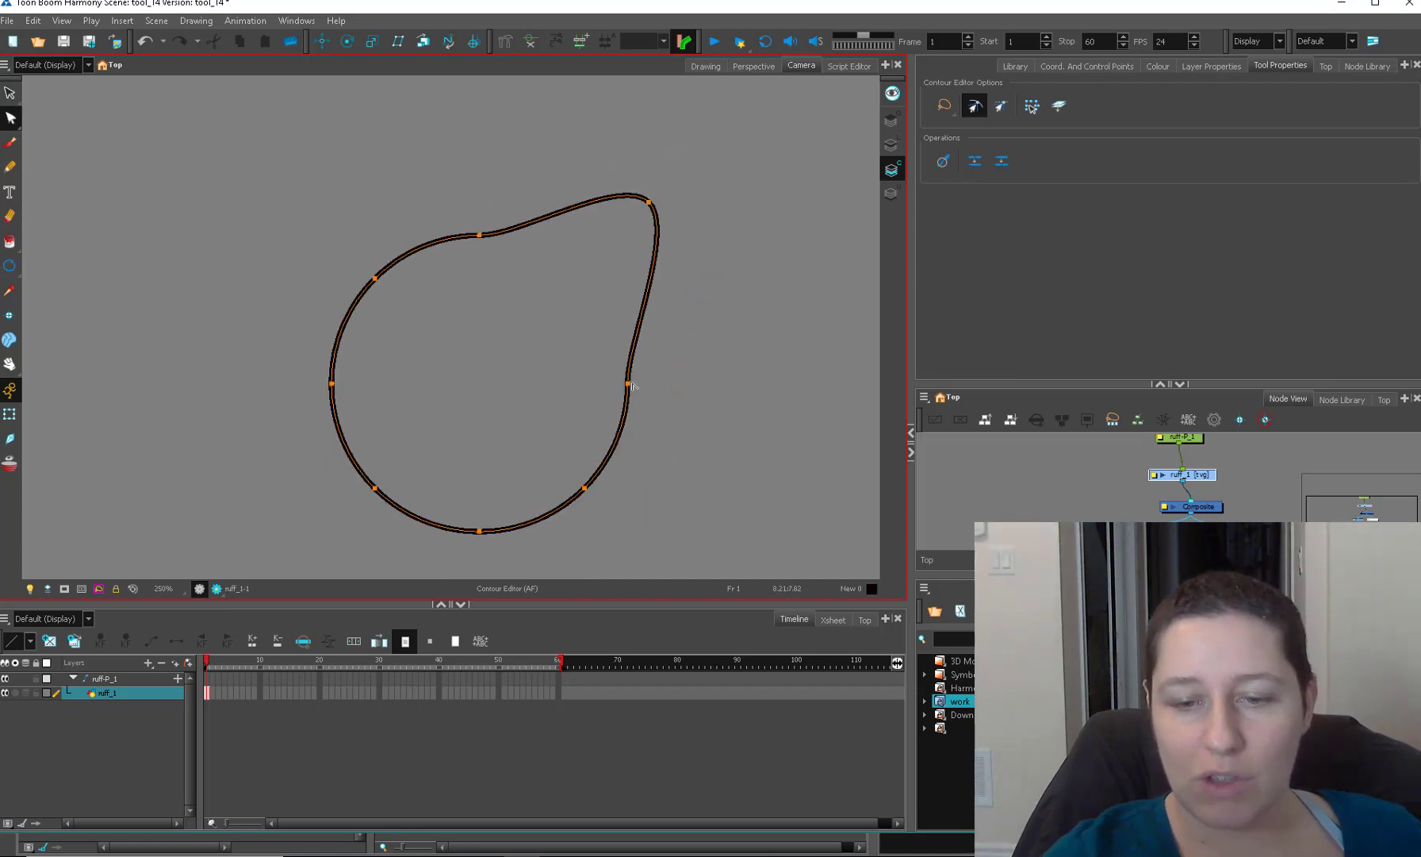
drag(629, 384, 687, 385)
drag(585, 488, 635, 539)
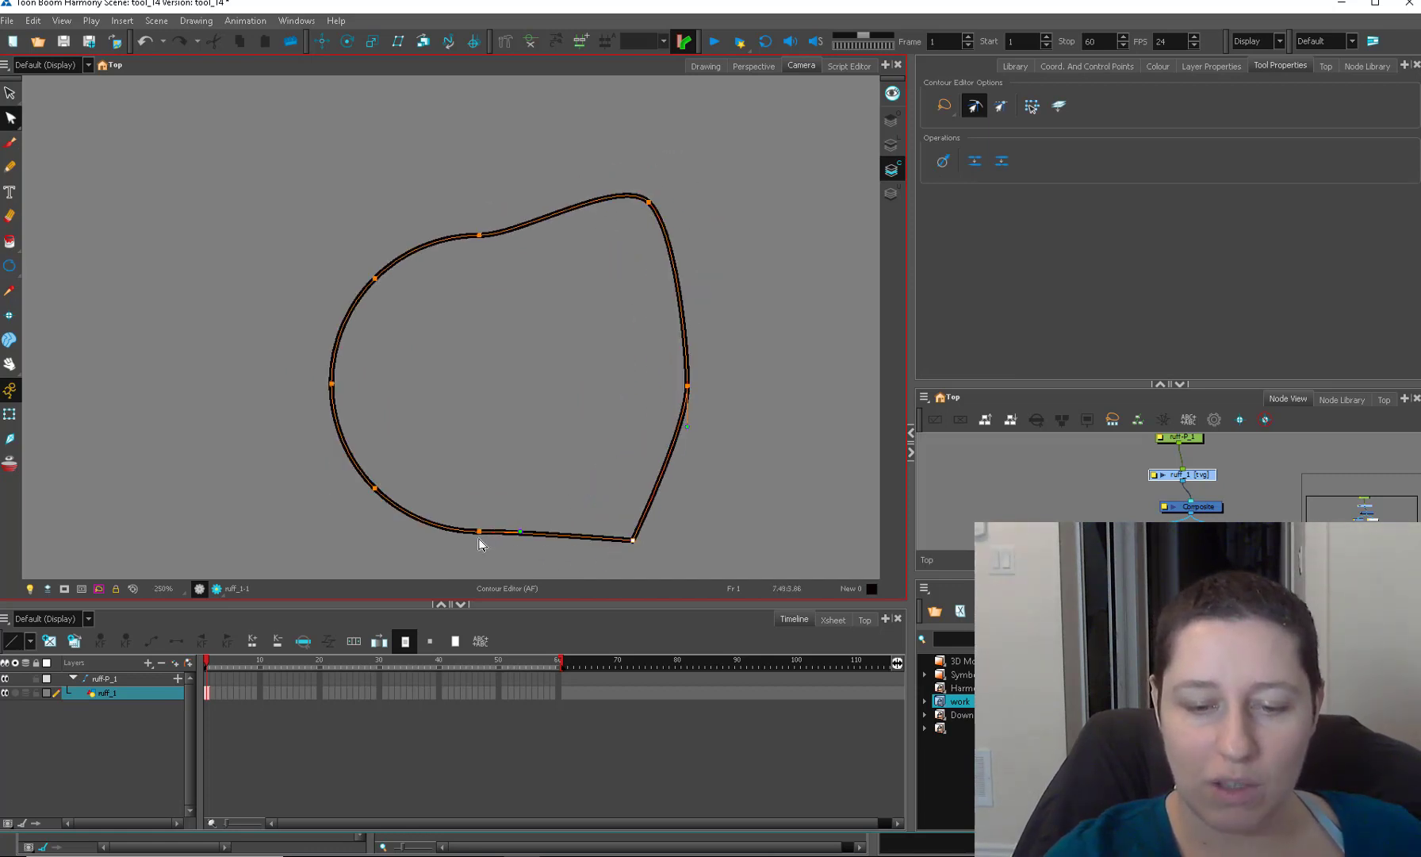
drag(480, 235, 523, 169)
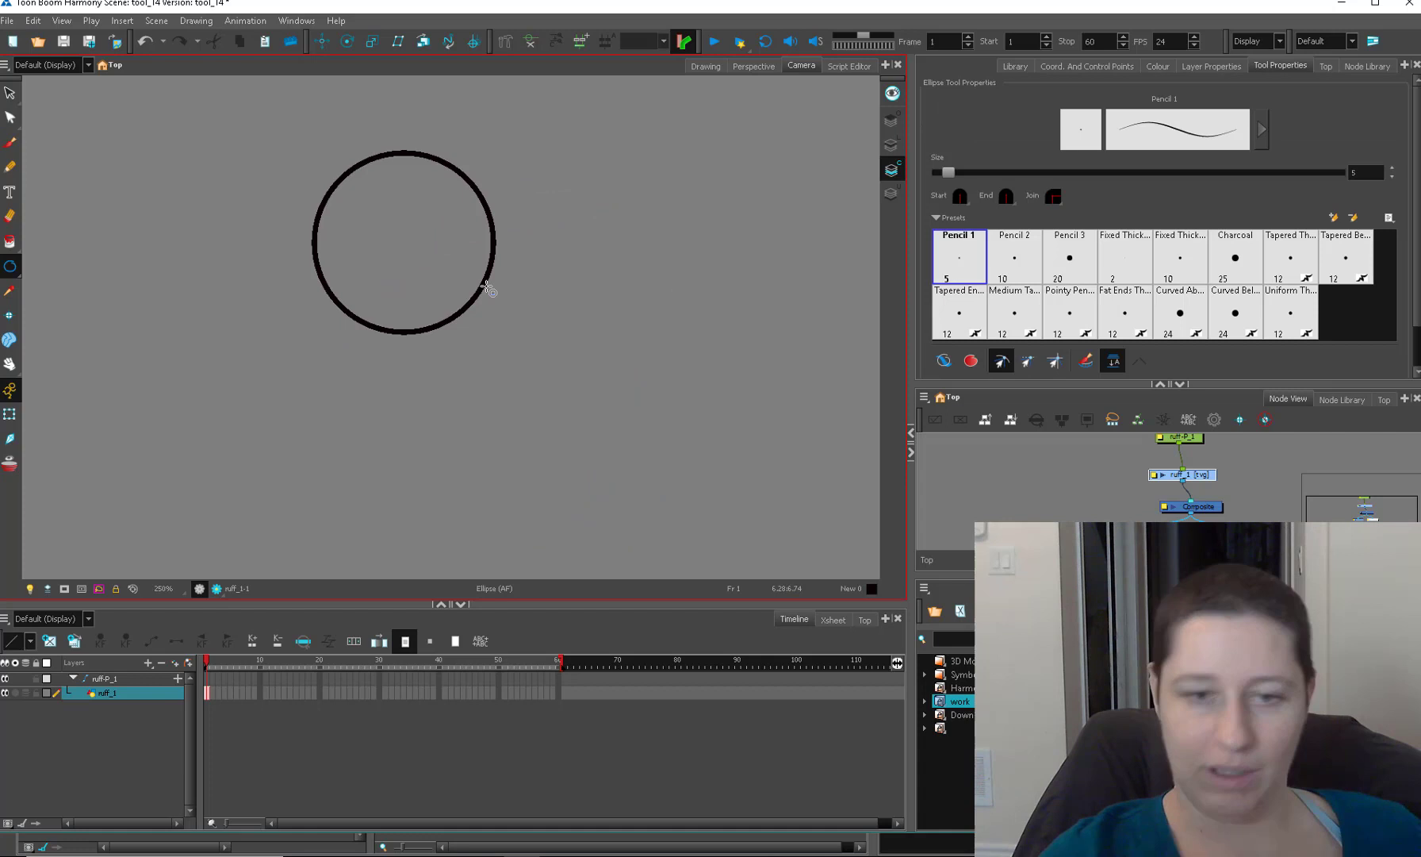
Turn the smaller circle into a flat-bottomed arch by pulling its lower-left and lower-right points down with the Contour Editor.
key(alt+q)
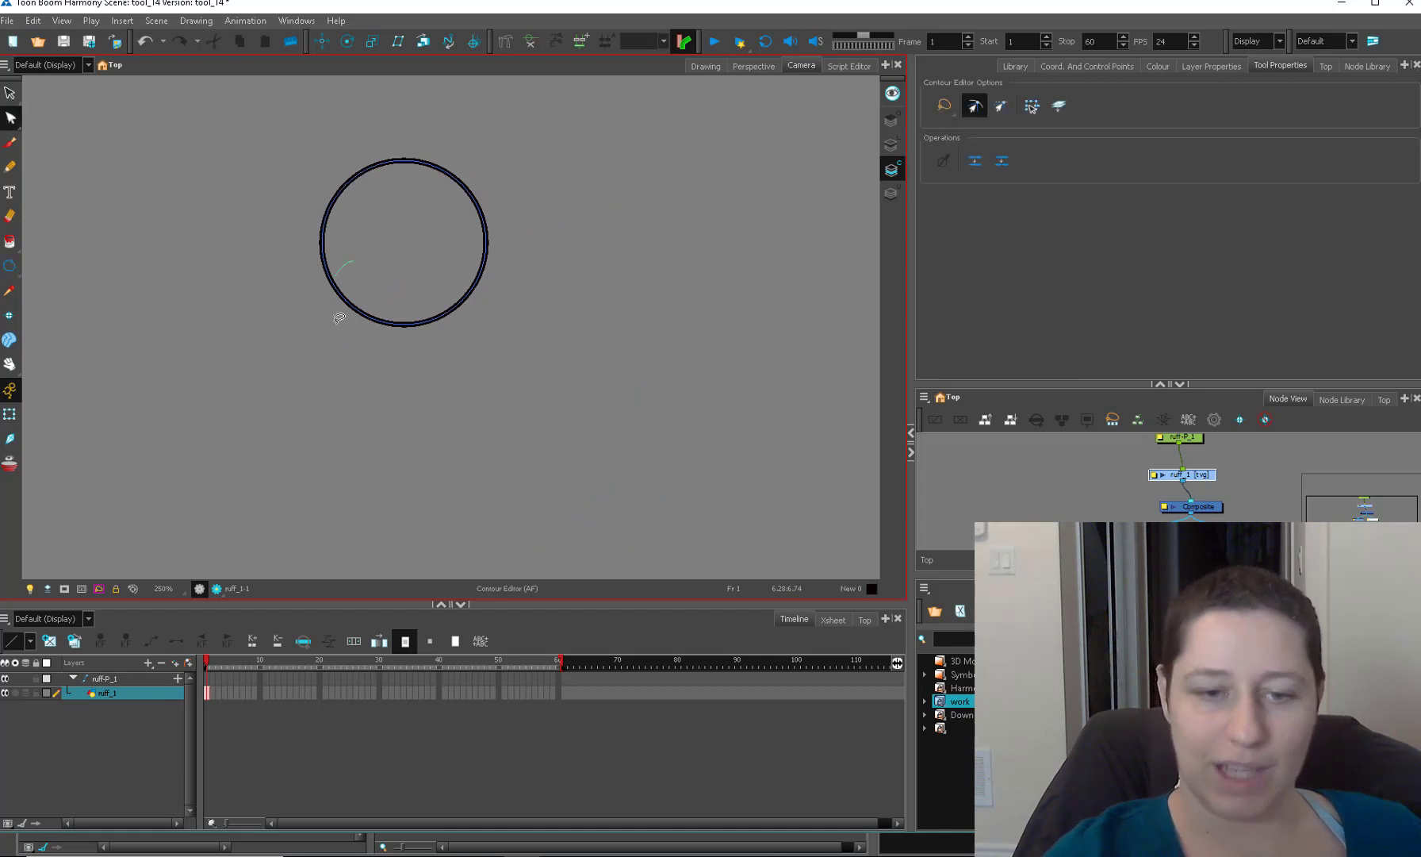
click(341, 308)
drag(343, 307, 321, 367)
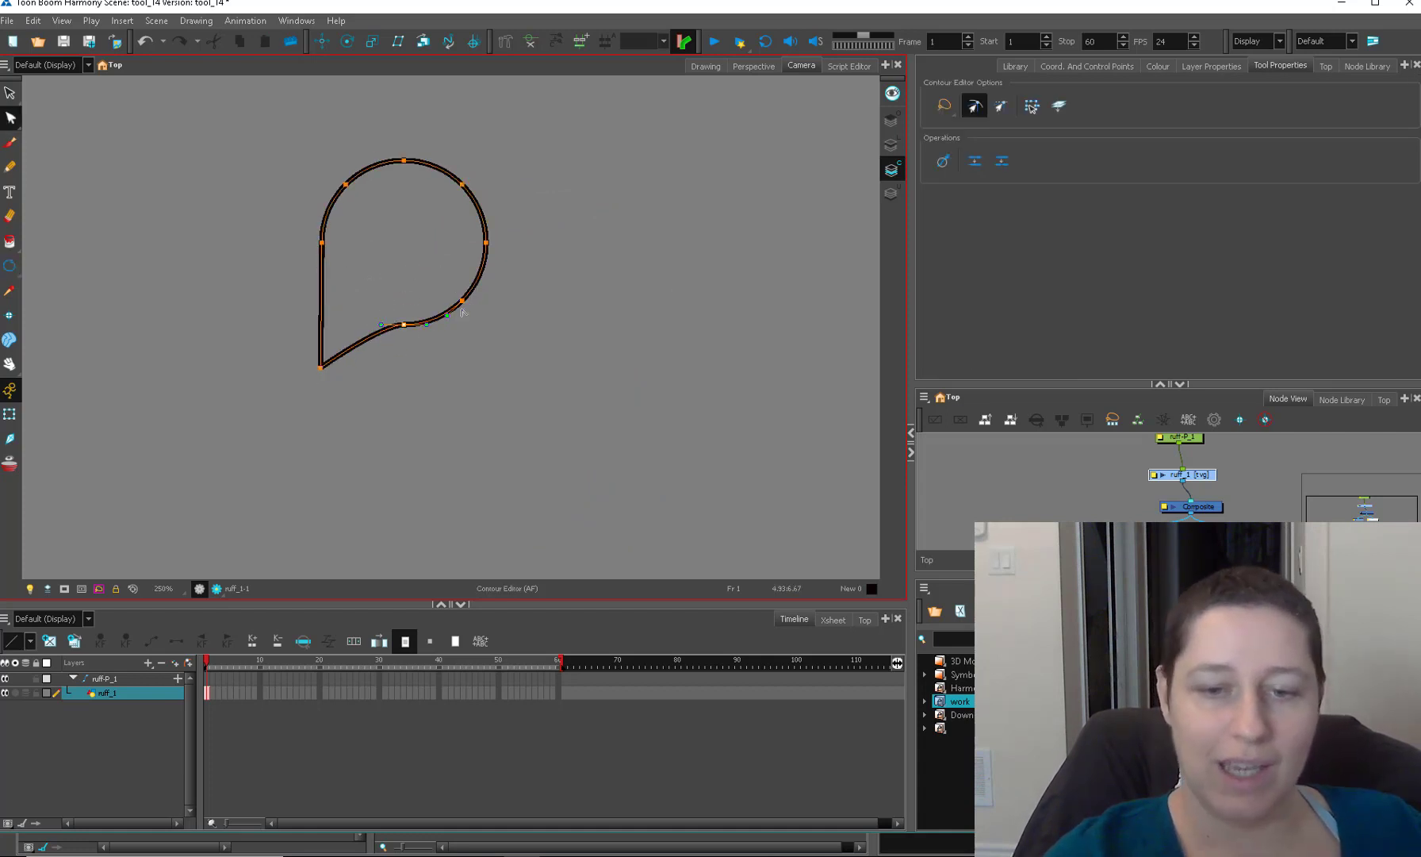
drag(462, 301, 489, 359)
drag(321, 368, 321, 360)
click(517, 308)
Draw a second small circle to the right of the arch with the Ellipse tool.
key(1)
key(alt+equal)
drag(562, 248, 625, 196)
Delete the second circle's lower points and stretch its sides down into an arch with the Contour Editor.
key(alt+q)
click(541, 304)
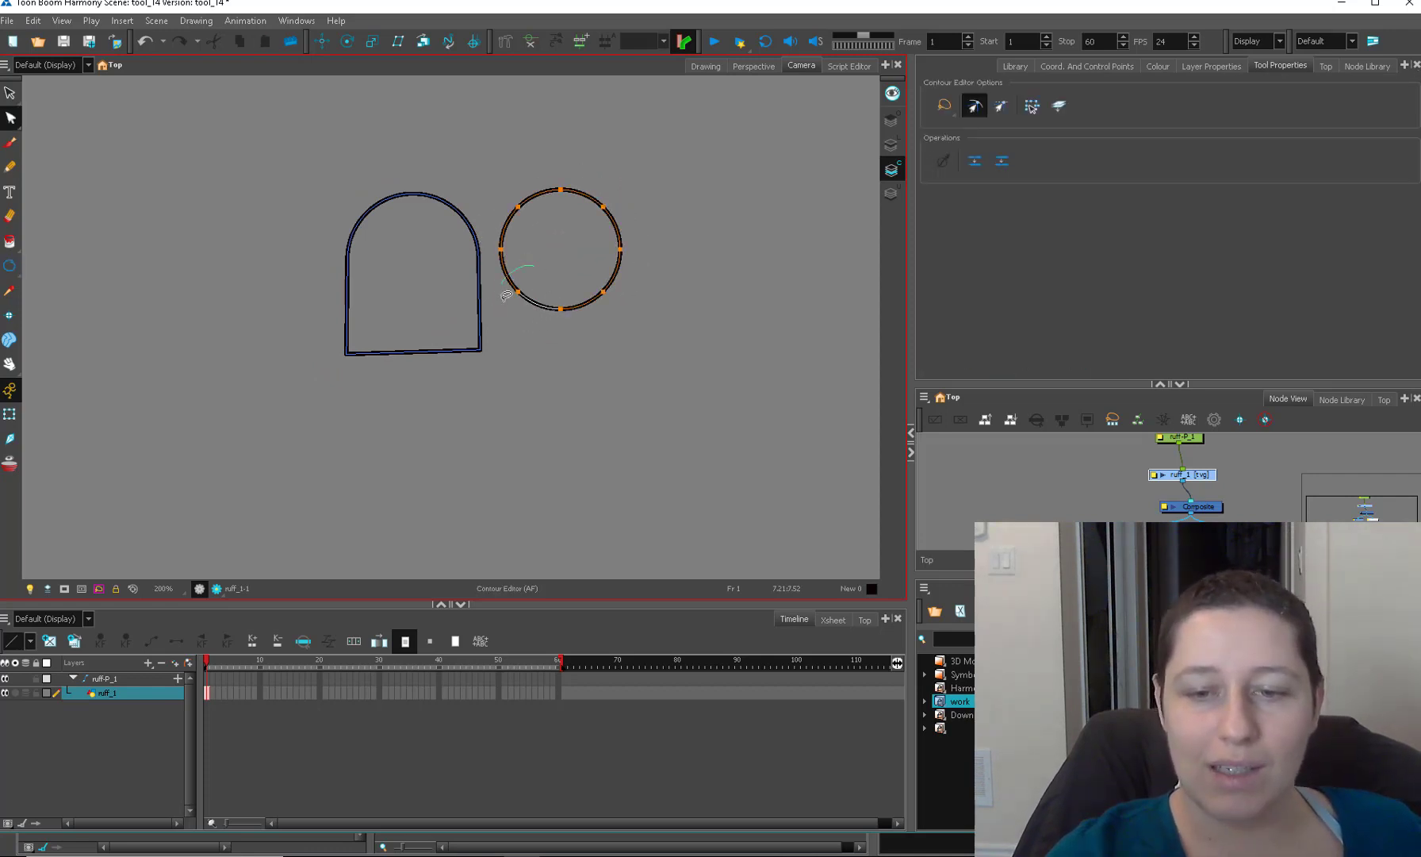
key(Delete)
mouse_move(506, 295)
mouse_down()
mouse_move(585, 279)
mouse_move(504, 270)
mouse_up()
key(Delete)
drag(619, 249, 623, 339)
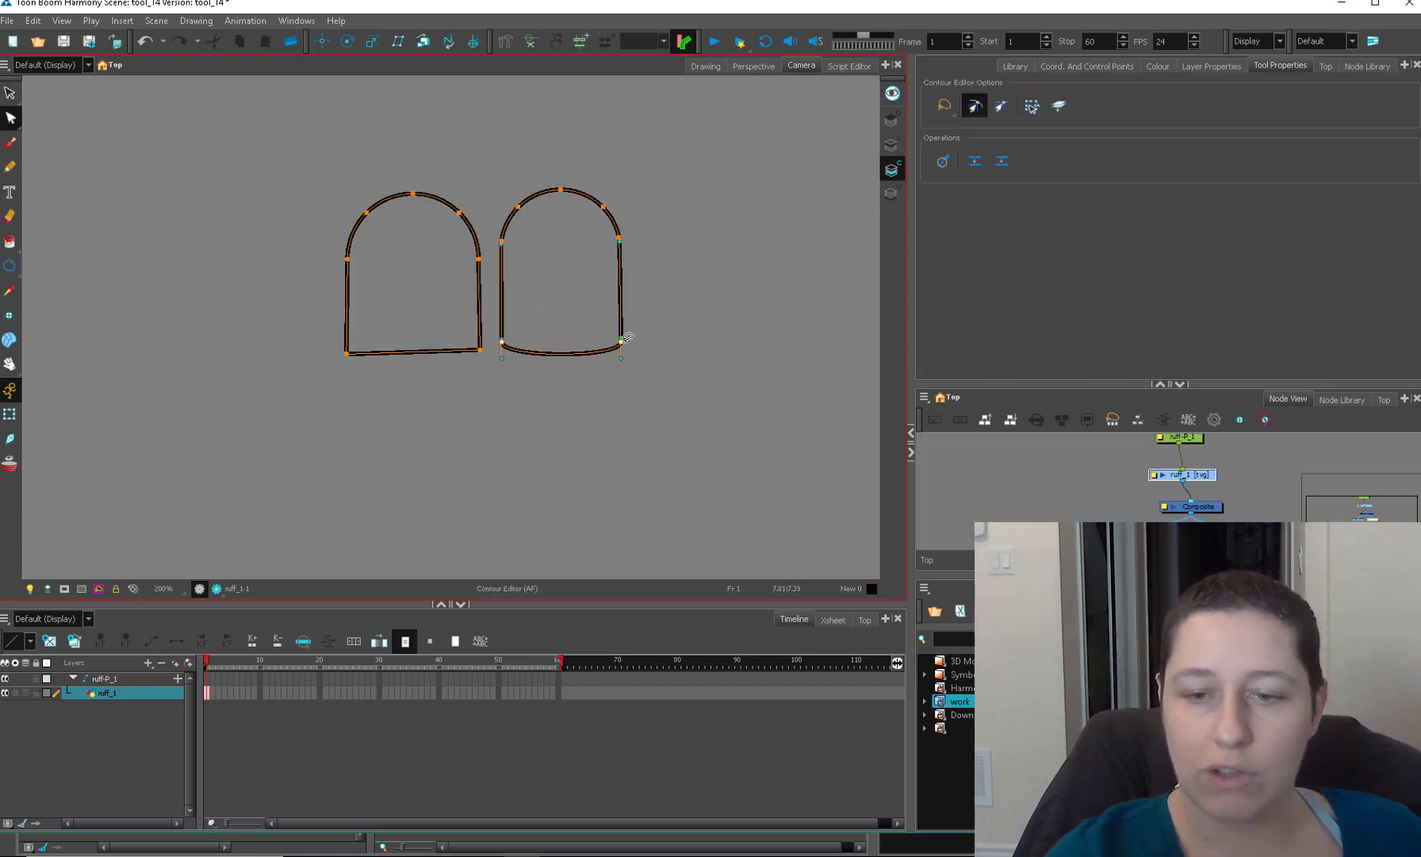
Straighten the second arch's bottom edge by turning both of its bottom points into sharp corners.
alt+click(622, 341)
scroll(504, 343, up, 5)
alt+click(397, 385)
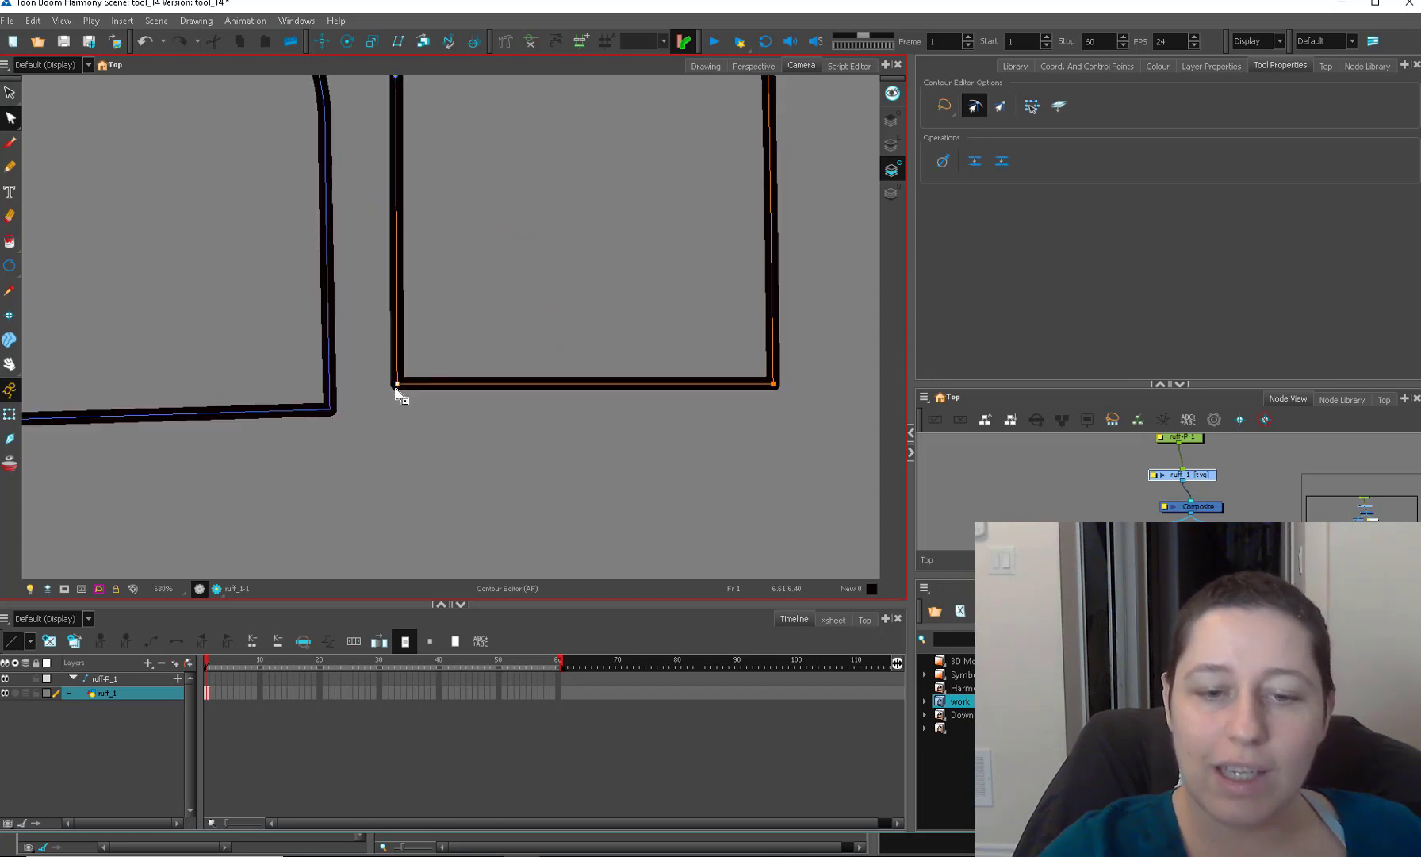
alt+click(774, 385)
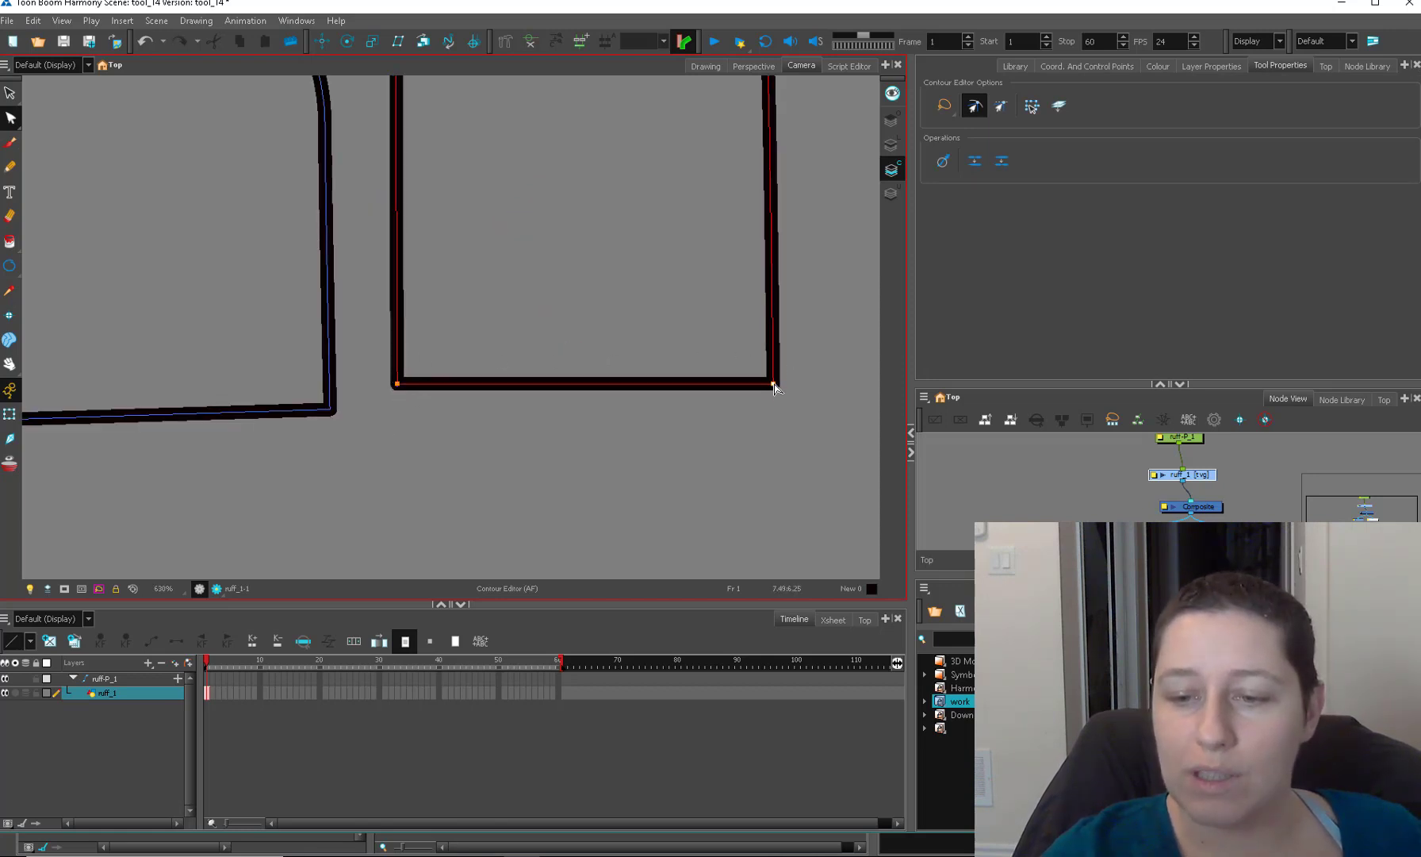
Try adding a point to the second arch's right side and pulling it outward into a bulge, and undo it.
drag(801, 295, 754, 449)
ctrl+click(723, 374)
drag(722, 374, 873, 318)
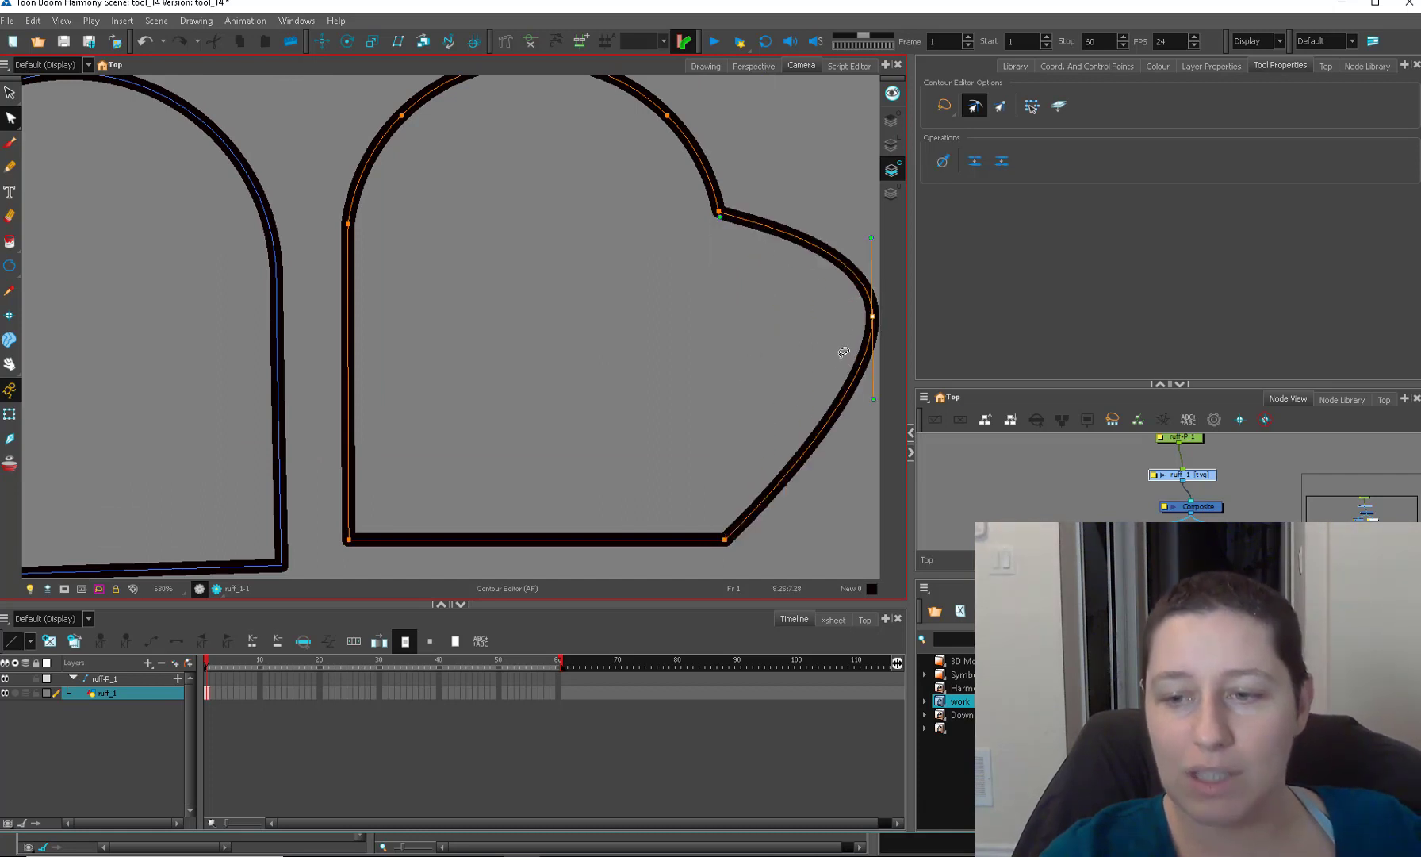
key(ctrl+z)
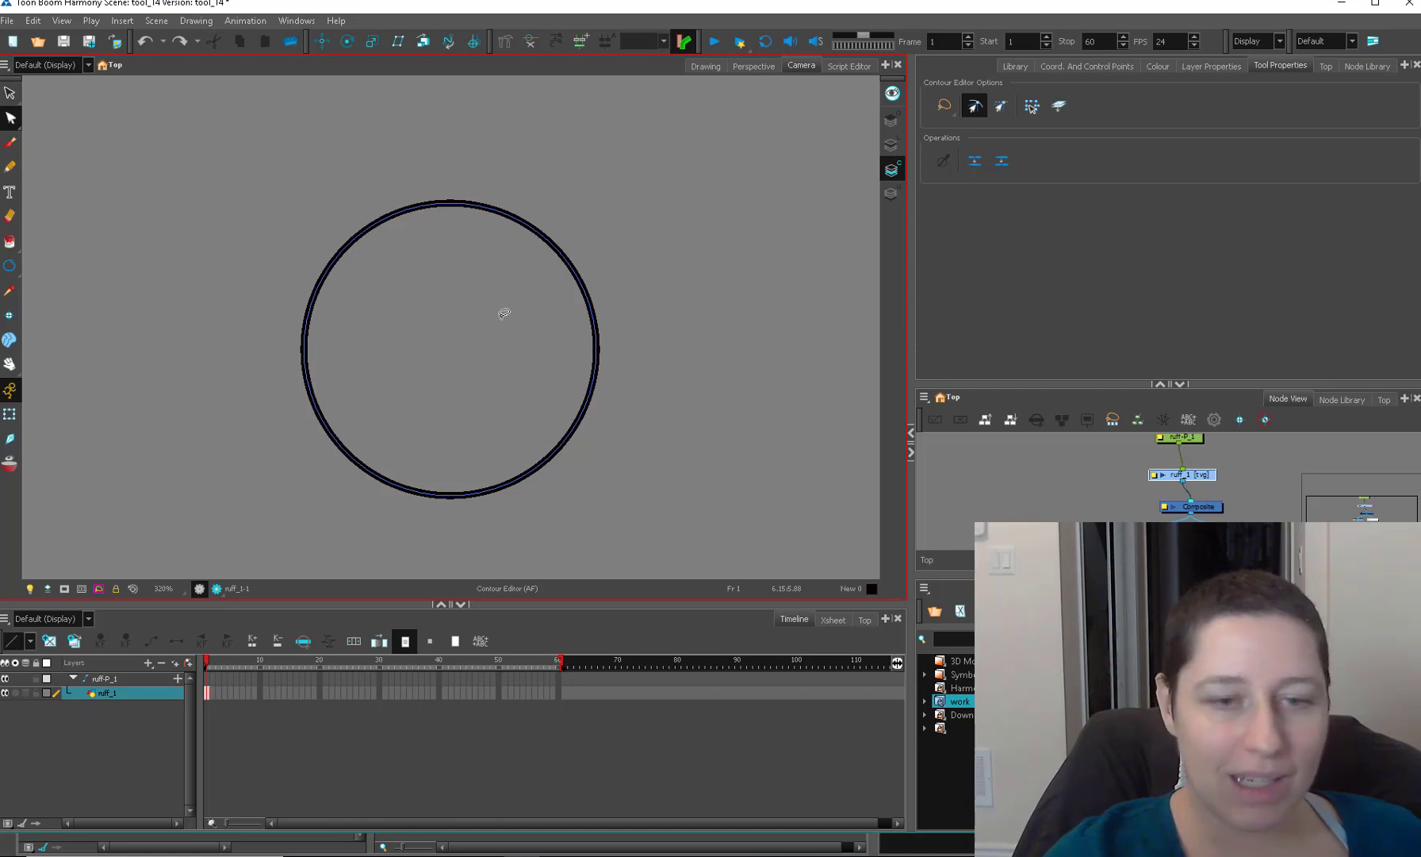
Delete the circle and draw a freehand wavy pencil stroke across the canvas.
key(alt+s)
key(ctrl+a)
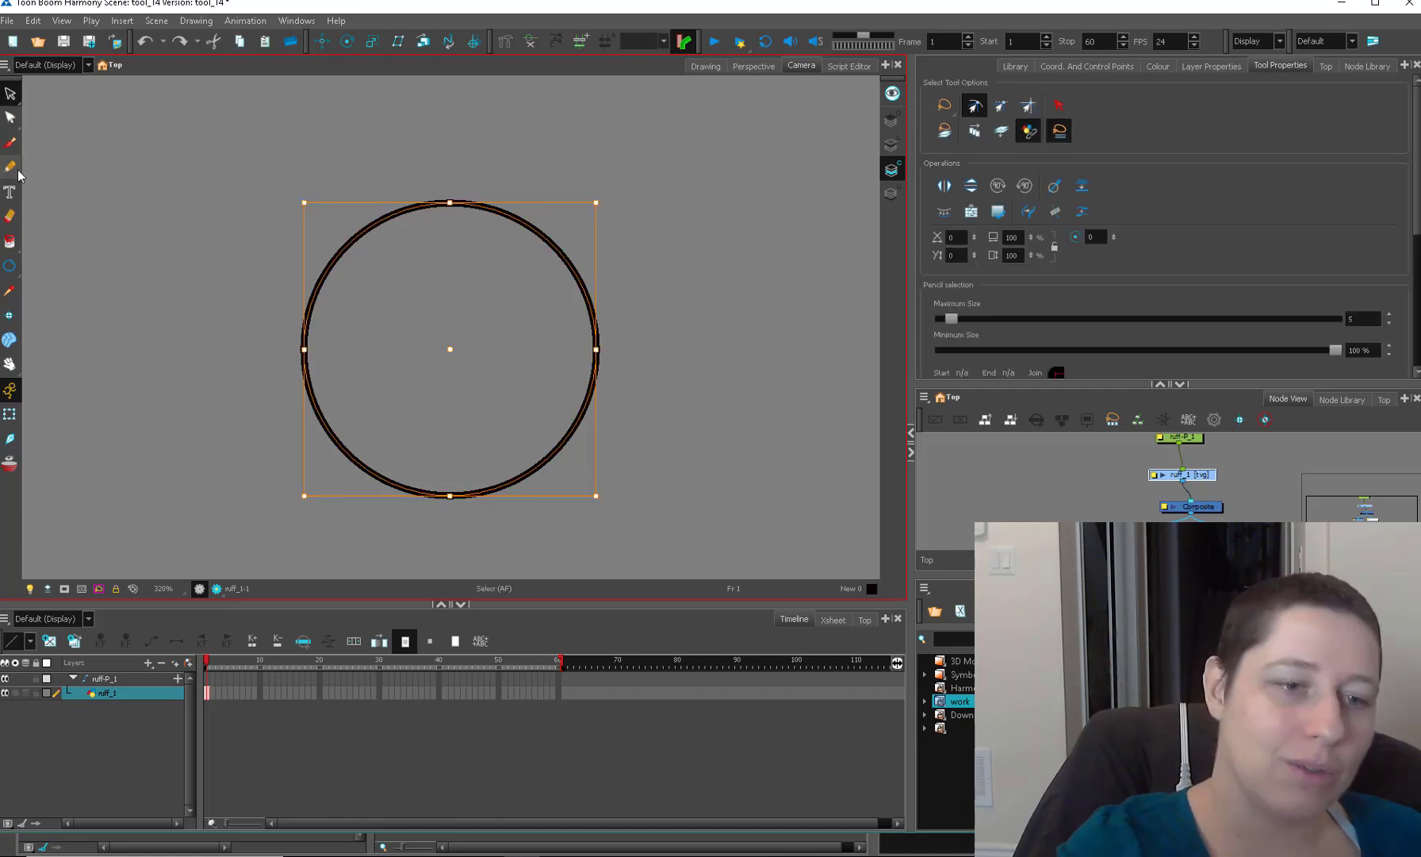
key(Delete)
key(alt+/)
drag(246, 268, 806, 227)
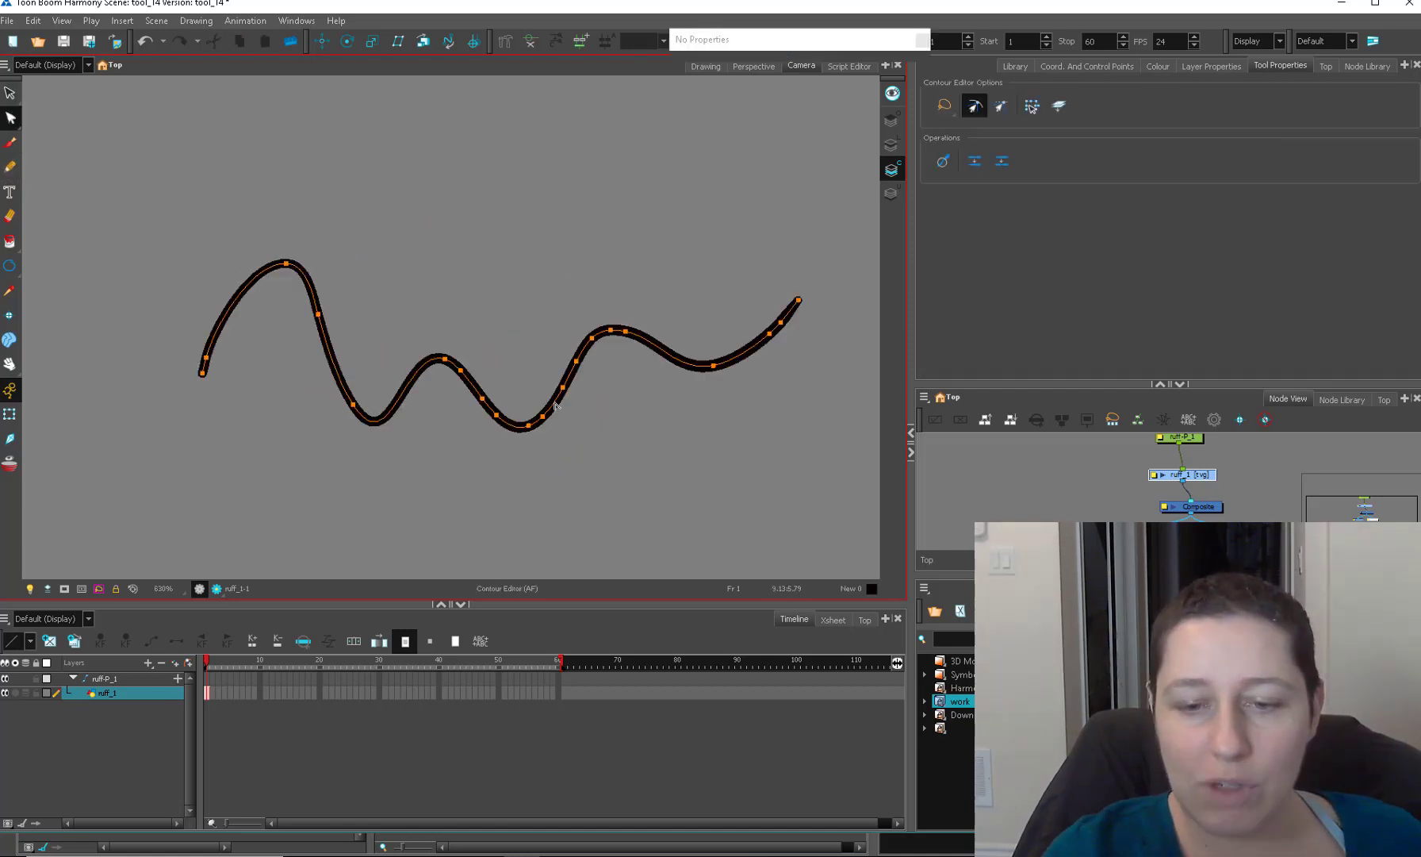
Try thinning out the points around the wavy stroke's second valley and reshaping that valley, and undo the changes.
key(2)
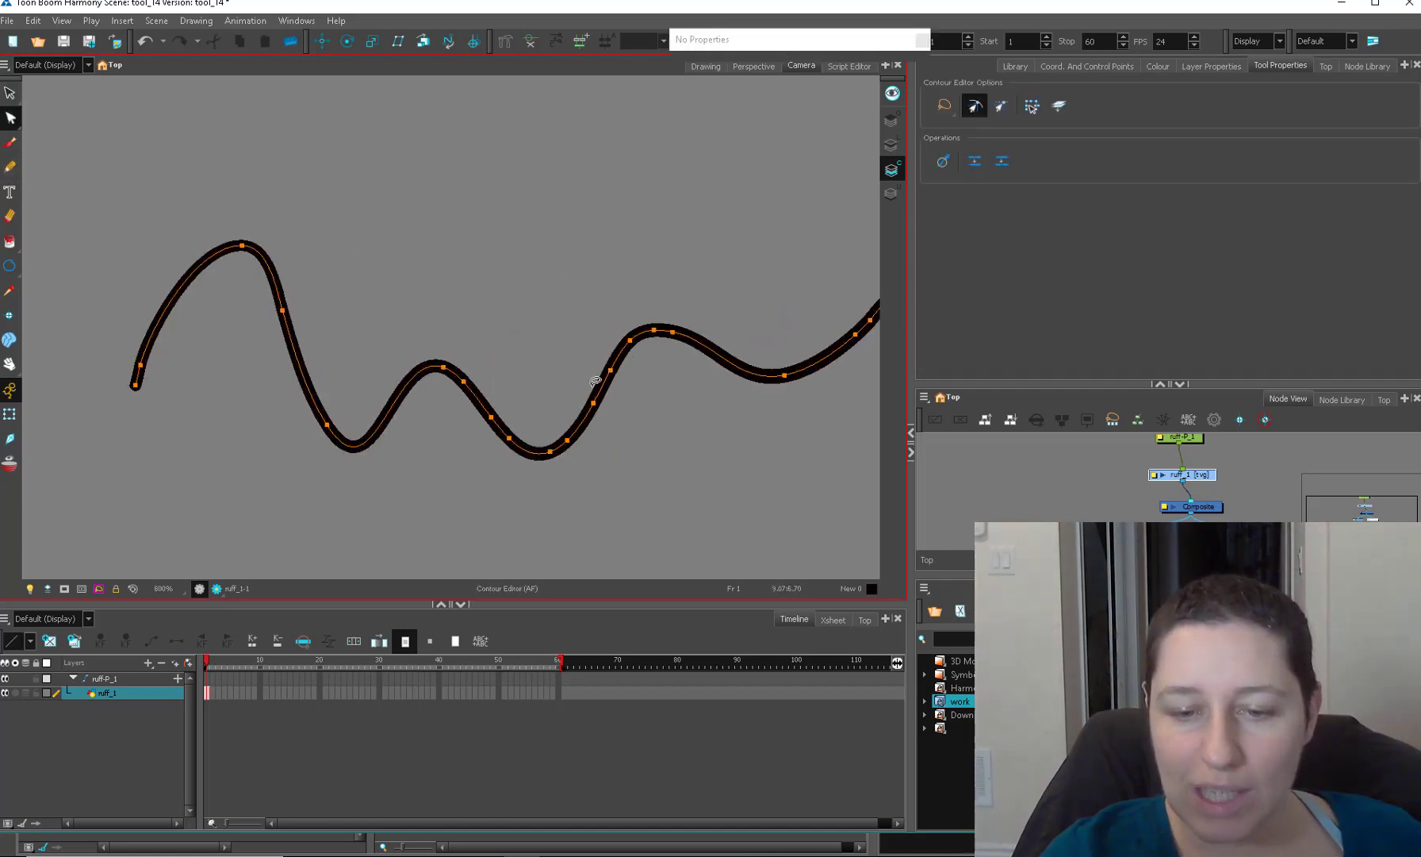
key(2)
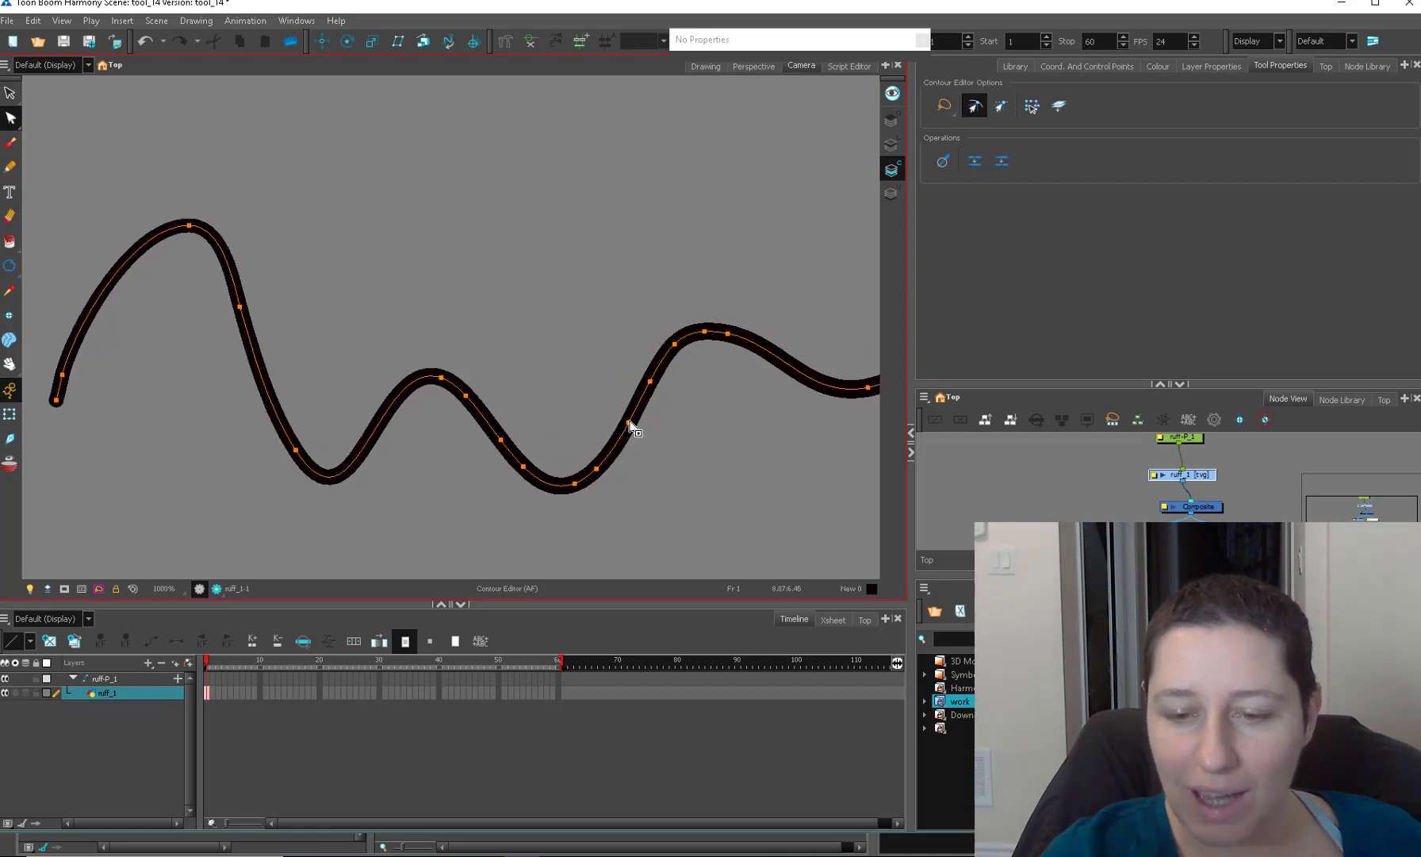
mouse_move(617, 449)
mouse_down()
mouse_move(609, 420)
mouse_move(606, 432)
mouse_up()
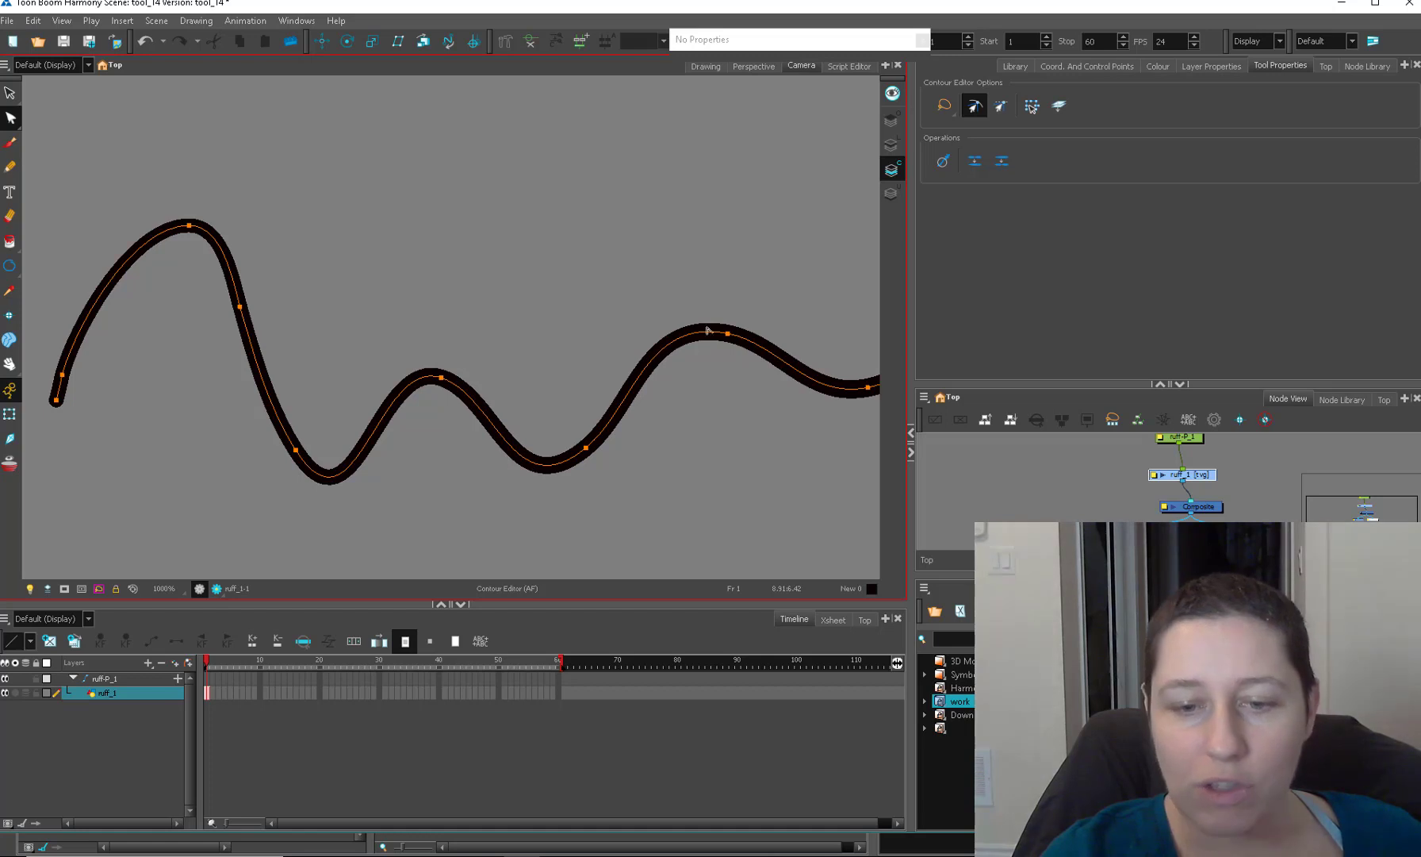
drag(605, 432, 625, 454)
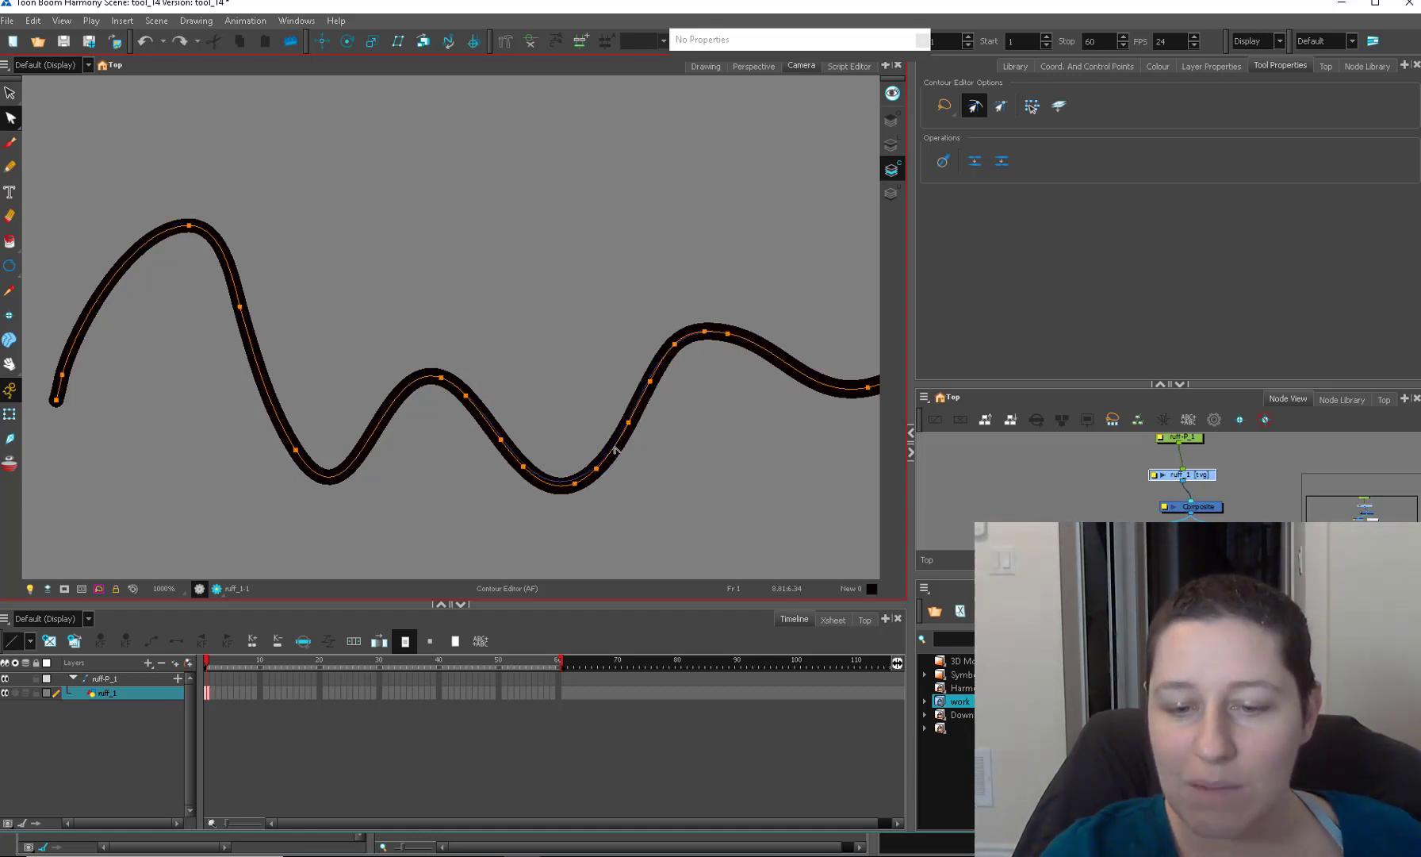
Remove the surplus points between the wavy stroke's middle and right-hand crests, keeping one point in the valley.
key(ctrl+z)
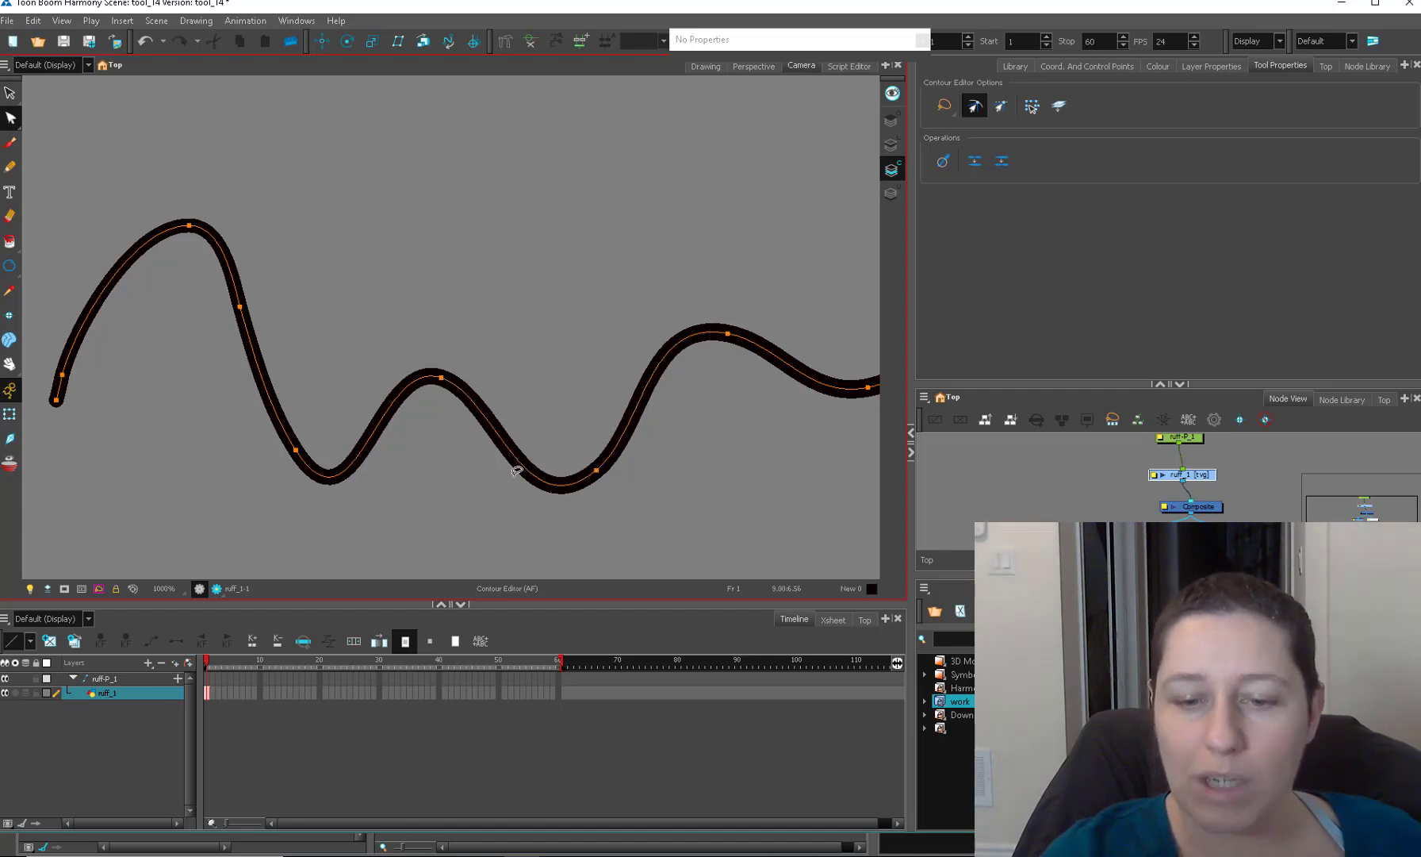
key(1)
key(1)
key(2)
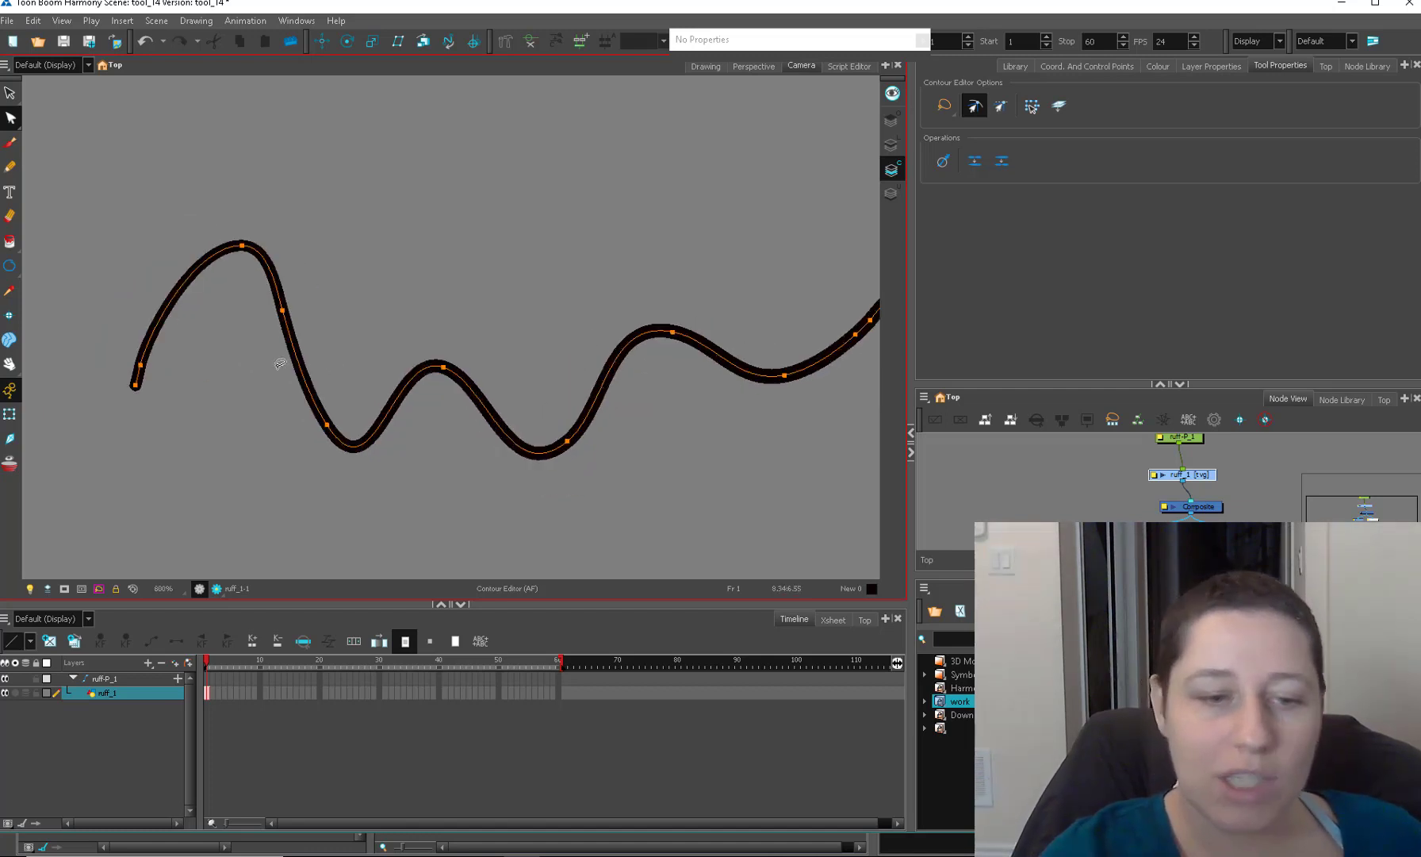
Shift the second point near the wavy stroke's left end and remove the two surplus points before its right end.
key(2)
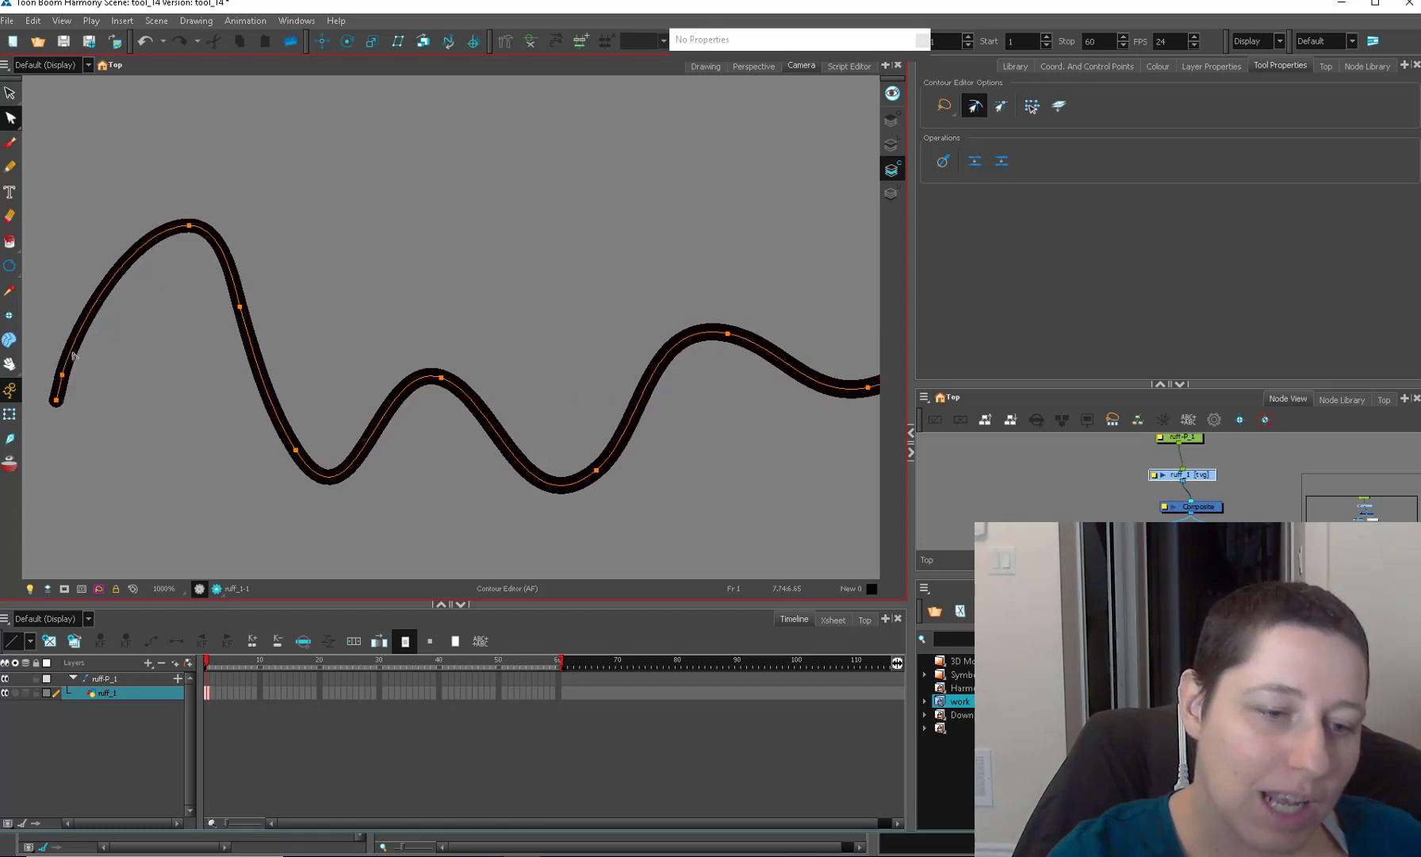
mouse_move(72, 355)
mouse_down()
mouse_move(80, 330)
mouse_move(72, 354)
mouse_up()
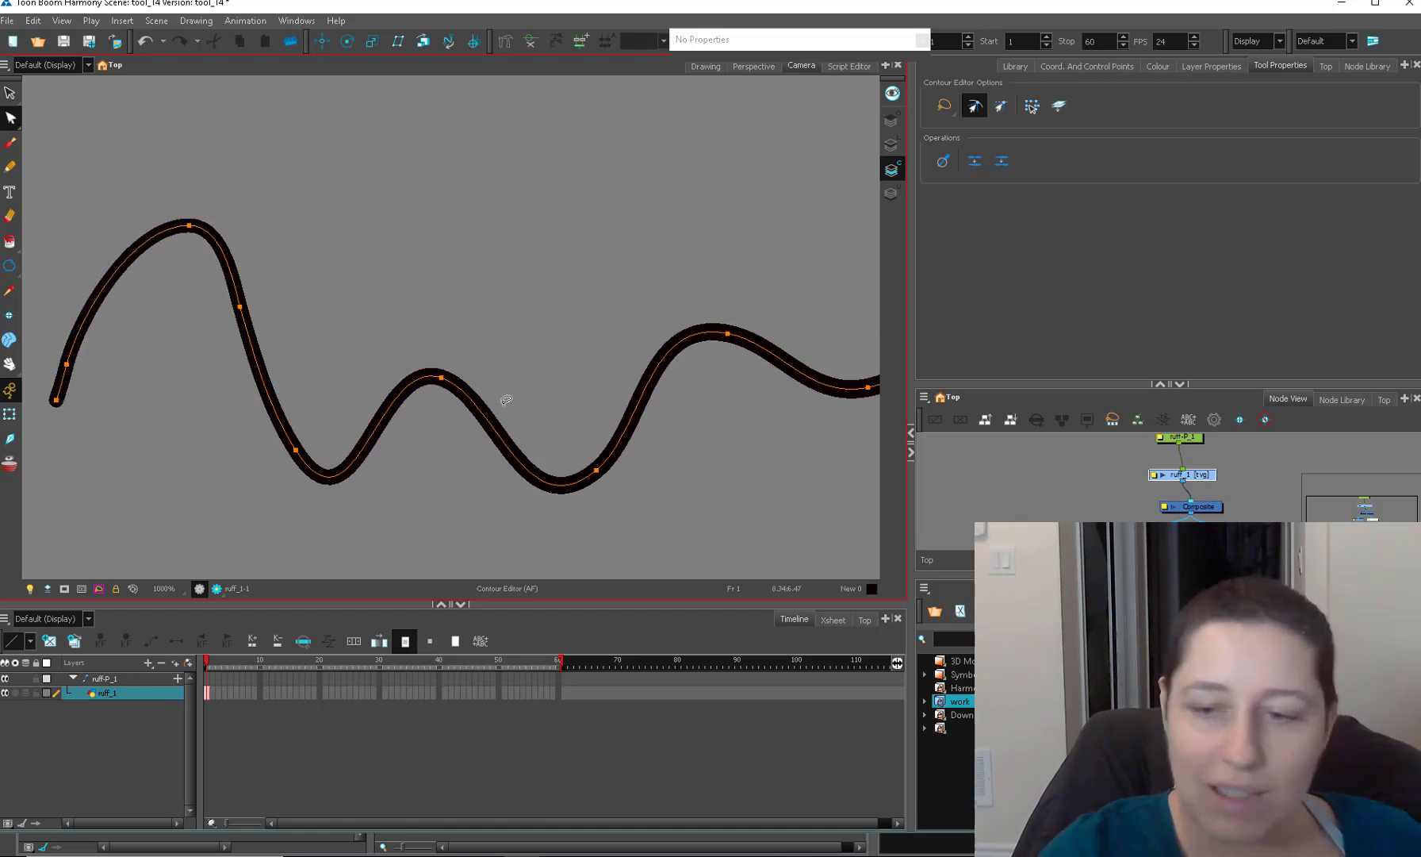
drag(841, 380, 678, 364)
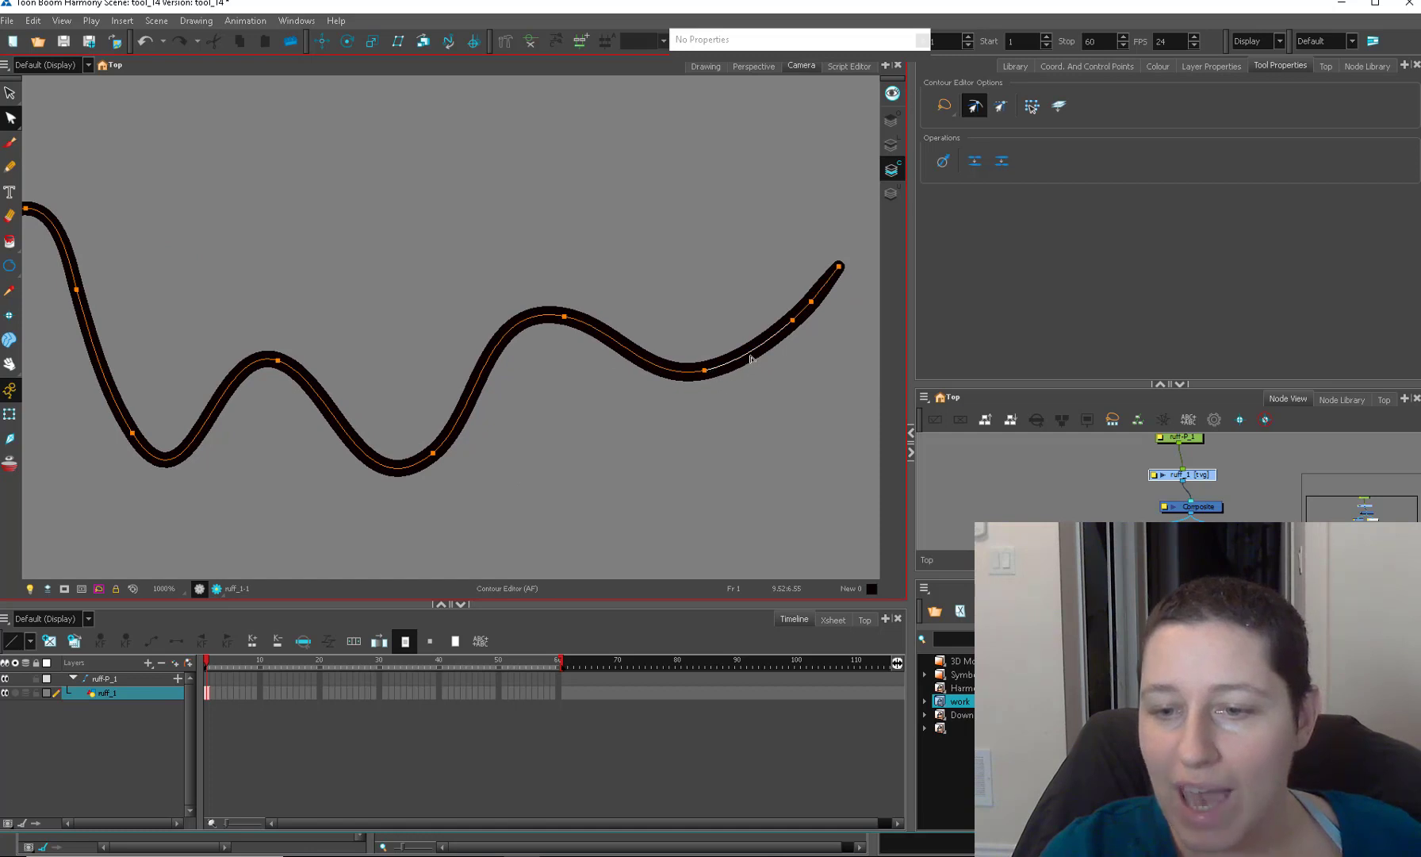
drag(764, 354, 780, 347)
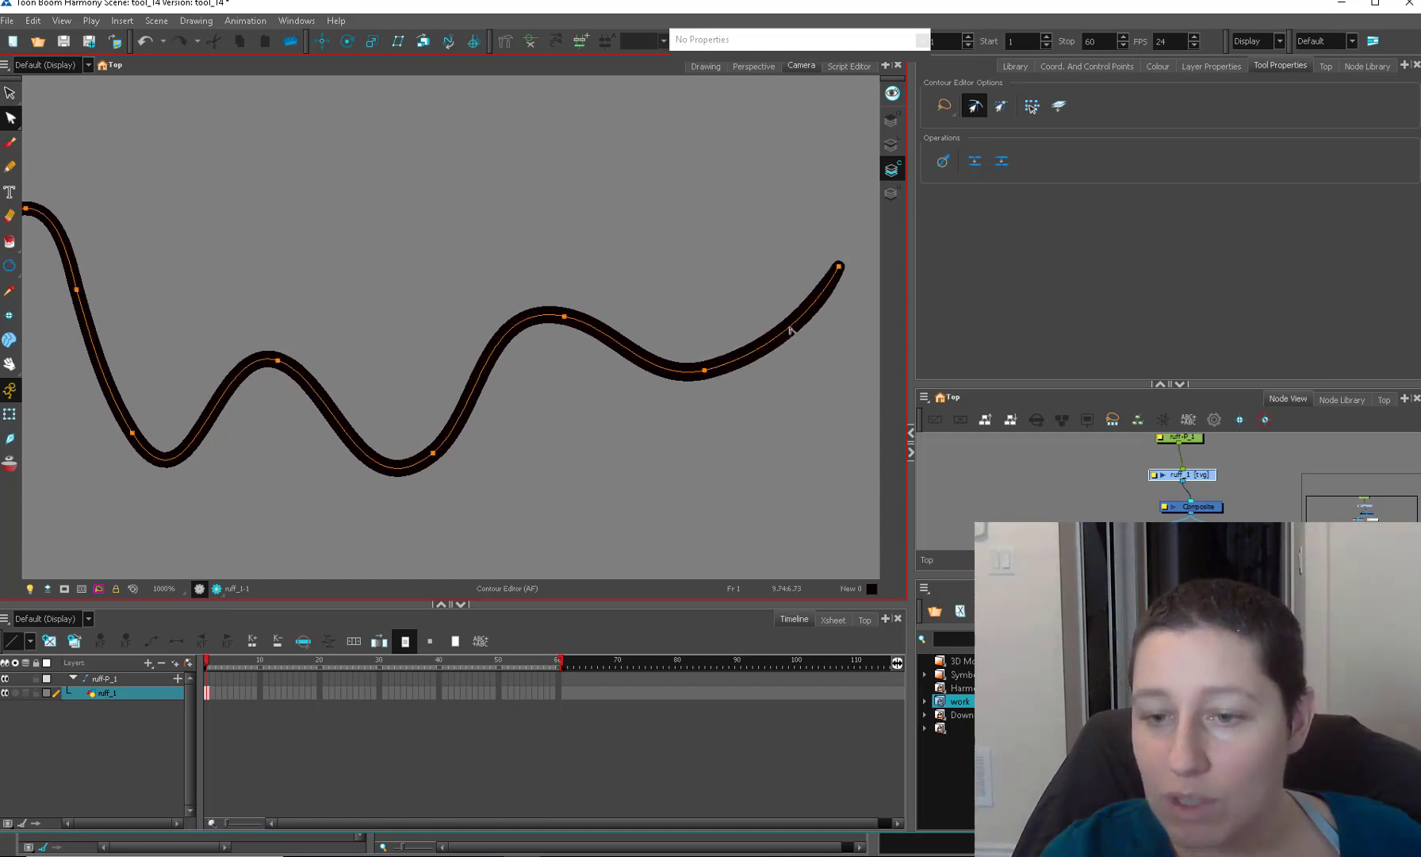
Delete the whole wavy stroke from the canvas.
key(2)
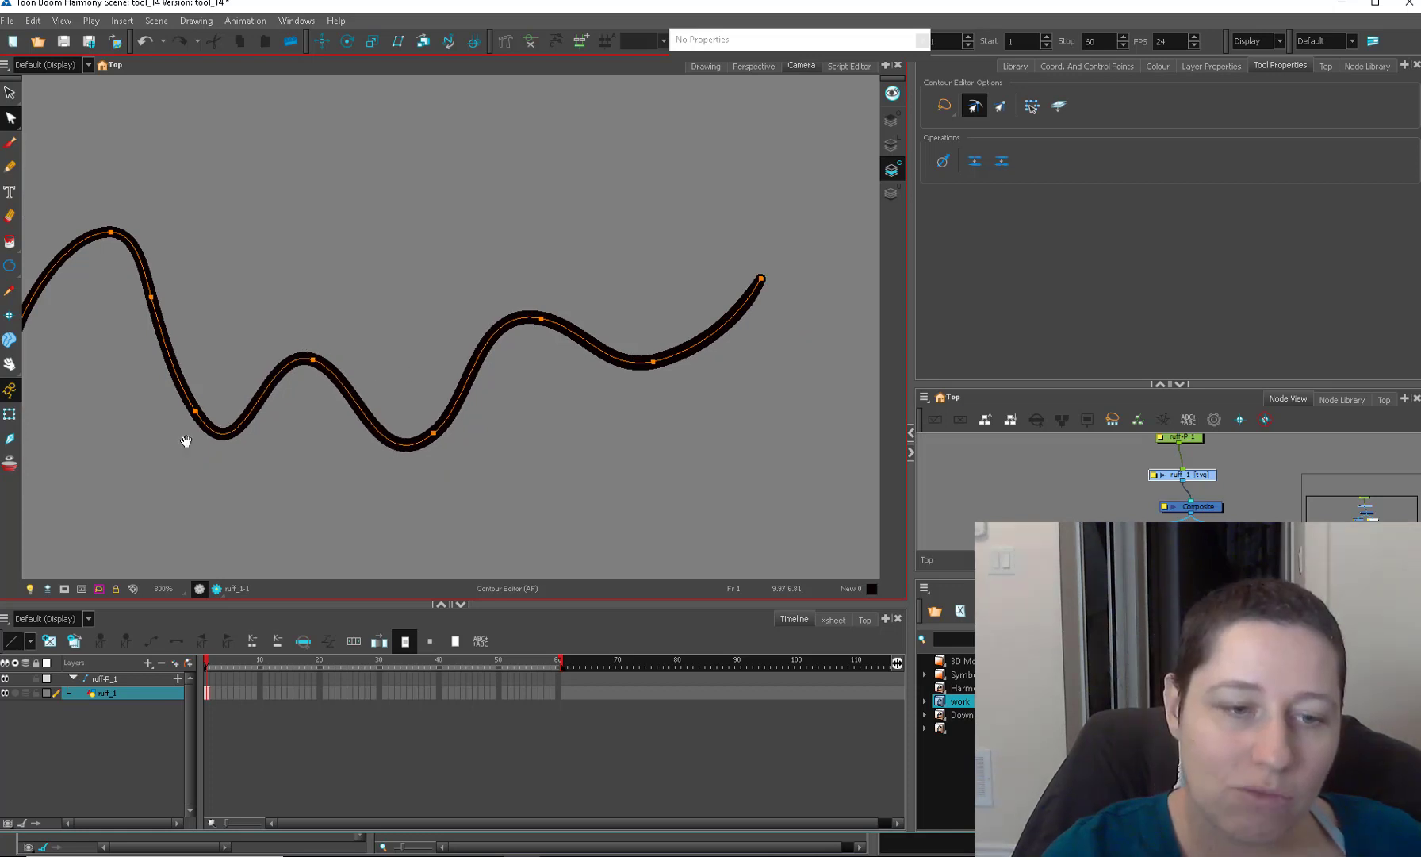
drag(185, 441, 464, 441)
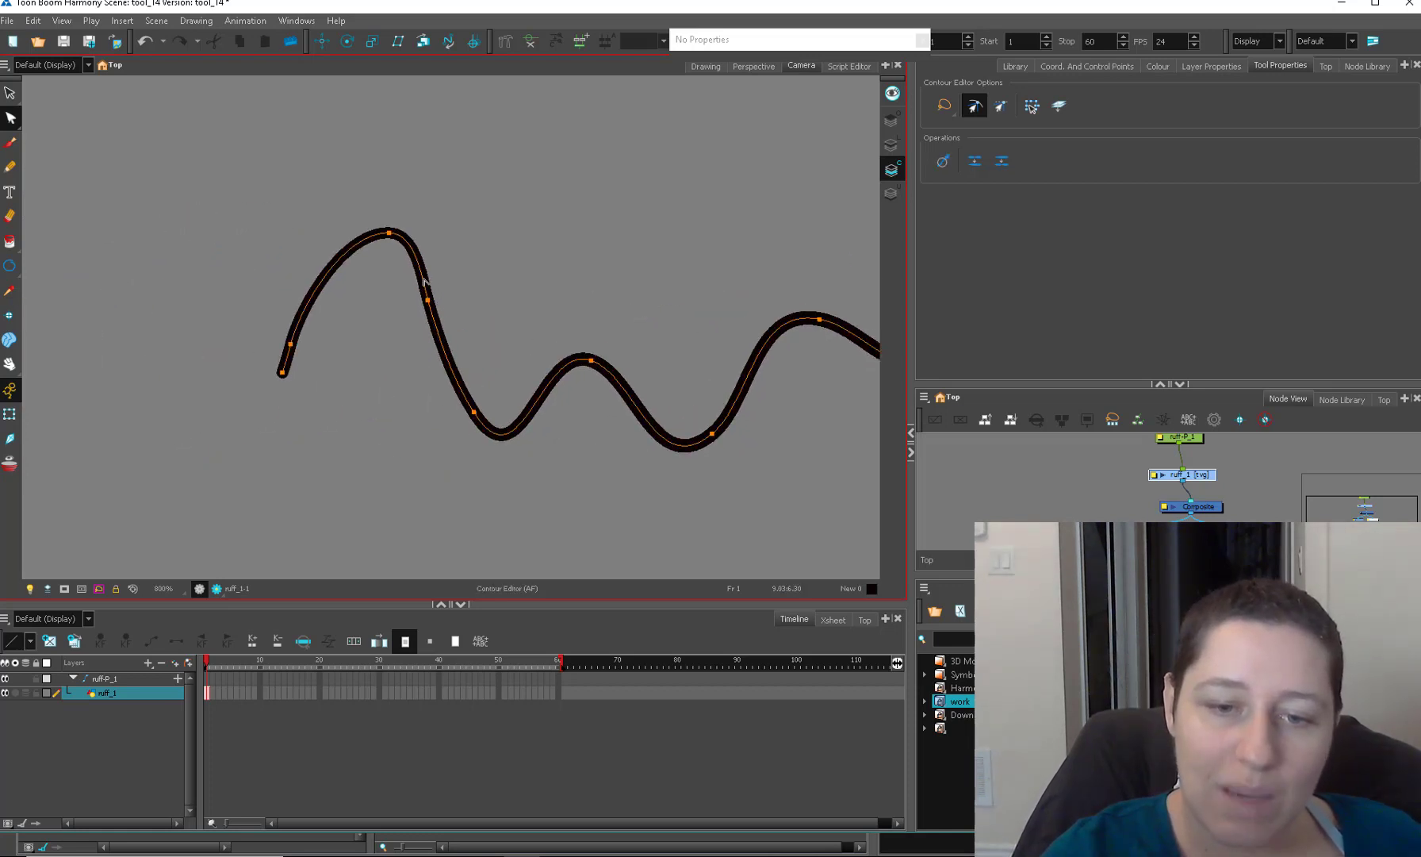
key(2)
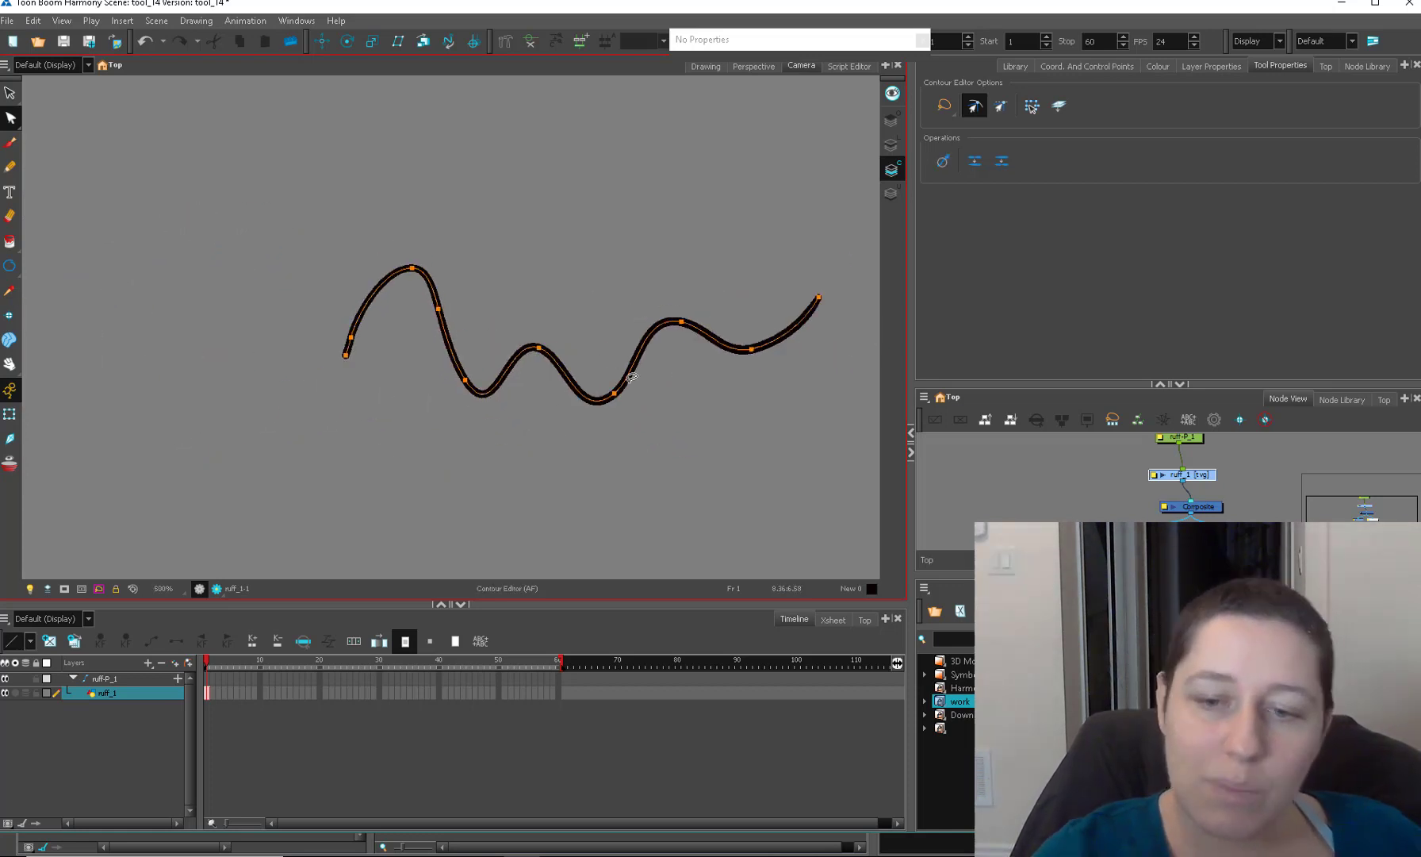
key(2)
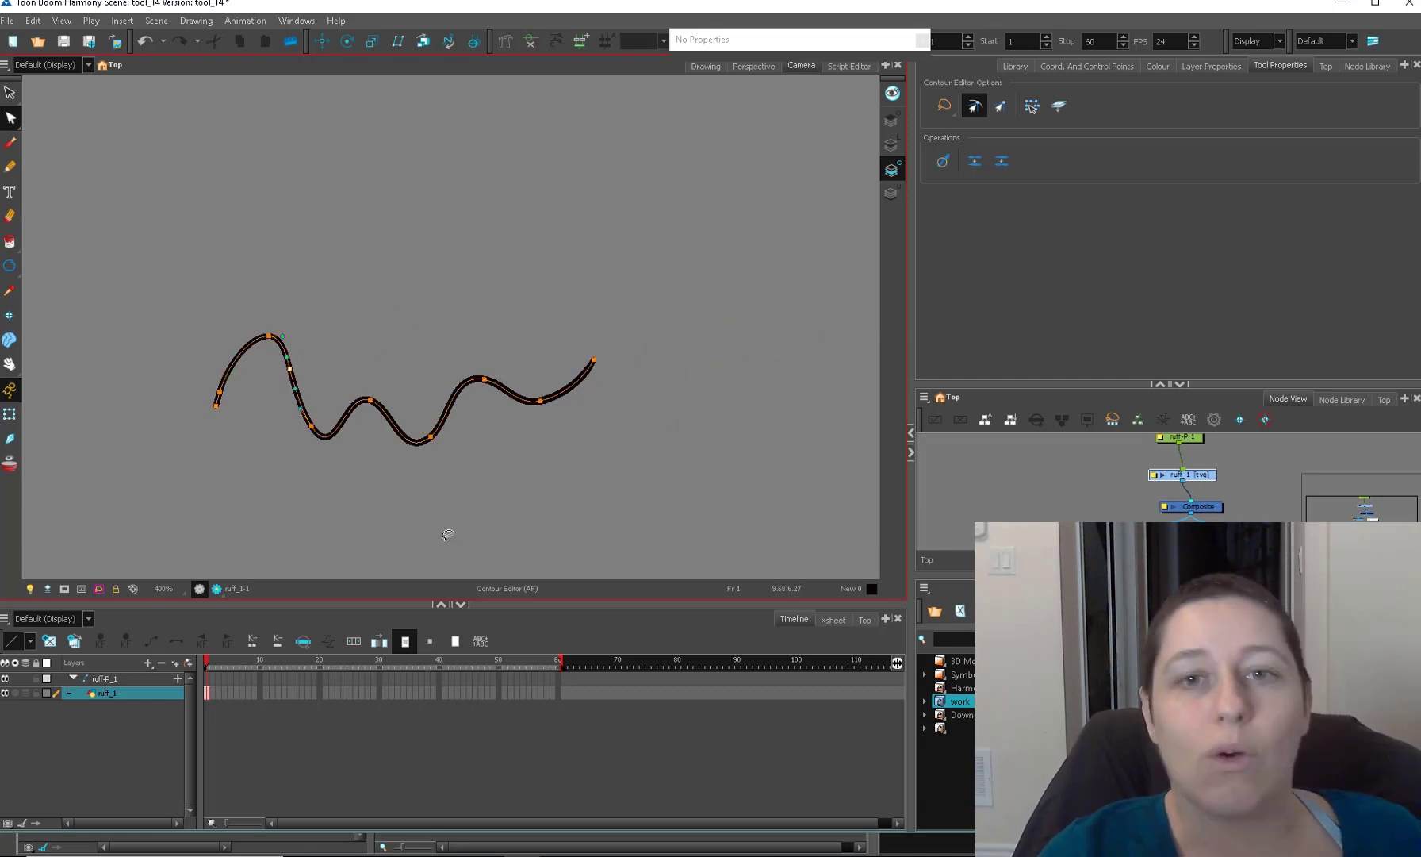
key(2)
key(alt+s)
key(Delete)
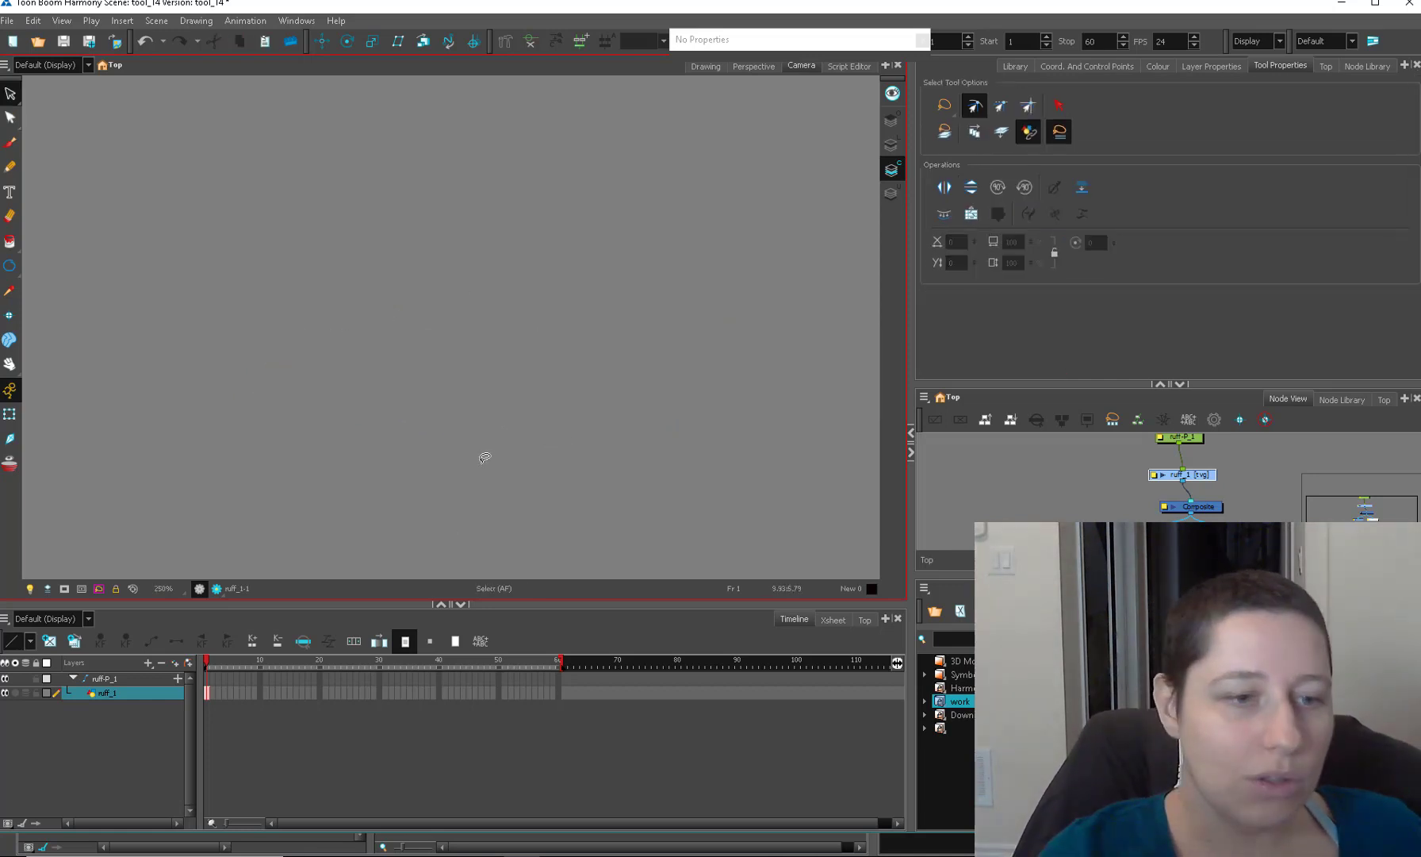
Activate the Pencil tool and bring its remaining properties into view.
key(2)
key(alt+slash)
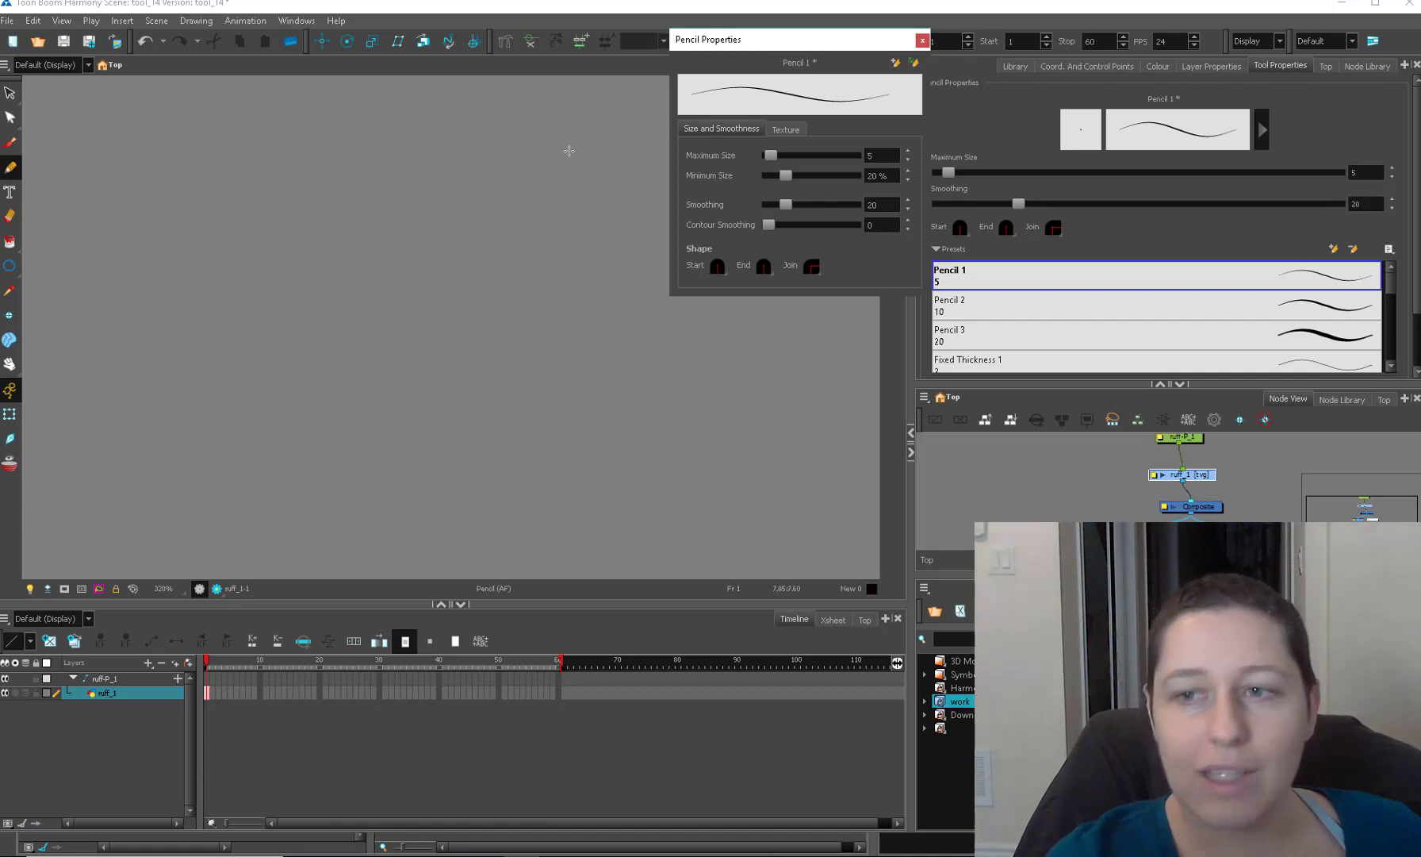
drag(1411, 256, 1417, 333)
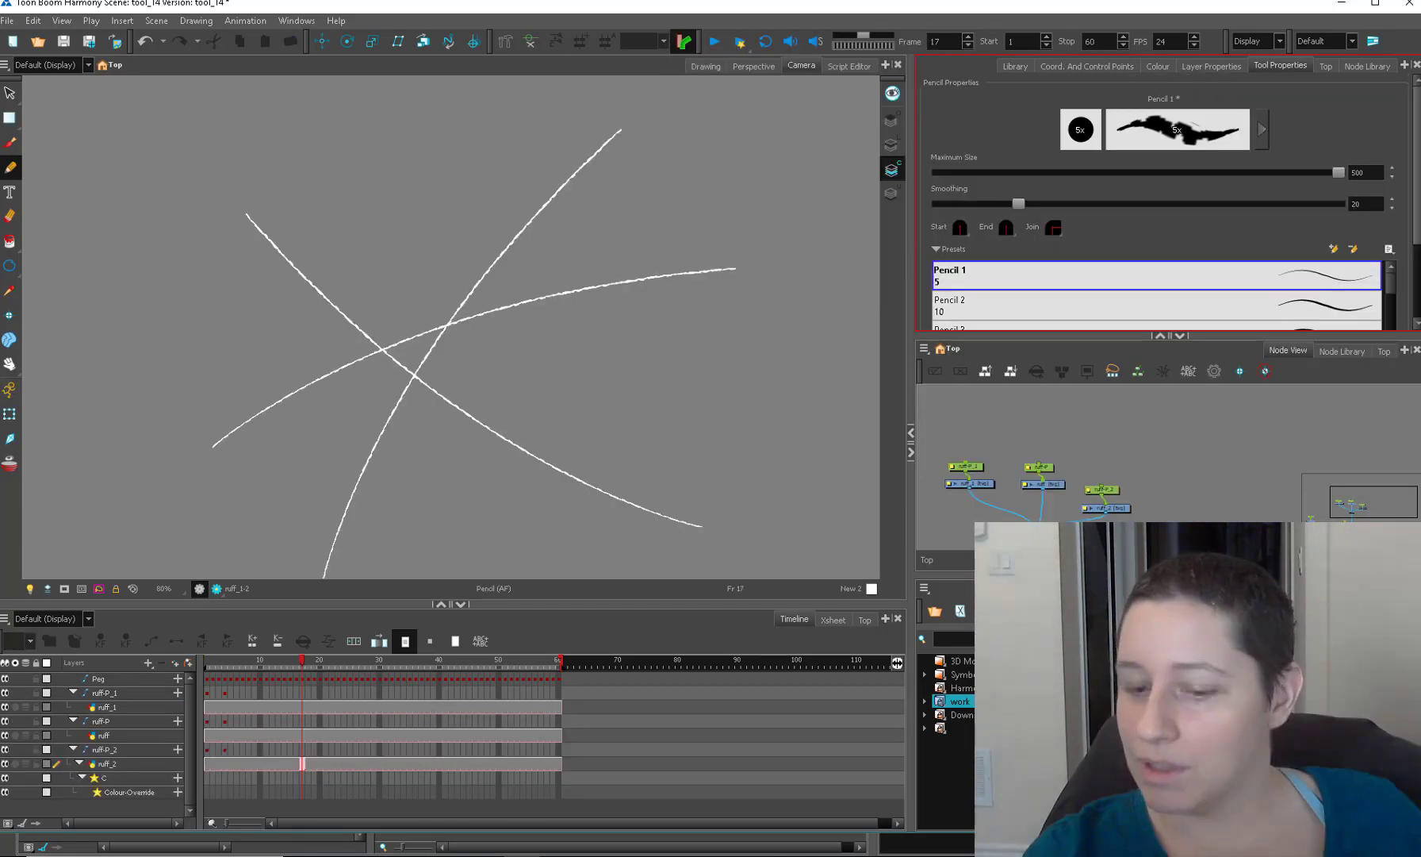
Switch to the Pen_tool scene and select the ruffs layer for drawing.
click(1208, 386)
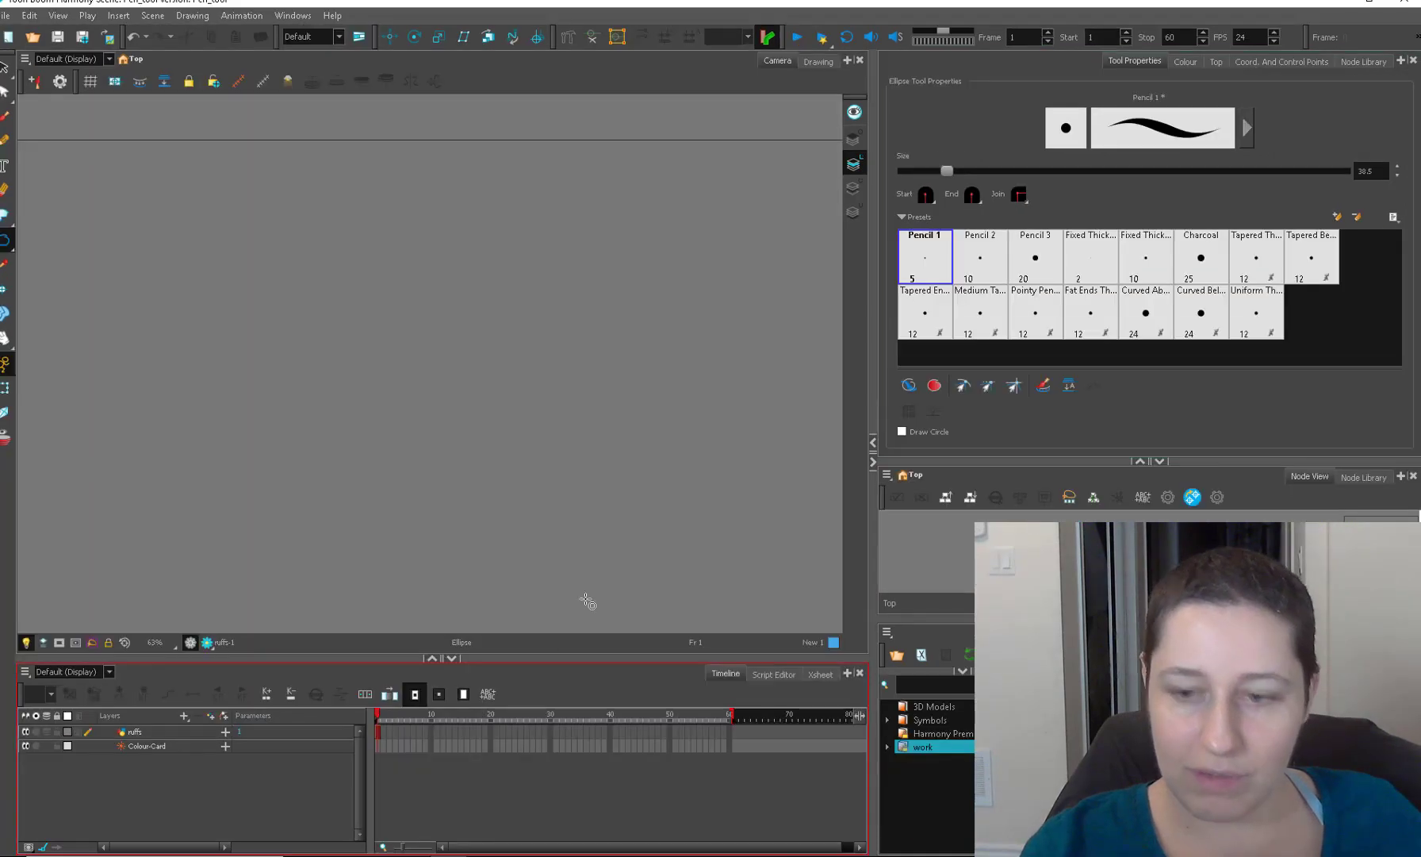
drag(992, 462, 1025, 465)
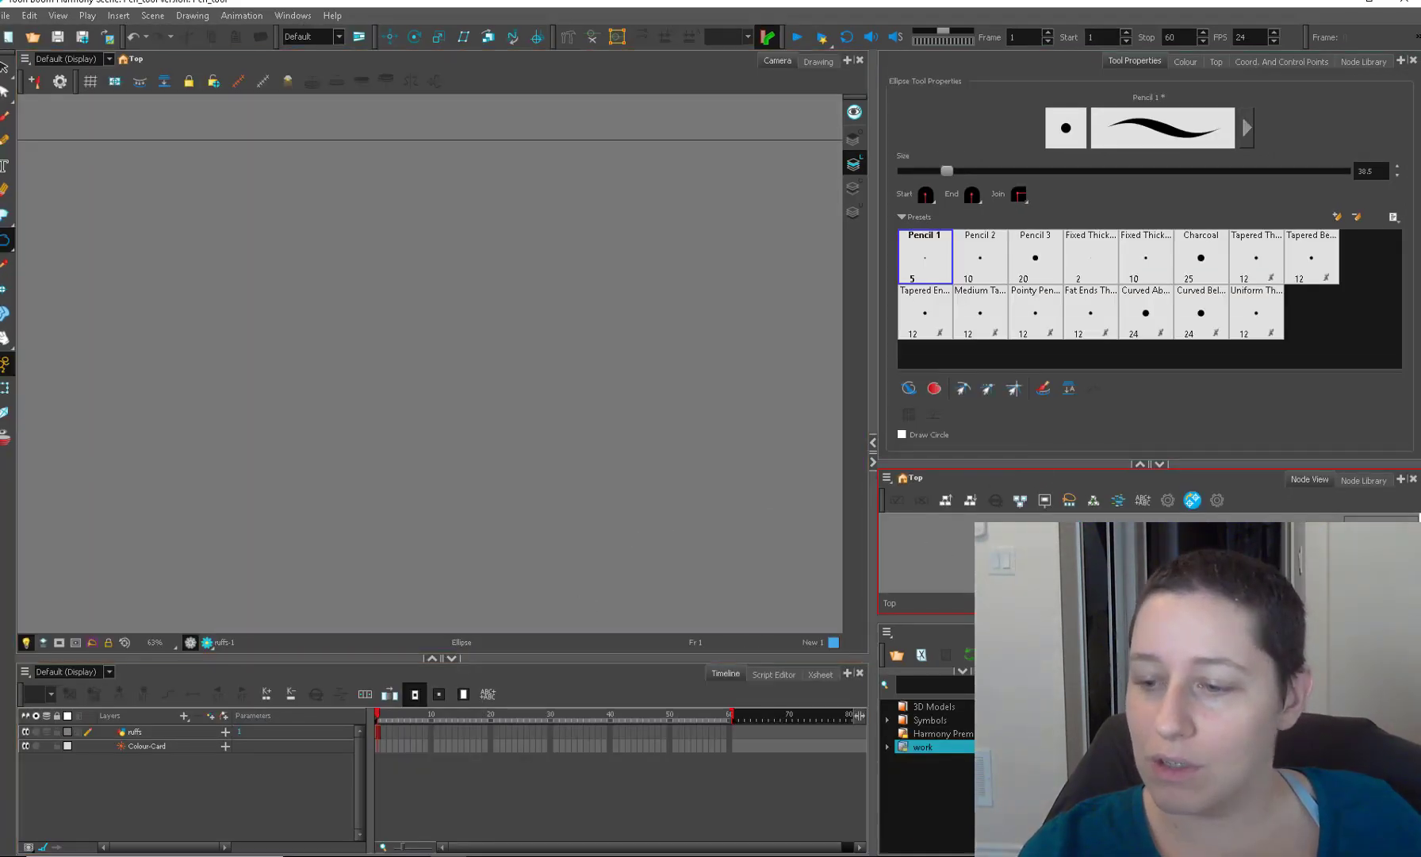
click(1182, 555)
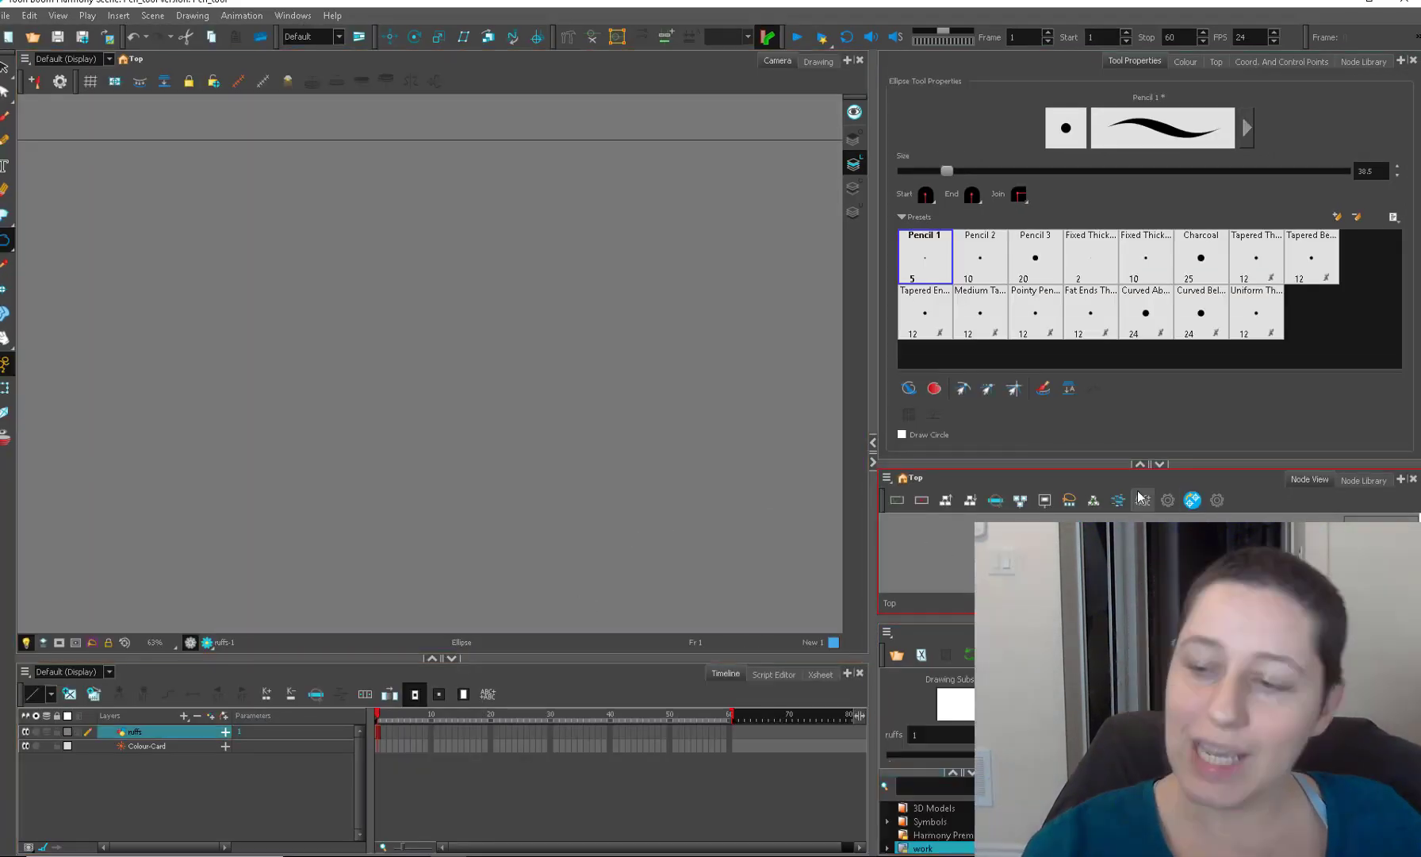
Try drawing a large freehand loop with crossing ends using the Pencil tool, and undo it.
key(alt+slash)
mouse_move(617, 254)
mouse_down()
mouse_move(448, 560)
mouse_move(339, 321)
mouse_up()
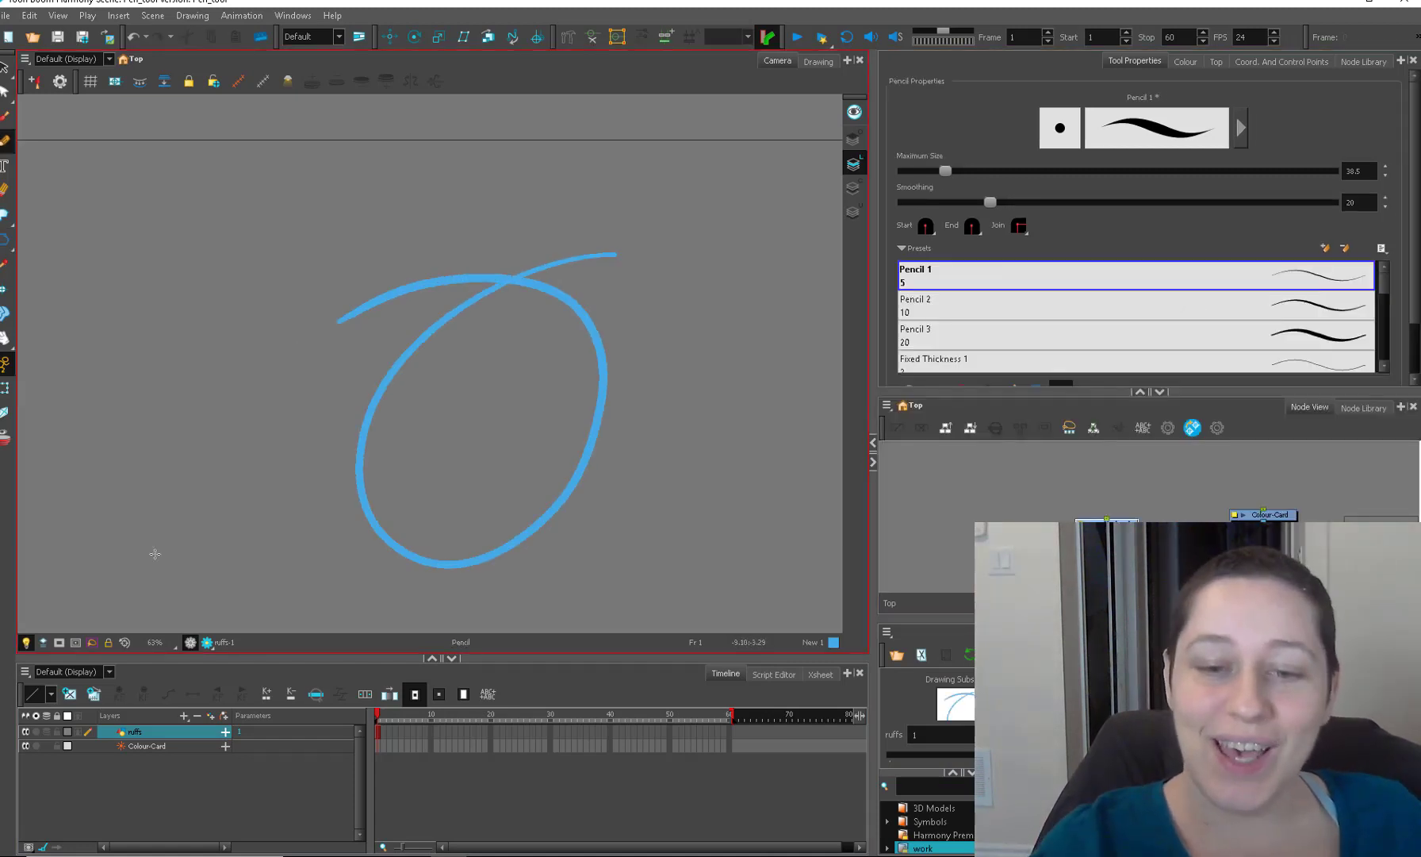
key(ctrl+z)
Turn on automatic filling for the Pencil and draw three filled blue ovals in a row, from largest to smallest.
click(7, 142)
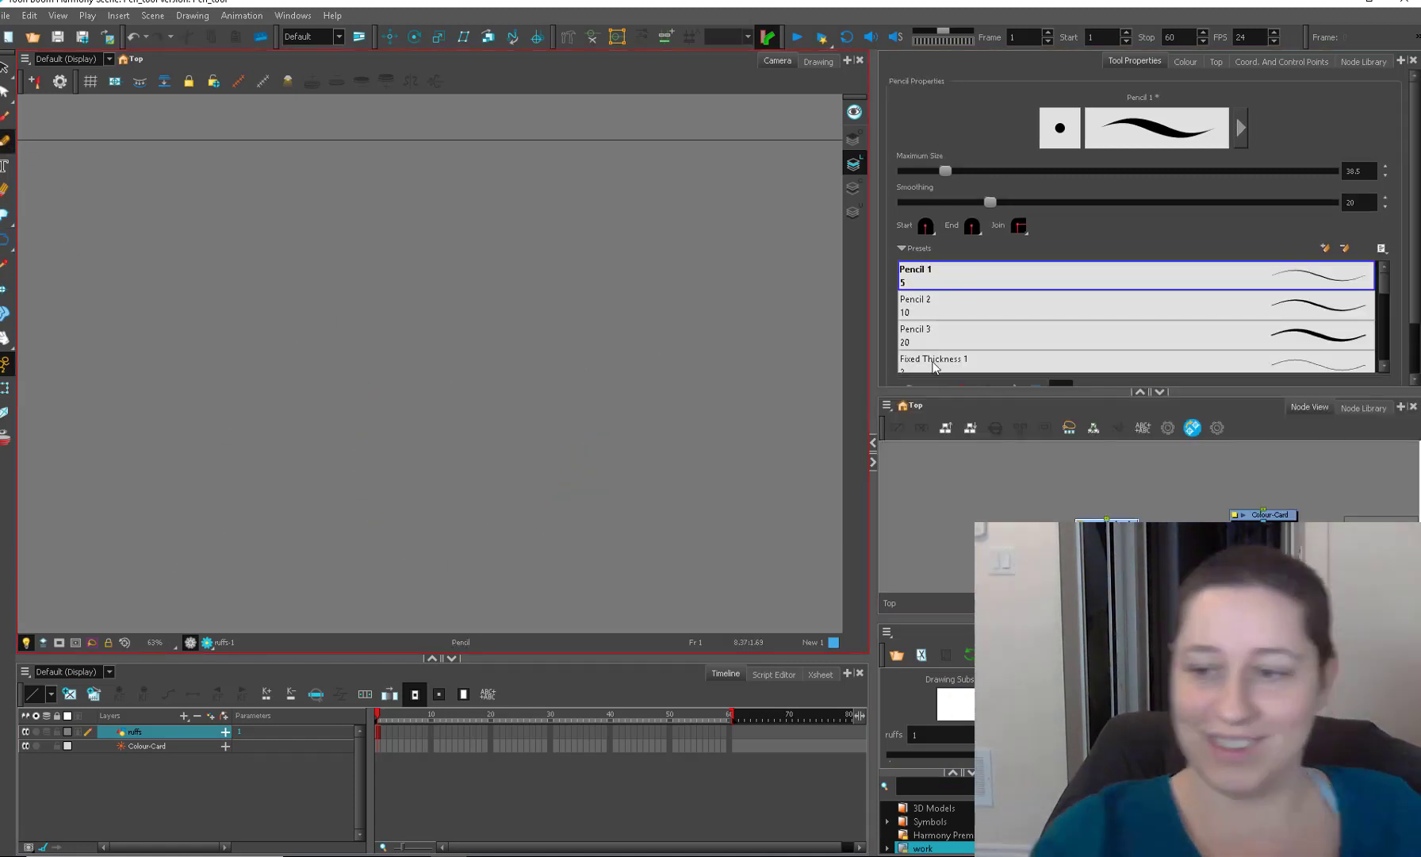
mouse_move(1416, 293)
mouse_down()
mouse_move(1417, 336)
mouse_move(1362, 365)
mouse_up()
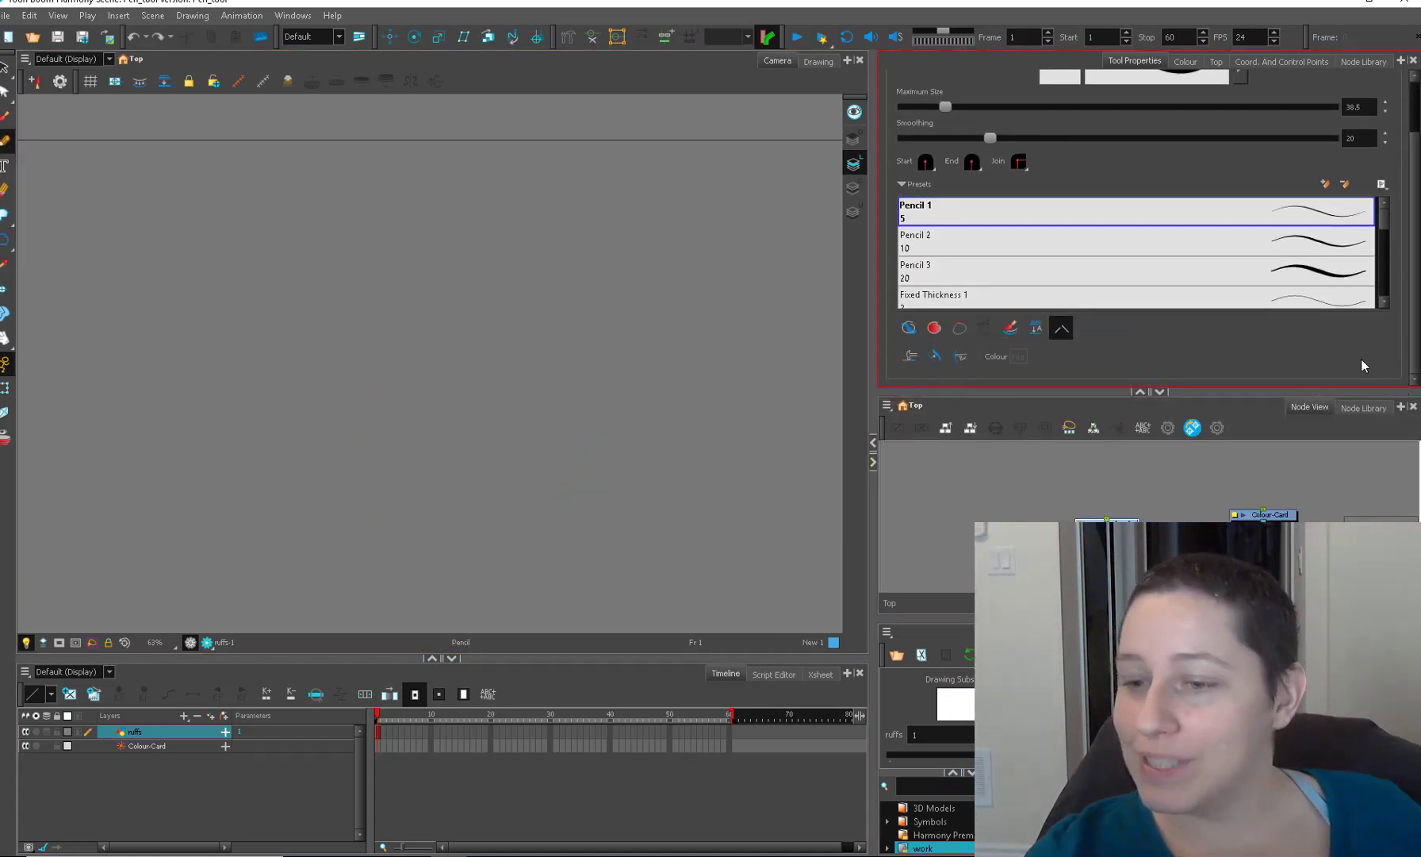
click(935, 327)
mouse_move(541, 168)
mouse_down()
mouse_move(330, 228)
mouse_move(332, 390)
mouse_up()
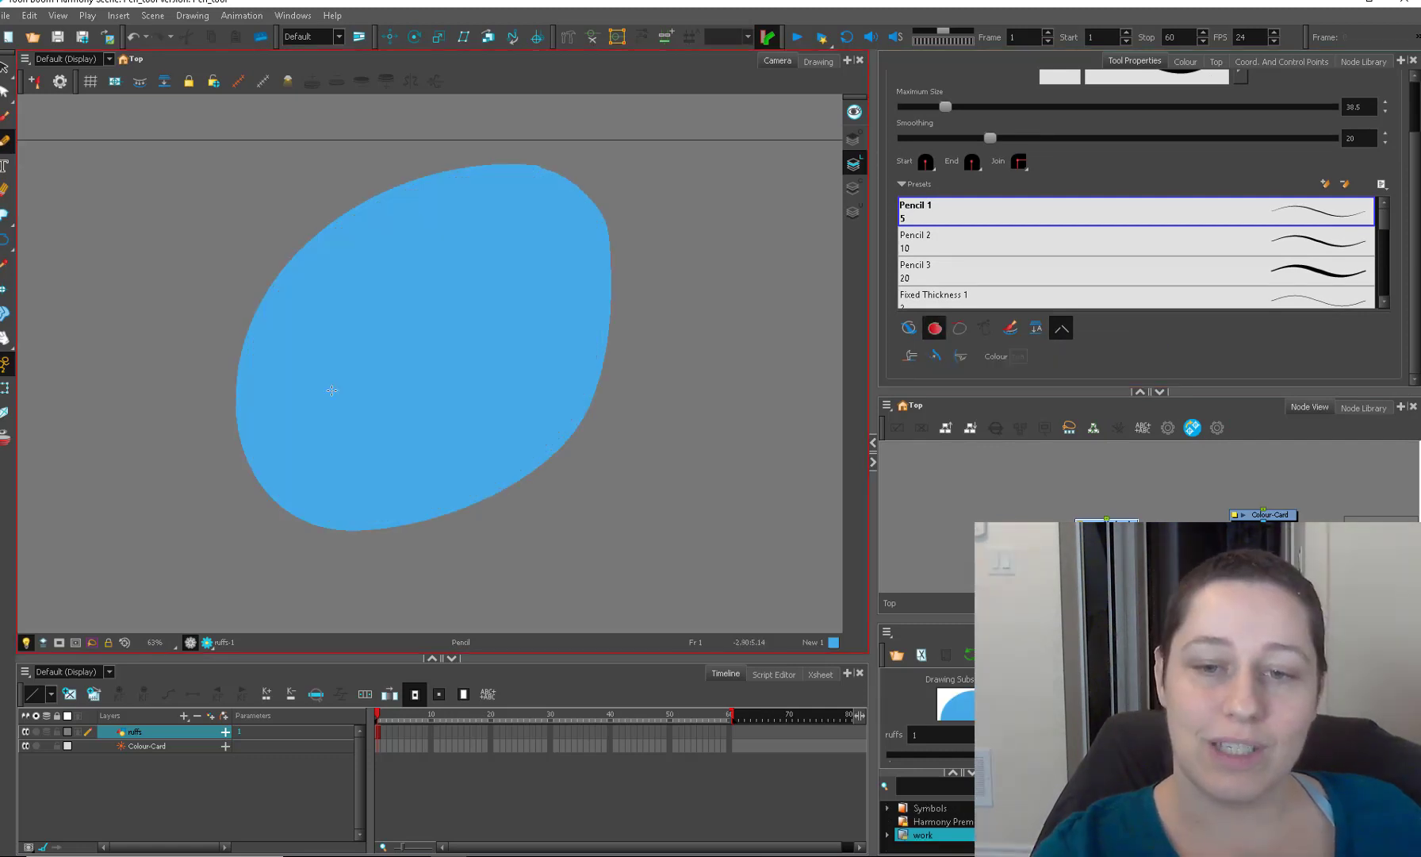
key(ctrl+z)
mouse_move(213, 146)
mouse_down()
mouse_move(112, 231)
mouse_move(238, 154)
mouse_move(209, 145)
mouse_up()
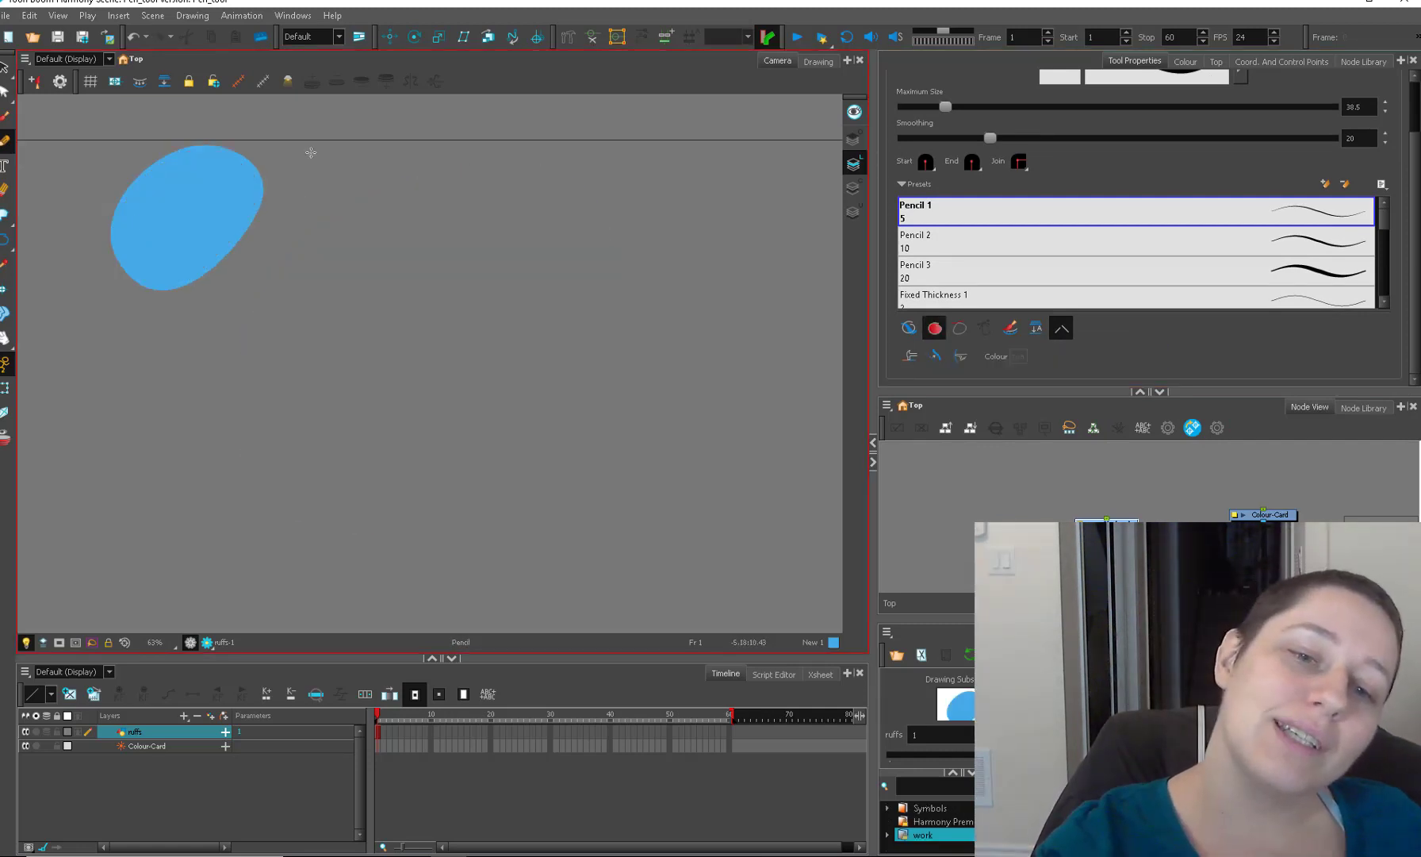
mouse_move(308, 150)
mouse_down()
mouse_move(379, 157)
mouse_move(311, 150)
mouse_up()
drag(419, 149, 420, 153)
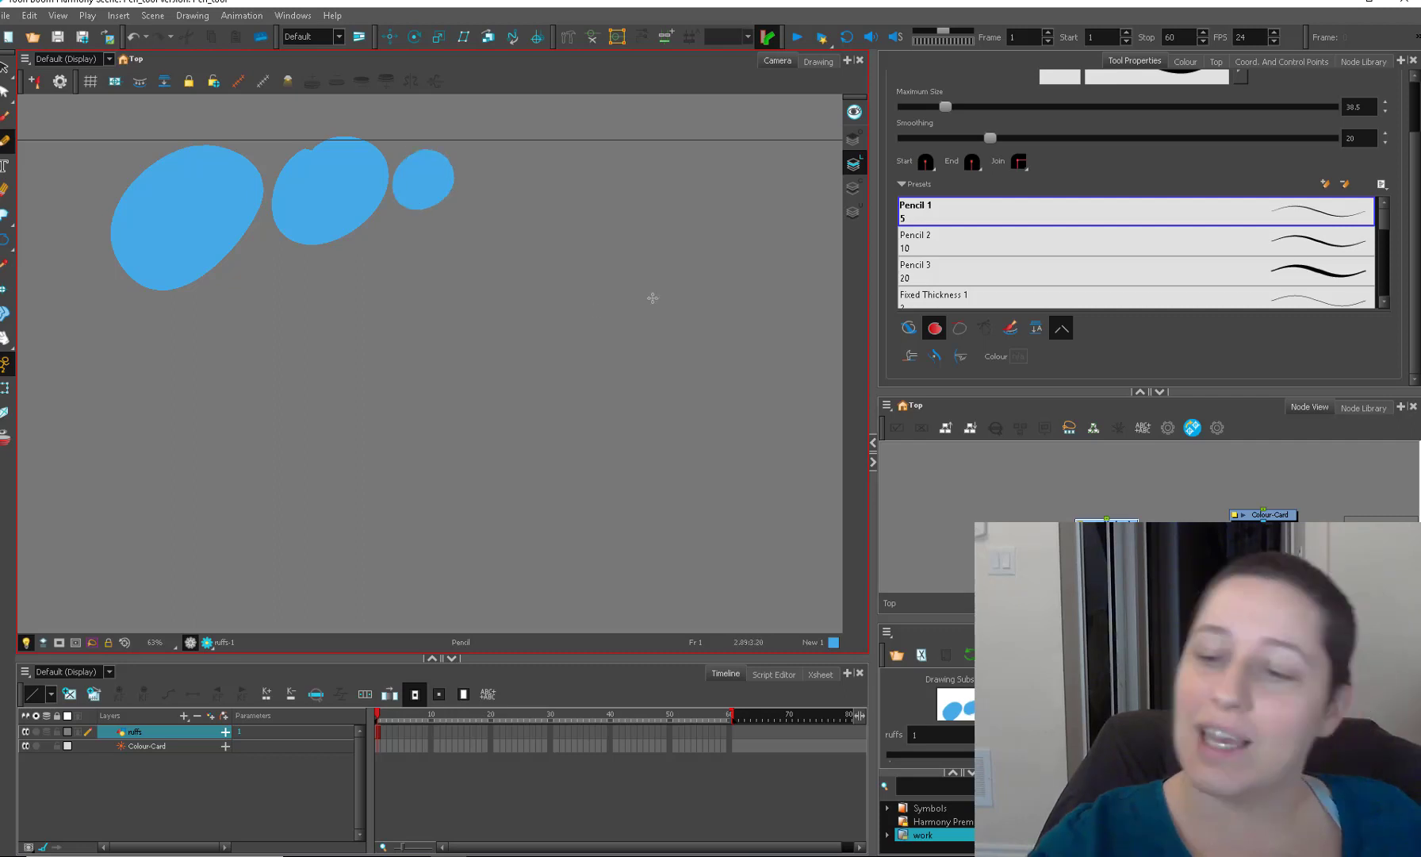
Replace the Pencil's automatic filling with Trim Extra Lines and draw several closed oval outlines beside the filled shapes.
click(960, 328)
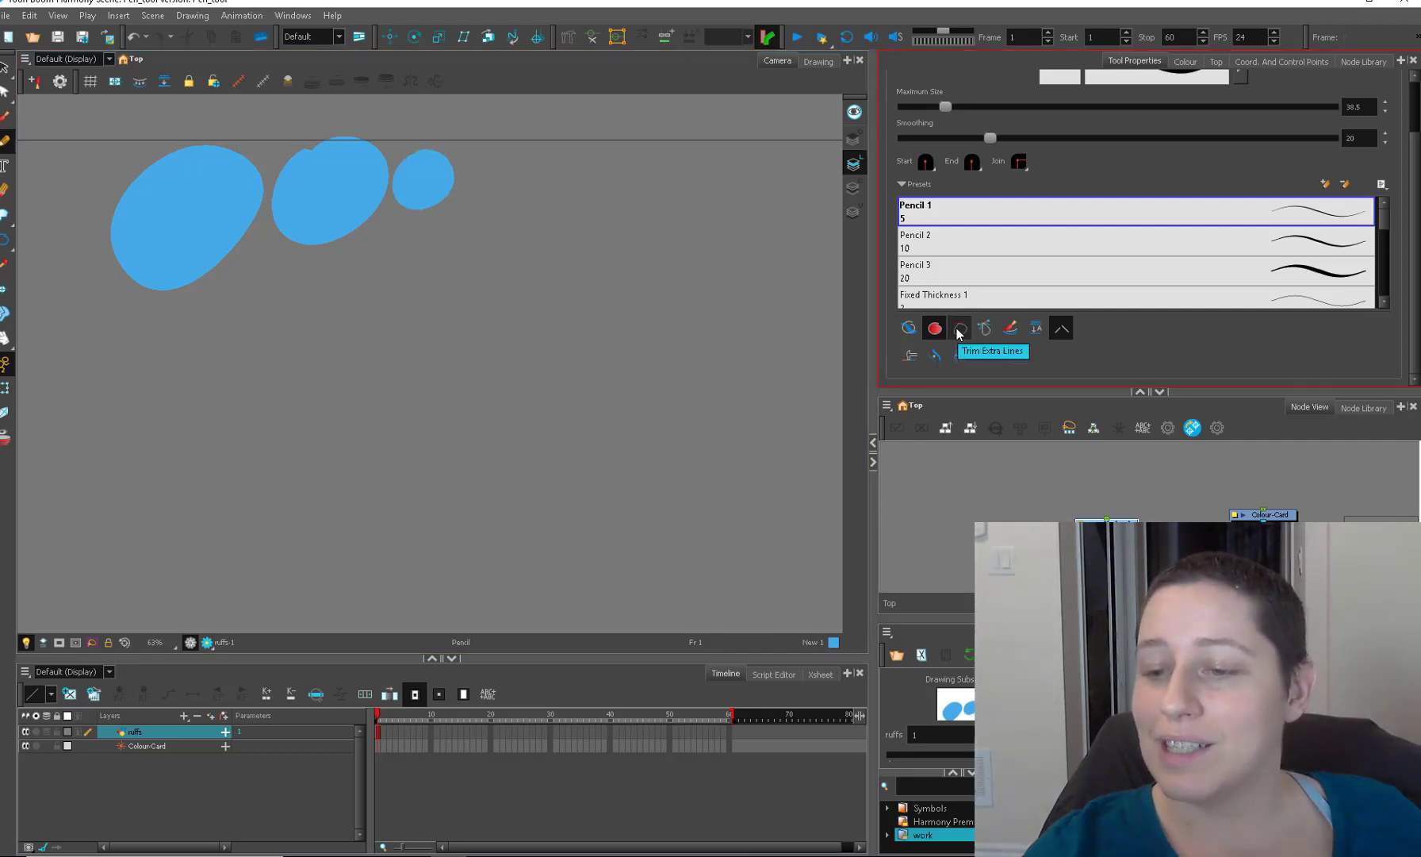
mouse_move(607, 231)
mouse_down()
mouse_move(445, 413)
mouse_move(583, 250)
mouse_up()
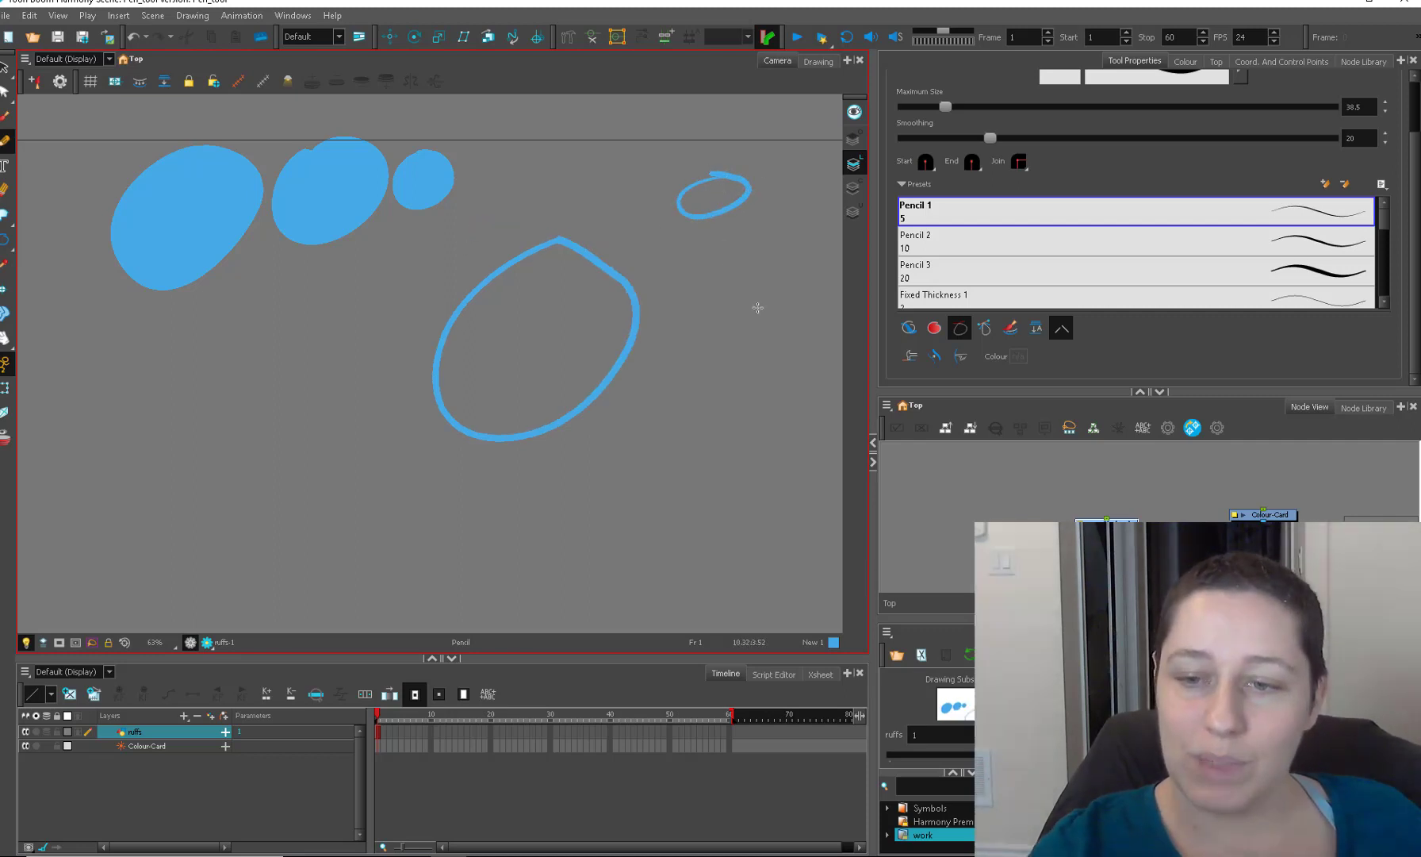
mouse_move(757, 270)
mouse_down()
mouse_move(721, 391)
mouse_move(740, 260)
mouse_up()
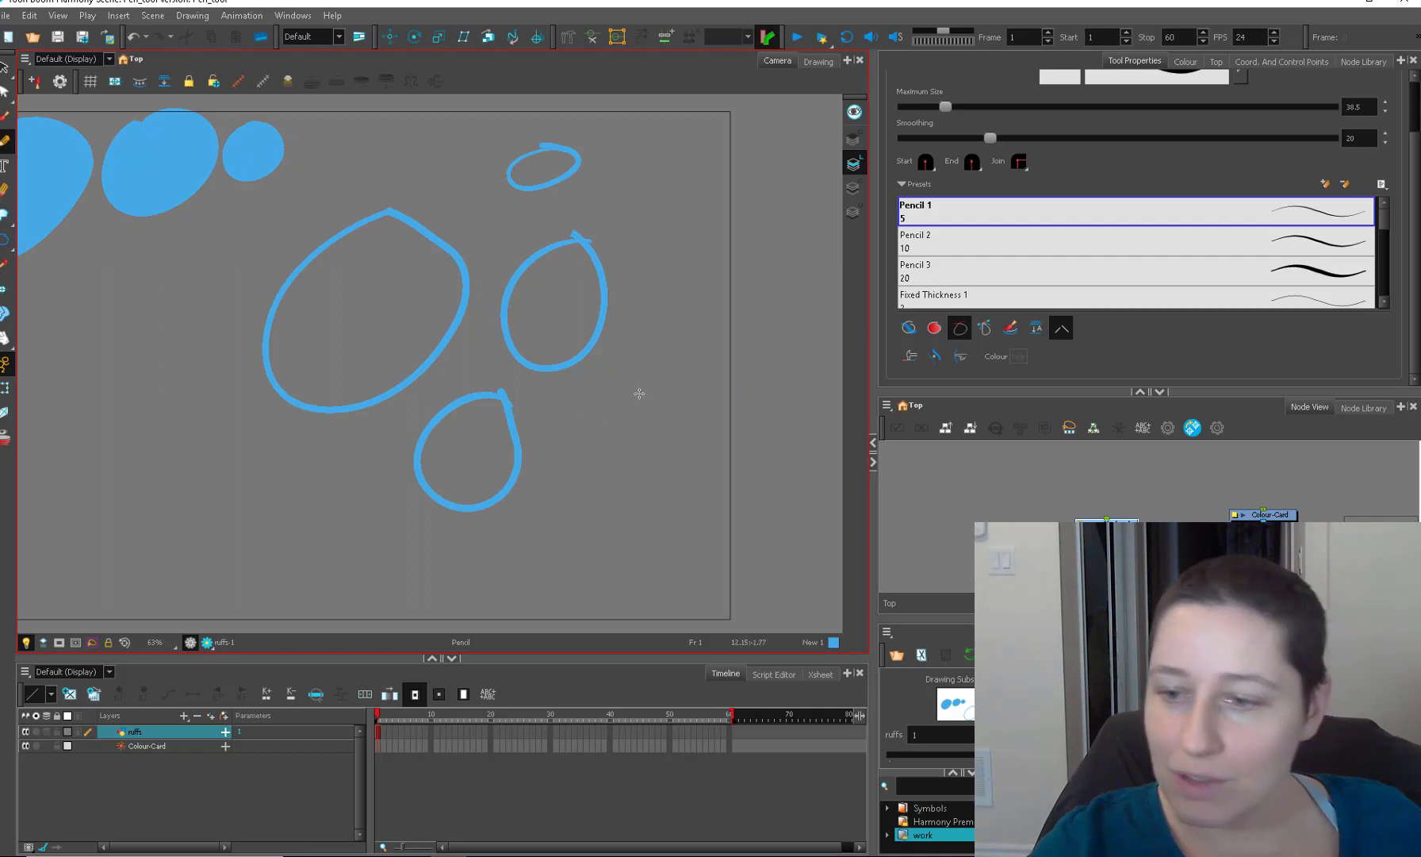
drag(728, 320, 725, 326)
key(ctrl+z)
Draw two small square outlines and a large loop with long crossing tails beside the ovals.
mouse_move(626, 449)
mouse_down()
mouse_move(535, 463)
mouse_move(596, 525)
mouse_move(595, 420)
mouse_up()
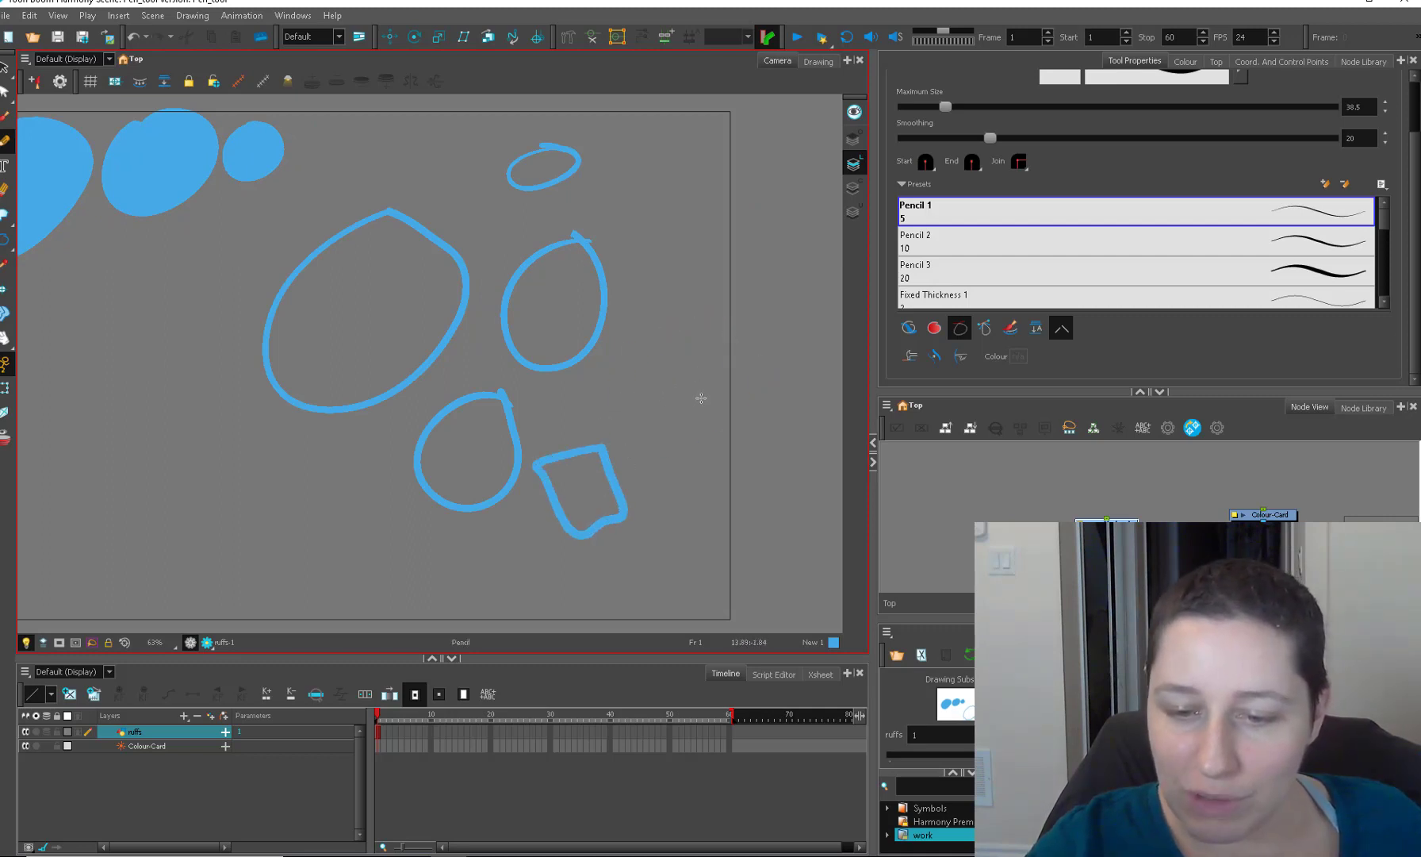
drag(636, 365, 636, 322)
mouse_move(734, 134)
mouse_down()
mouse_move(761, 286)
mouse_move(626, 109)
mouse_up()
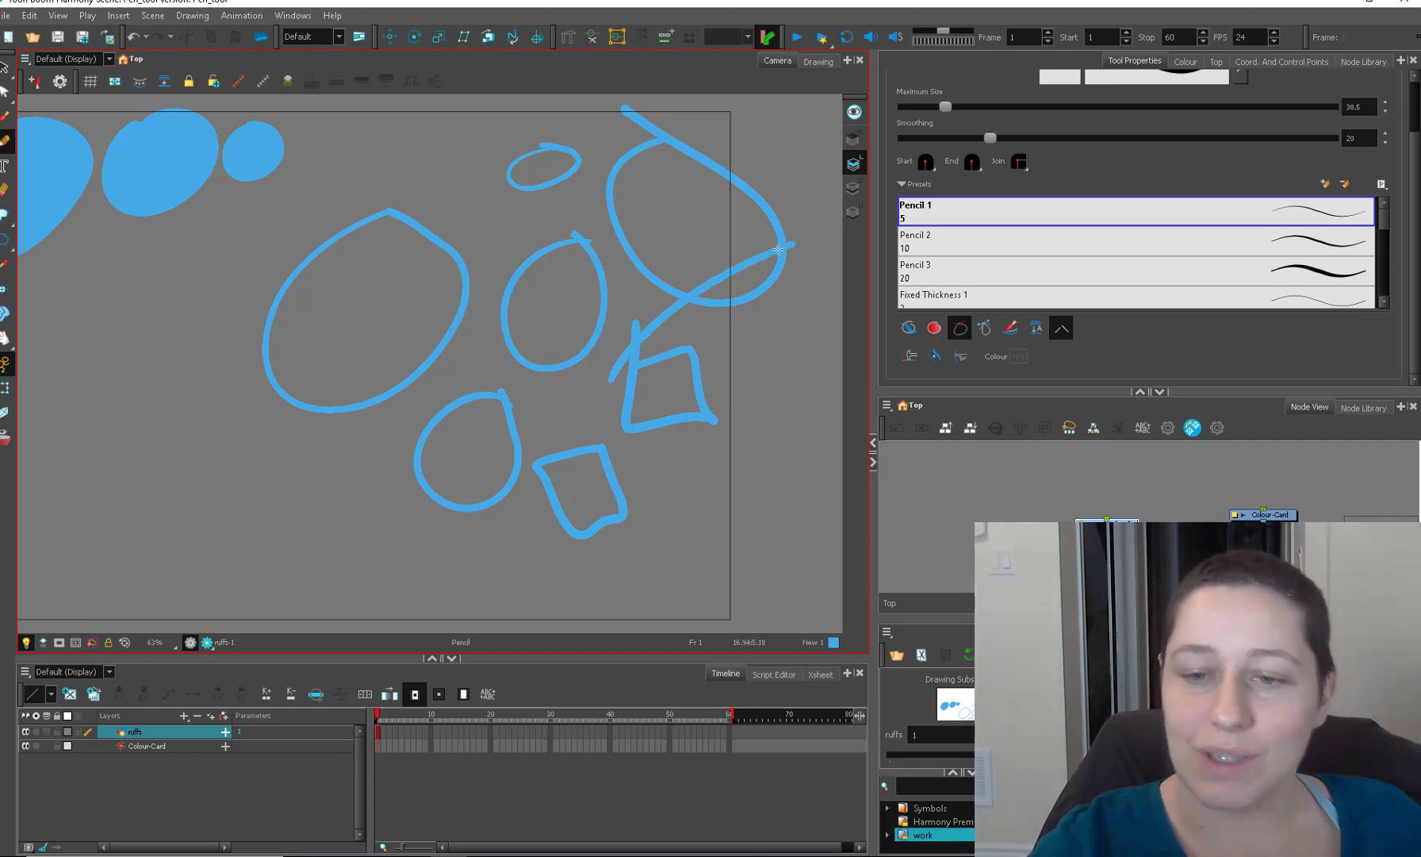
Draw a series of freehand loops of varying size below the filled ovals, some with long or squiggly tails.
drag(206, 435, 230, 449)
drag(353, 483, 708, 455)
drag(438, 360, 396, 341)
drag(493, 287, 477, 282)
mouse_move(408, 246)
mouse_down()
mouse_move(357, 311)
mouse_move(392, 227)
mouse_move(487, 236)
mouse_up()
mouse_move(245, 332)
mouse_down()
mouse_move(268, 449)
mouse_move(221, 306)
mouse_up()
mouse_move(294, 555)
mouse_down()
mouse_move(263, 498)
mouse_move(203, 582)
mouse_move(283, 547)
mouse_up()
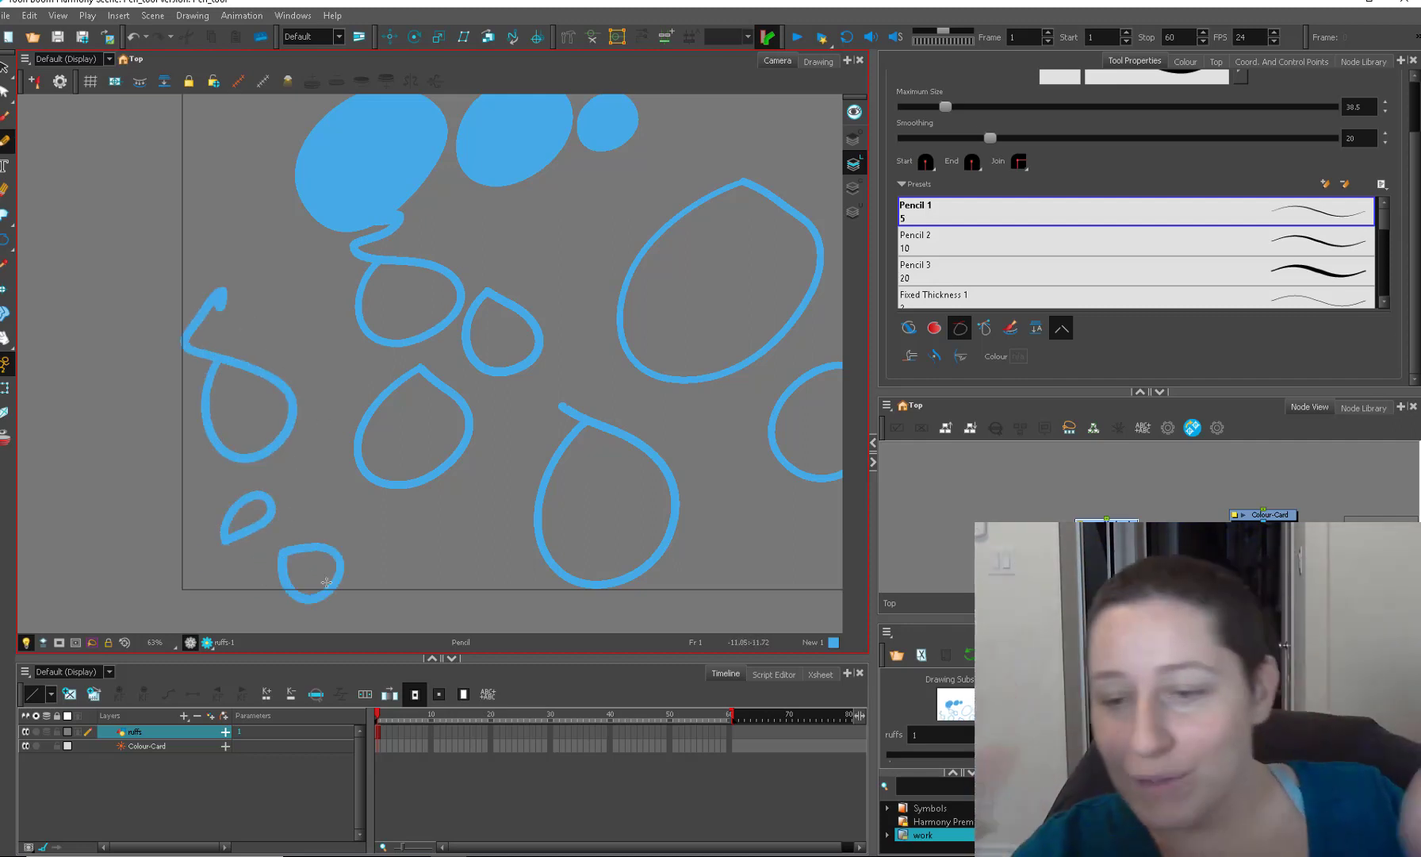
Select and delete every shape in the ruffs drawing.
key(alt+s)
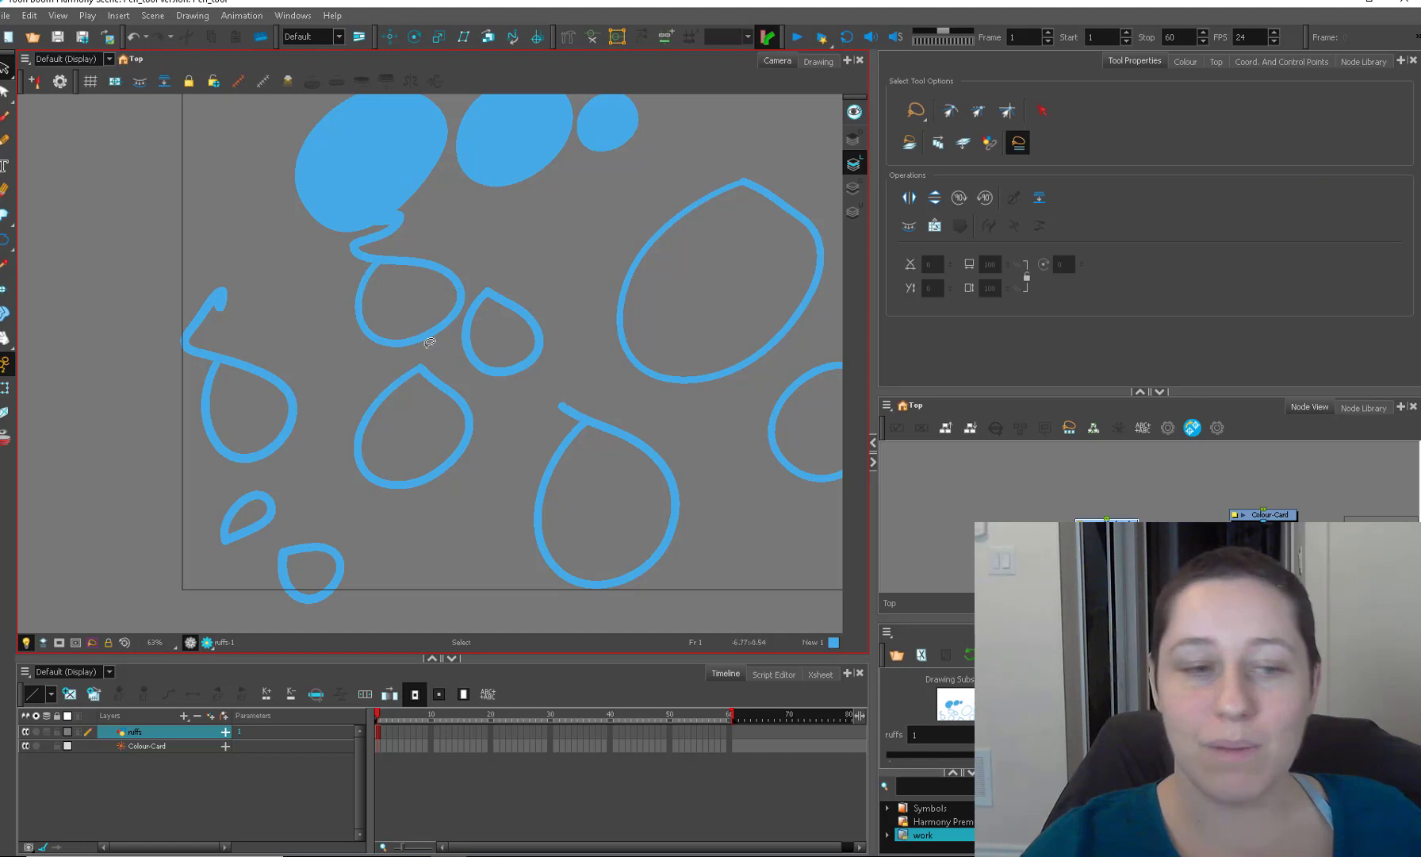
key(ctrl+a)
key(Delete)
Draw an oval with trimmed ends using the Pencil, plus a second loop beside it whose ends cross.
key(alt+/)
scroll(1117, 281, down, 2)
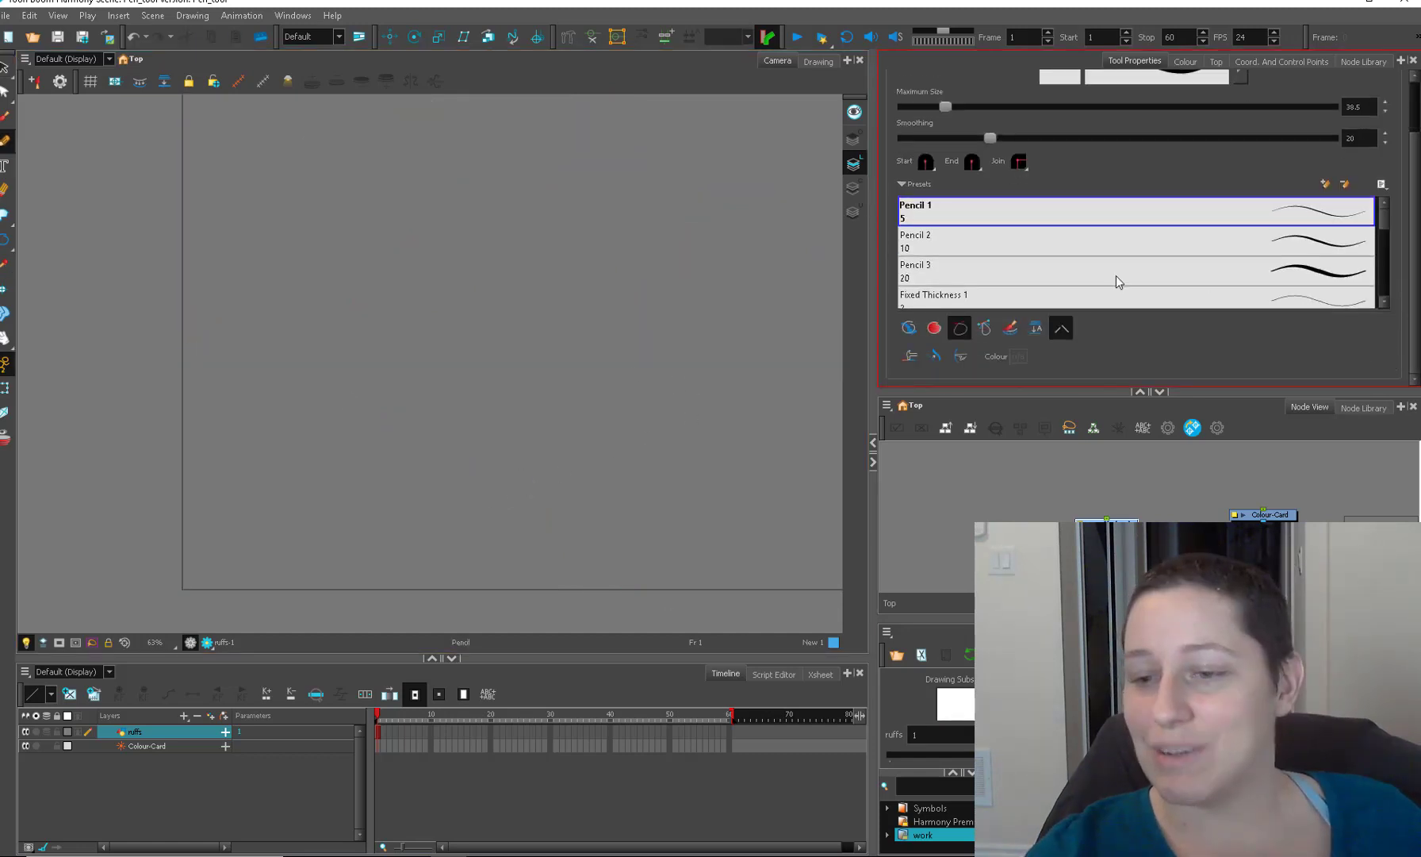
mouse_move(547, 226)
mouse_down()
mouse_move(416, 346)
mouse_move(512, 230)
mouse_up()
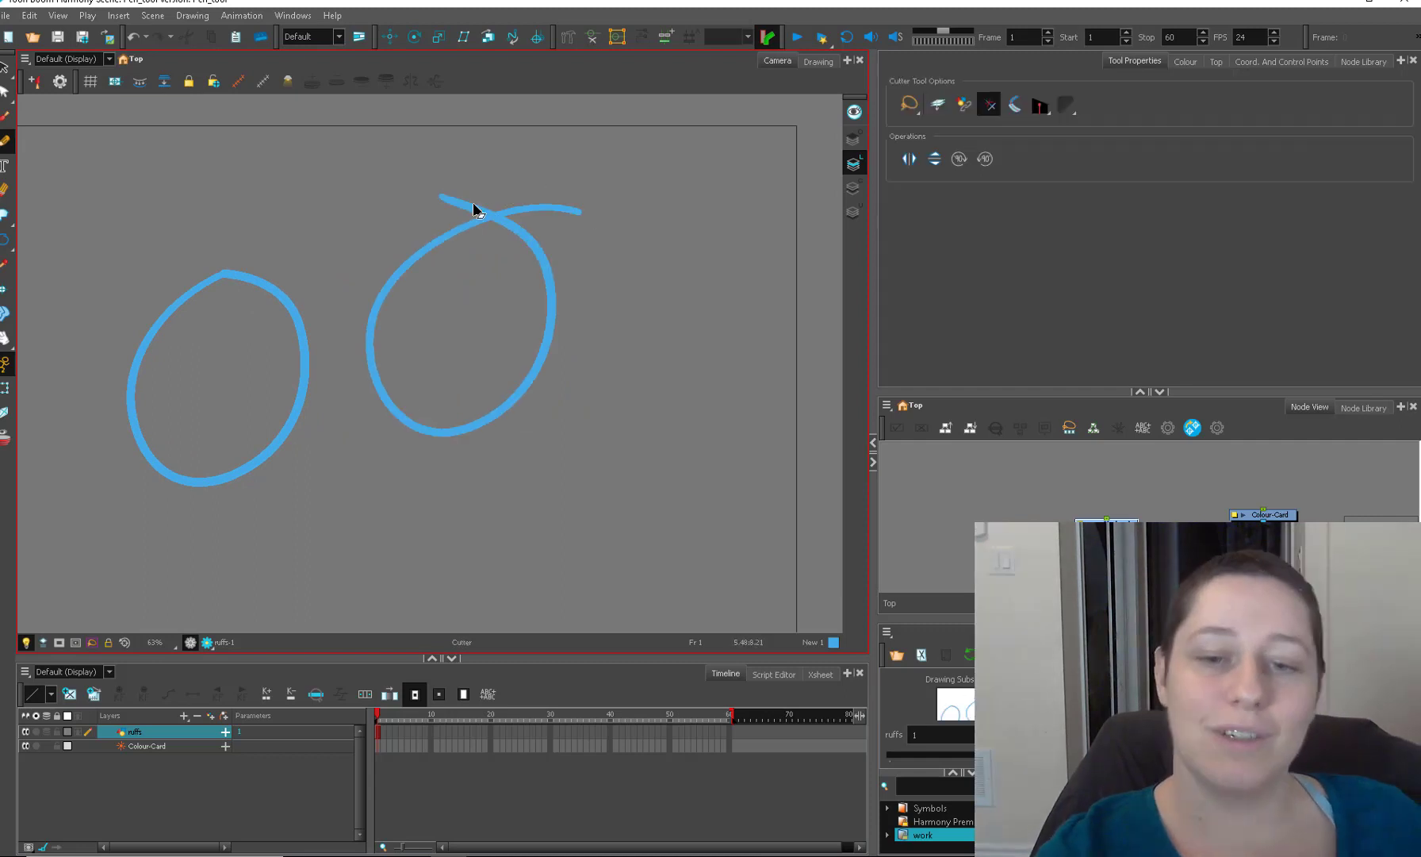
Cut off and delete both overlapping tails at the top of the second loop with the Cutter tool.
click(472, 208)
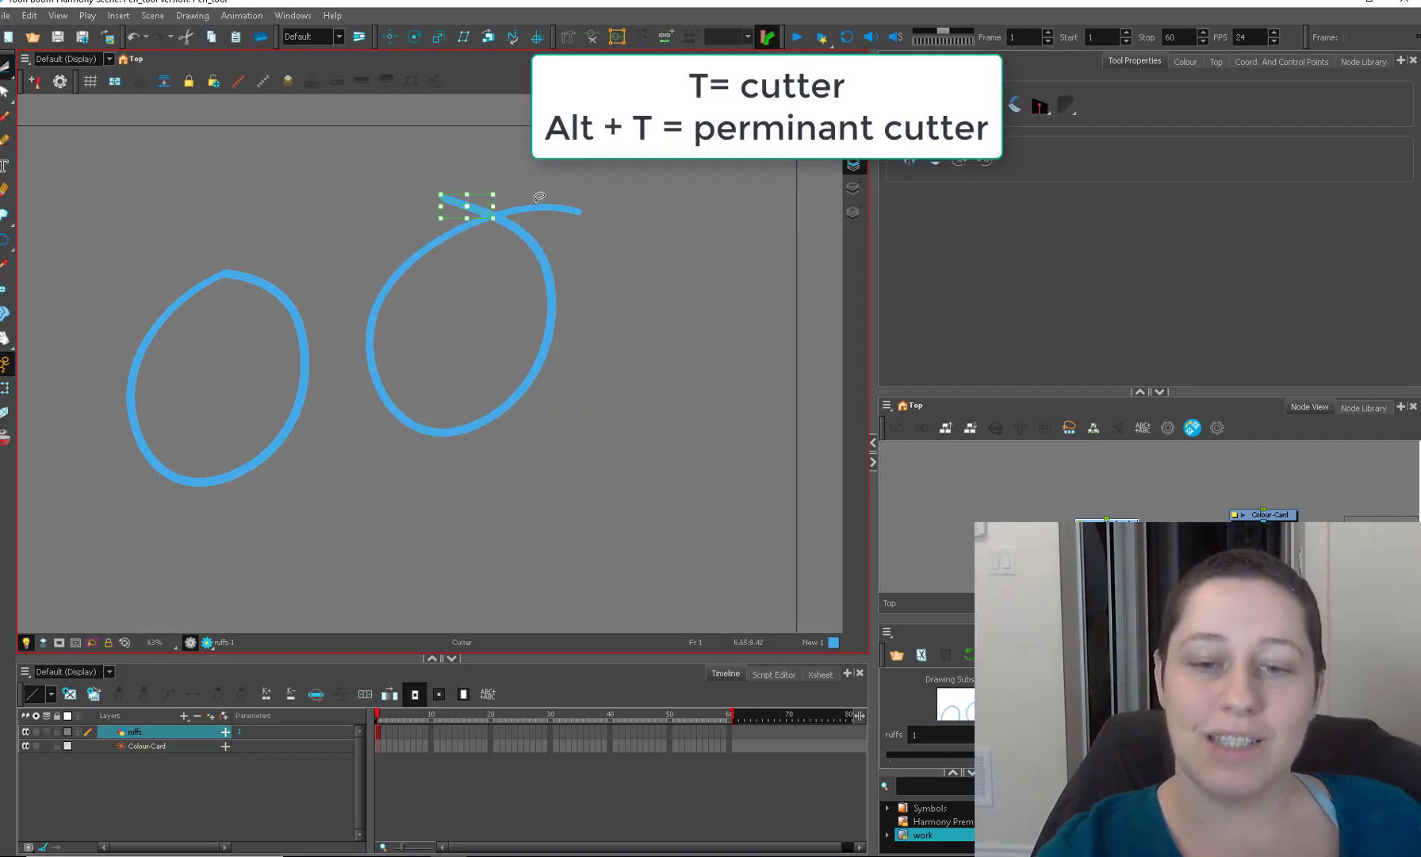
key(Delete)
click(544, 207)
key(Delete)
drag(630, 194, 597, 255)
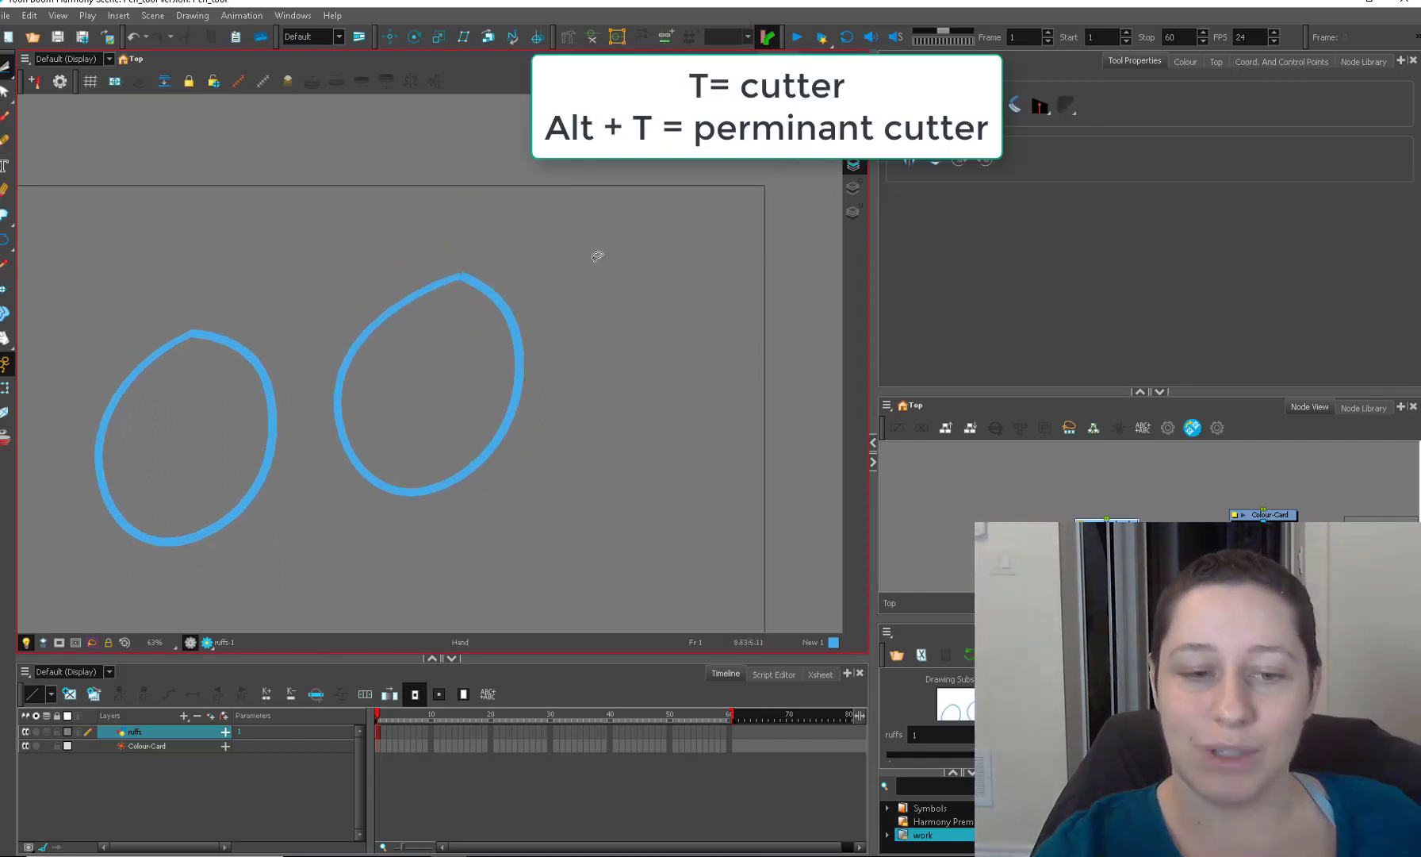
Select the first oval's outline and set its start and end tips to Flat.
key(2)
drag(457, 268, 622, 254)
key(2)
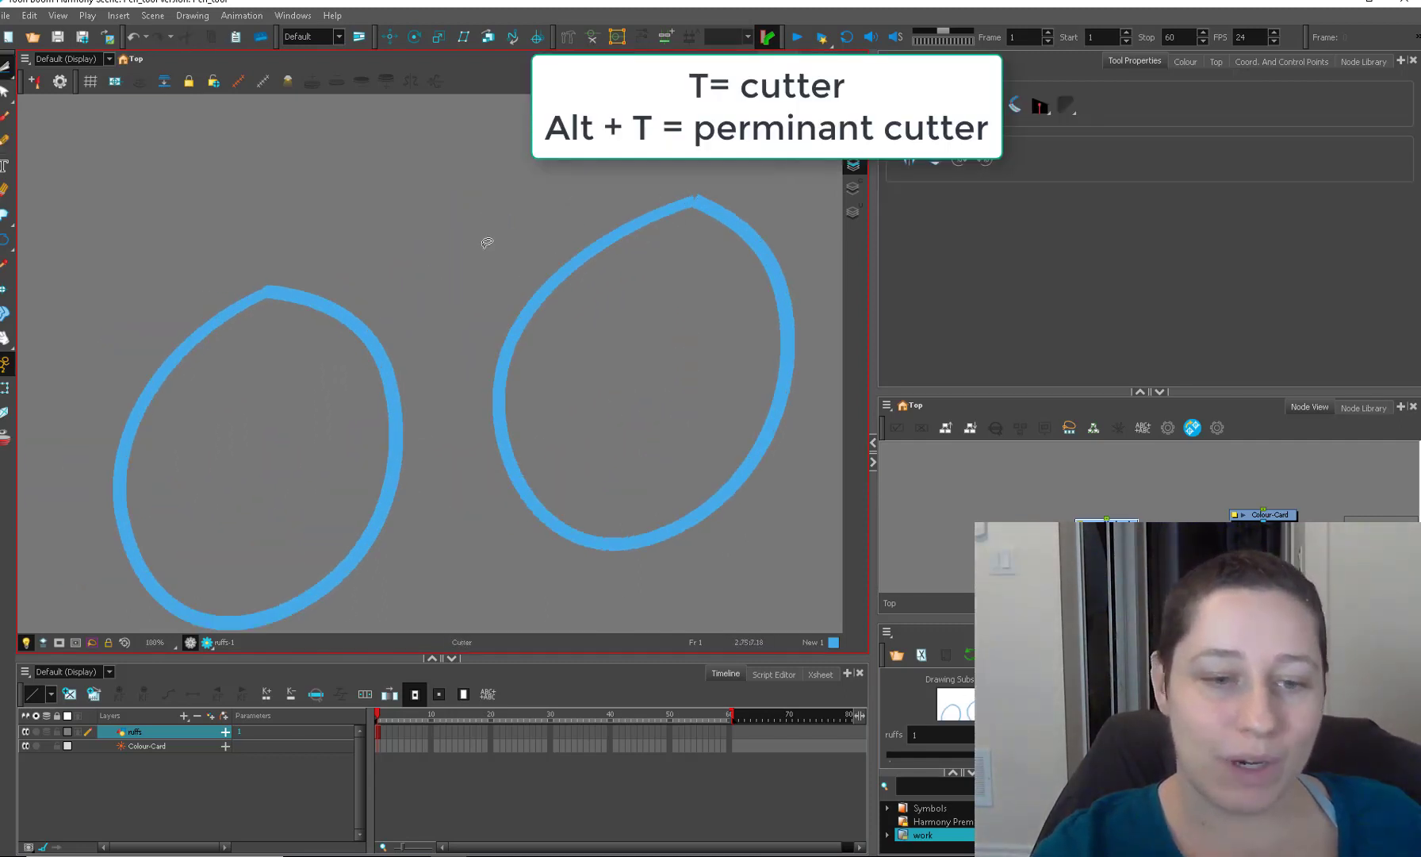
key(alt+s)
key(alt+1)
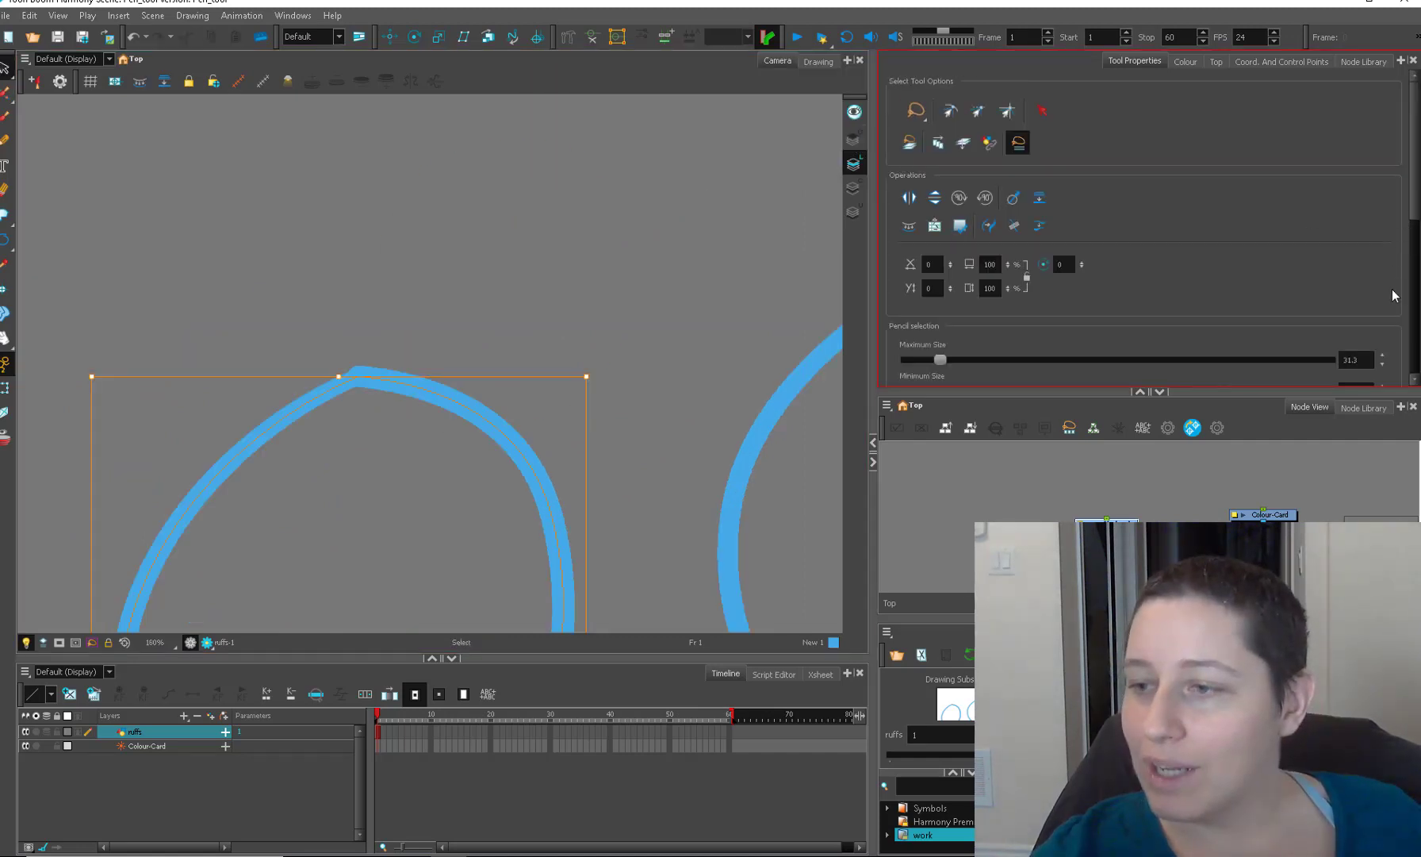
scroll(1394, 295, down, 5)
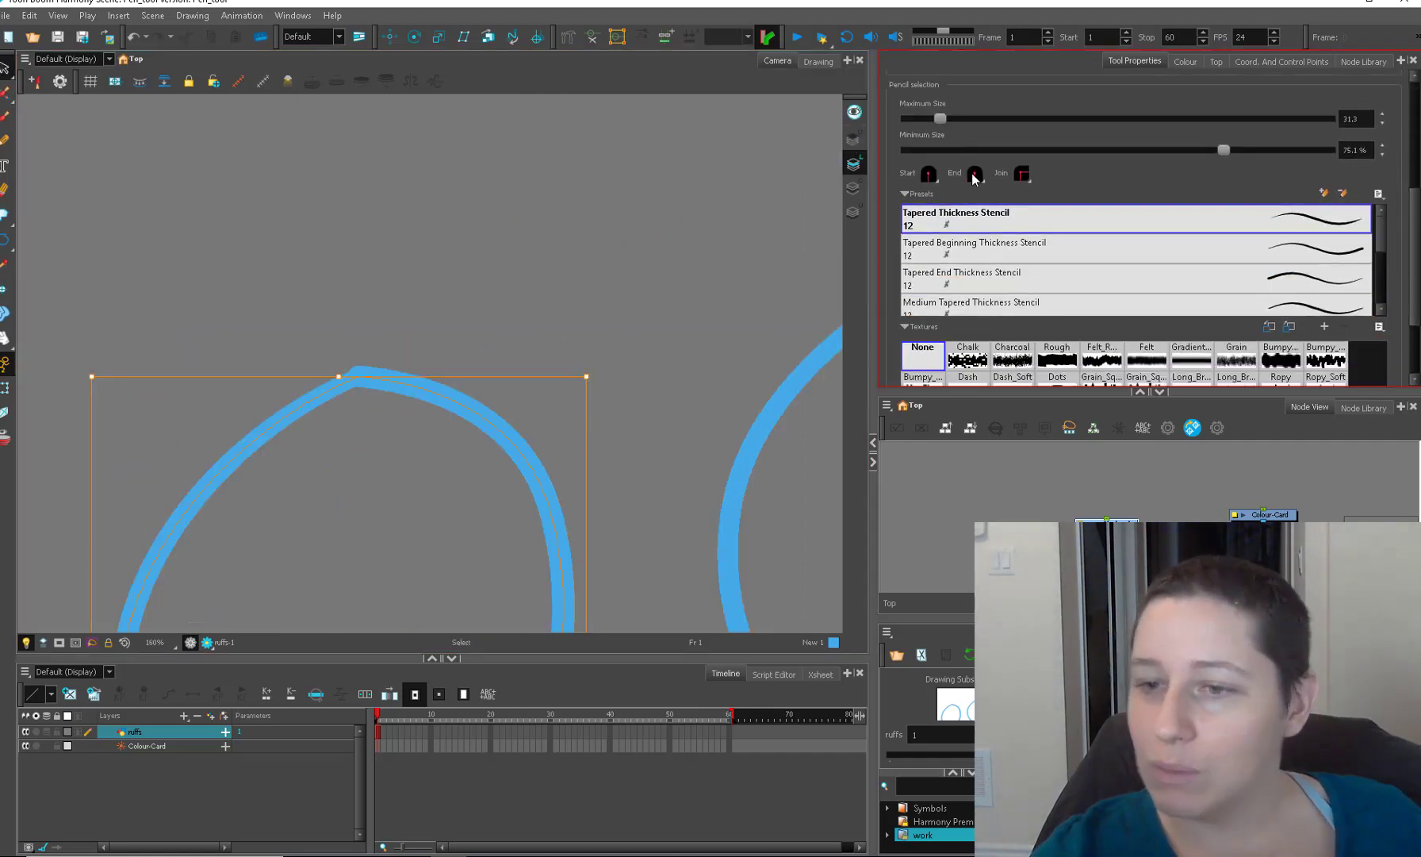
click(975, 183)
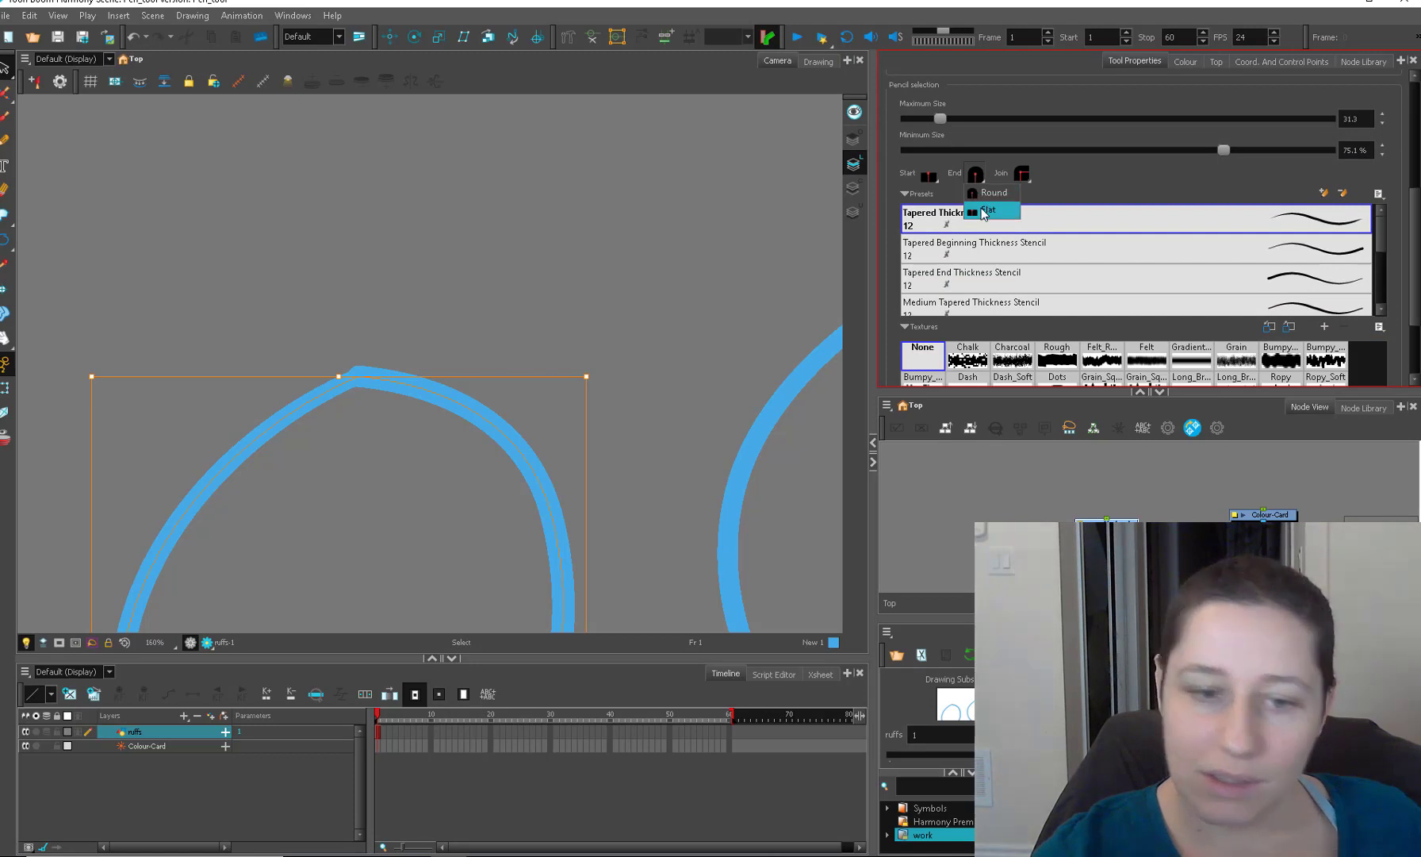
click(983, 212)
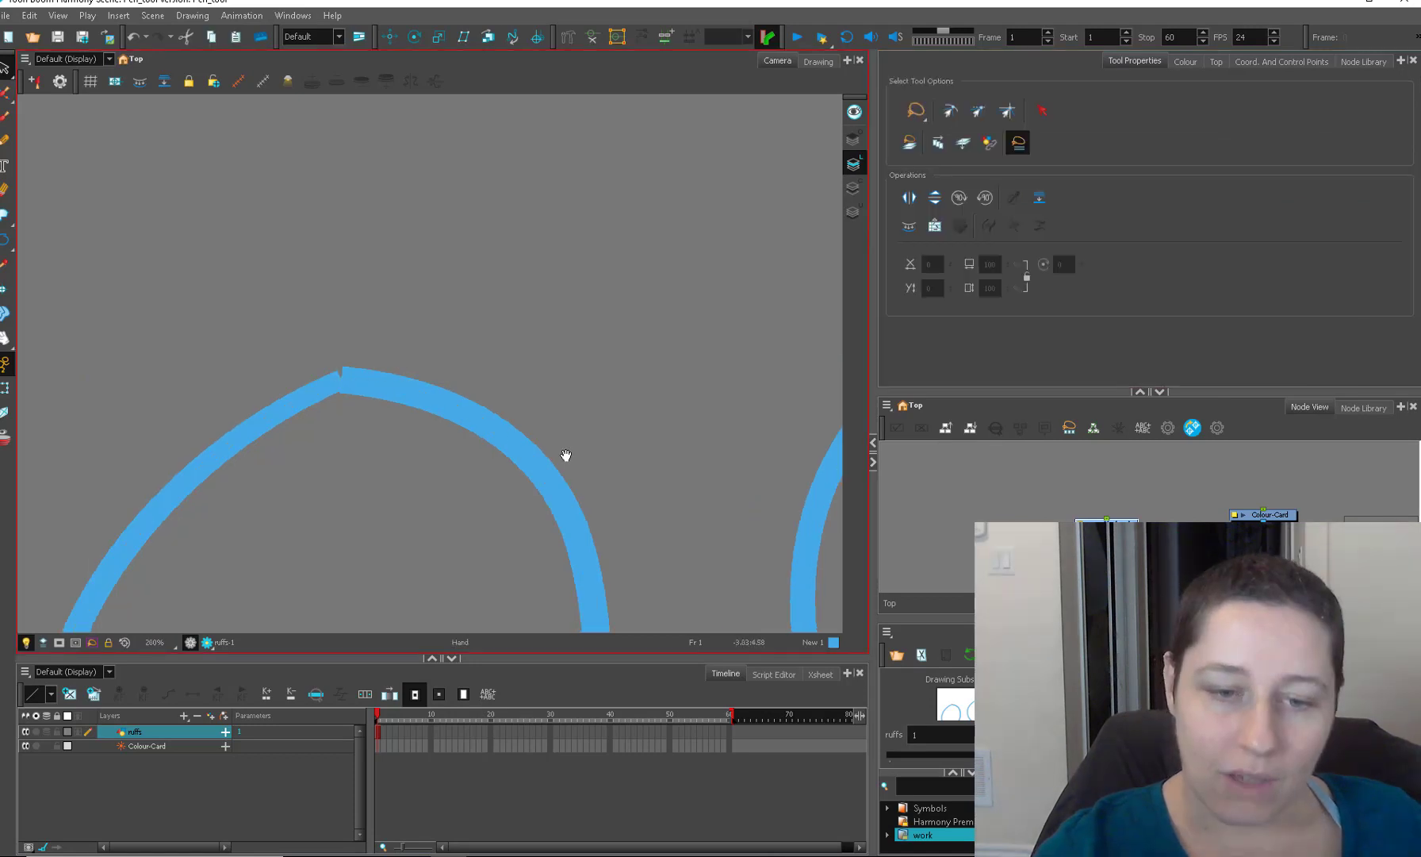
drag(568, 457, 216, 388)
scroll(216, 389, down, 4)
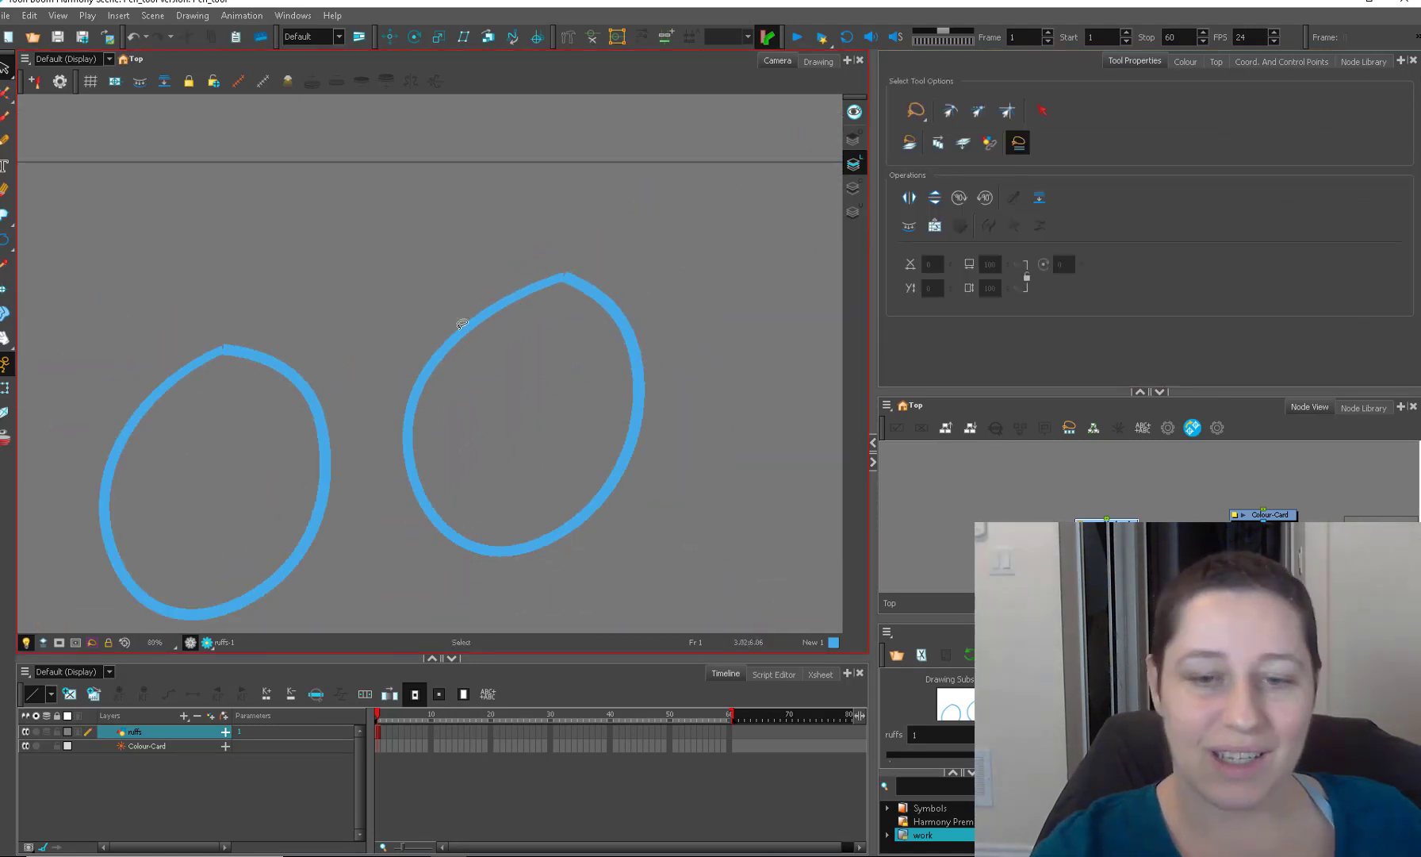
Enable Align Handles after Trim for the Pencil and draw a closed oval plus two pointed loops beside it.
key(alt+t)
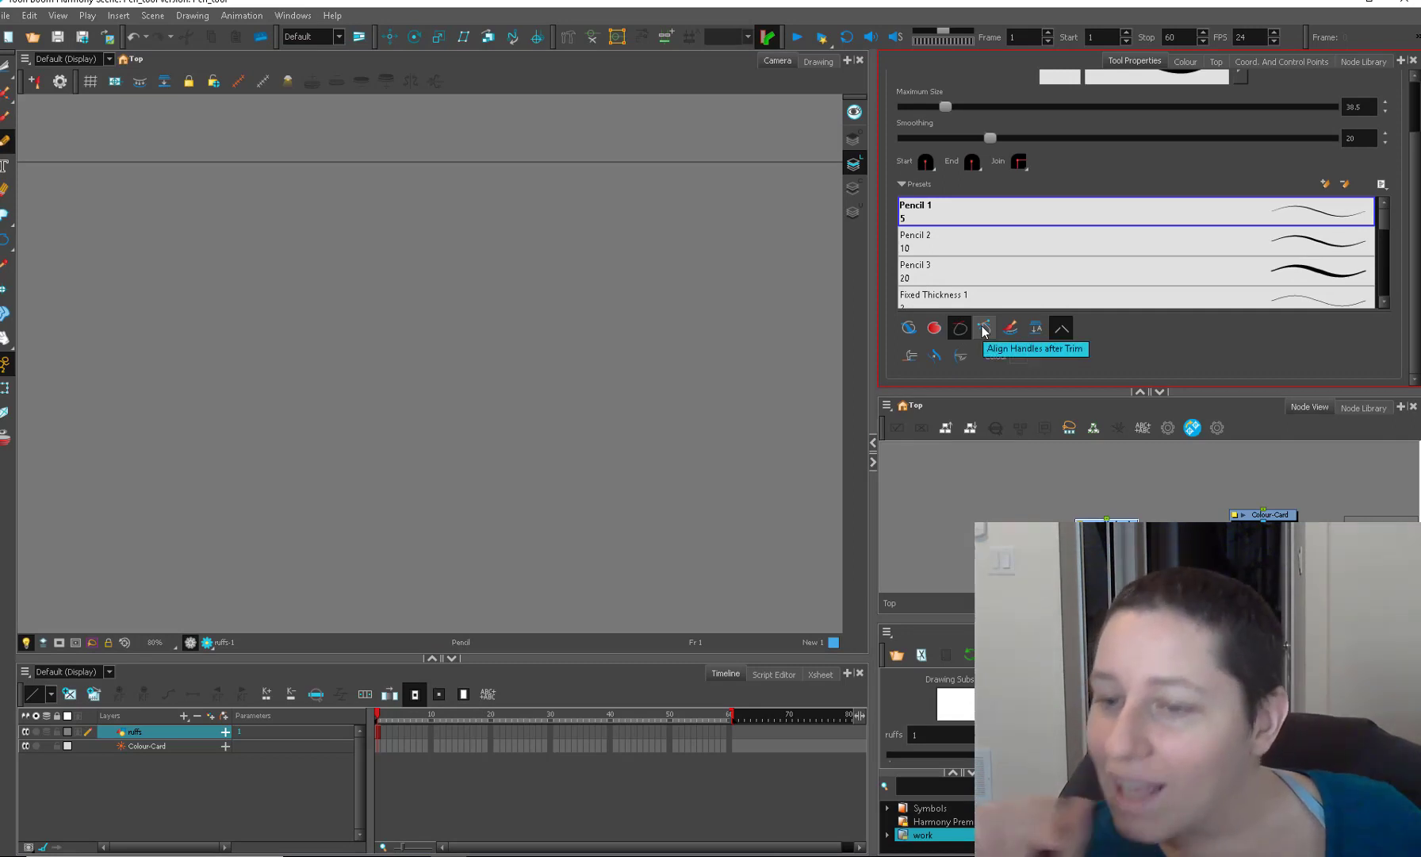
click(984, 328)
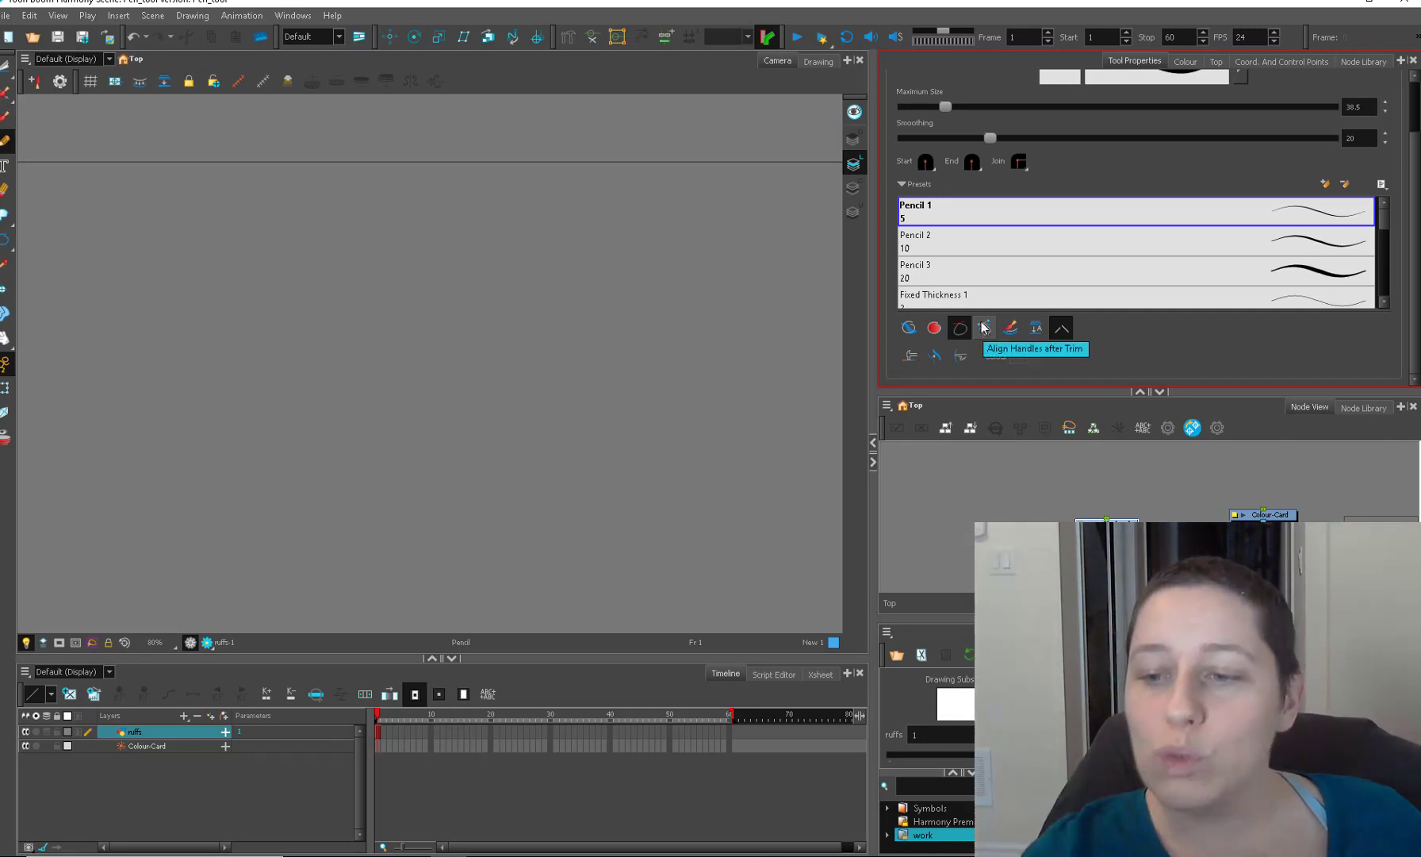
mouse_move(588, 272)
mouse_down()
mouse_move(625, 330)
mouse_move(591, 273)
mouse_up()
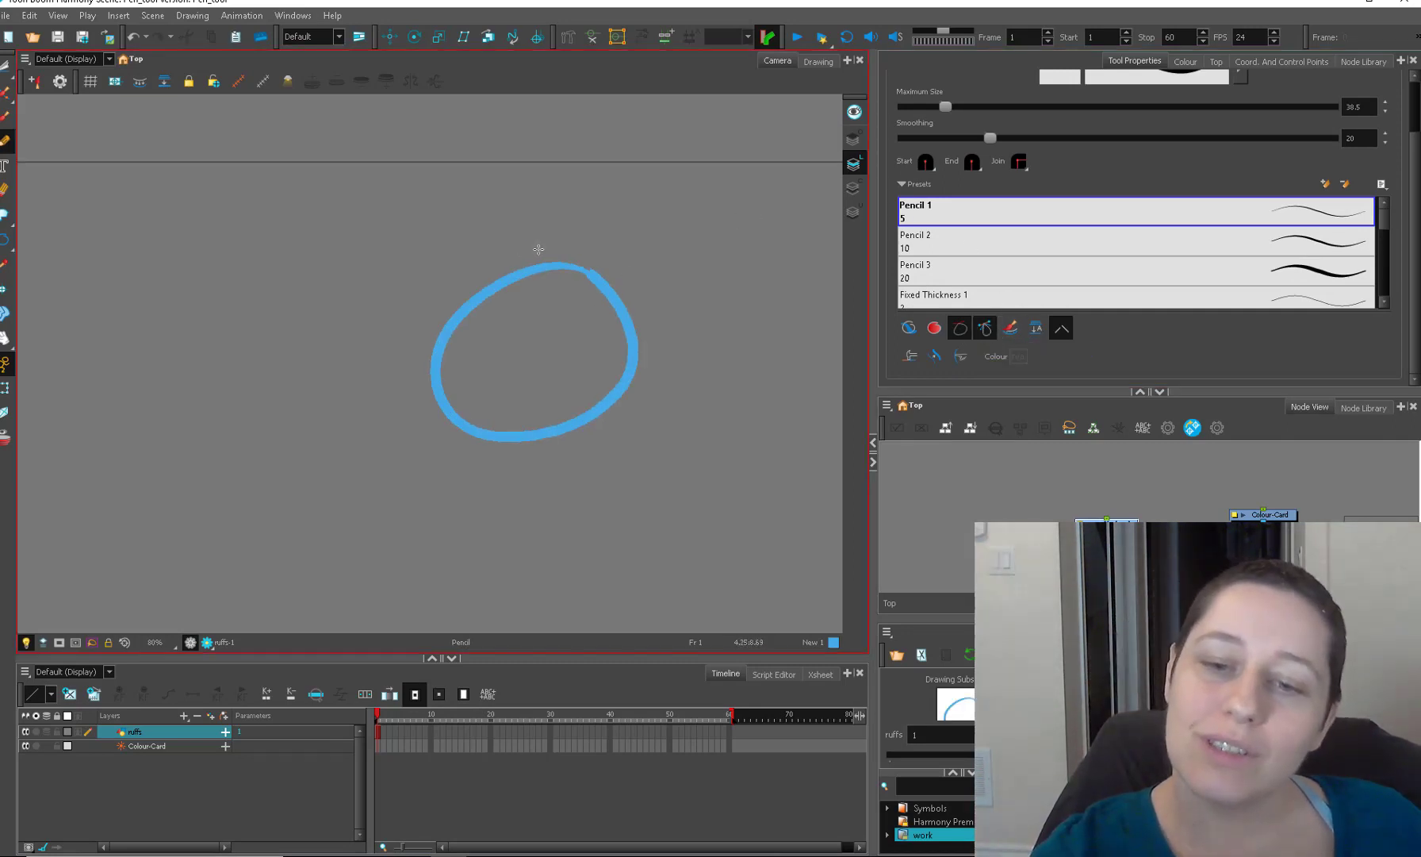
drag(698, 216, 699, 220)
mouse_move(761, 381)
mouse_down()
mouse_move(641, 476)
mouse_move(749, 365)
mouse_up()
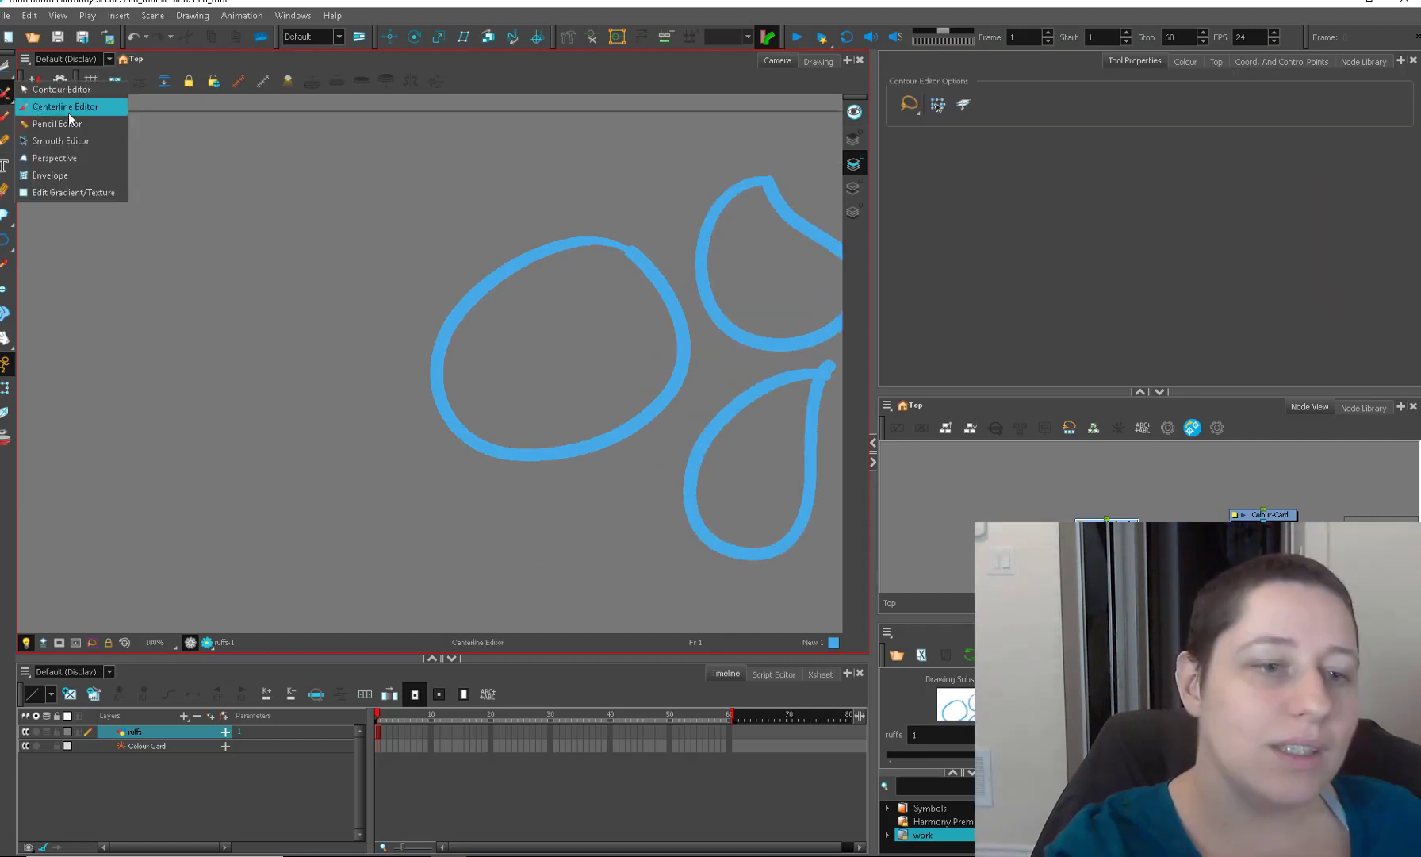
Activate the Centerline Editor and switch from it to the Pencil Editor tool.
click(65, 105)
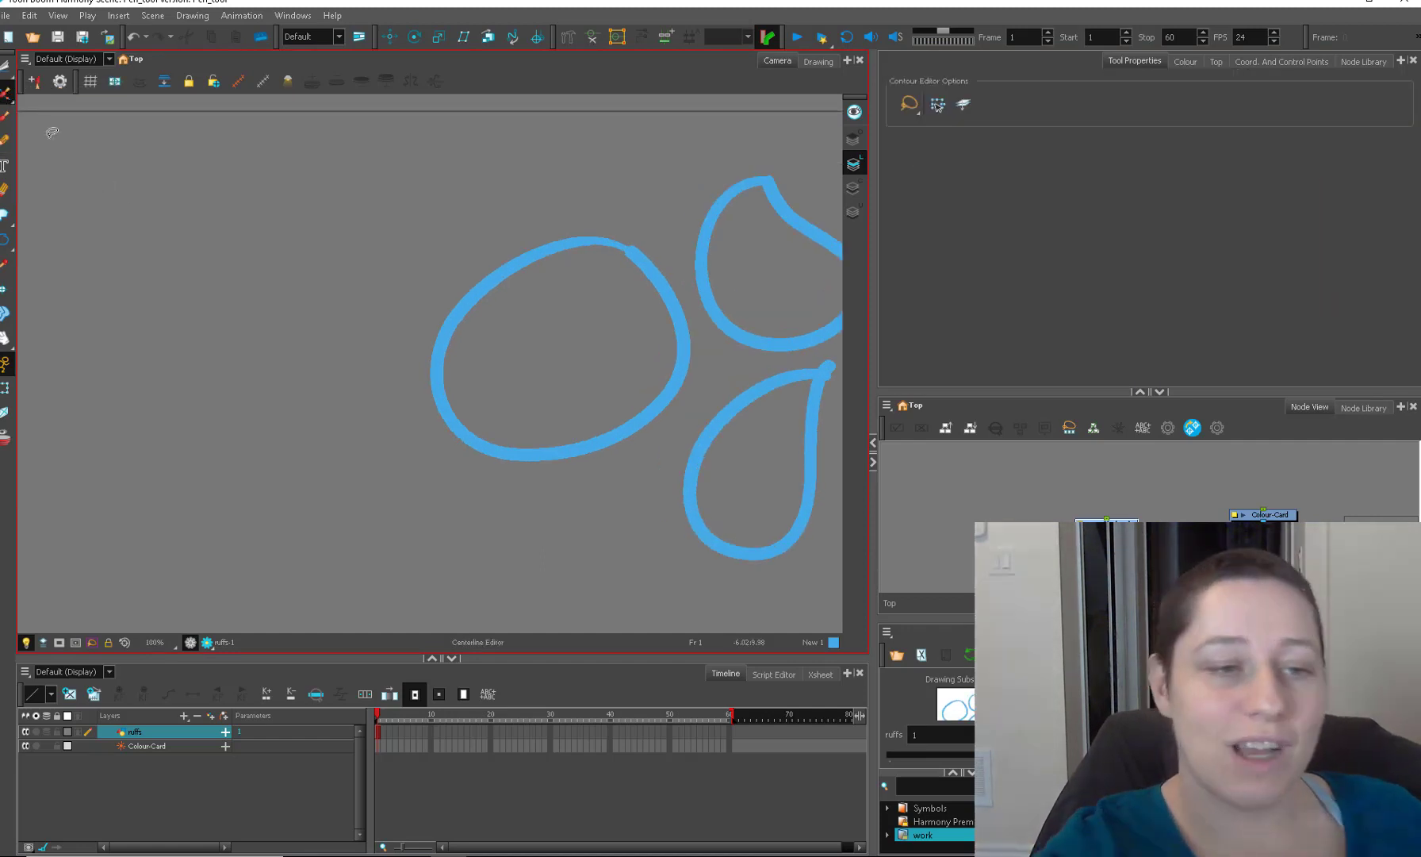
click(5, 92)
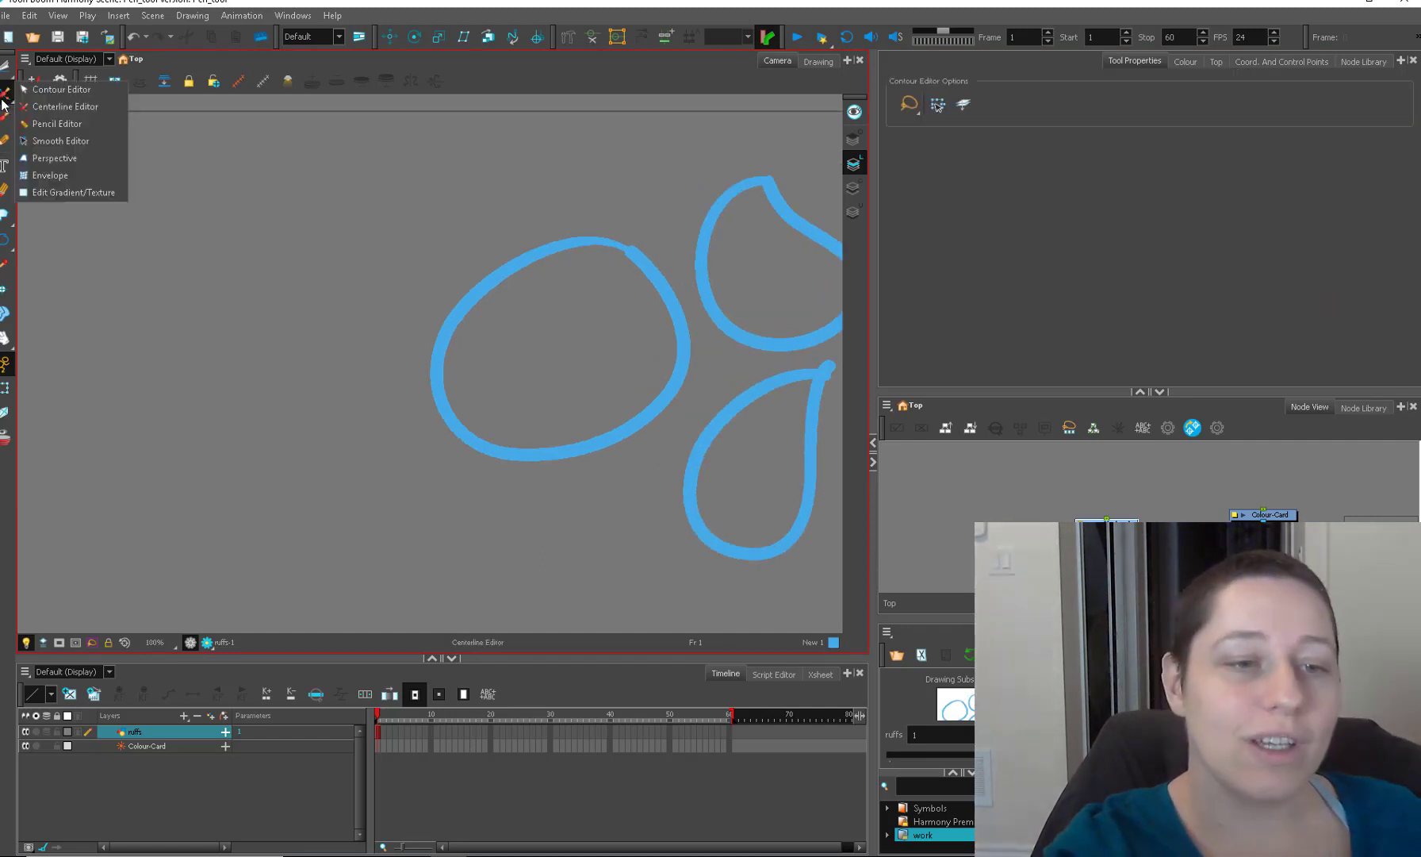
click(75, 110)
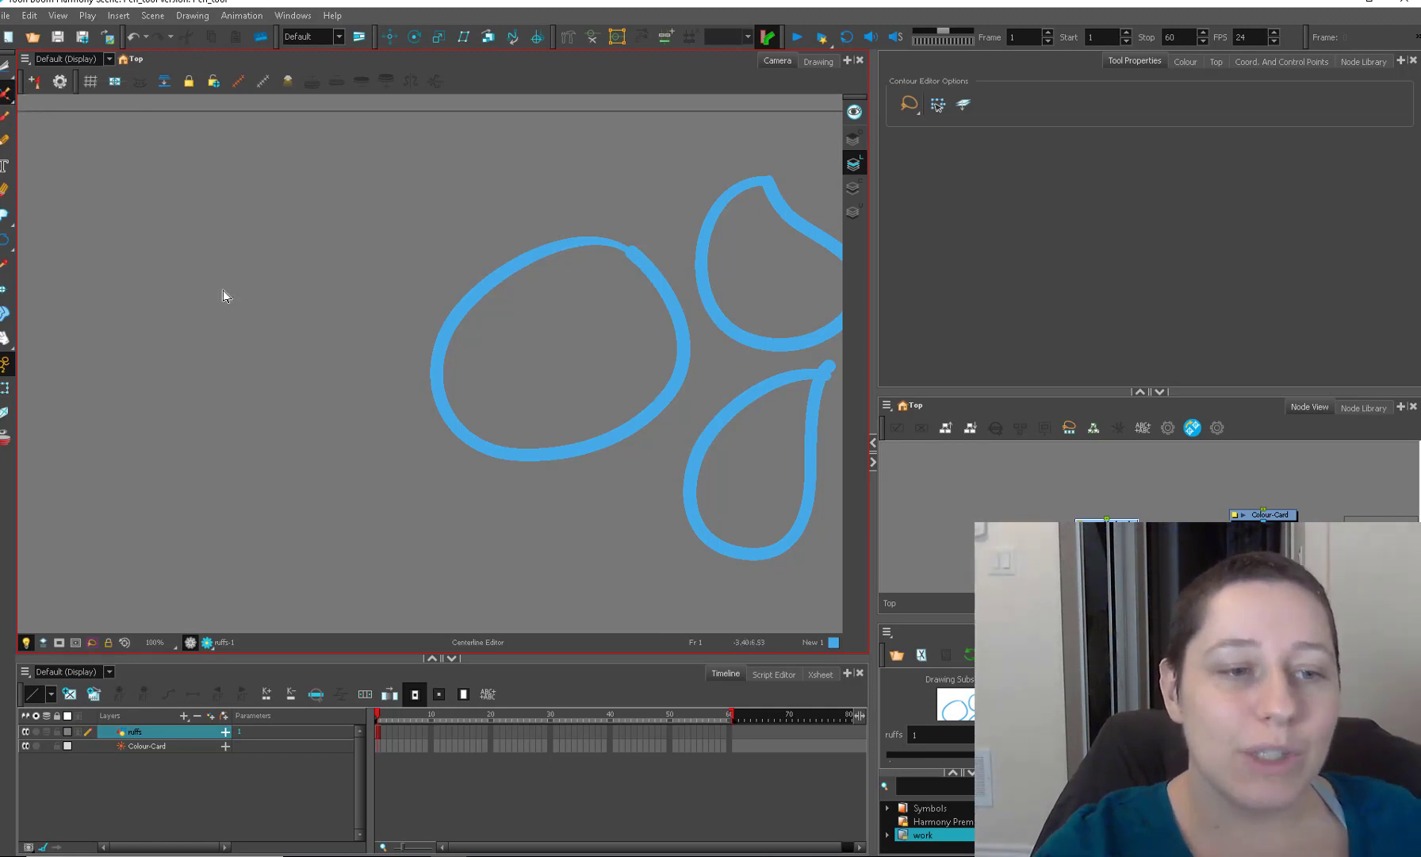
click(6, 94)
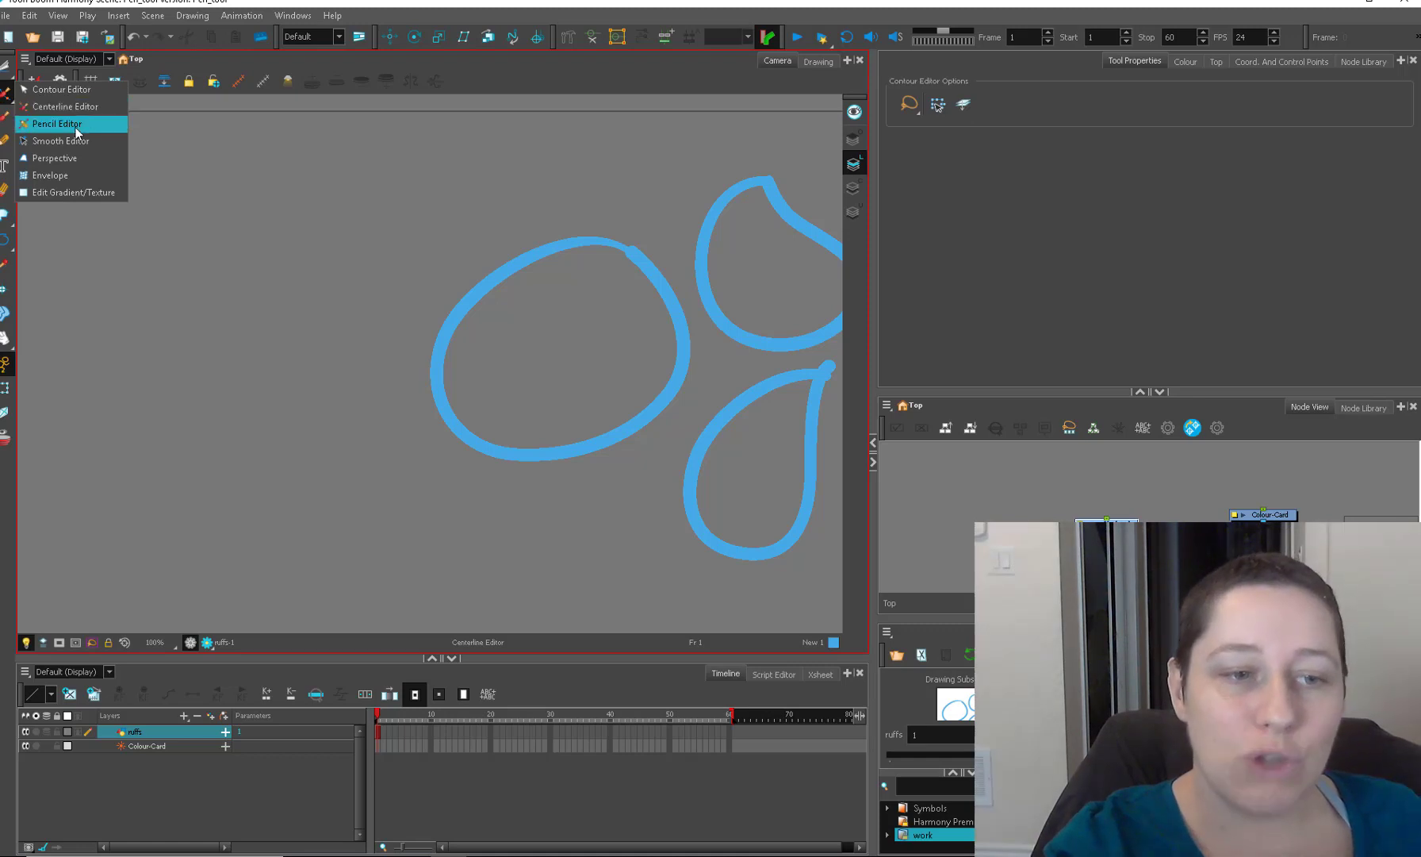
click(57, 124)
Assign Alt+W to the Pencil Editor Tool in the Drawing Mode shortcut preferences, replacing the conflicting Centerline Editor assignment.
click(29, 15)
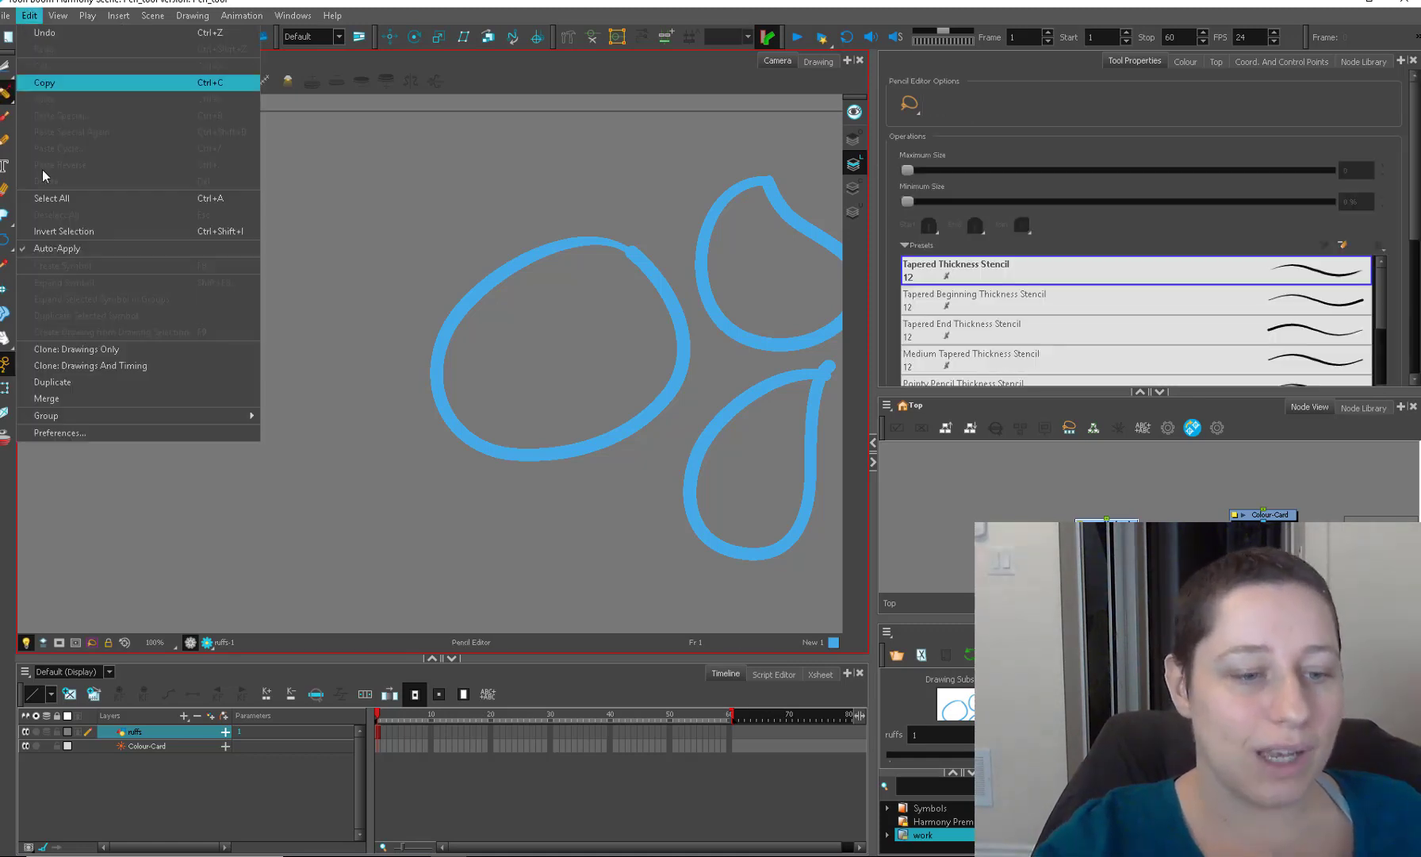
click(80, 431)
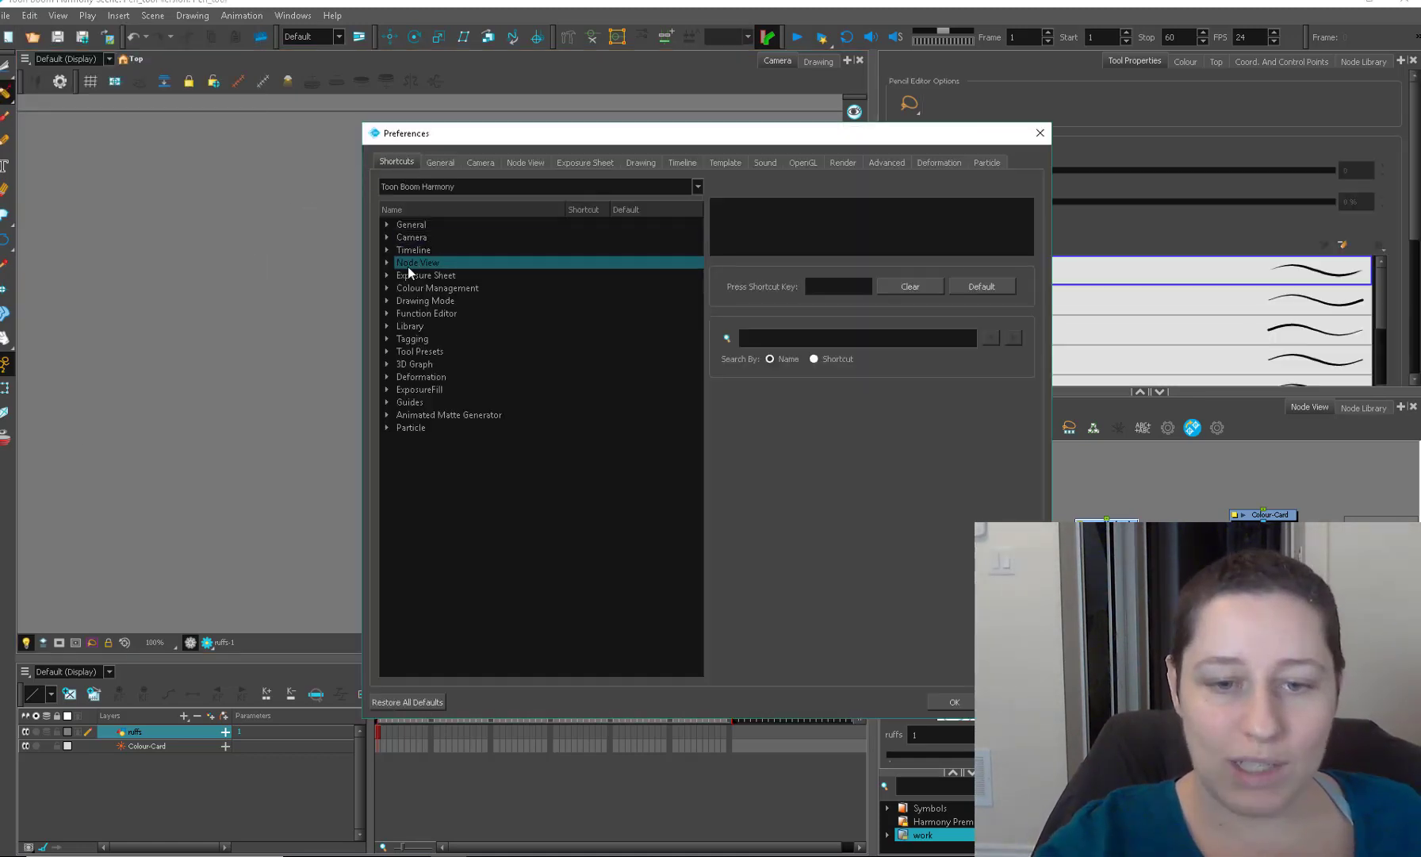
click(385, 300)
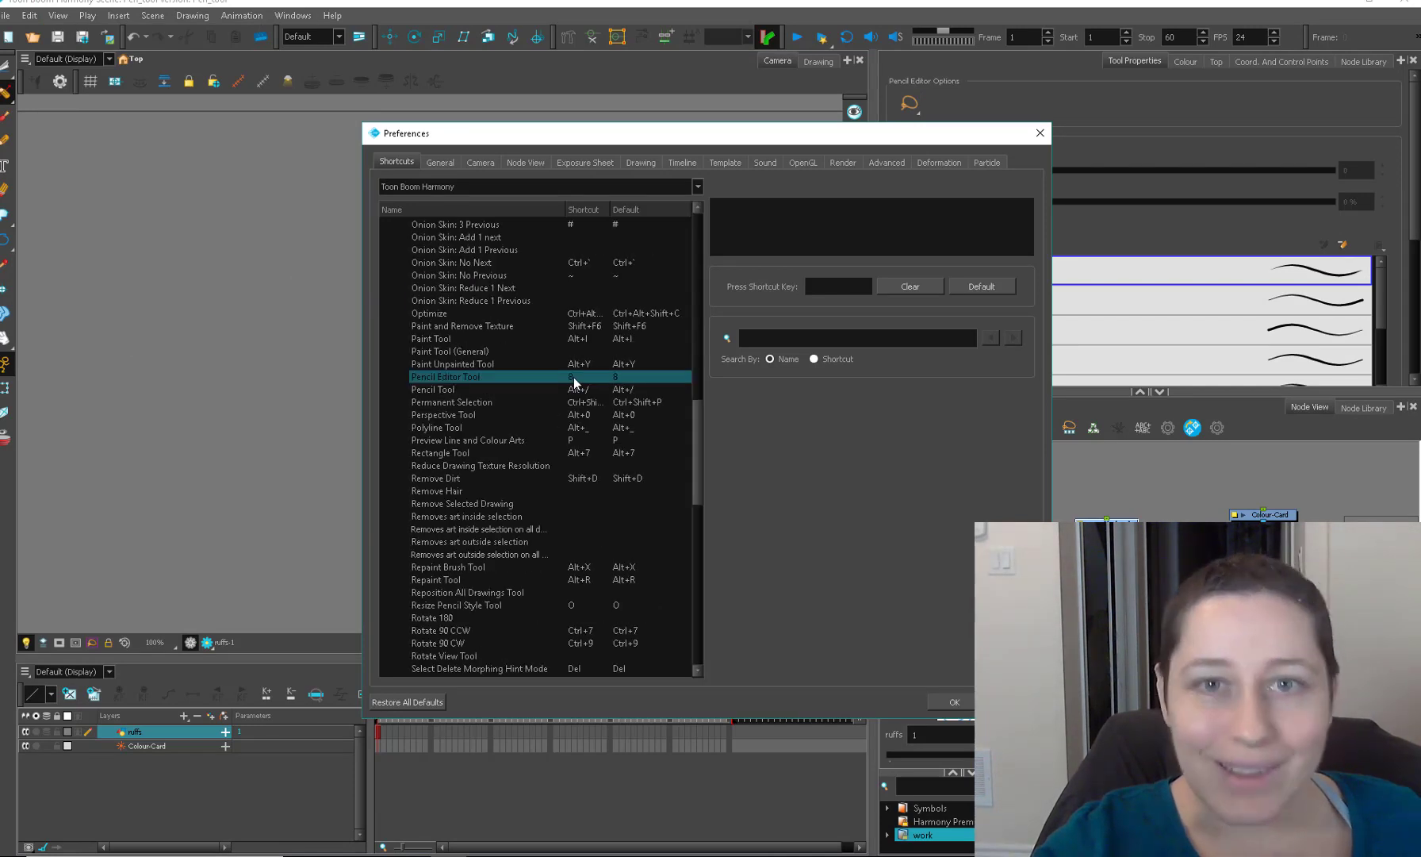
click(573, 377)
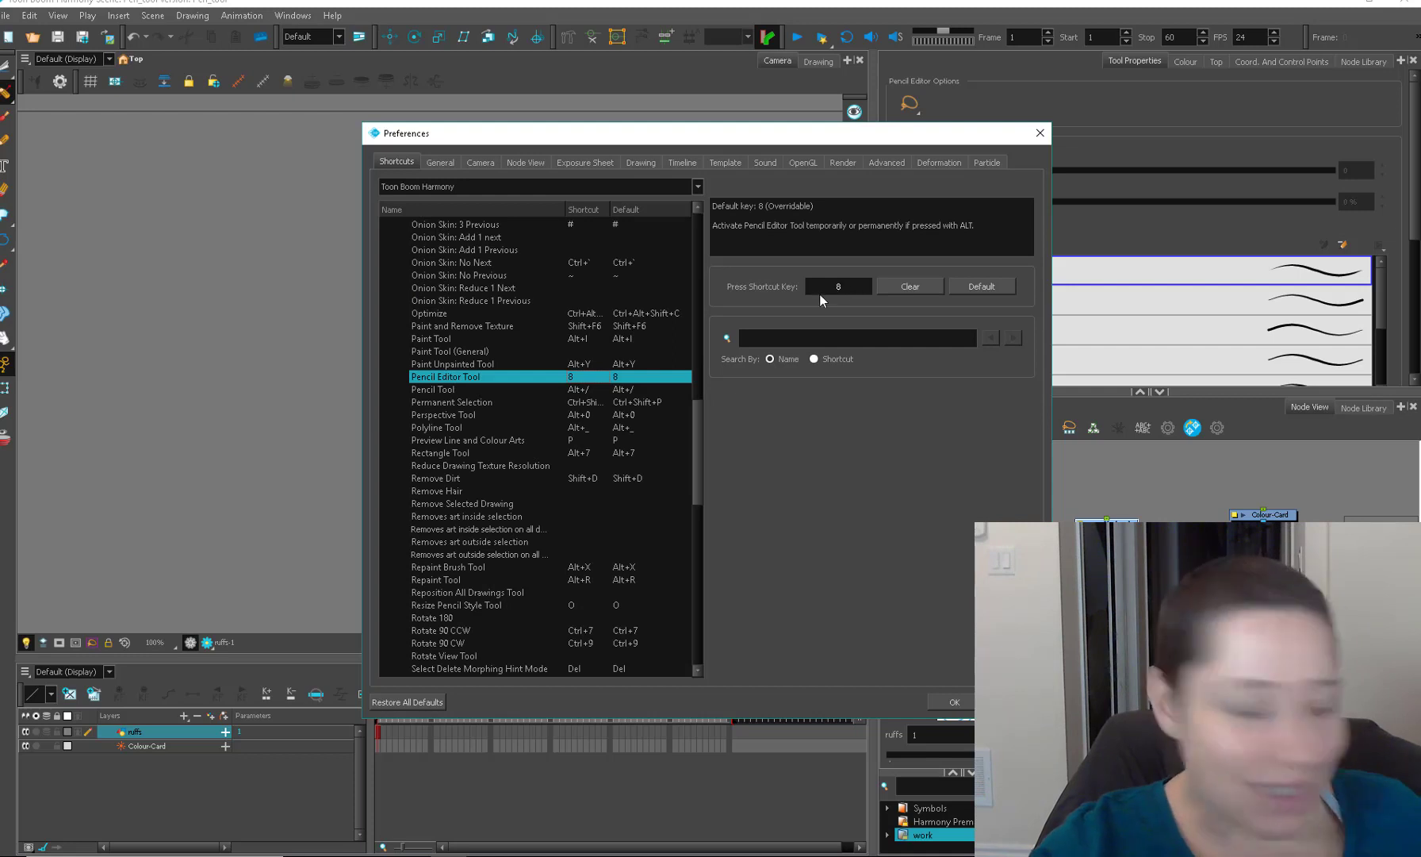
key(alt+w)
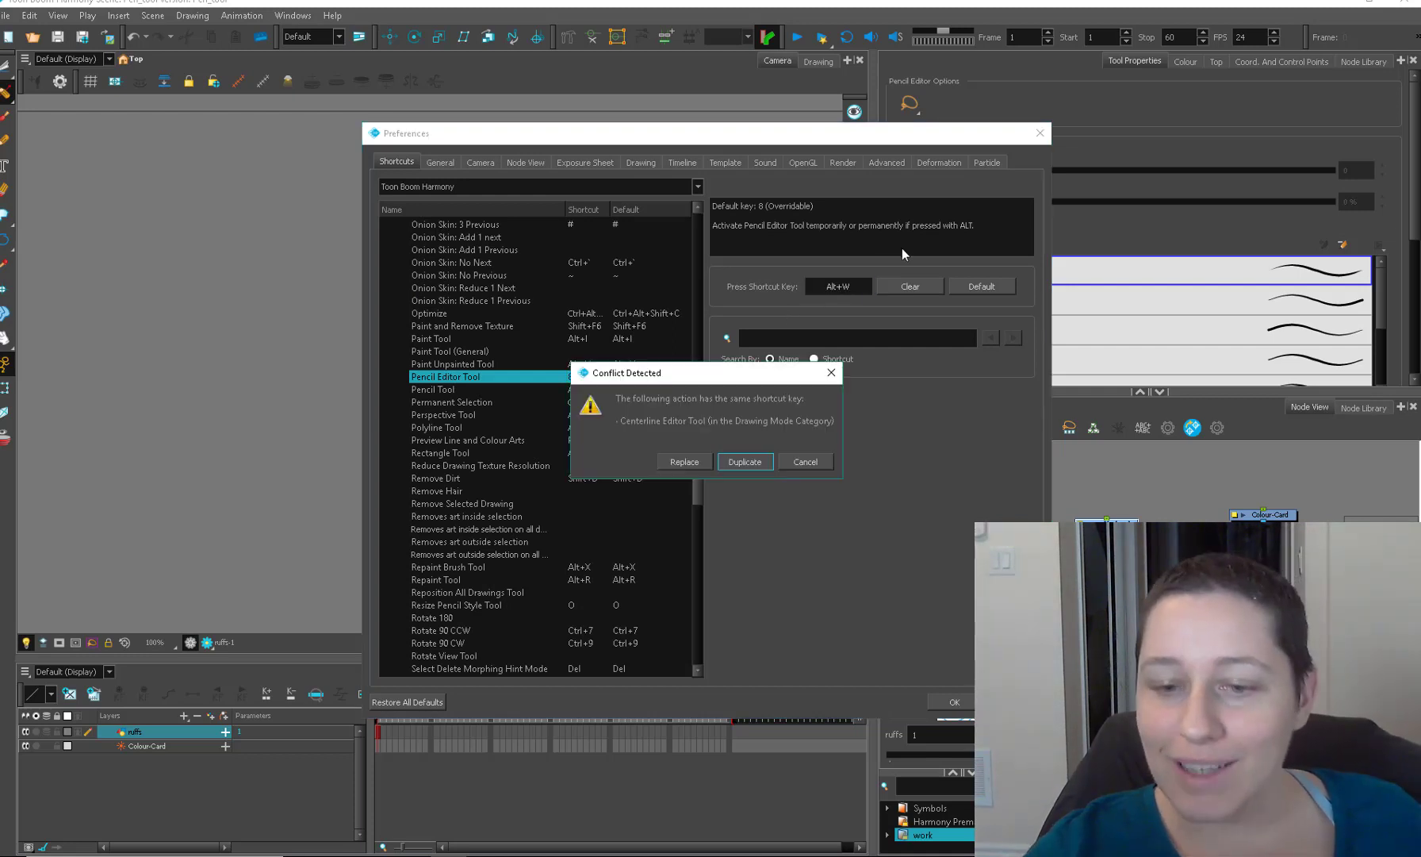
click(684, 462)
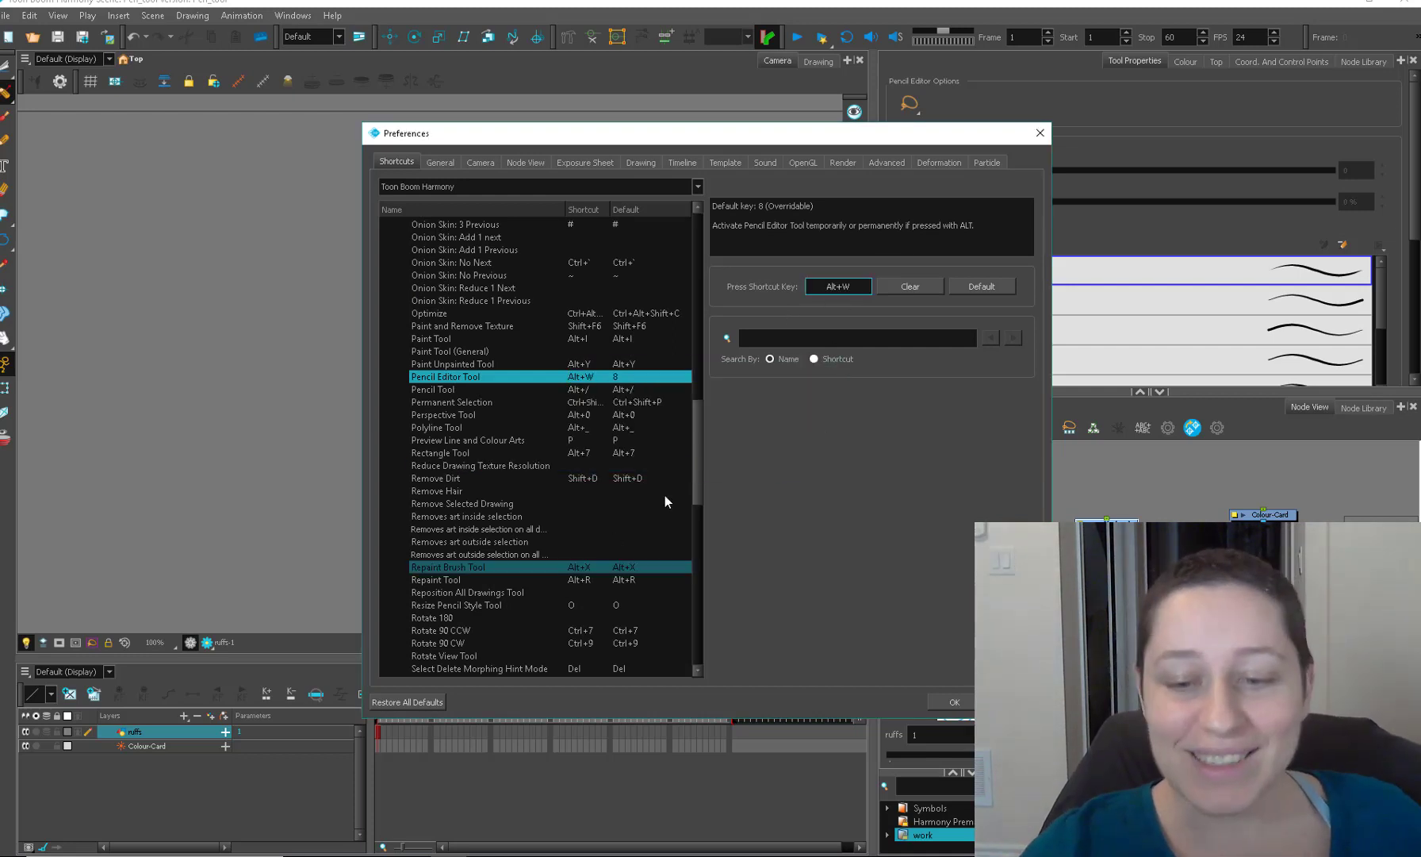
Assign 8 as the Centerline Editor Tool's shortcut and apply the preferences.
drag(697, 478, 697, 429)
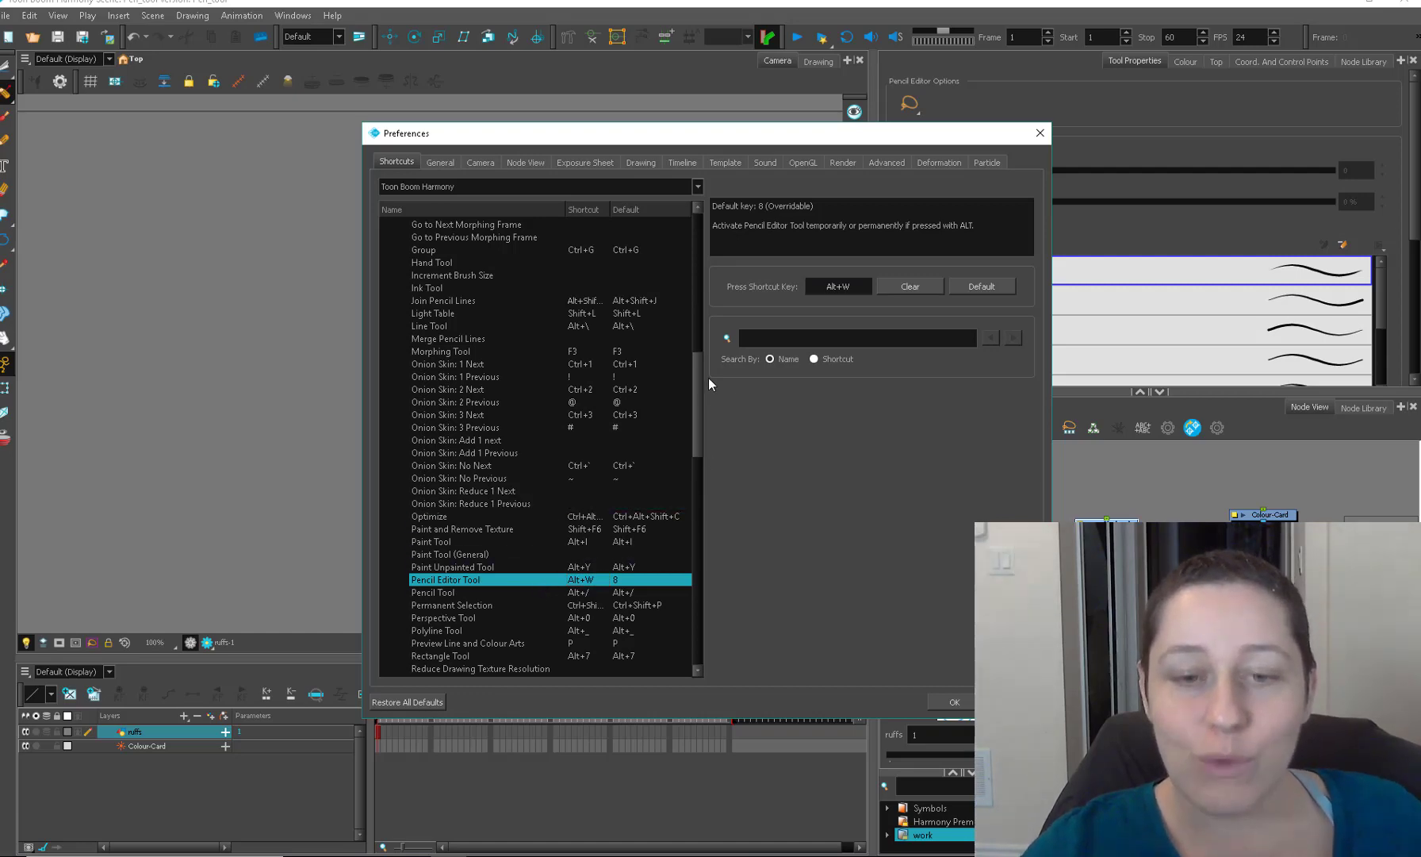
scroll(700, 376, up, 15)
scroll(701, 326, up, 1)
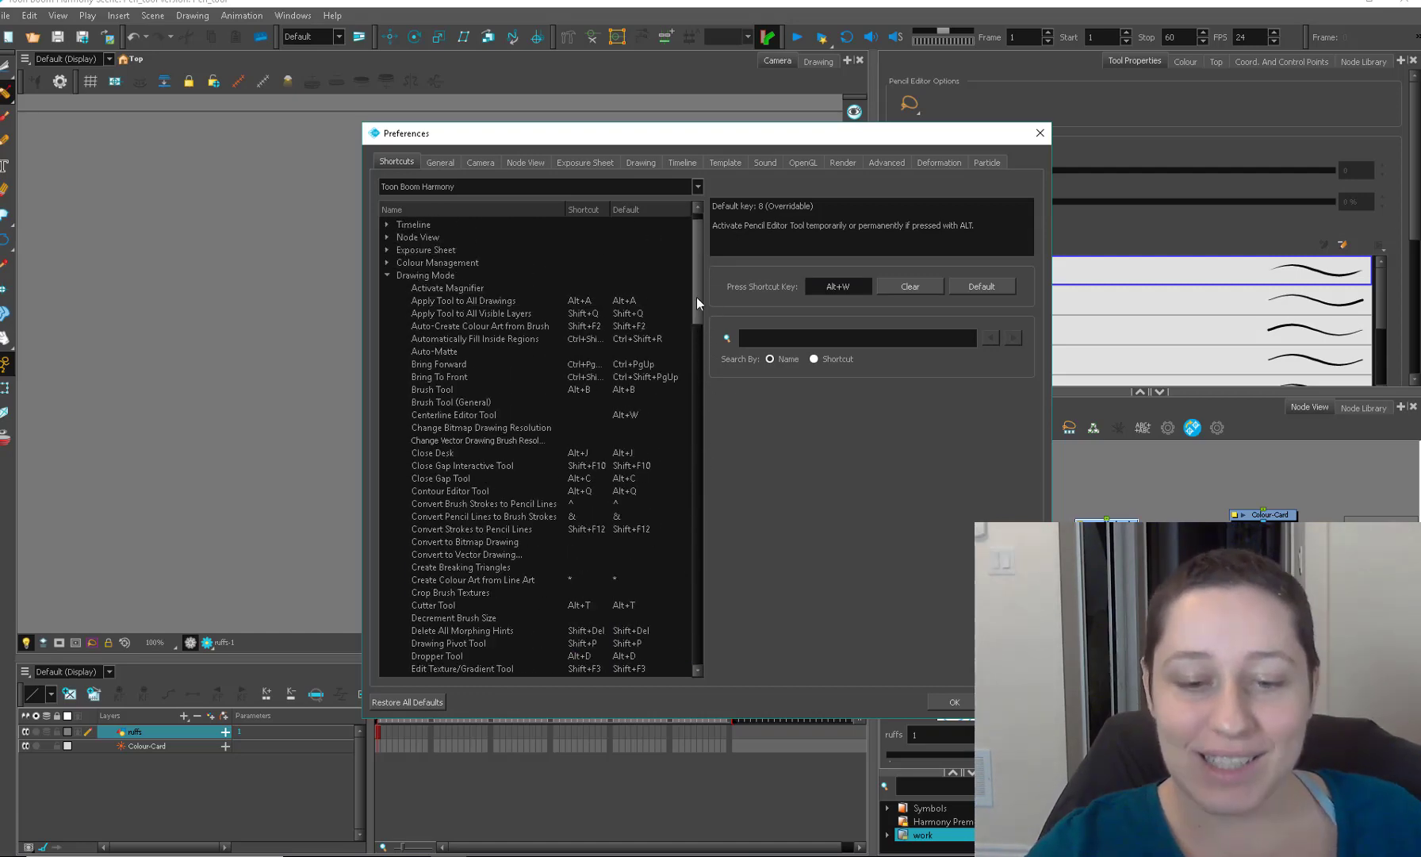
scroll(699, 306, down, 2)
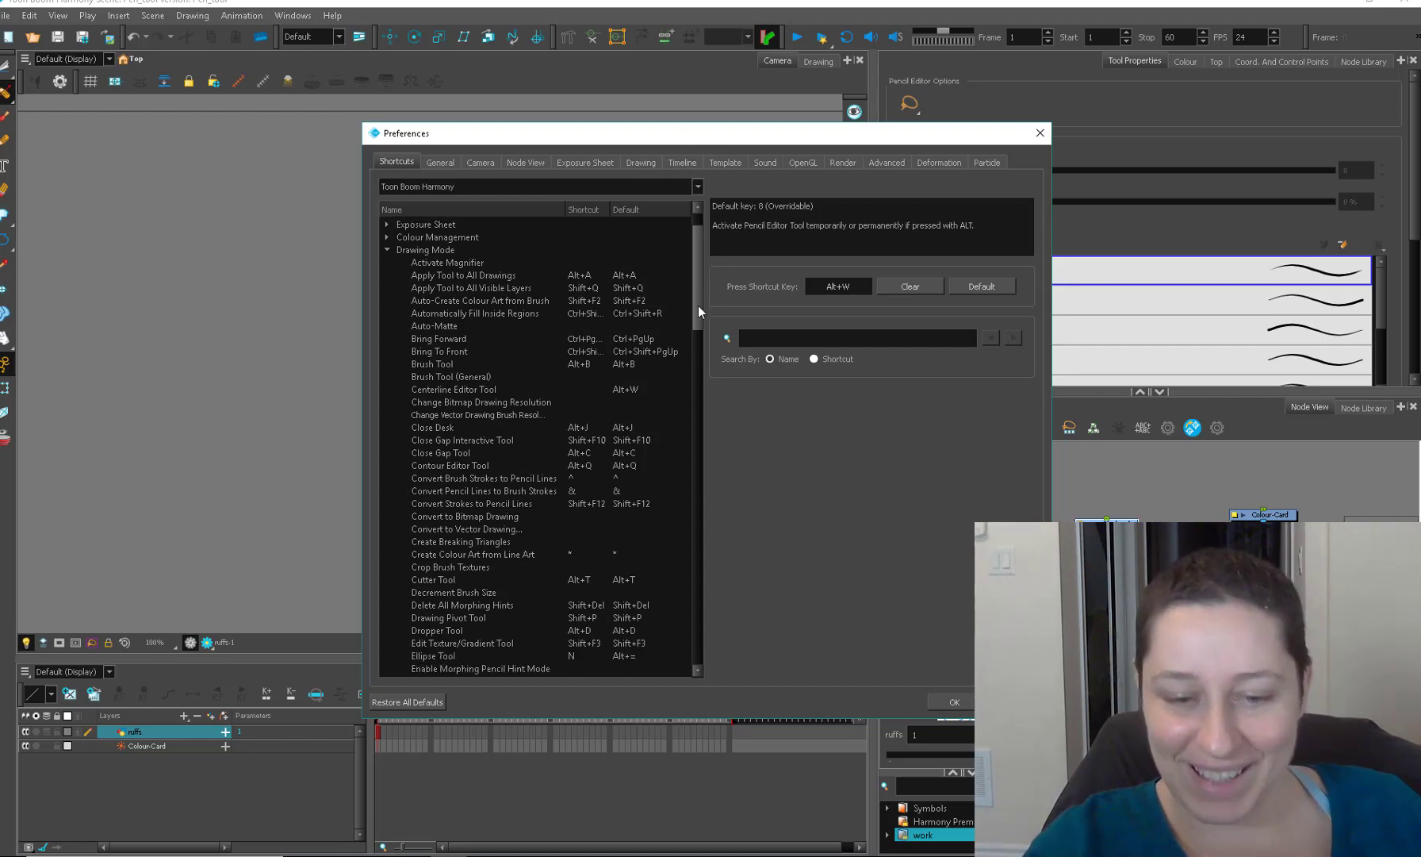
drag(698, 310, 698, 316)
click(492, 339)
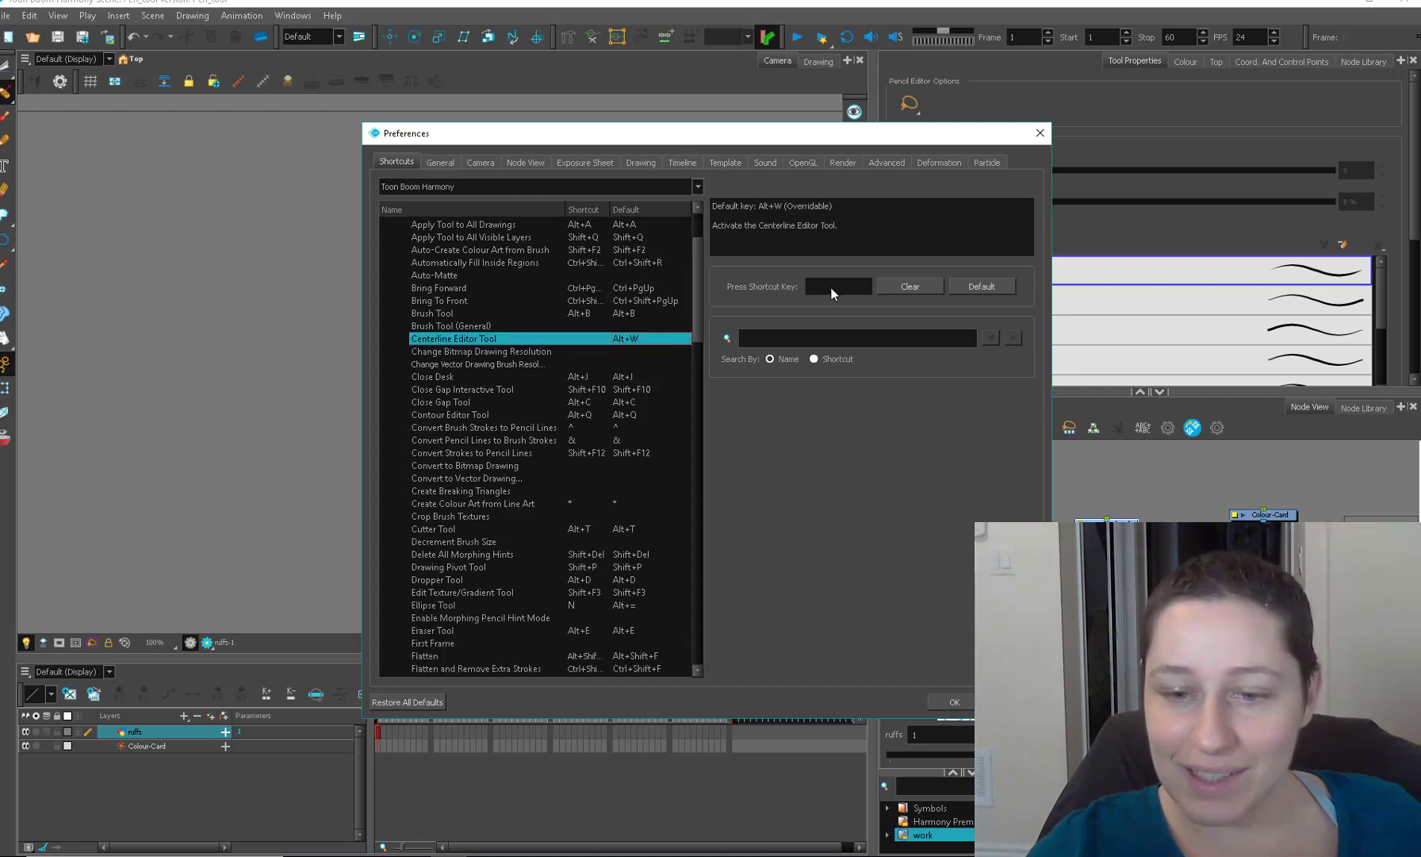
click(834, 289)
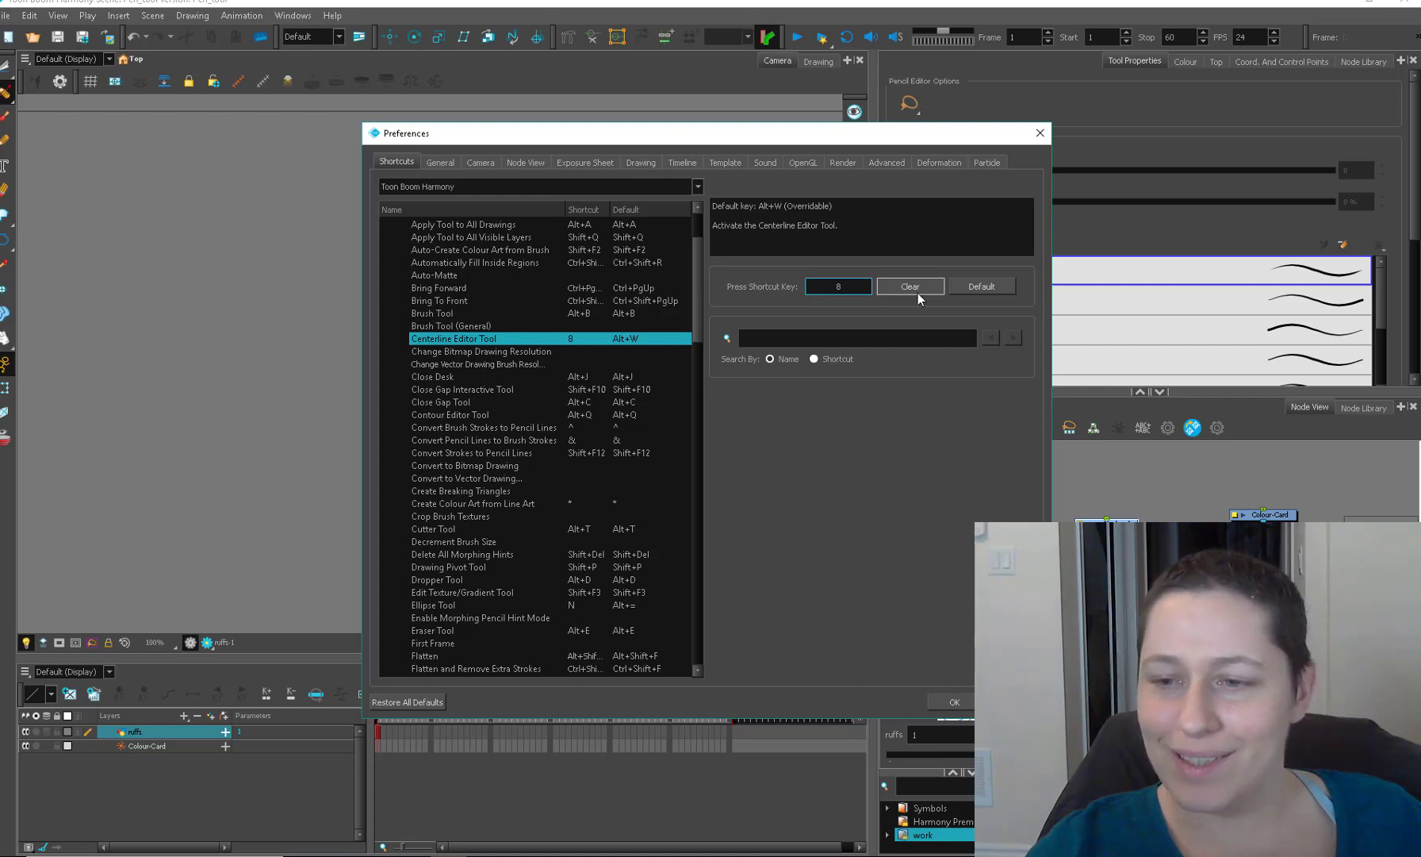
click(876, 439)
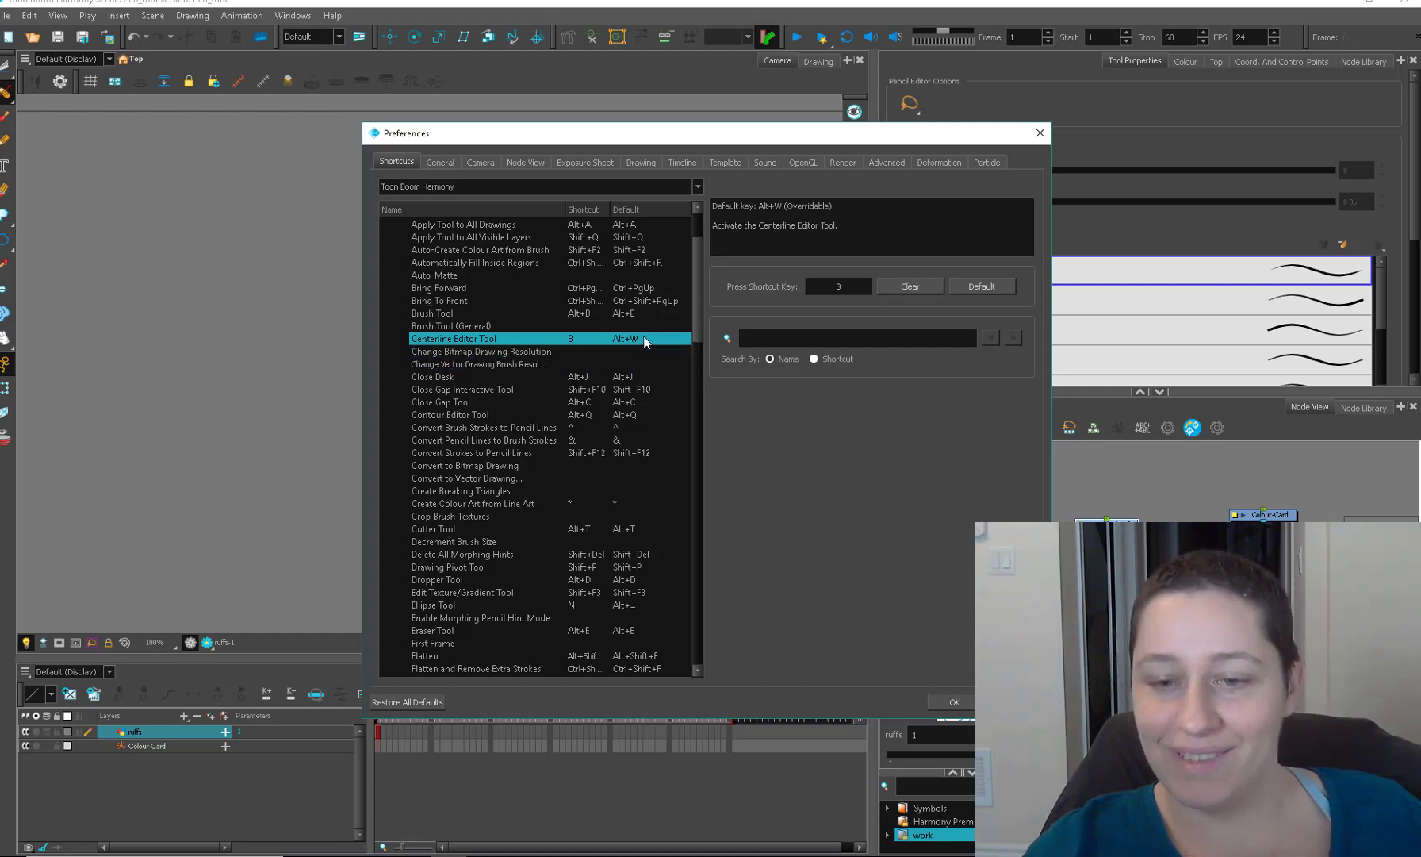
click(969, 706)
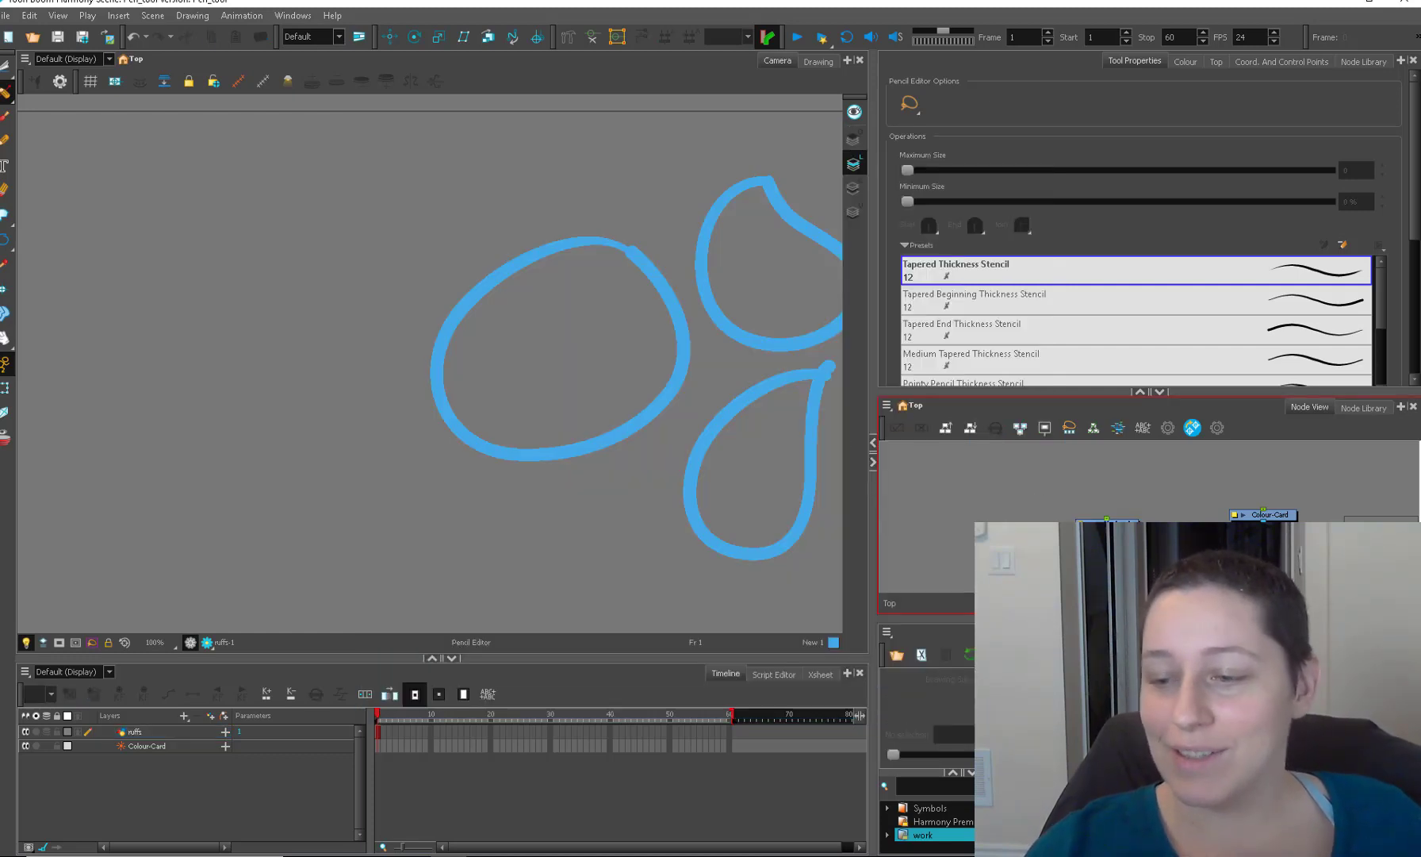
Draw two ovals and a teardrop loop with the Pencil, plus an open line crossing the base of the second oval.
mouse_move(323, 337)
mouse_down()
mouse_move(254, 501)
mouse_move(329, 339)
mouse_up()
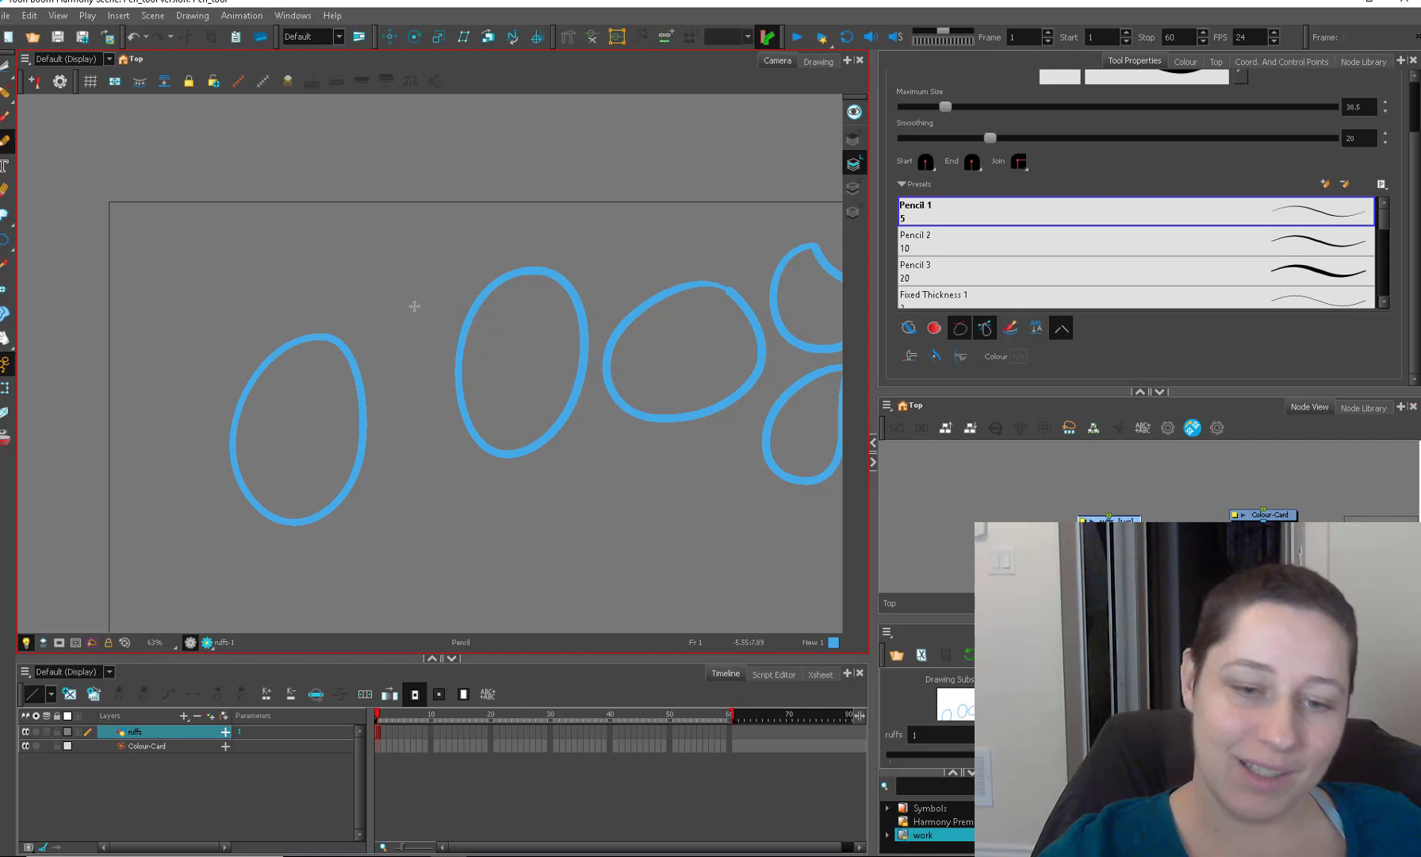
mouse_move(425, 456)
mouse_down()
mouse_move(358, 517)
mouse_move(432, 460)
mouse_up()
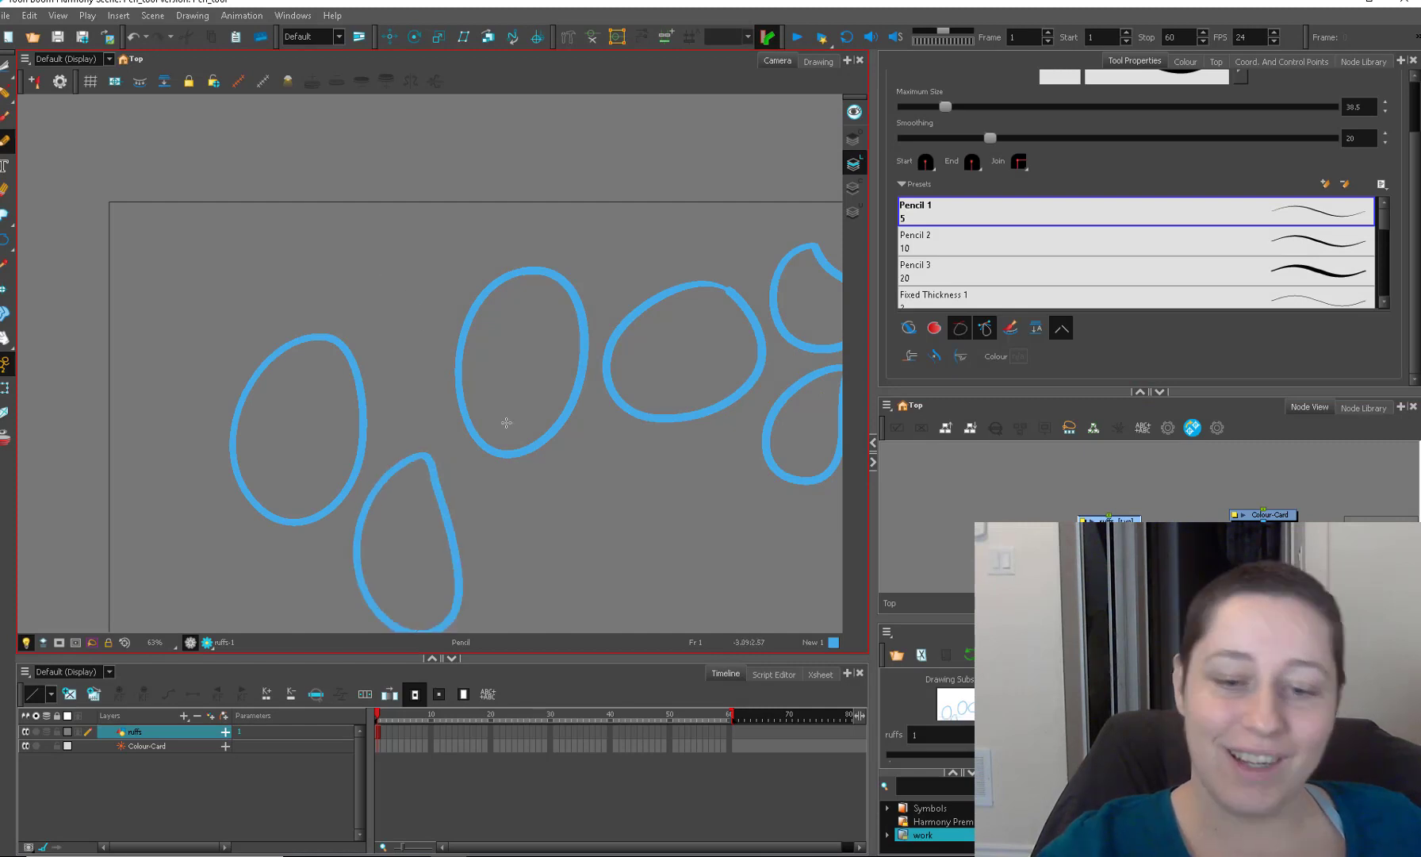
mouse_move(505, 418)
mouse_down()
mouse_move(657, 527)
mouse_move(537, 331)
mouse_up()
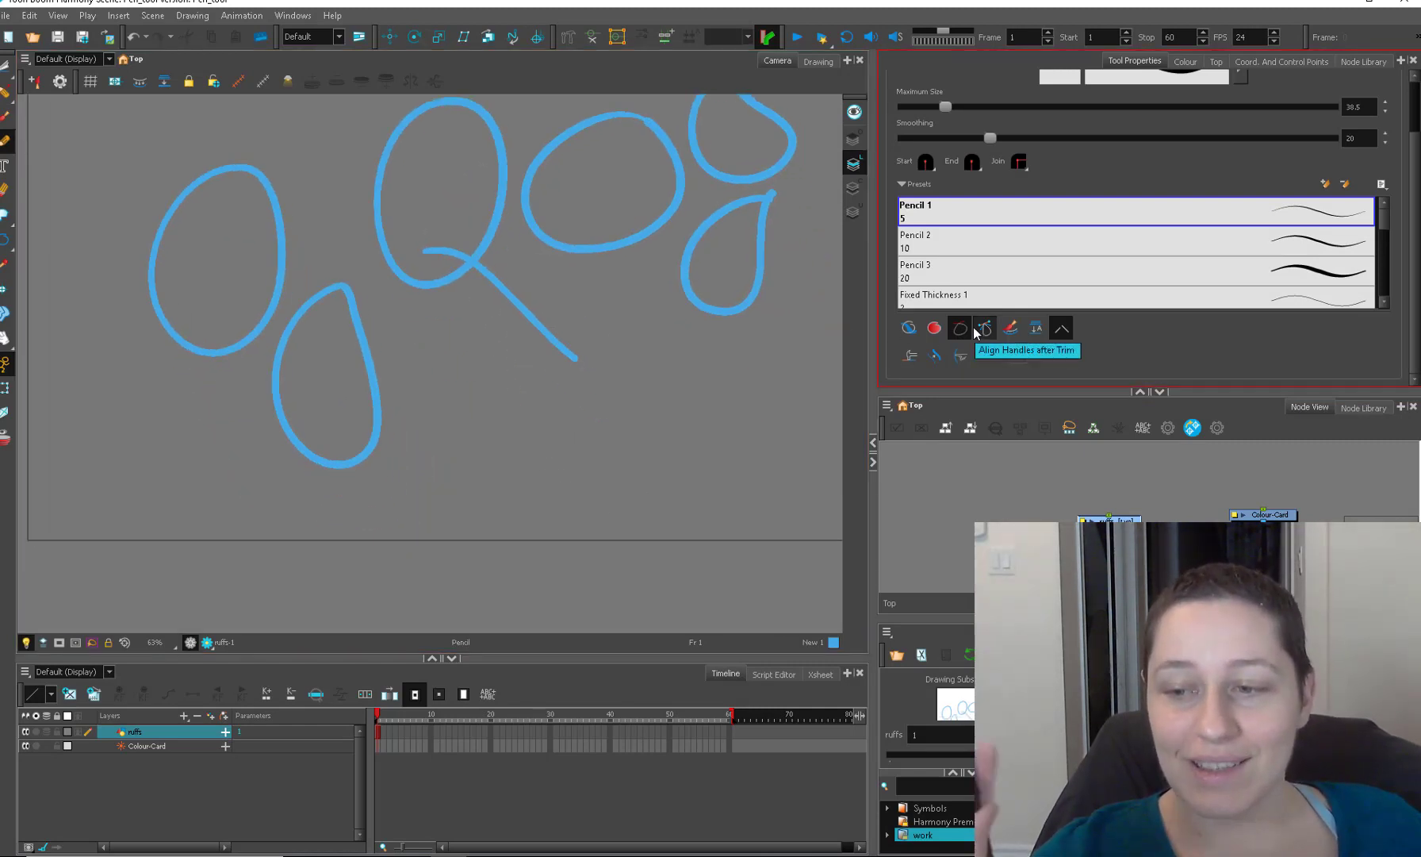
Draw two touching loops with the Pencil and delete them from the ruffs drawing.
click(974, 329)
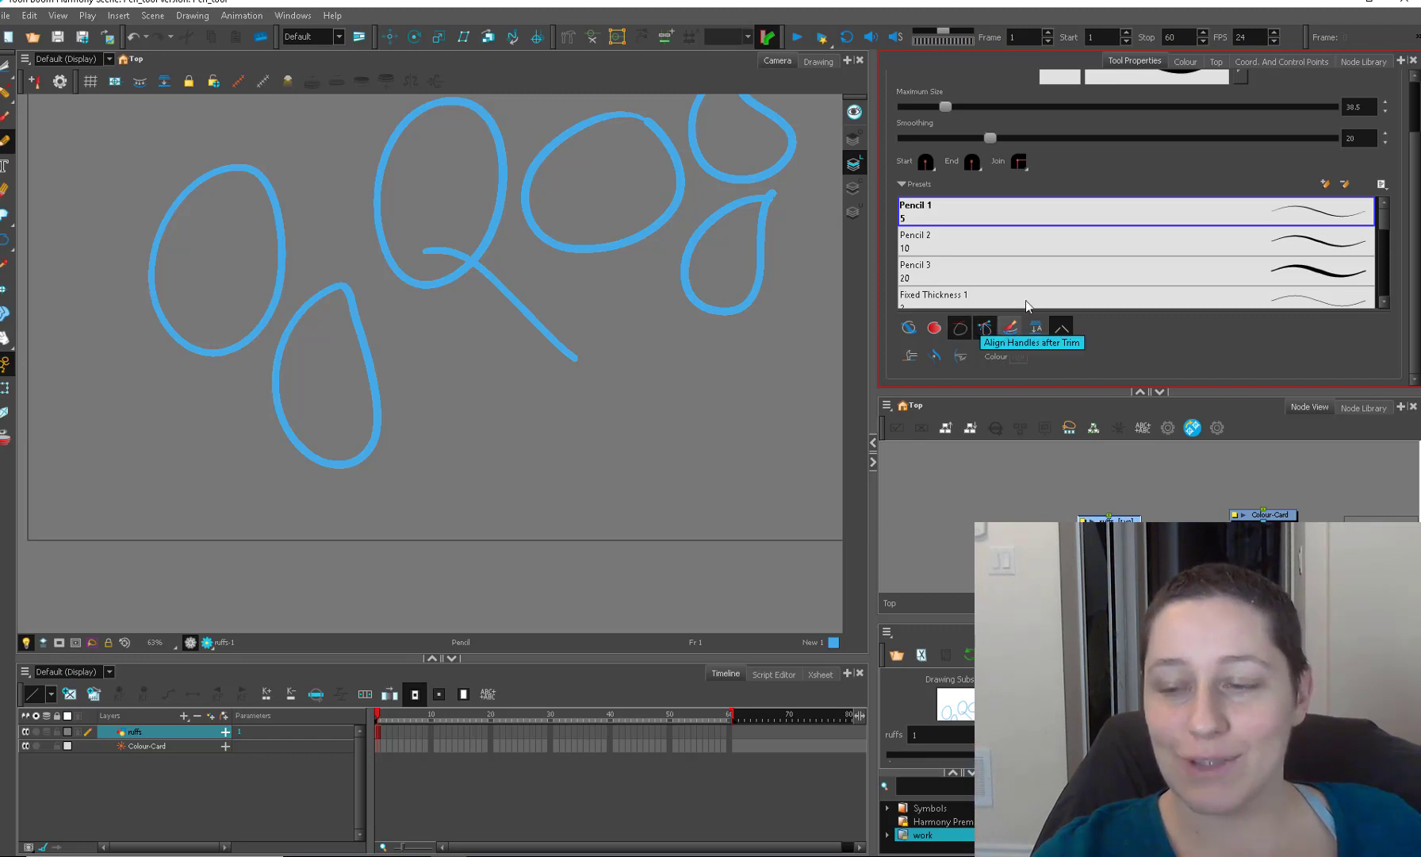
mouse_move(702, 376)
mouse_down()
mouse_move(539, 520)
mouse_move(689, 356)
mouse_up()
drag(798, 360, 504, 412)
mouse_move(644, 307)
mouse_down()
mouse_move(555, 501)
mouse_move(579, 321)
mouse_up()
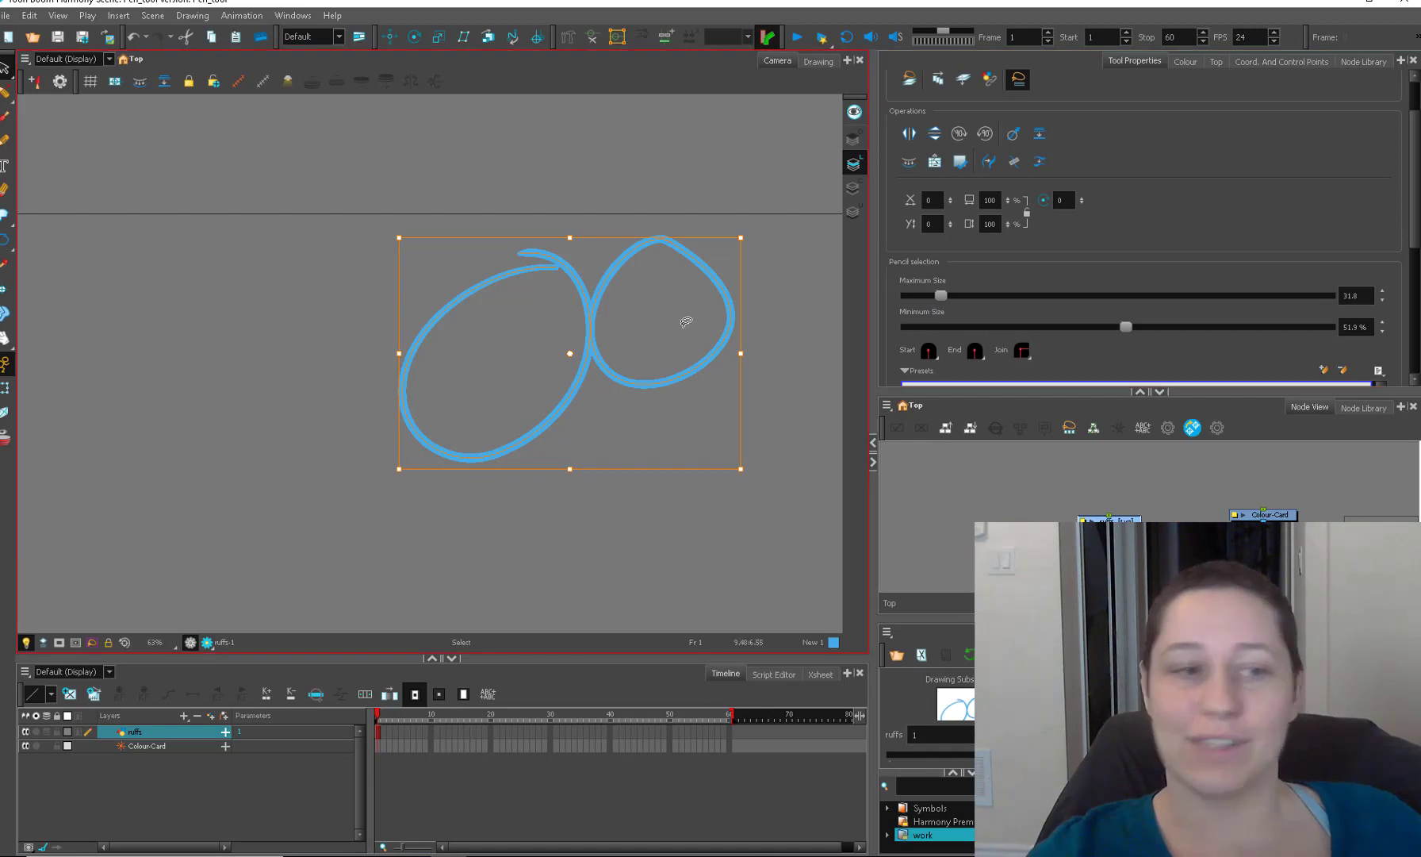
key(Delete)
Paint a long wavy stroke across the empty canvas with the Brush tool.
click(5, 95)
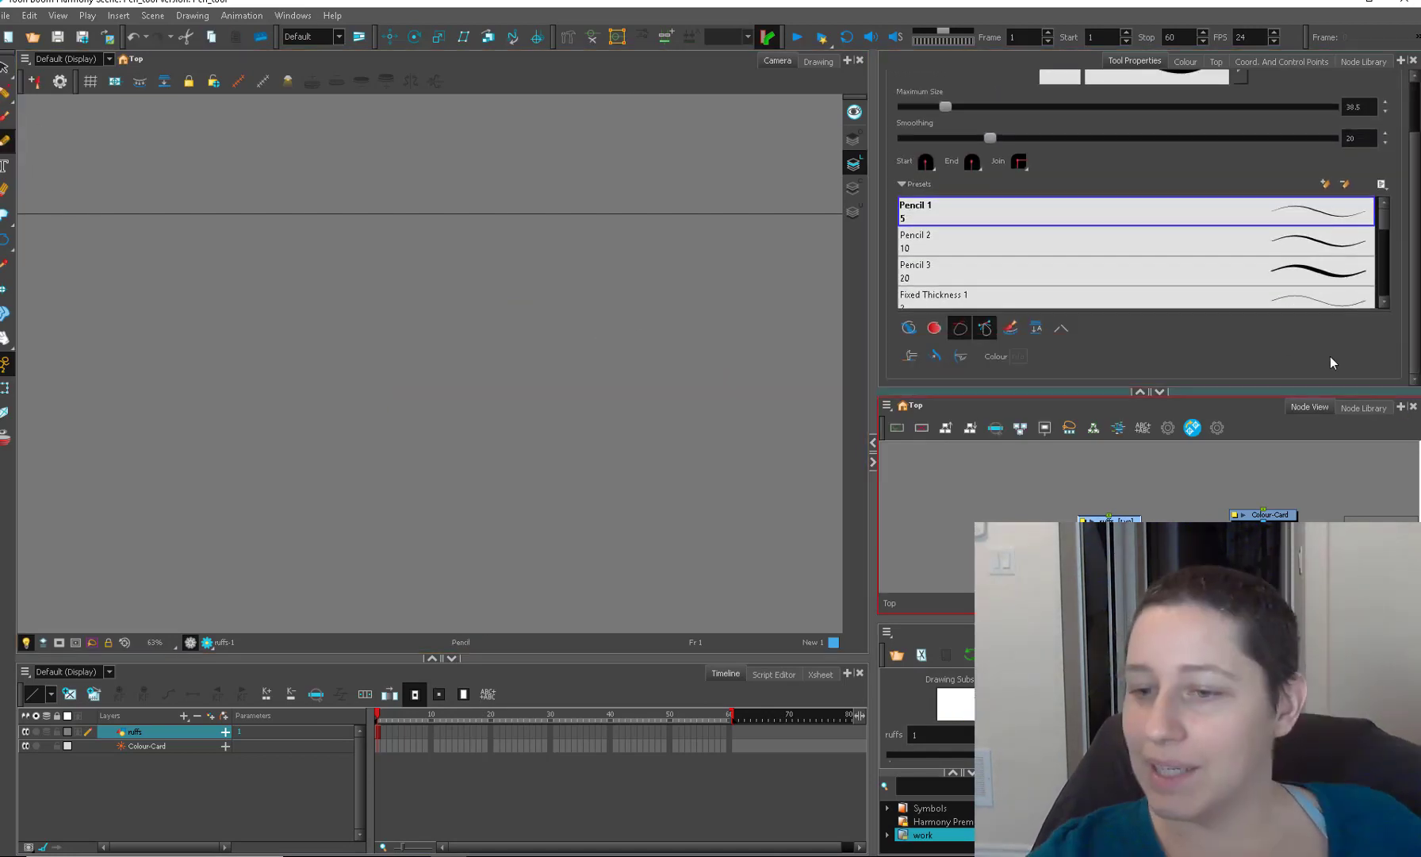
key(alt+b)
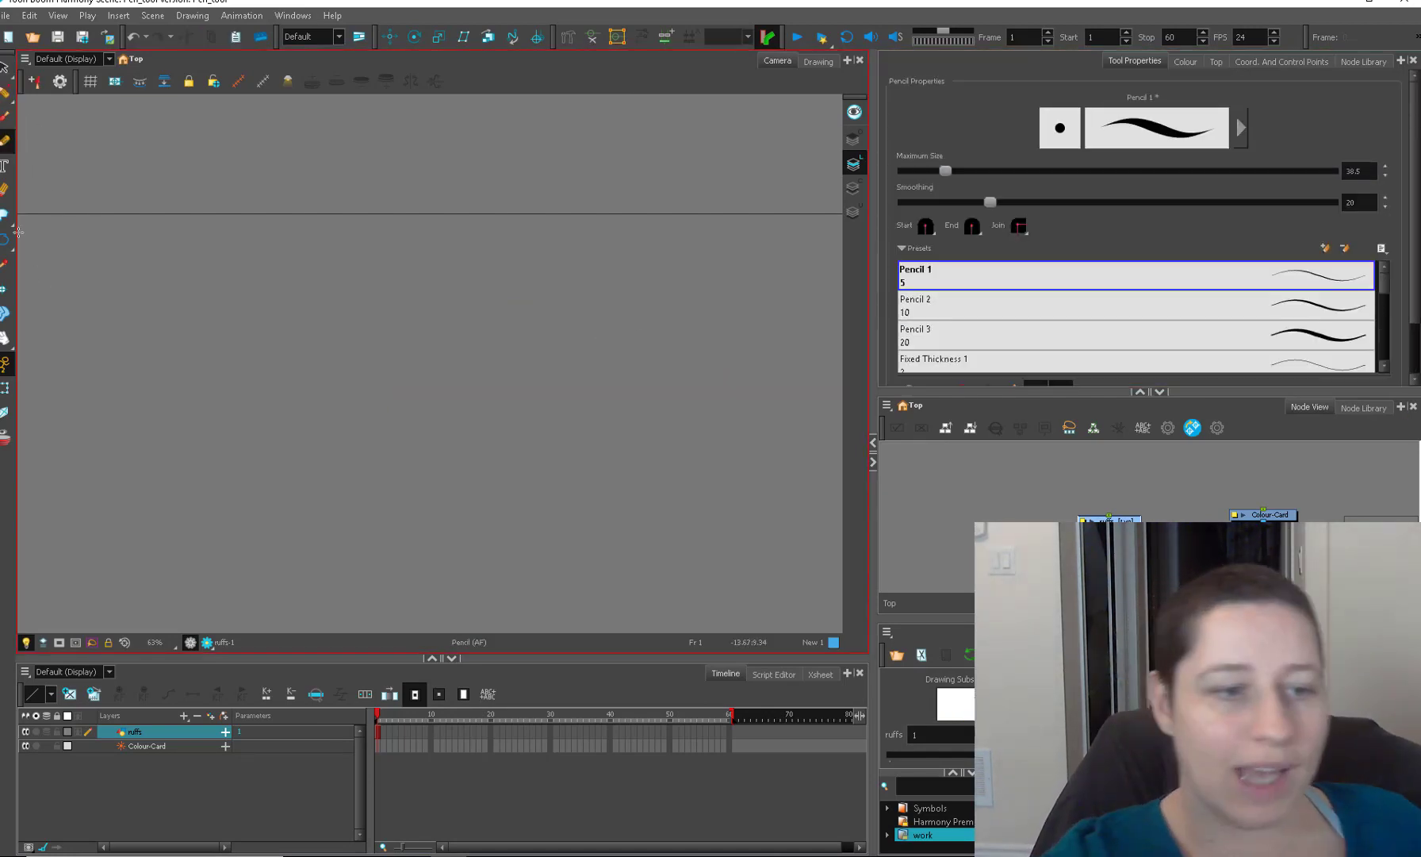
drag(288, 469, 362, 382)
drag(449, 371, 717, 292)
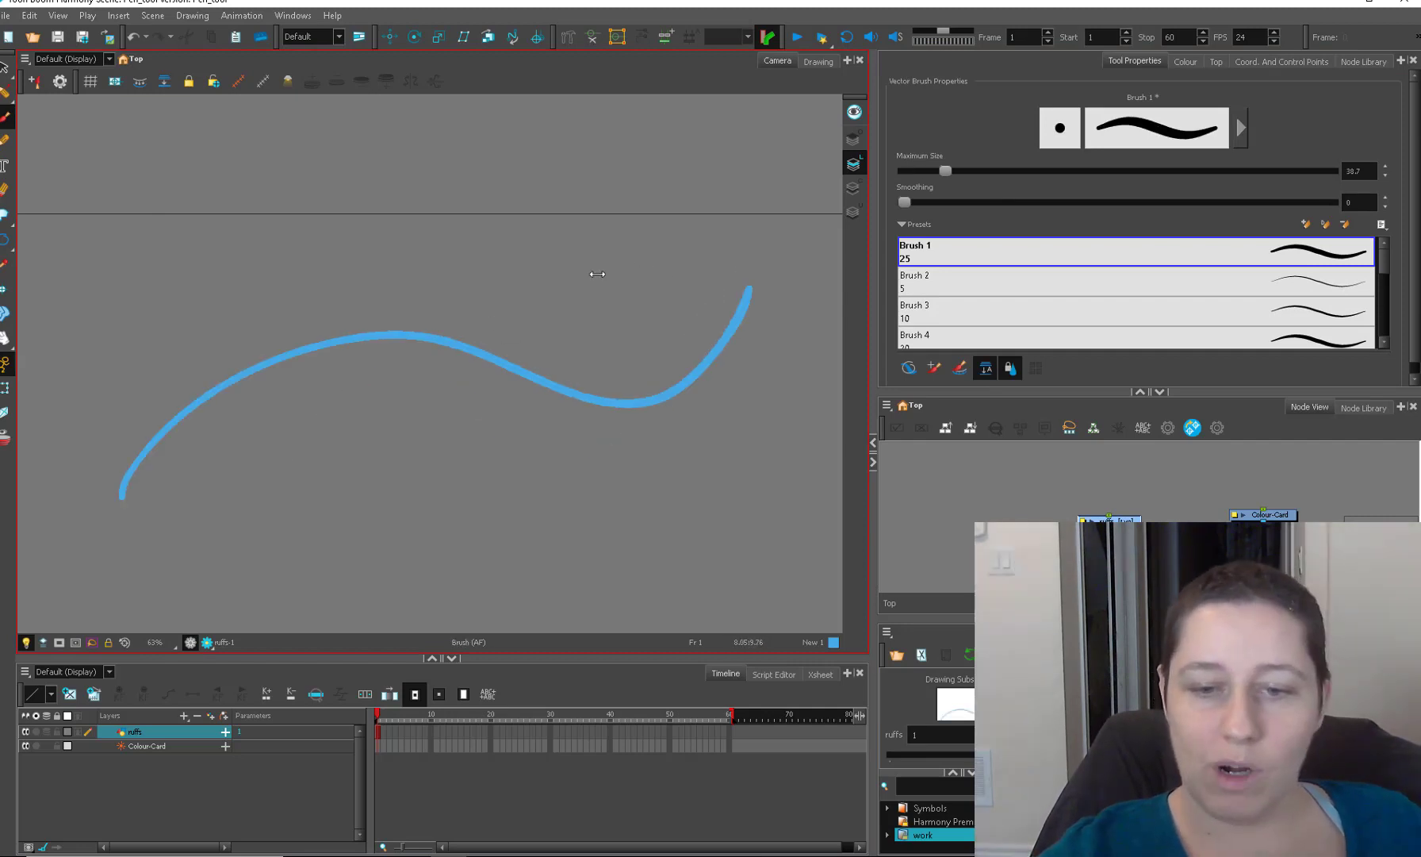
Pull both ends of the blue brush stroke outward into thin pointed tips with the Contour Editor.
key(alt+q)
click(514, 371)
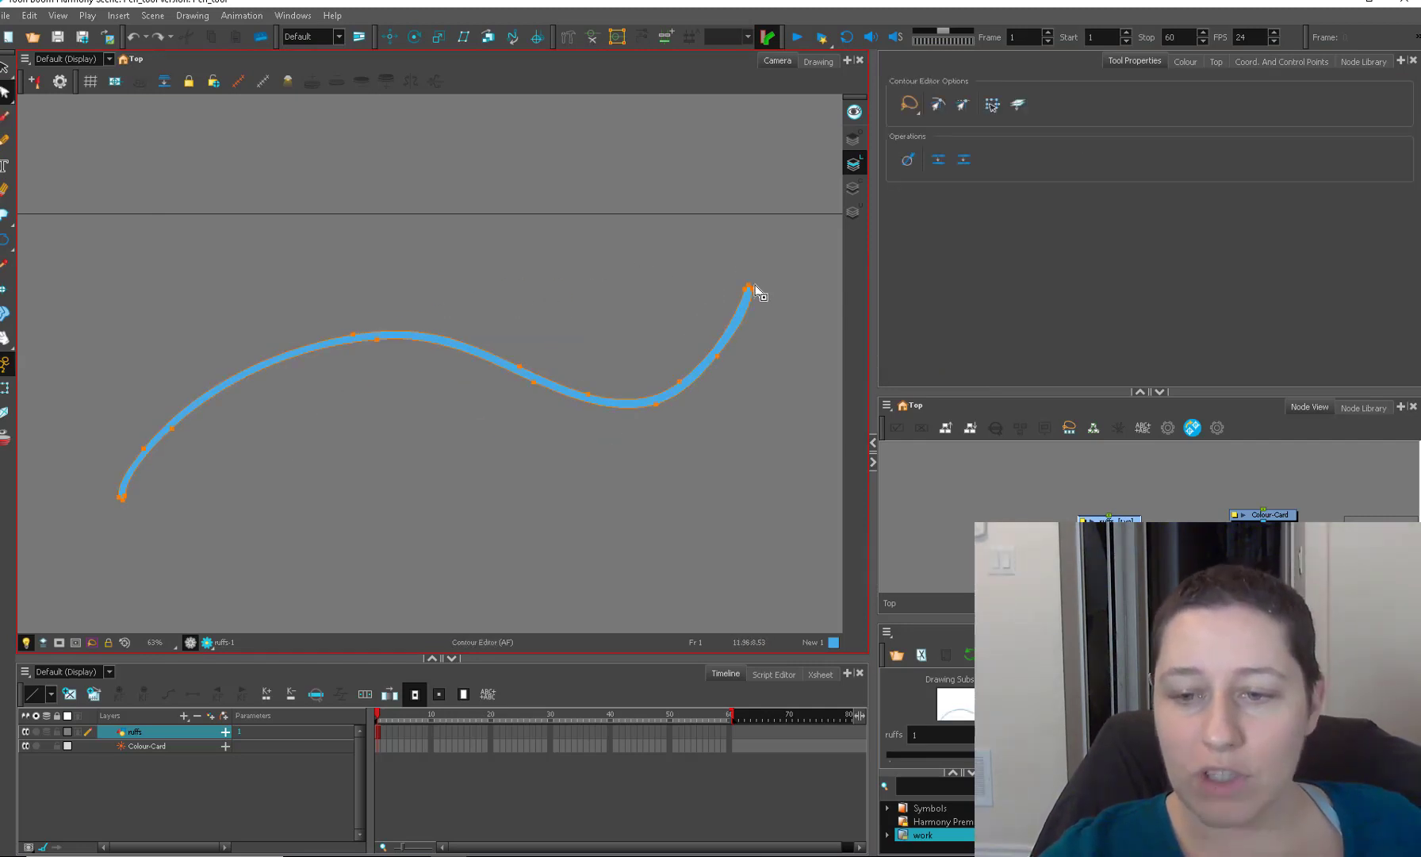
drag(750, 287, 762, 238)
drag(121, 498, 121, 530)
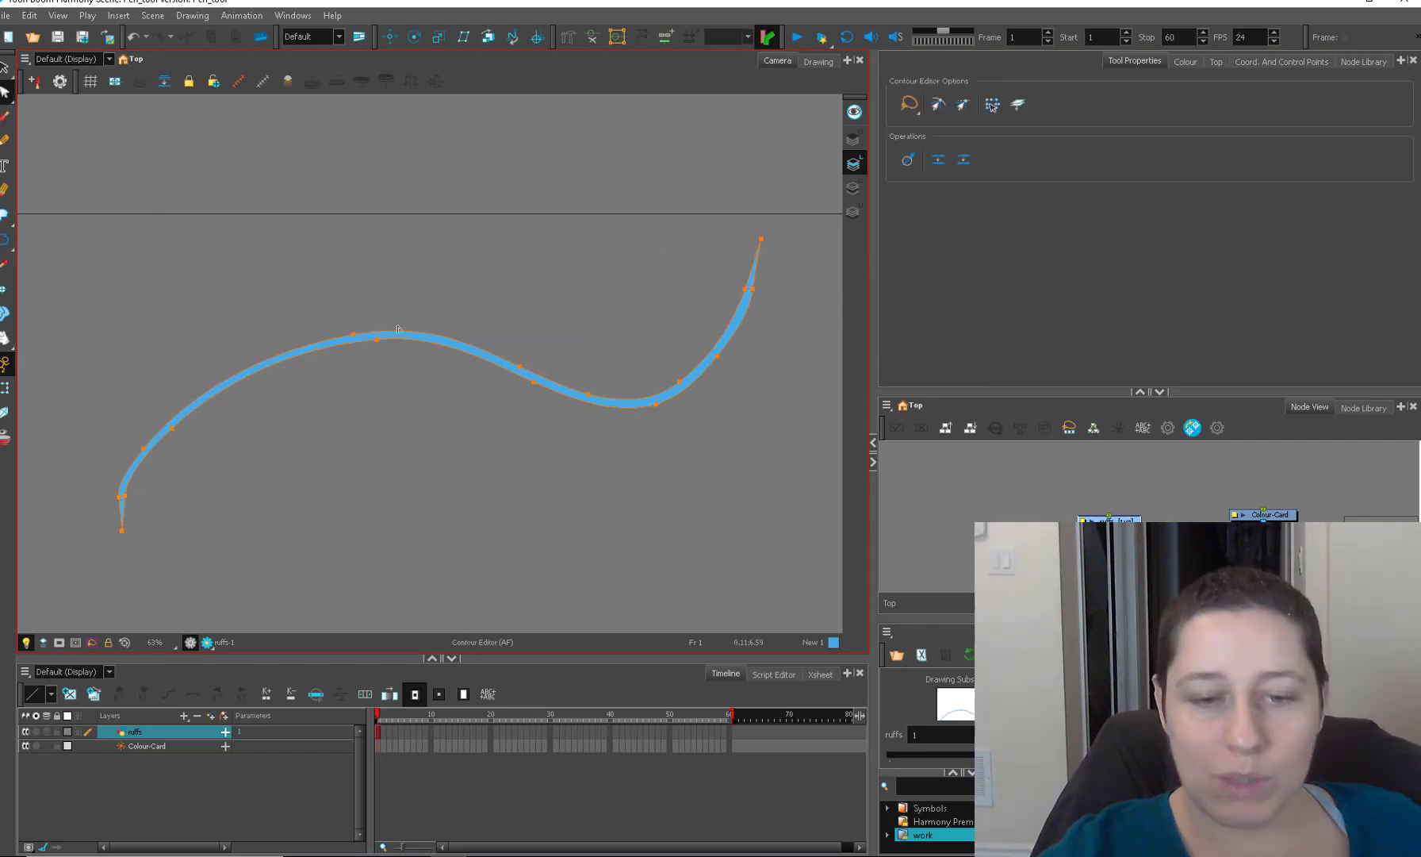
Try widening the middle of the brush stroke by pulling its upper and lower contours apart.
mouse_move(354, 329)
mouse_down()
mouse_move(351, 295)
mouse_move(374, 382)
mouse_up()
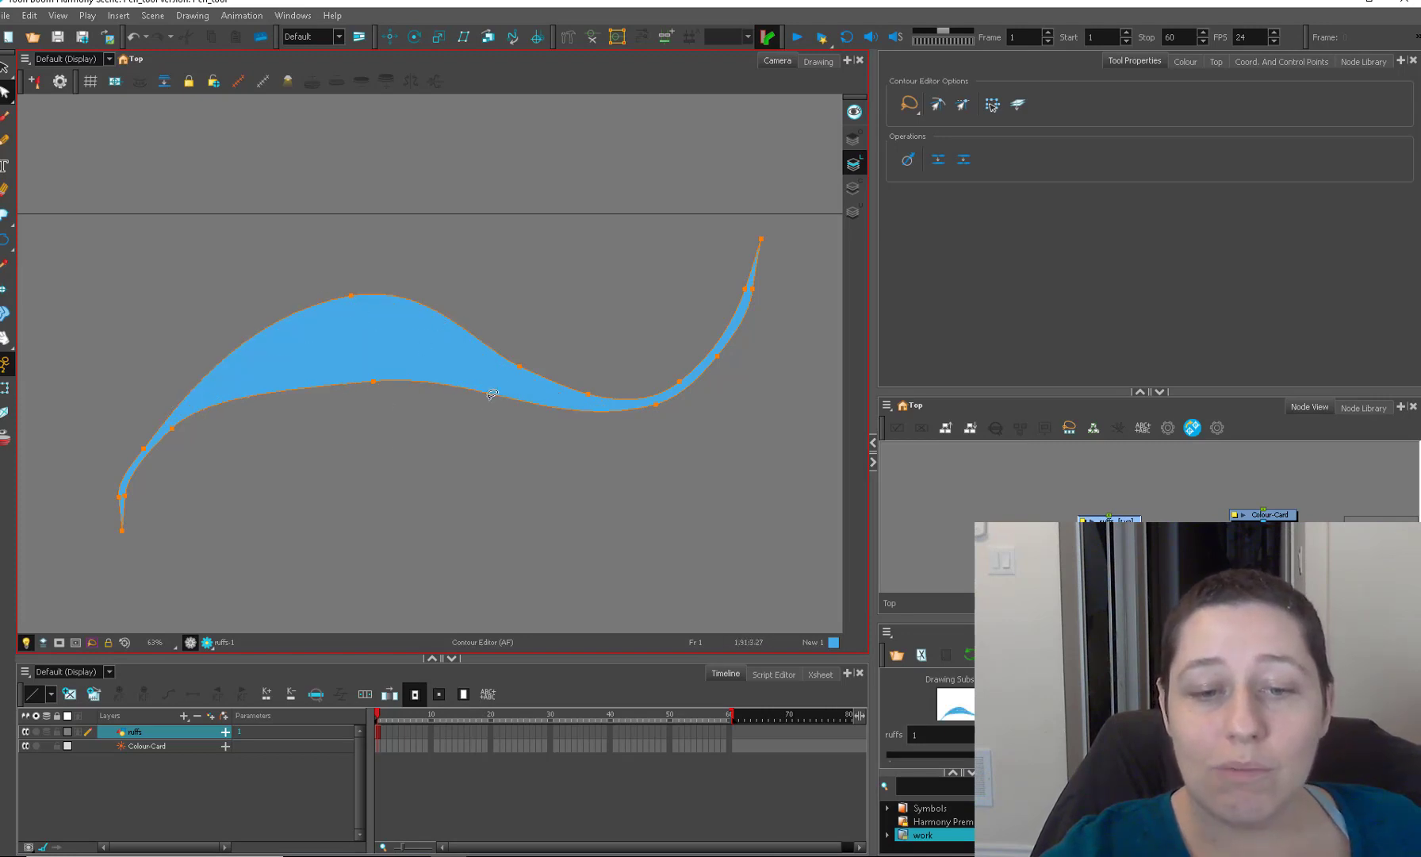
key(ctrl+z)
key(ctrl+z)
Bend the middle and right half of the stroke into uneven zigzags by moving its points with the Centerline Editor.
click(6, 119)
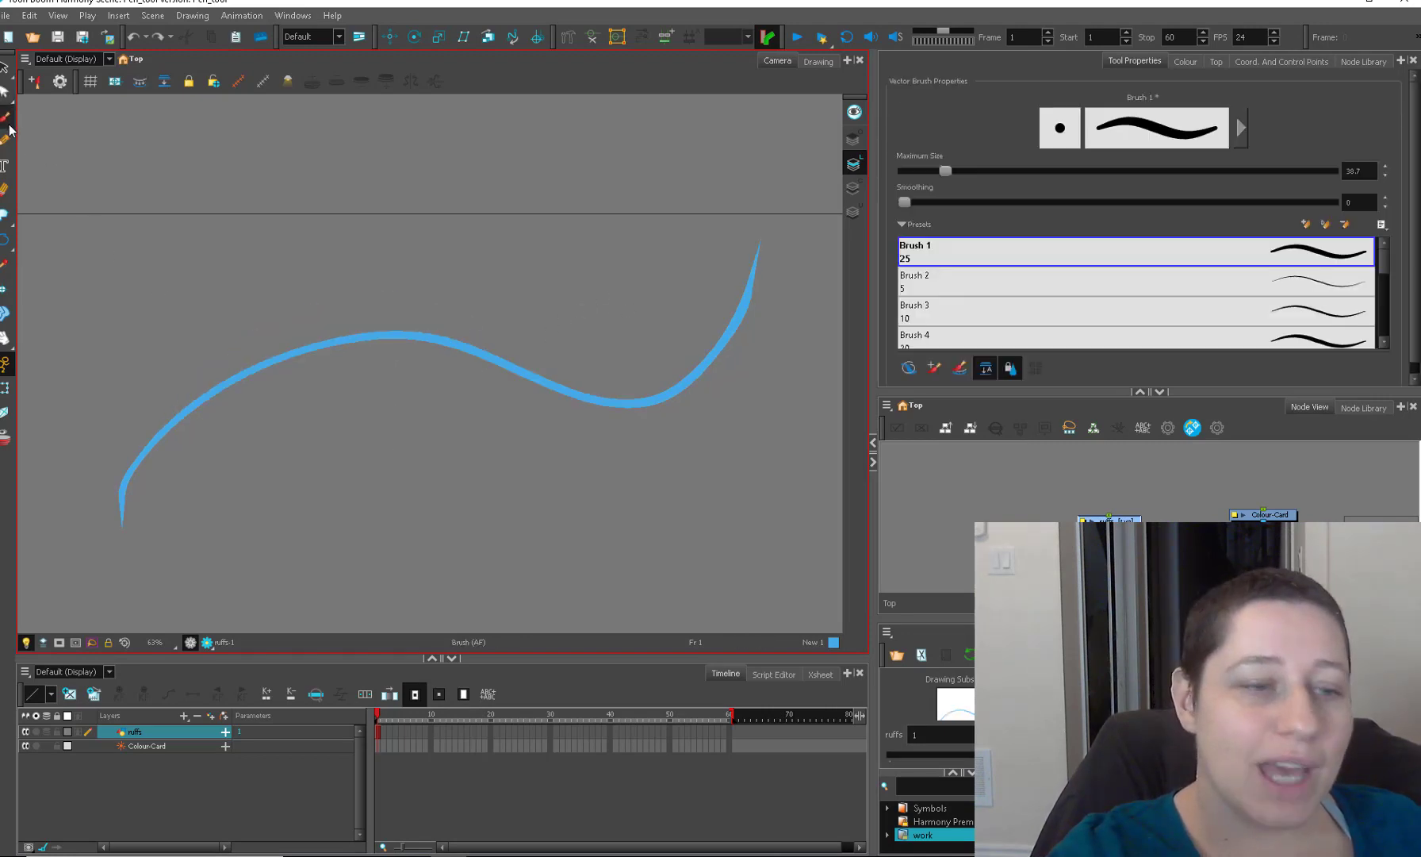
key(alt+q)
click(4, 95)
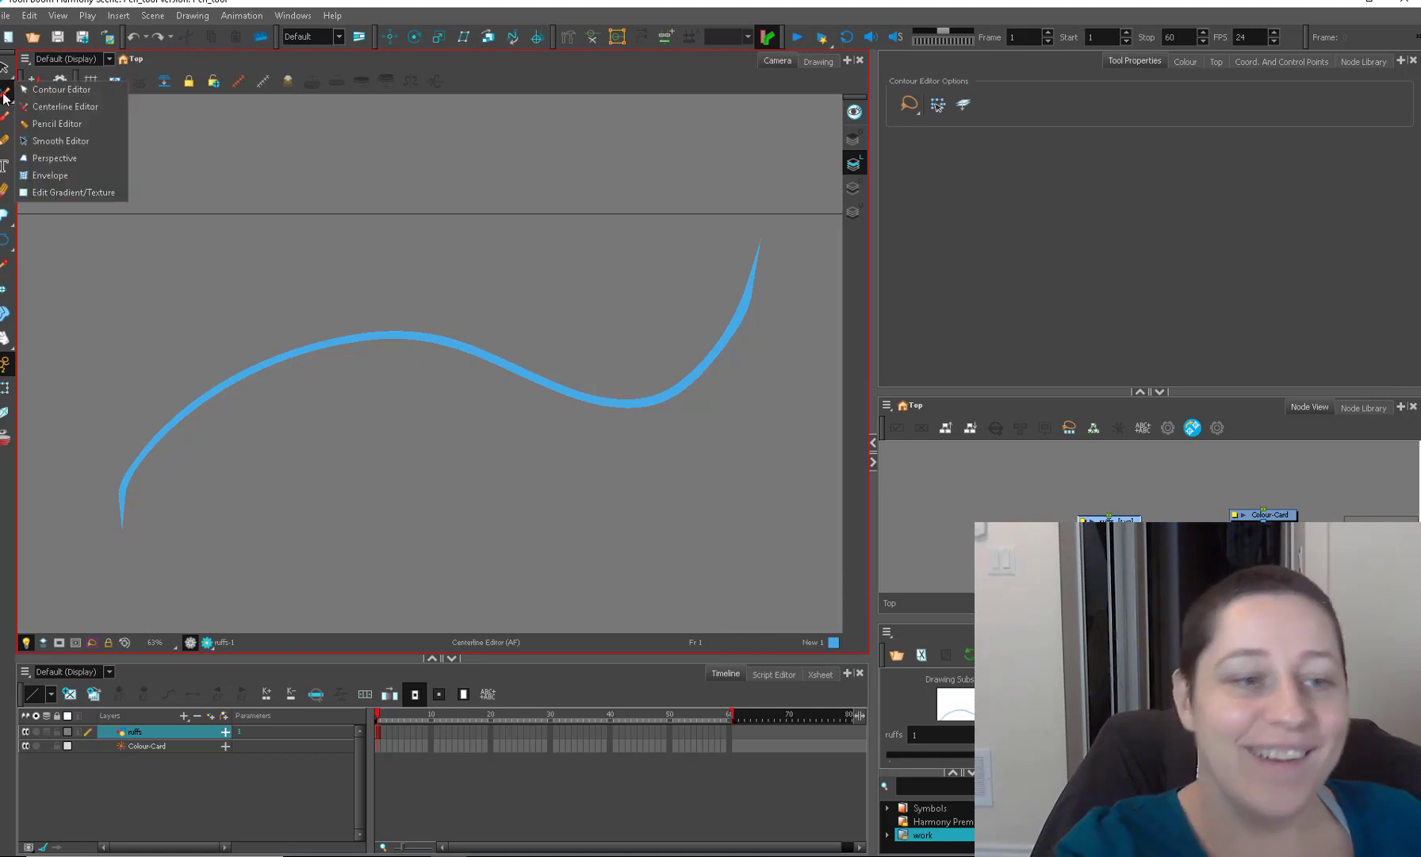
click(94, 108)
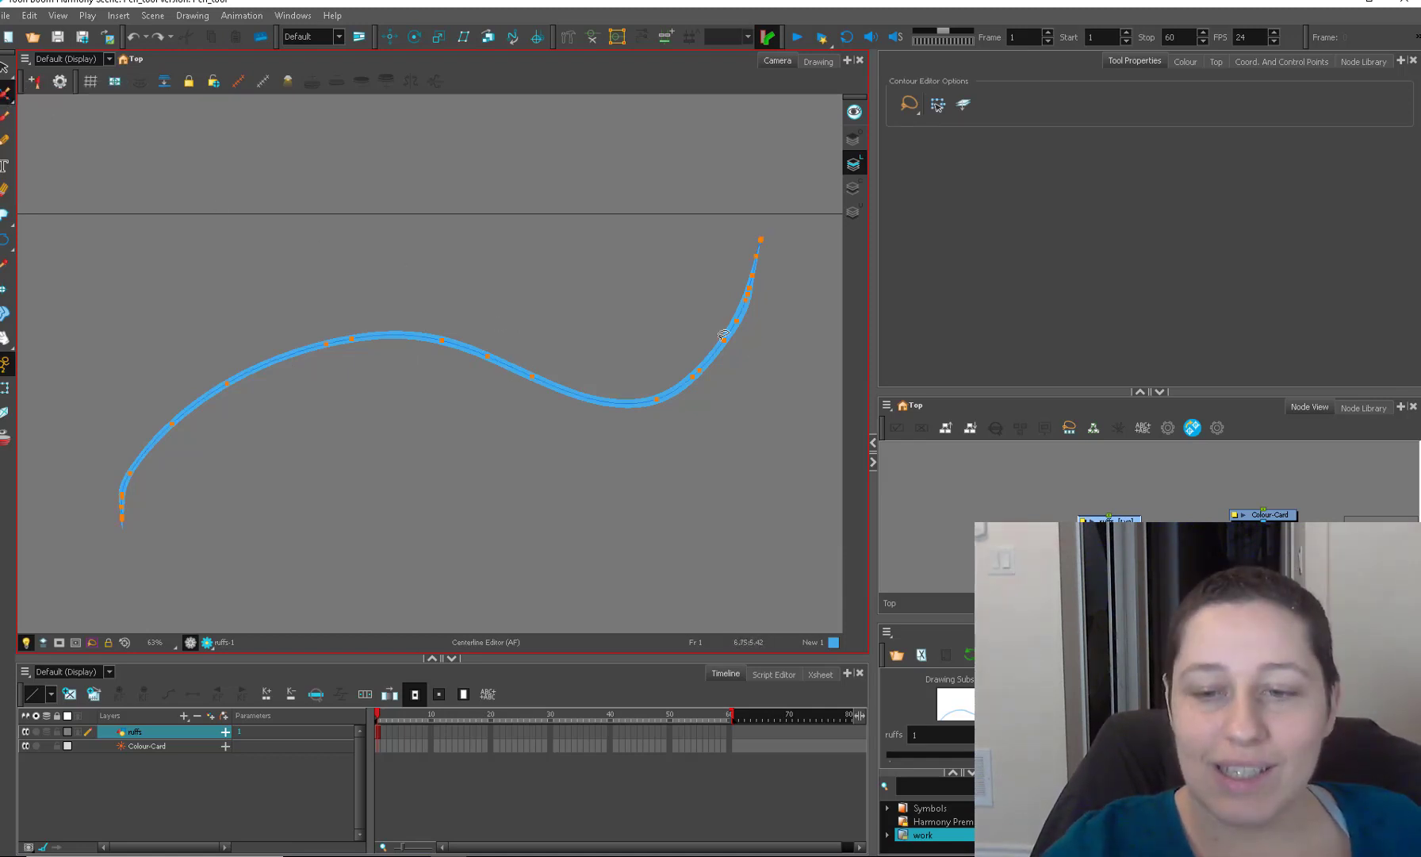
key(2)
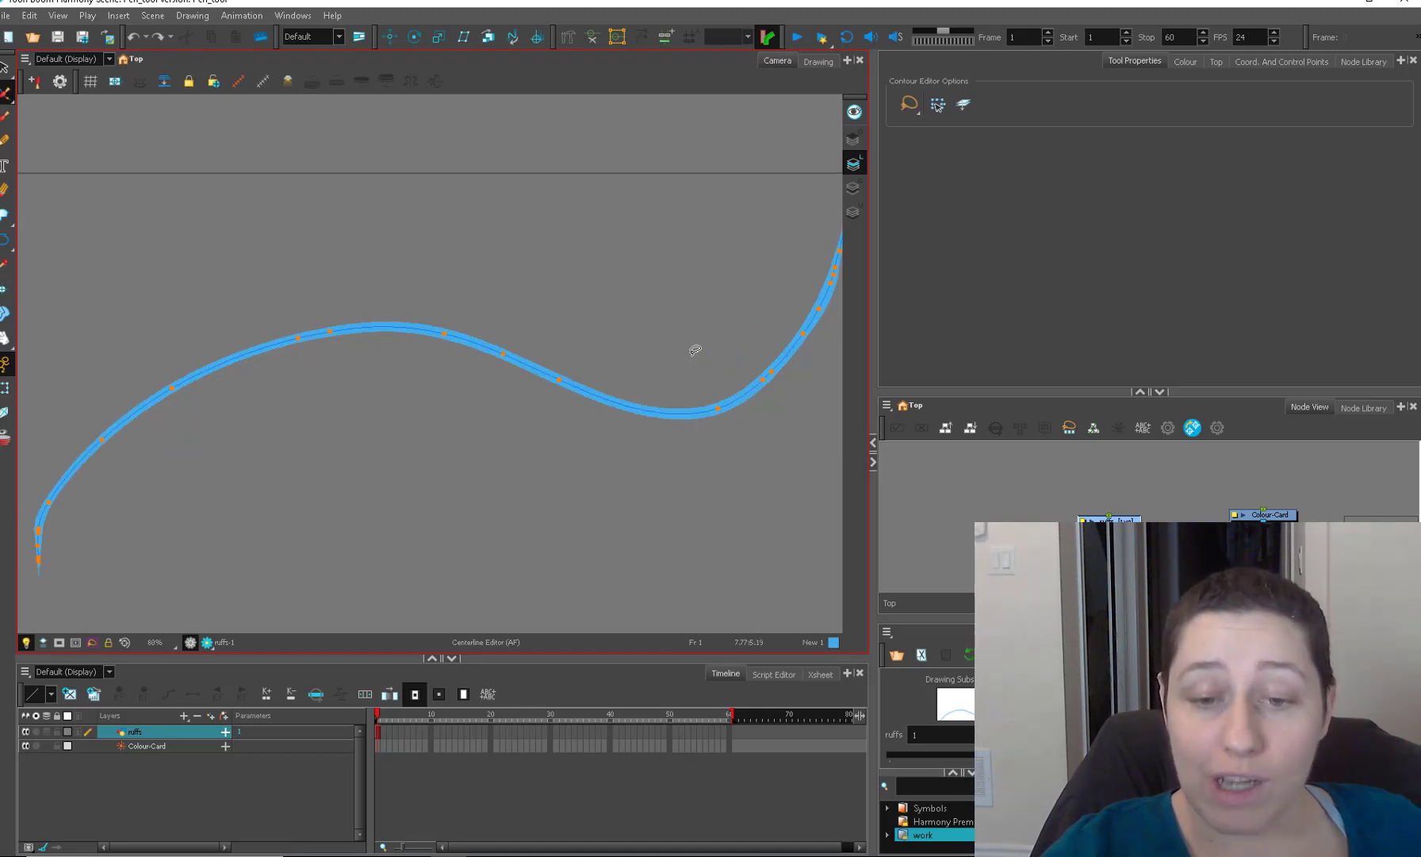
drag(516, 337, 588, 370)
drag(553, 419, 550, 428)
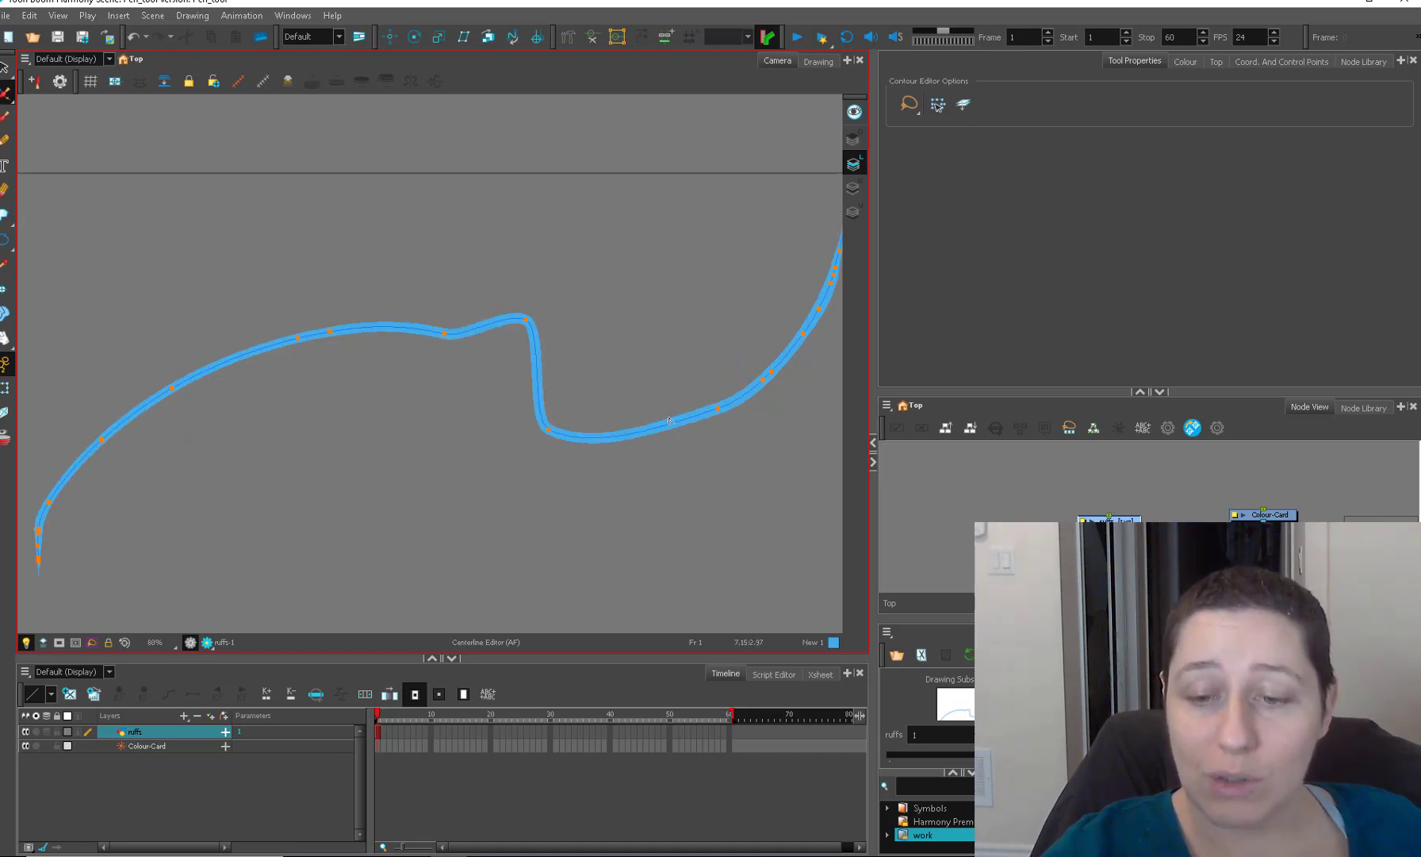
drag(721, 409, 691, 350)
key(space)
drag(769, 326, 517, 414)
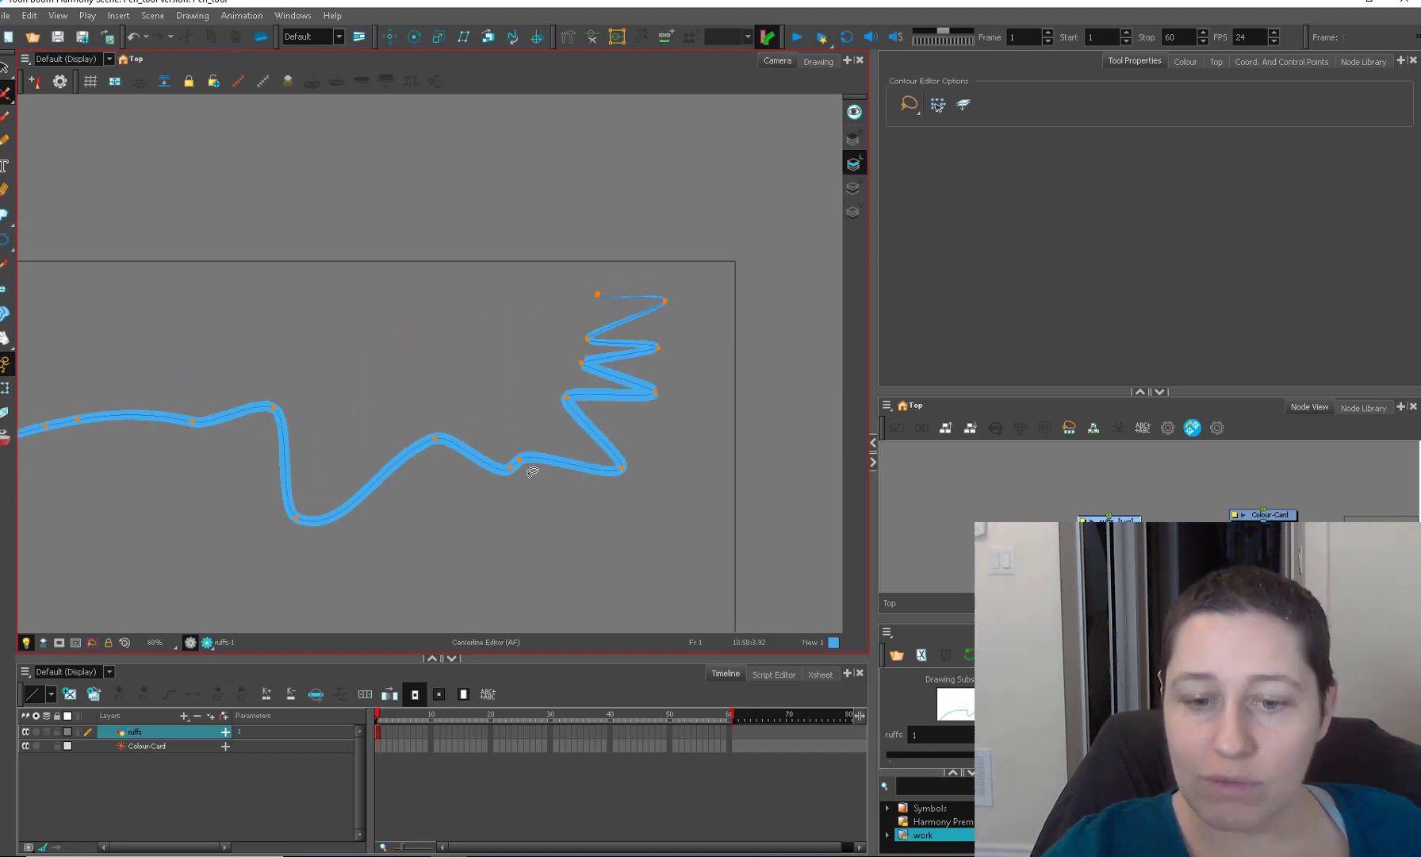
drag(512, 471, 534, 542)
Pull the centerline points along the left half of the stroke into waves and tight zigzags.
key(space)
drag(486, 404, 863, 300)
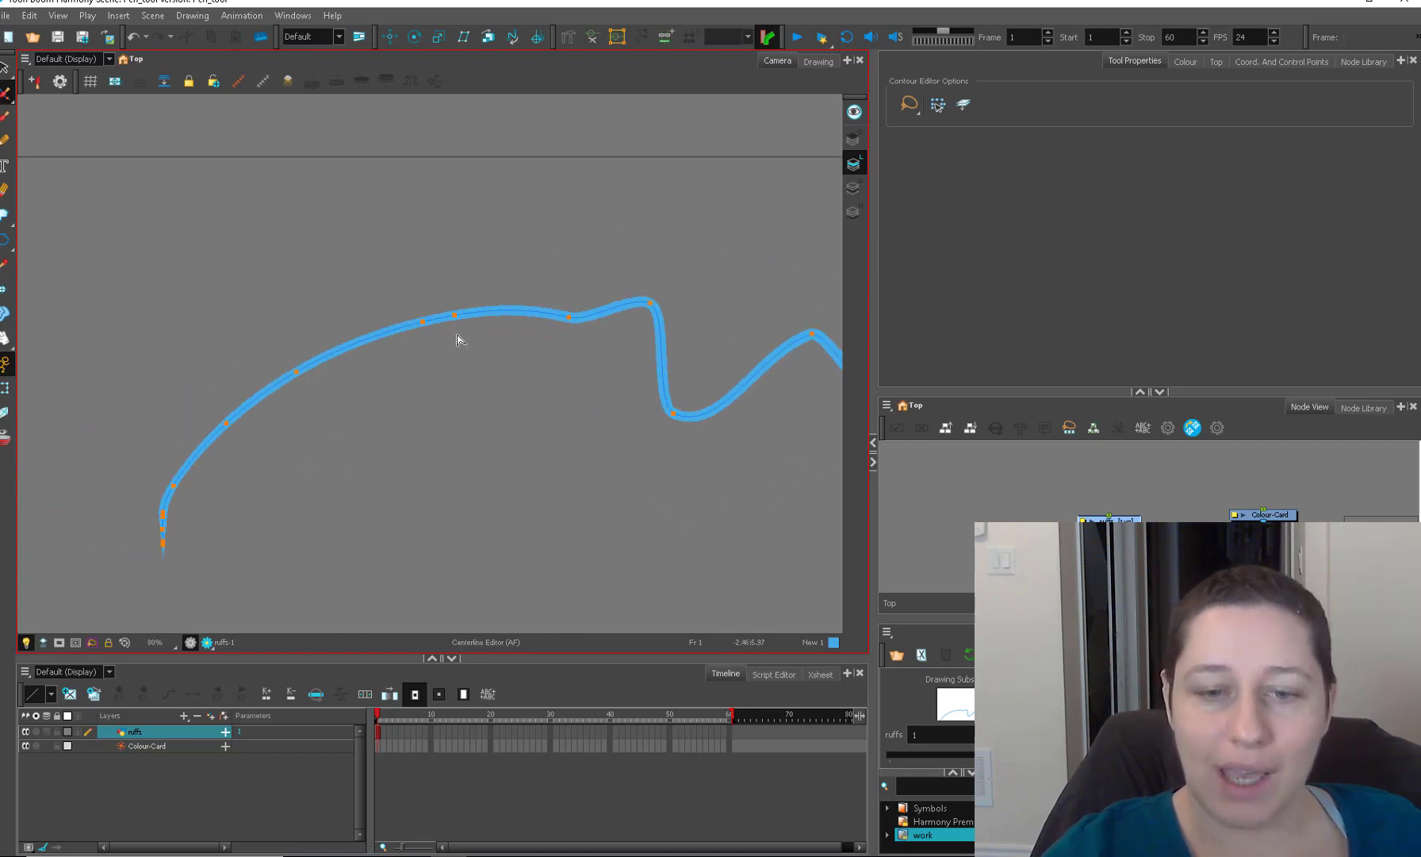
drag(458, 317, 486, 460)
drag(333, 349, 361, 473)
drag(174, 485, 279, 501)
drag(164, 529, 254, 542)
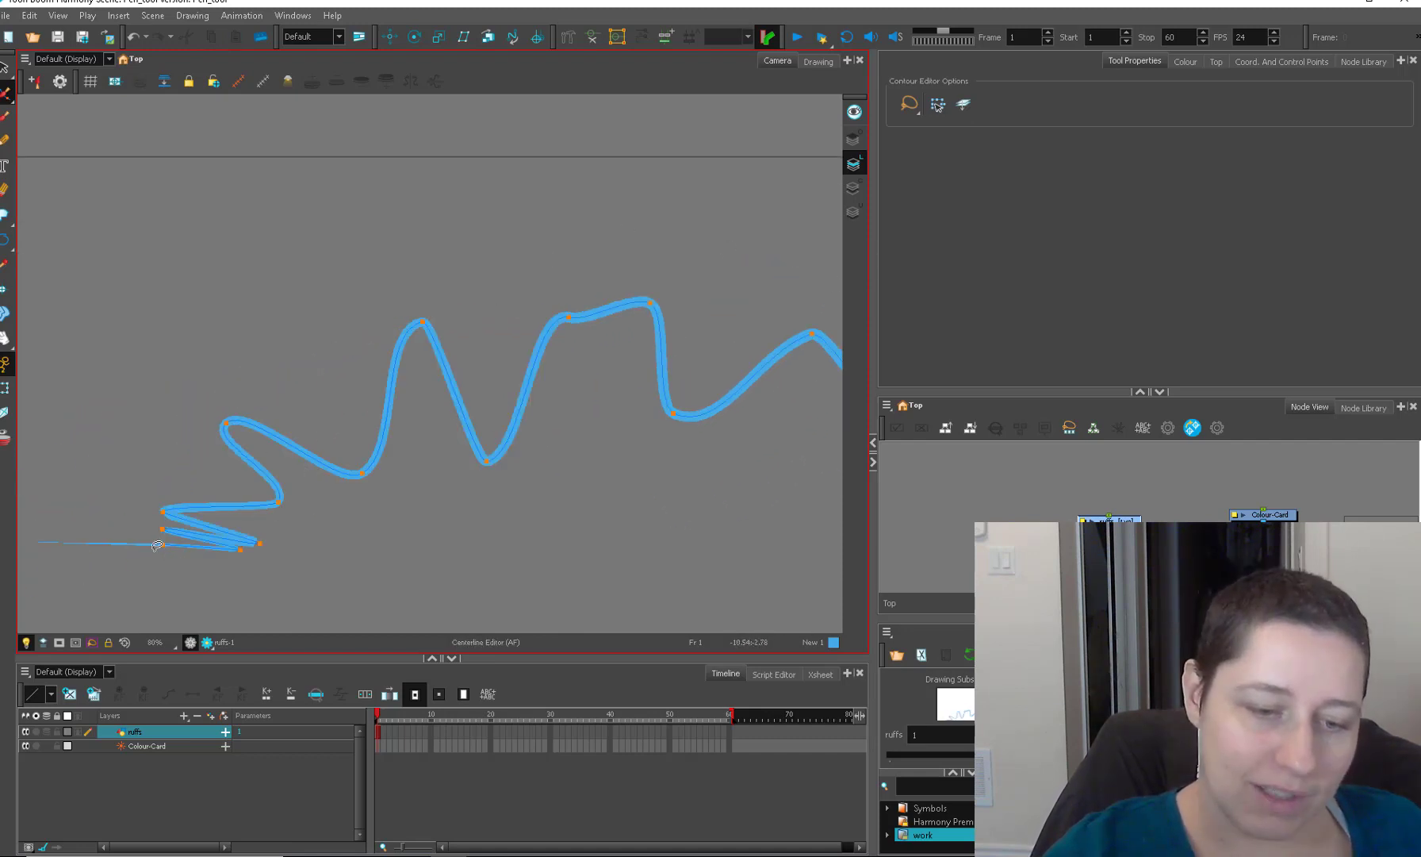
Select everything in the ruffs drawing and delete the zigzag stroke.
key(space)
key(alt+s)
key(2)
key(2)
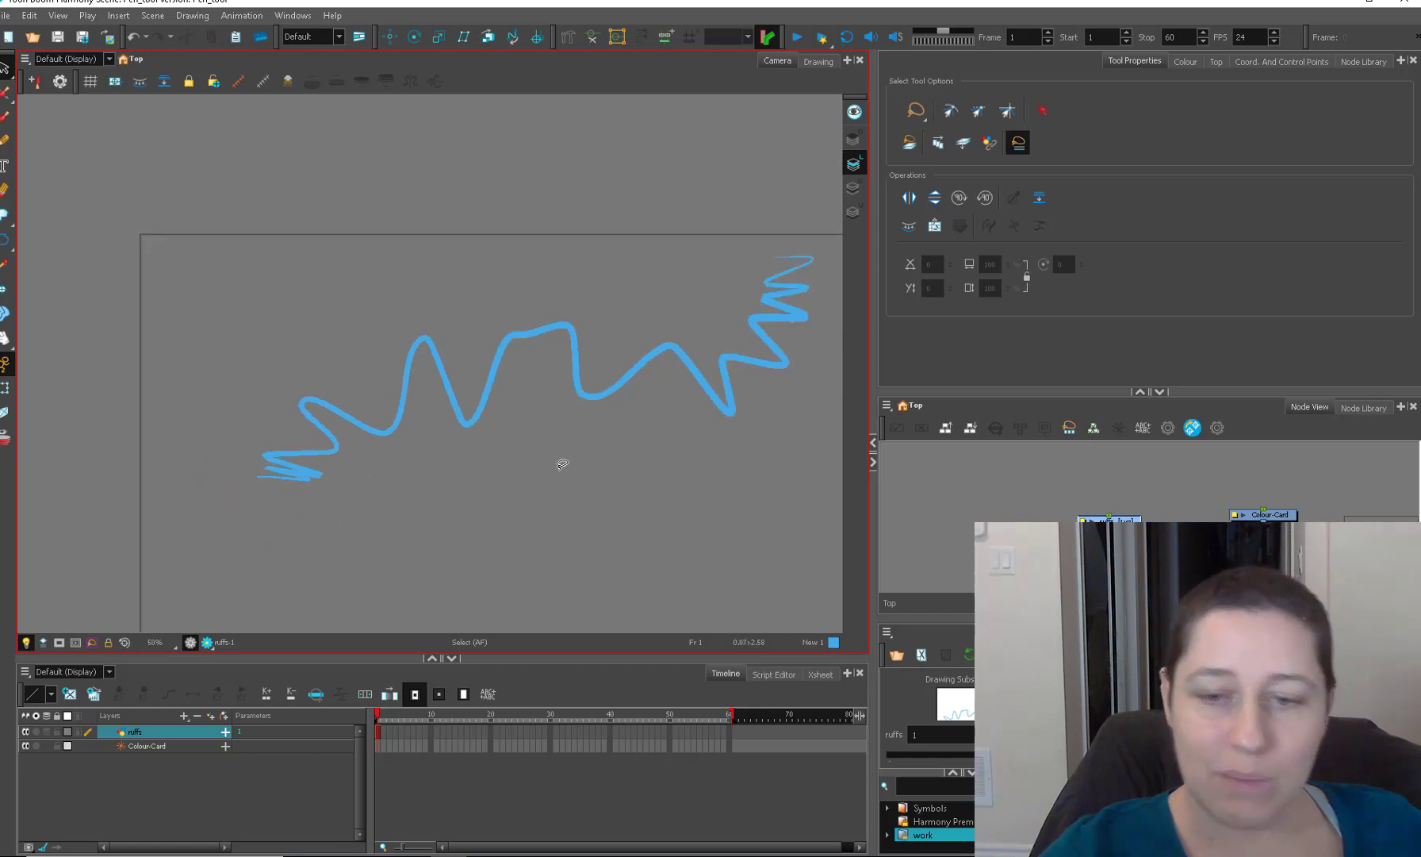
key(space)
drag(615, 376, 527, 372)
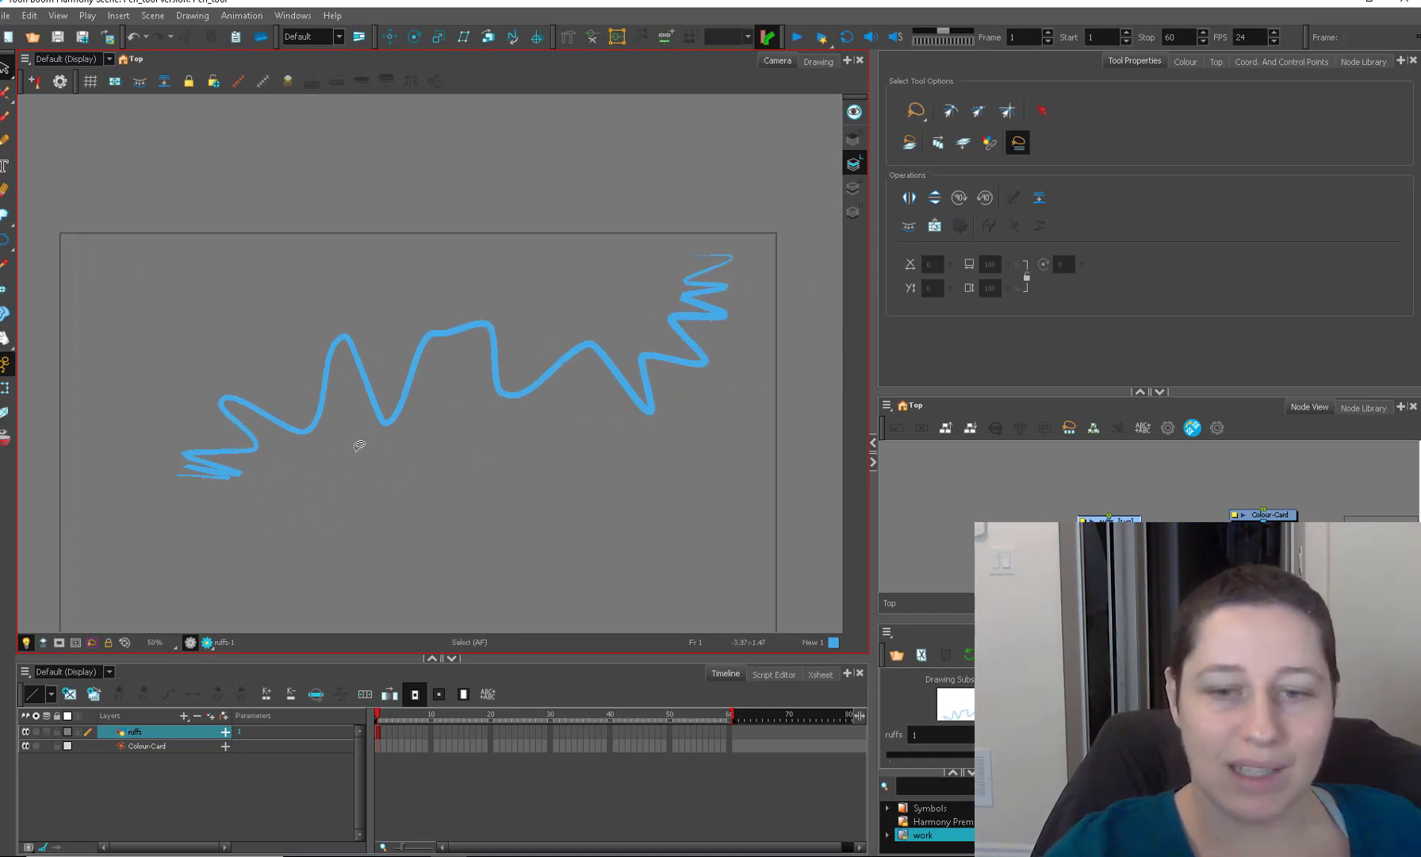
click(8, 142)
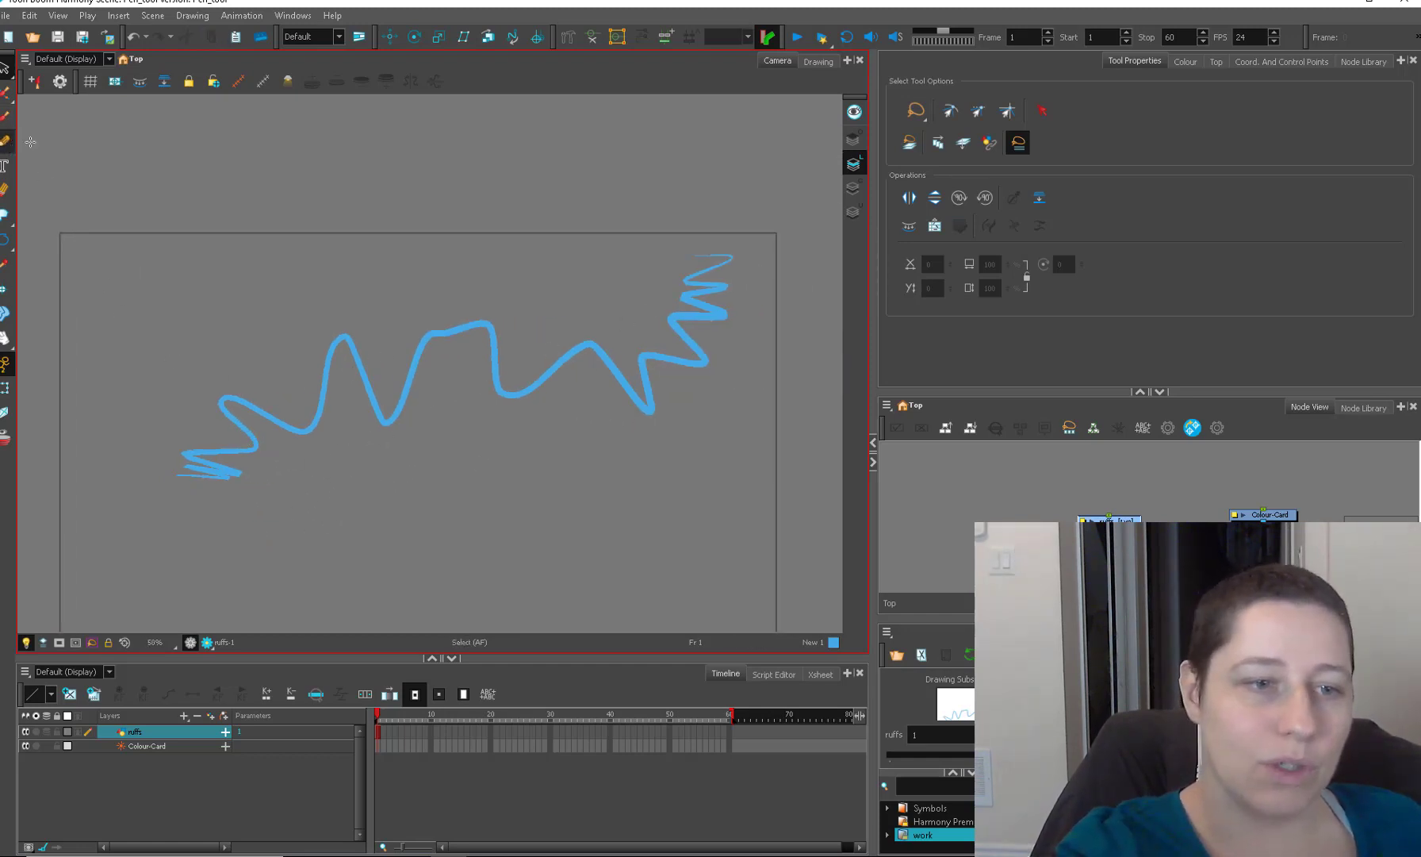
key(ctrl+a)
key(Delete)
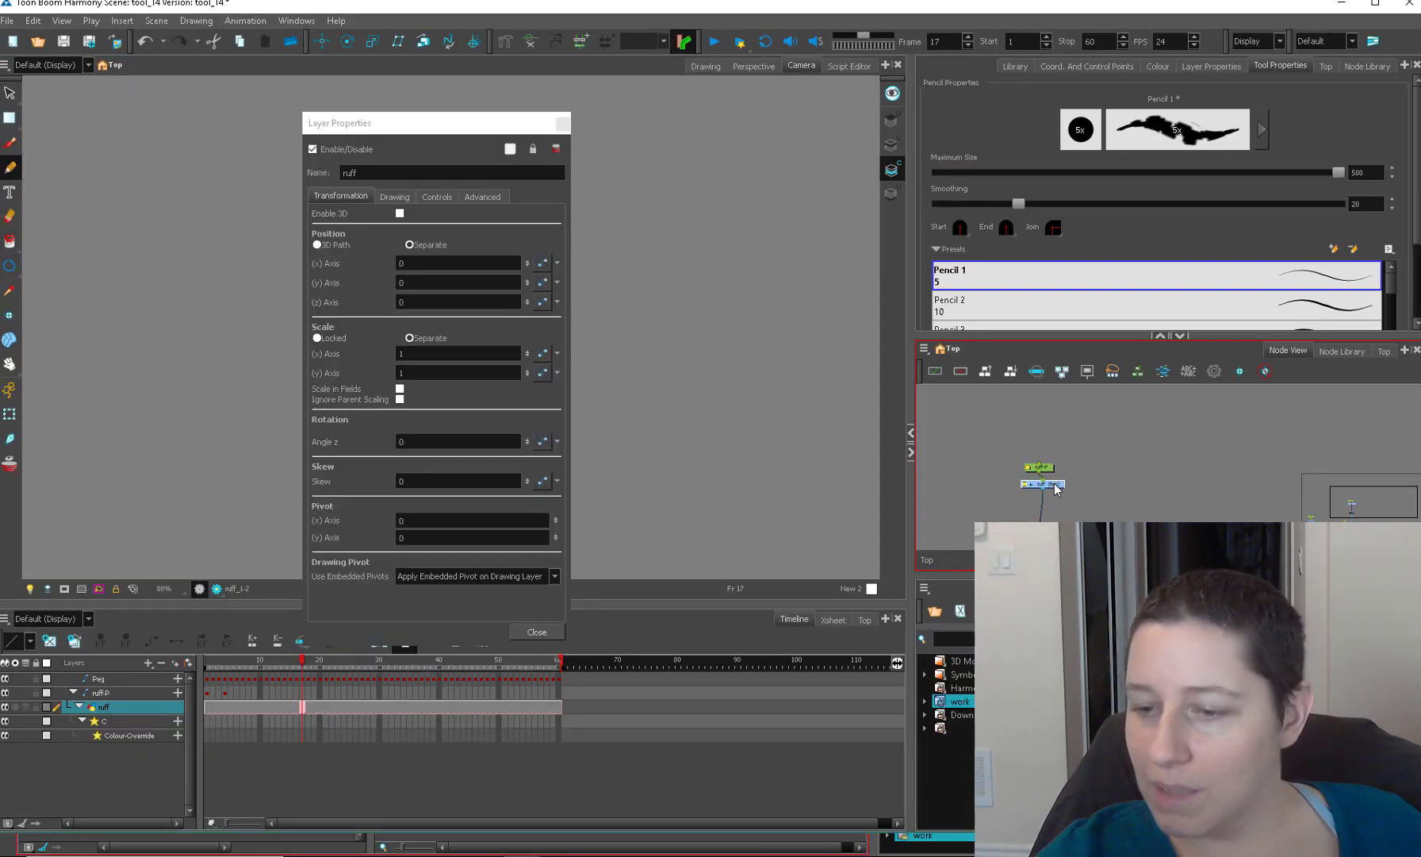
Turn on Adjust Pencil Lines Thickness in the ruff layer's advanced properties.
click(476, 195)
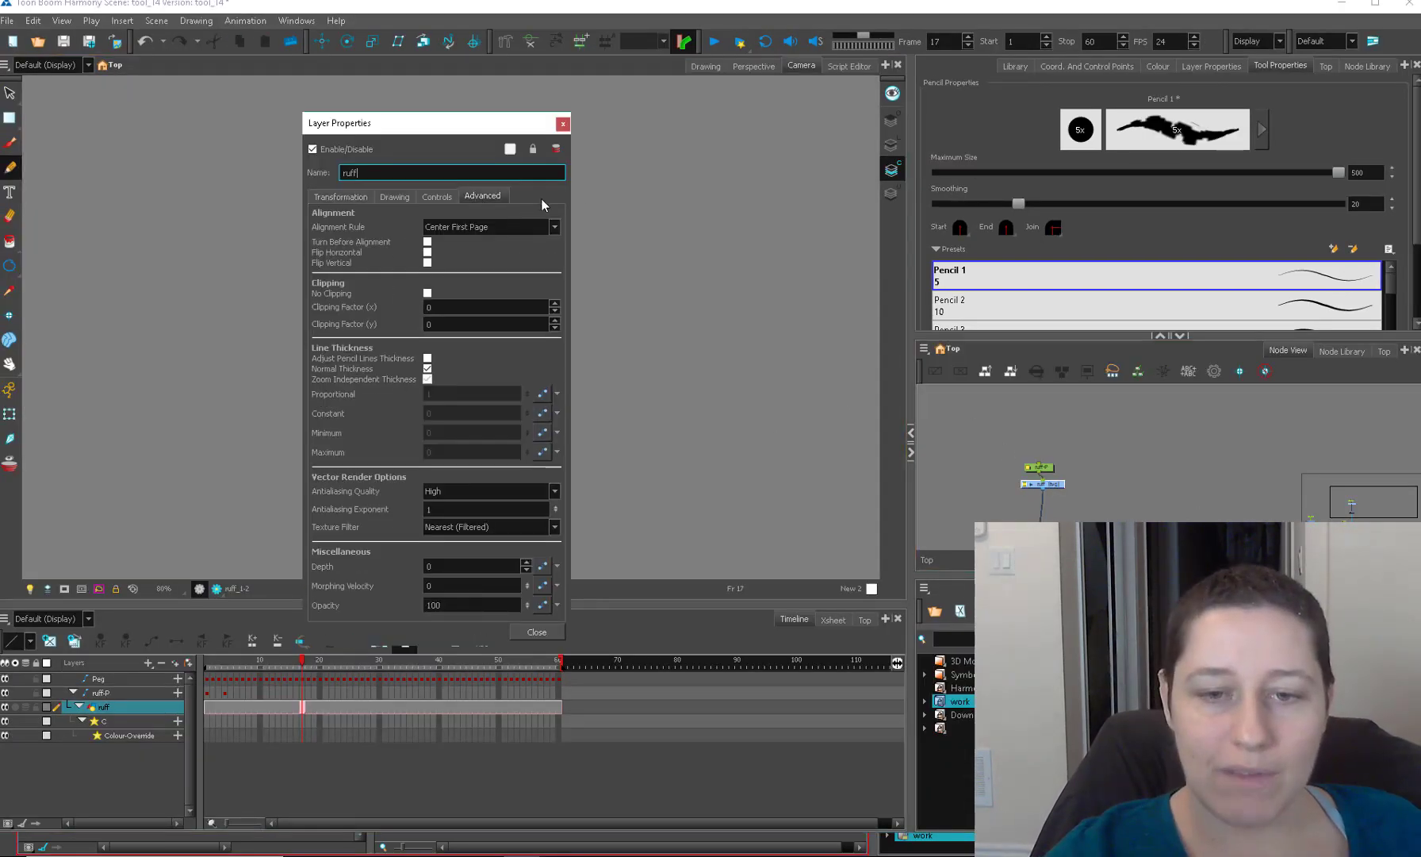
click(438, 196)
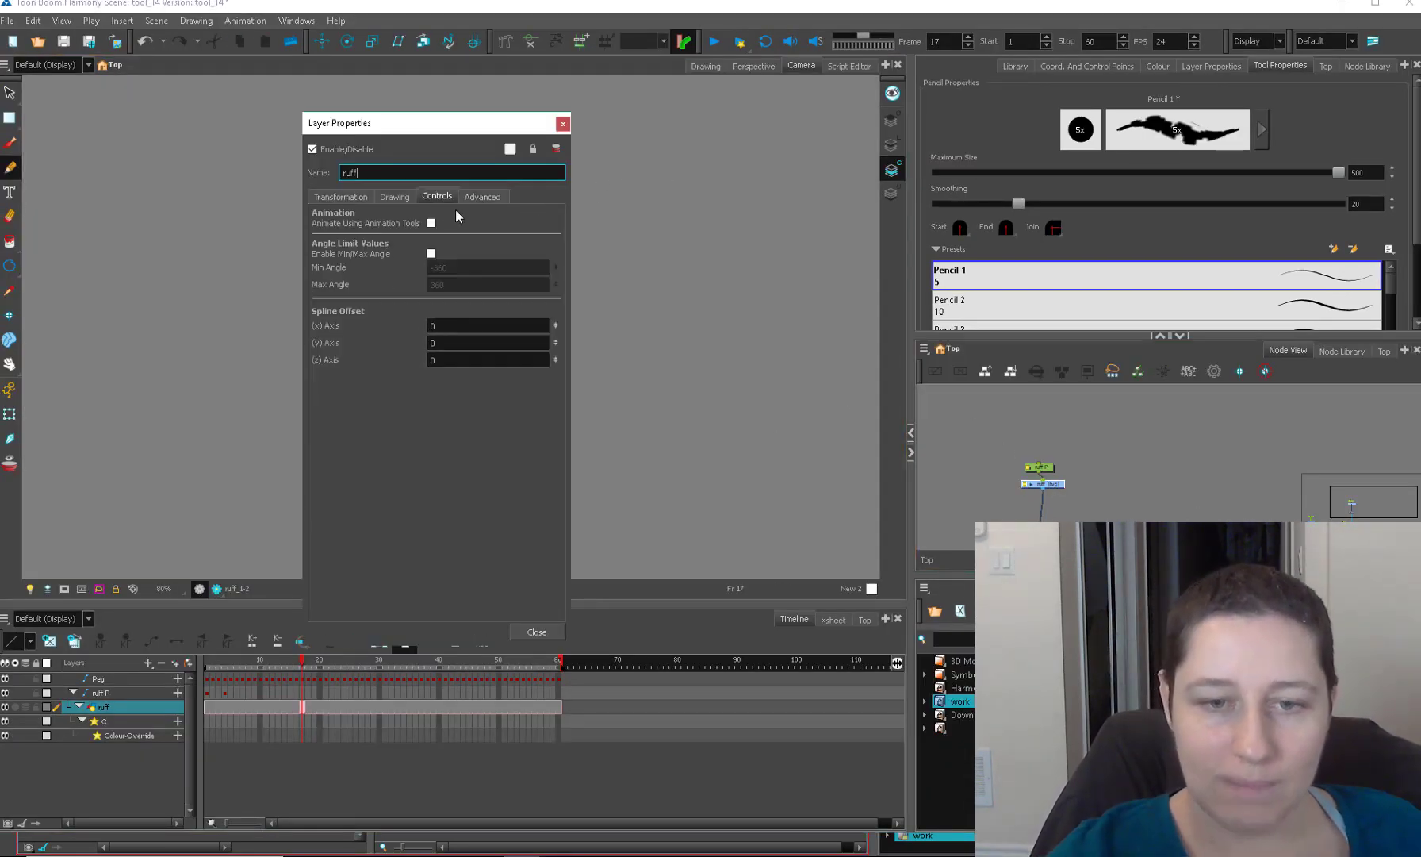
click(483, 196)
drag(514, 124, 572, 128)
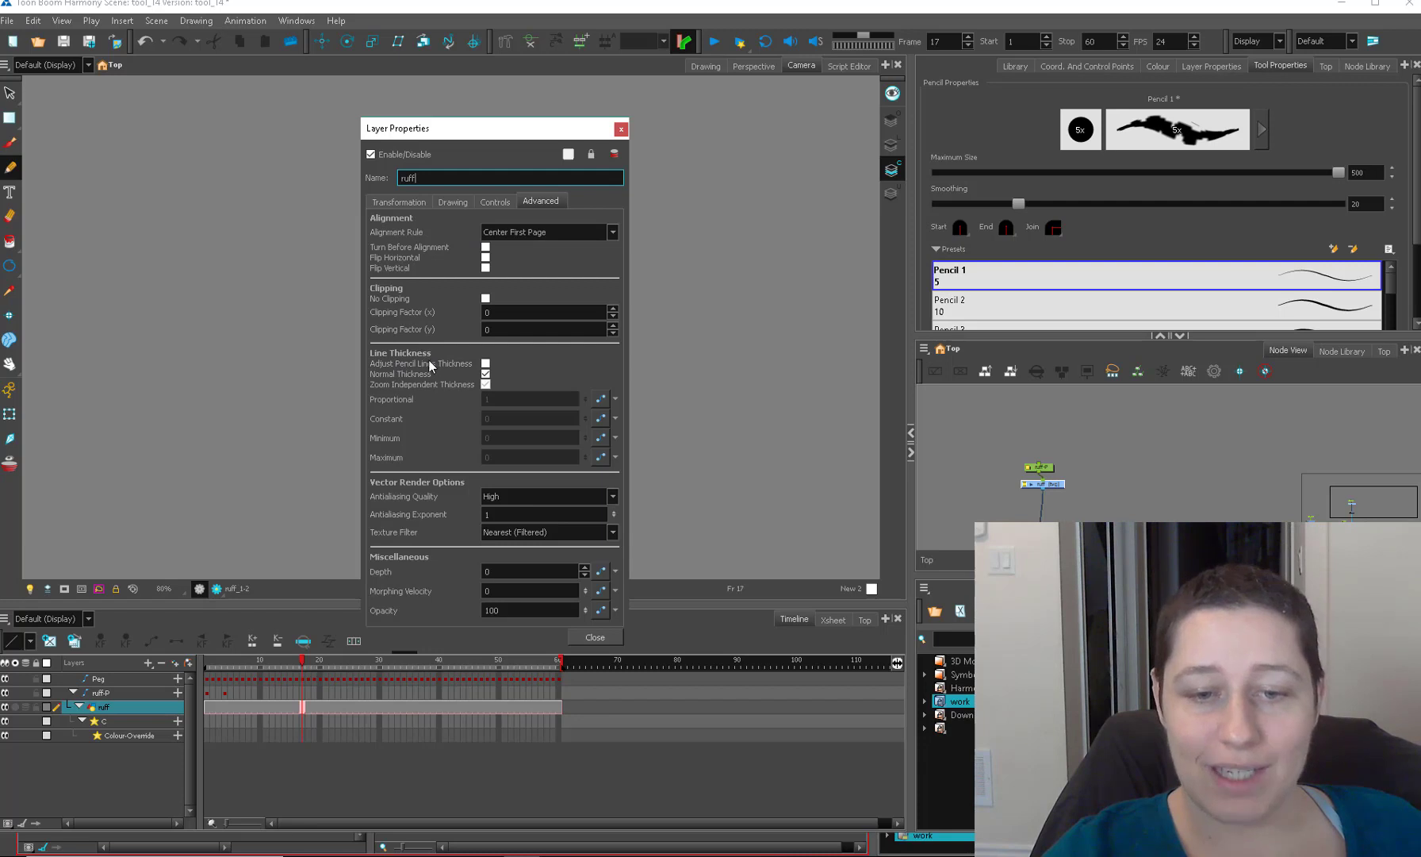
click(485, 365)
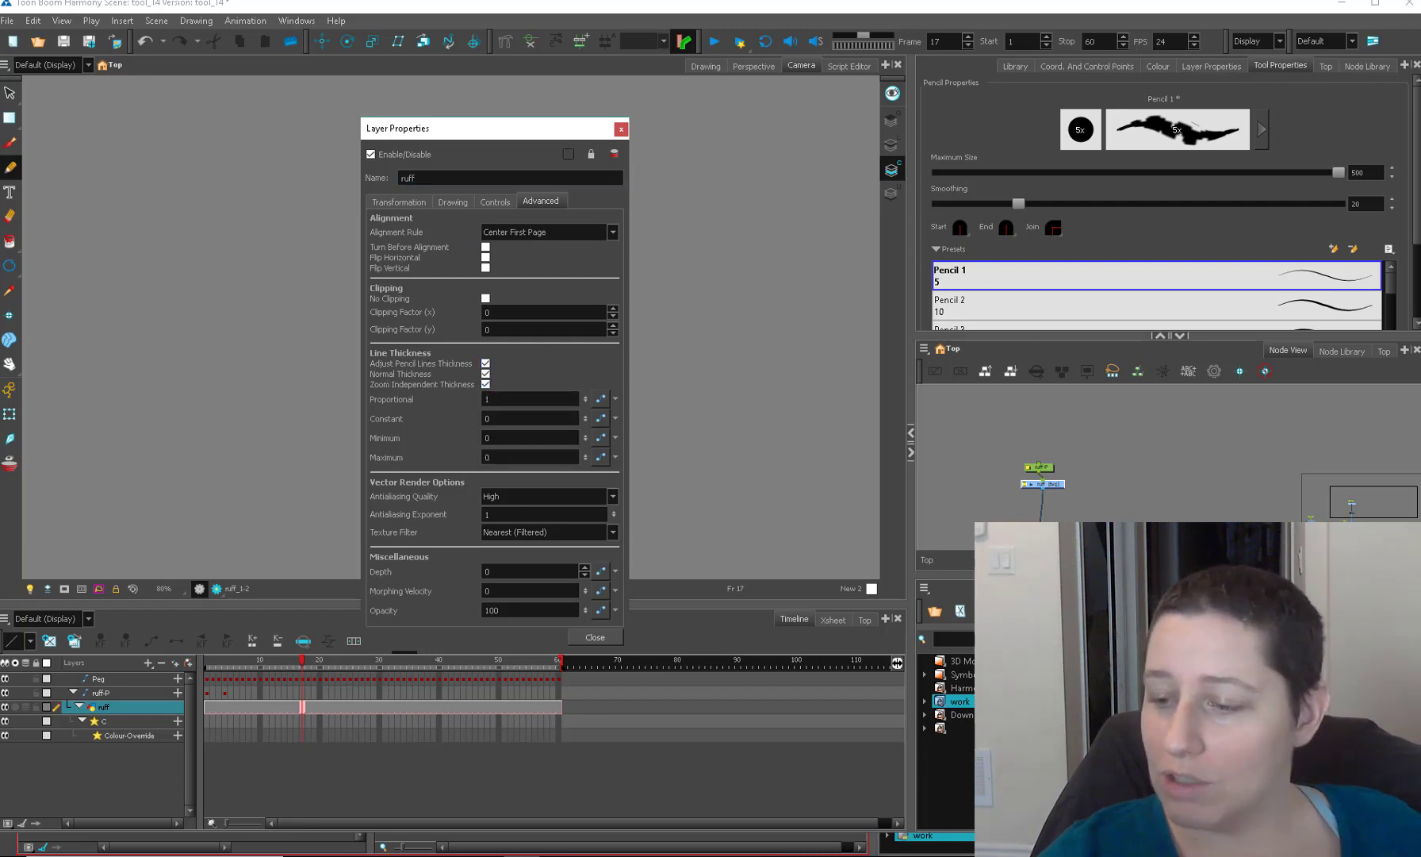
Place the asdf drawing node beside the ruff node, handwriting ON on ruff and OFF on asdf with the Pencil.
drag(1031, 674, 1081, 498)
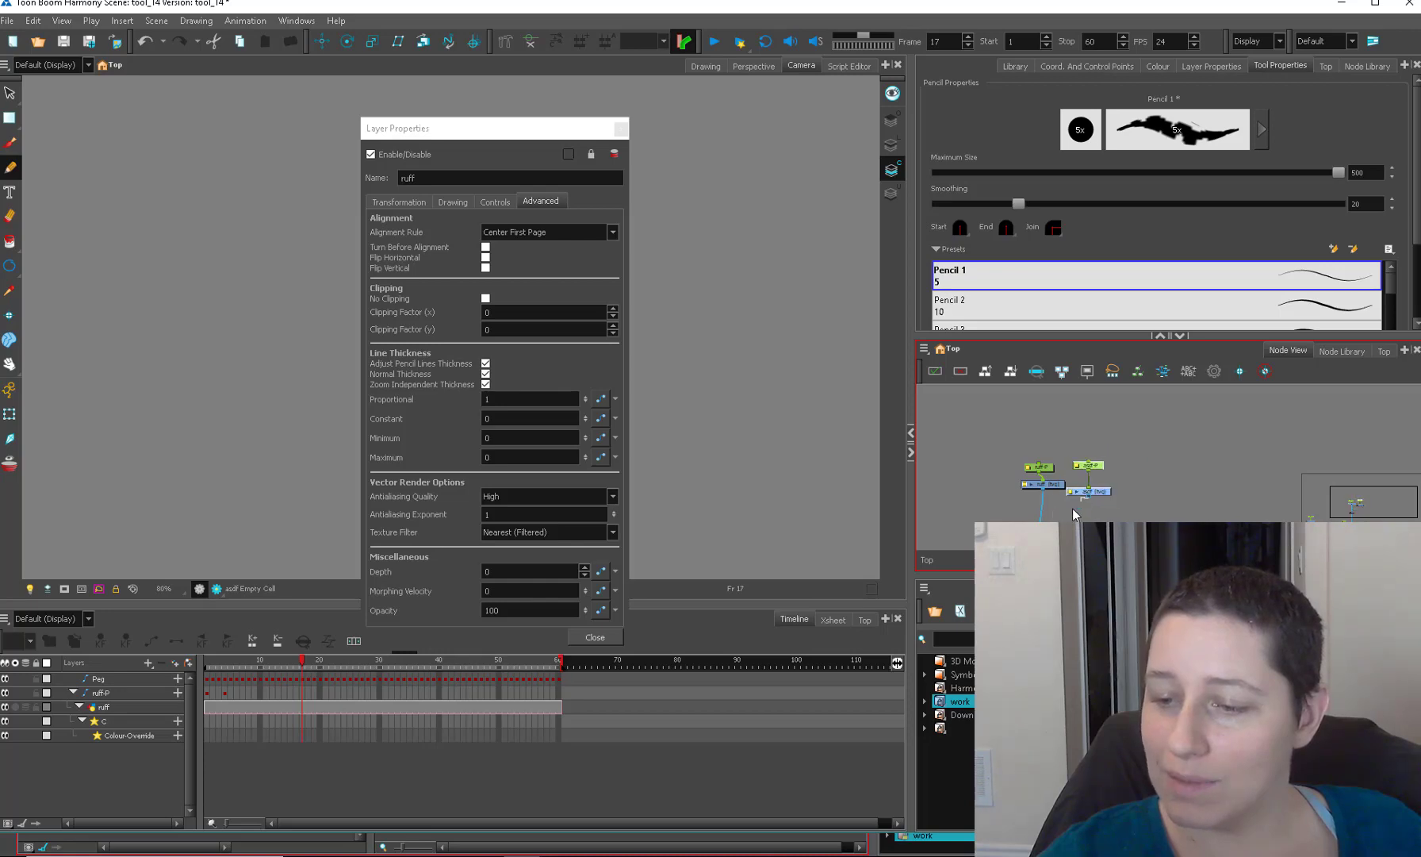
drag(158, 232, 119, 238)
drag(496, 131, 674, 133)
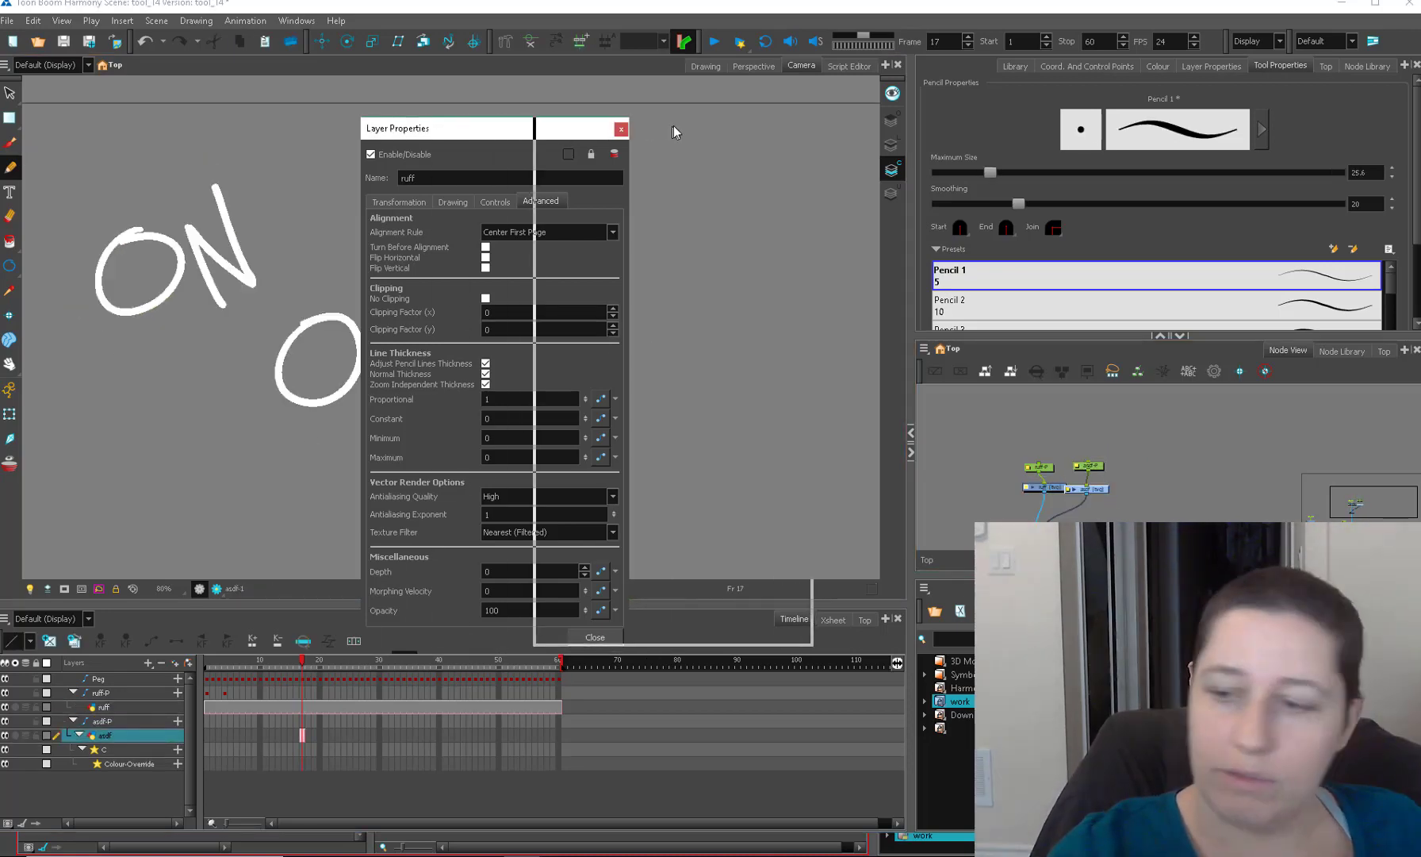
drag(674, 133, 677, 121)
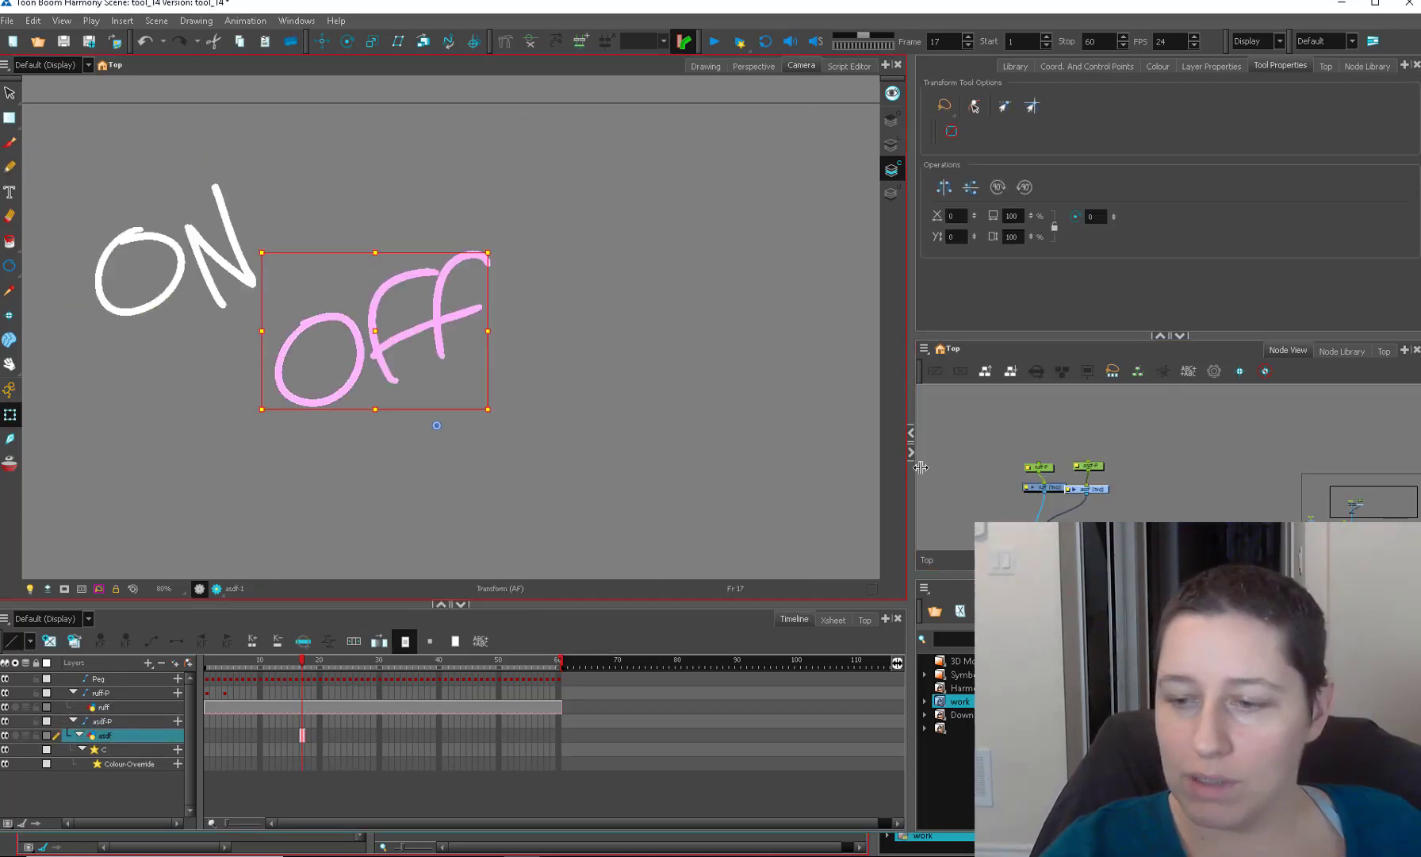
Review the ruff layer's line thickness settings, and connect one parent peg to the pegs of both layers.
click(1031, 487)
click(1026, 487)
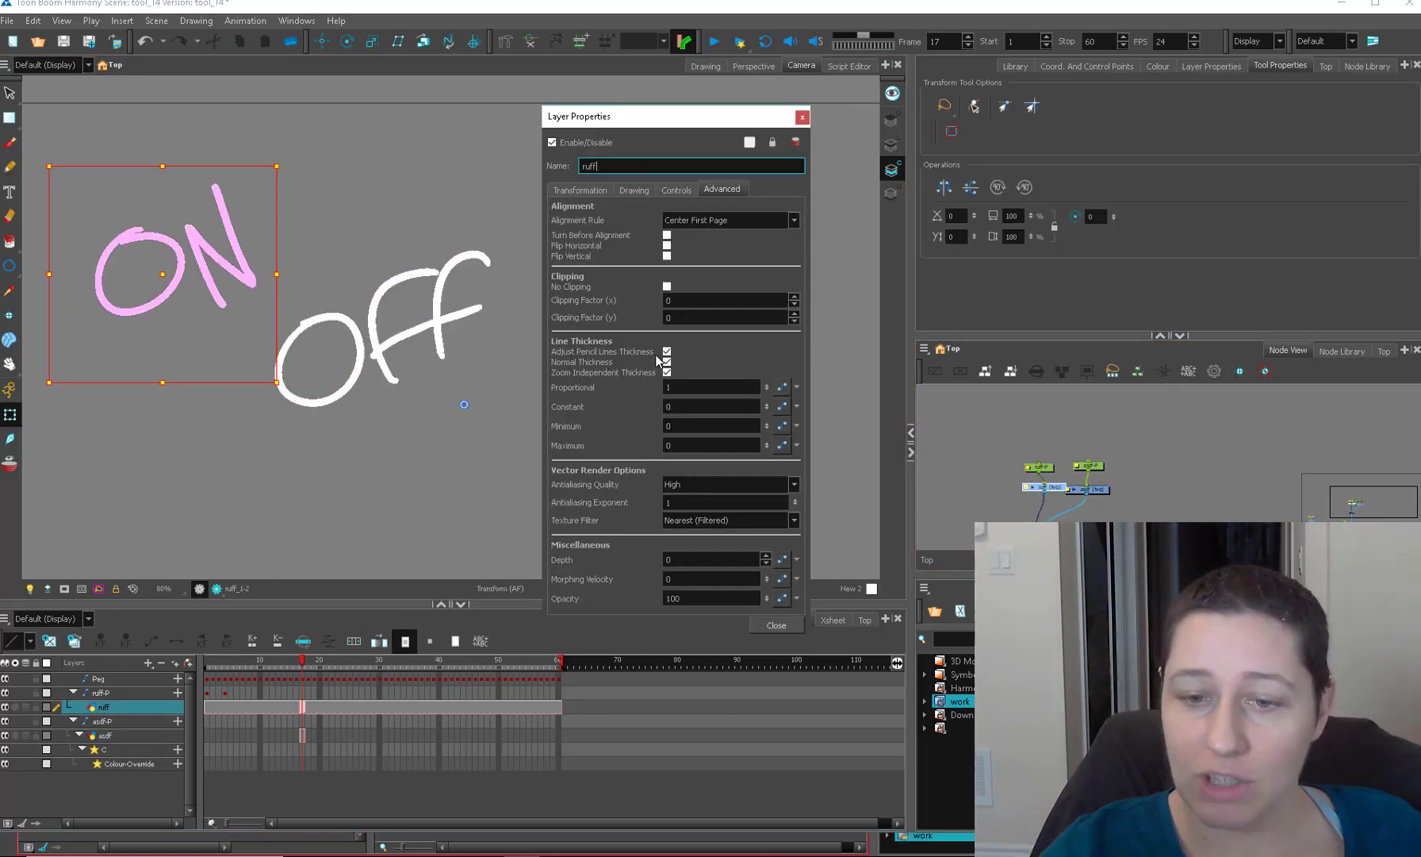
click(1099, 487)
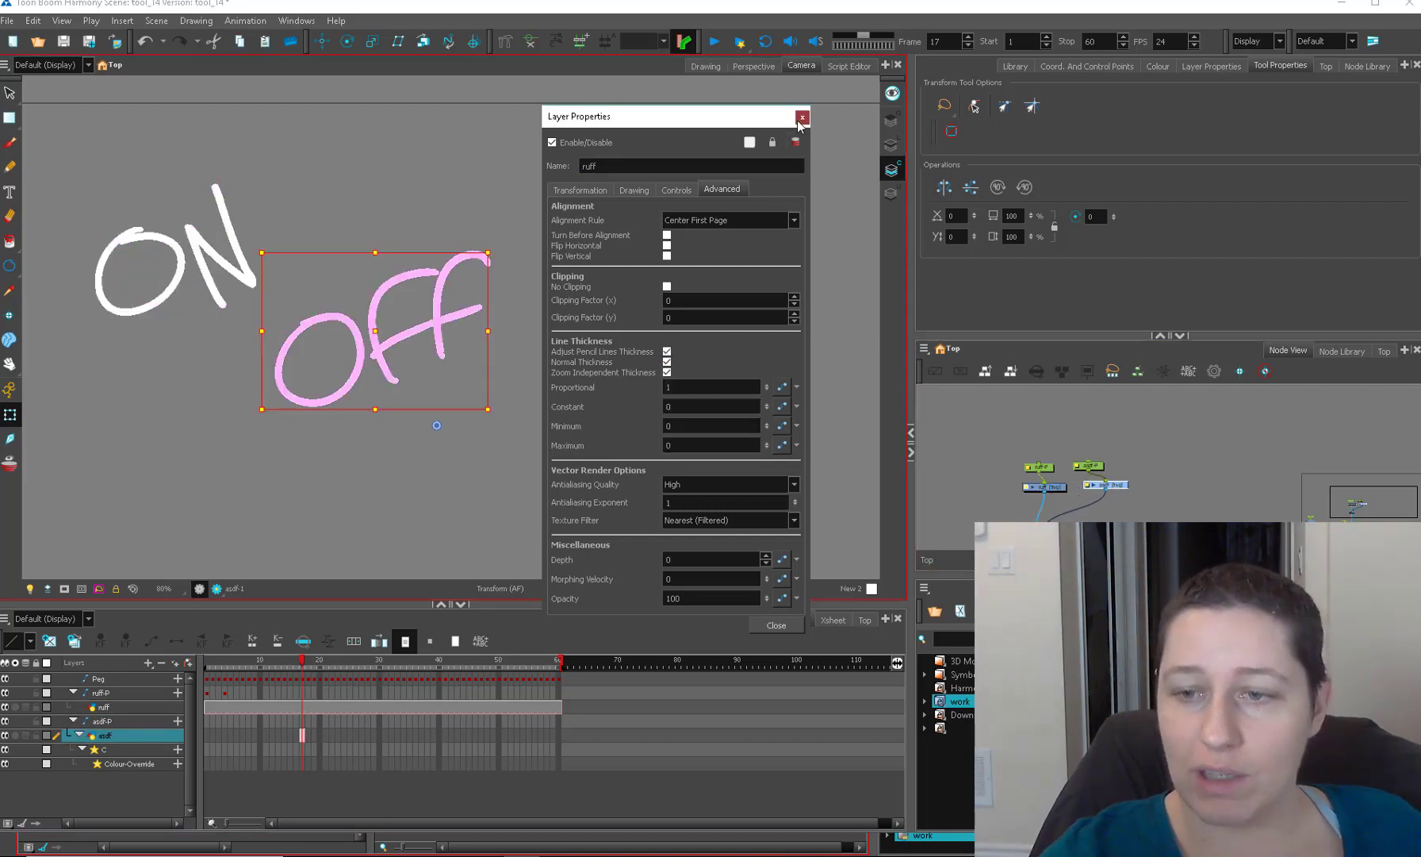
click(802, 117)
drag(1060, 427, 1088, 465)
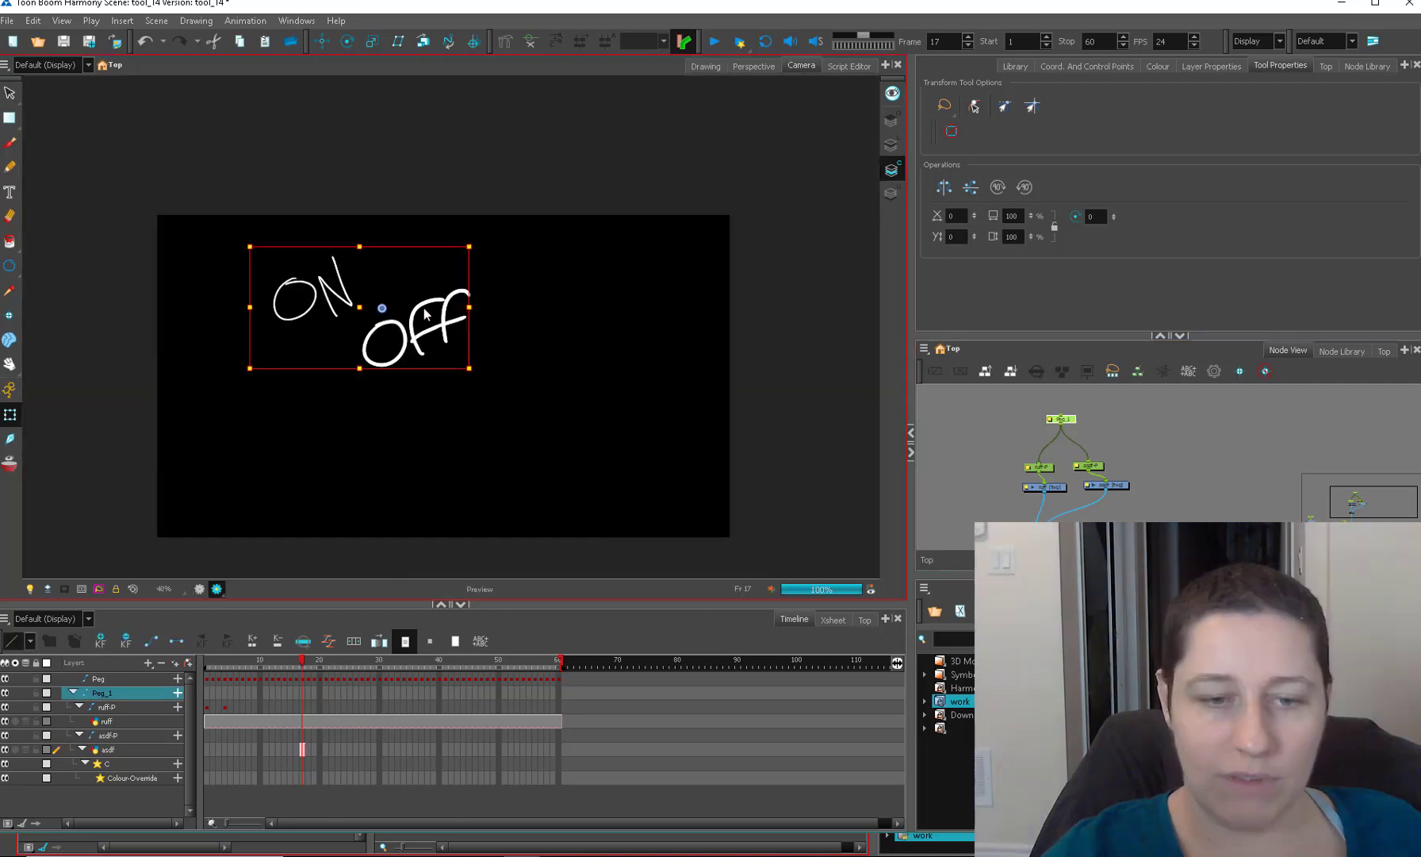
Toggle Adjust Pencil Lines Thickness off and on for the ruff layer and set its Proportional line thickness to 2.
double_click(1031, 488)
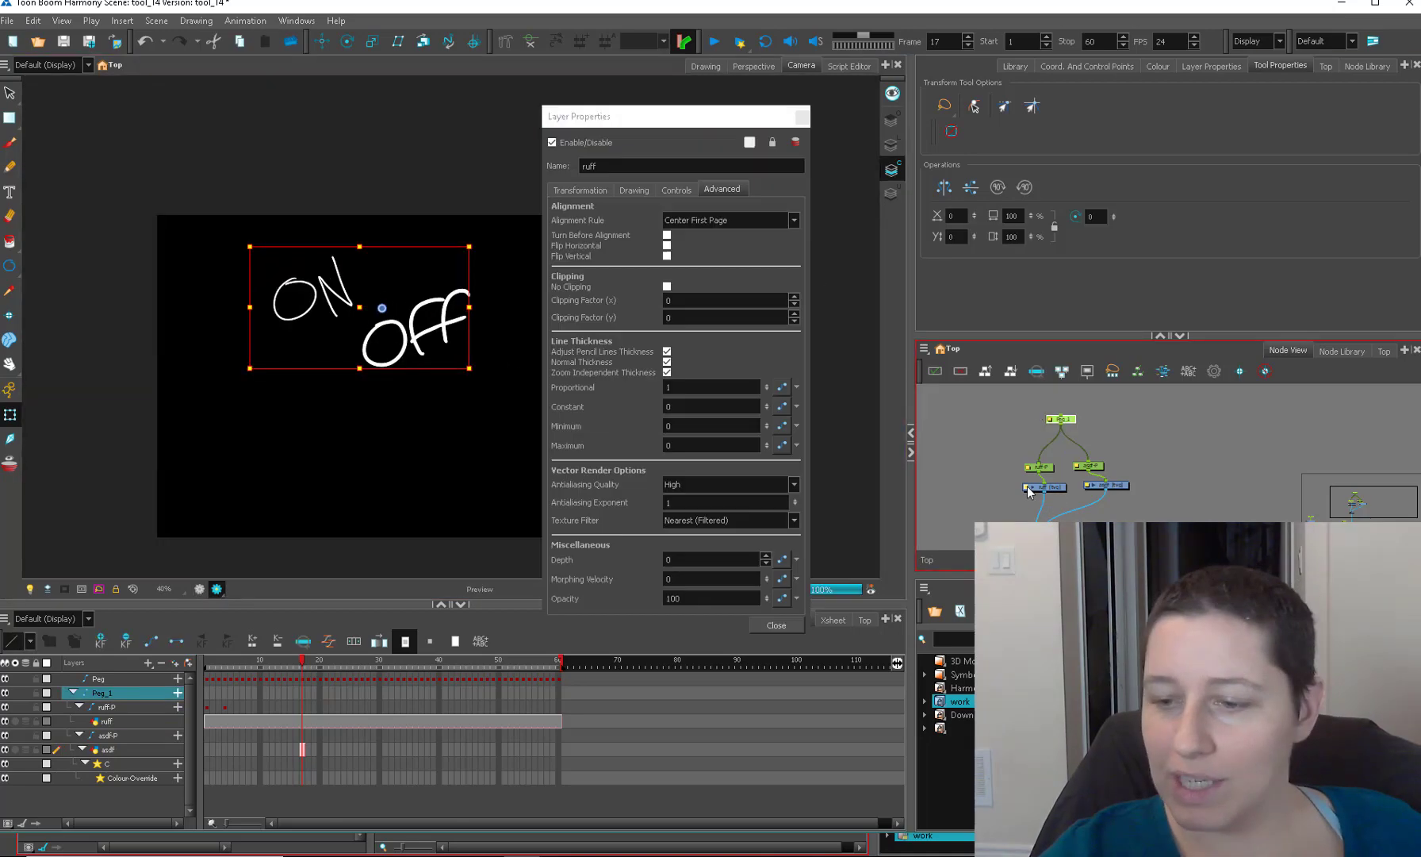
click(667, 351)
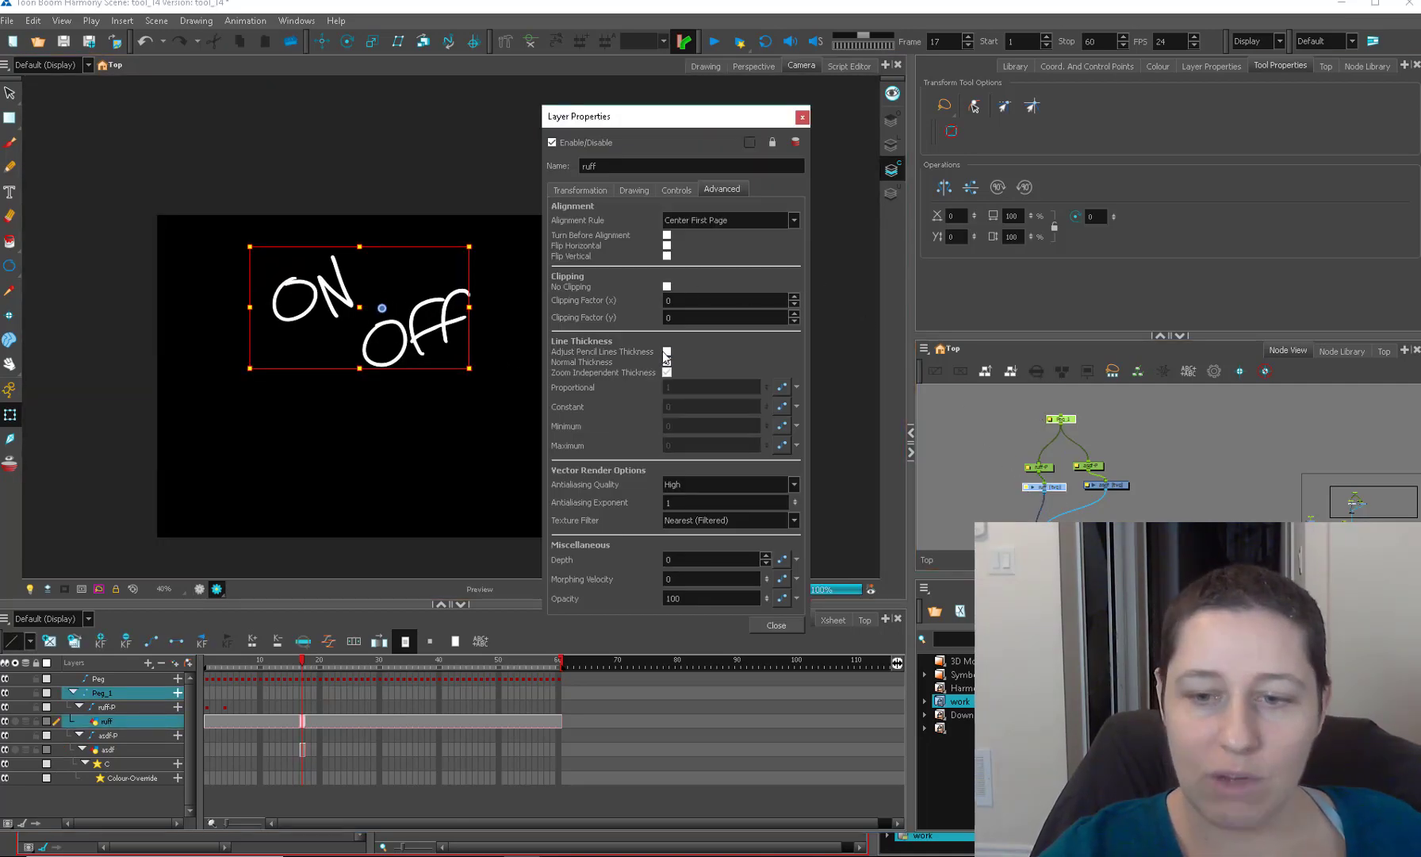
click(668, 351)
click(684, 387)
text(3)
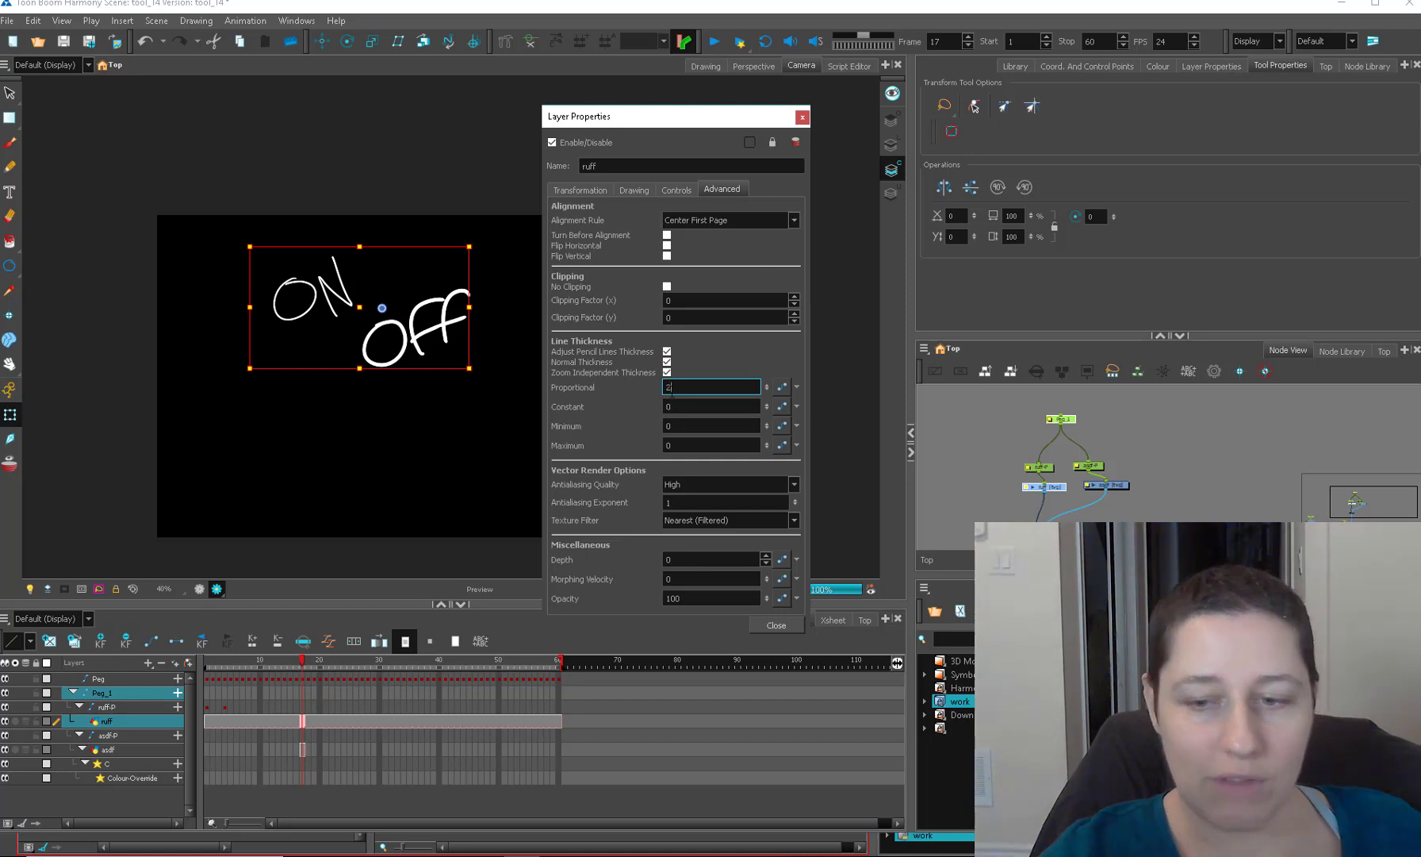
key(Return)
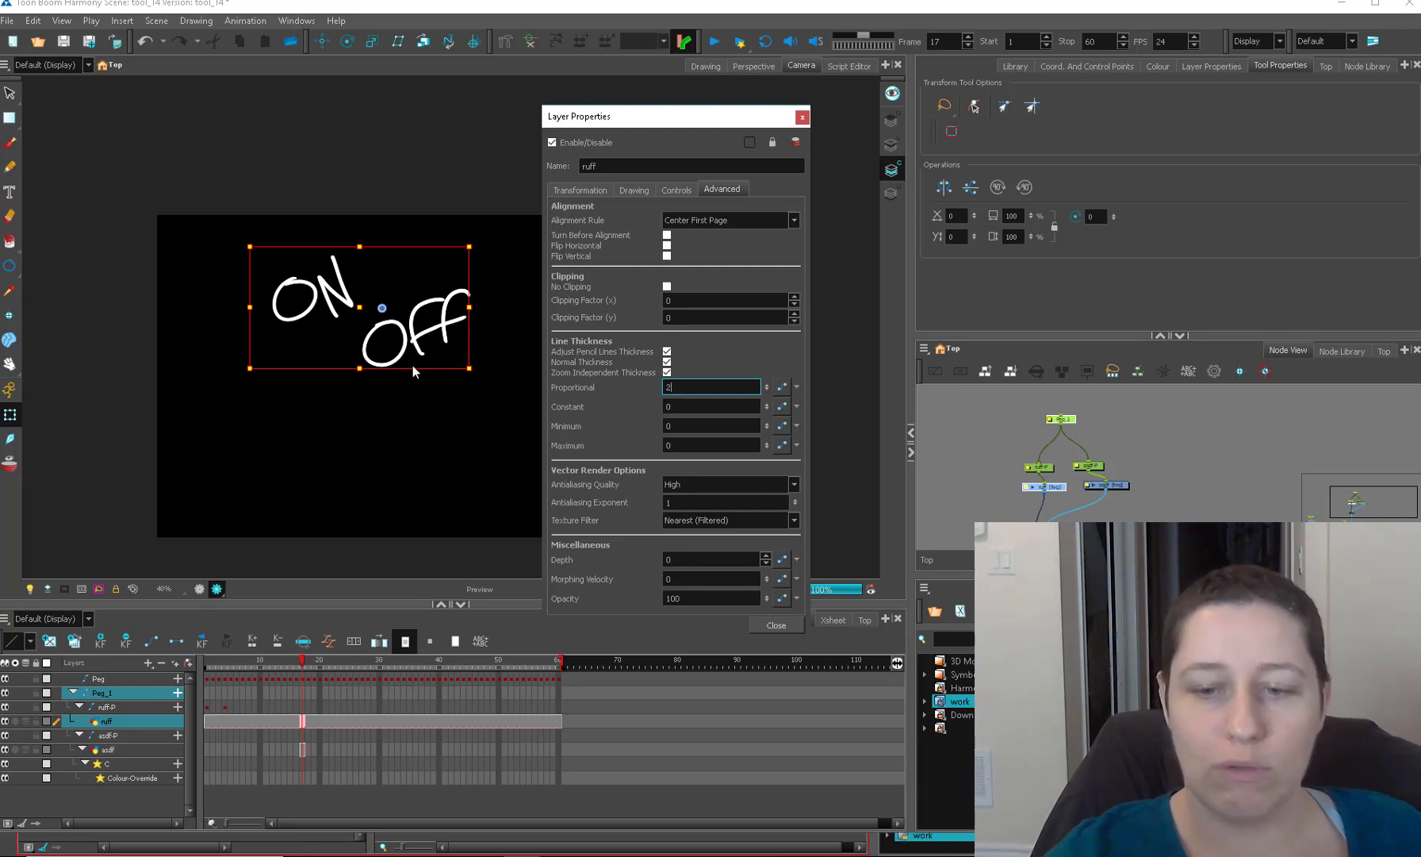
click(802, 117)
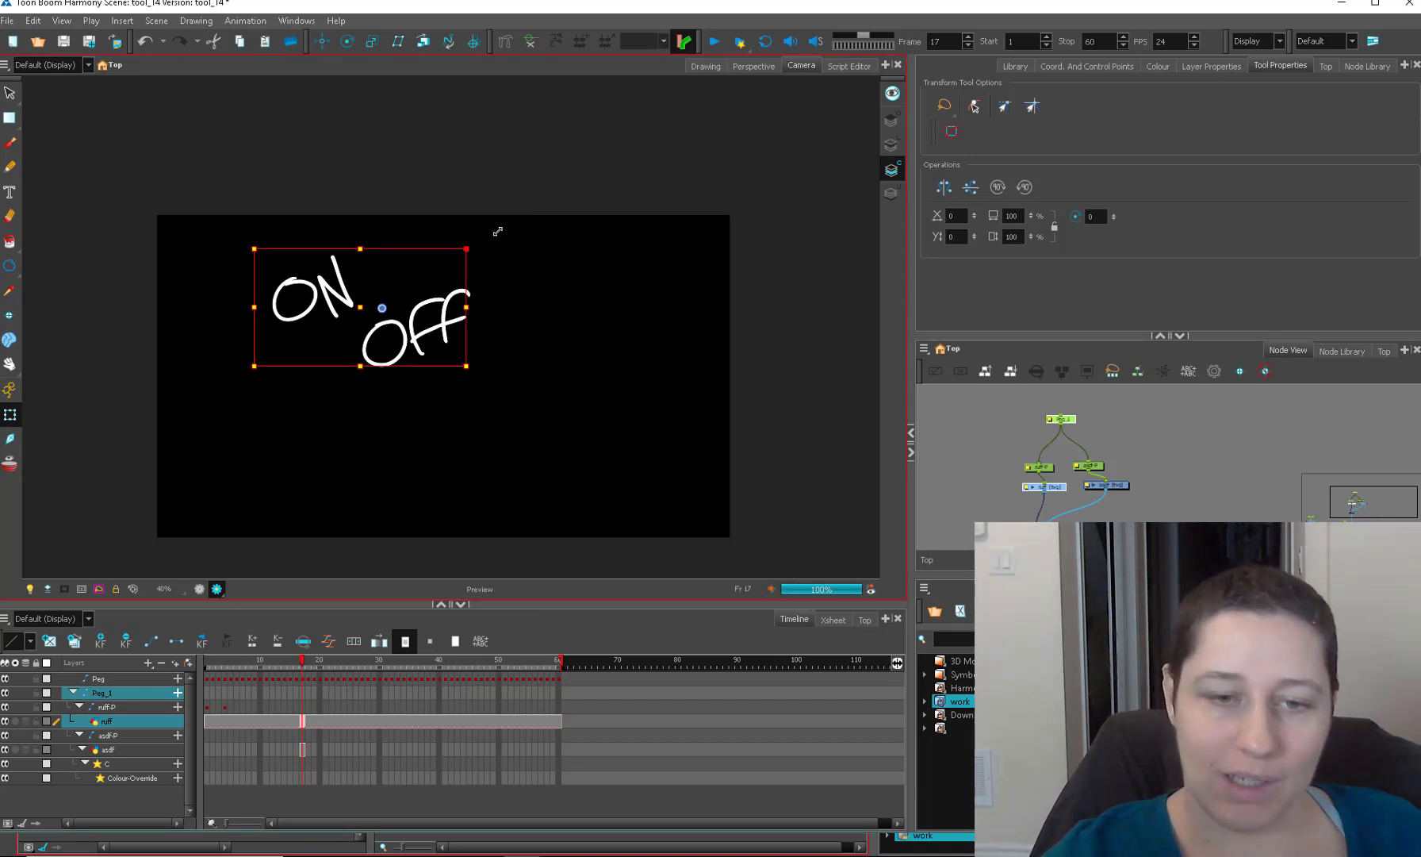
Enlarge the ON and OFF drawings together beyond the frame, reposition them, and shrink them to a small size.
drag(497, 231, 659, 170)
drag(345, 318, 462, 339)
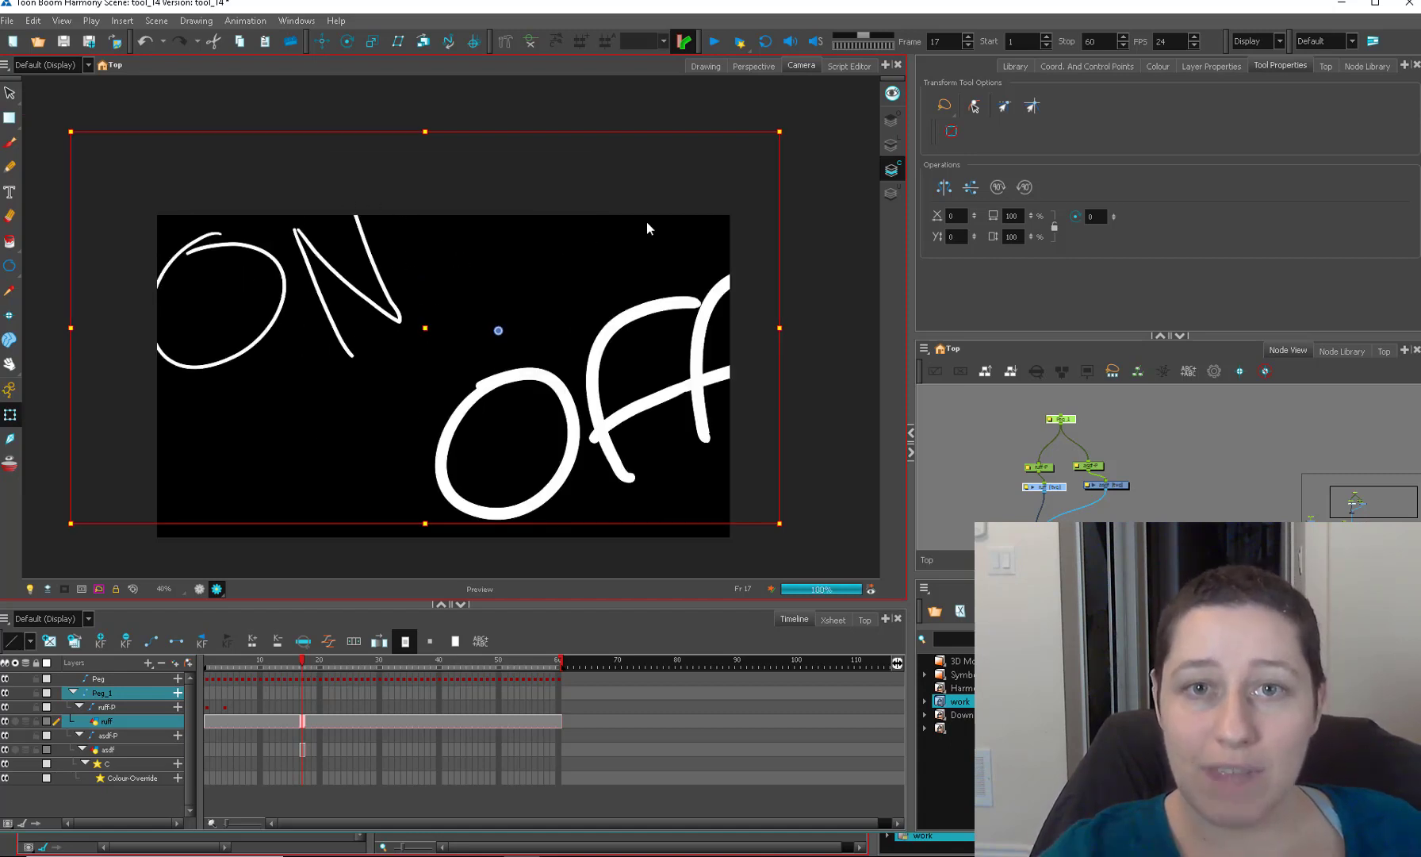
drag(779, 131, 525, 313)
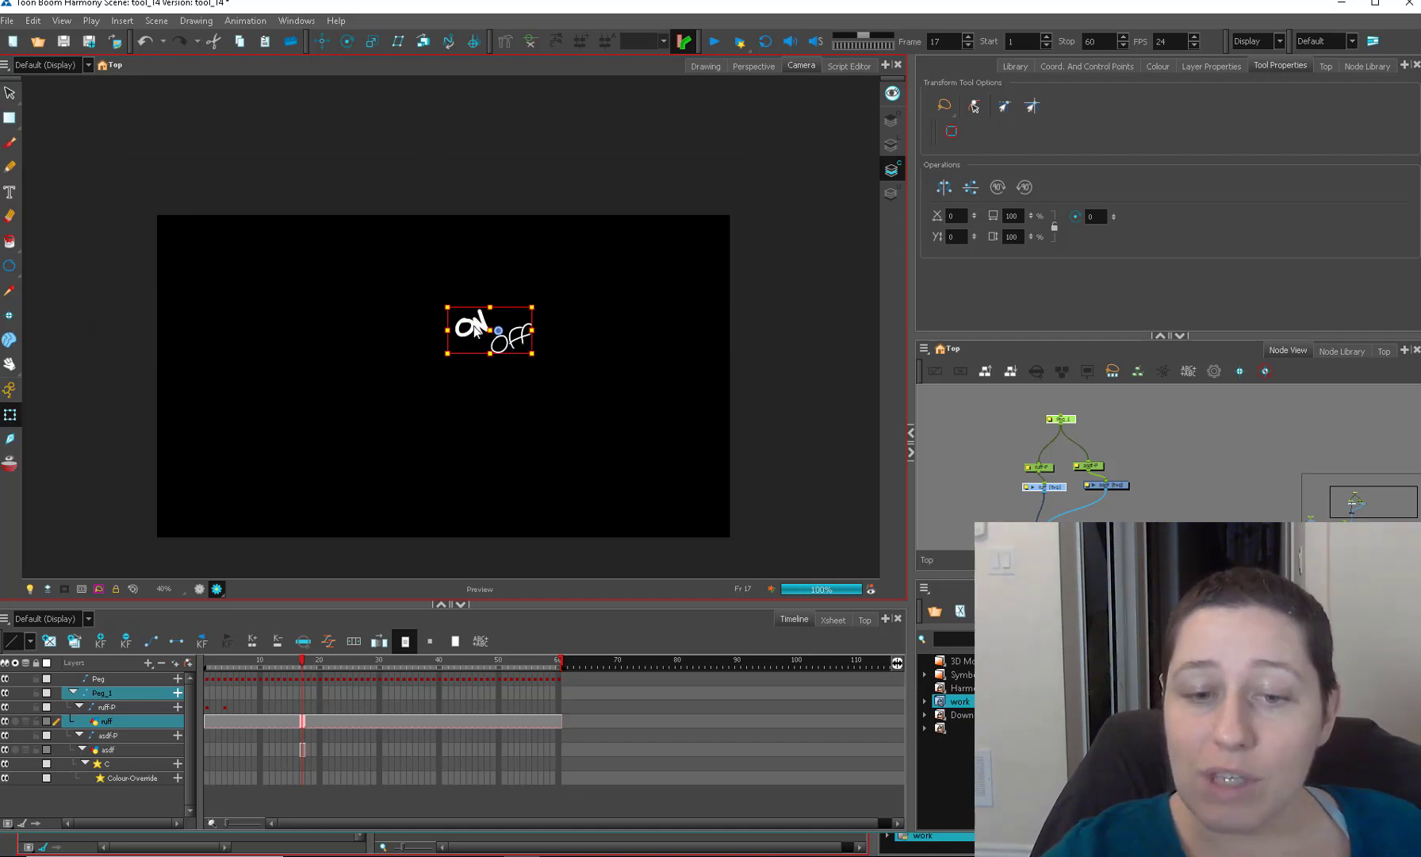
Disconnect the parent peg from the asdf layer's peg and select the parent peg.
click(1134, 449)
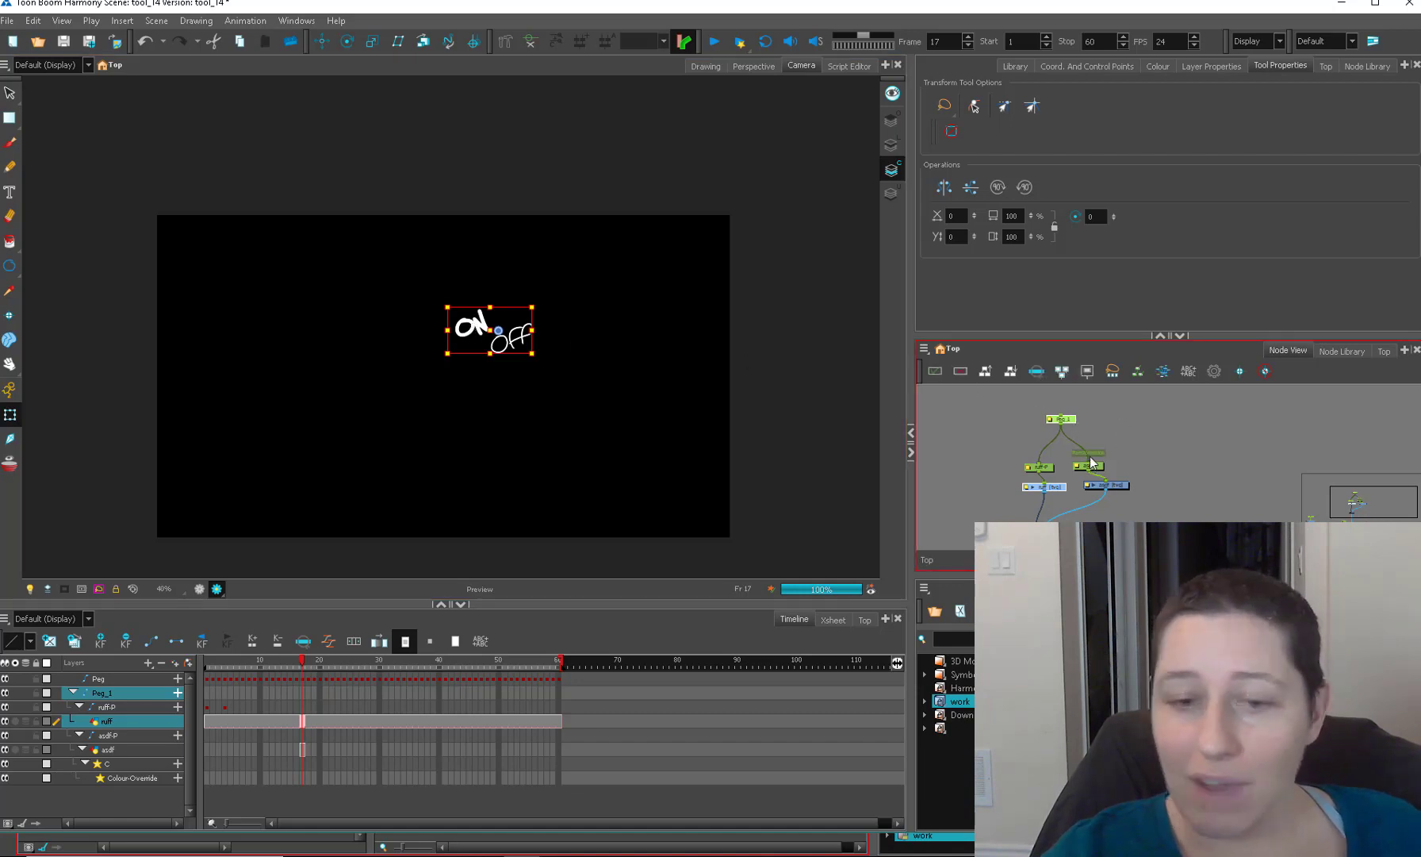
drag(1092, 463, 1106, 426)
scroll(441, 319, up, 5)
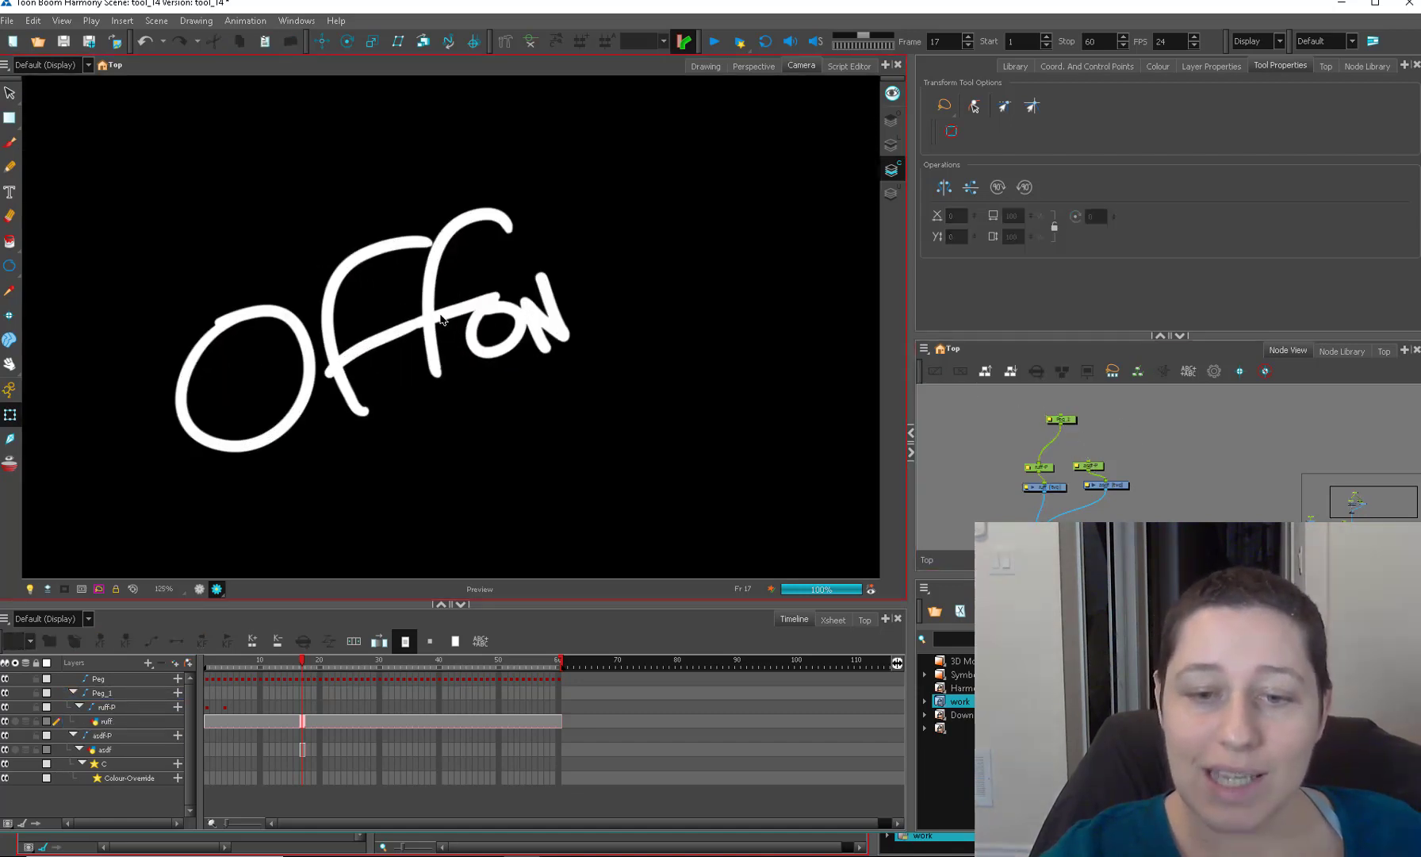
click(1063, 419)
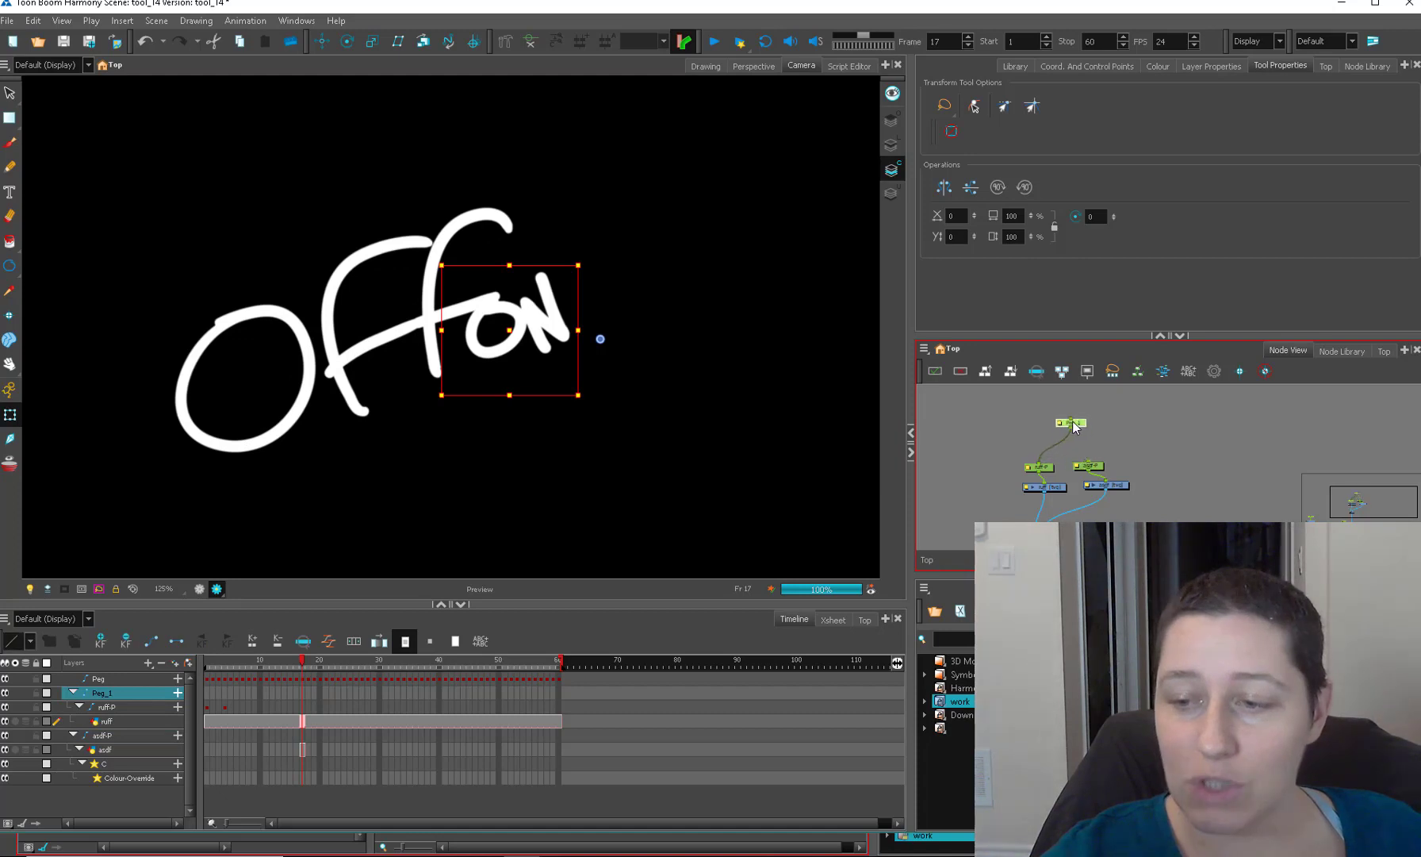
Enlarge the ON and OFF drawings together through their shared parent peg, then deselect it.
scroll(610, 388, down, 4)
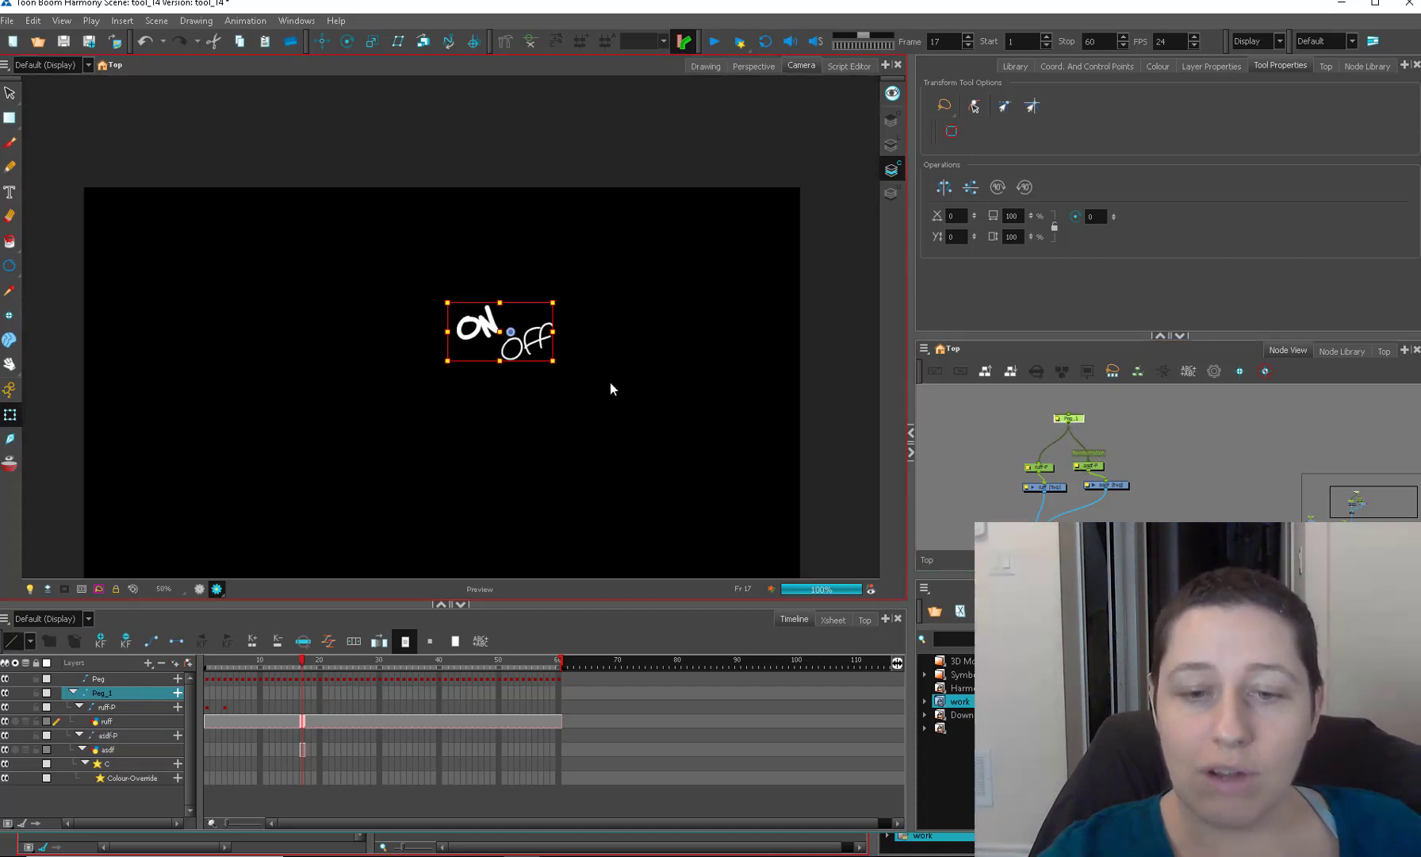
mouse_move(555, 299)
mouse_down()
mouse_move(529, 311)
mouse_move(656, 231)
mouse_up()
click(1158, 454)
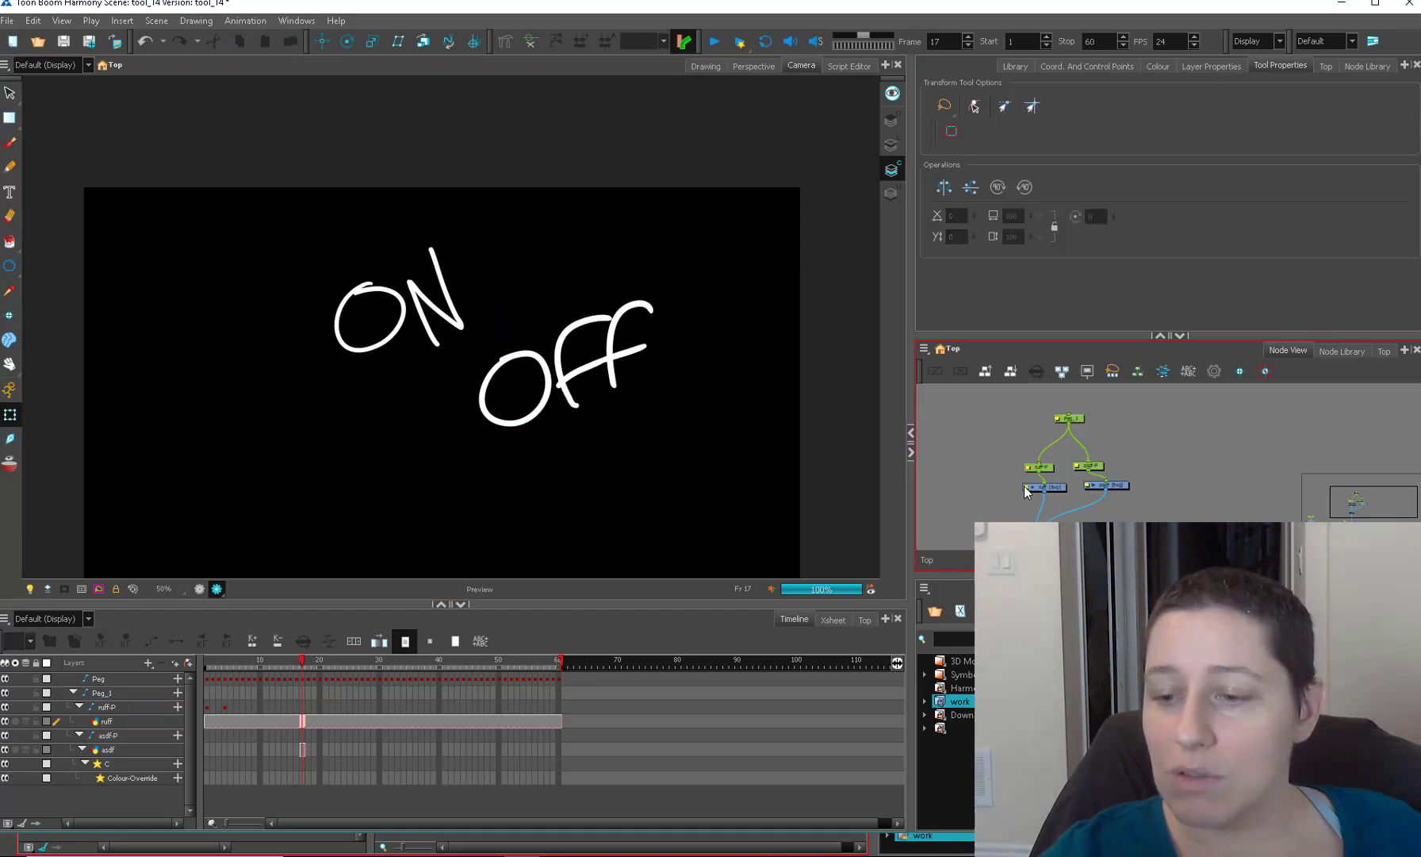
Review the ruff layer's Advanced line thickness settings, reselect the parent peg and close the layer properties.
double_click(1026, 487)
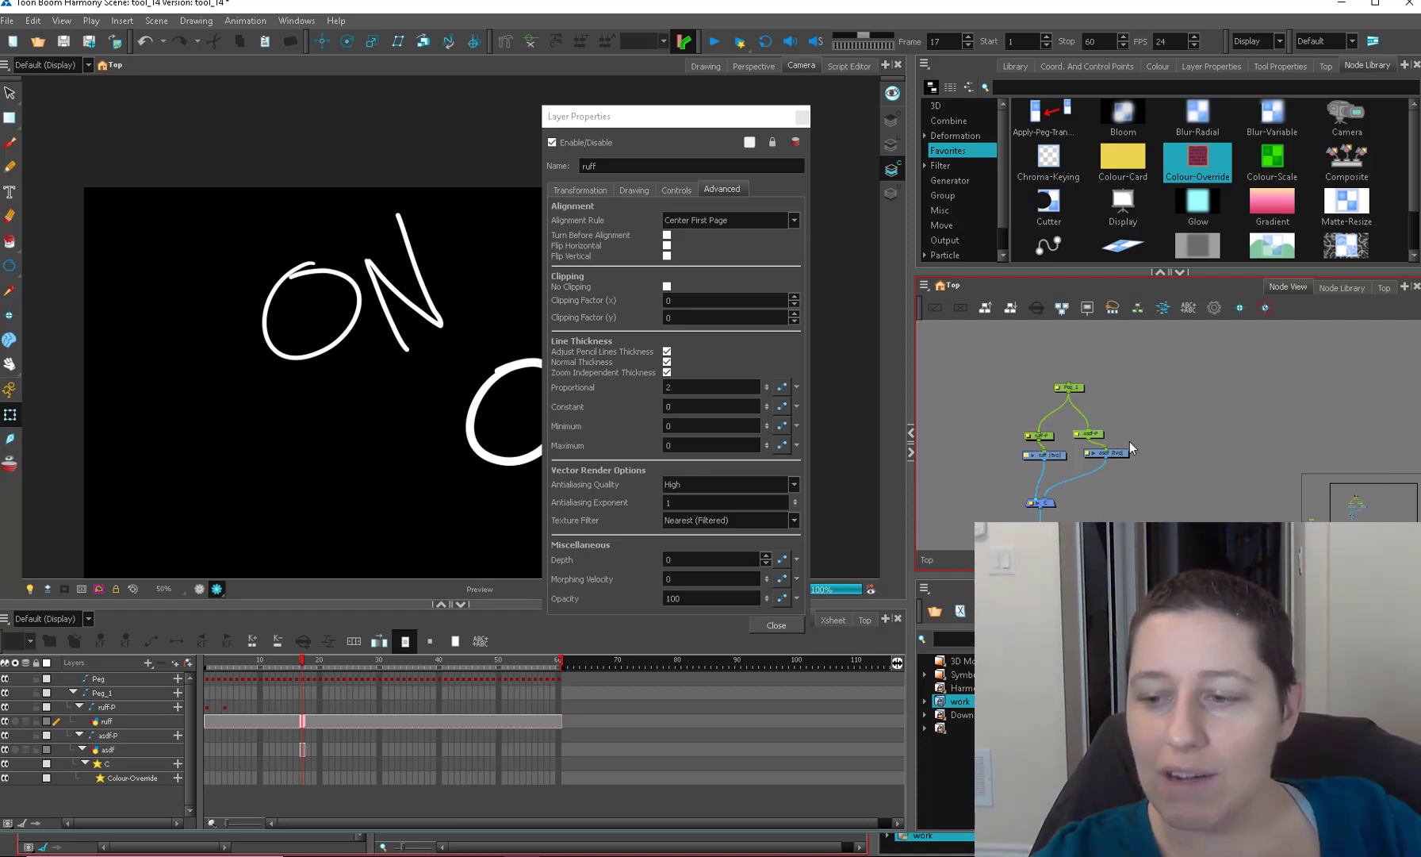
click(1057, 459)
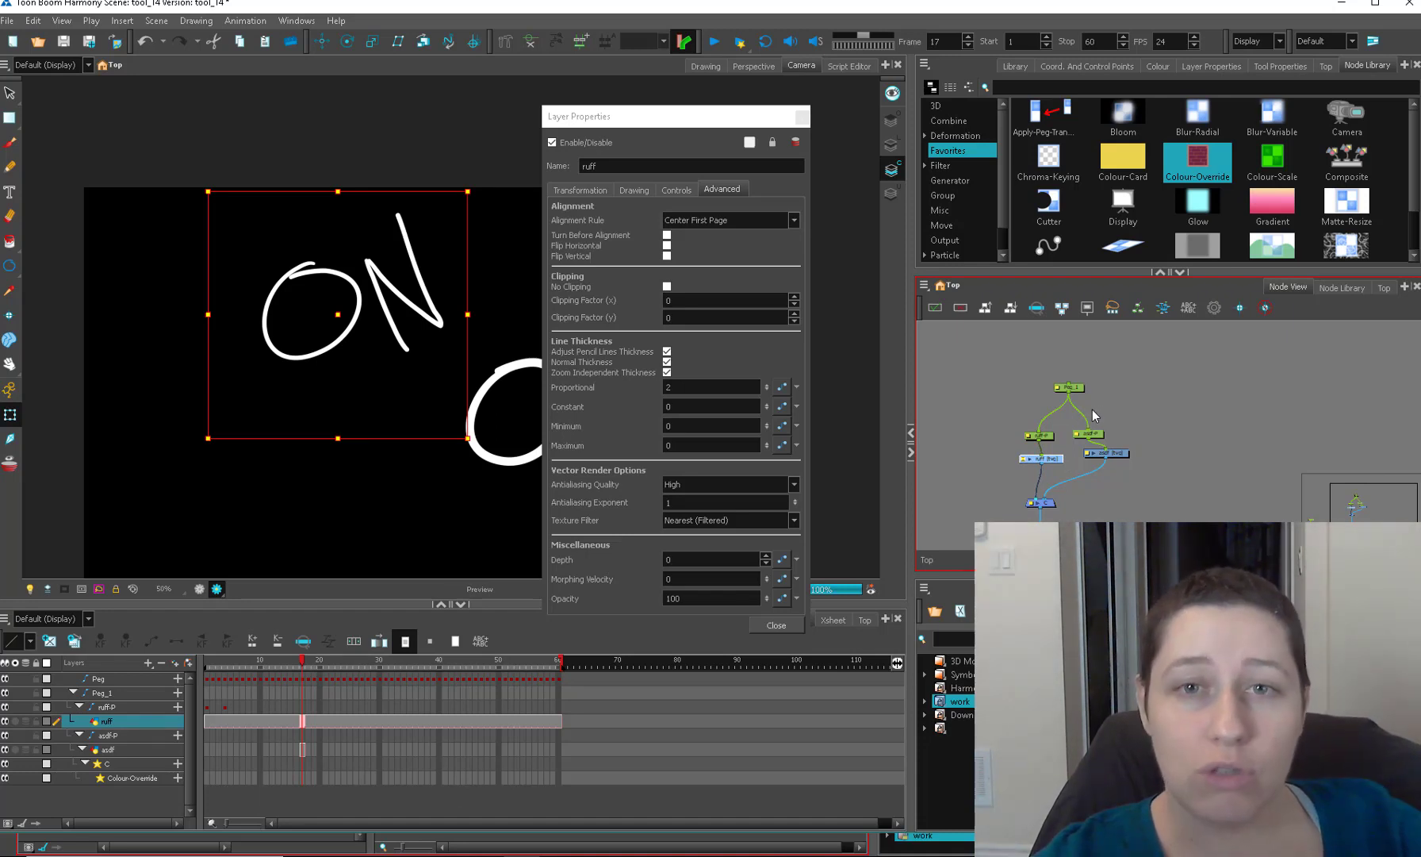
click(1068, 387)
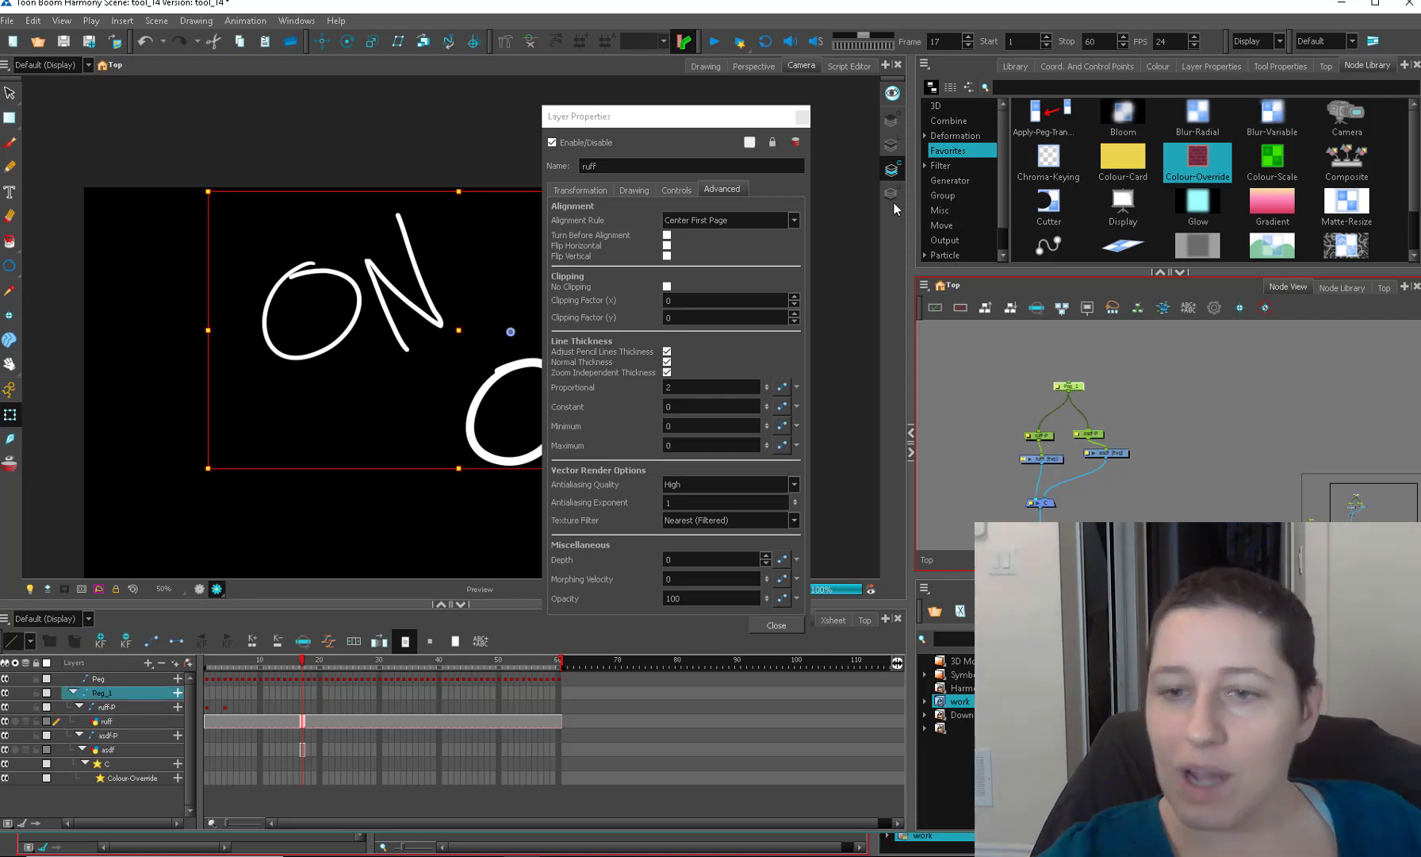
click(795, 155)
click(801, 116)
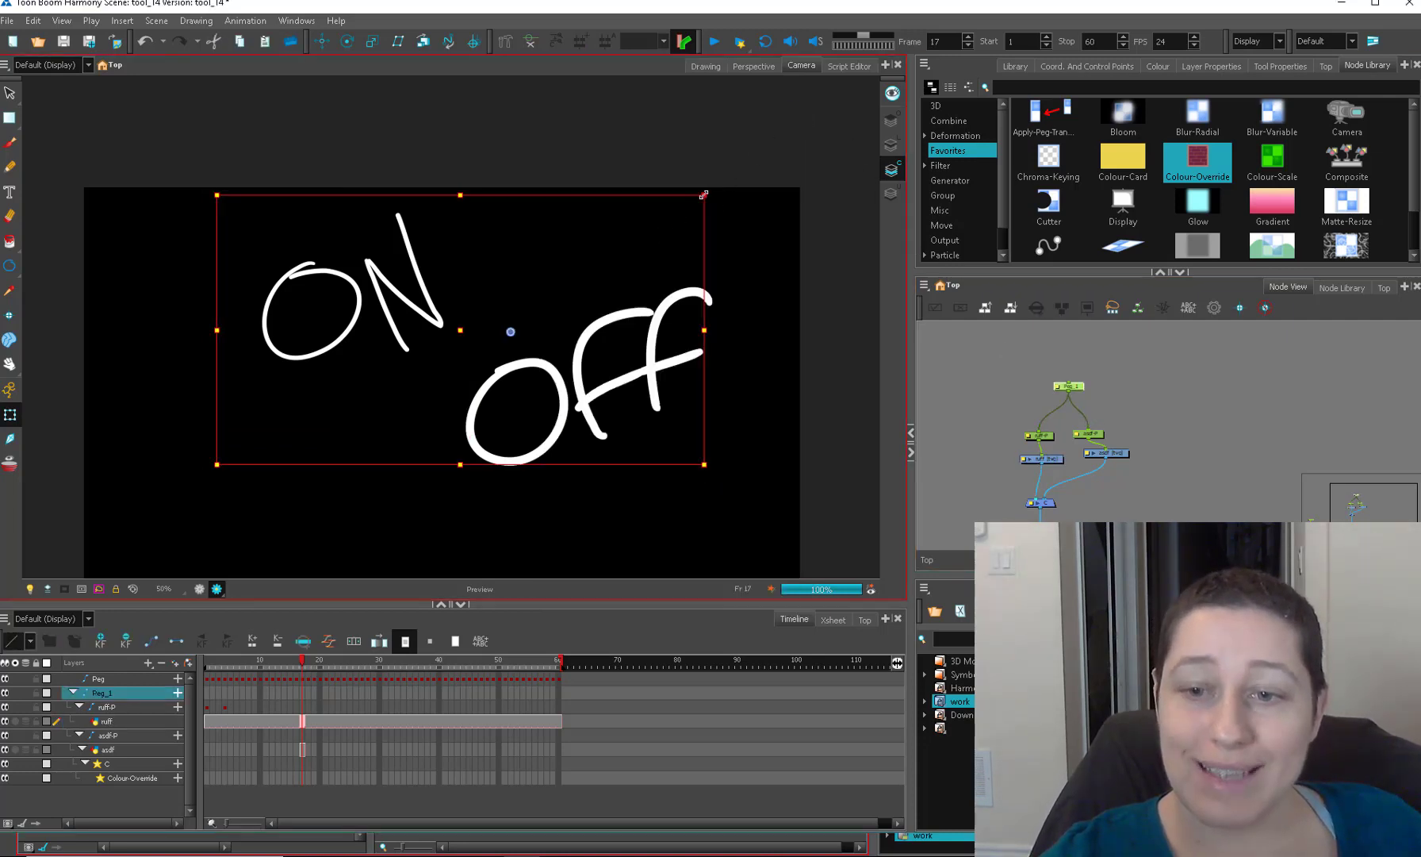
Shrink the ON and OFF drawings together with the parent peg, and enlarge them again beyond the frame's upper edge.
mouse_move(705, 192)
mouse_down()
mouse_move(524, 303)
mouse_move(536, 332)
mouse_up()
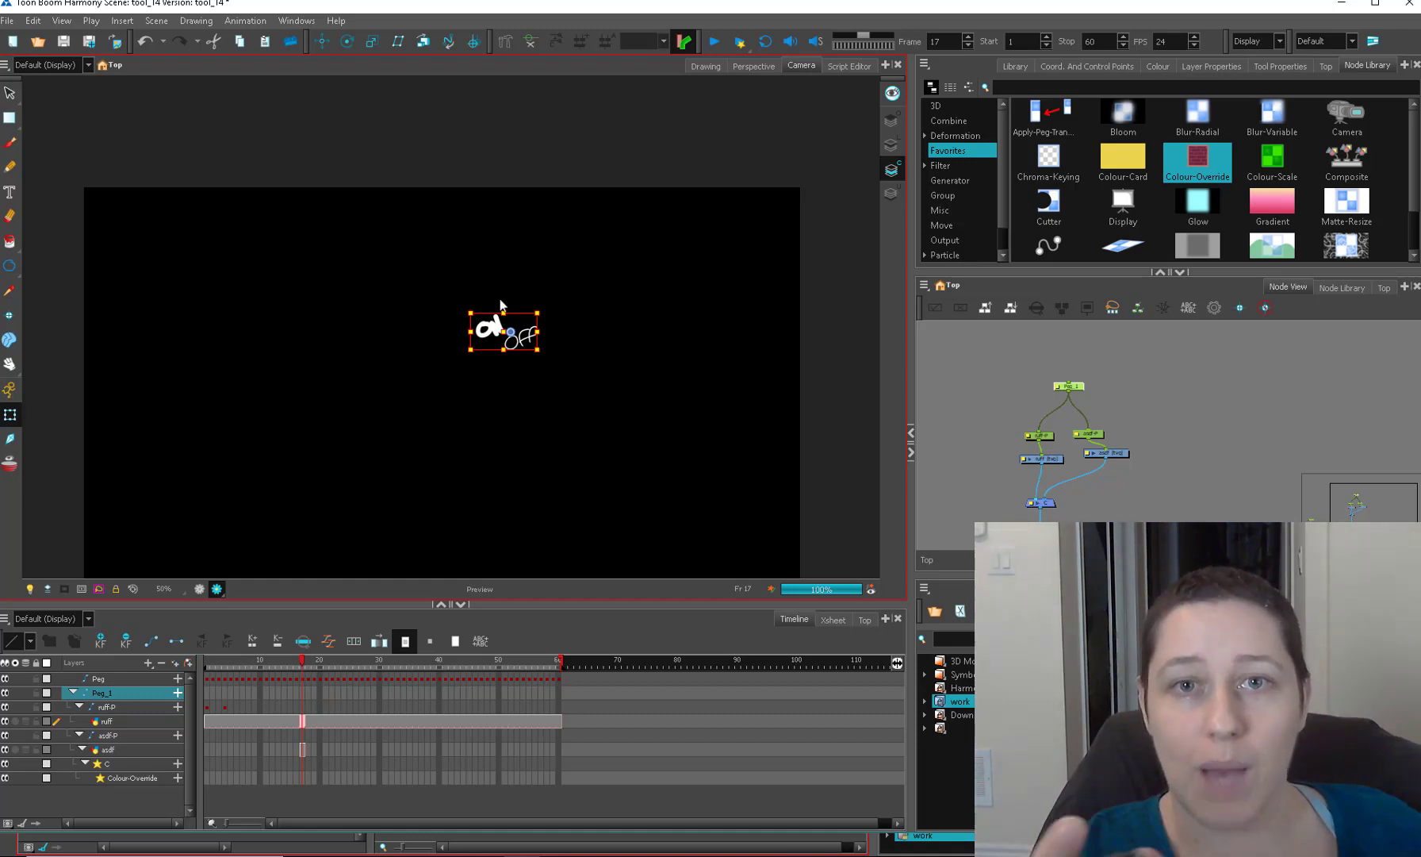
click(1076, 454)
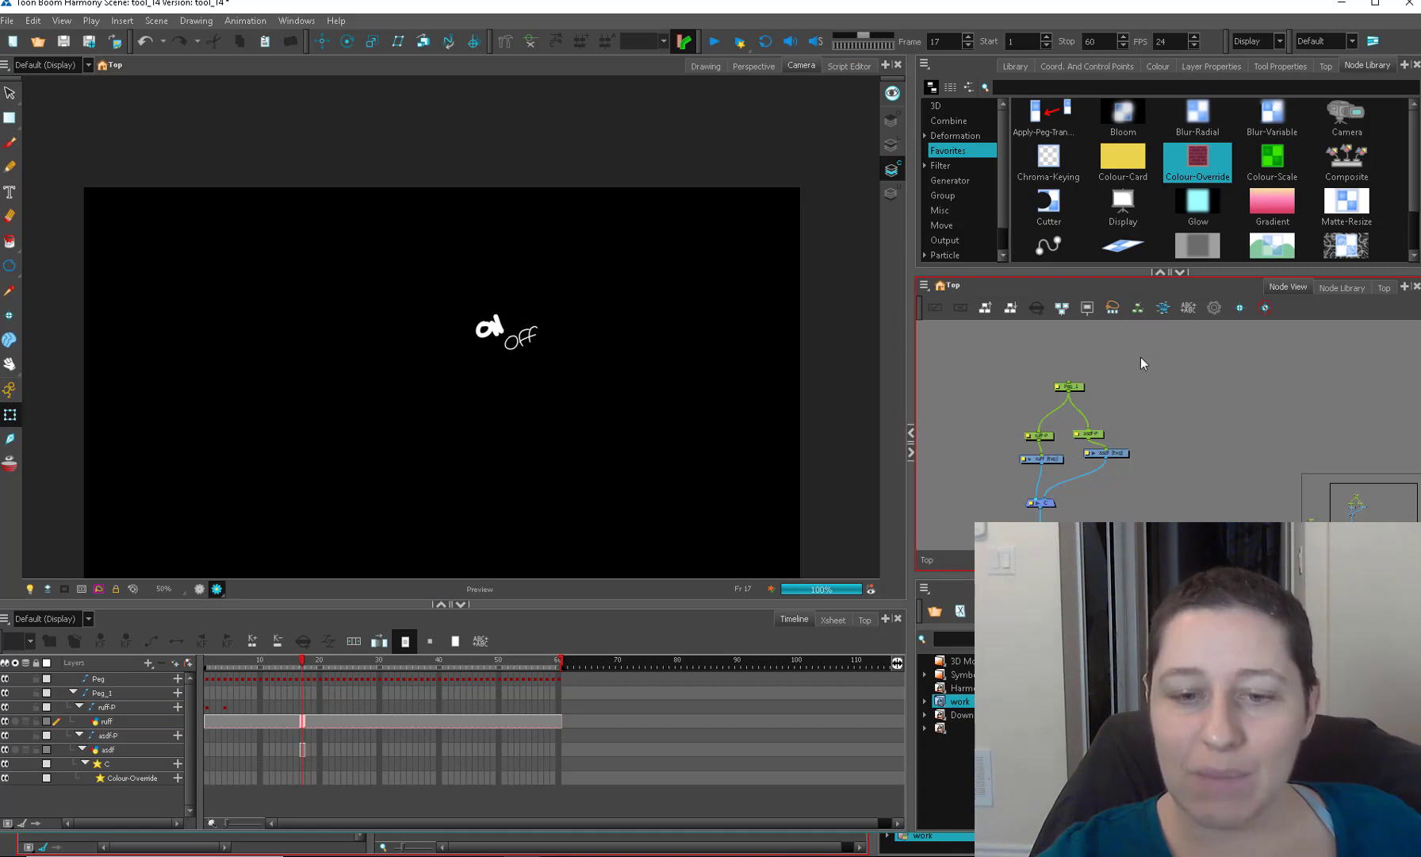
click(1079, 388)
drag(538, 312, 753, 161)
key(2)
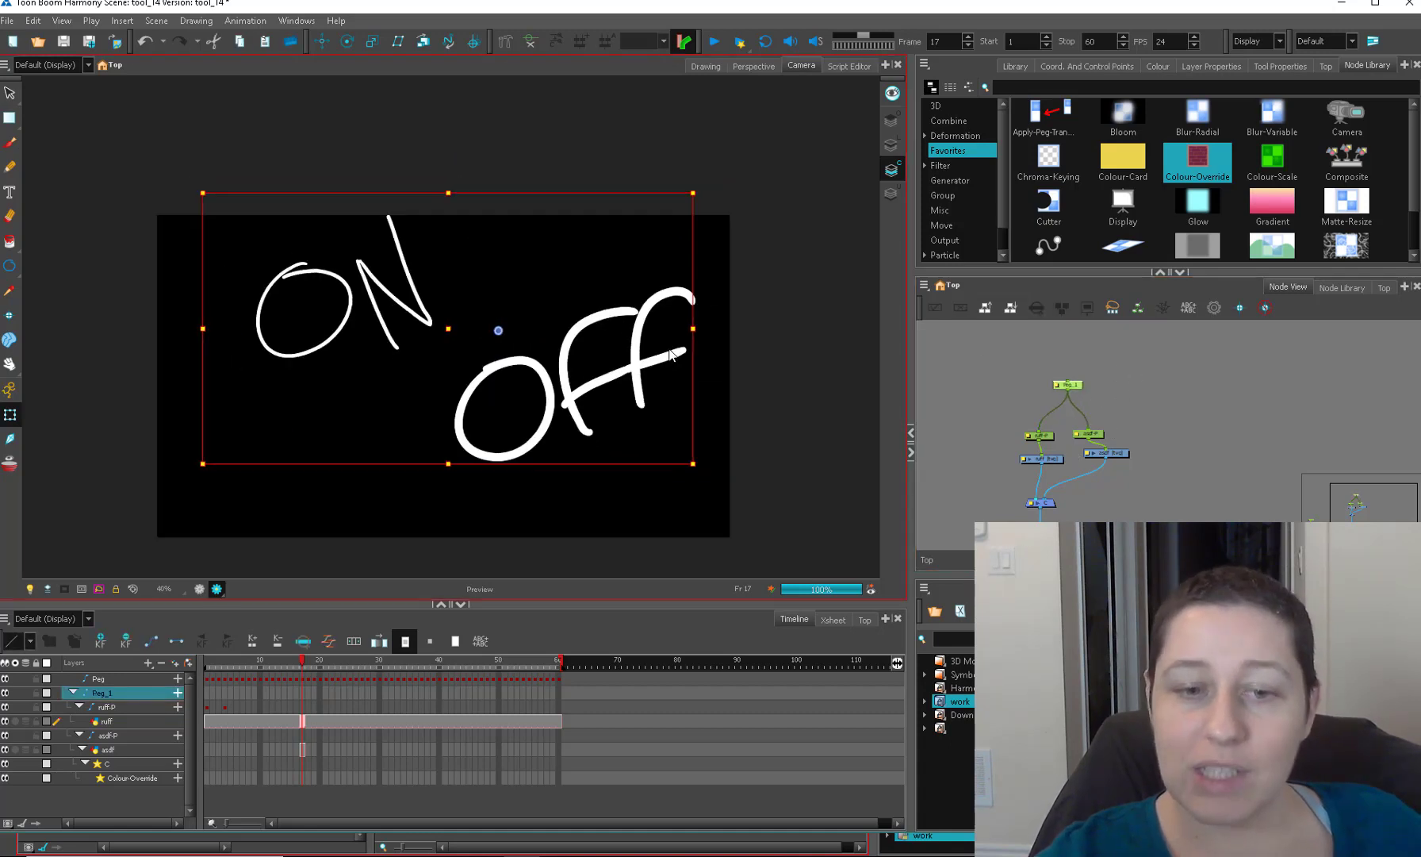
key(space)
drag(677, 380, 699, 330)
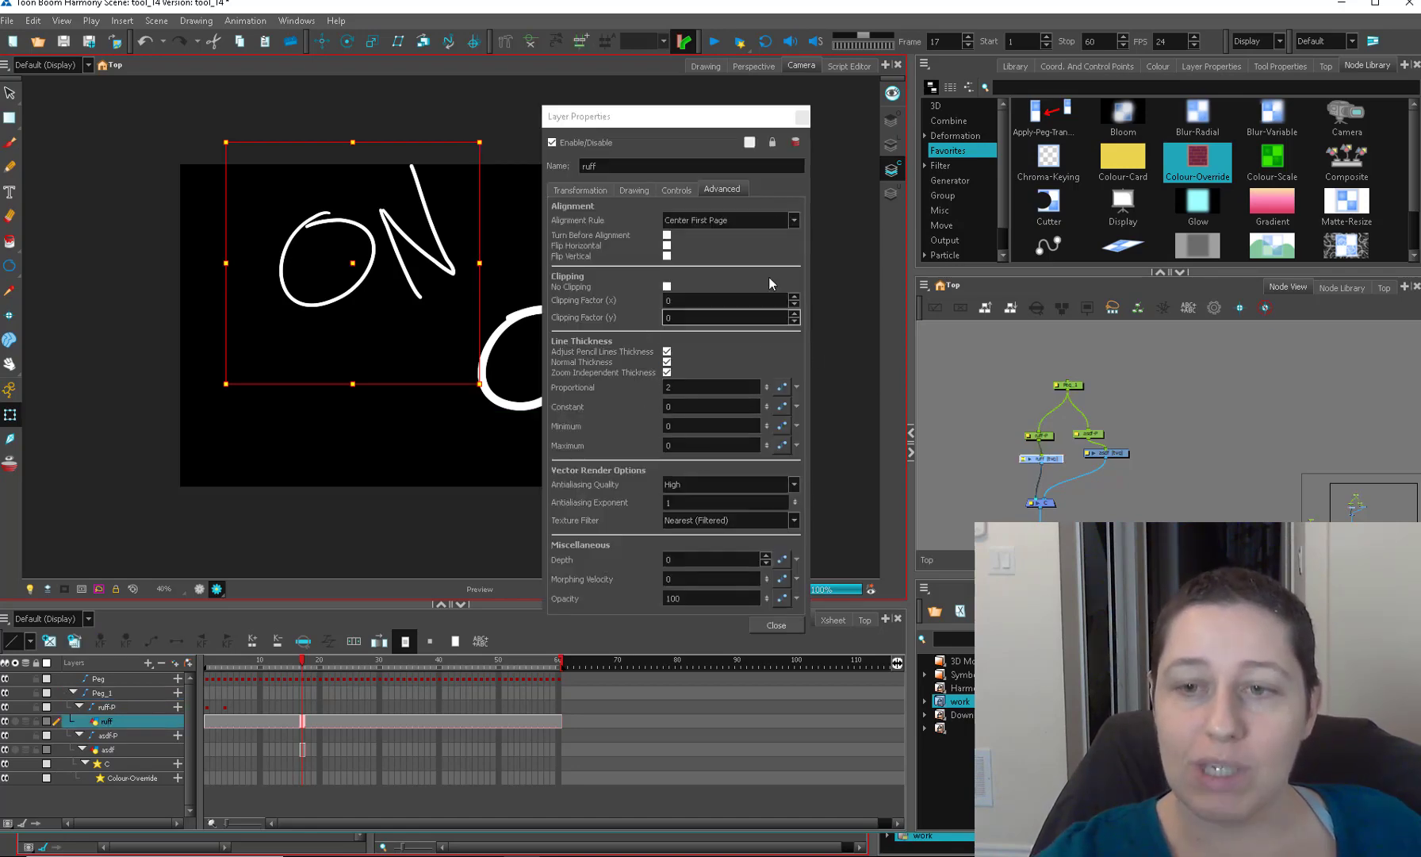
Lower the ruff layer's Proportional line thickness to 1.9 and adjust it further while keeping the drawings in view.
drag(749, 116, 909, 92)
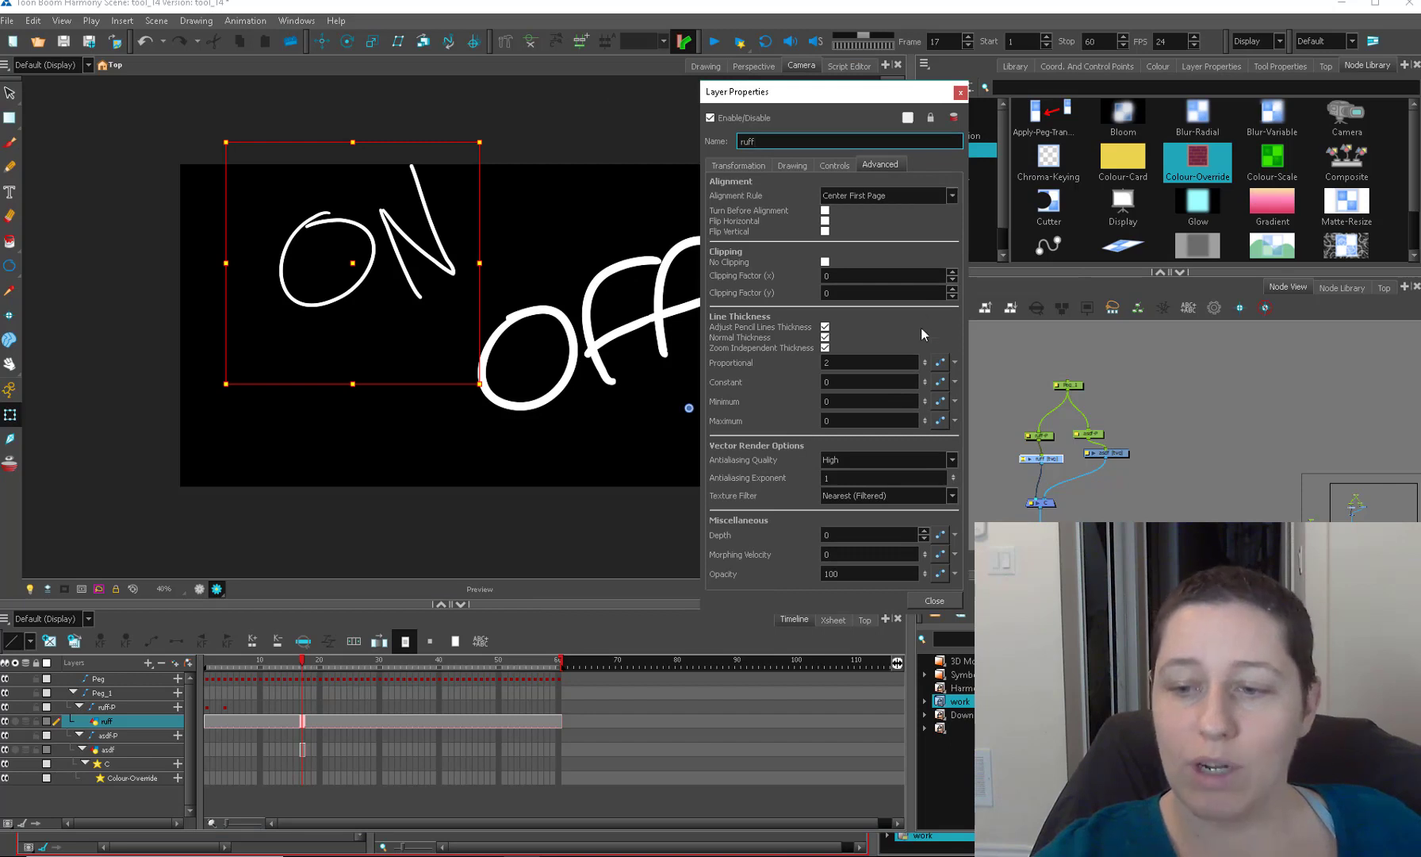
click(924, 365)
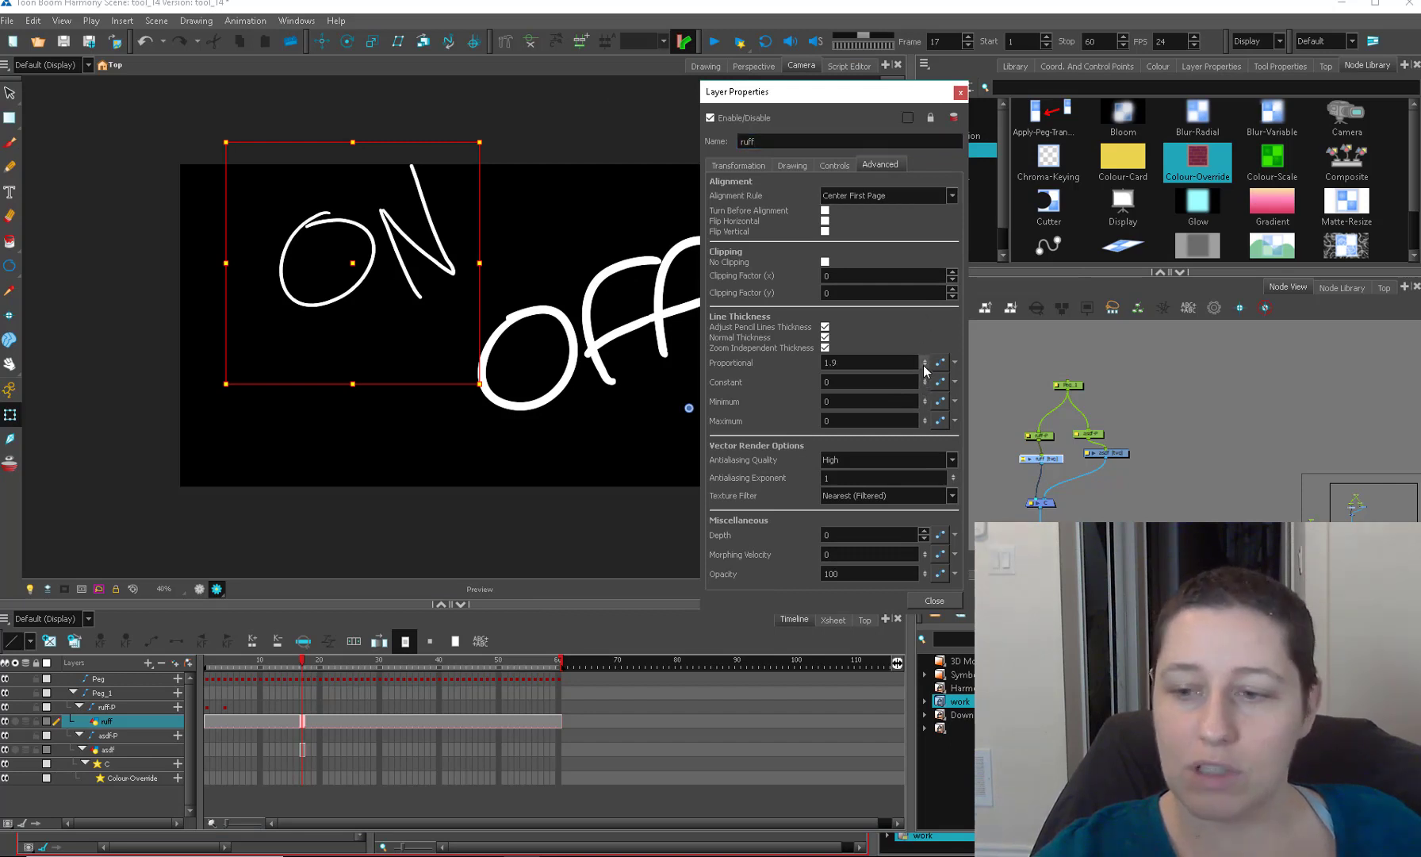
mouse_move(924, 363)
mouse_down()
mouse_move(932, 337)
mouse_move(926, 350)
mouse_up()
mouse_move(962, 232)
mouse_down()
mouse_move(983, 223)
mouse_move(932, 348)
mouse_move(917, 181)
mouse_move(966, 306)
mouse_up()
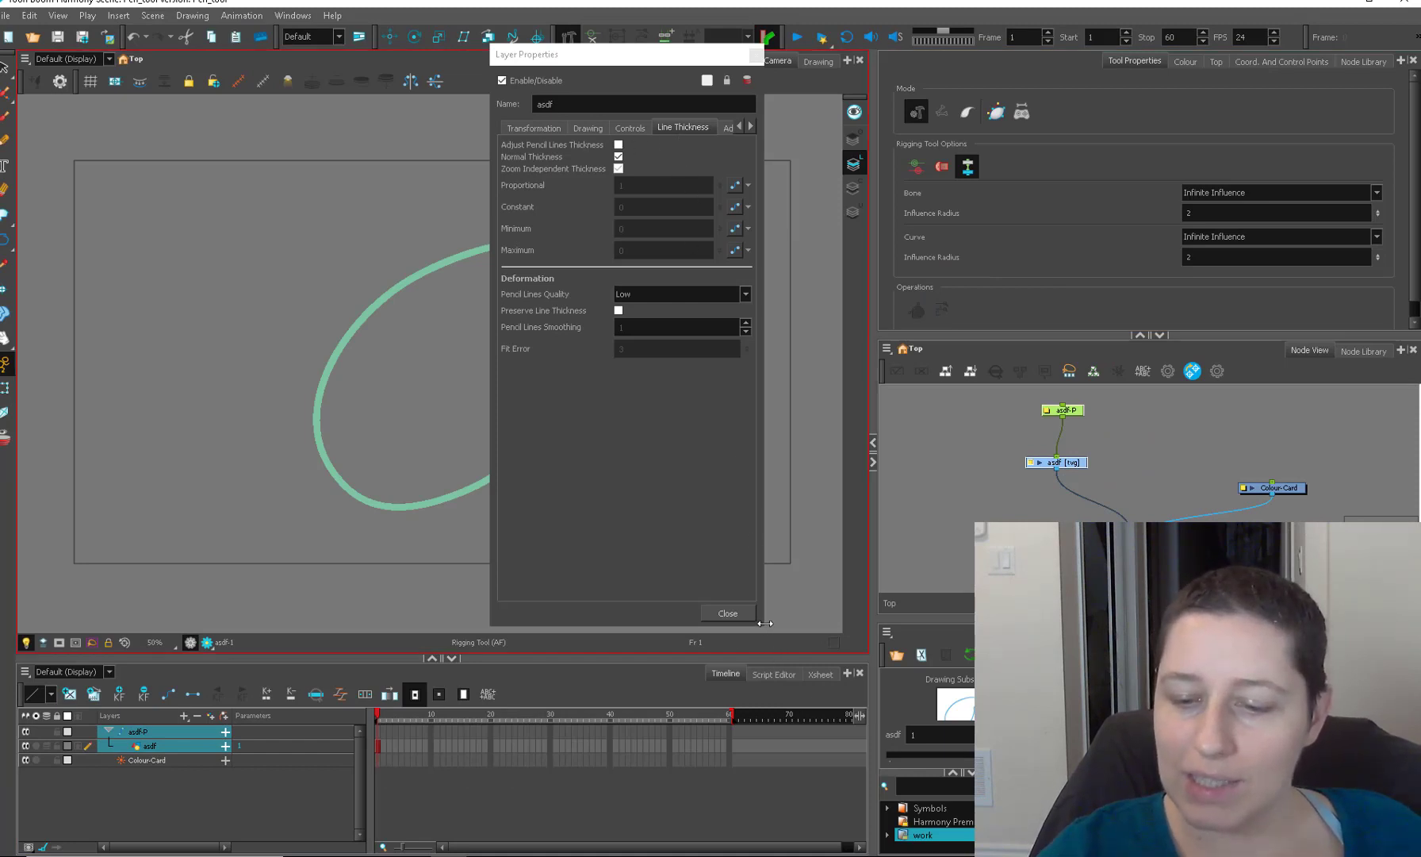
Review the asdf layer's Advanced and Line Thickness settings, toggling Adjust Pencil Lines Thickness on and off.
drag(764, 624, 913, 619)
click(741, 127)
drag(813, 52, 760, 70)
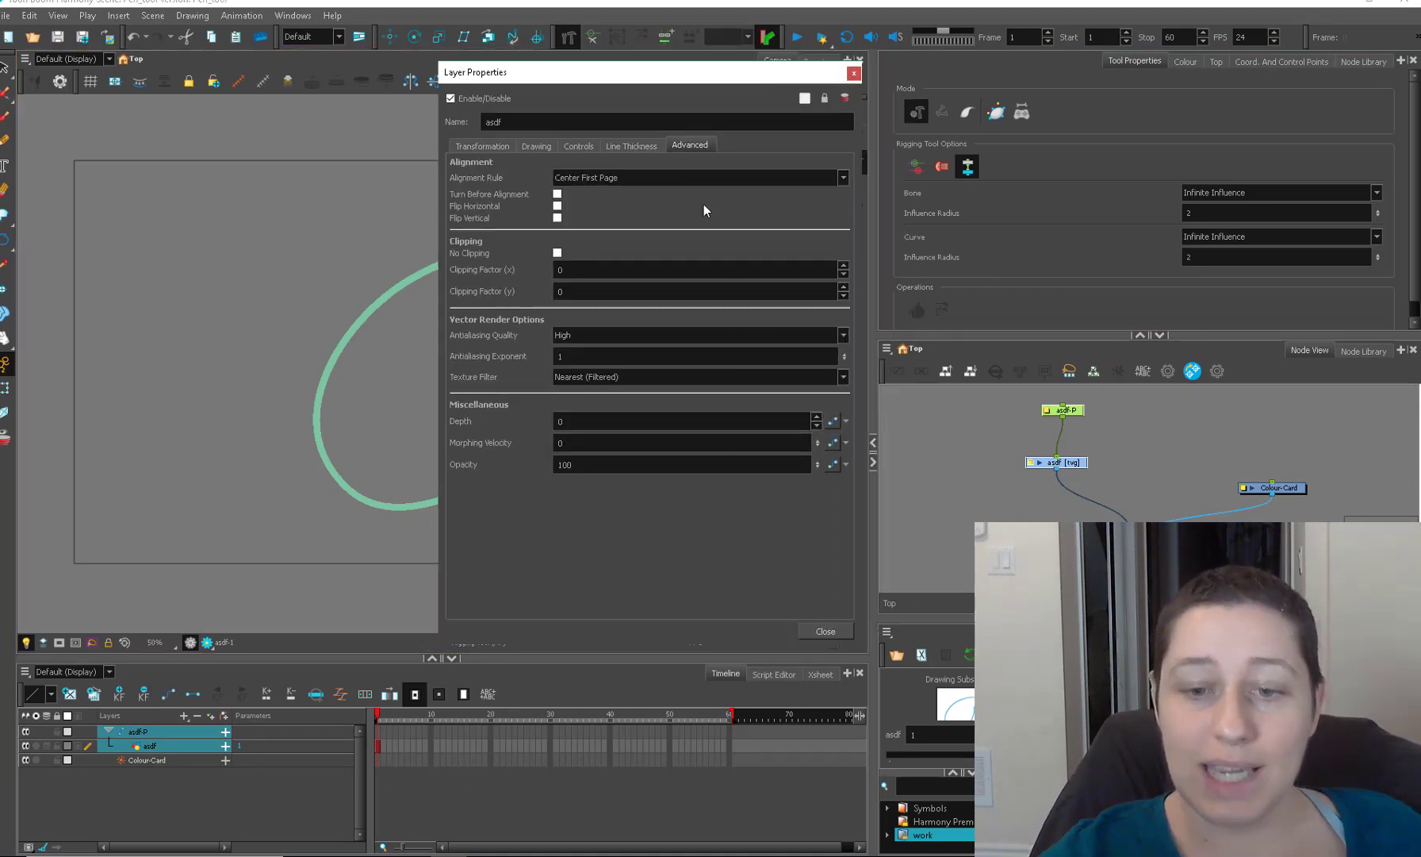
click(638, 145)
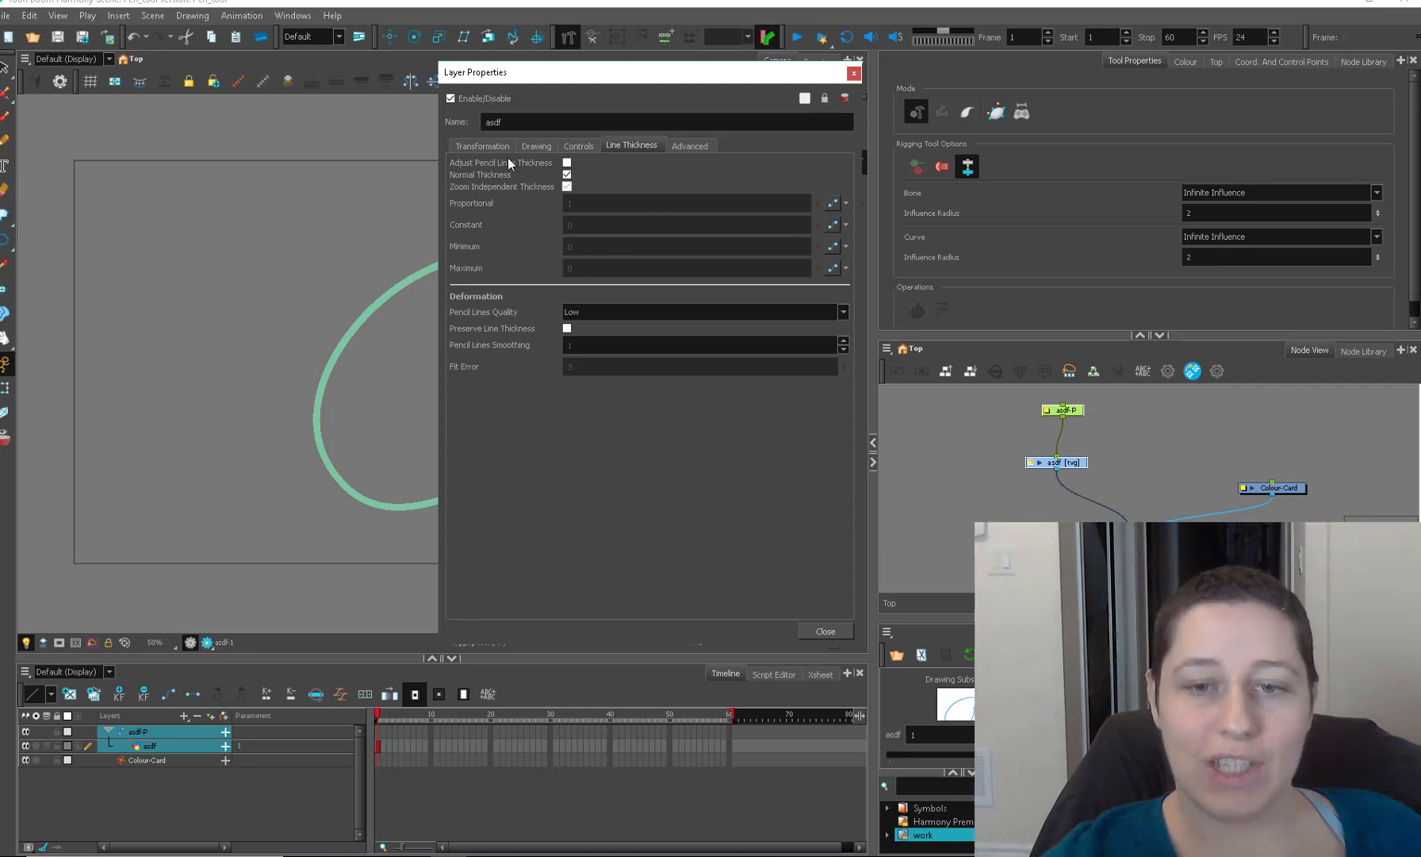
click(567, 163)
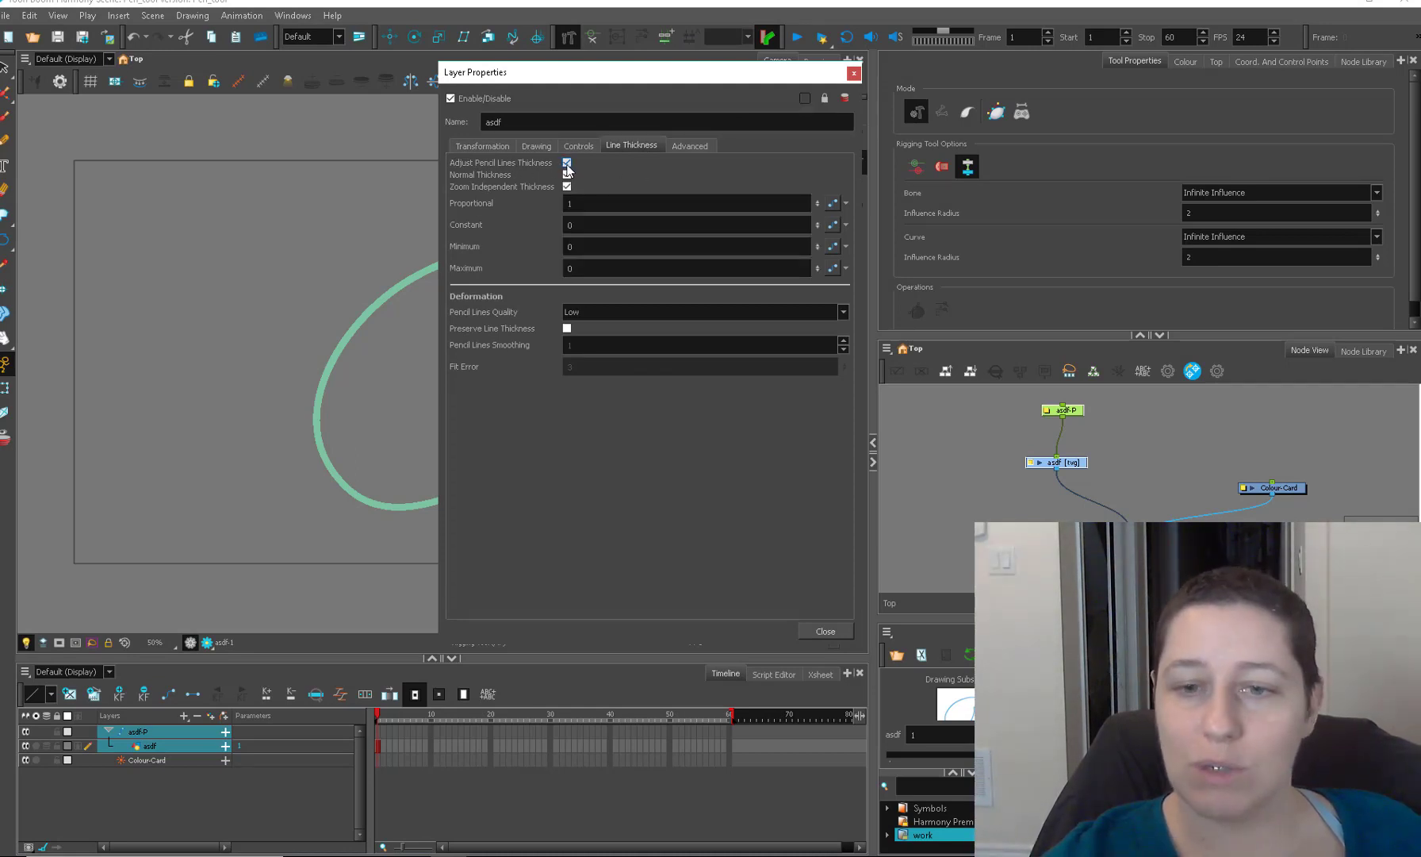
click(567, 163)
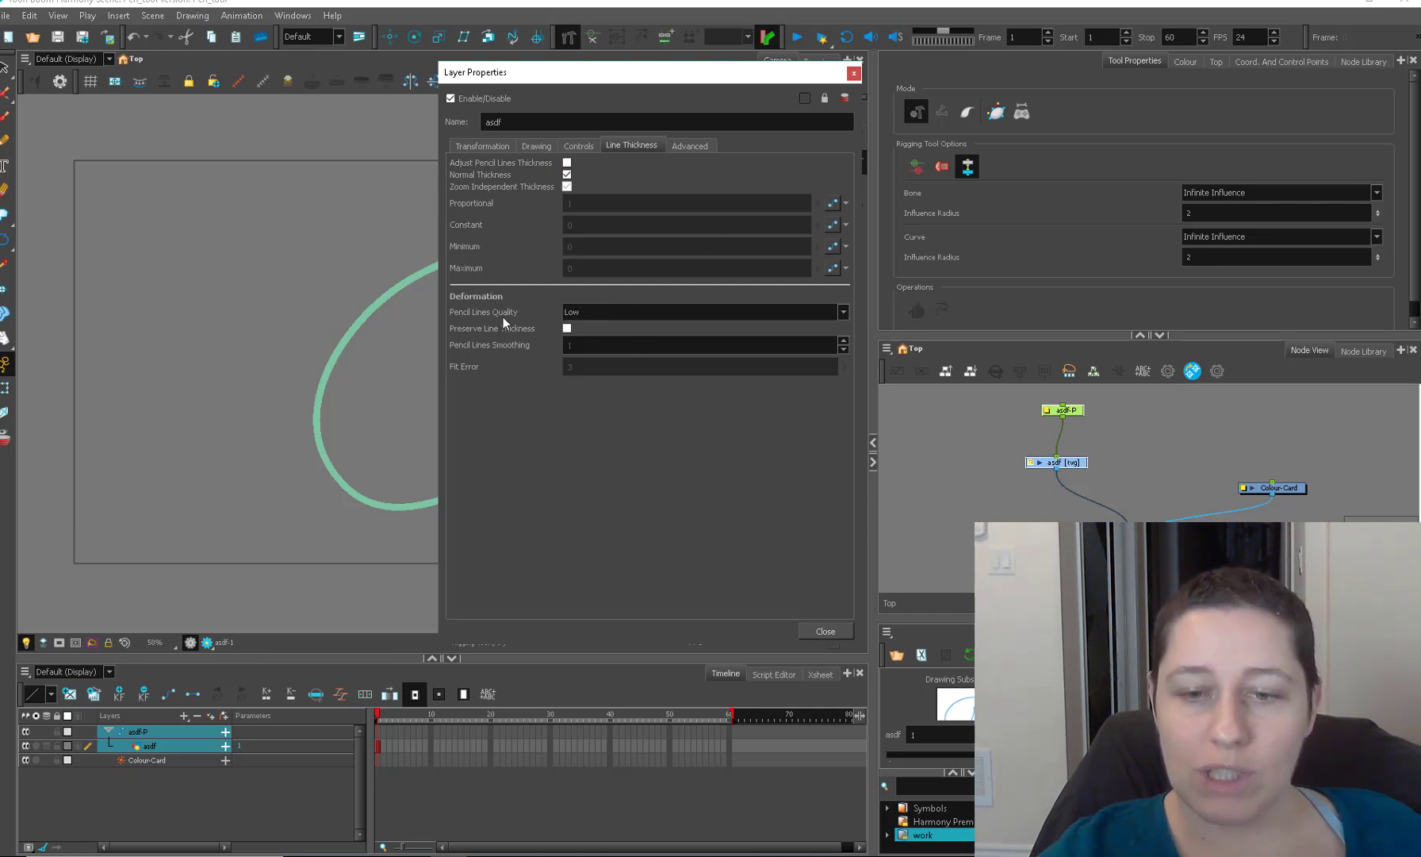
Set the asdf layer's Pencil Lines Quality to Very High, enable Preserve Line Thickness and close the layer properties.
click(611, 312)
click(606, 355)
click(567, 328)
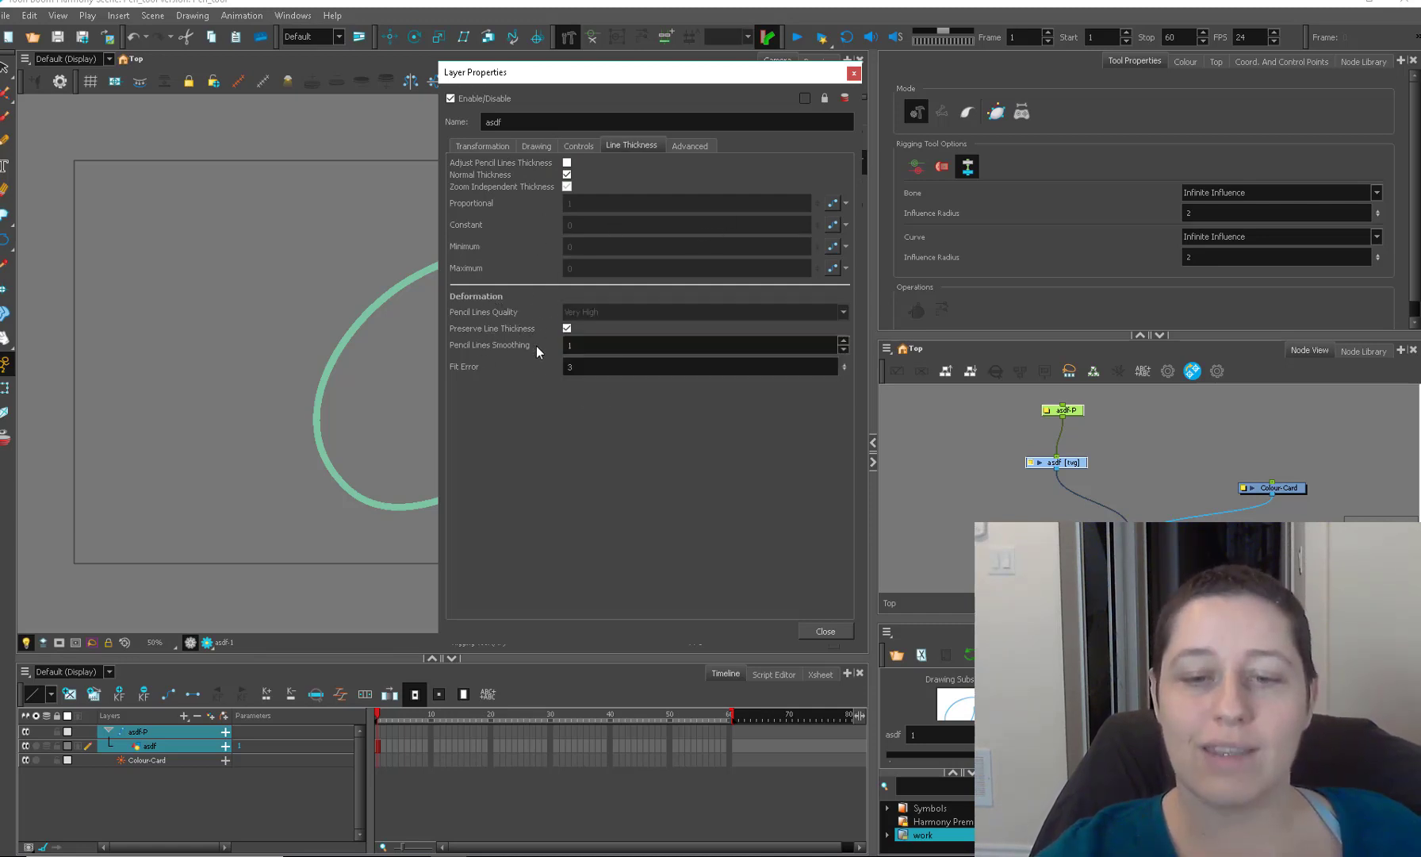
click(854, 74)
key(Escape)
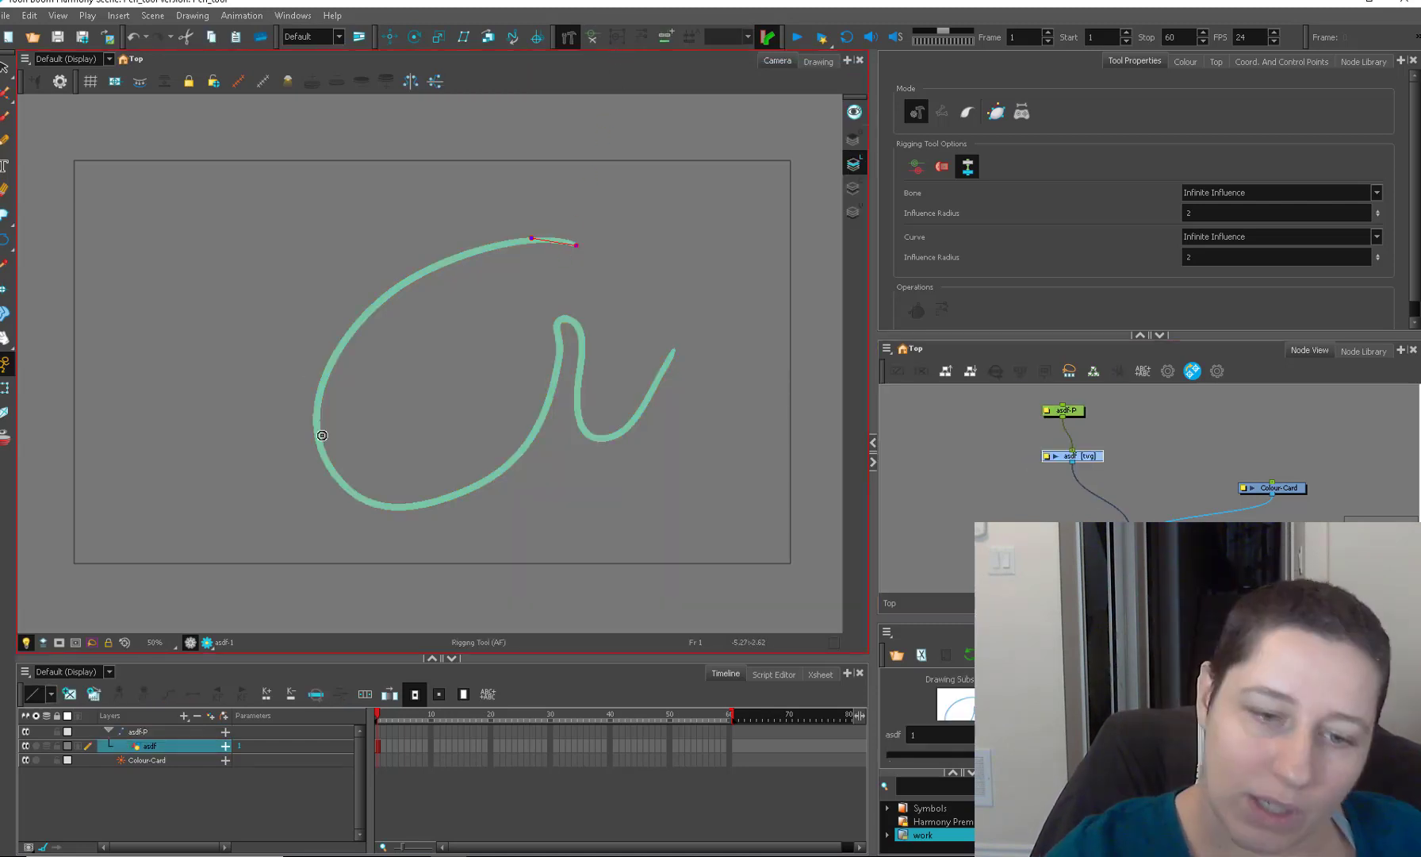
Add the first curve deformer segment along the upper outer loop of the green letter and fit its handles to the line.
drag(324, 456, 307, 325)
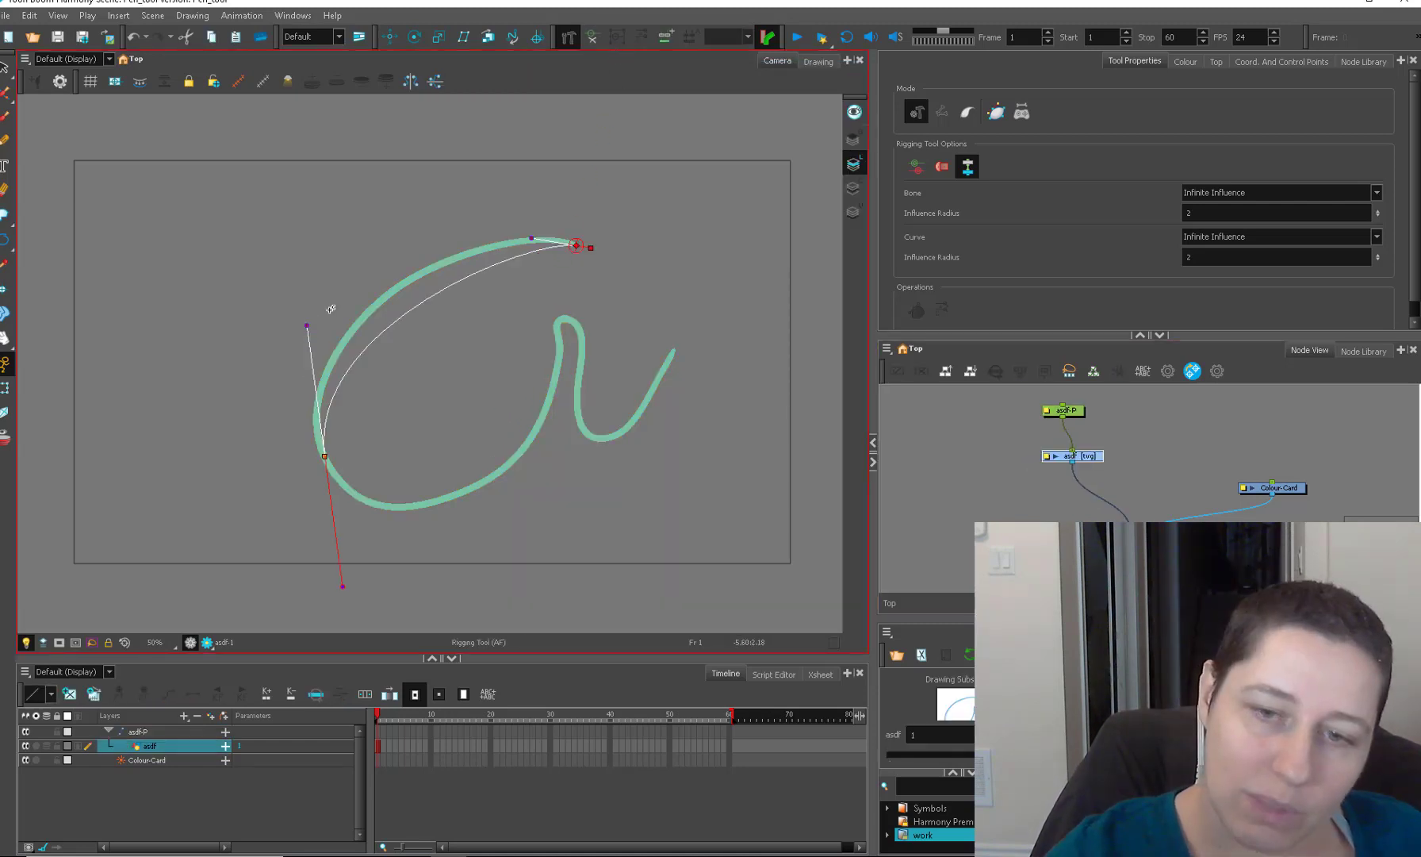
drag(531, 240, 419, 234)
drag(307, 326, 278, 350)
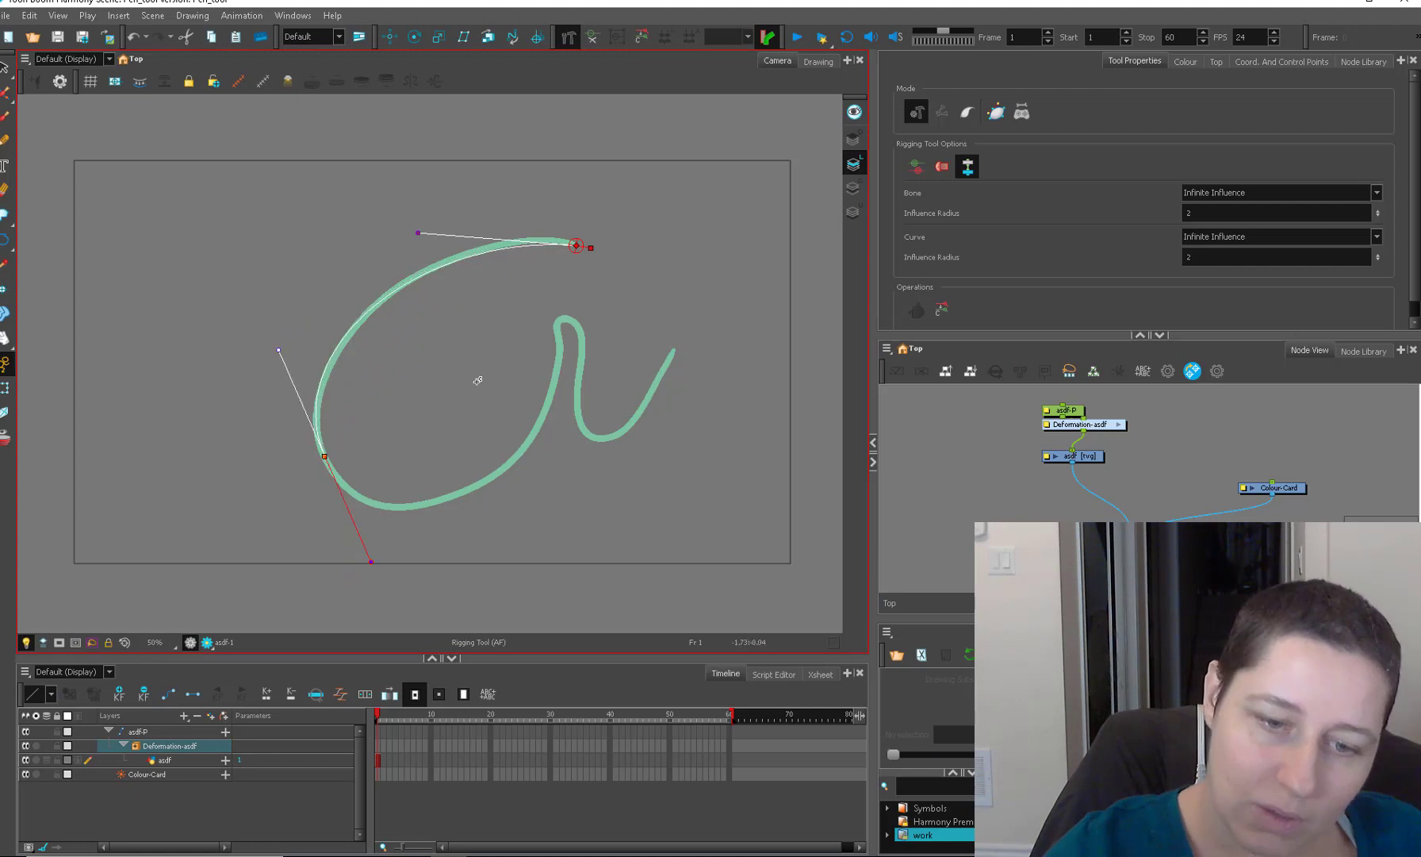
Add a deformer point on the letter's stem and adjust the handles so the segment follows the lower loop.
drag(560, 324, 565, 397)
drag(371, 562, 409, 607)
drag(559, 395, 584, 419)
drag(559, 324, 557, 362)
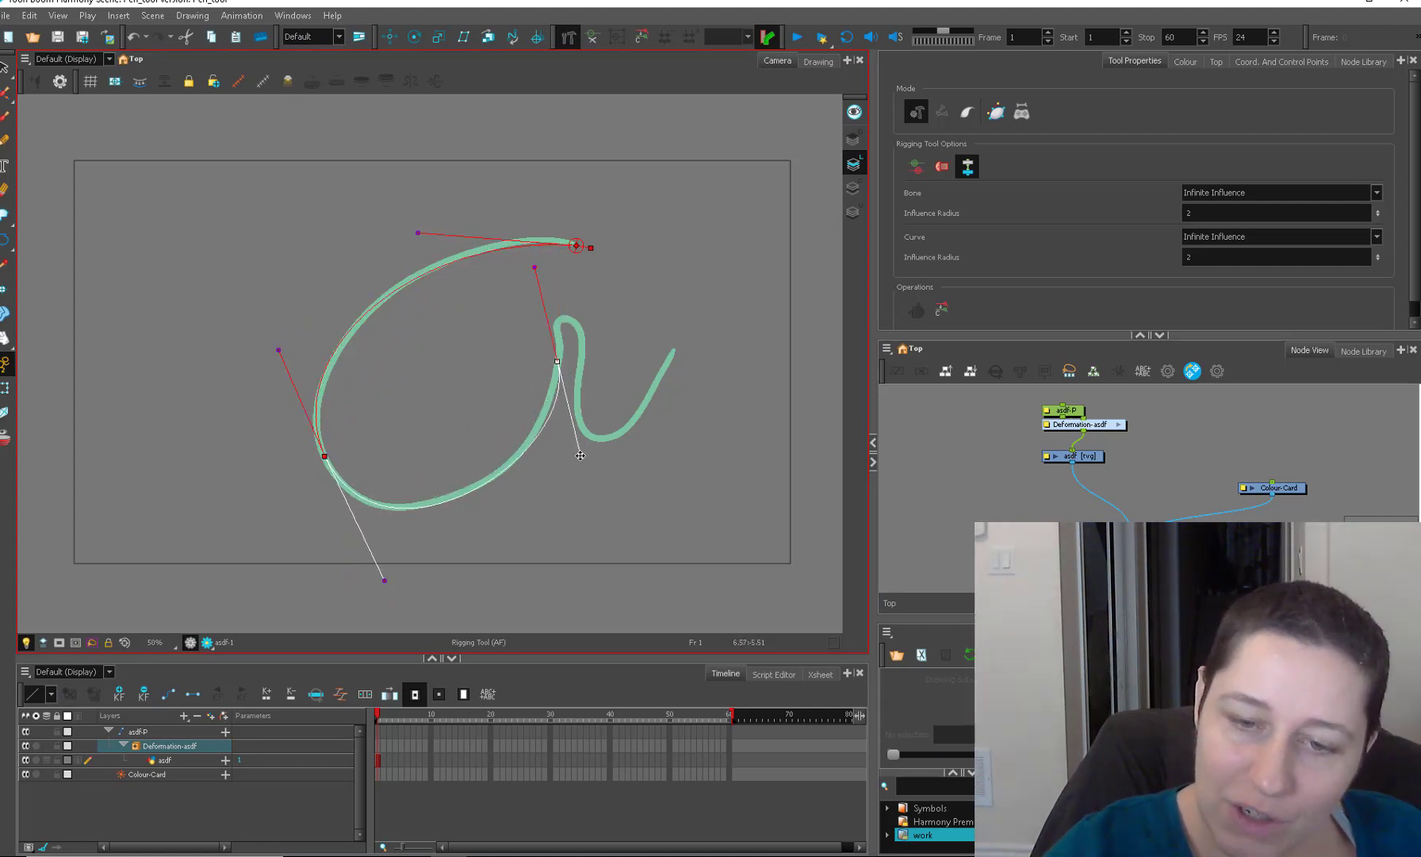
drag(583, 457, 563, 462)
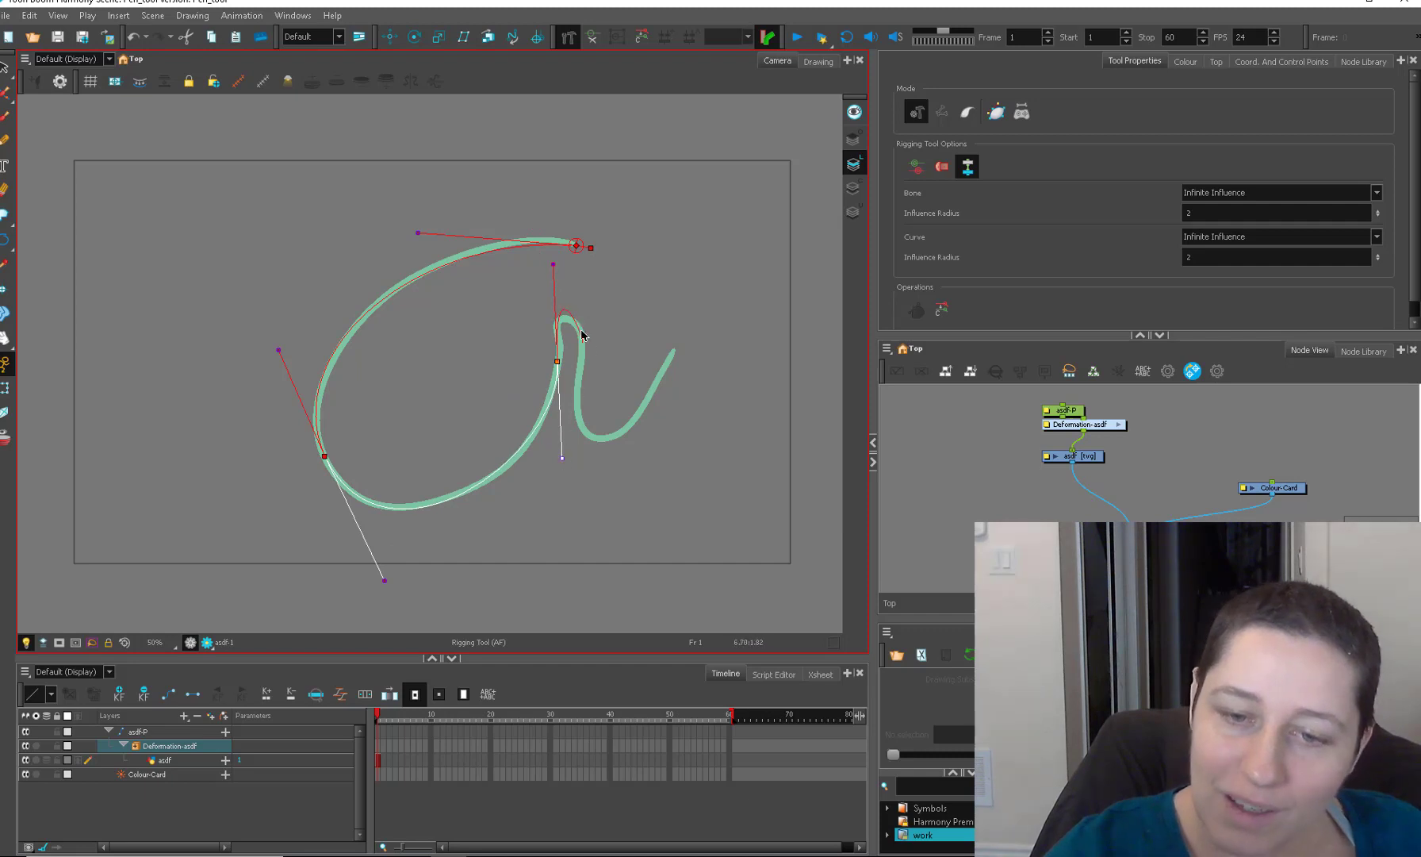
Extend the curve deformer over the letter's small hump and along the tail to the end of the stroke.
drag(581, 331, 582, 331)
drag(553, 264, 586, 326)
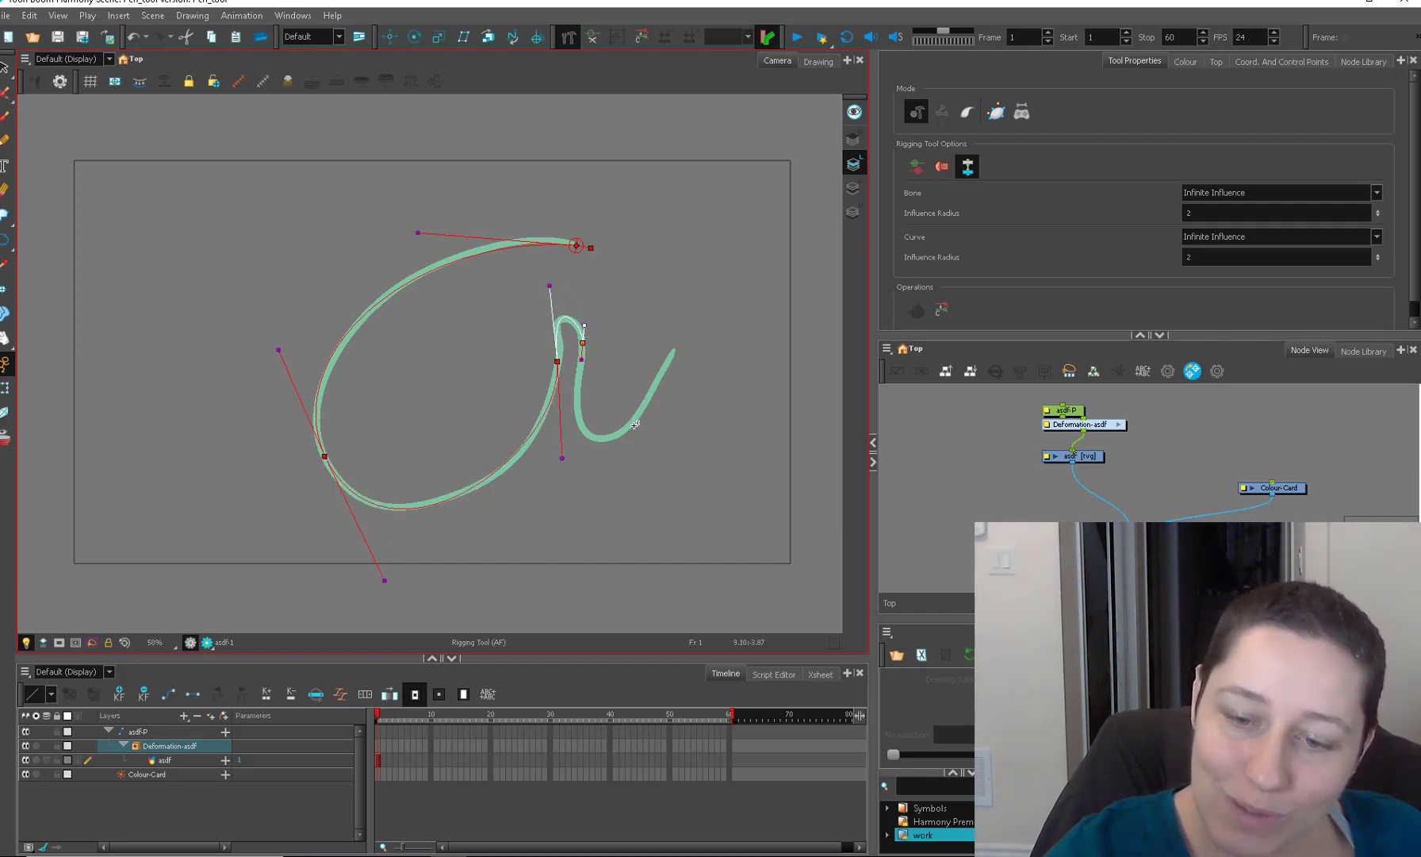
mouse_move(634, 426)
mouse_down()
mouse_move(580, 447)
mouse_move(565, 485)
mouse_move(554, 476)
mouse_up()
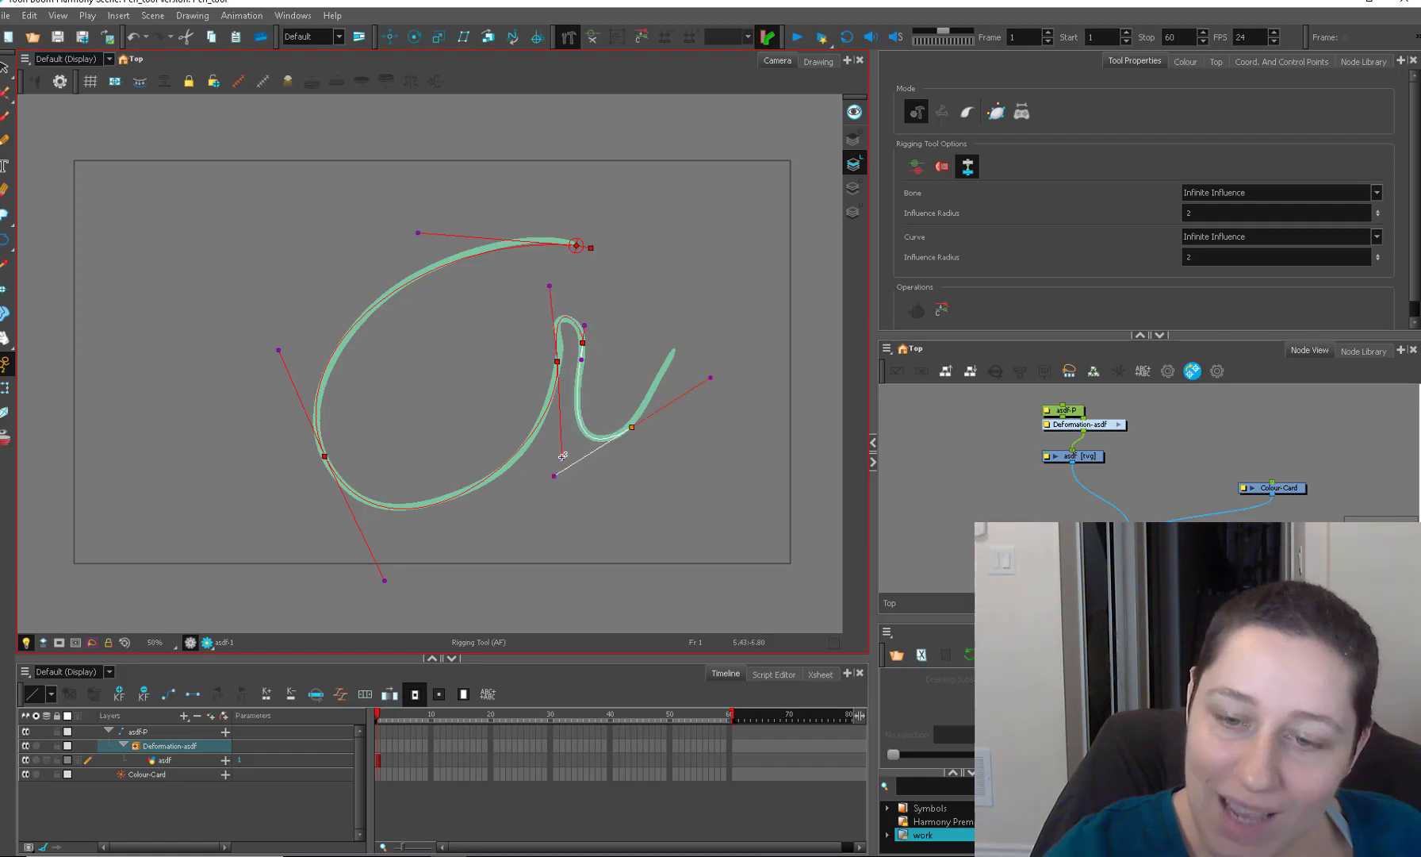
click(678, 340)
drag(663, 378, 718, 358)
key(ctrl+z)
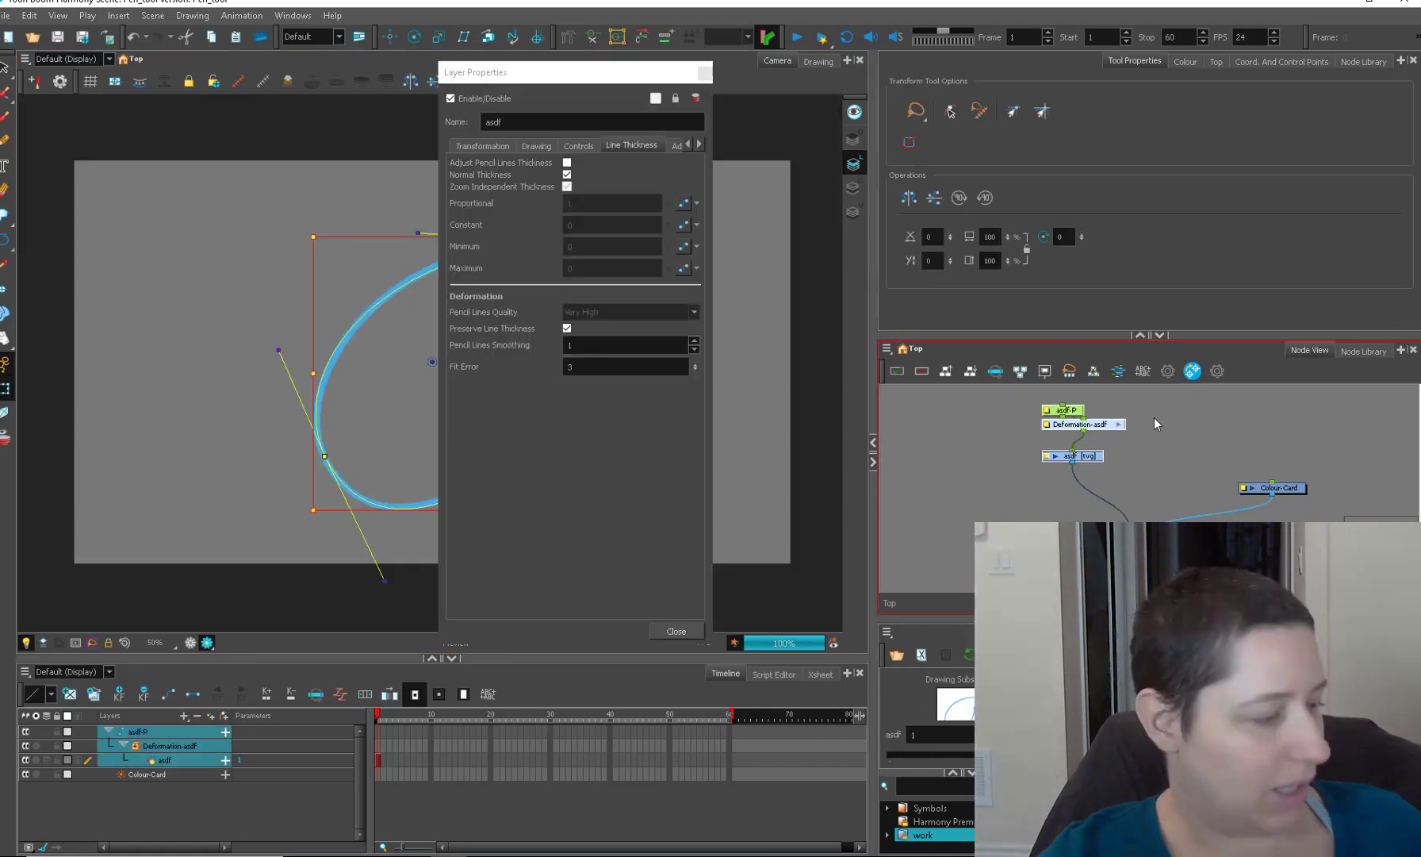
Try to distort the blue letter by moving its middle and starting deformation points.
key(ctrl+b)
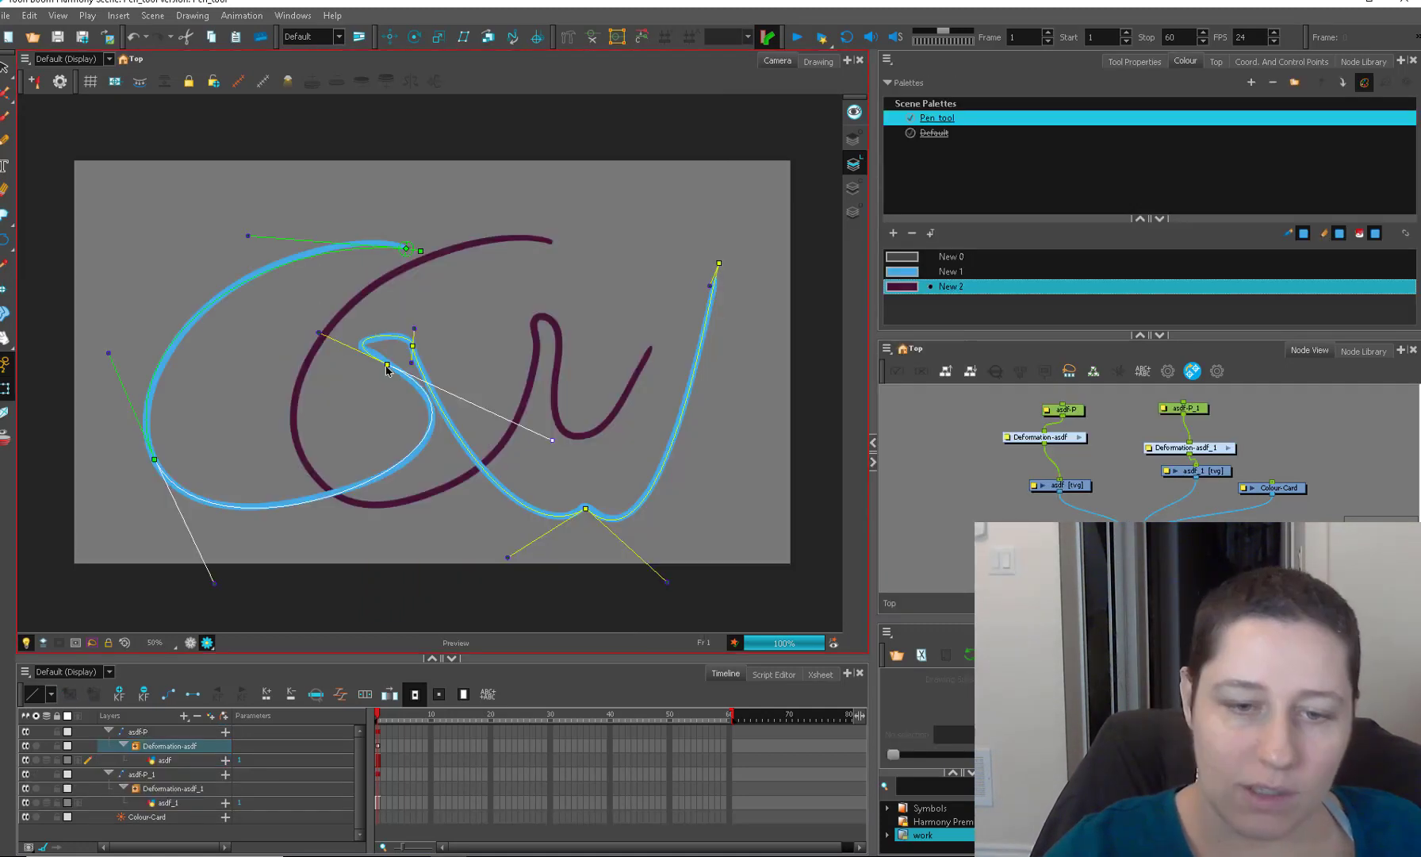
mouse_move(389, 372)
mouse_down()
mouse_move(336, 440)
mouse_move(448, 326)
mouse_up()
drag(591, 257, 602, 257)
drag(246, 484, 241, 286)
drag(406, 248, 481, 262)
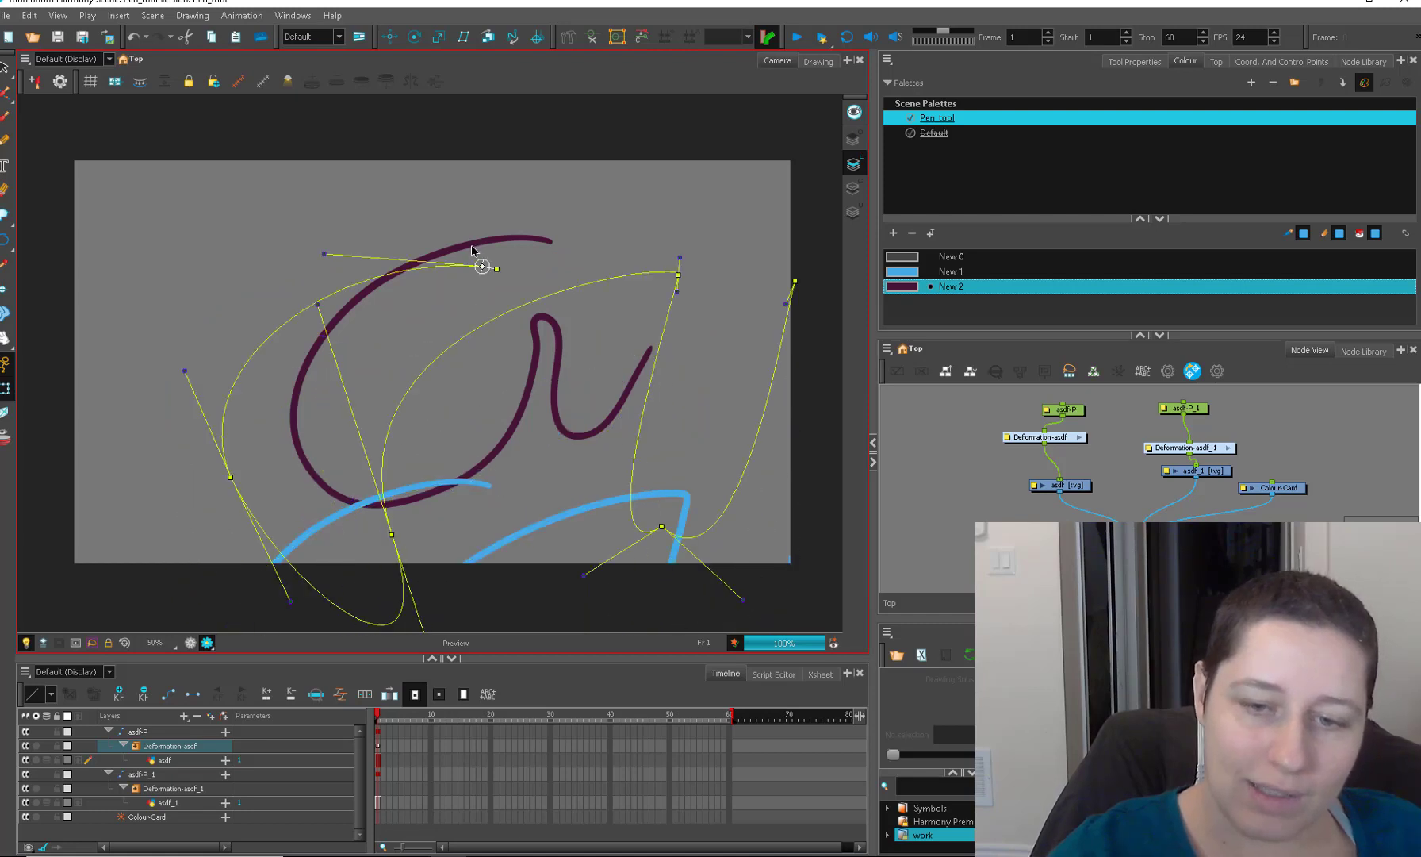
Reshape the blue letter by pulling its stem, hump and tail deformation points outward toward the frame's upper edge.
drag(399, 314, 288, 353)
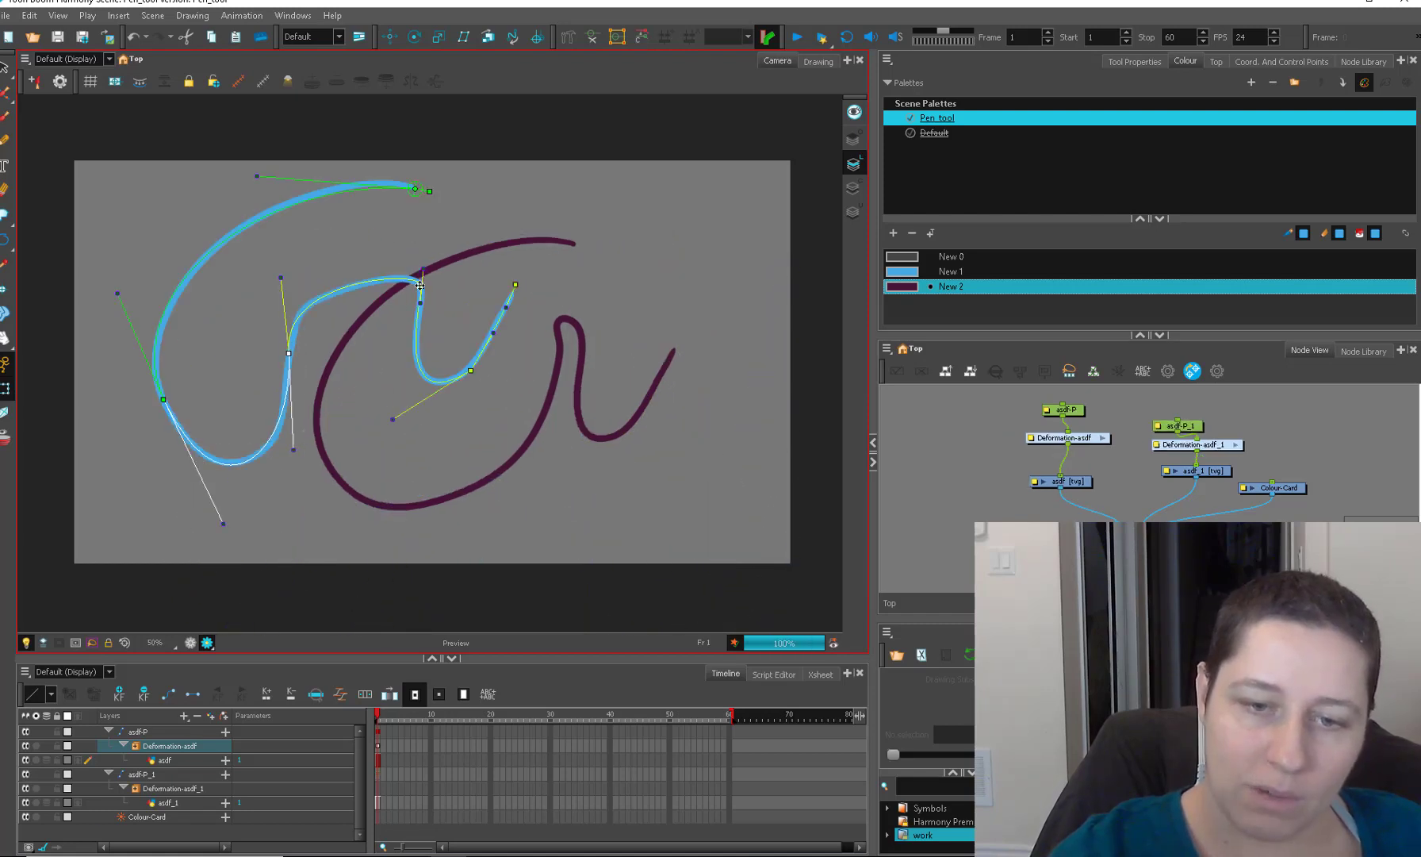
drag(421, 286, 494, 206)
click(569, 279)
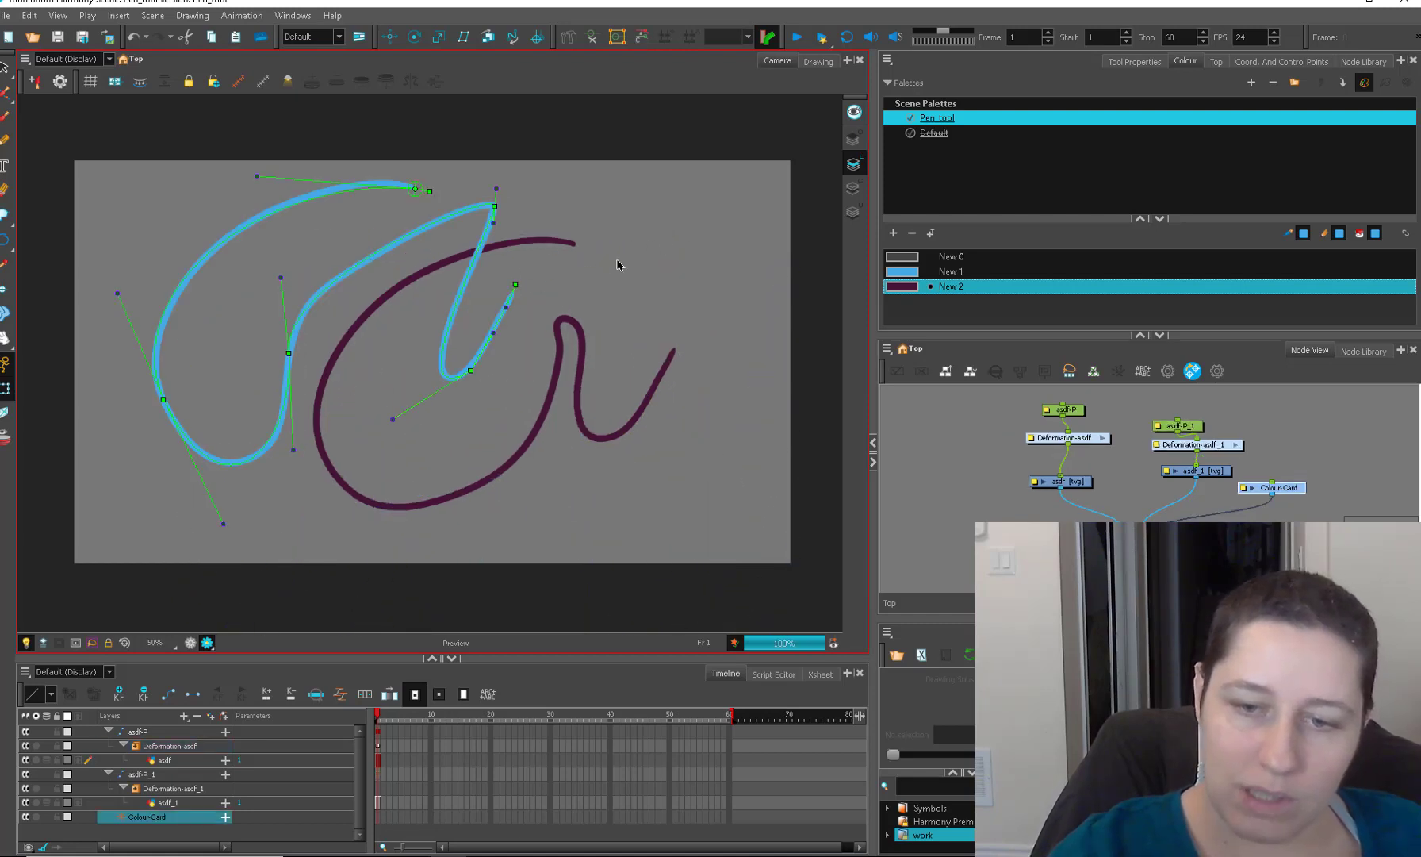
drag(515, 285, 711, 193)
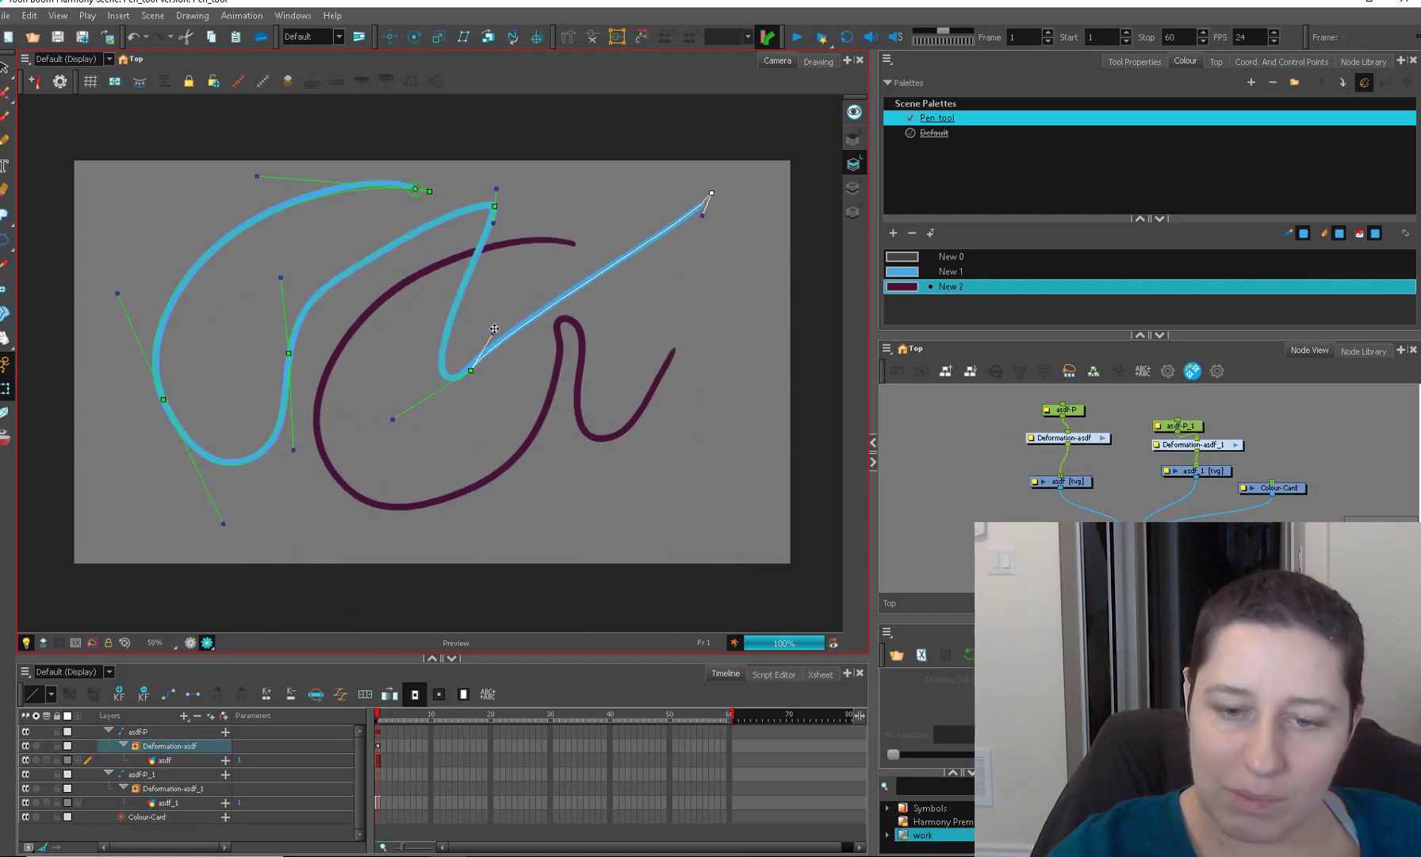
click(500, 485)
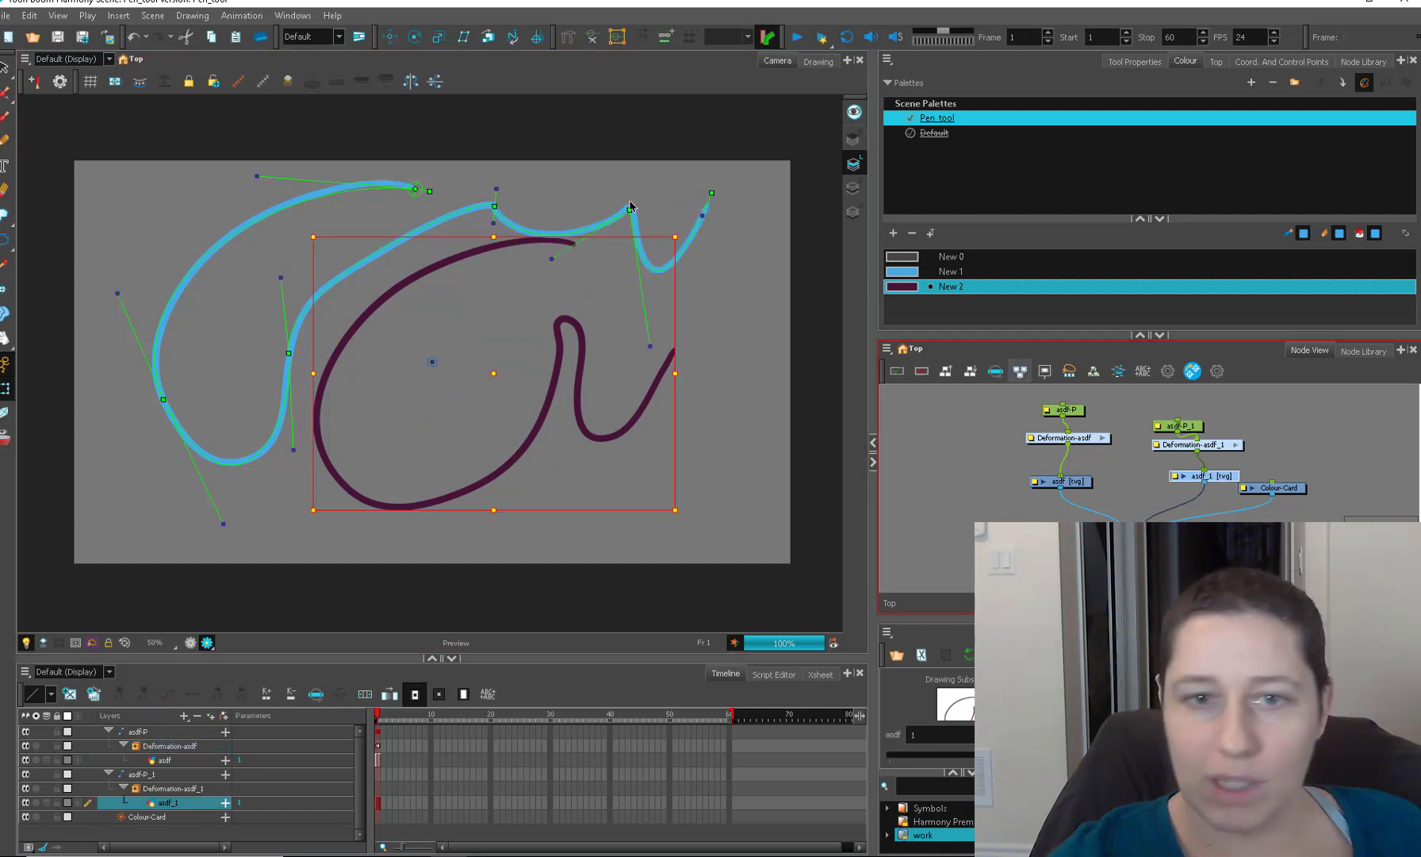
Show the purple asdf_1 letter's deformation controls and pull its stem point toward the inside of the loop.
click(592, 38)
click(556, 365)
drag(556, 364, 399, 390)
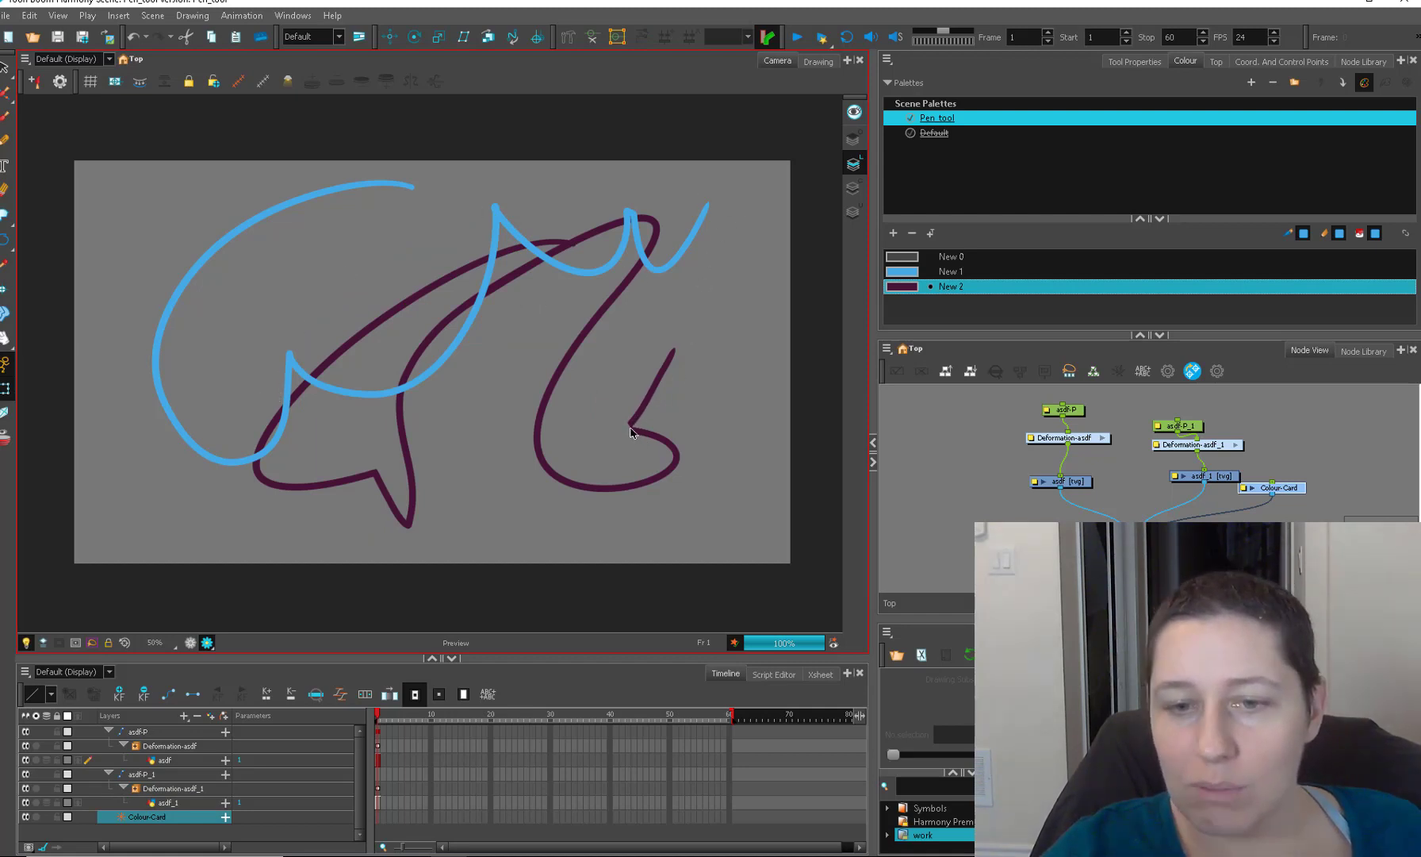
Open the asdf_1 layer's Line Thickness properties and move the dialog clear of the drawings.
click(1210, 478)
click(1174, 477)
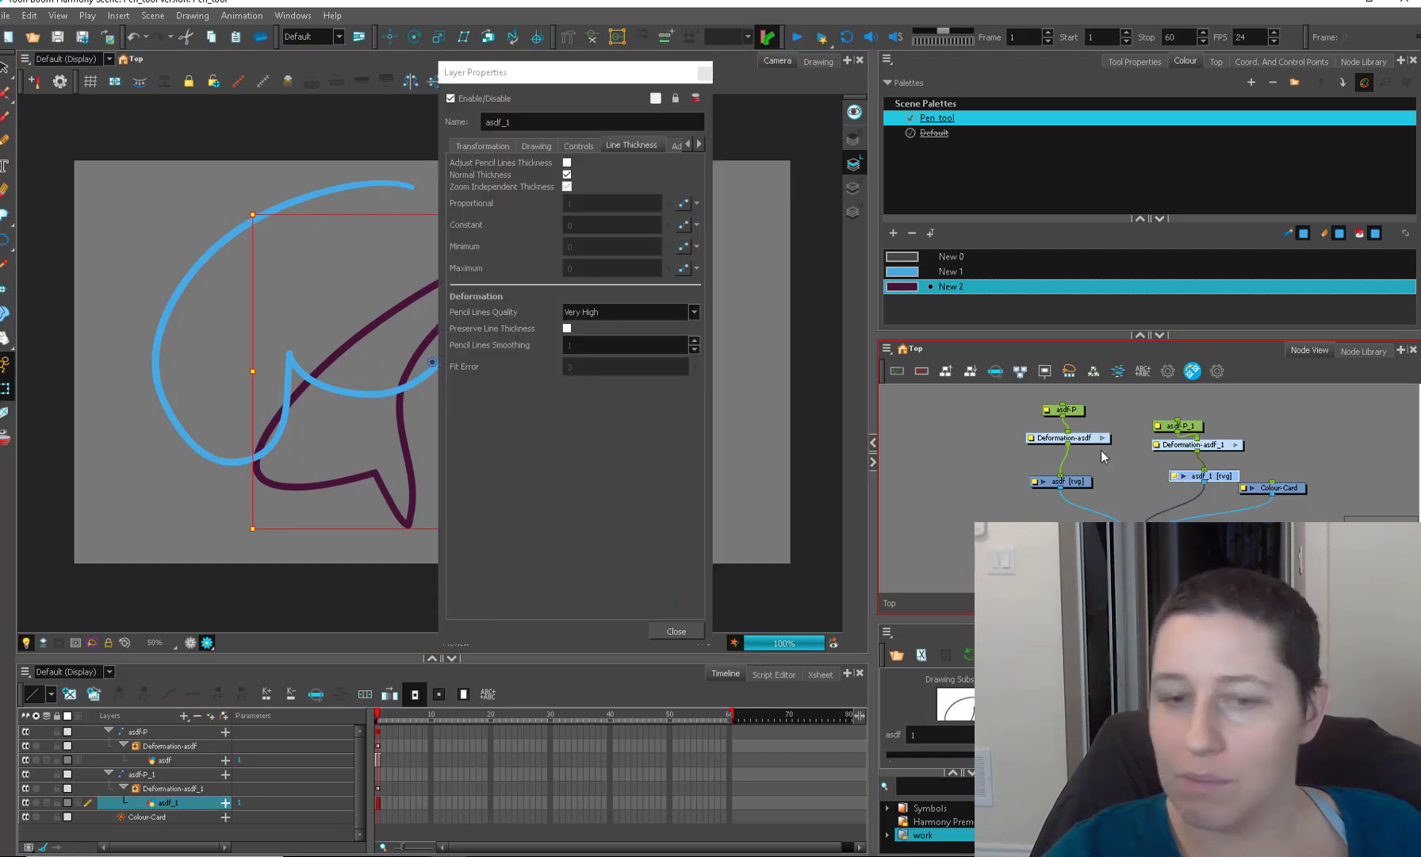
drag(632, 73, 1008, 130)
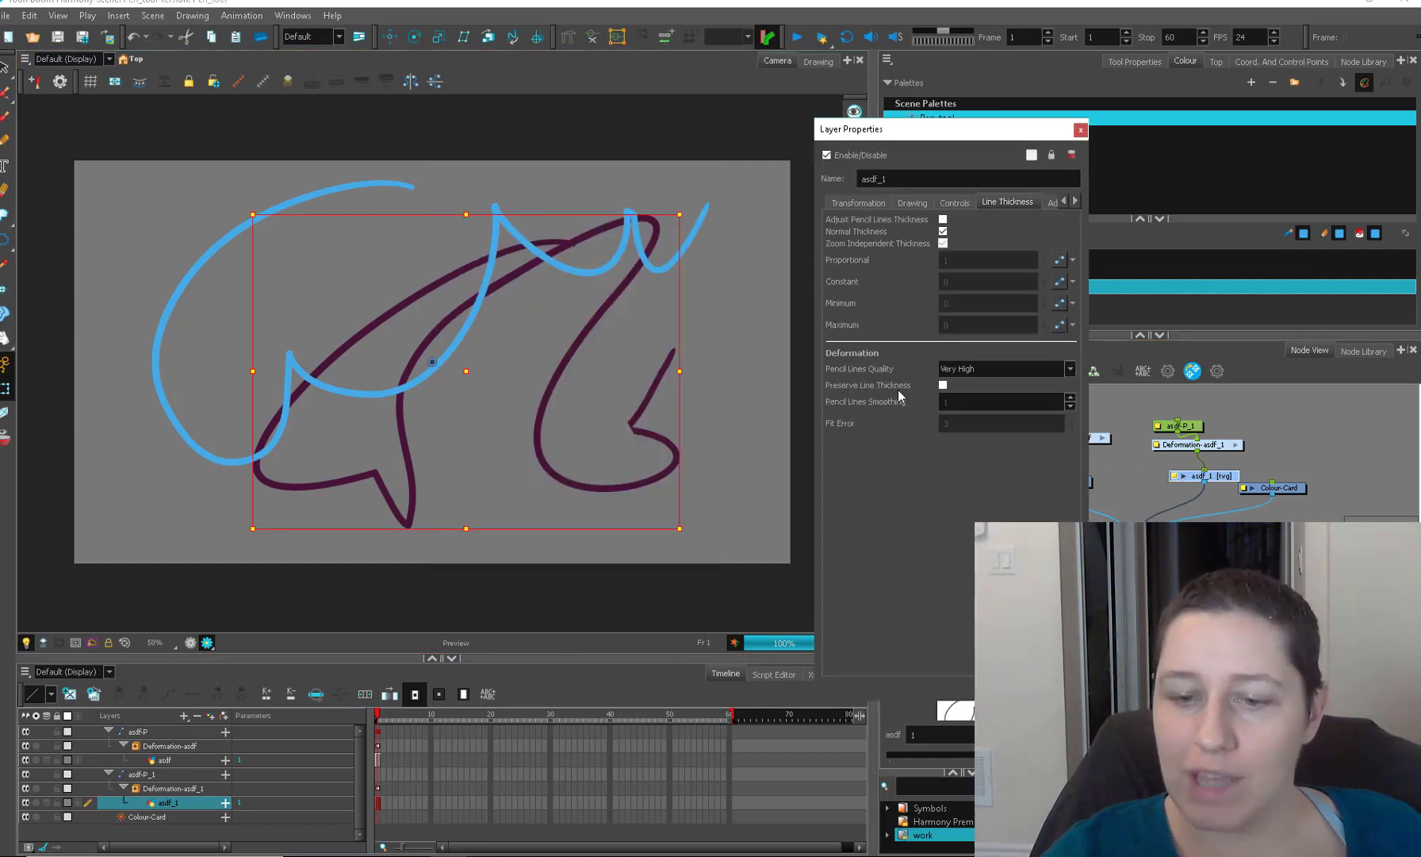
Toggle Preserve Line Thickness on the asdf_1 layer to compare the deformed strokes, leave it enabled, close the properties and deselect the drawing.
click(943, 386)
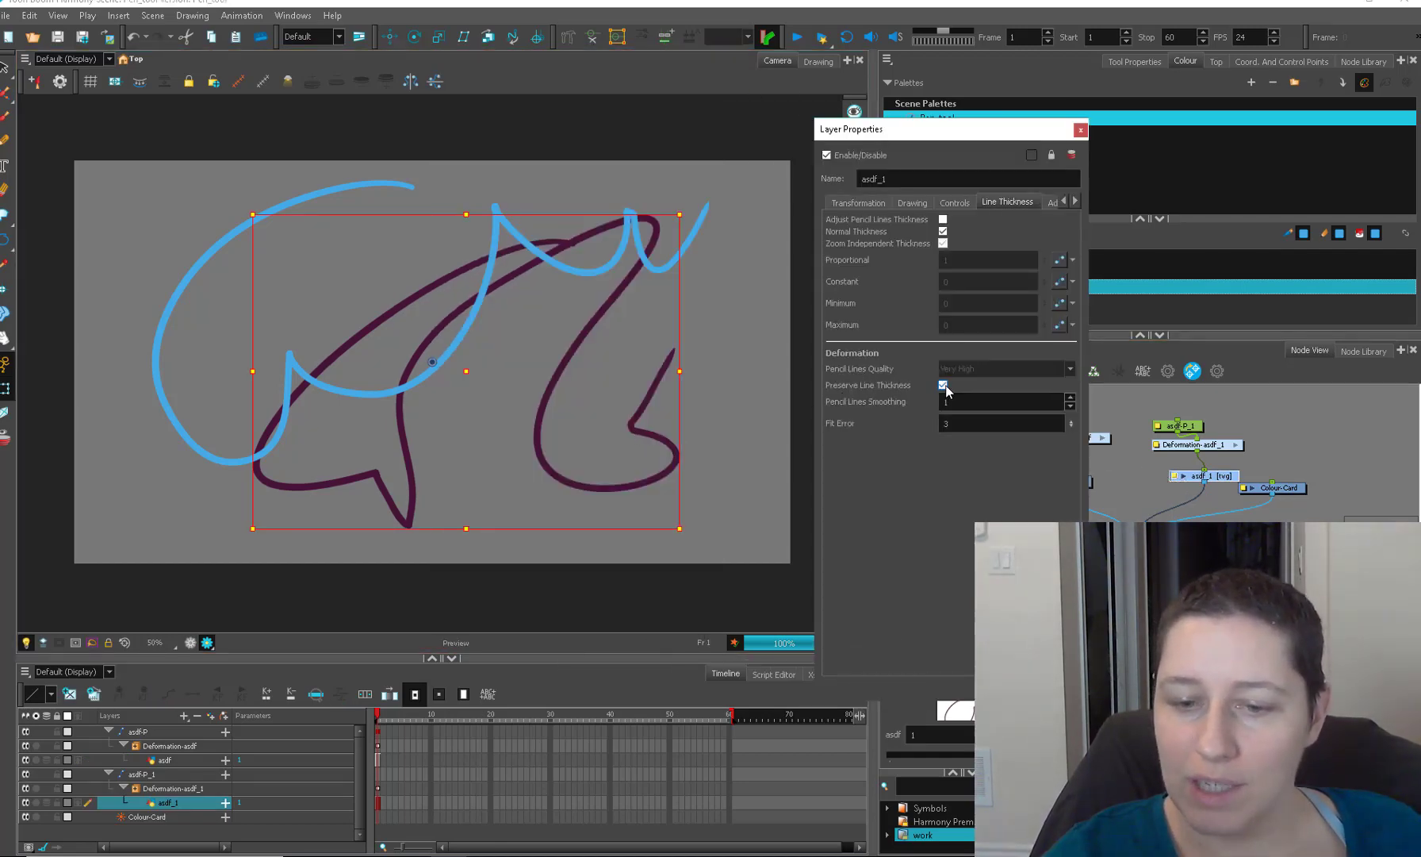
click(944, 387)
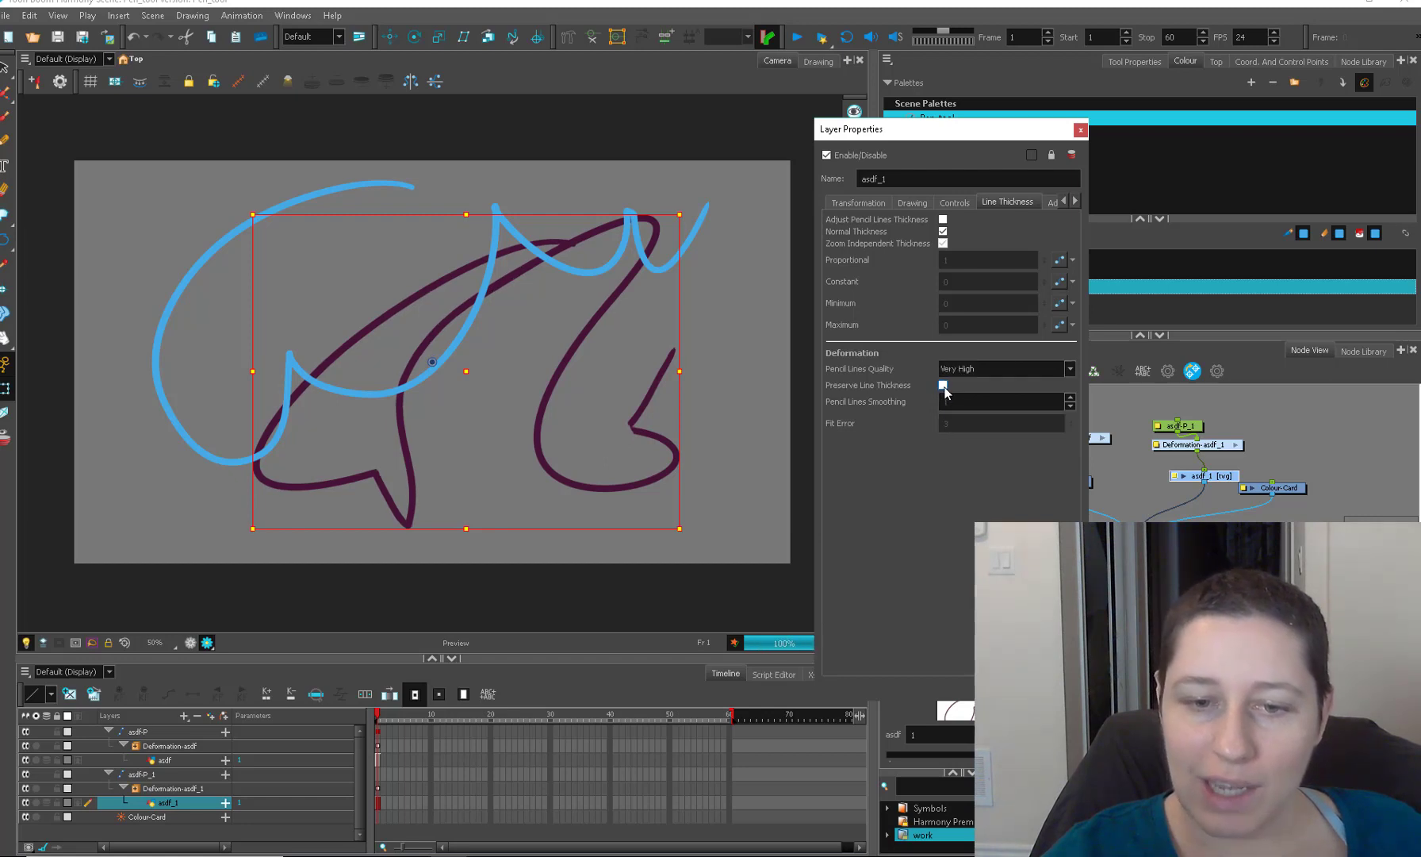
click(944, 387)
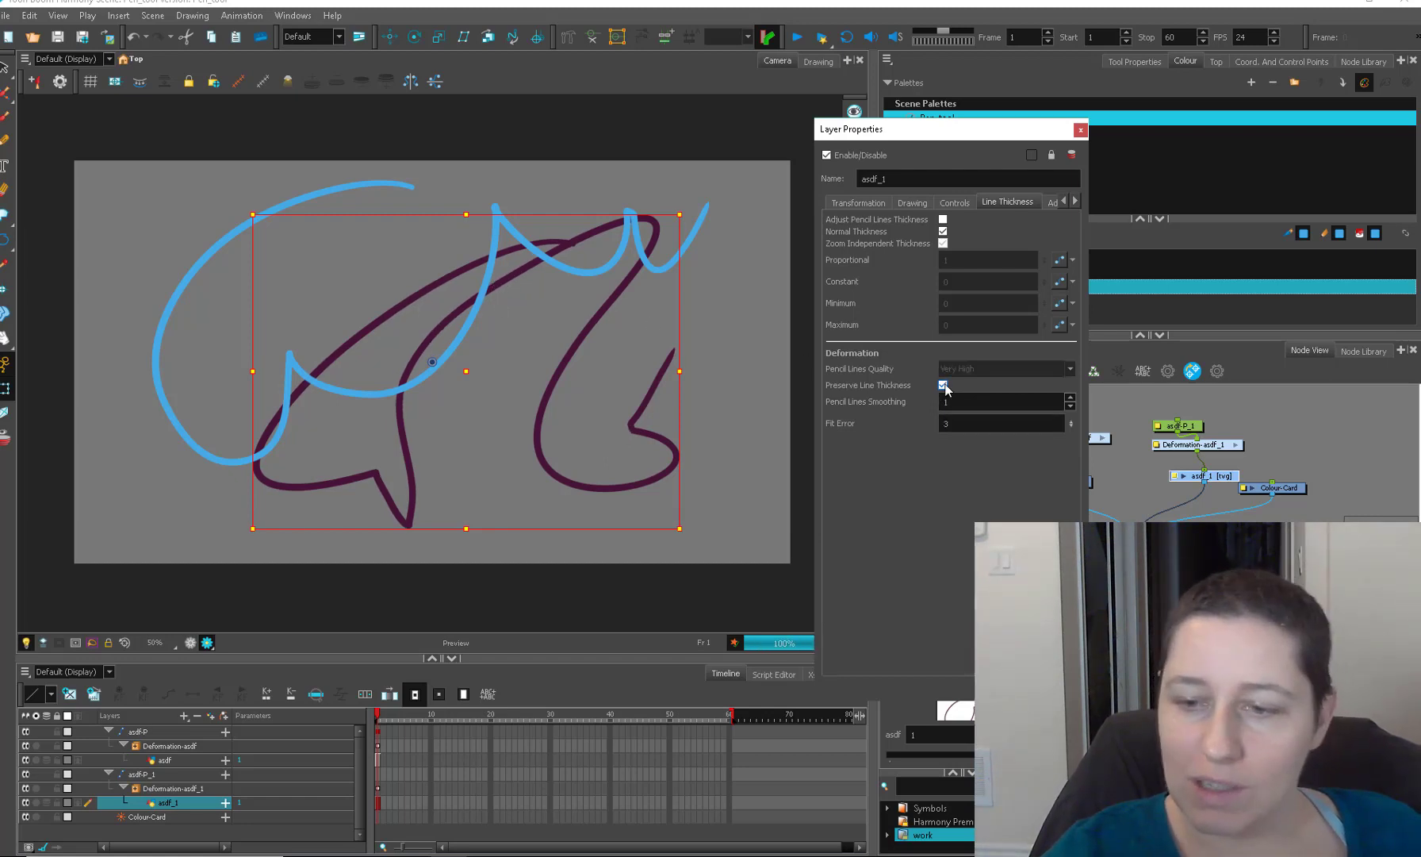
click(944, 385)
click(943, 387)
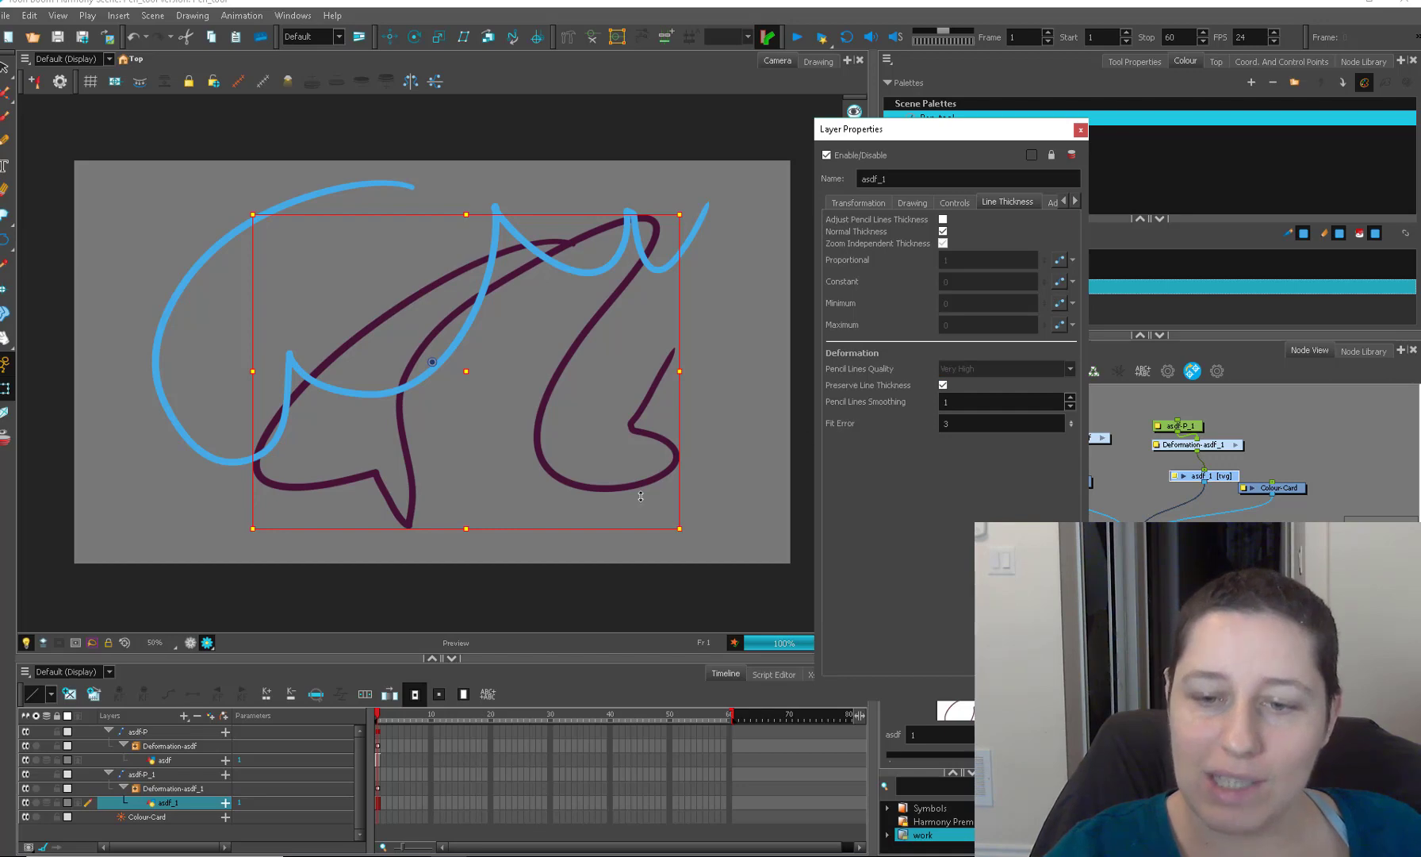
click(1080, 130)
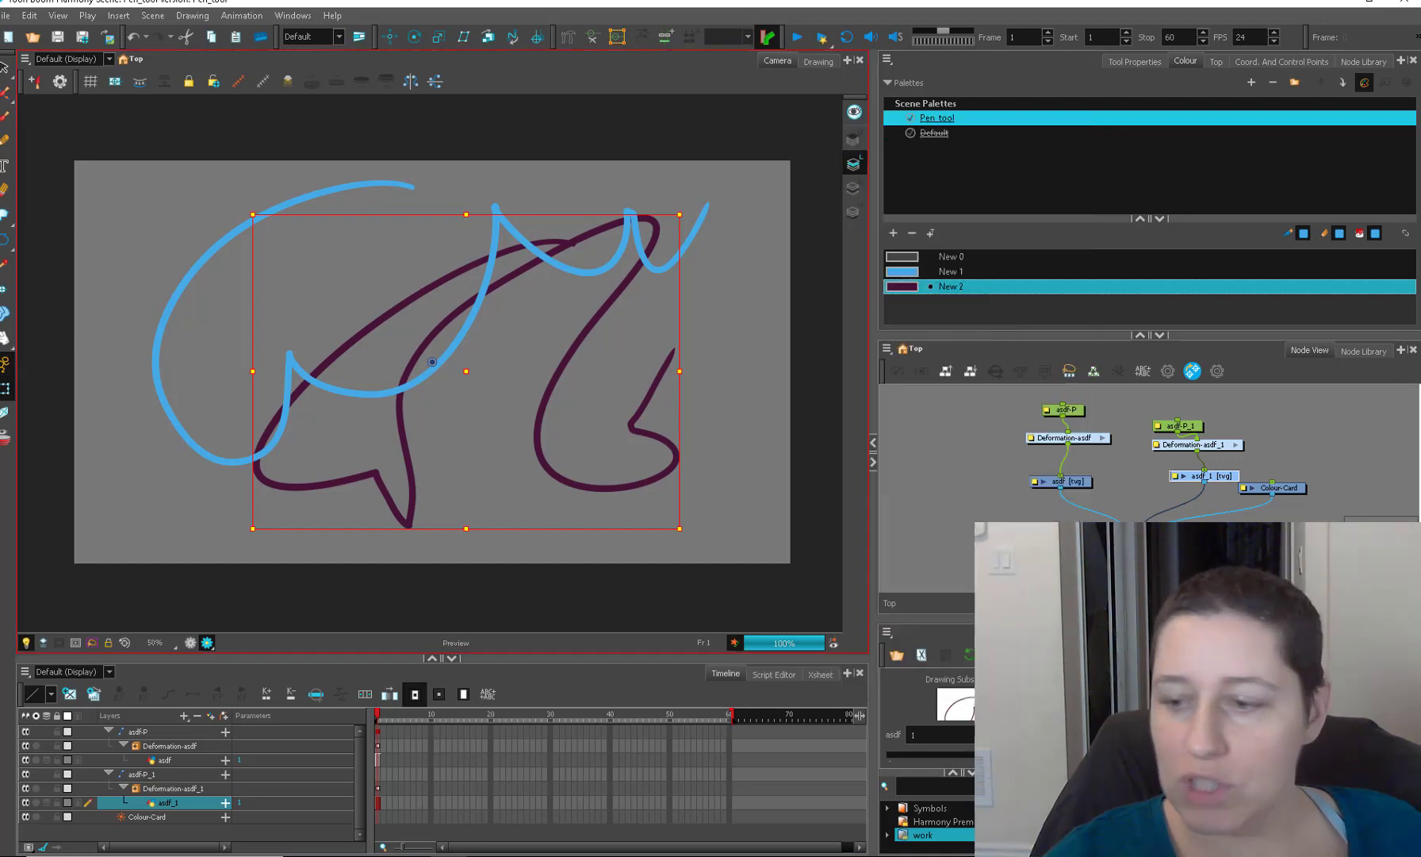
click(951, 493)
click(822, 491)
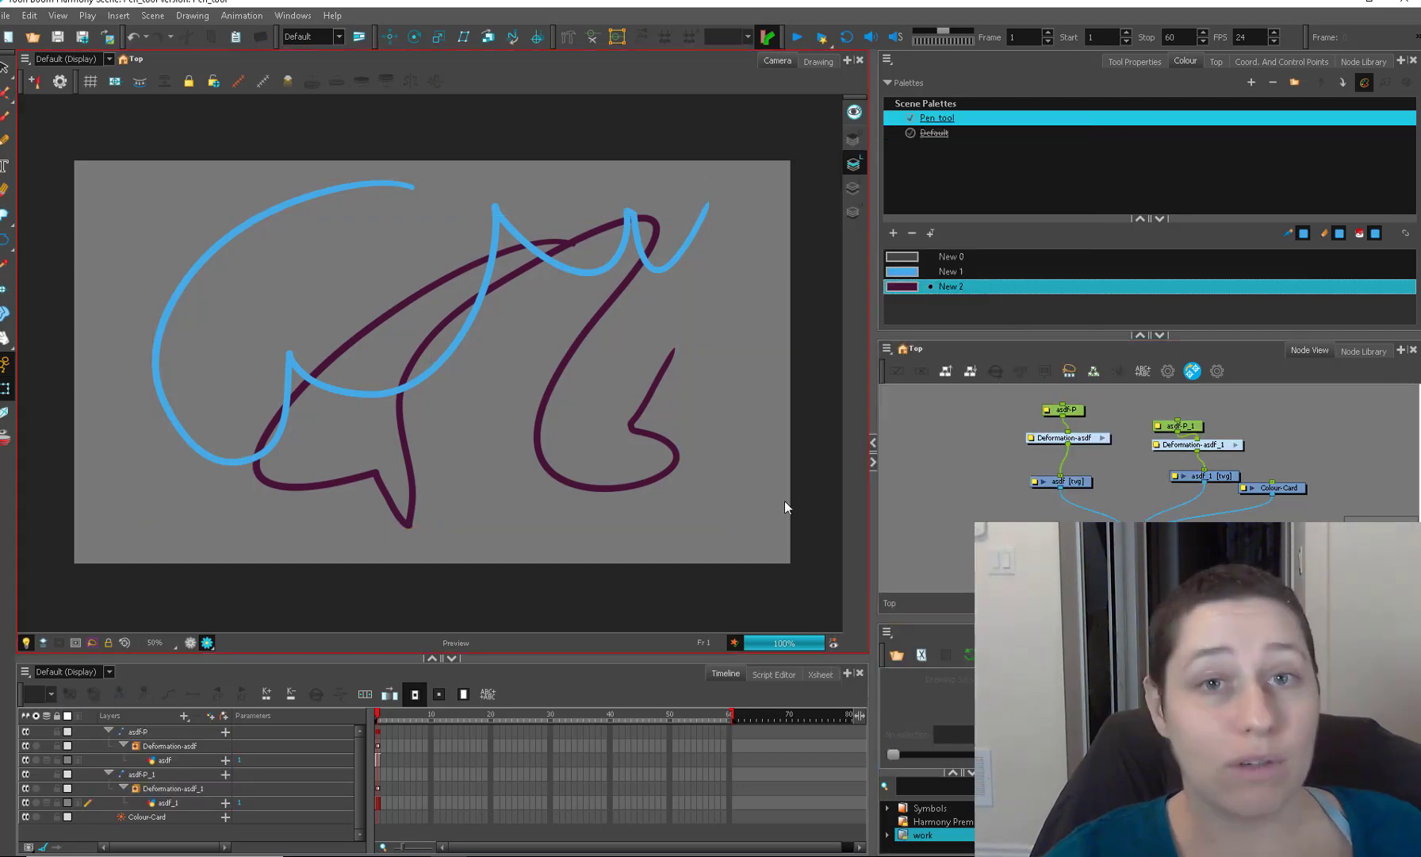
Examine the asdf layer's Line Thickness deformation settings against the blue letter, and close its properties.
double_click(1039, 482)
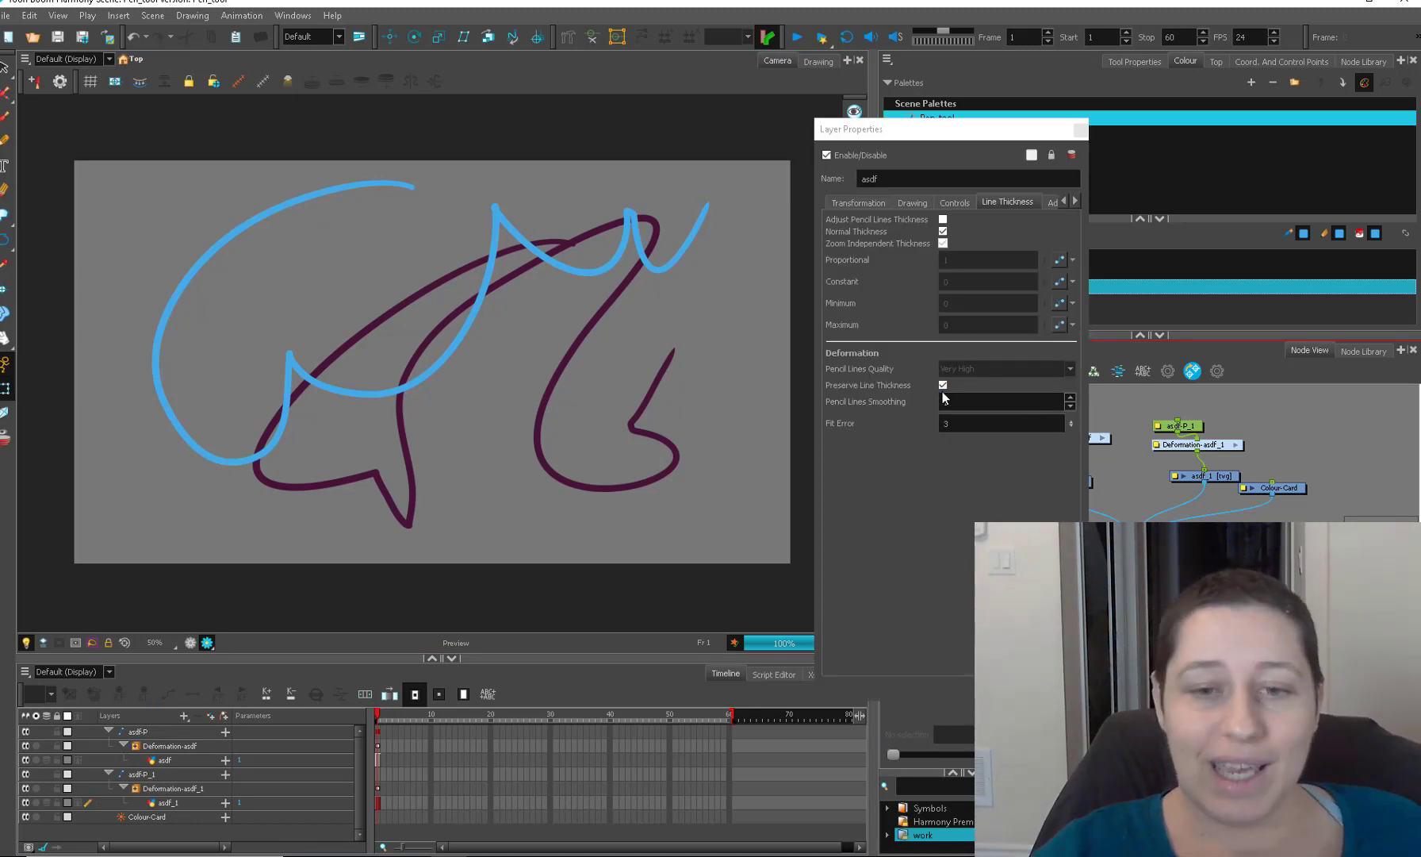
click(643, 357)
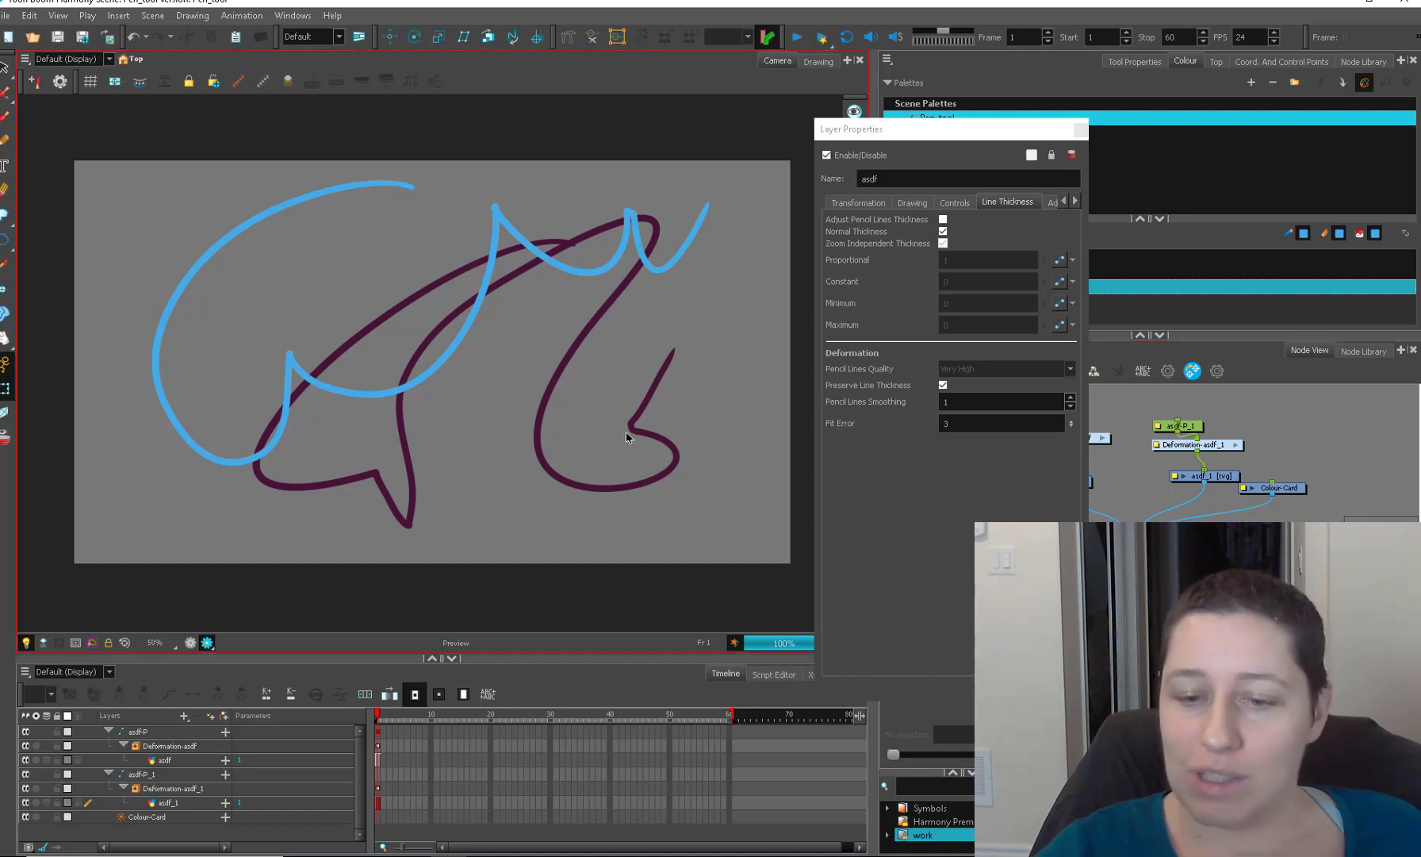
click(1080, 129)
Reopen the asdf_1 layer's Line Thickness properties and enable Preserve Line Thickness.
click(1183, 474)
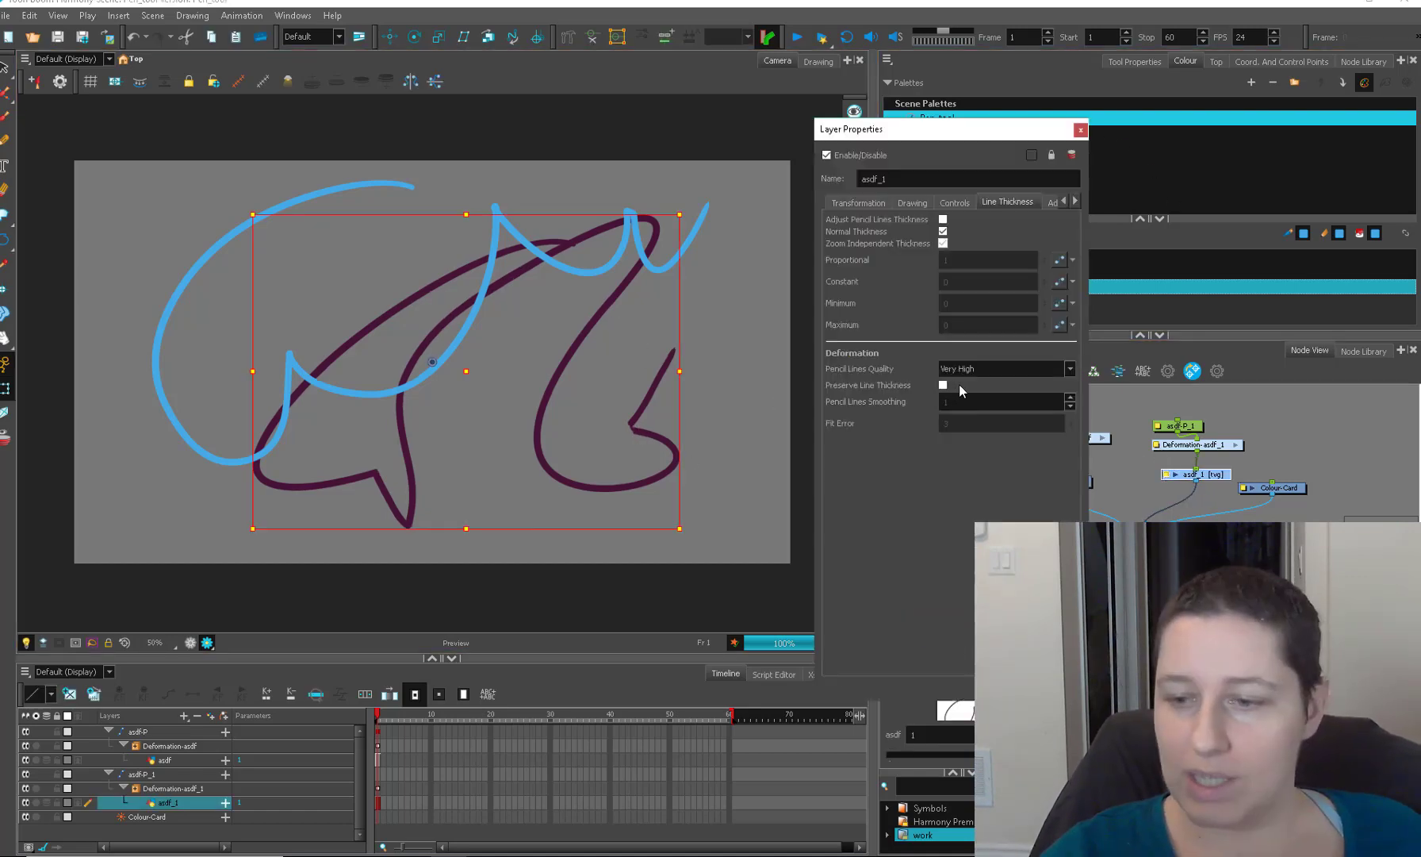
click(943, 386)
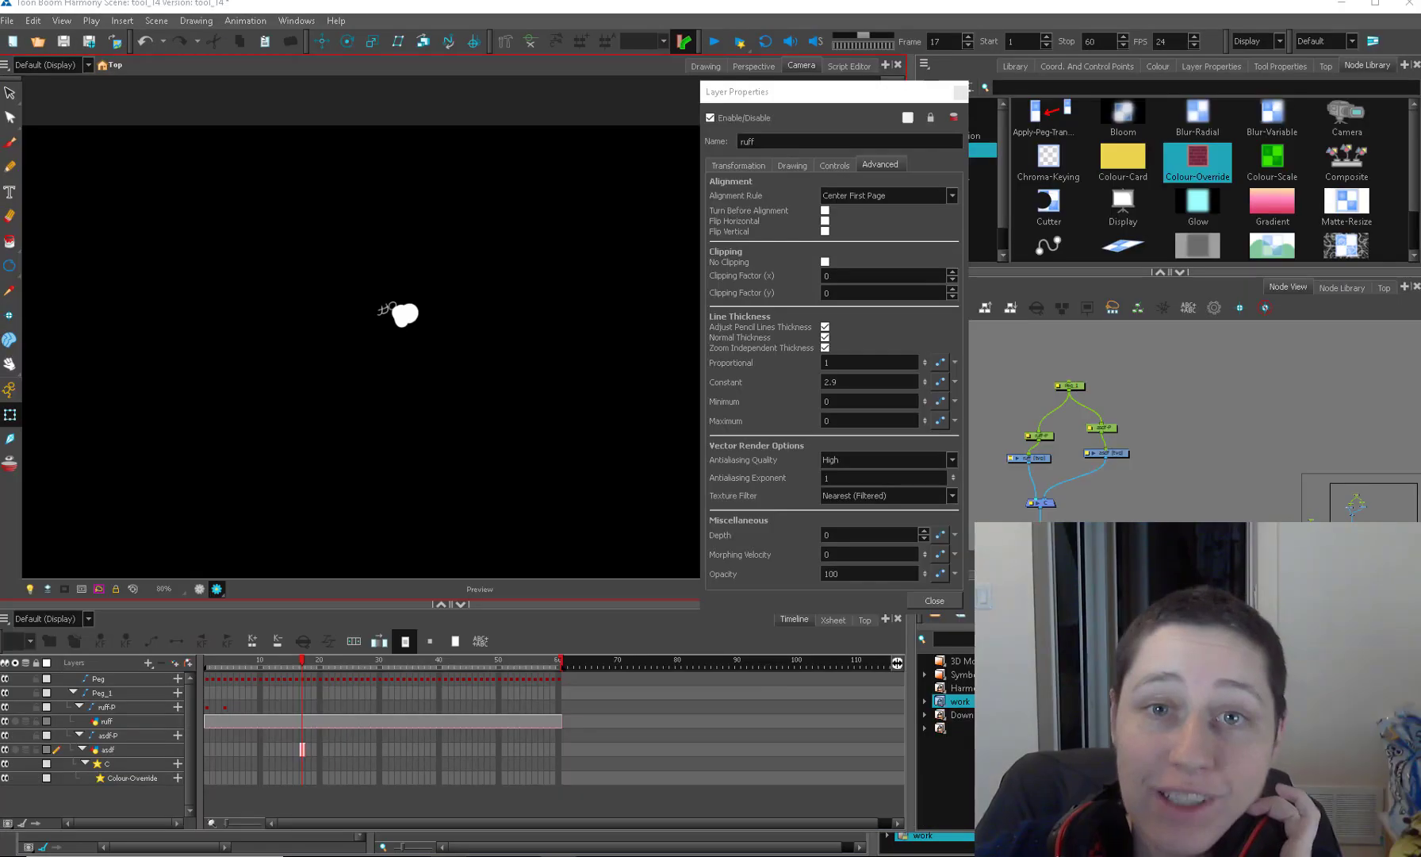